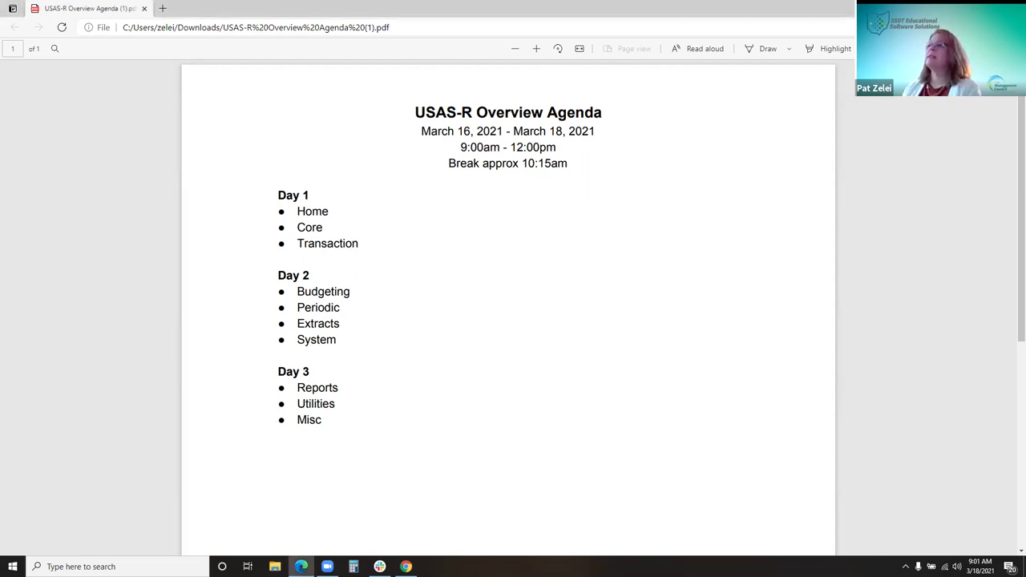
Switch from the agenda PDF to the browser tab with the USAS application
{"action": "key", "text": "alt+Tab"}
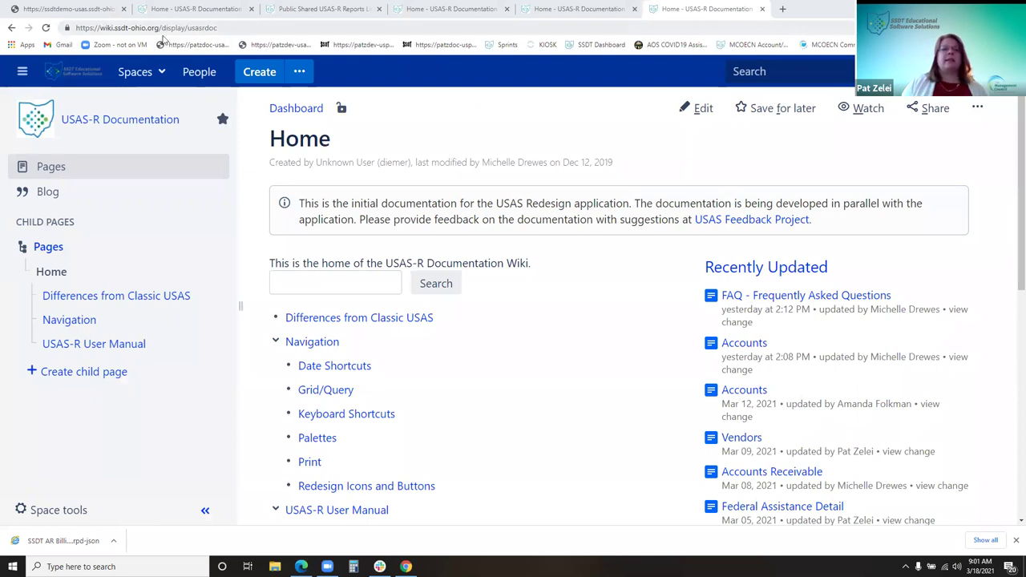
{"action": "left_click", "coordinate": [14, 7]}
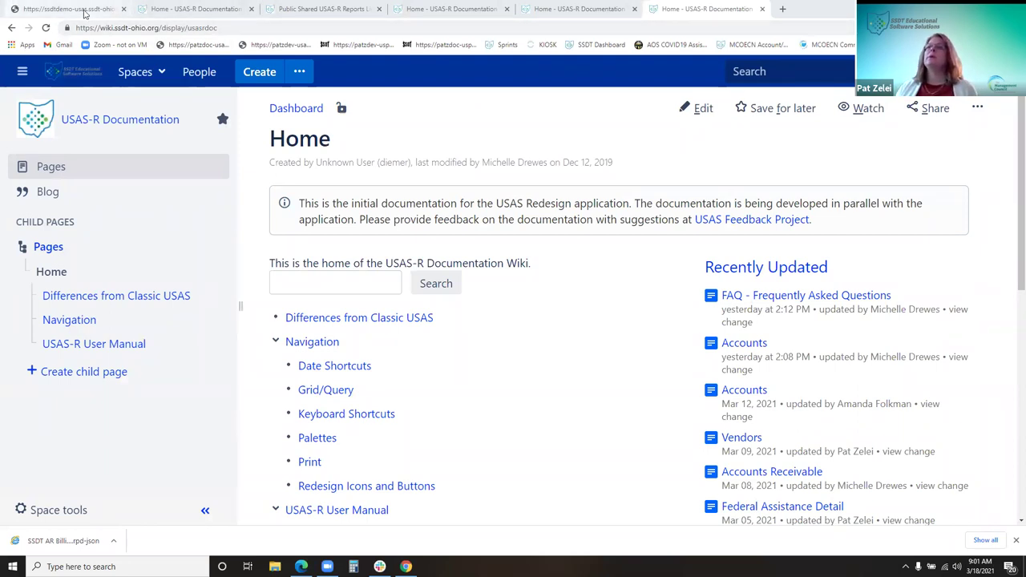
Look over the Report, Utilities and System menus, finishing on the Report menu's options
{"action": "left_click", "coordinate": [272, 107]}
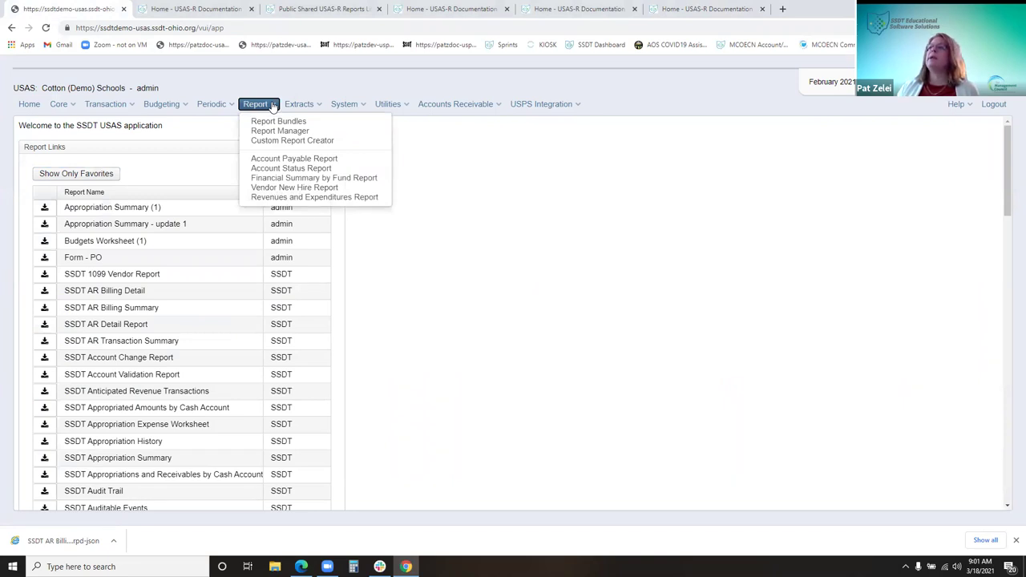
{"action": "left_click", "coordinate": [385, 105]}
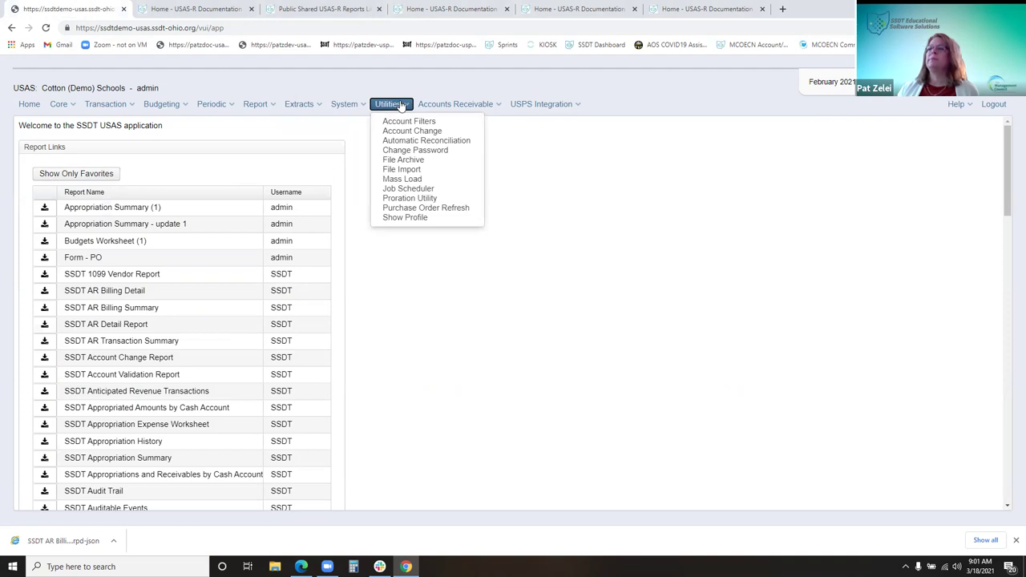
{"action": "left_click", "coordinate": [346, 104]}
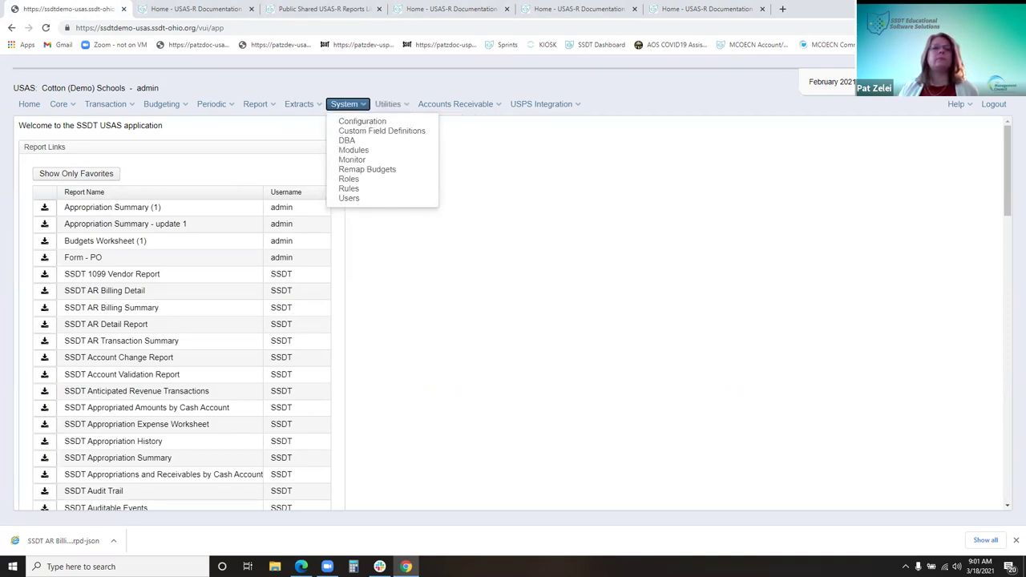
{"action": "left_click", "coordinate": [258, 105]}
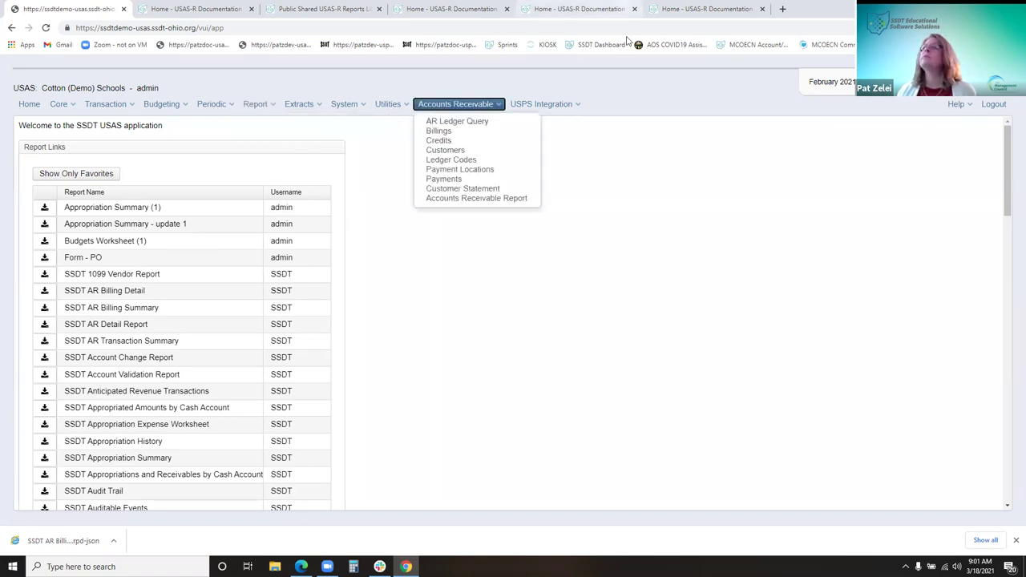
{"action": "mouse_move", "coordinate": [281, 112]}
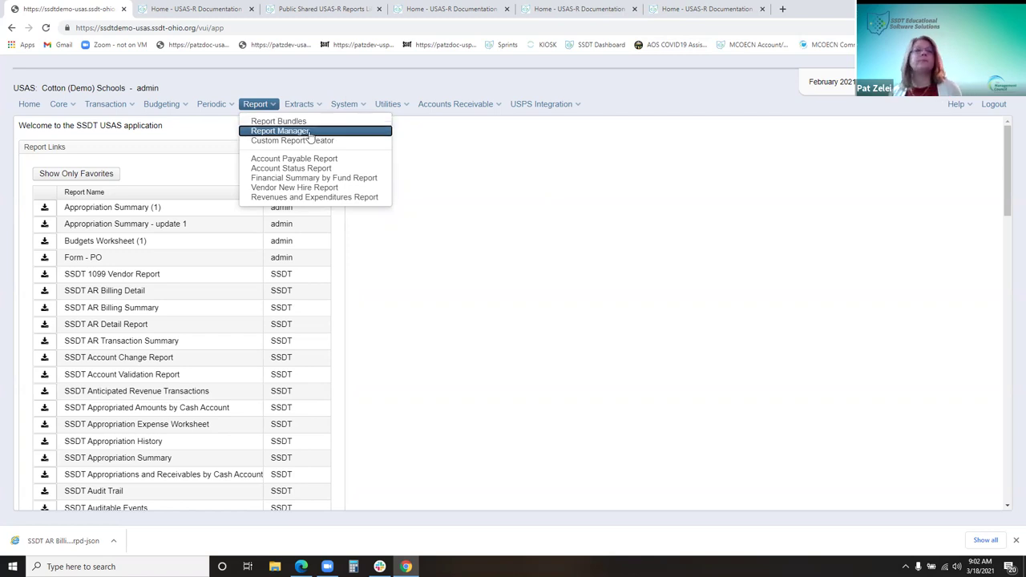
Open Report Manager from the Report menu
{"action": "mouse_move", "coordinate": [226, 103]}
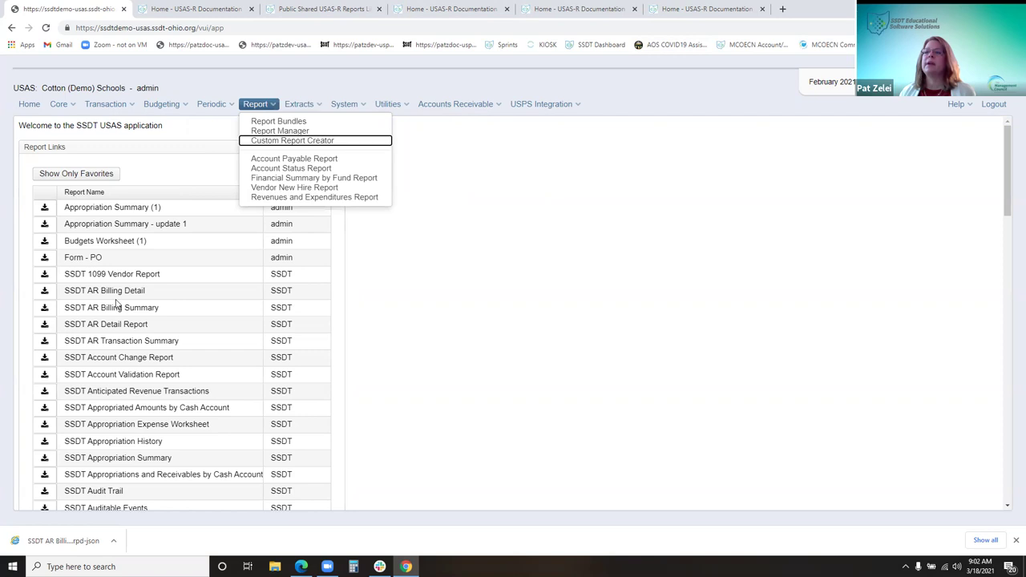
{"action": "left_click", "coordinate": [277, 130]}
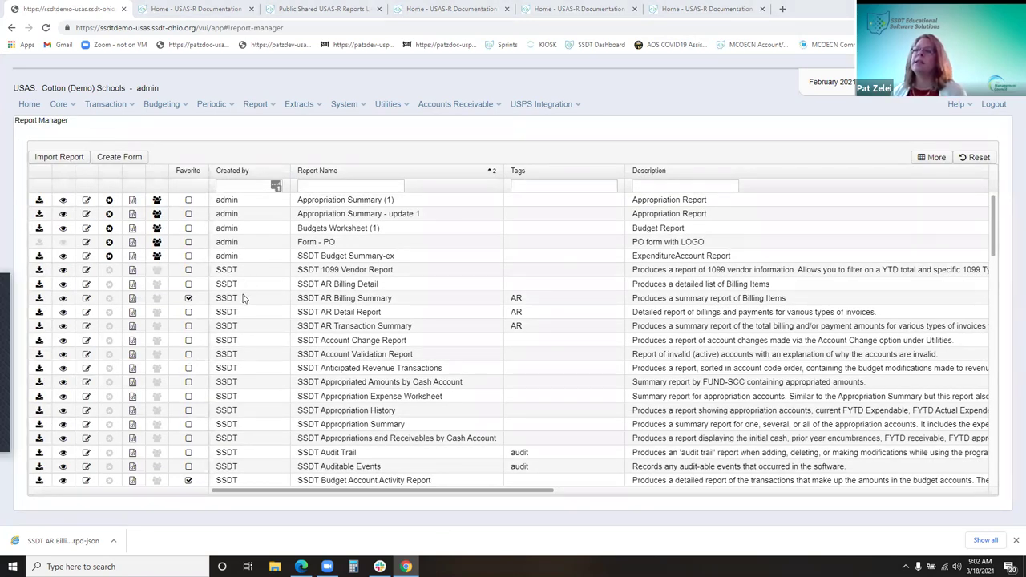
{"action": "left_click_drag", "start_coordinate": [245, 316], "coordinate": [239, 331]}
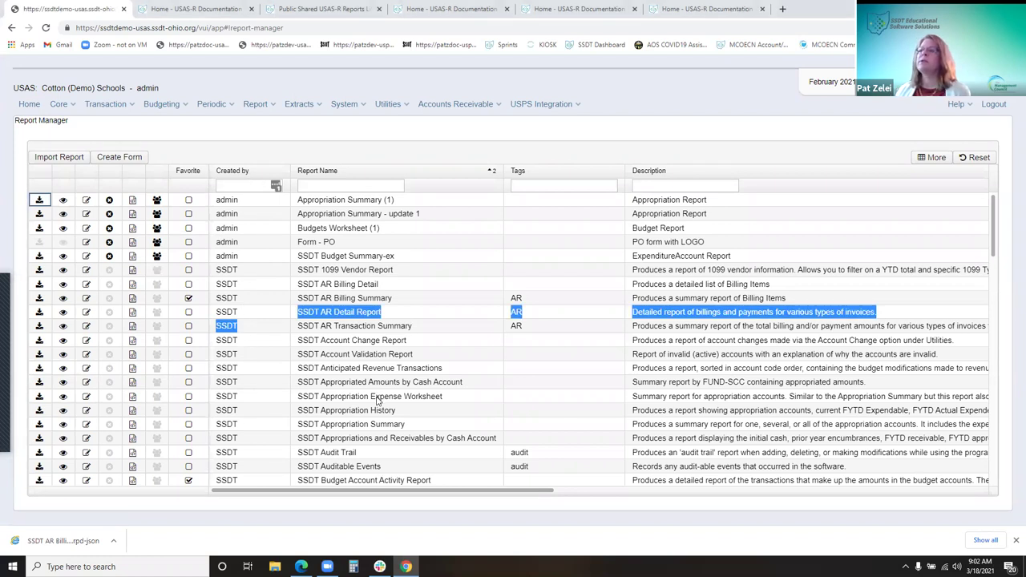
{"action": "scroll", "coordinate": [379, 401], "scroll_direction": "down", "scroll_amount": 2}
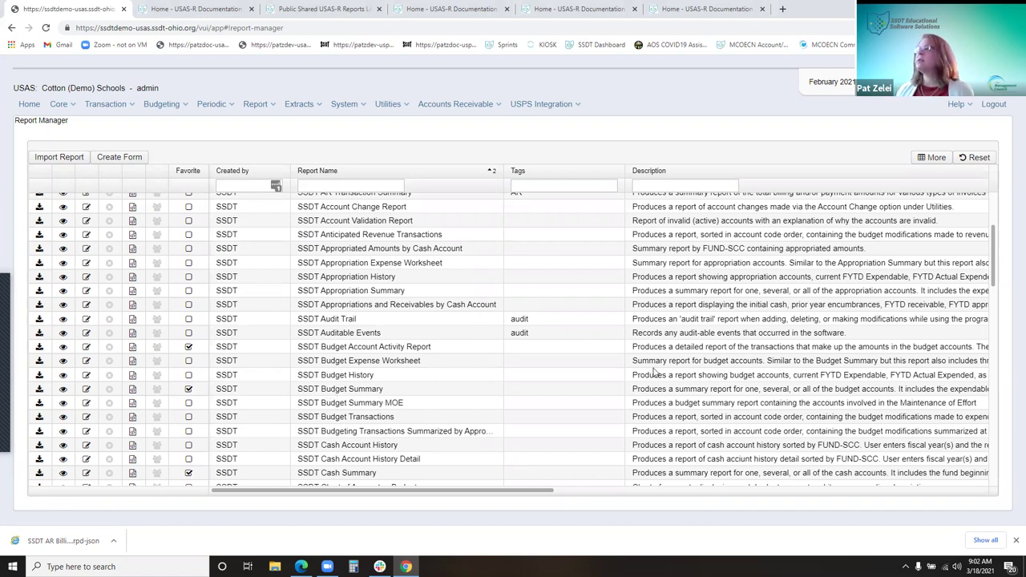
{"action": "scroll", "coordinate": [646, 373], "scroll_direction": "down", "scroll_amount": 2}
{"action": "scroll", "coordinate": [481, 405], "scroll_direction": "down", "scroll_amount": 1}
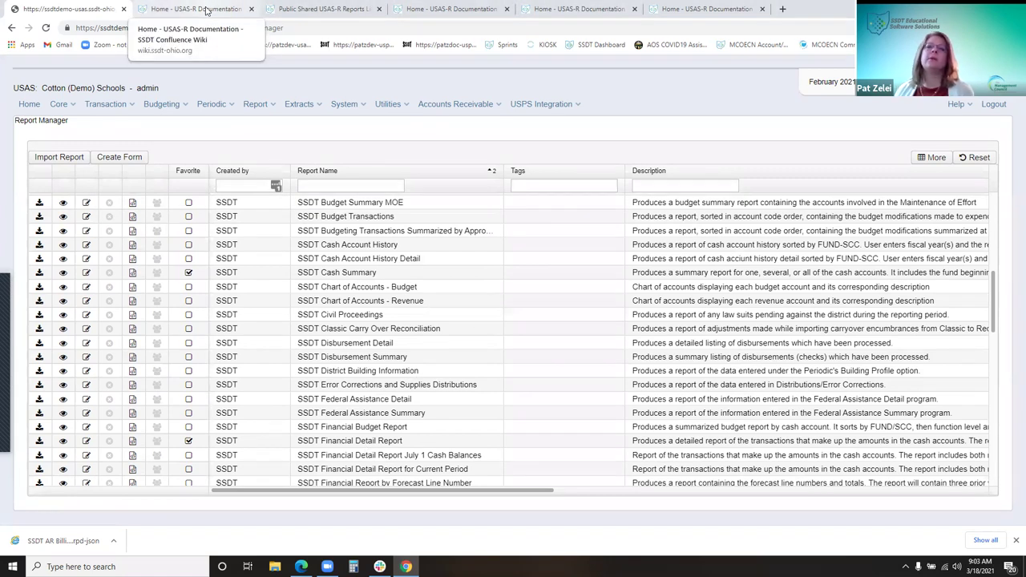
Open the Report section of the USAS-R user manual in the documentation wiki
{"action": "left_click", "coordinate": [206, 10]}
{"action": "scroll", "coordinate": [515, 345], "scroll_direction": "down", "scroll_amount": 2}
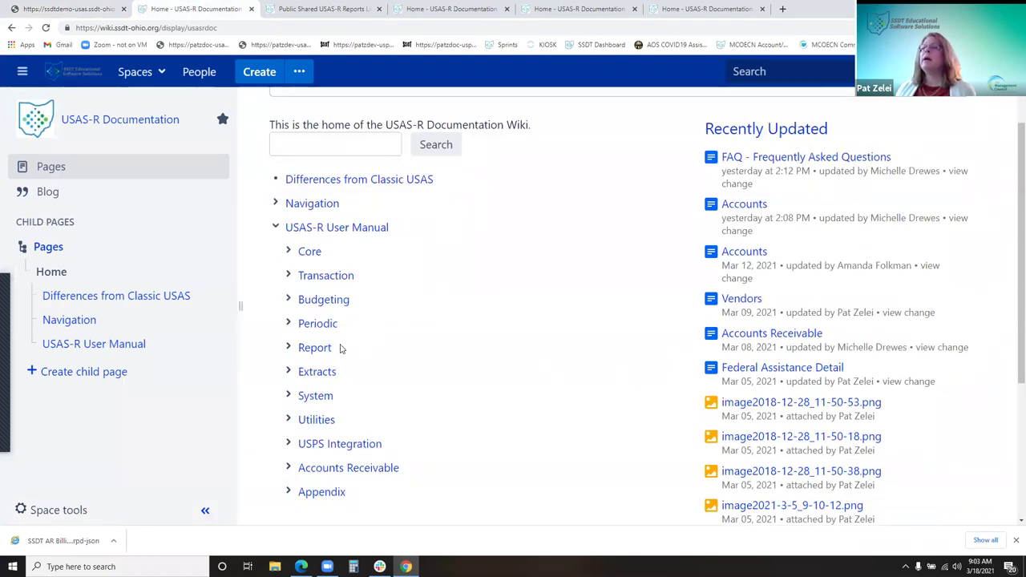
{"action": "left_click", "coordinate": [322, 354]}
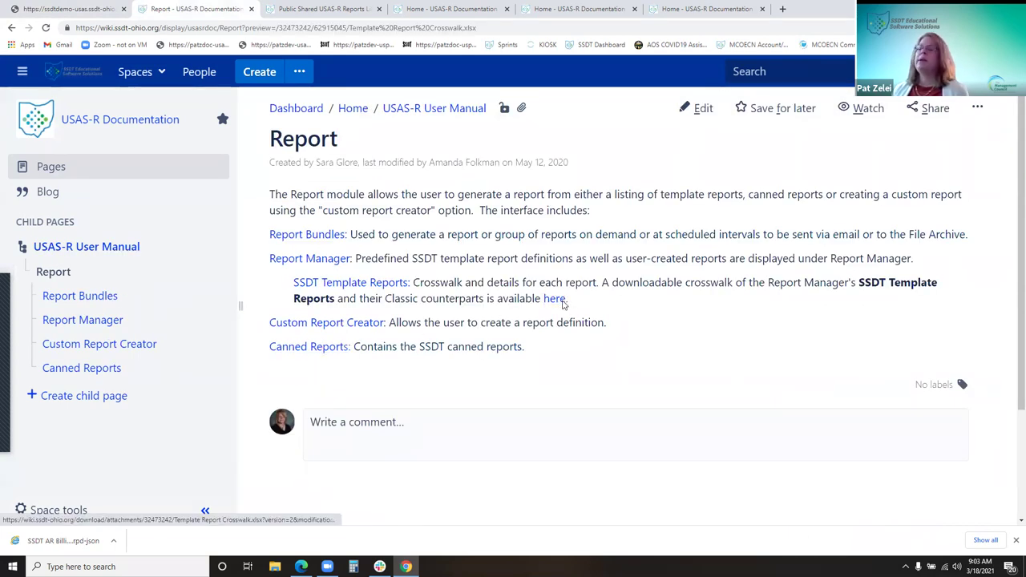
Preview the Template Report Crosswalk spreadsheet, then open the SSDT Template Reports page
{"action": "left_click", "coordinate": [562, 302]}
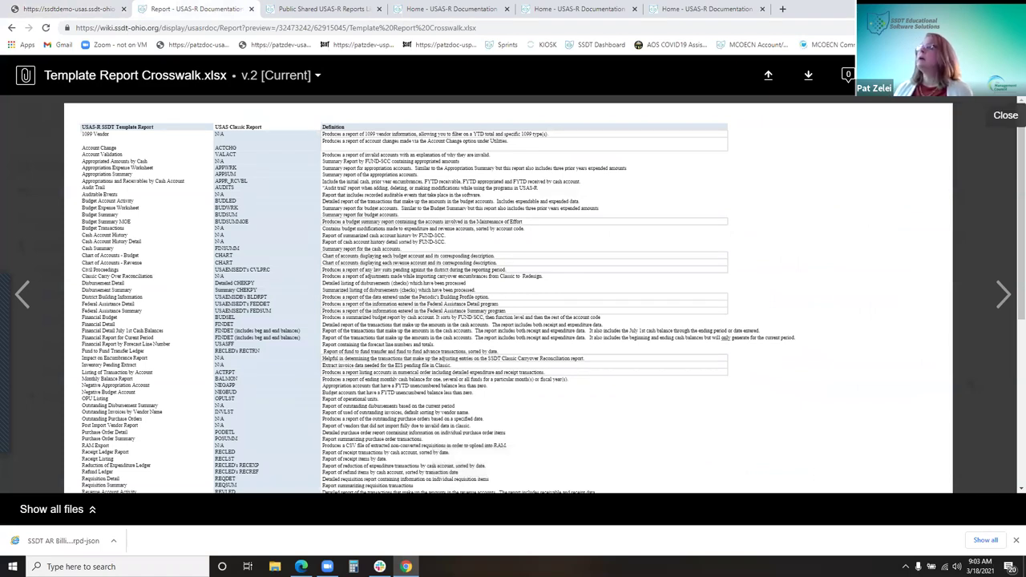
{"action": "left_click", "coordinate": [1005, 75]}
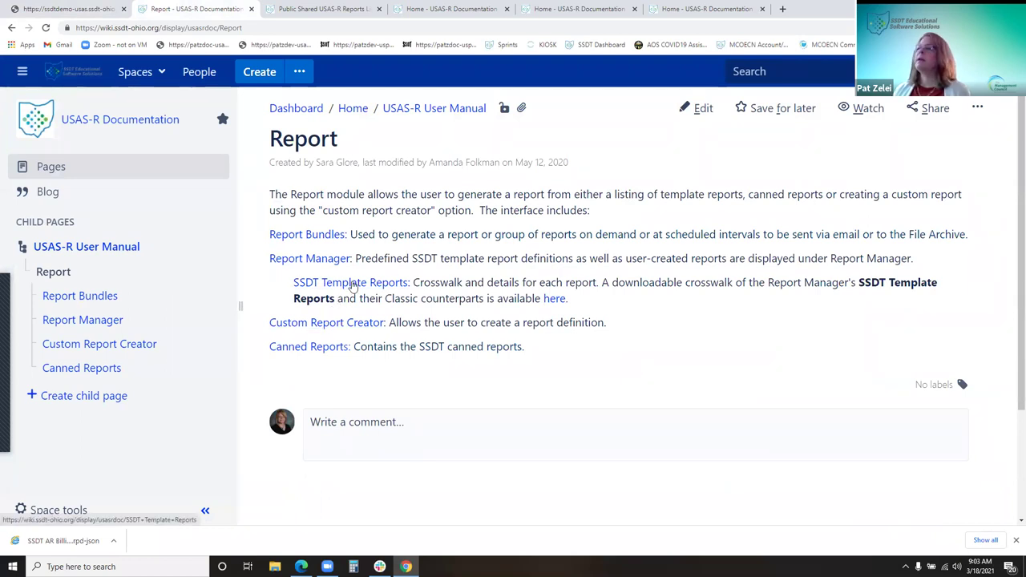
{"action": "left_click", "coordinate": [353, 286]}
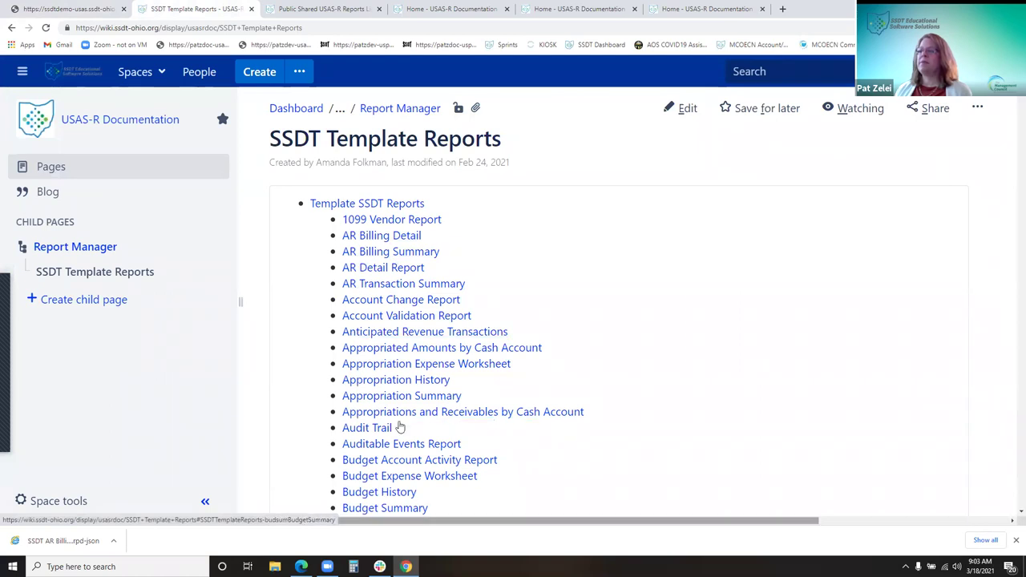
Jump to the template report descriptions table and scroll through it
{"action": "left_click", "coordinate": [361, 205]}
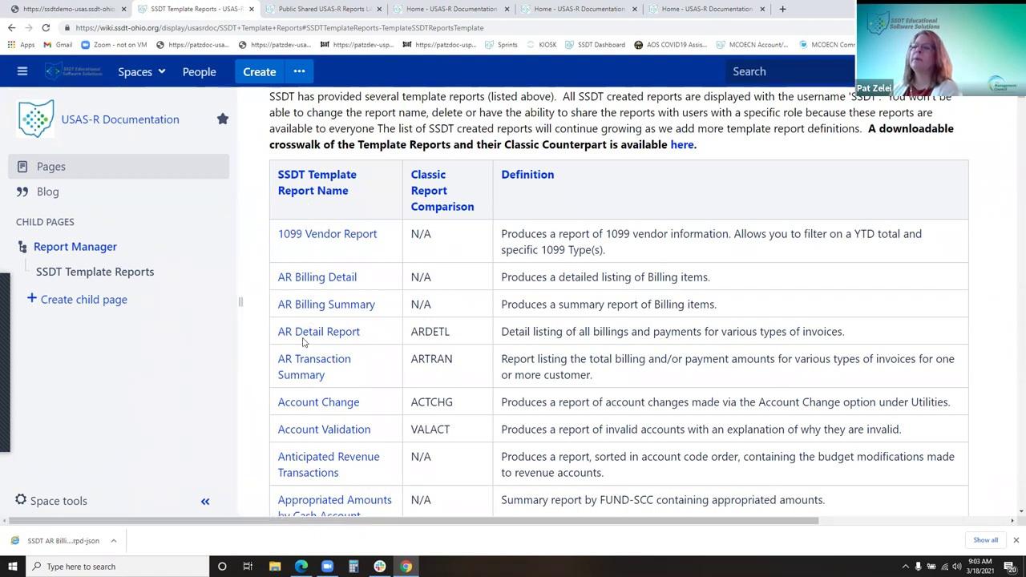
{"action": "scroll", "coordinate": [303, 344], "scroll_direction": "down", "scroll_amount": 2}
{"action": "scroll", "coordinate": [303, 347], "scroll_direction": "down", "scroll_amount": 5}
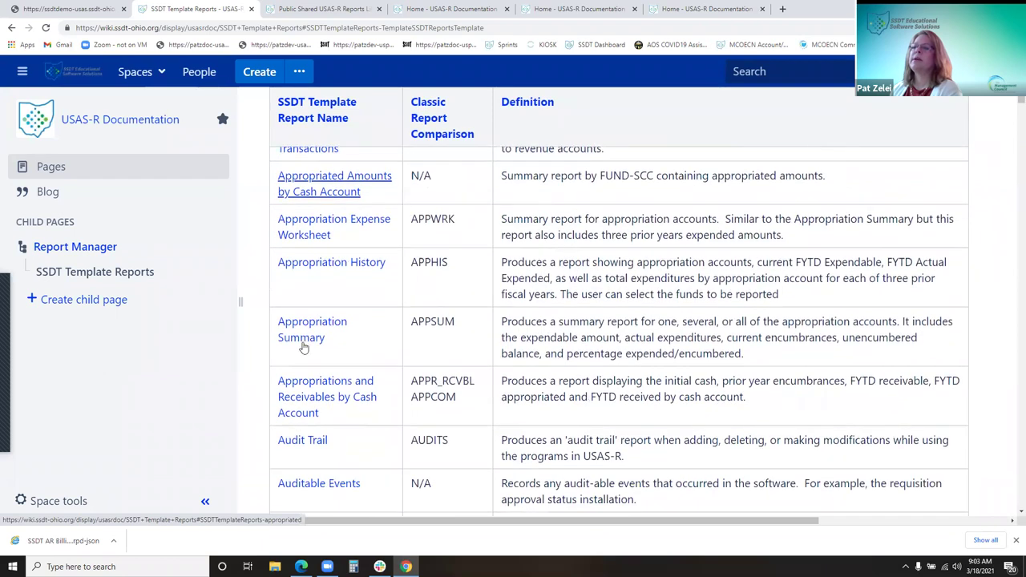
{"action": "scroll", "coordinate": [304, 327], "scroll_direction": "down", "scroll_amount": 4}
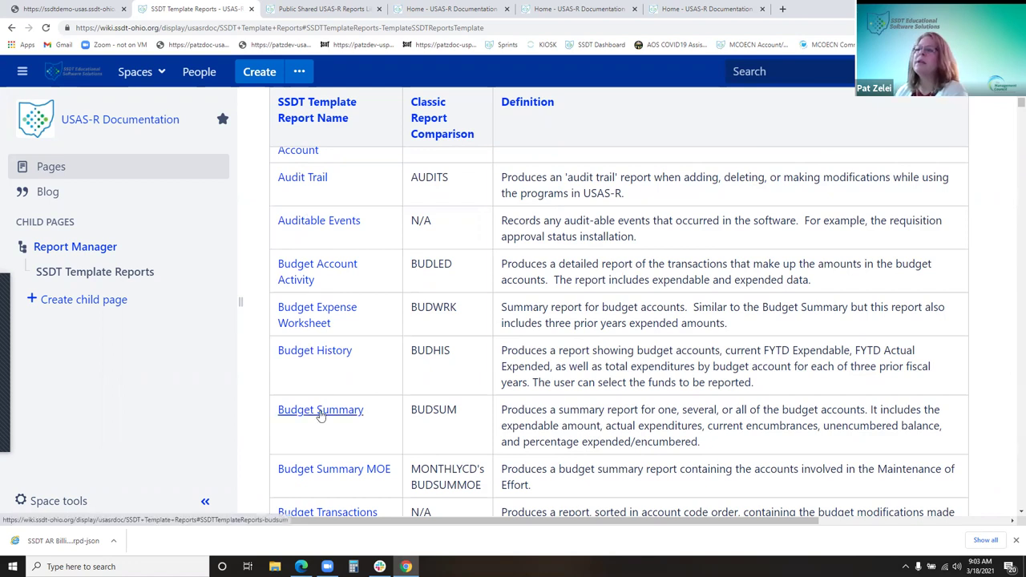
Read the Budget Summary details, BUDSUM classic comparison and Excel snapshot, then go back
{"action": "left_click", "coordinate": [319, 413]}
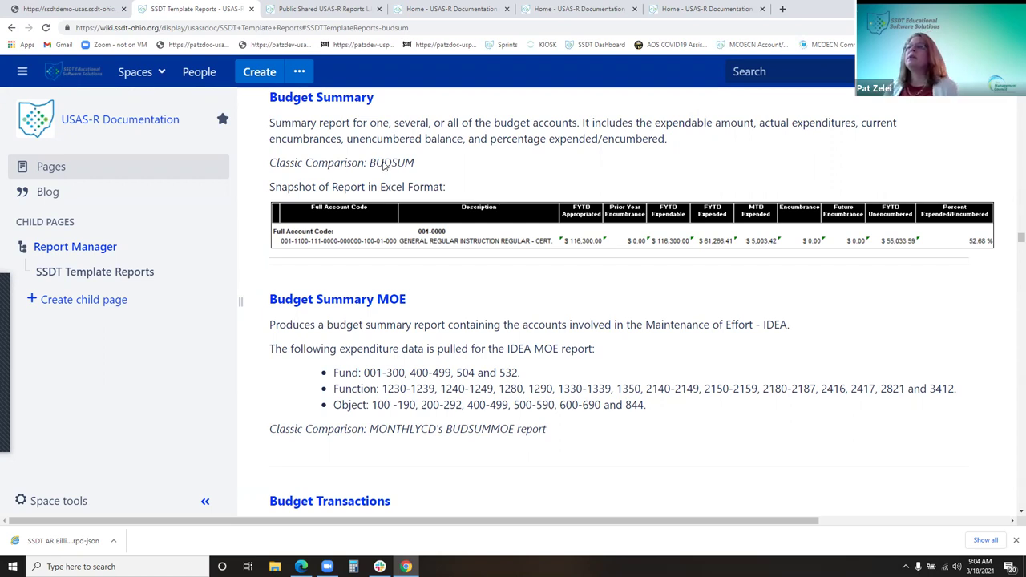
{"action": "scroll", "coordinate": [742, 240], "scroll_direction": "down", "scroll_amount": 2}
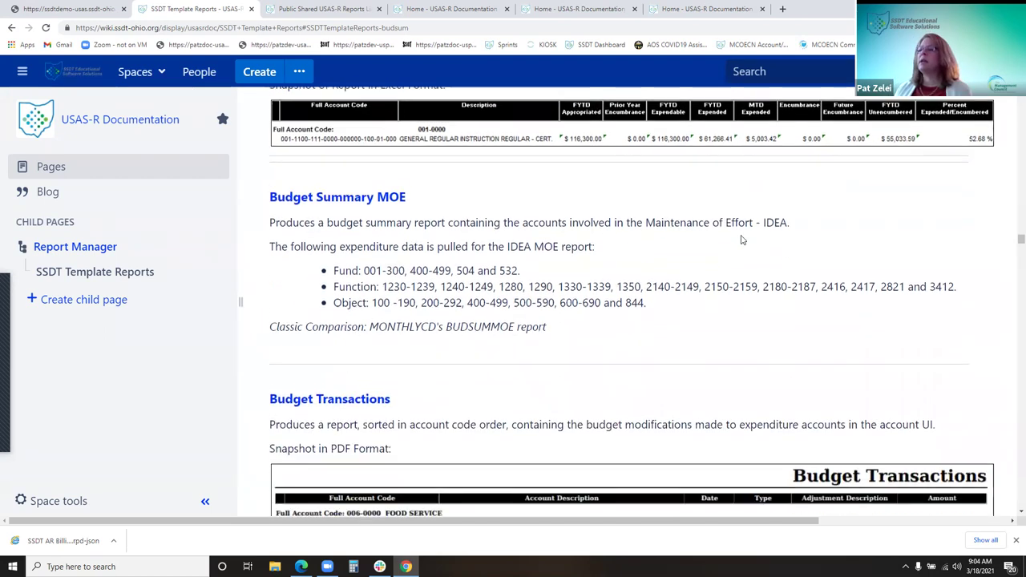
{"action": "scroll", "coordinate": [742, 245], "scroll_direction": "down", "scroll_amount": 3}
{"action": "middle_click", "coordinate": [742, 243]}
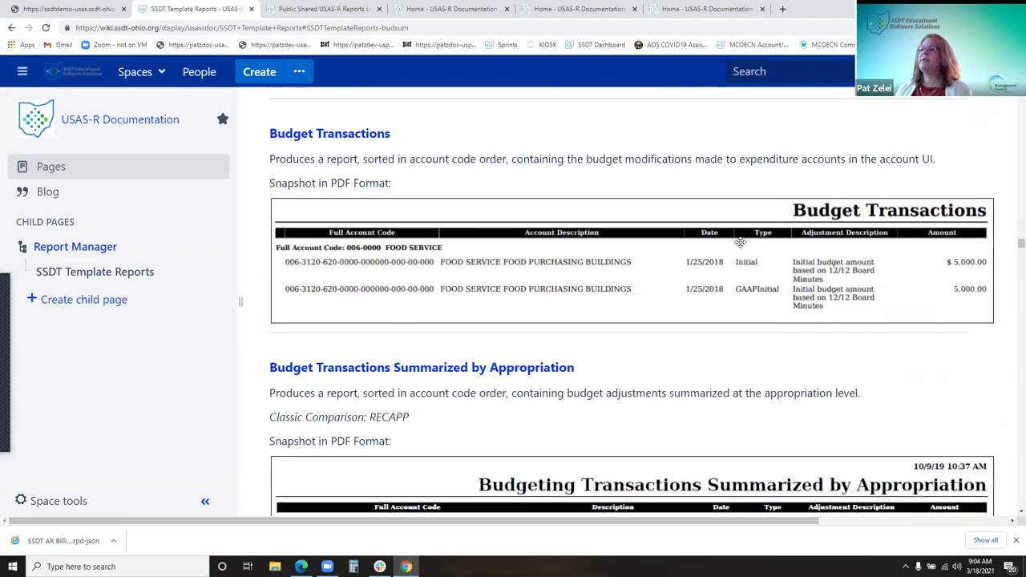
{"action": "scroll", "coordinate": [740, 242], "scroll_direction": "down", "scroll_amount": 2}
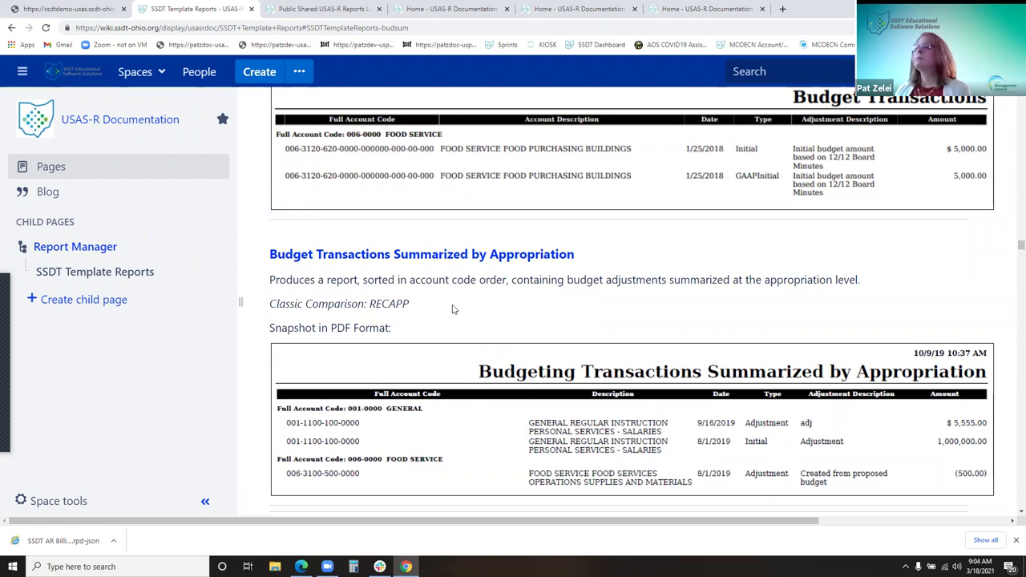
{"action": "left_click", "coordinate": [12, 28]}
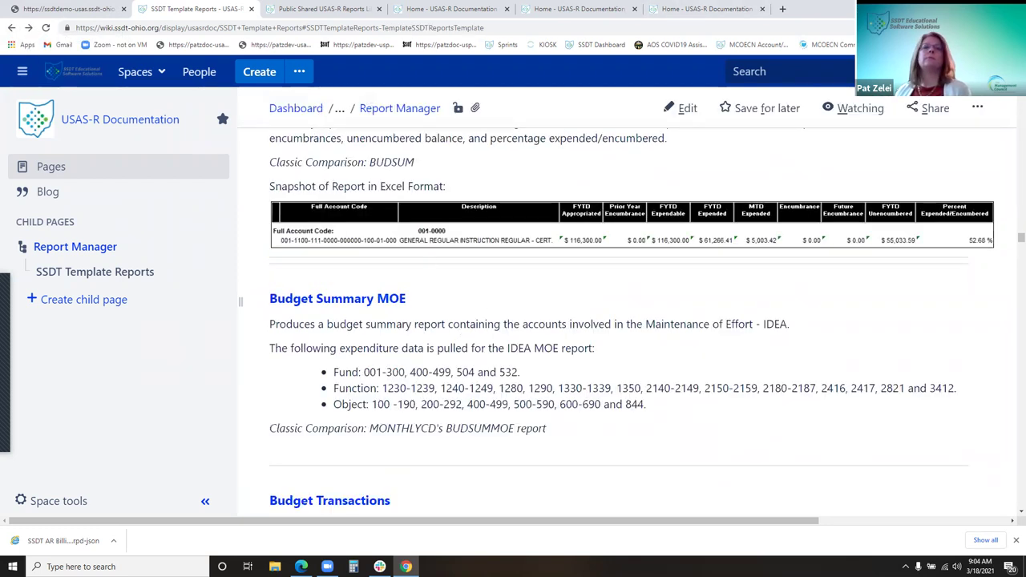
Open the Generate Report dialog for SSDT Budget Summary-ex with PDF, Letter, Landscape
{"action": "left_click", "coordinate": [37, 9]}
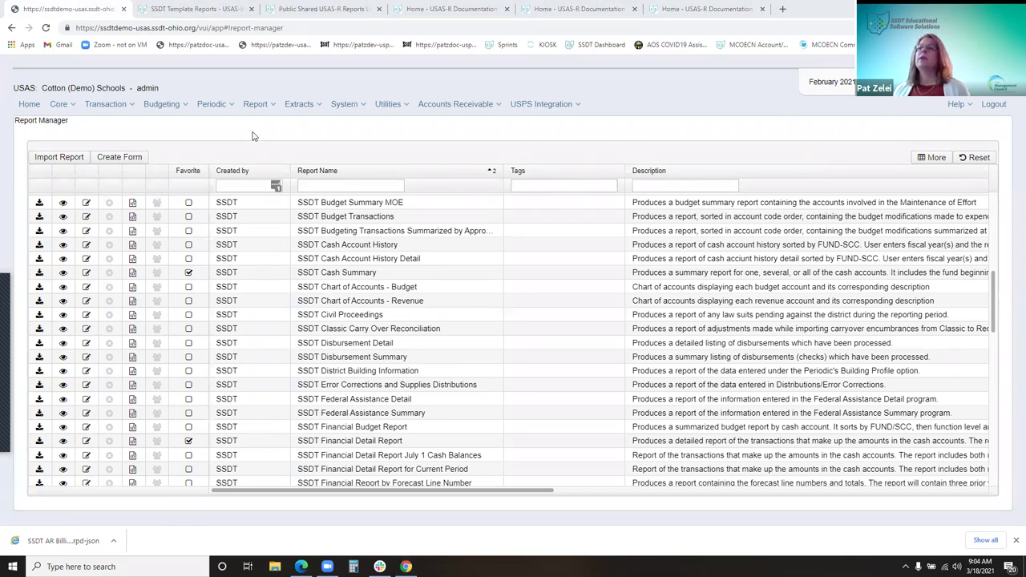
{"action": "left_click_drag", "start_coordinate": [993, 287], "coordinate": [996, 199]}
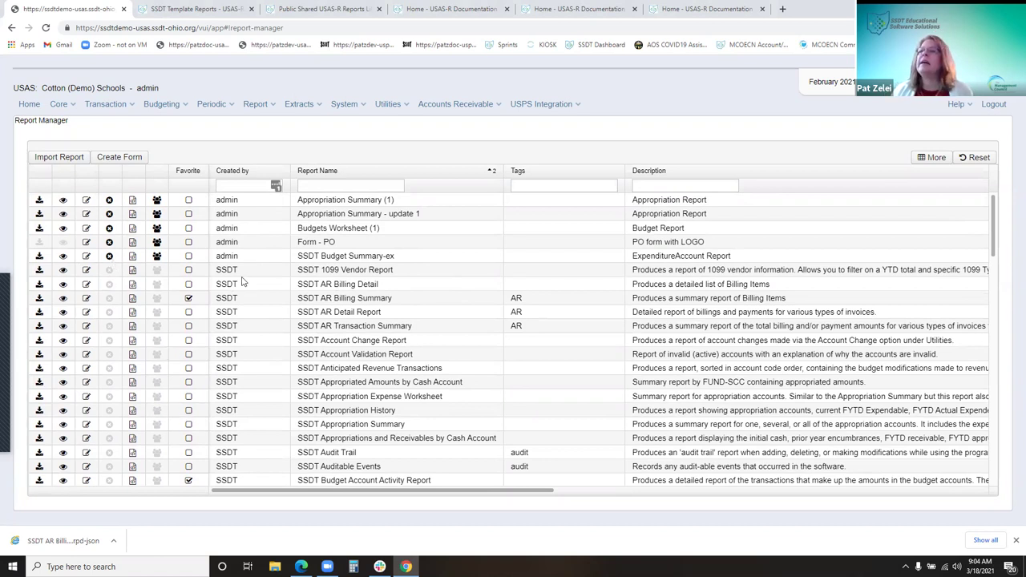
{"action": "left_click", "coordinate": [244, 256]}
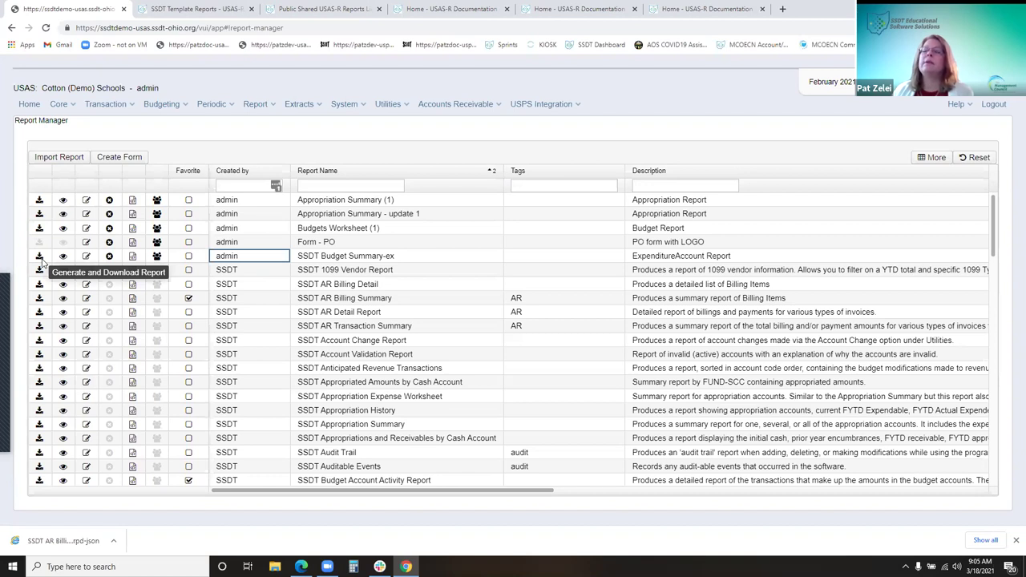
{"action": "left_click", "coordinate": [41, 261]}
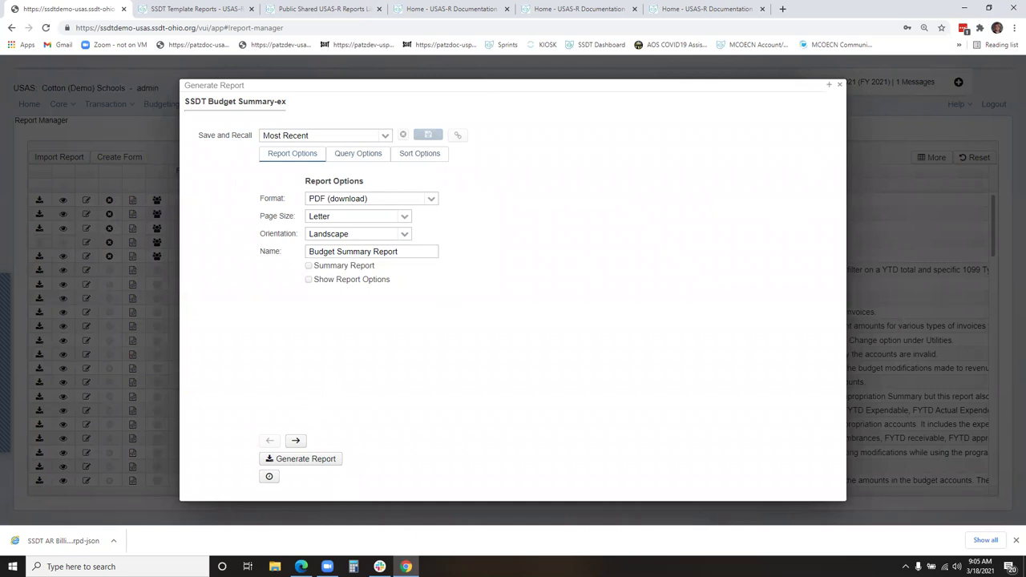
Close the Generate Report dialog and go back to the Report Manager list
{"action": "left_click", "coordinate": [840, 85]}
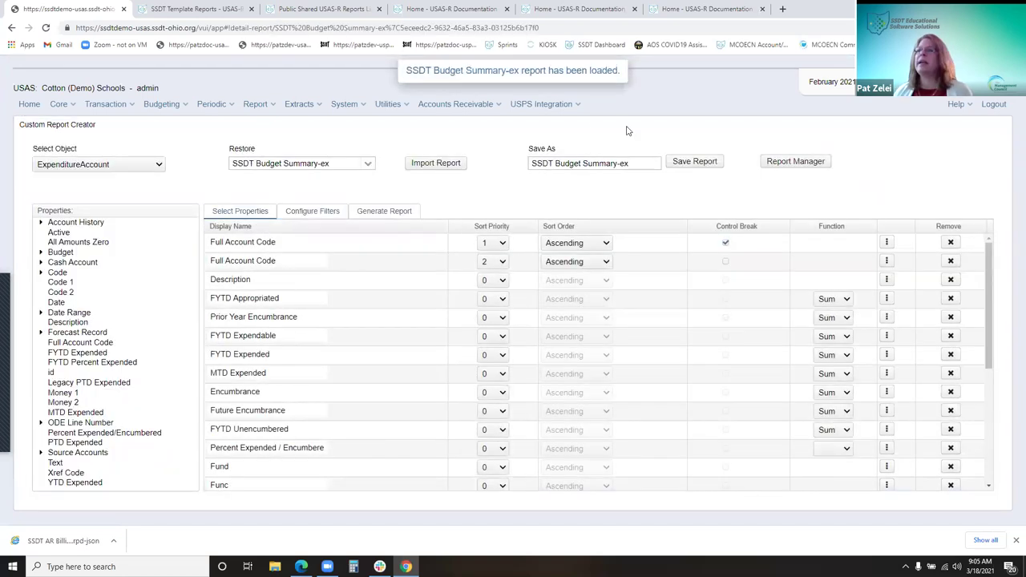
{"action": "left_click", "coordinate": [12, 28]}
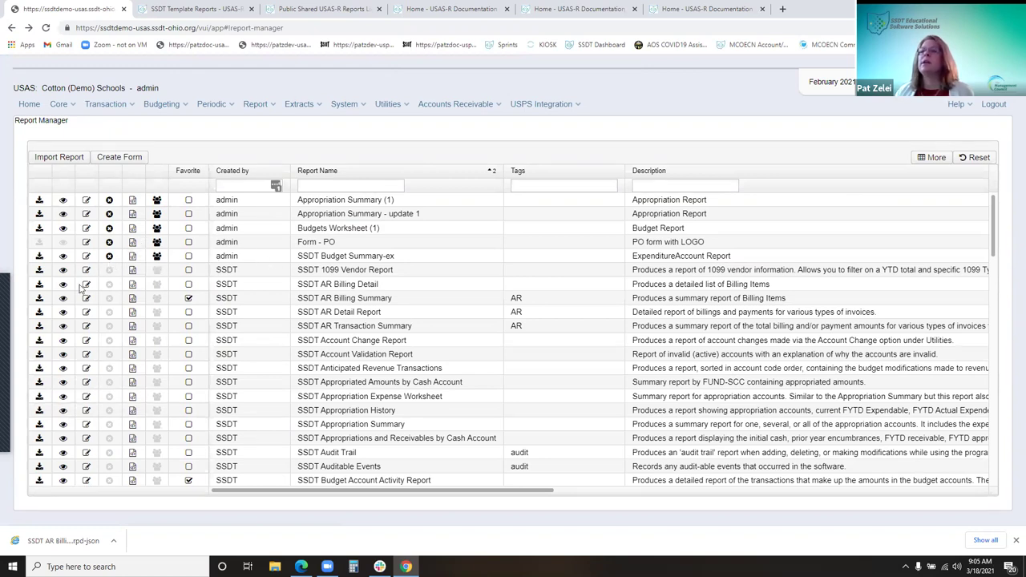
{"action": "scroll", "coordinate": [92, 335], "scroll_direction": "down", "scroll_amount": 1}
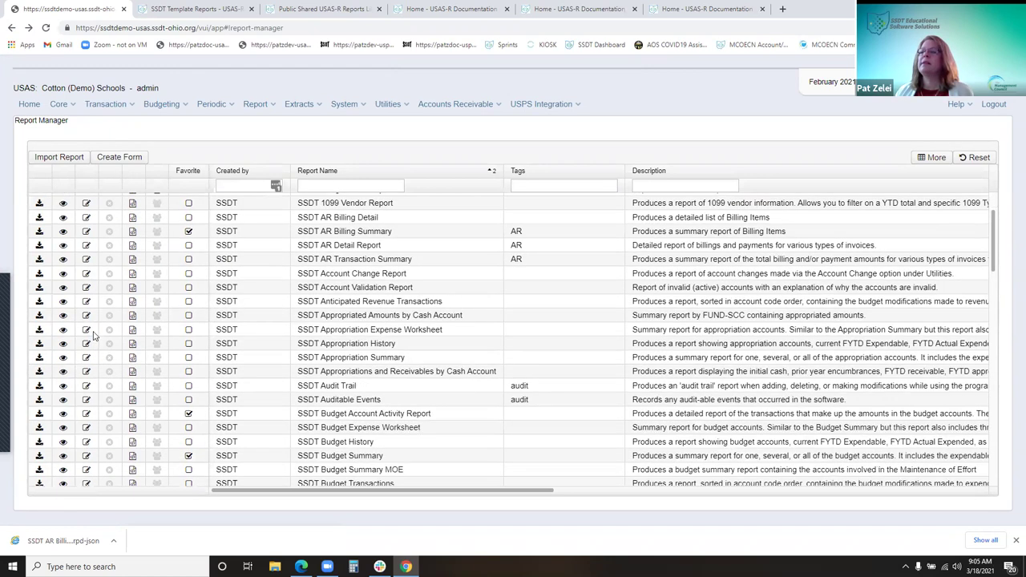
{"action": "left_click", "coordinate": [87, 456]}
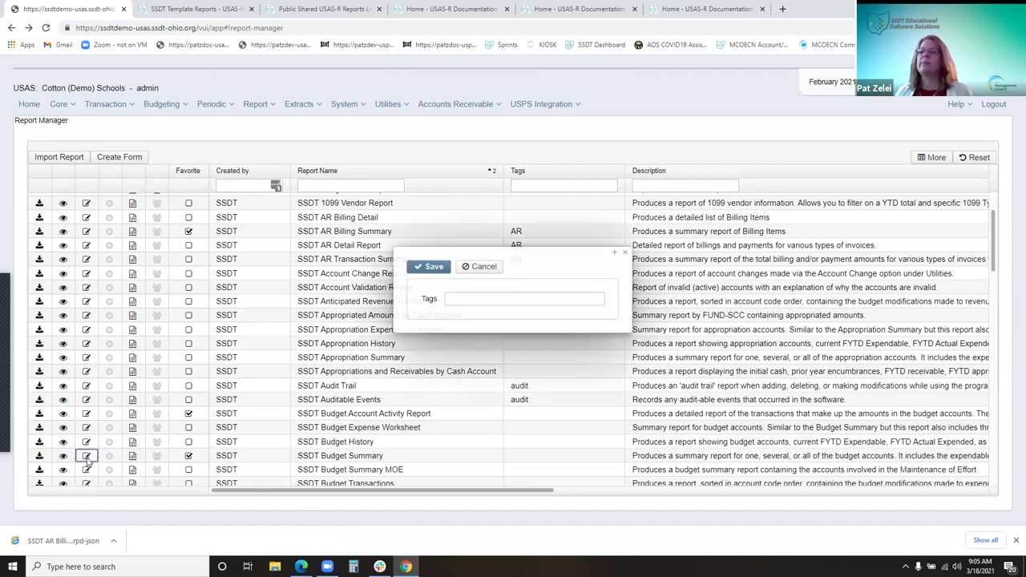
{"action": "left_click", "coordinate": [514, 301]}
{"action": "left_click", "coordinate": [513, 256]}
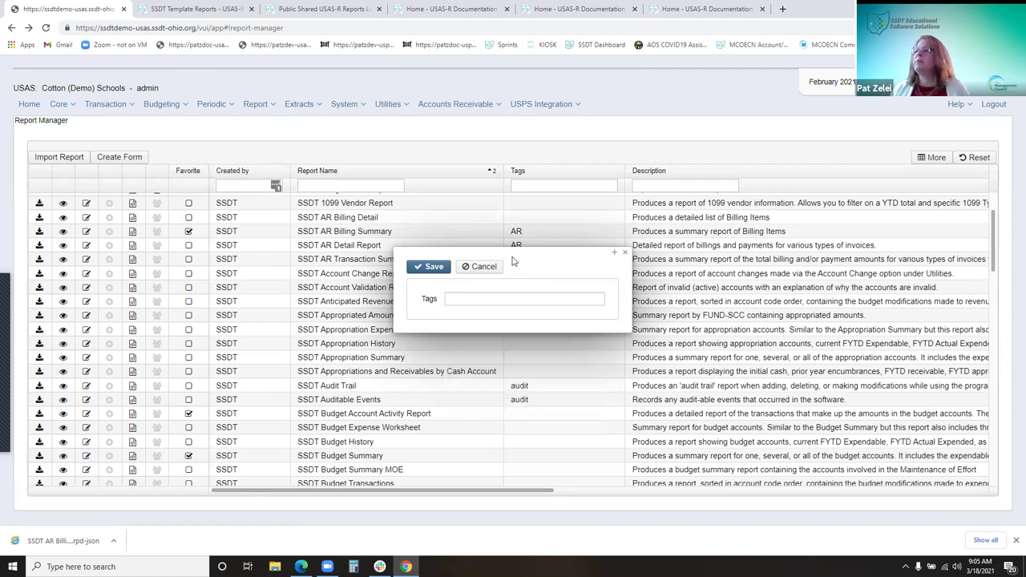
{"action": "left_click_drag", "start_coordinate": [529, 253], "coordinate": [328, 241]}
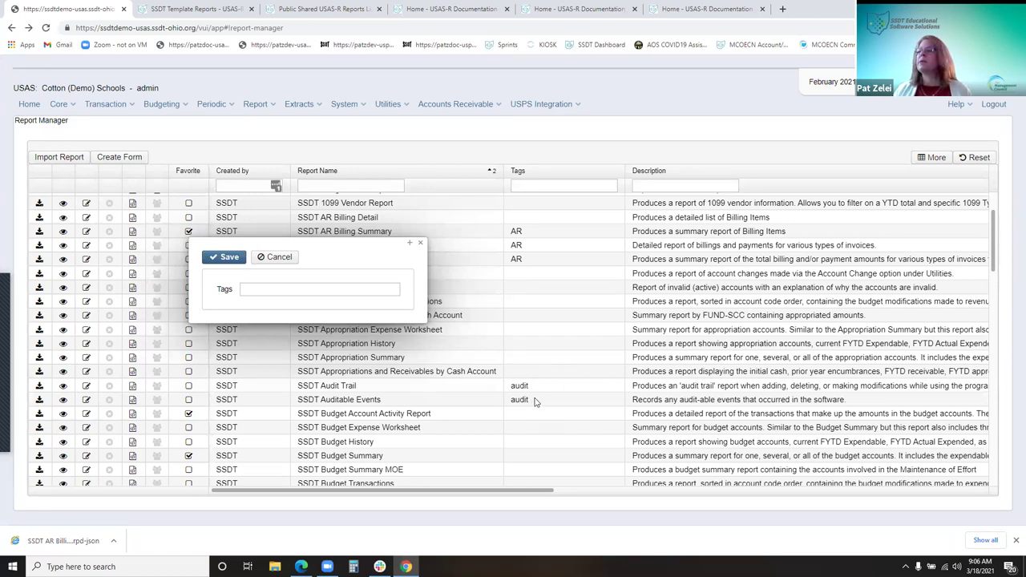
{"action": "left_click", "coordinate": [385, 291]}
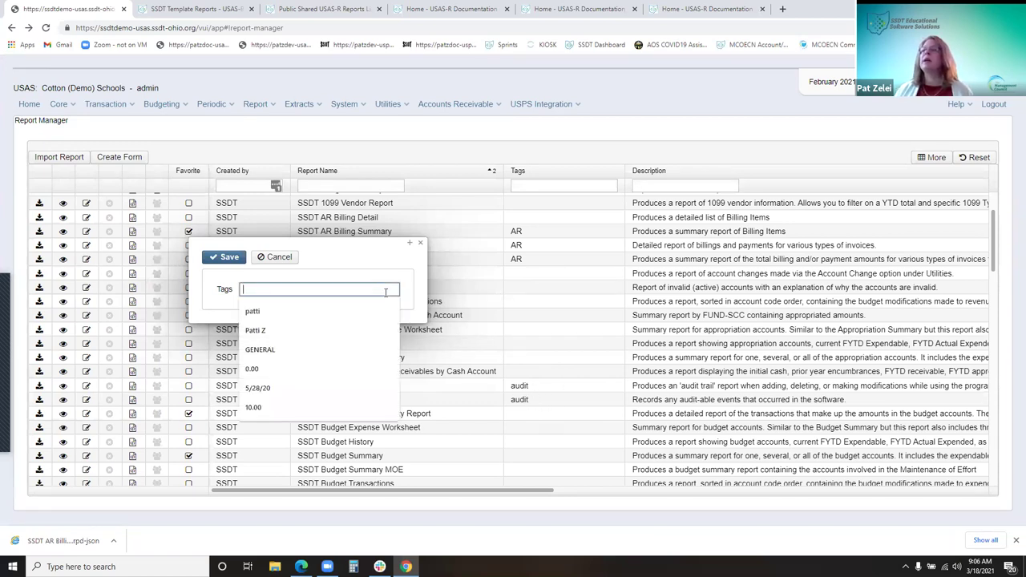
{"action": "left_click", "coordinate": [553, 274]}
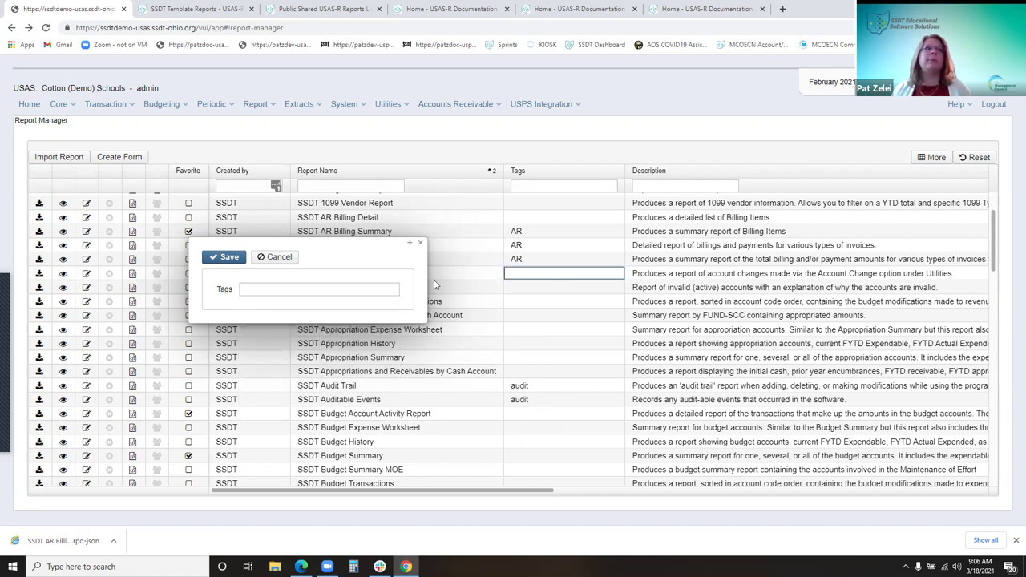
{"action": "left_click", "coordinate": [296, 293]}
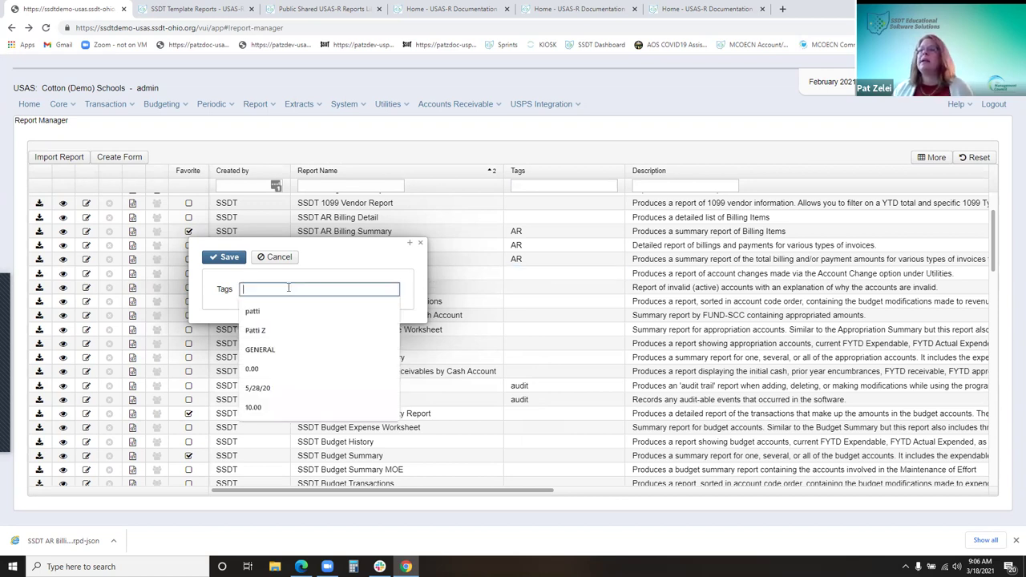
{"action": "left_click", "coordinate": [278, 257]}
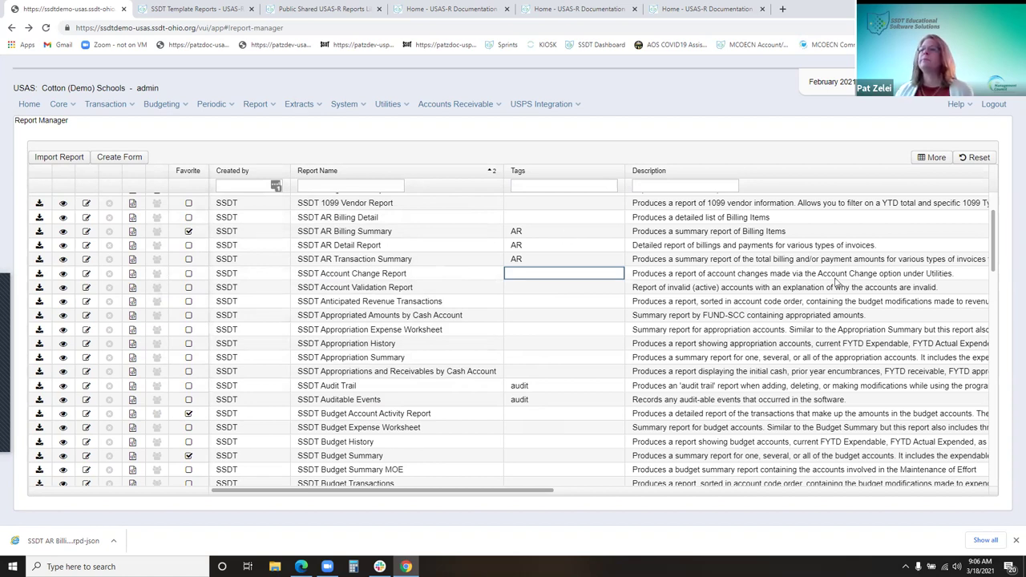
{"action": "scroll", "coordinate": [323, 463], "scroll_direction": "up", "scroll_amount": 2}
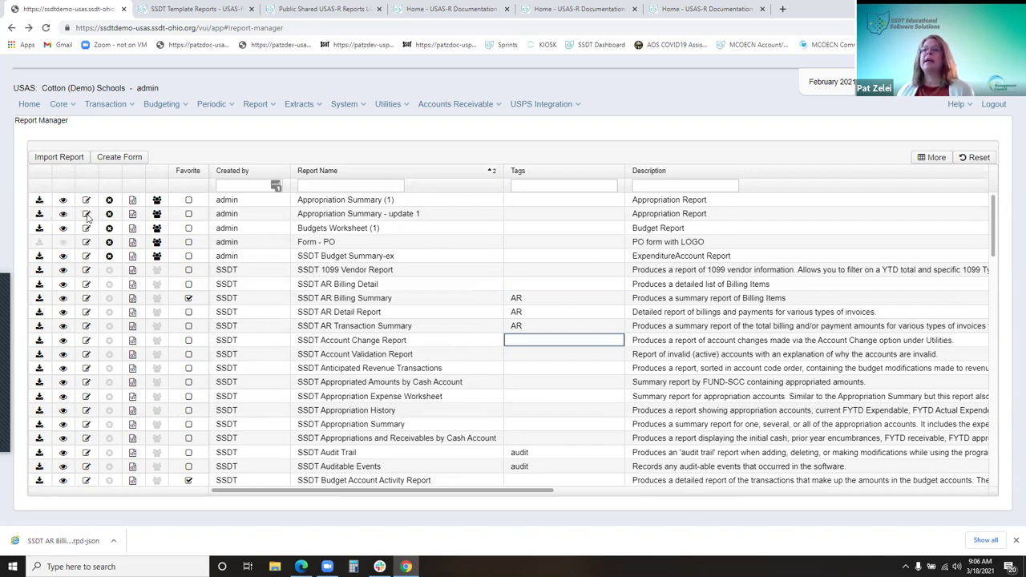
{"action": "left_click", "coordinate": [87, 214]}
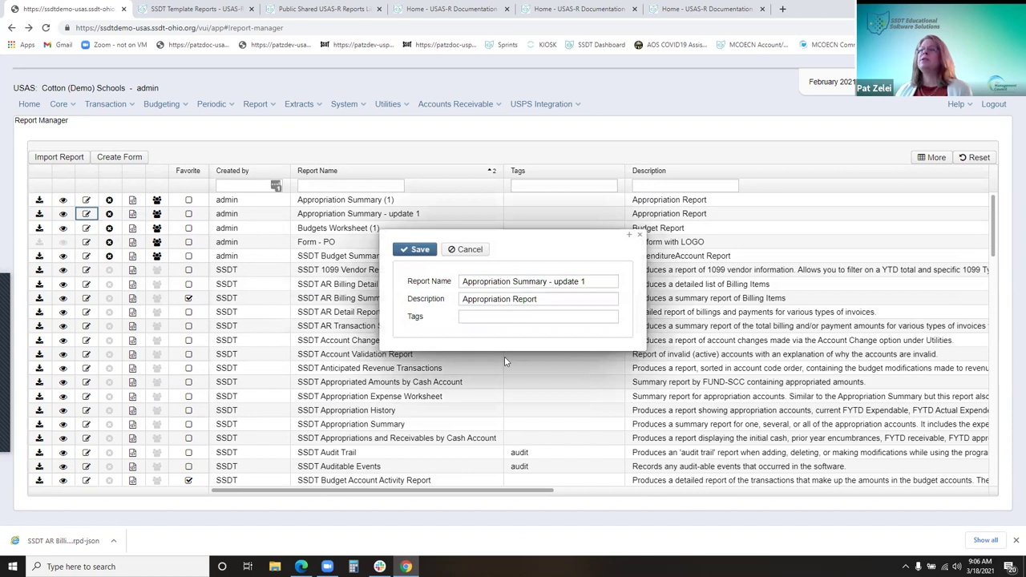
{"action": "left_click", "coordinate": [601, 281]}
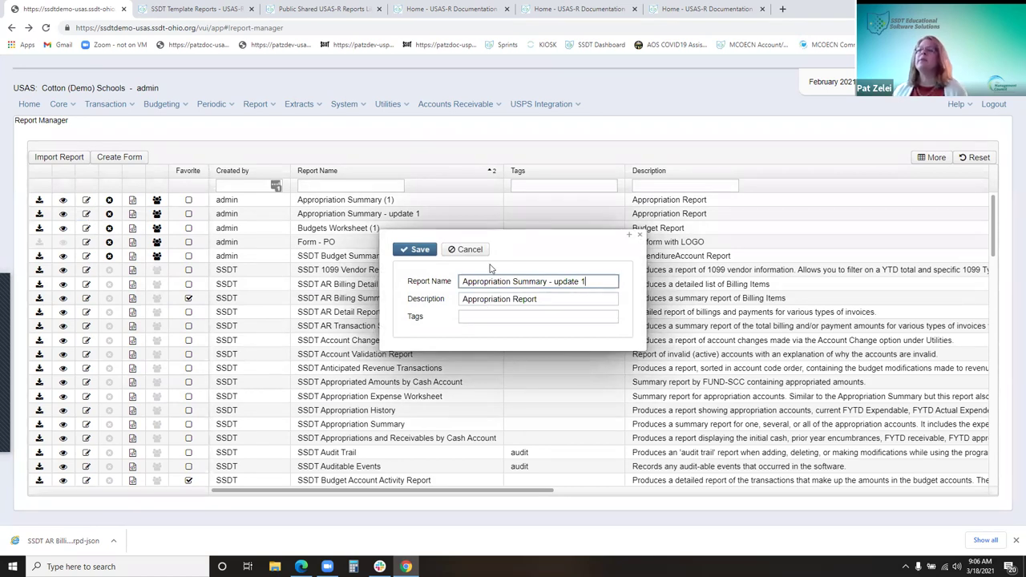
{"action": "left_click", "coordinate": [297, 354]}
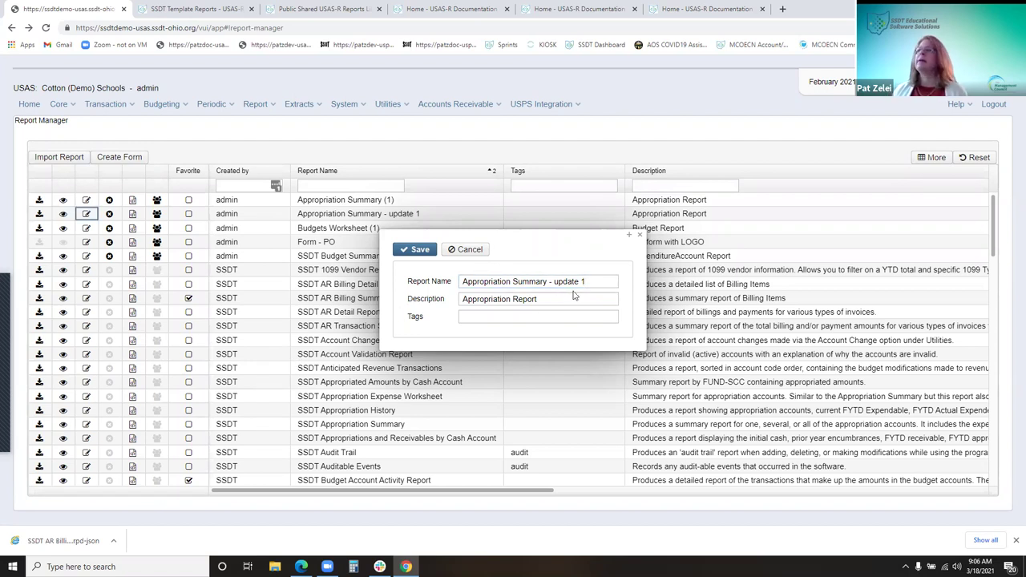
{"action": "key", "text": "Escape"}
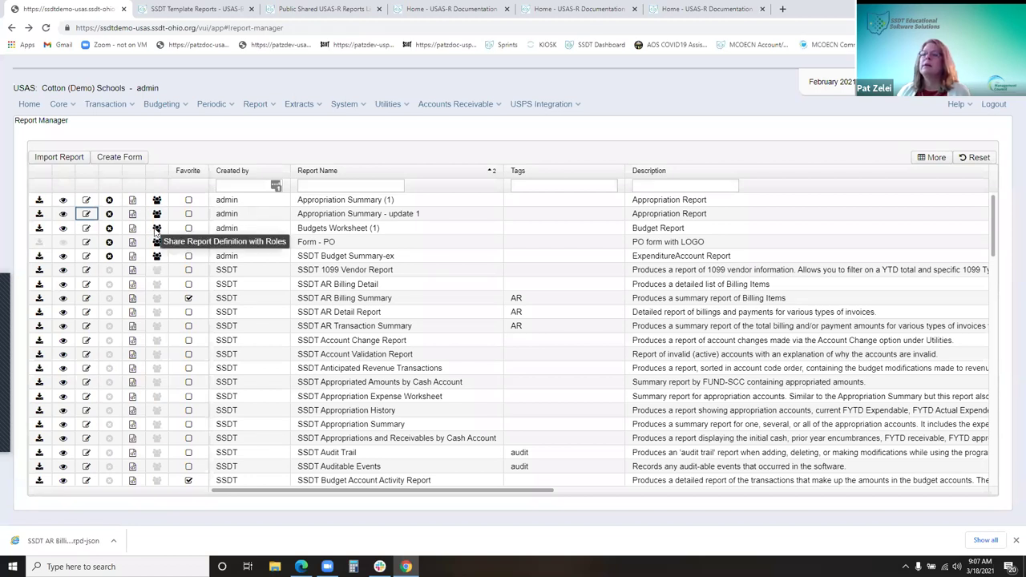
Check role sharing on two reports unchanged, then download the SSDT Budget Summary-ex definition
{"action": "left_click", "coordinate": [156, 229]}
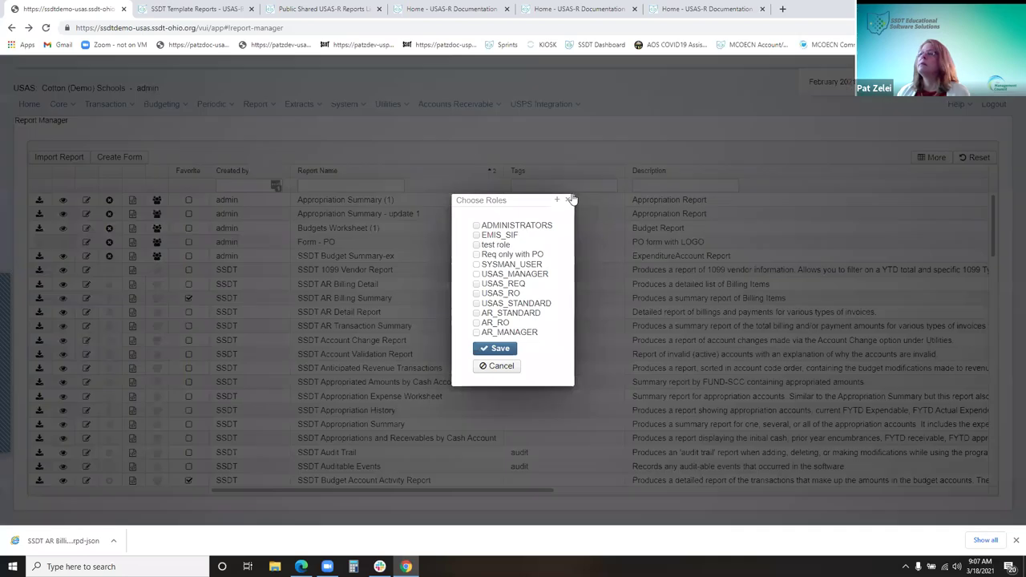
{"action": "left_click", "coordinate": [570, 199]}
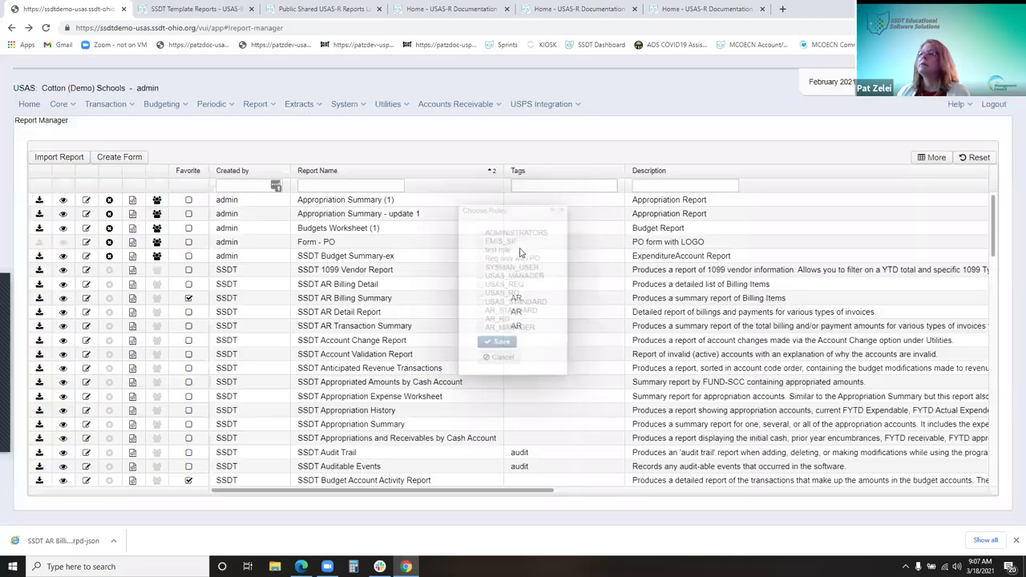
{"action": "left_click", "coordinate": [158, 255]}
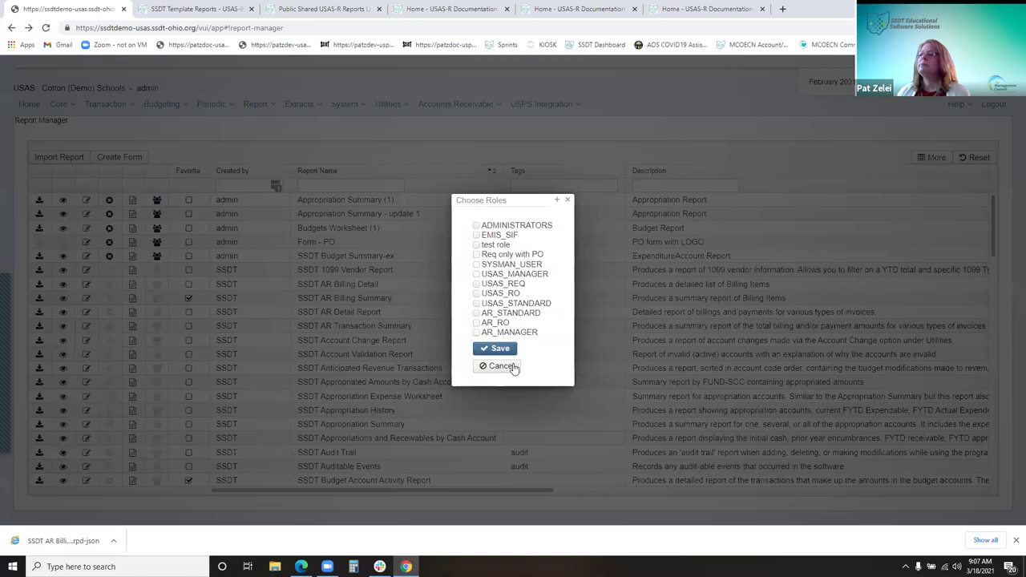
{"action": "left_click", "coordinate": [567, 201]}
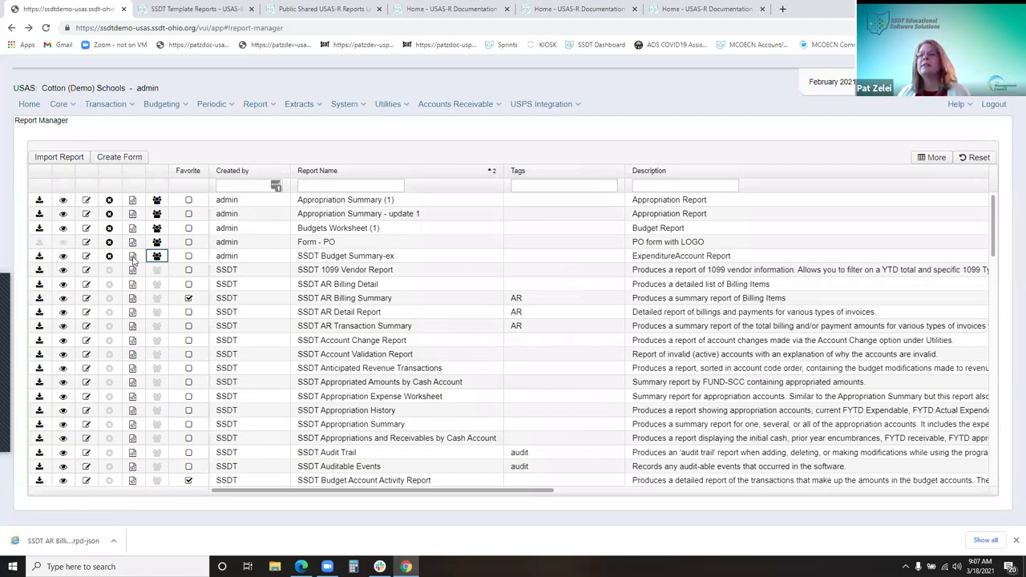
{"action": "left_click", "coordinate": [133, 257]}
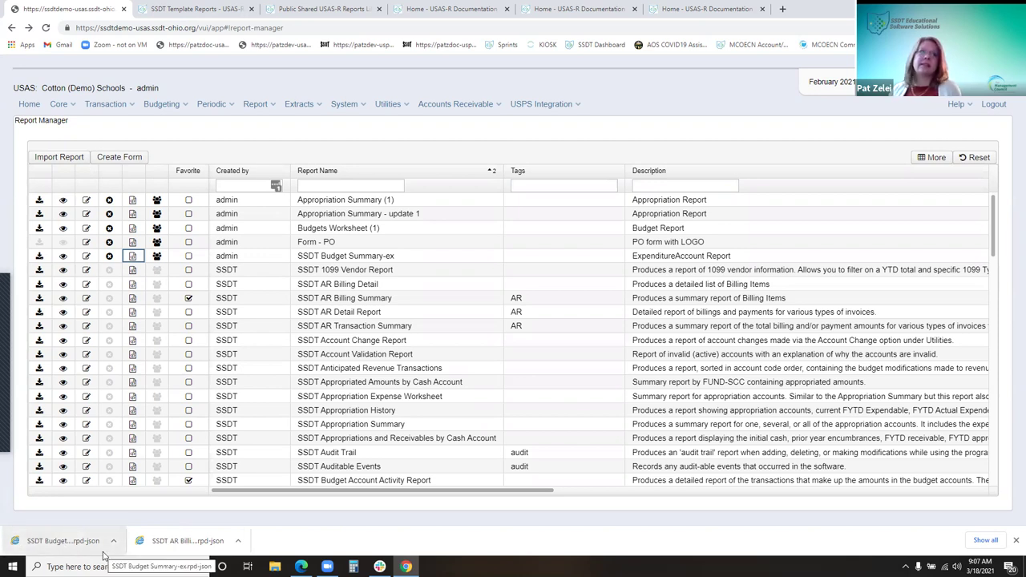
Import the SSDT Budget Summary-ex .rpd-json file from Downloads into Report Manager
{"action": "left_click", "coordinate": [69, 158]}
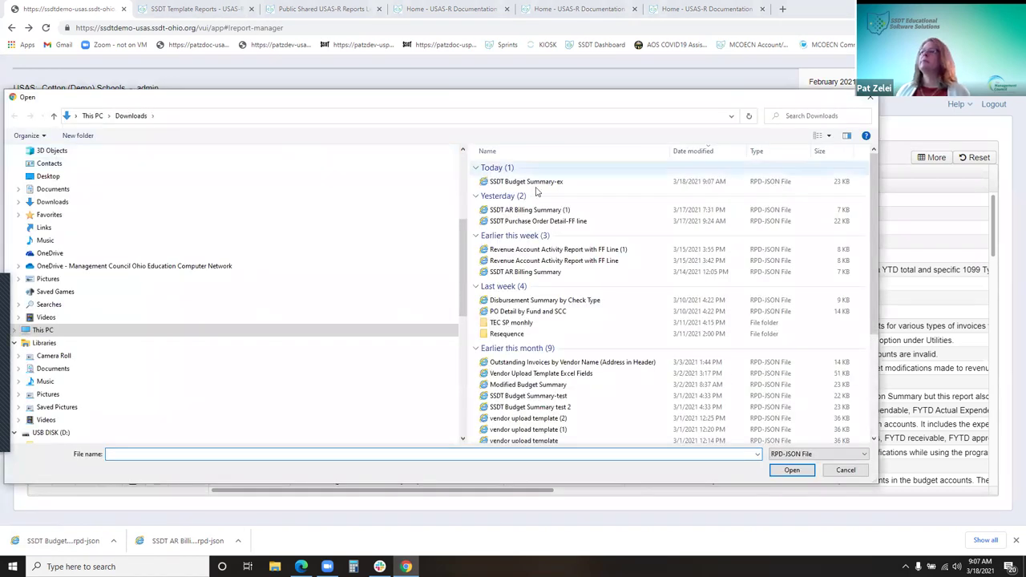
{"action": "left_click", "coordinate": [553, 186]}
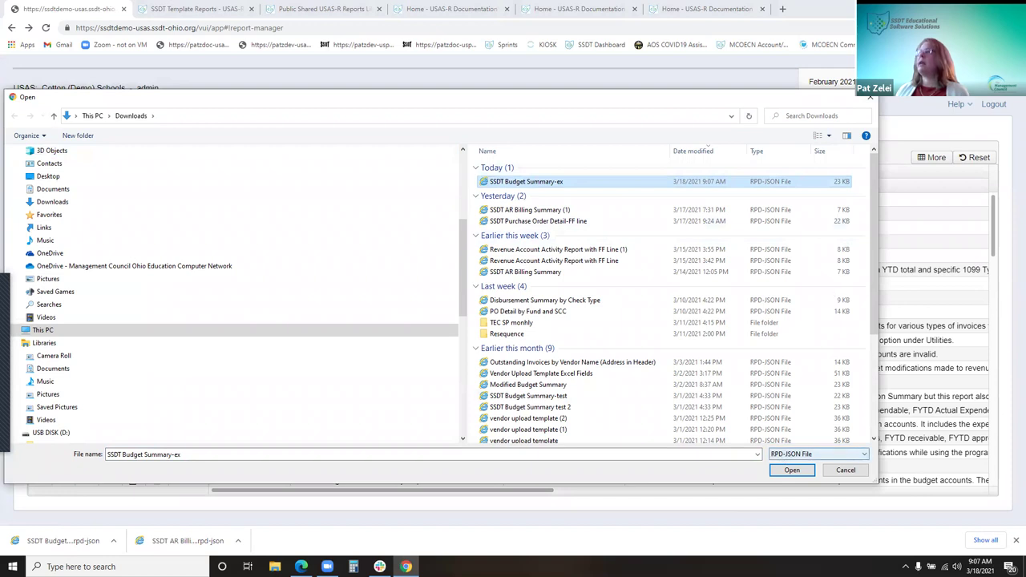
{"action": "left_click", "coordinate": [793, 470]}
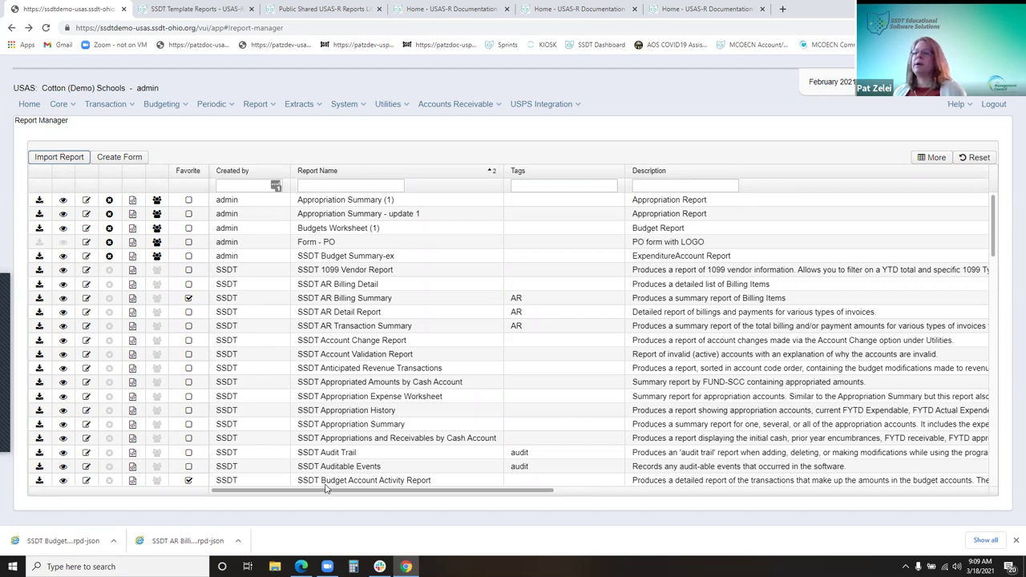
On the home page, toggle Report Links between favorites and all reports, leaving all shown
{"action": "left_click", "coordinate": [28, 105]}
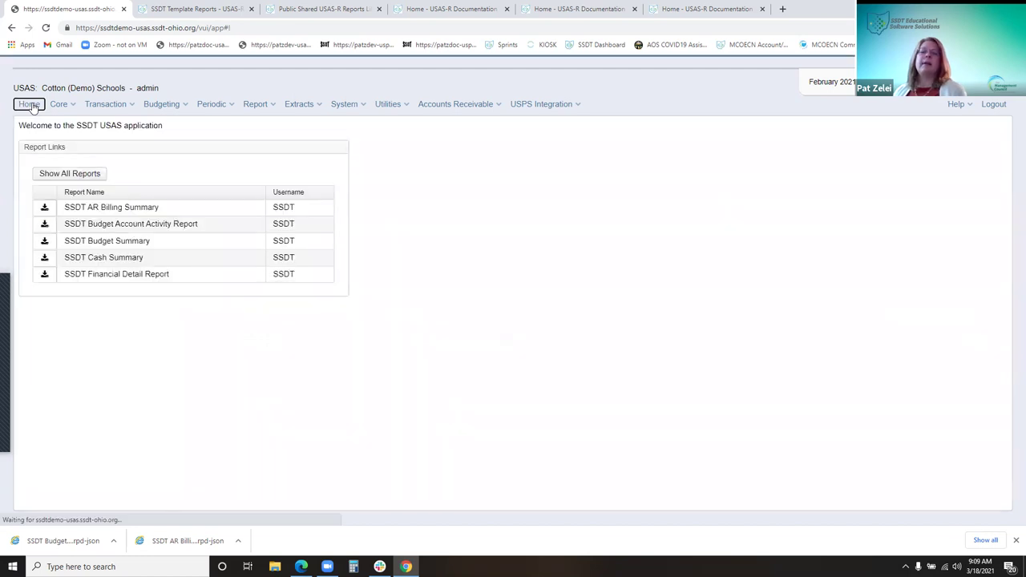
{"action": "left_click", "coordinate": [87, 176]}
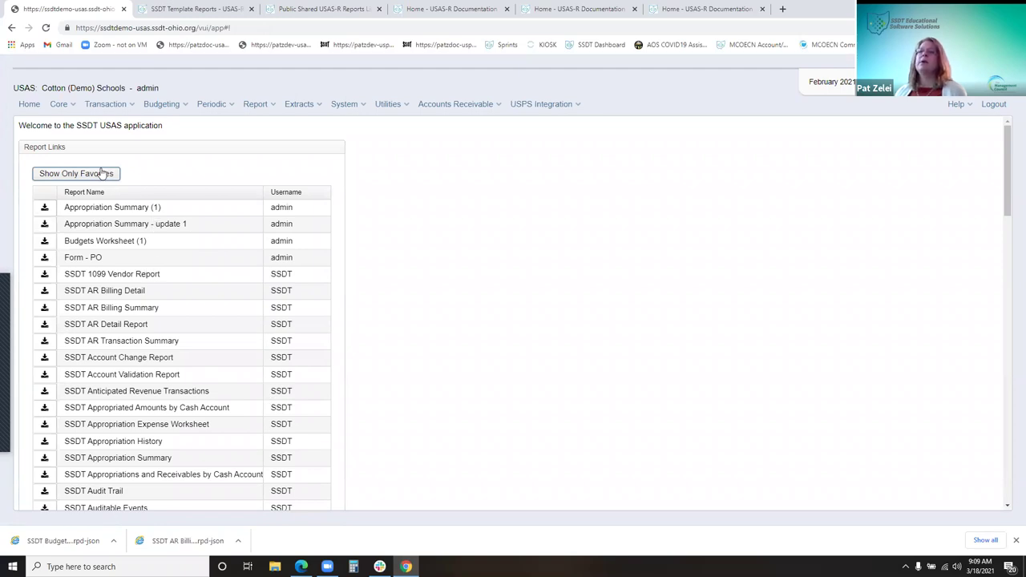
{"action": "left_click", "coordinate": [97, 177]}
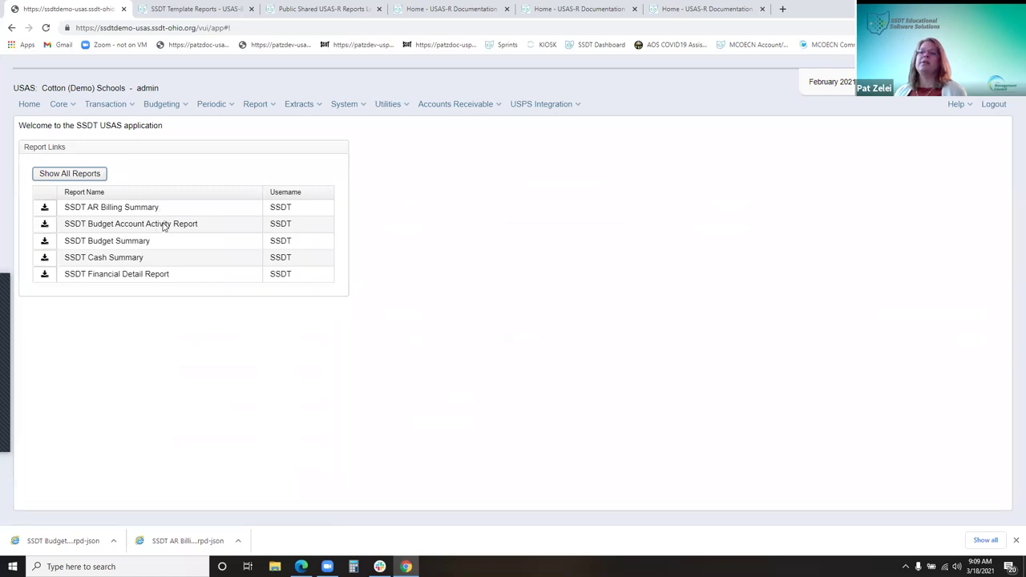
{"action": "left_click", "coordinate": [64, 175]}
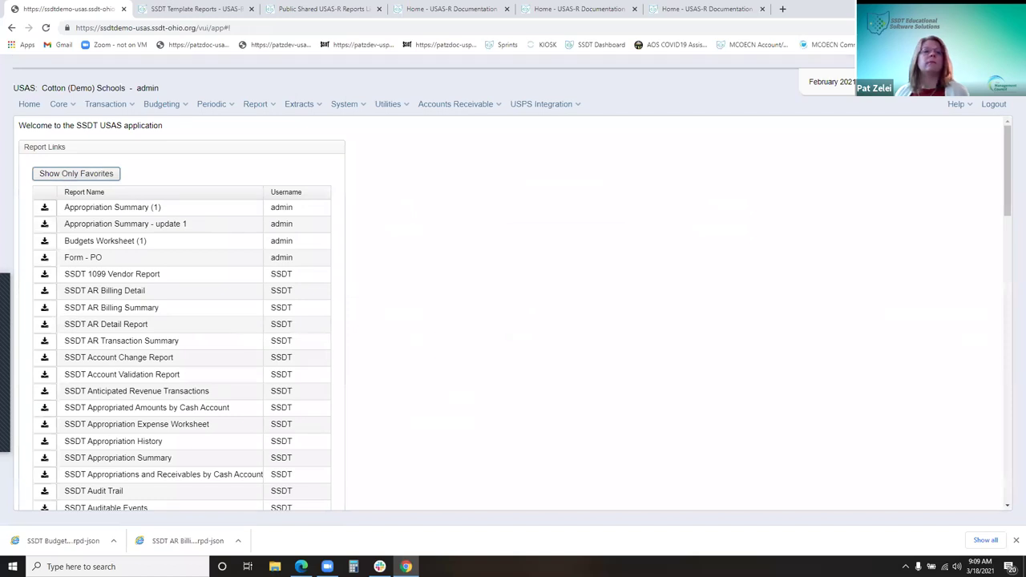
{"action": "left_click", "coordinate": [267, 105]}
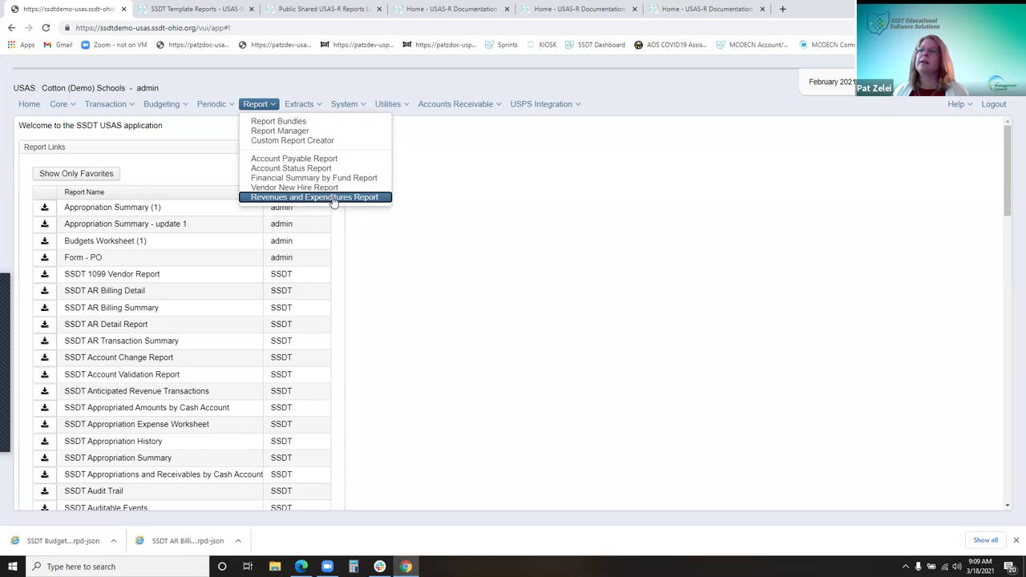
Open the Account Payable Report page, then bring up the Report menu's list of reports
{"action": "left_click", "coordinate": [325, 159]}
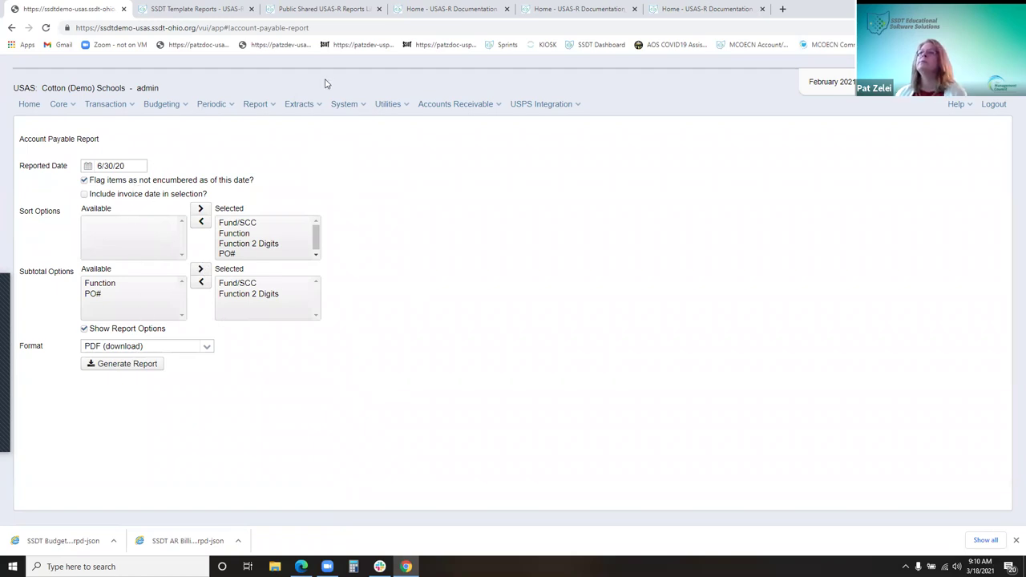
{"action": "left_click", "coordinate": [256, 104]}
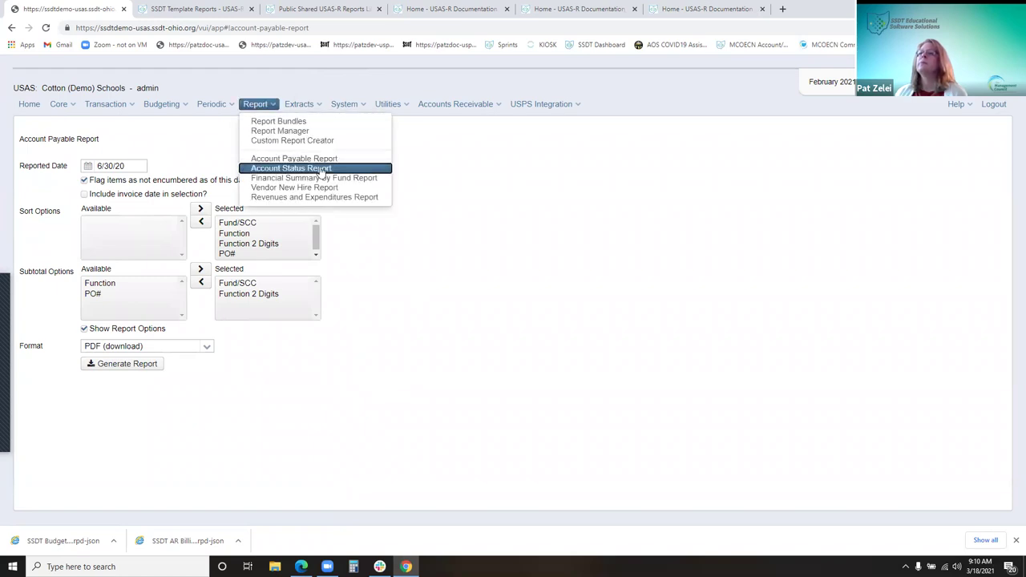
Open the Account Status Report form with Fund 006 and keep PDF (download) as the format
{"action": "left_click", "coordinate": [348, 170]}
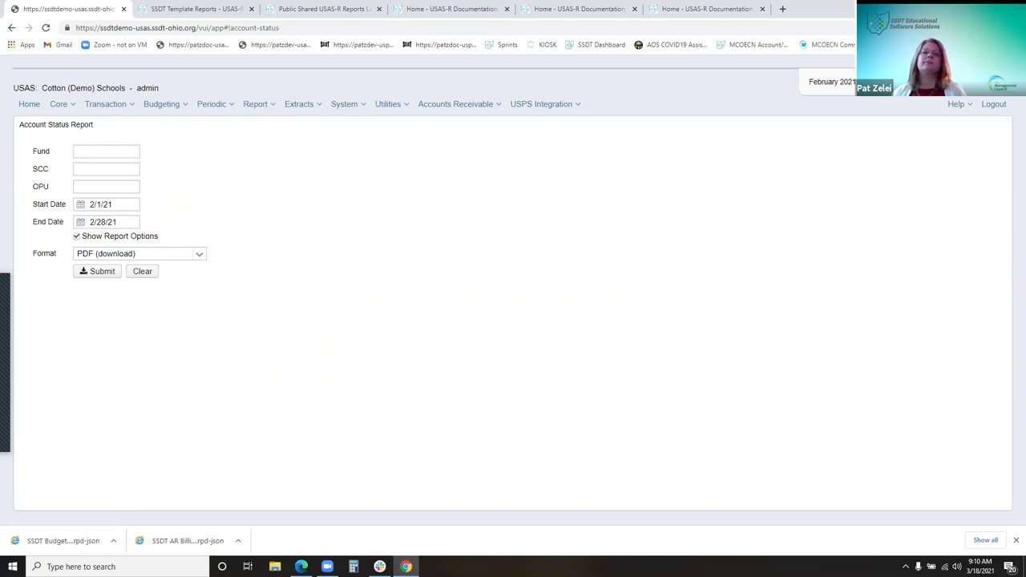
{"action": "left_click", "coordinate": [122, 152]}
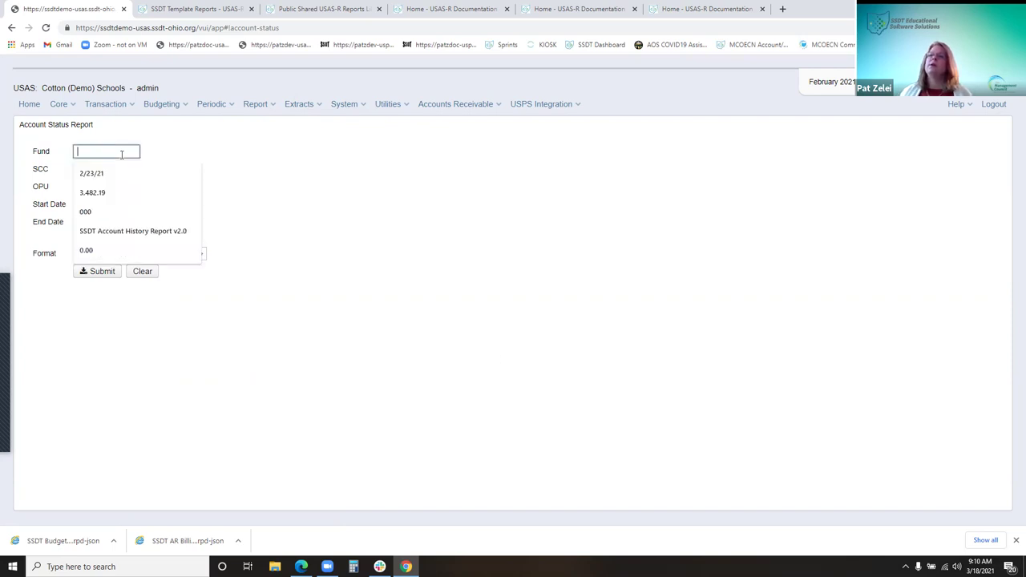
{"action": "type", "text": "006"}
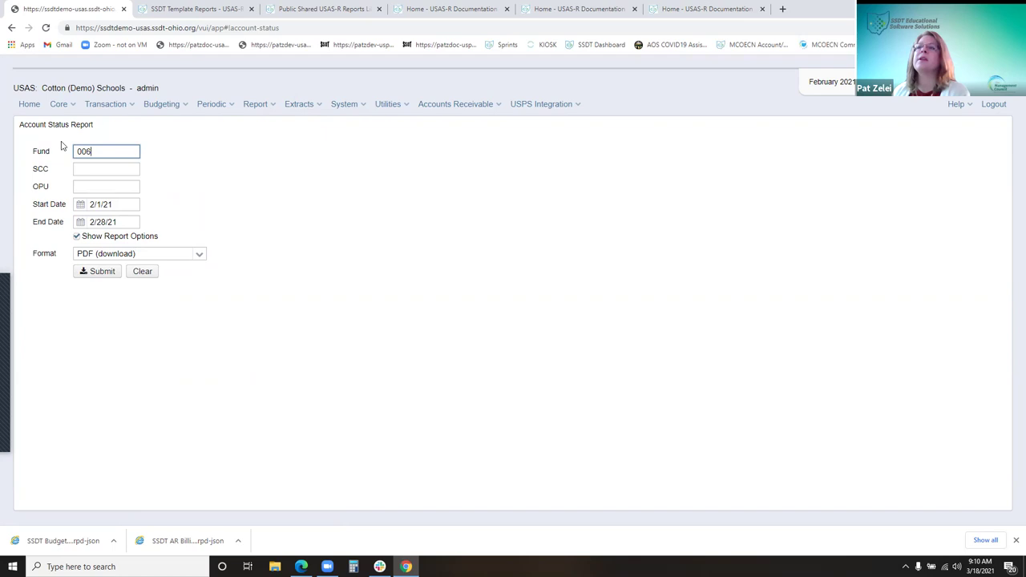
{"action": "left_click", "coordinate": [204, 256]}
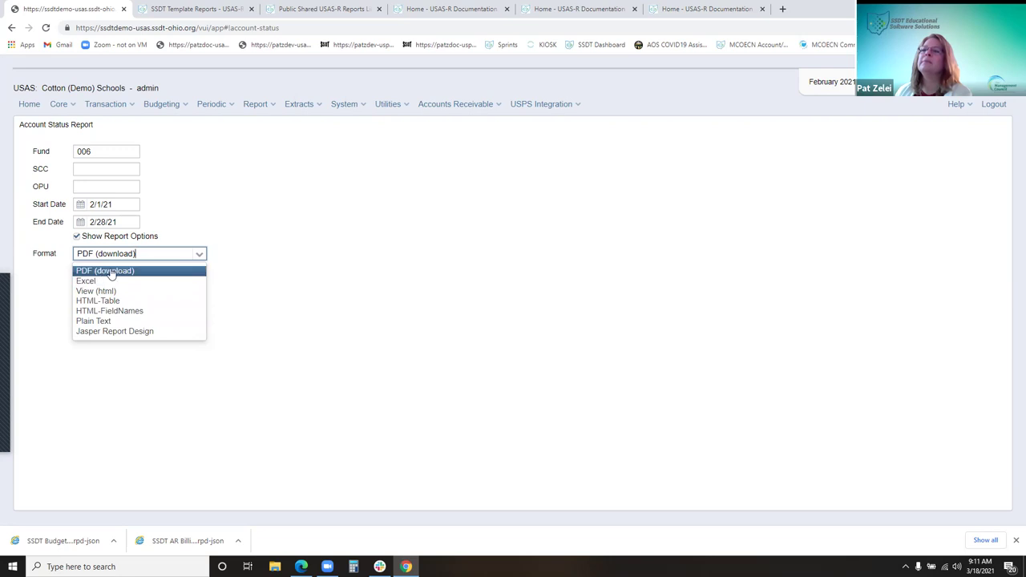
{"action": "left_click", "coordinate": [305, 277]}
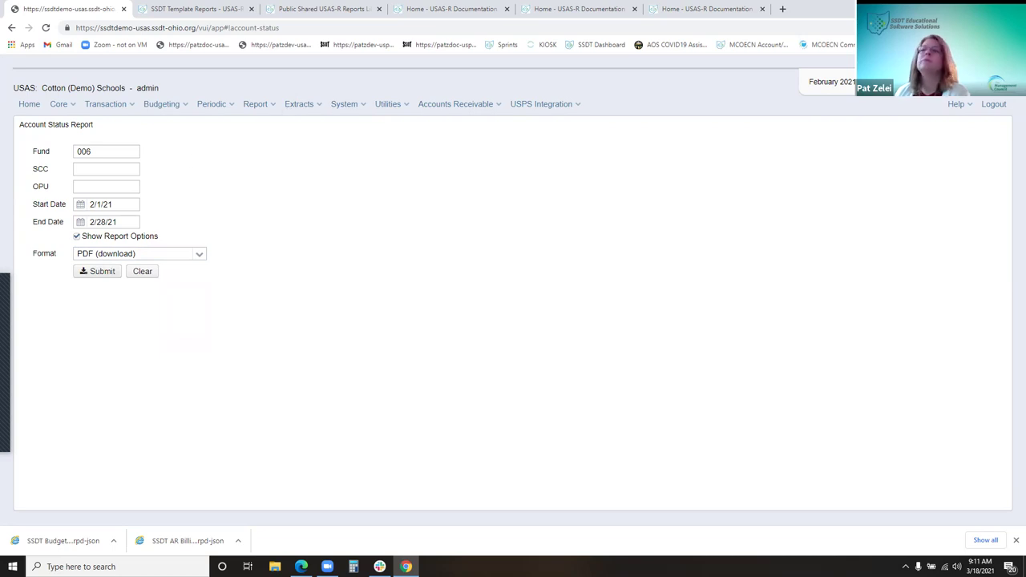
{"action": "left_click", "coordinate": [260, 106]}
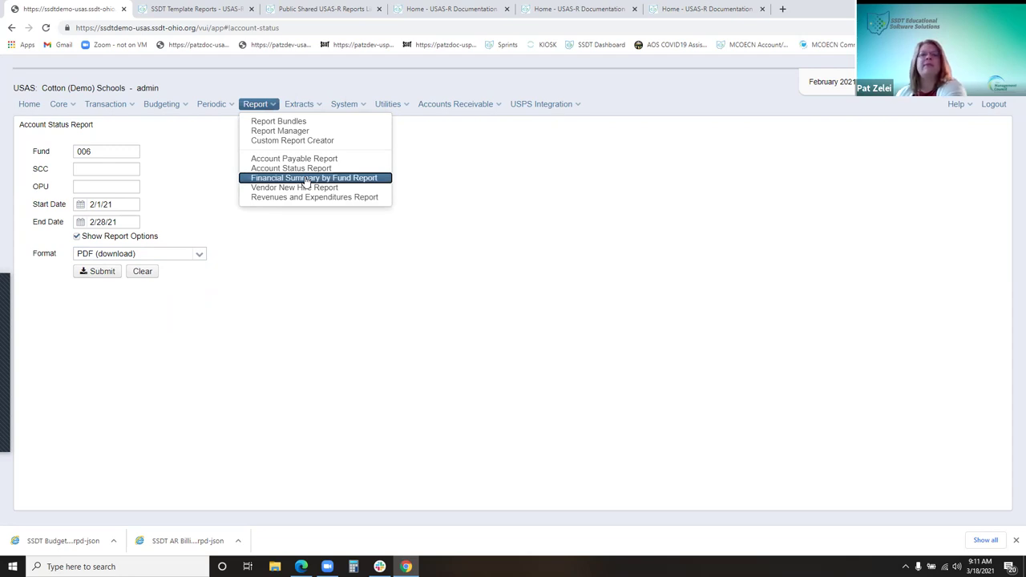
Open Financial Summary by Fund, keeping the Function categorization and PDF download format
{"action": "left_click", "coordinate": [306, 180]}
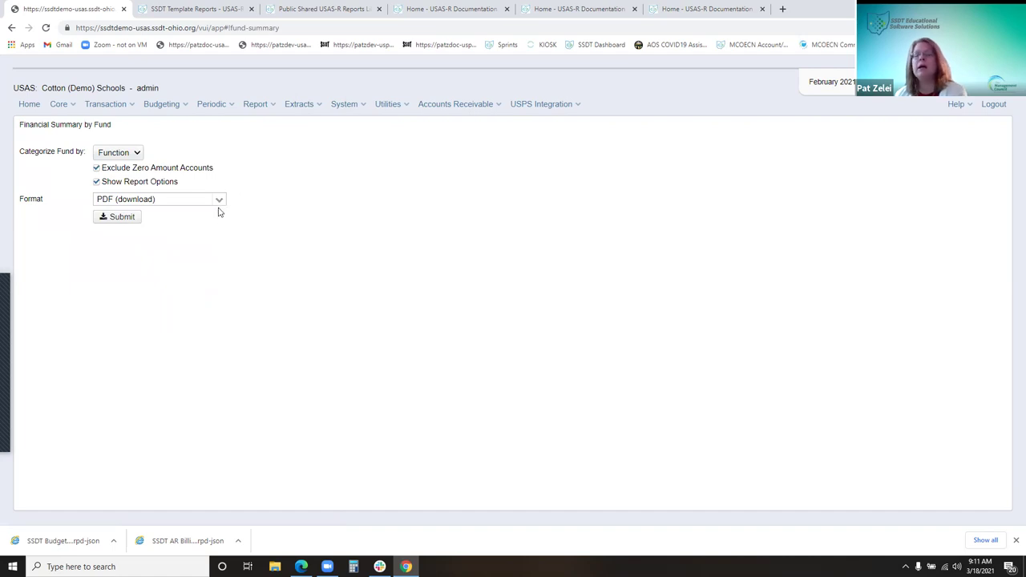
{"action": "left_click", "coordinate": [136, 154]}
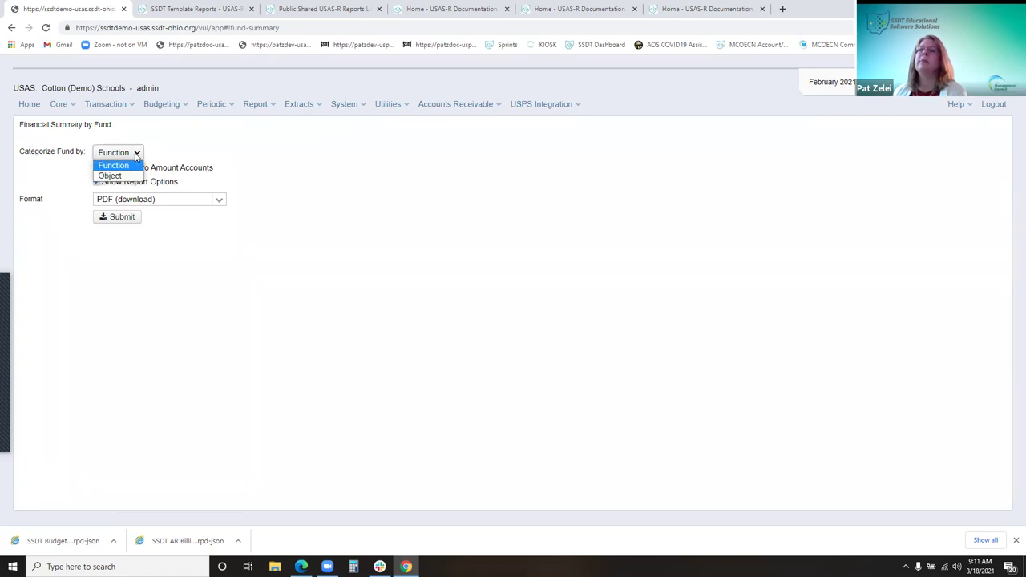
{"action": "left_click", "coordinate": [136, 154]}
{"action": "left_click", "coordinate": [136, 154]}
{"action": "left_click", "coordinate": [136, 154]}
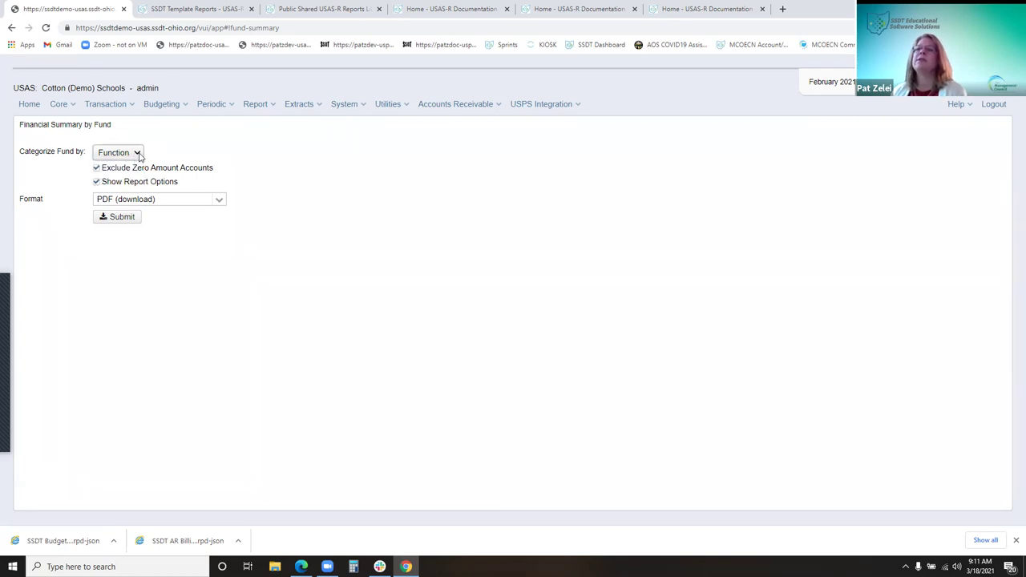
{"action": "left_click", "coordinate": [217, 201]}
{"action": "left_click", "coordinate": [217, 201]}
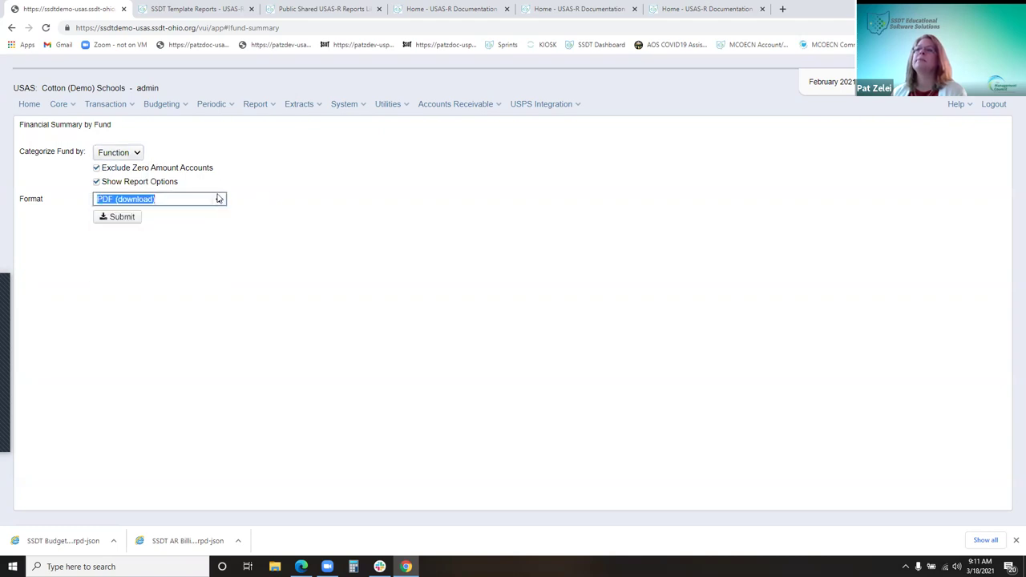
{"action": "left_click", "coordinate": [263, 107]}
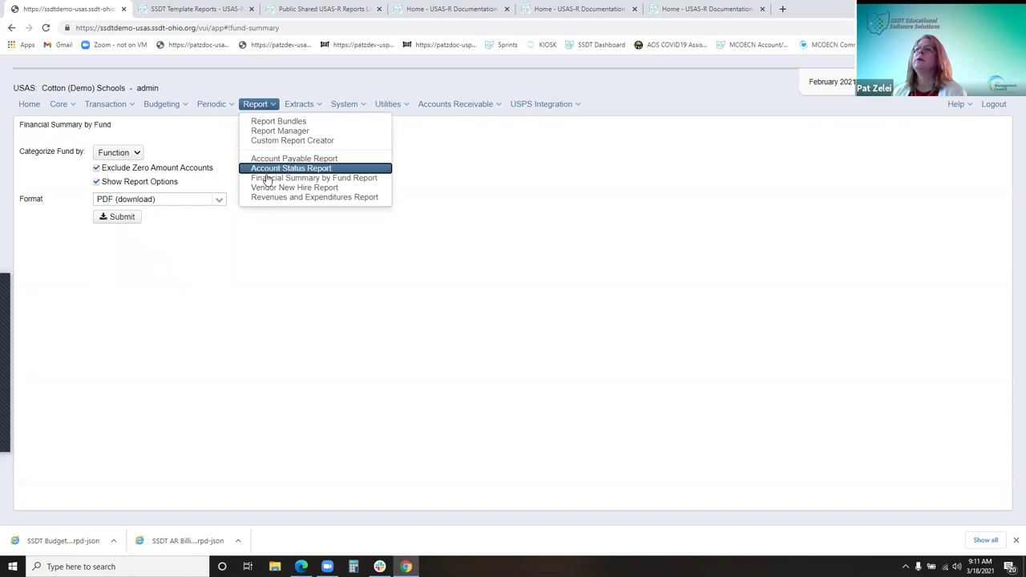
Open the Vendor New Hire Report, leaving Projection Report checked and no vendor chosen
{"action": "left_click", "coordinate": [269, 188]}
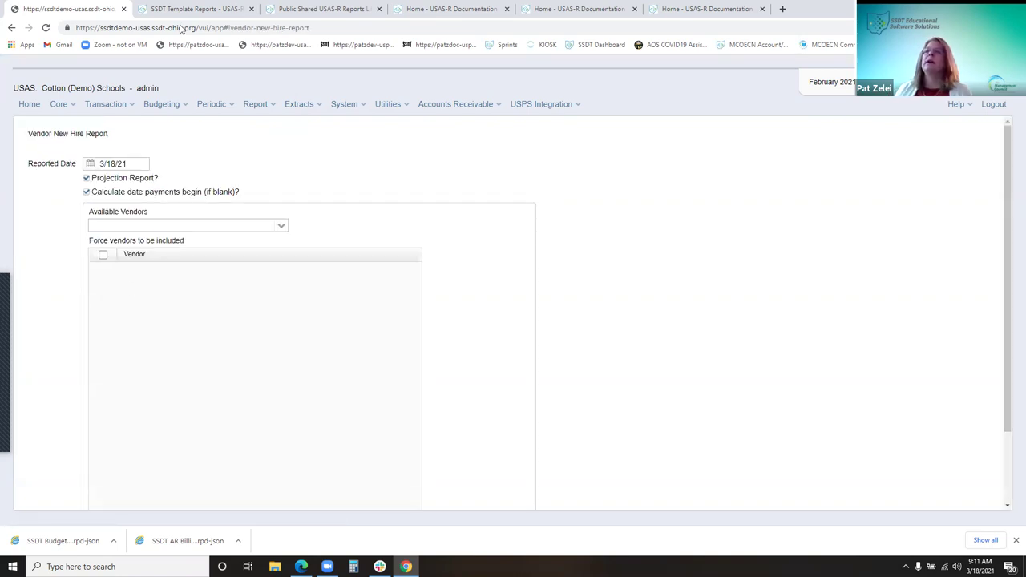
{"action": "left_click", "coordinate": [87, 179]}
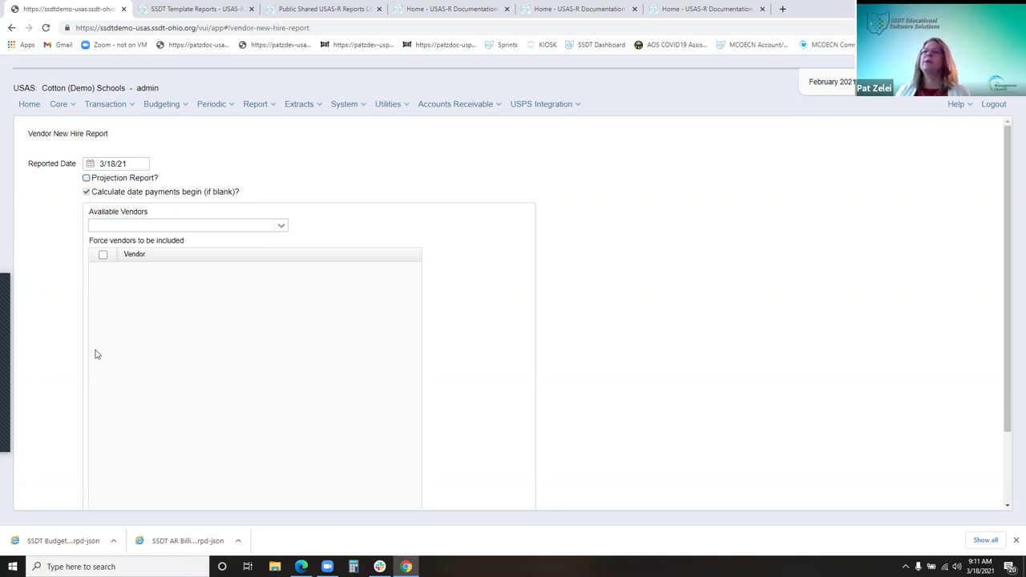
{"action": "left_click", "coordinate": [86, 178]}
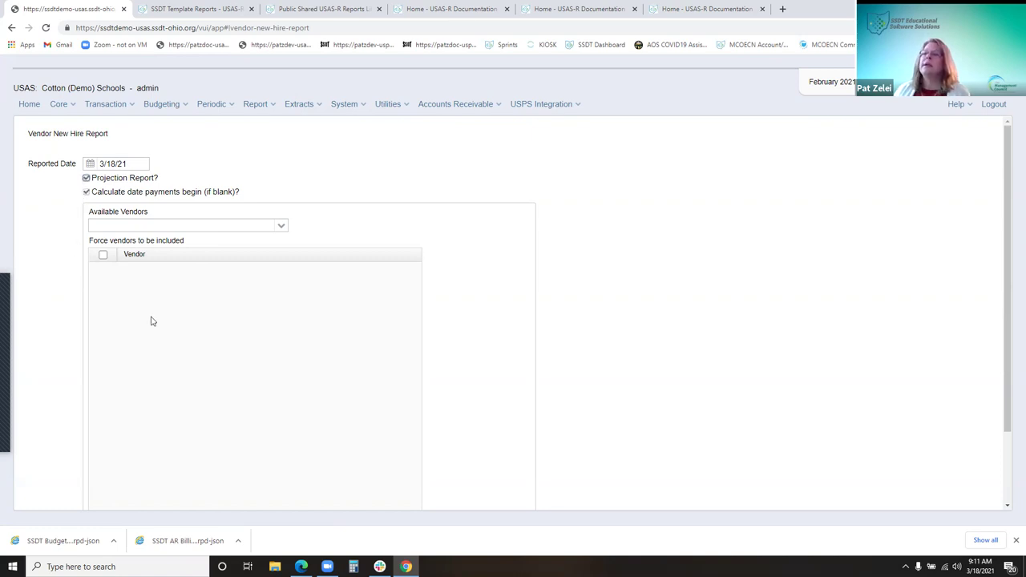
{"action": "left_click", "coordinate": [284, 228]}
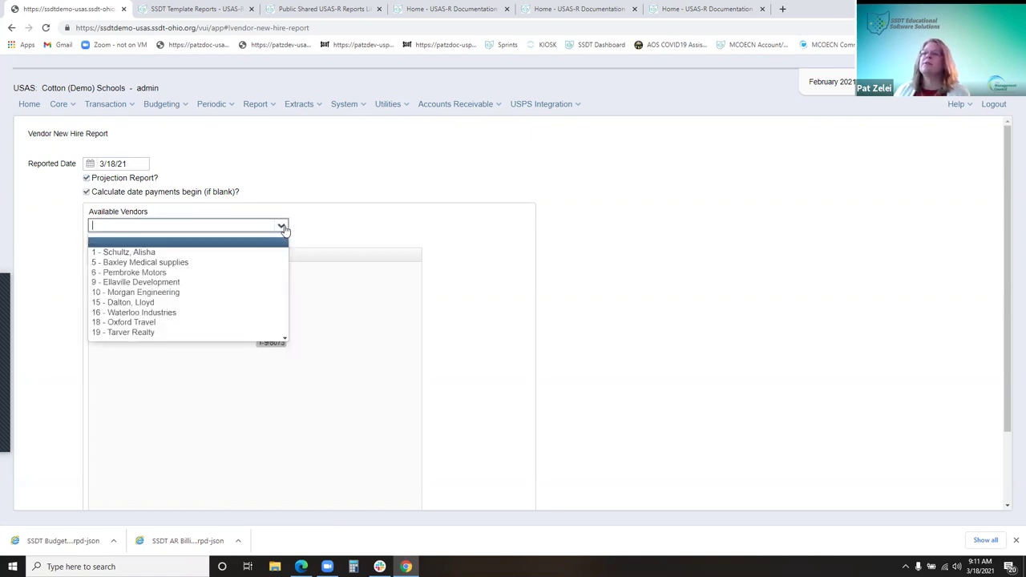
{"action": "left_click", "coordinate": [347, 186]}
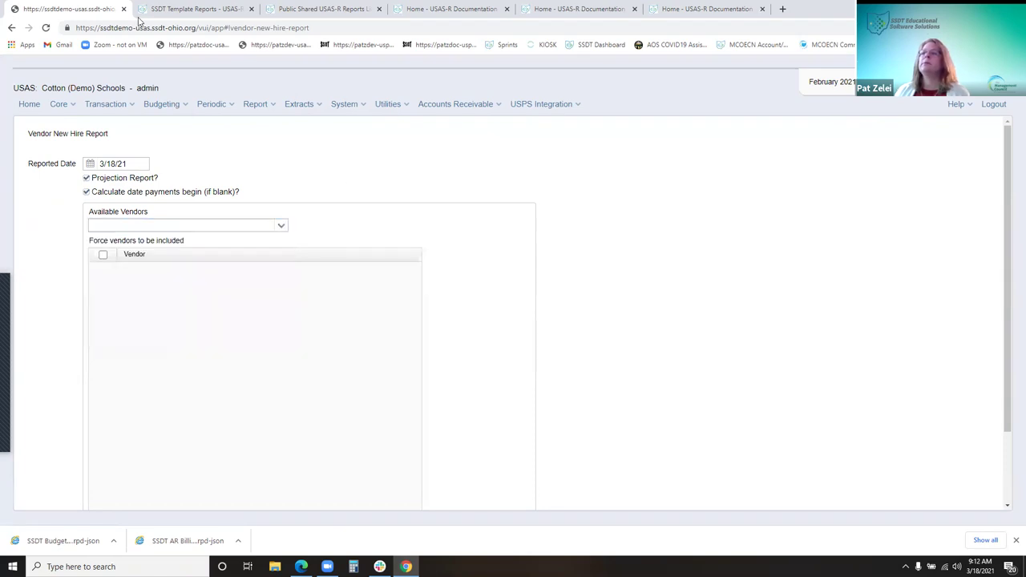
{"action": "left_click", "coordinate": [267, 105]}
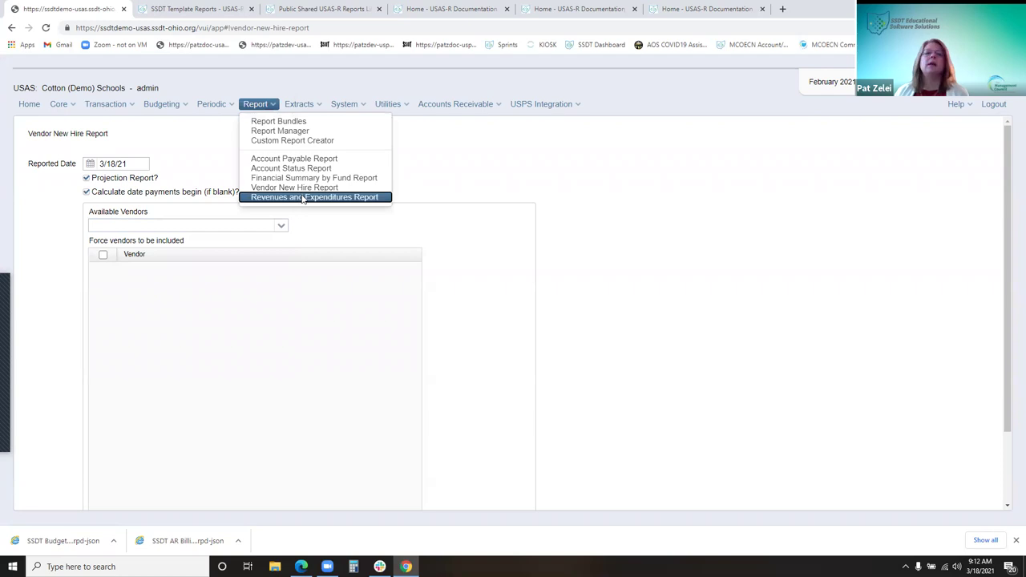
{"action": "left_click", "coordinate": [303, 199]}
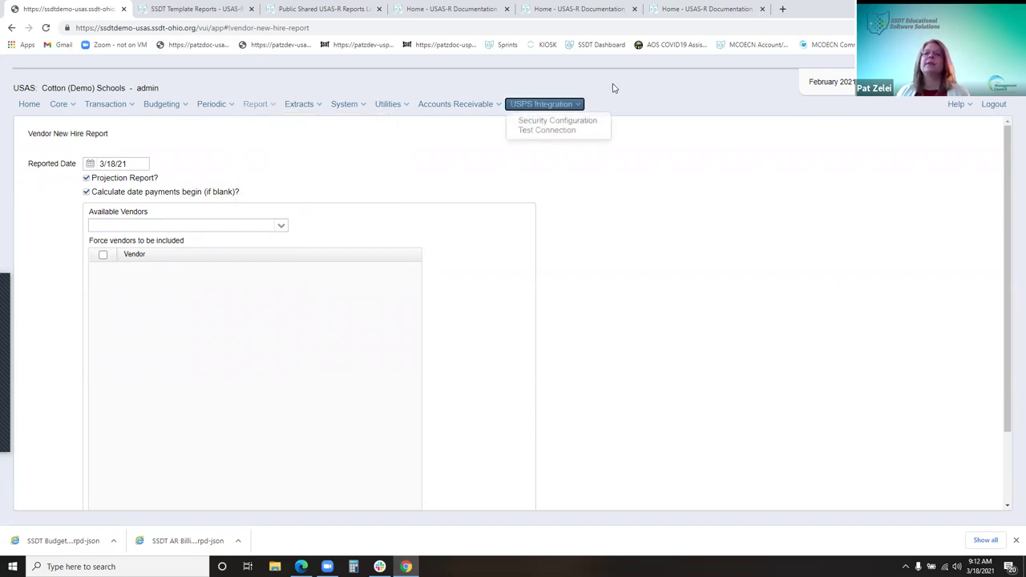
Open the Revenues and Expenditures Report options, keeping Report By on Cash Account
{"action": "left_click", "coordinate": [211, 105]}
{"action": "mouse_move", "coordinate": [267, 107]}
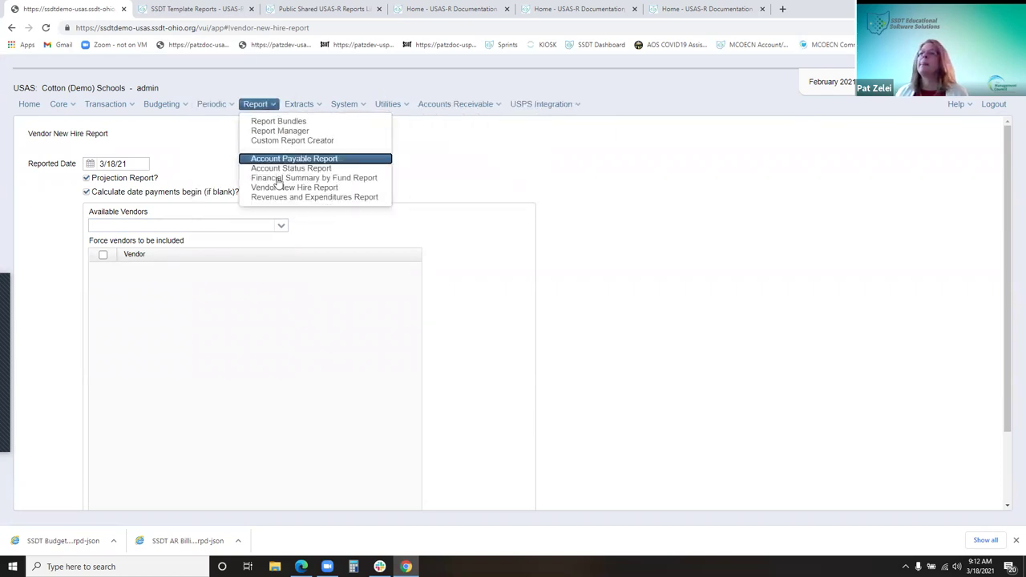
{"action": "left_click", "coordinate": [283, 199]}
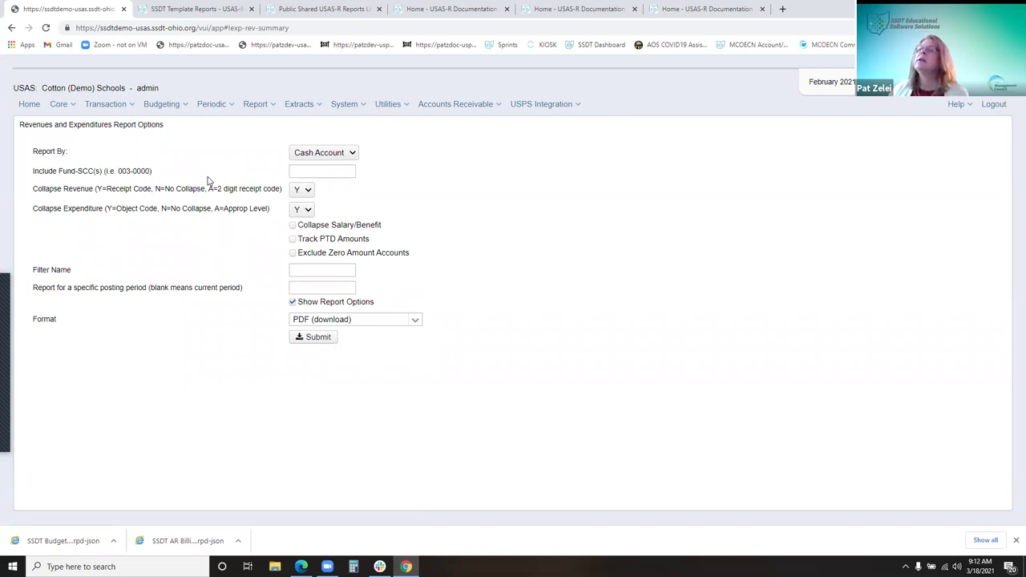
{"action": "left_click", "coordinate": [330, 154]}
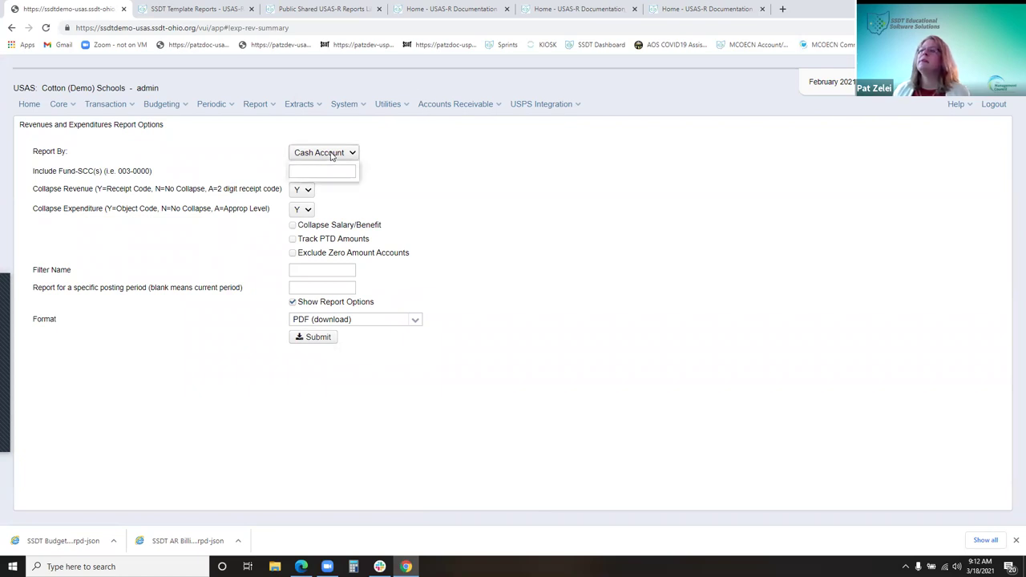
{"action": "left_click", "coordinate": [336, 164]}
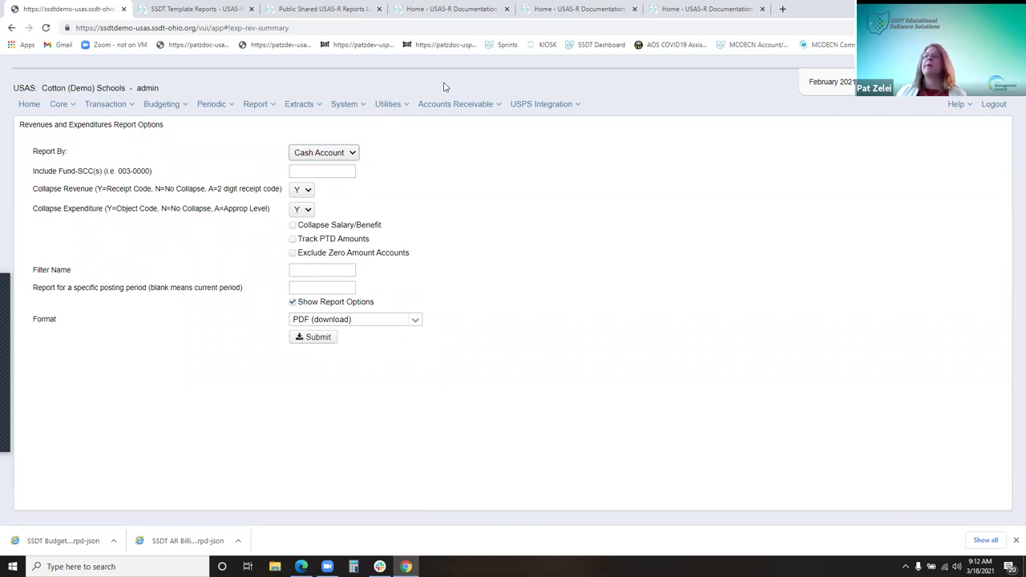
{"action": "left_click", "coordinate": [260, 109]}
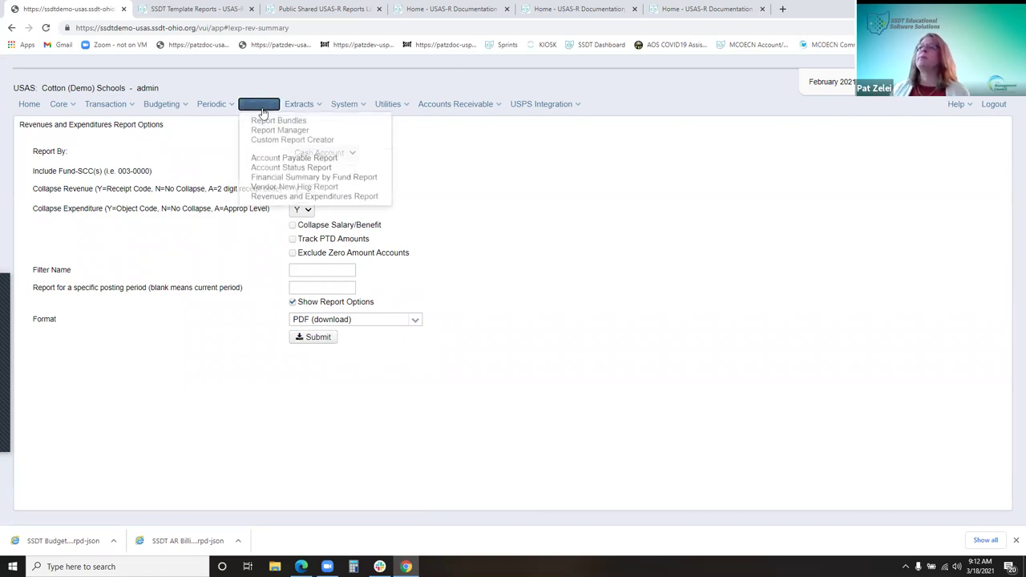
Submit the Account Status Report for Fund 006
{"action": "left_click", "coordinate": [297, 168]}
{"action": "left_click", "coordinate": [129, 153]}
{"action": "type", "text": "006"}
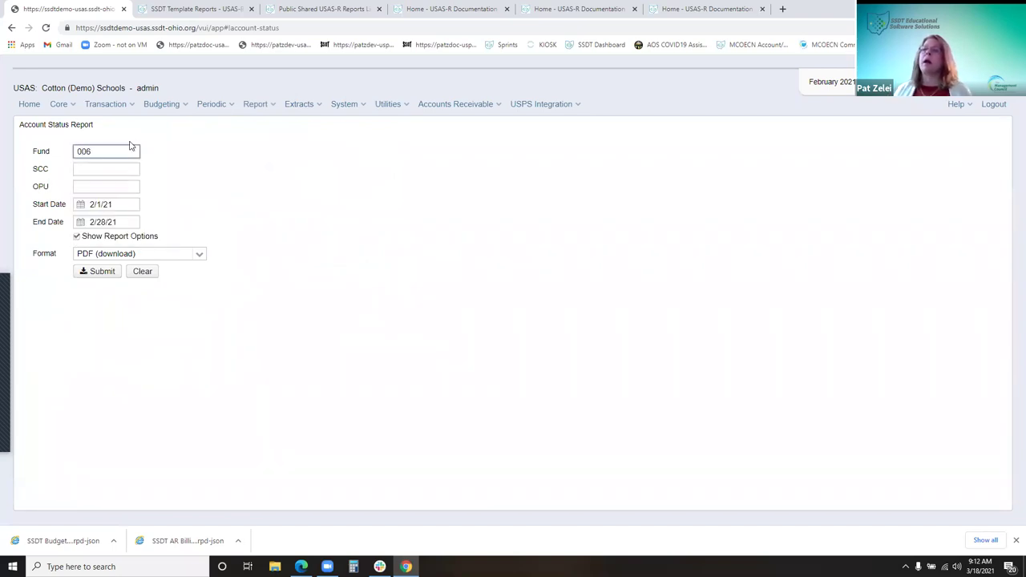
{"action": "left_click", "coordinate": [109, 273]}
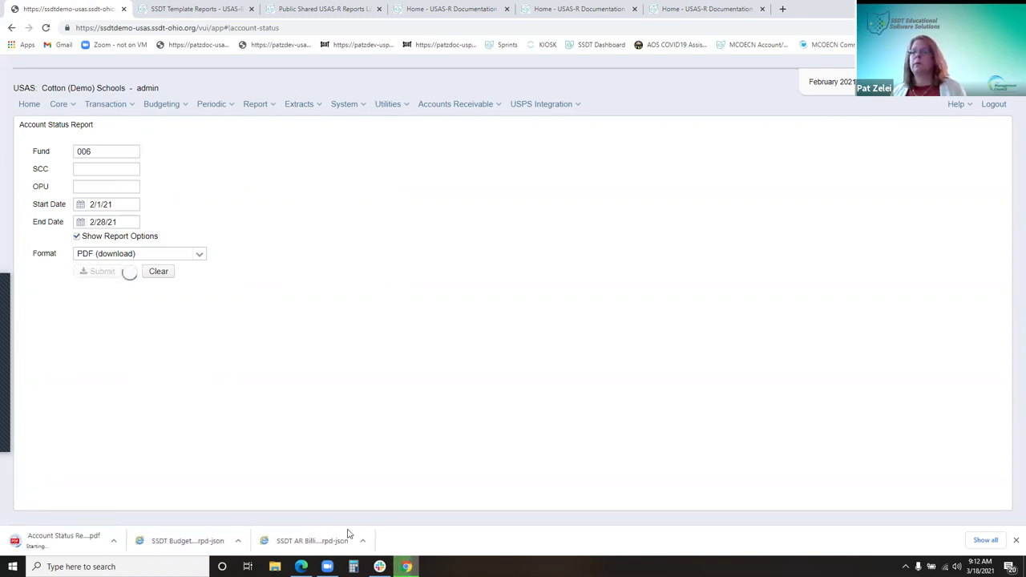
Set the downloaded report to open and confirm PDF (download) as the format
{"action": "left_click", "coordinate": [113, 541]}
{"action": "left_click", "coordinate": [159, 463]}
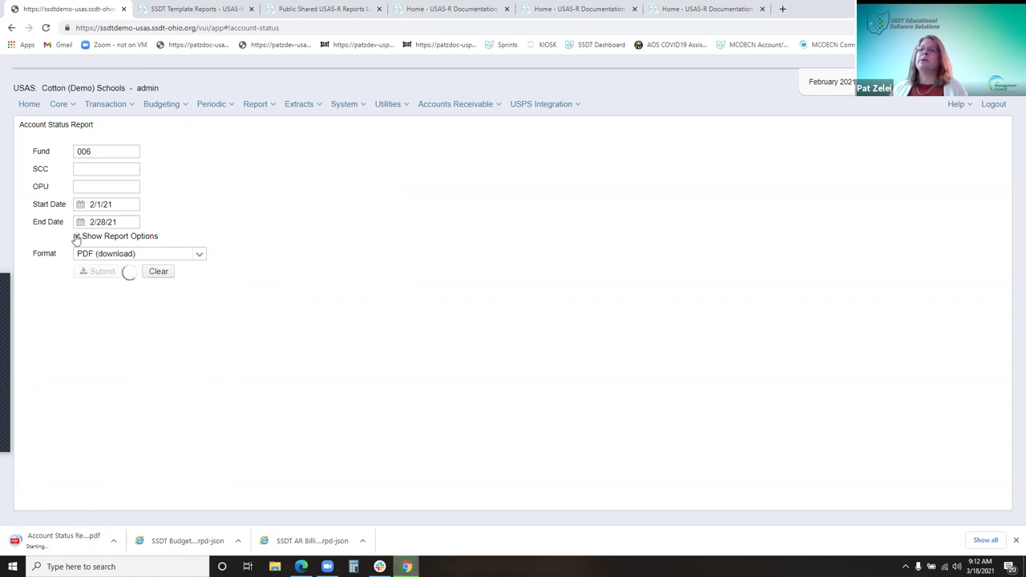
{"action": "left_click", "coordinate": [199, 254]}
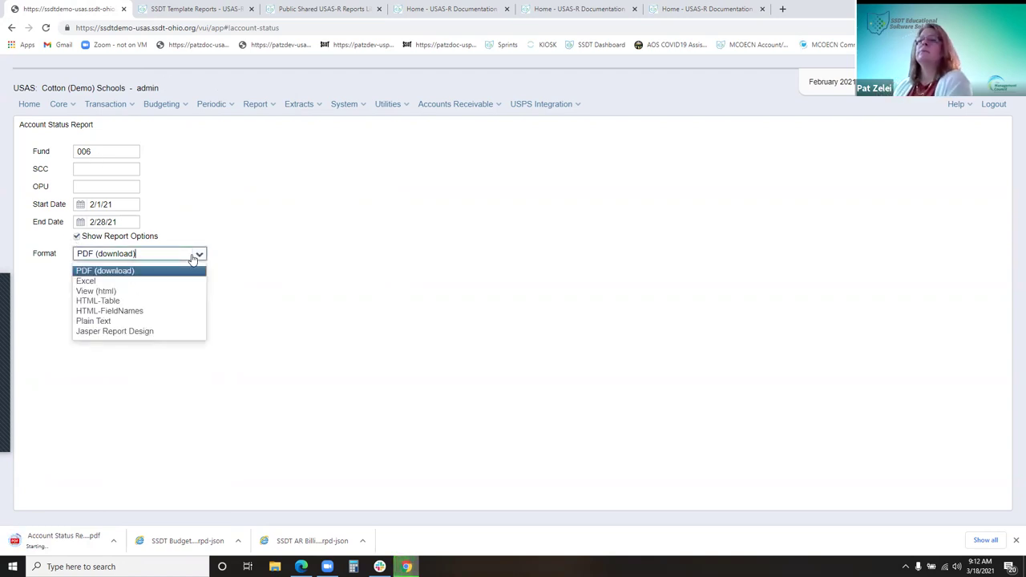
{"action": "left_click", "coordinate": [240, 199]}
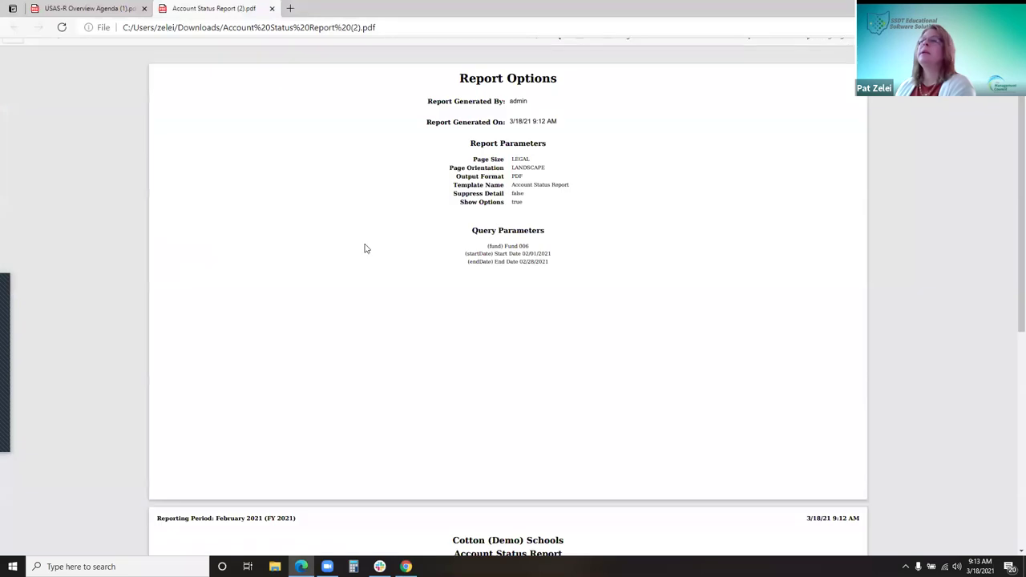
Zoom the PDF in two steps, scroll to page 2's Fund 006 transactions, then restore the window
{"action": "scroll", "coordinate": [484, 295], "scroll_direction": "down", "scroll_amount": 3}
{"action": "scroll", "coordinate": [484, 295], "scroll_direction": "up", "scroll_amount": 3}
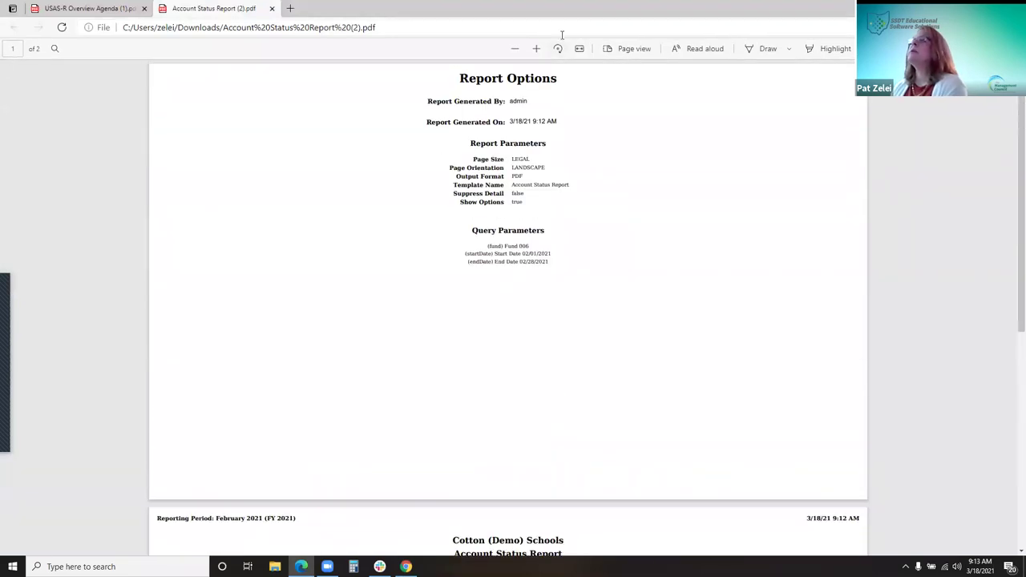
{"action": "left_click", "coordinate": [537, 49]}
{"action": "left_click", "coordinate": [537, 49]}
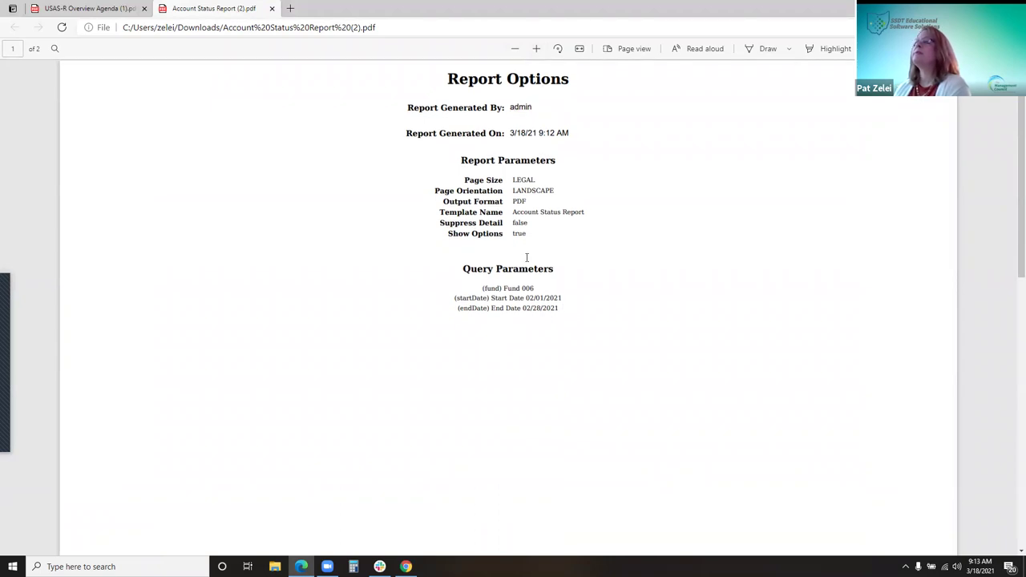
{"action": "scroll", "coordinate": [518, 235], "scroll_direction": "down", "scroll_amount": 6}
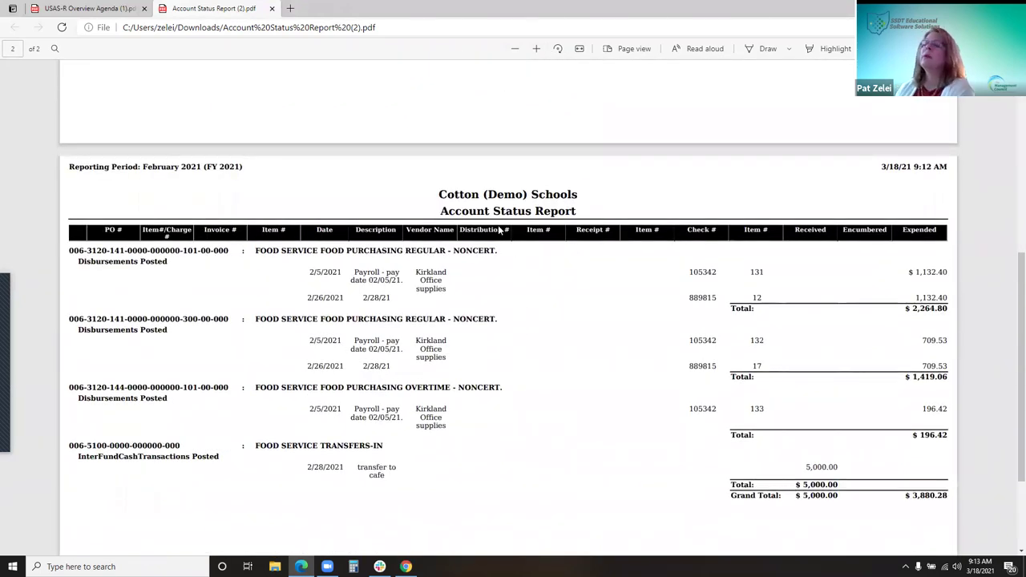
{"action": "scroll", "coordinate": [498, 230], "scroll_direction": "down", "scroll_amount": 1}
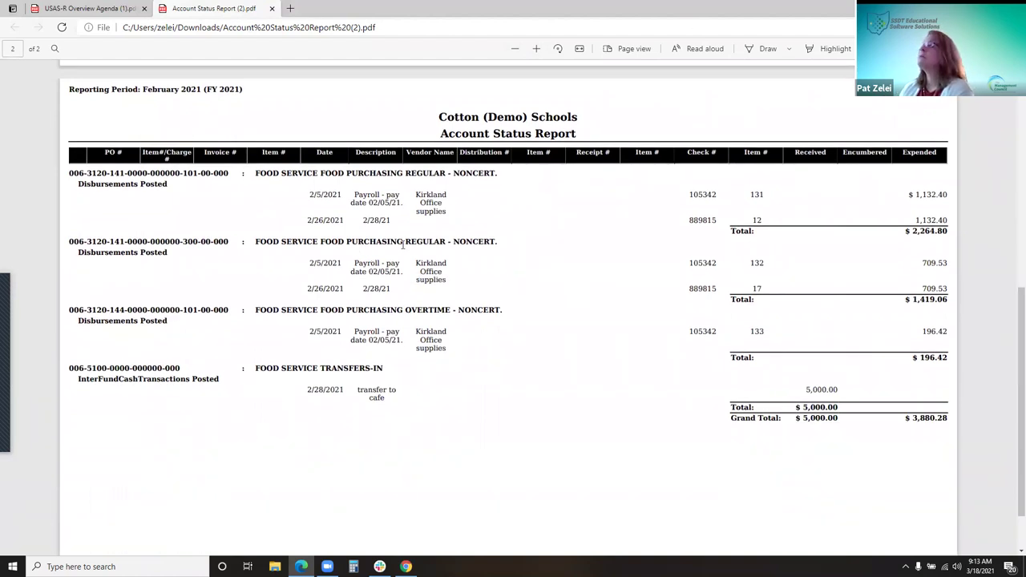
{"action": "double_click", "coordinate": [345, 14]}
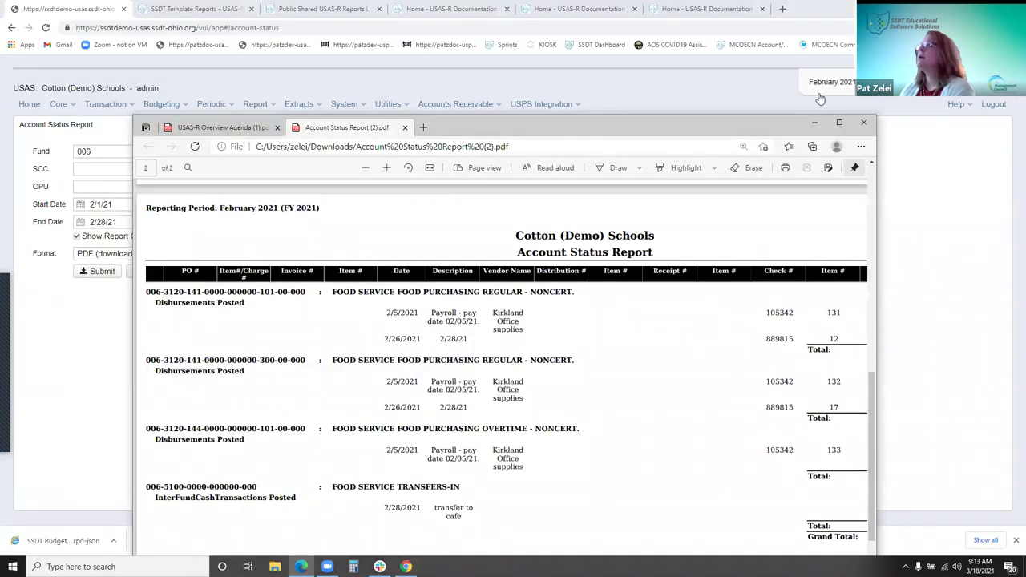
Collapse the USAS-R Messages panel and minimize the Edge PDF viewer
{"action": "left_click", "coordinate": [837, 89]}
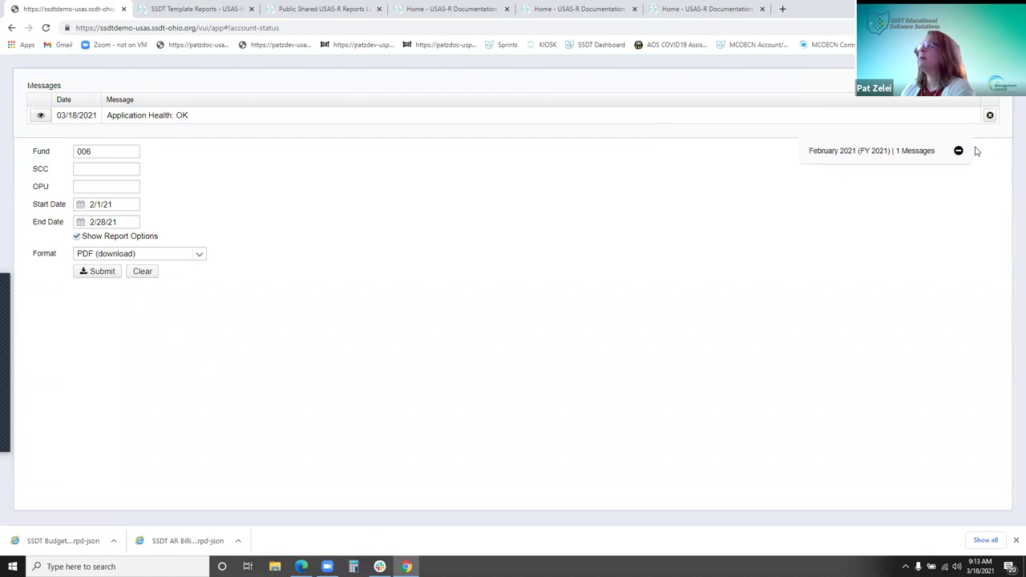
{"action": "left_click", "coordinate": [959, 151]}
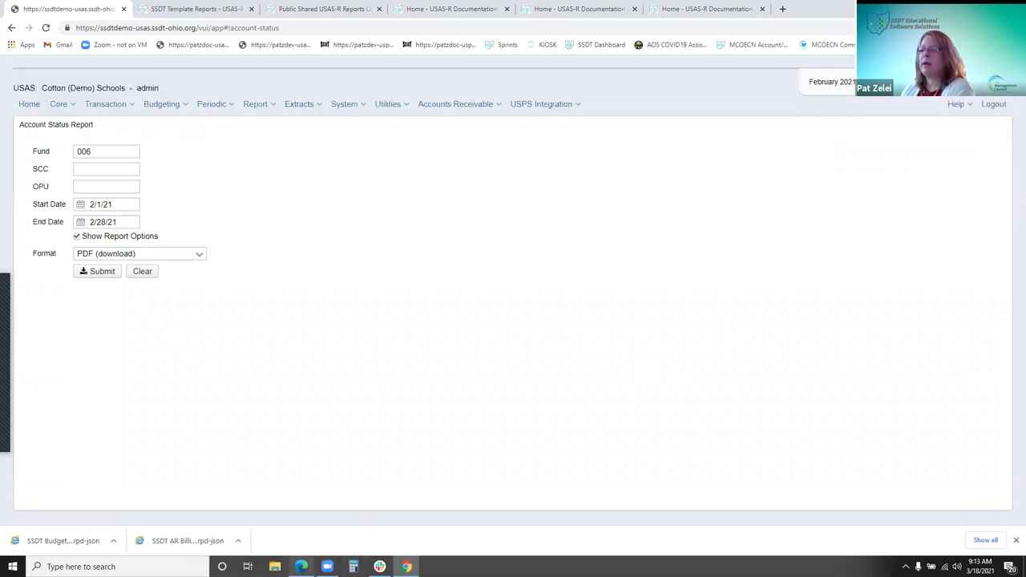
{"action": "key", "text": "alt+Tab"}
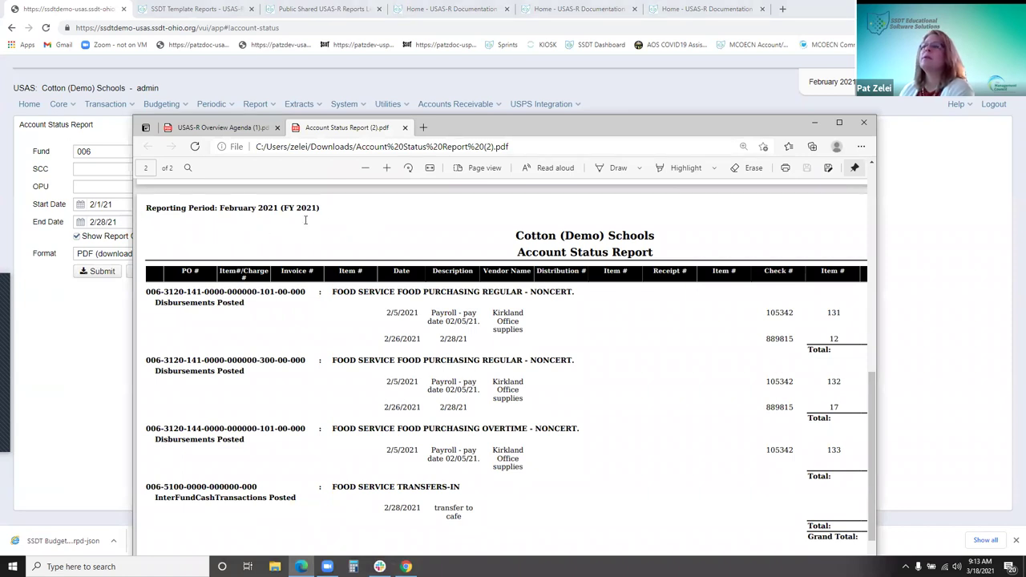
{"action": "left_click", "coordinate": [813, 122]}
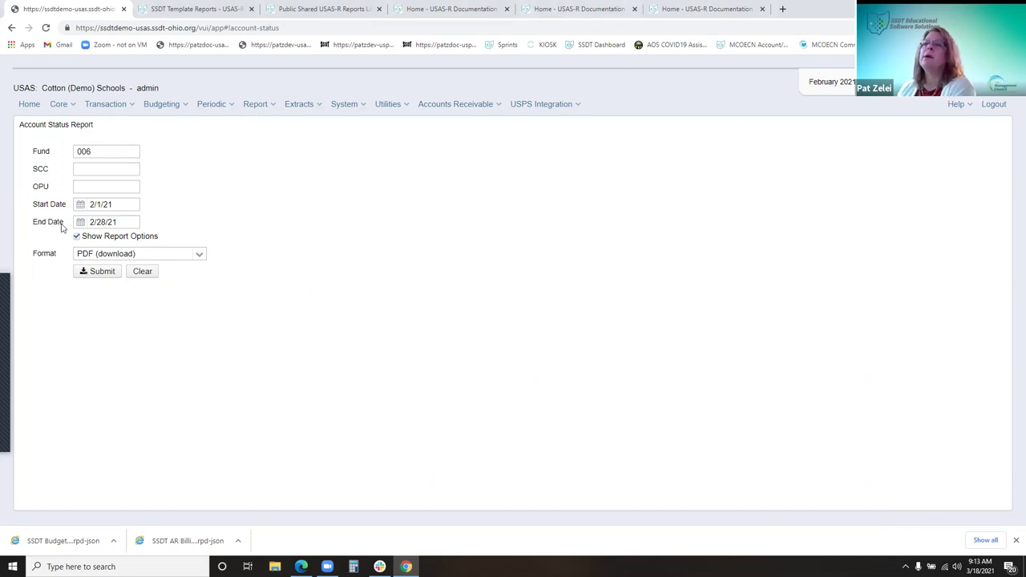
{"action": "left_click", "coordinate": [267, 112]}
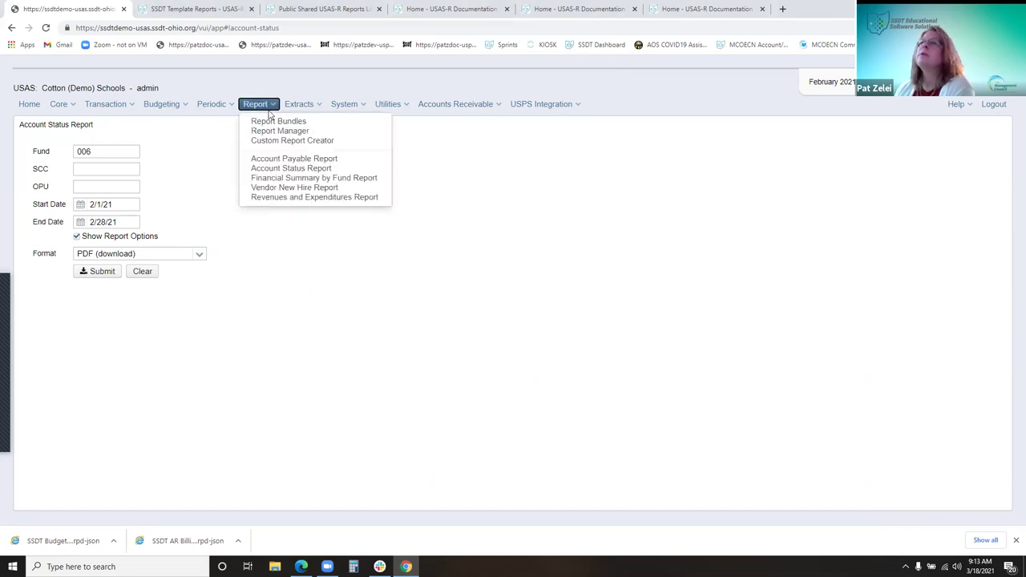
Open Report Manager and filter Report Name, trying '%budget%' then settling on 'ssdt b'
{"action": "left_click", "coordinate": [289, 133]}
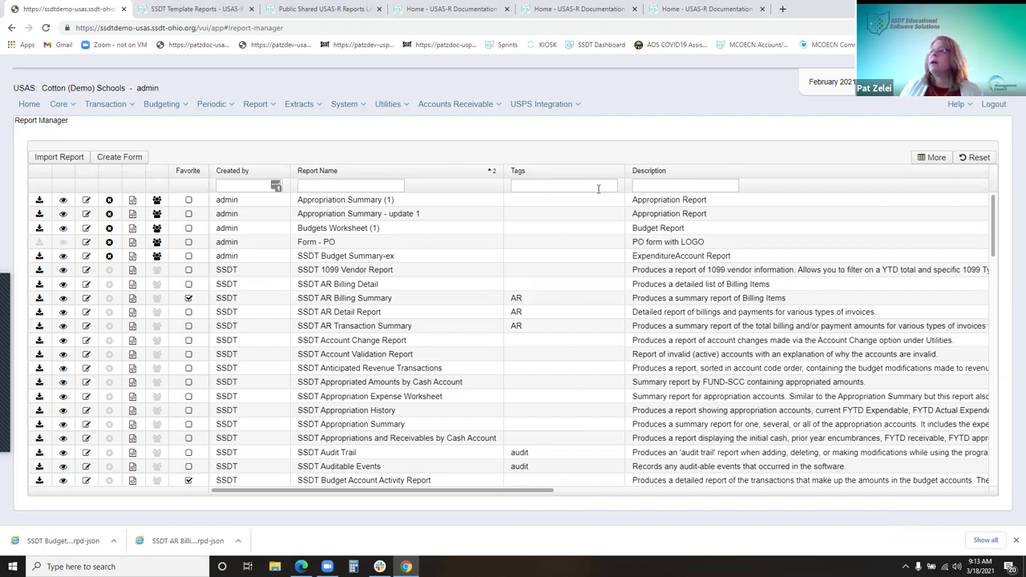
{"action": "left_click", "coordinate": [936, 158]}
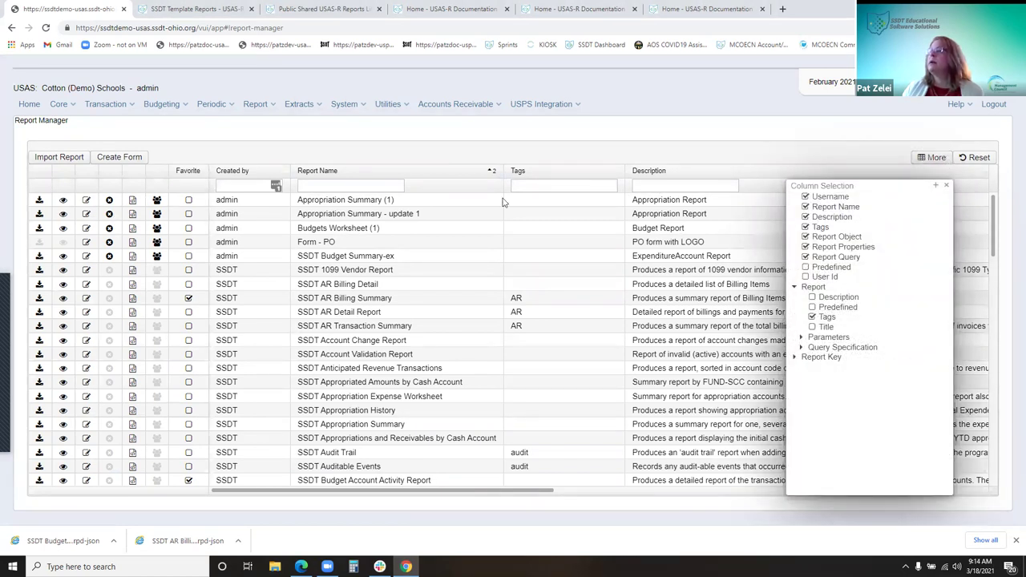
{"action": "left_click", "coordinate": [366, 186]}
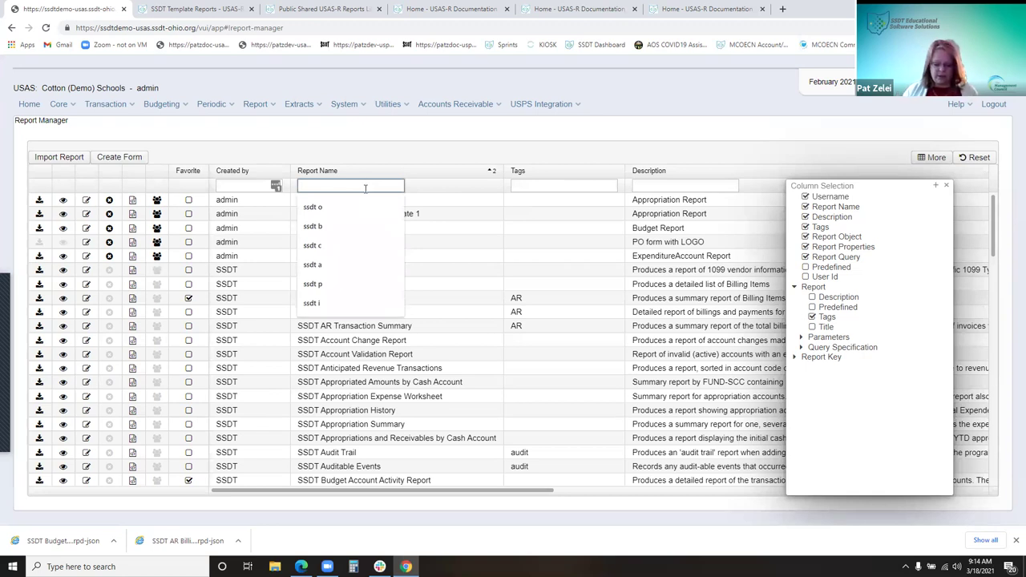
{"action": "type", "text": "%b"}
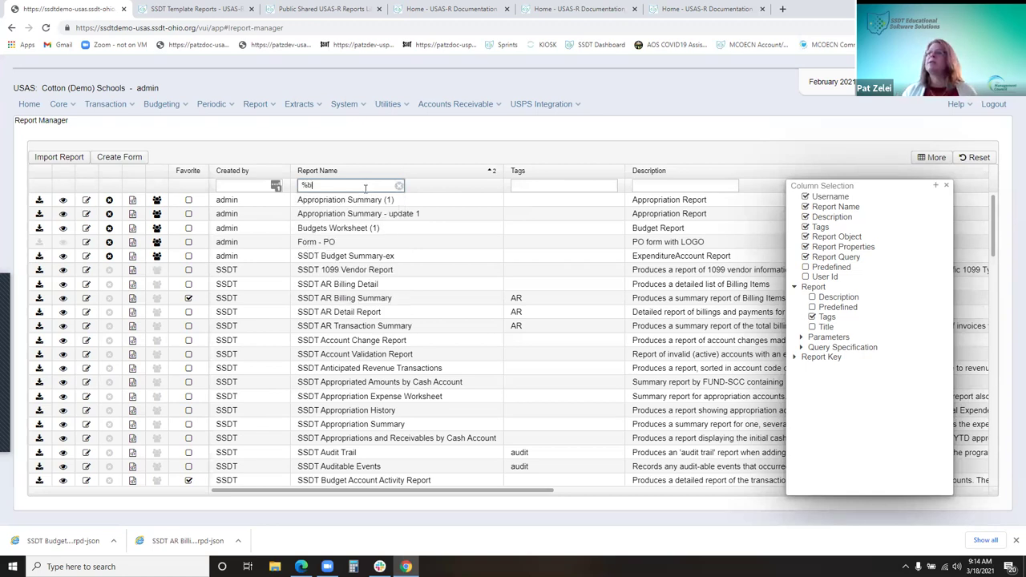
{"action": "type", "text": "udg"}
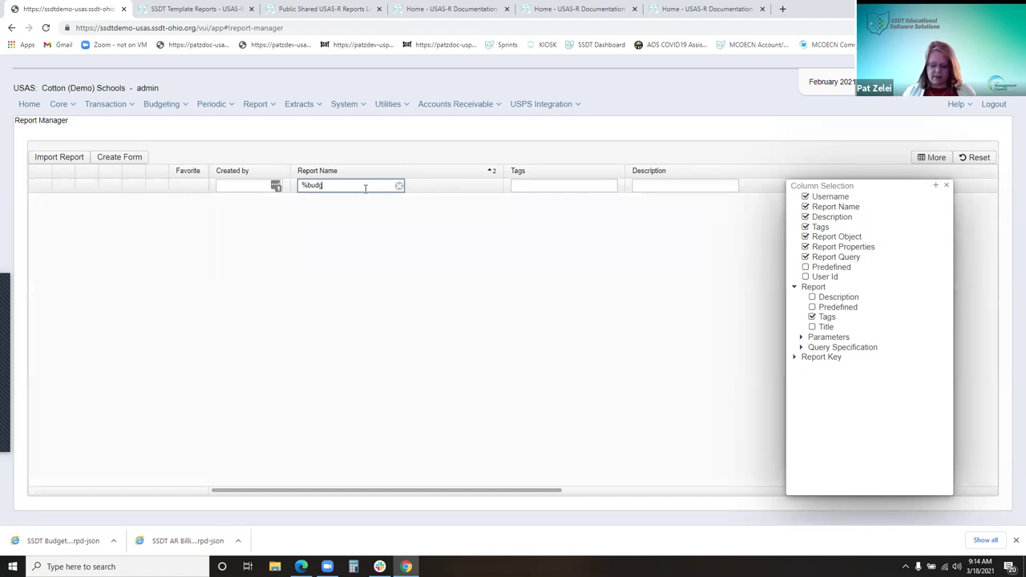
{"action": "type", "text": "et%"}
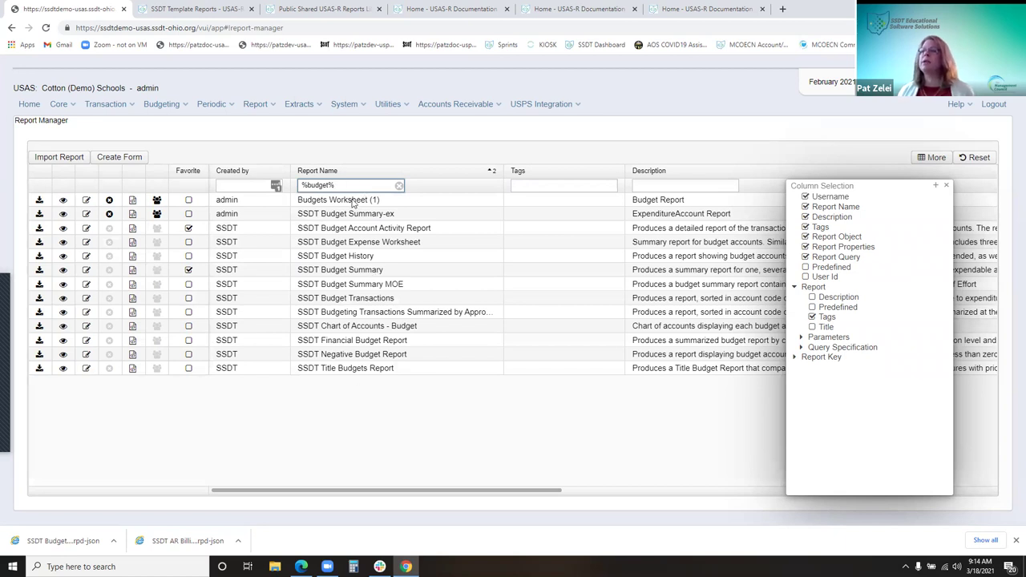
{"action": "left_click", "coordinate": [400, 185]}
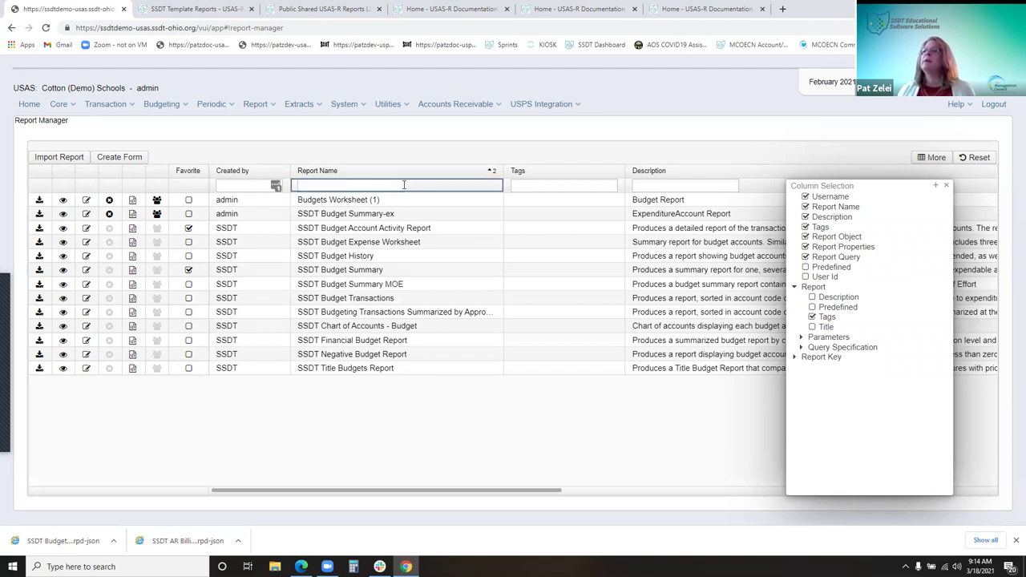
{"action": "left_click", "coordinate": [355, 185]}
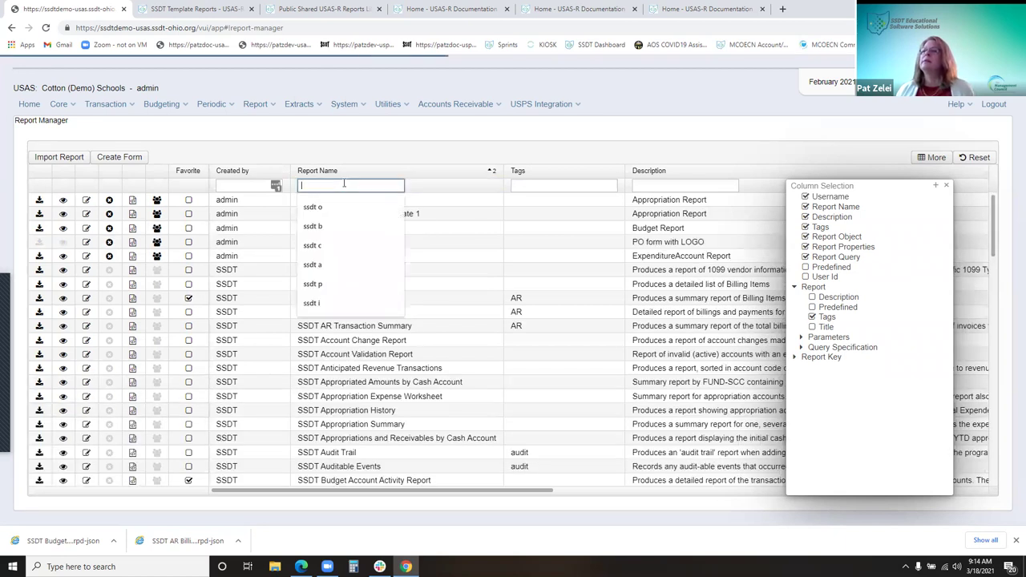
{"action": "left_click", "coordinate": [336, 226]}
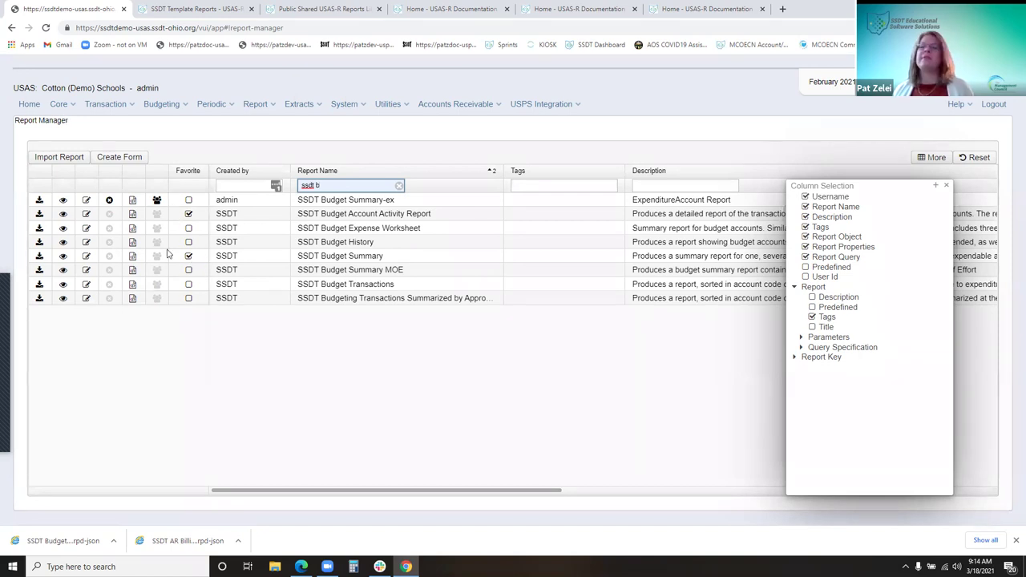
{"action": "left_click", "coordinate": [41, 258]}
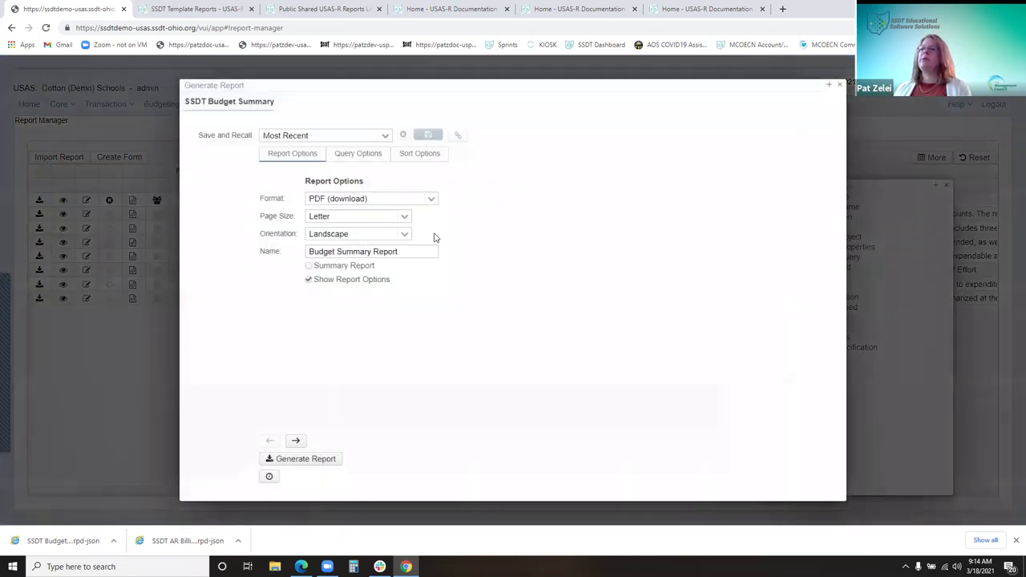
{"action": "left_click", "coordinate": [337, 155]}
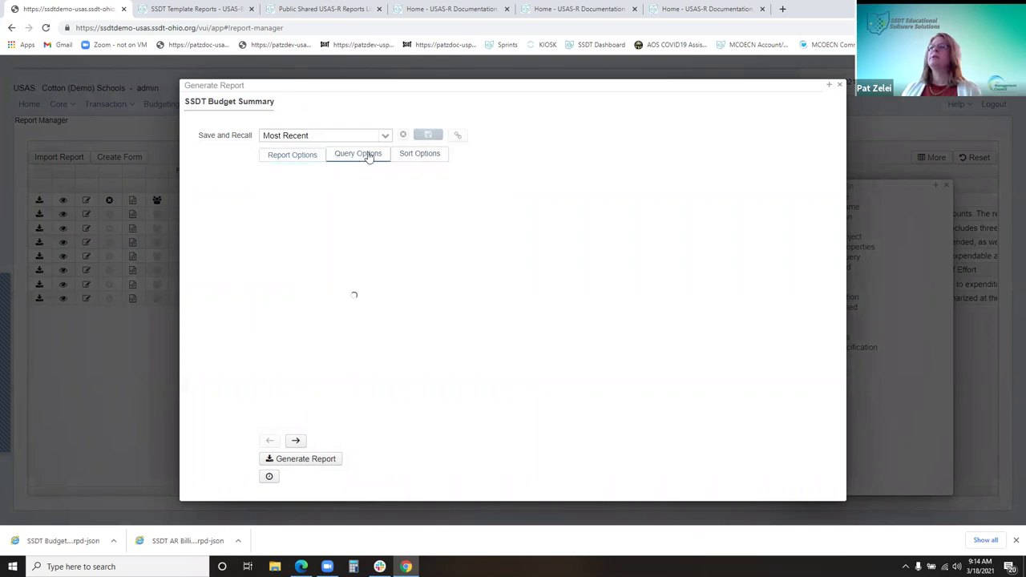
{"action": "left_click", "coordinate": [419, 153]}
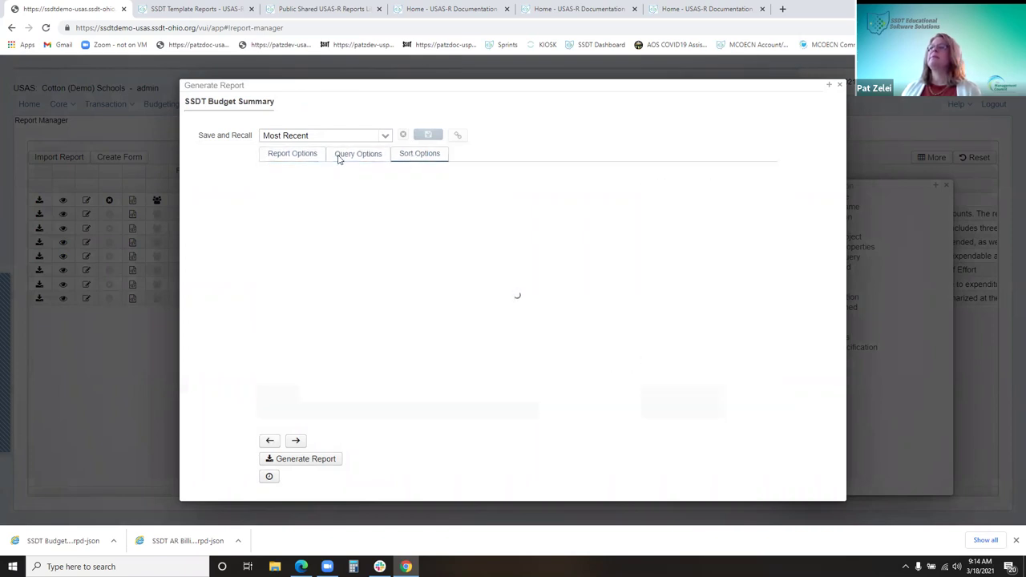
{"action": "left_click", "coordinate": [286, 158]}
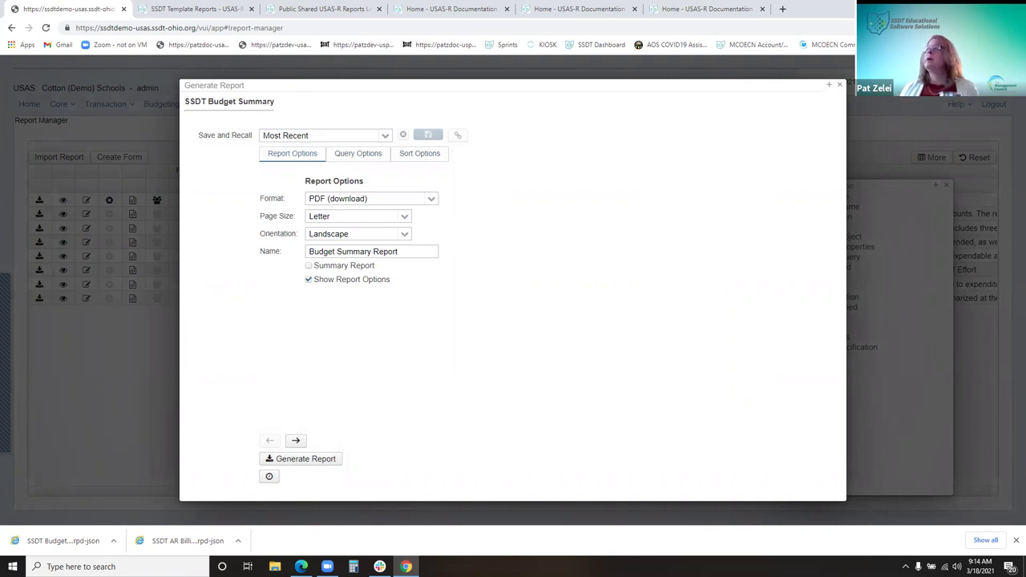
{"action": "left_click", "coordinate": [840, 84]}
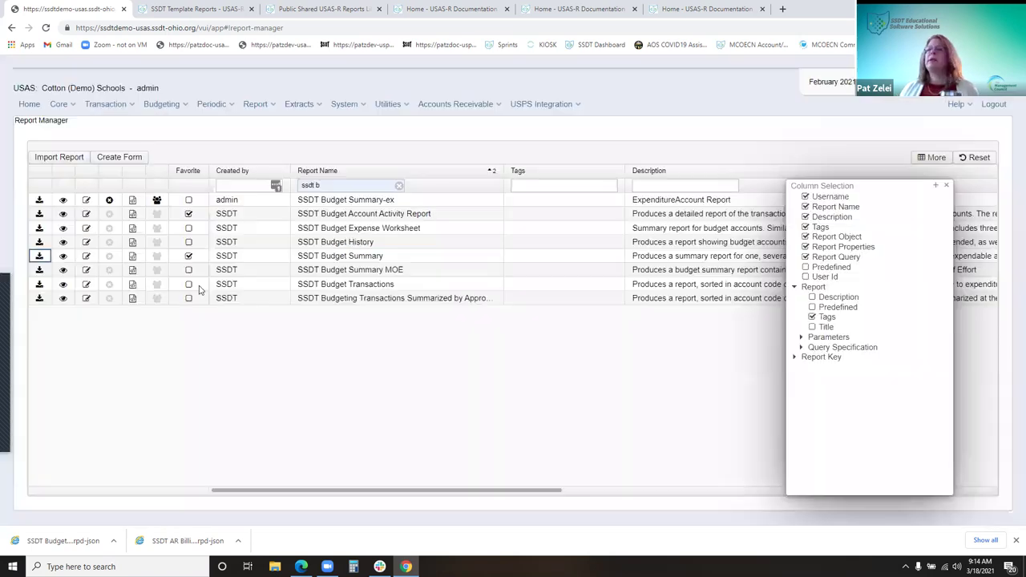
{"action": "left_click", "coordinate": [38, 257]}
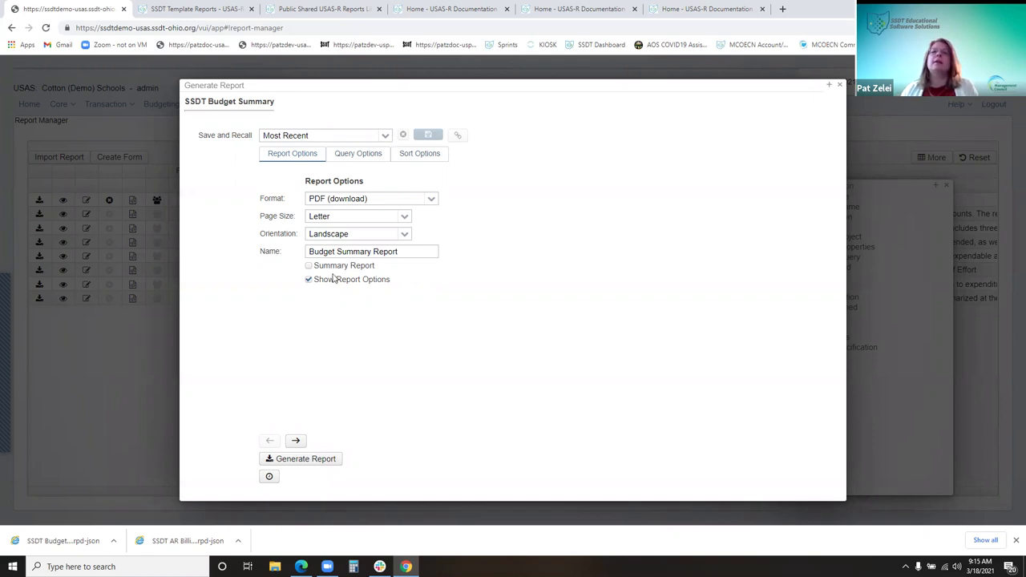
{"action": "left_click", "coordinate": [386, 137]}
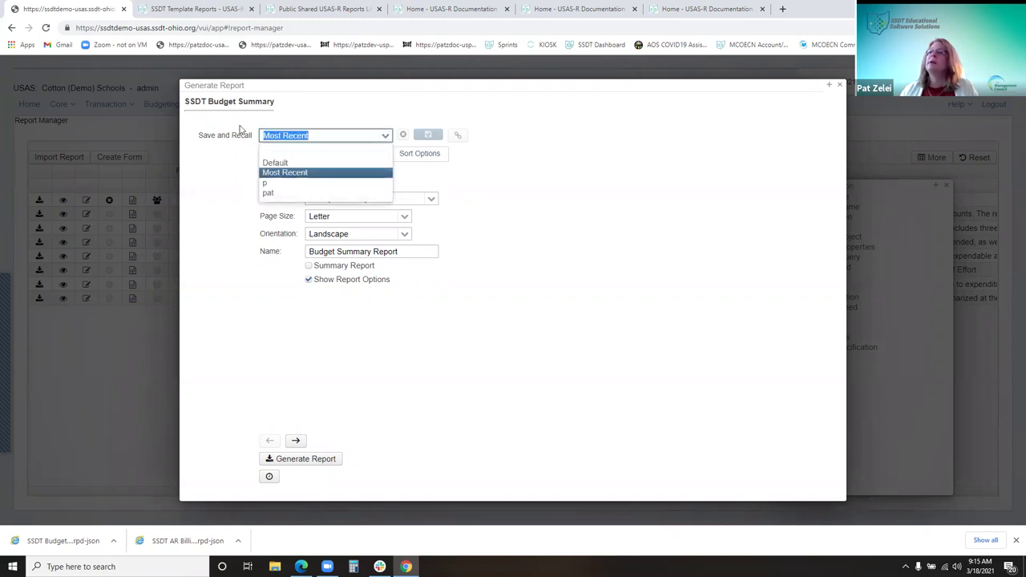
{"action": "left_click", "coordinate": [363, 132]}
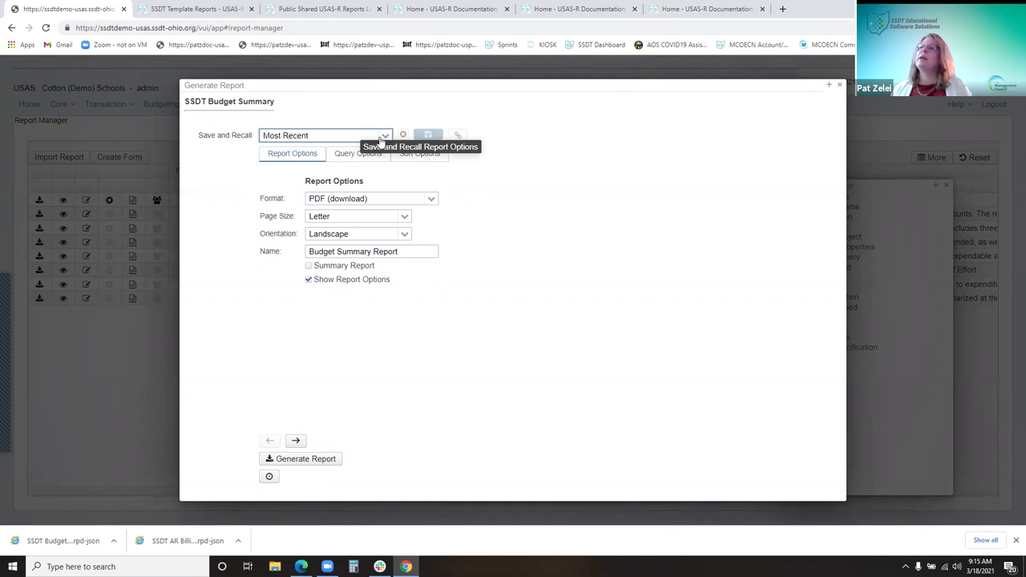
{"action": "left_click", "coordinate": [384, 135]}
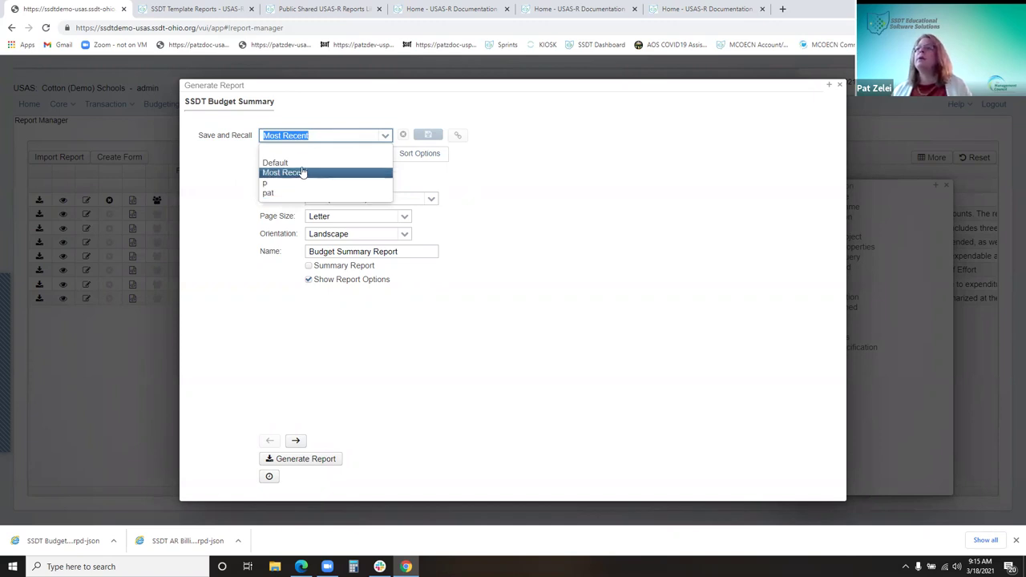
{"action": "left_click", "coordinate": [304, 164]}
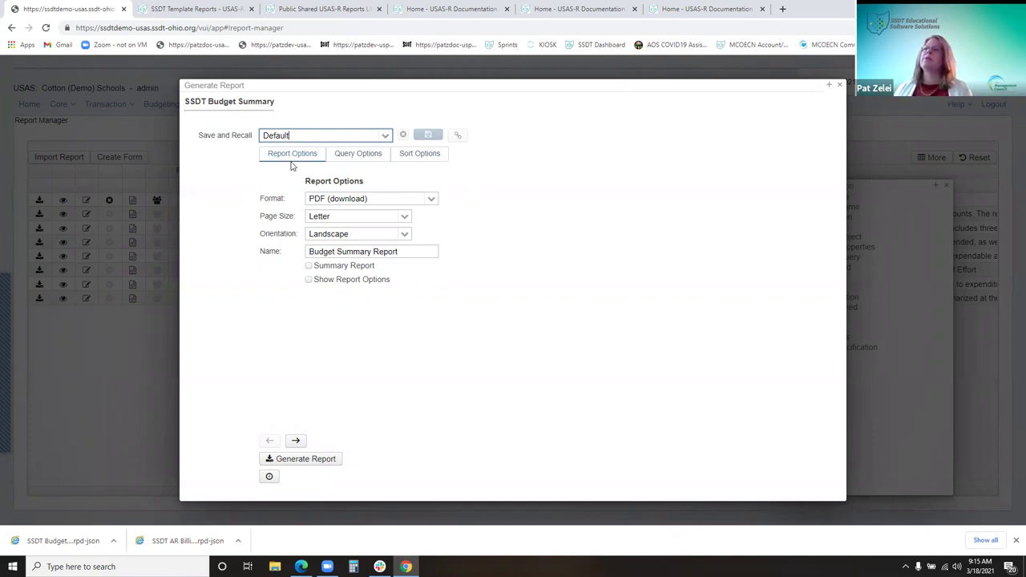
Expand the Format dropdown for the SSDT Budget Summary report, which still shows PDF (download)
{"action": "left_click", "coordinate": [430, 200]}
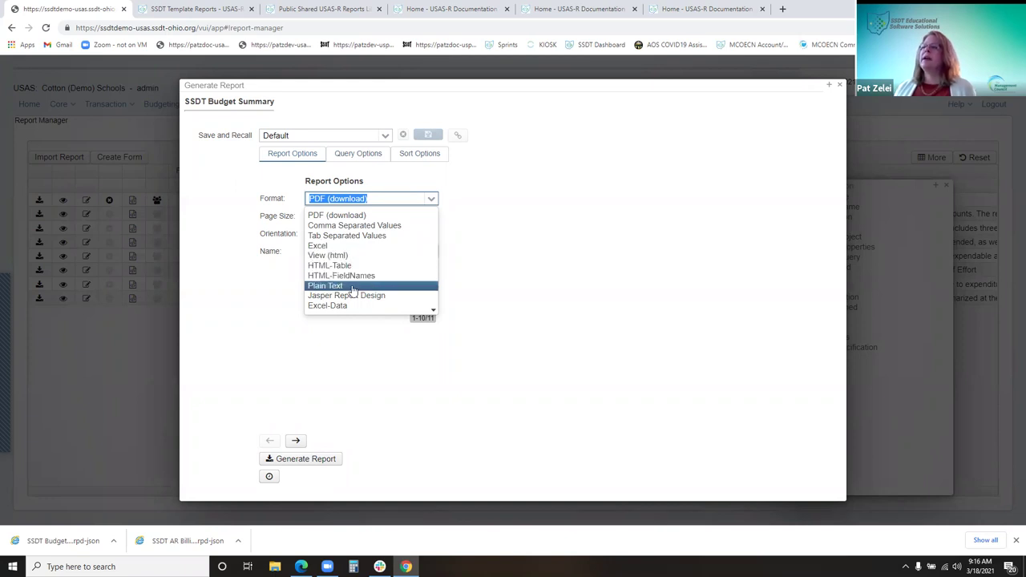
Keep PDF output, Letter page size and Landscape orientation
{"action": "left_click", "coordinate": [432, 200]}
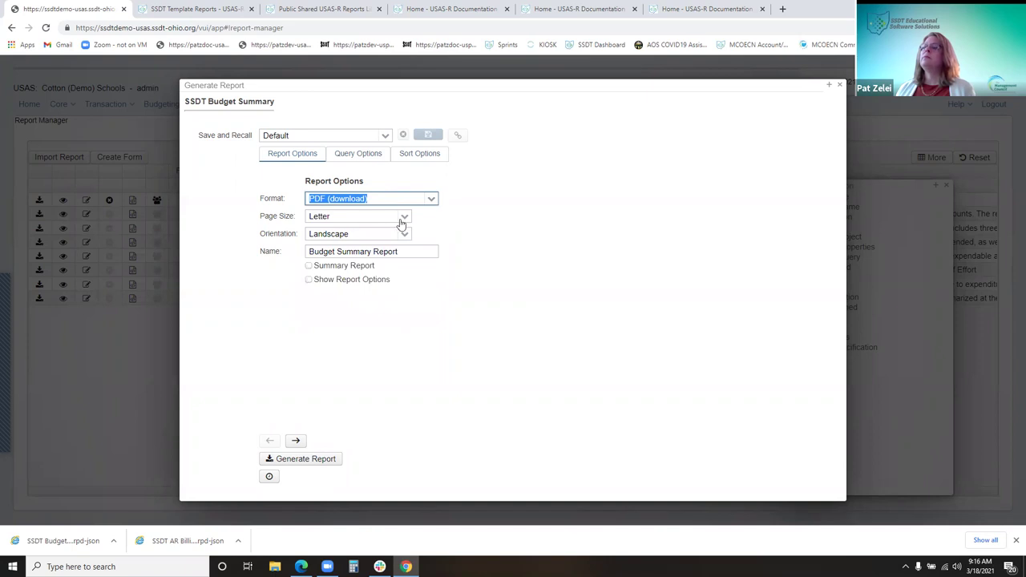
{"action": "left_click", "coordinate": [406, 218]}
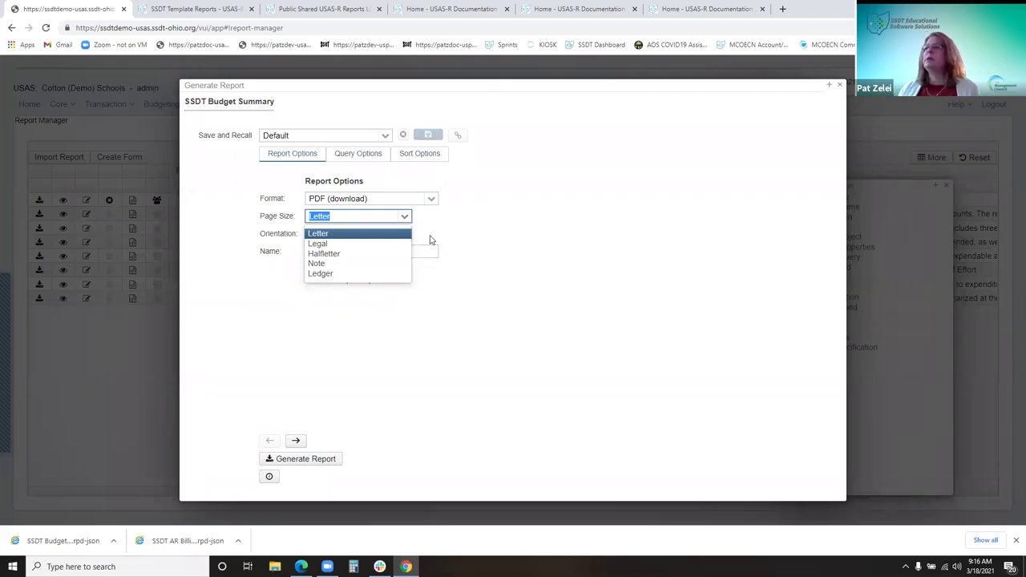
{"action": "left_click", "coordinate": [404, 233]}
{"action": "left_click", "coordinate": [403, 234]}
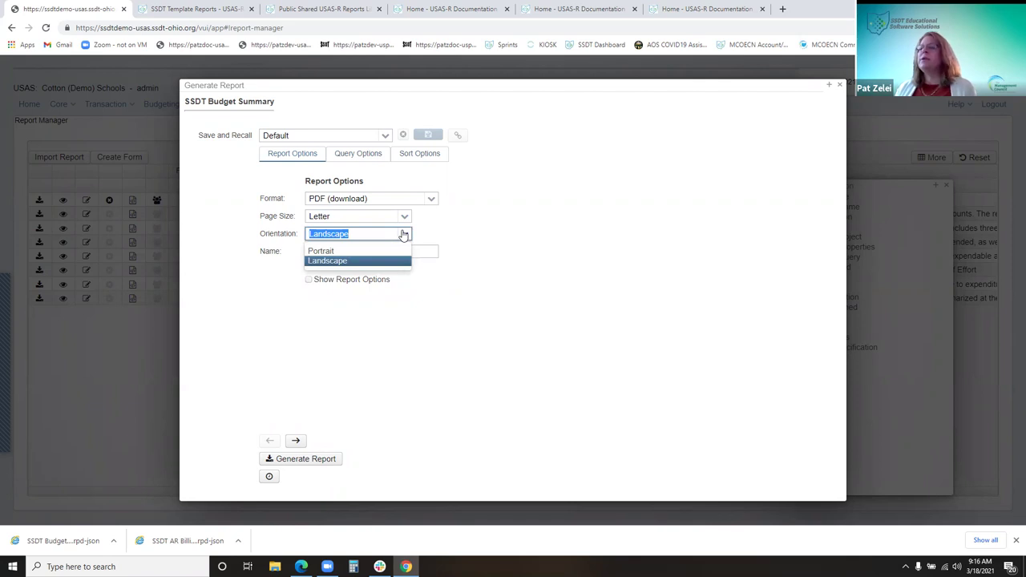
{"action": "left_click", "coordinate": [455, 227]}
Append CAFE to the report name and turn on Show Report Options, leaving Summary Report off
{"action": "left_click", "coordinate": [417, 251]}
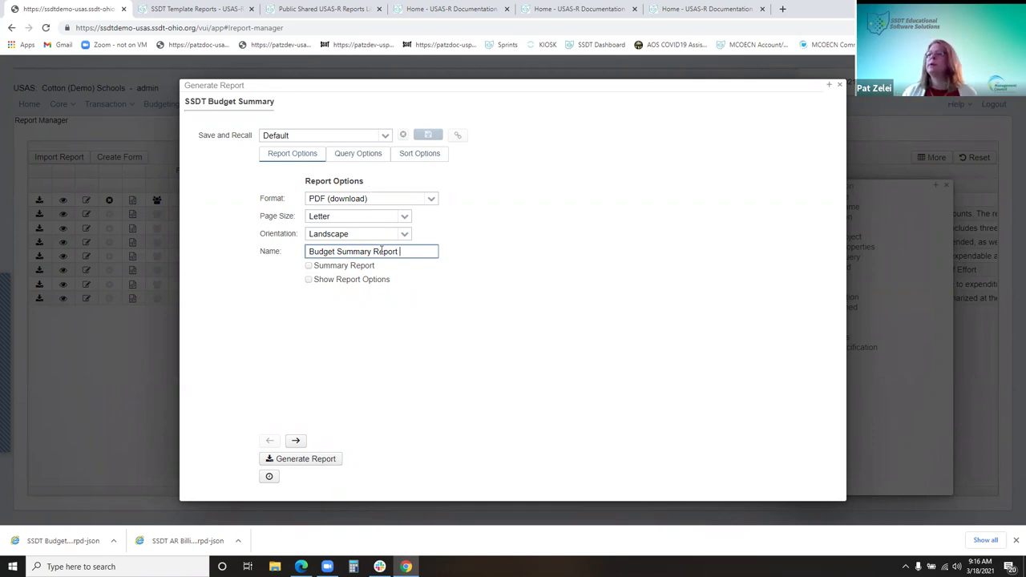
{"action": "type", "text": "CAFE"}
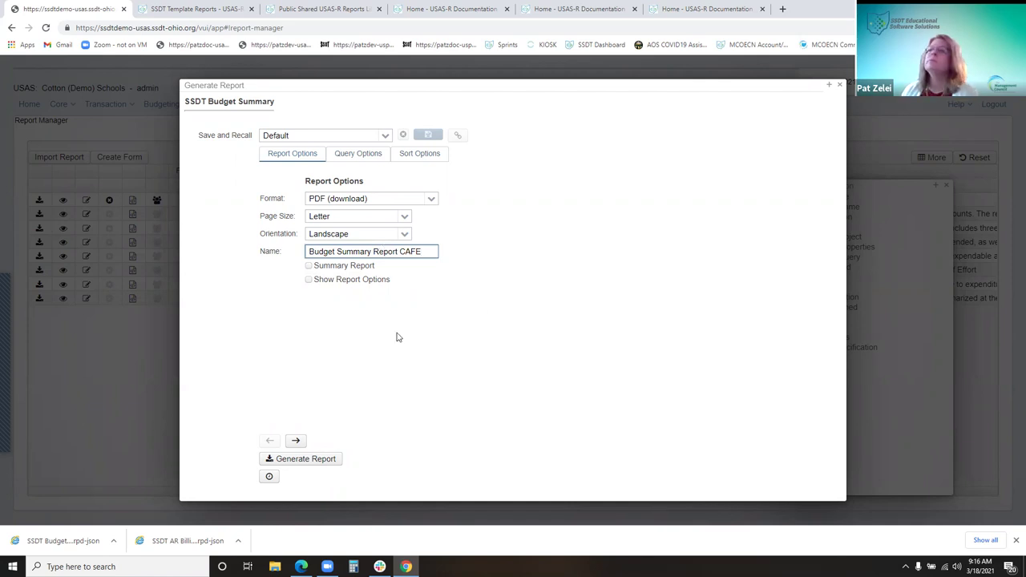
{"action": "left_click", "coordinate": [319, 270]}
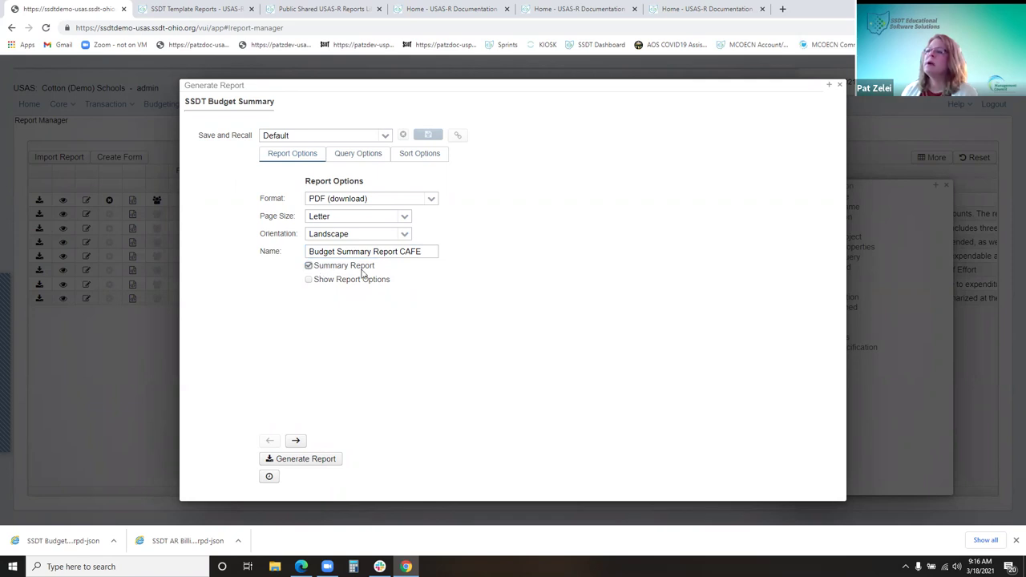
{"action": "left_click", "coordinate": [318, 268]}
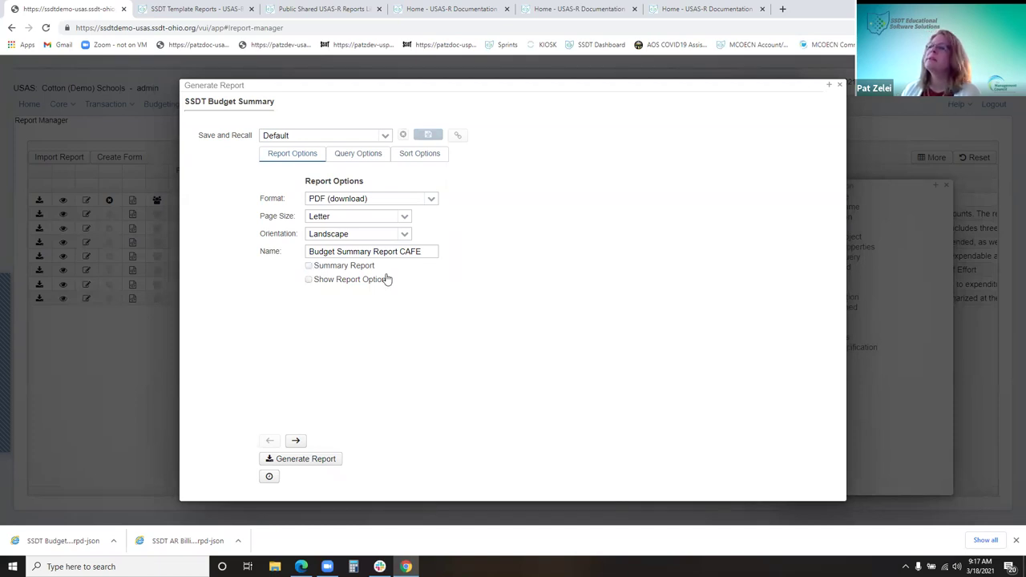
{"action": "left_click", "coordinate": [327, 280]}
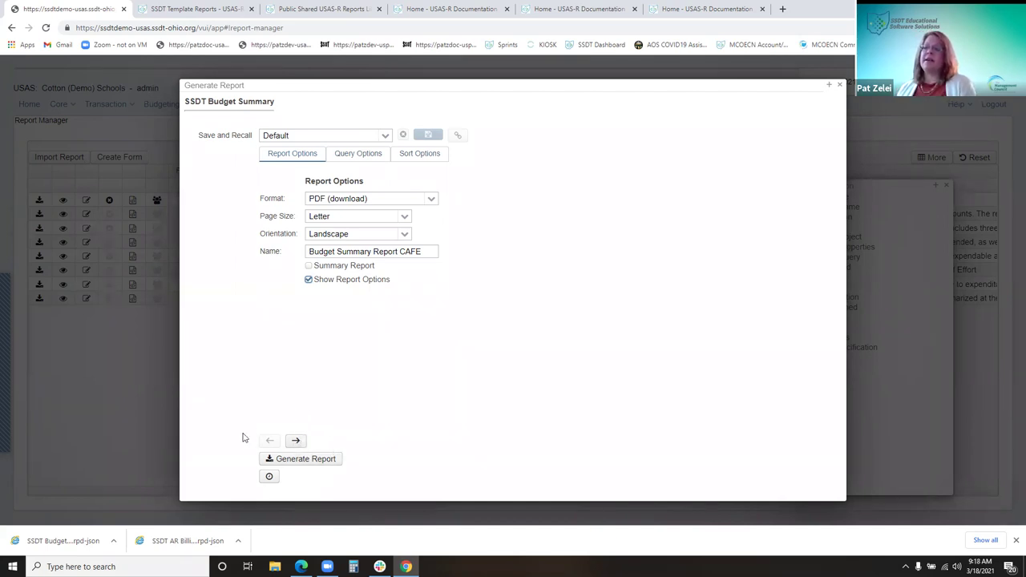
Move between Report Options, Query Options and Sort Options, ending on Query Options
{"action": "left_click", "coordinate": [296, 441]}
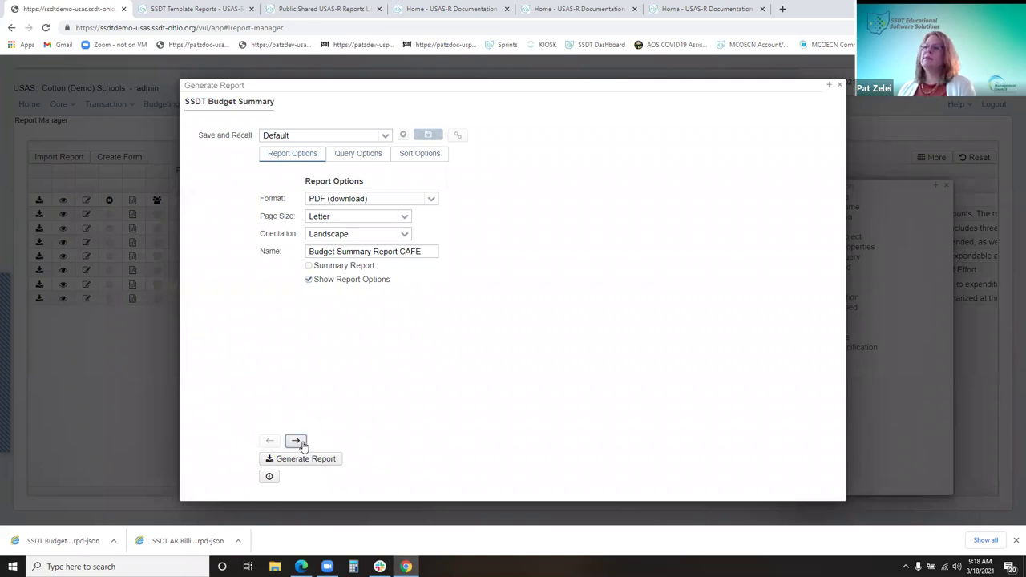
{"action": "left_click", "coordinate": [284, 157]}
{"action": "left_click", "coordinate": [360, 155]}
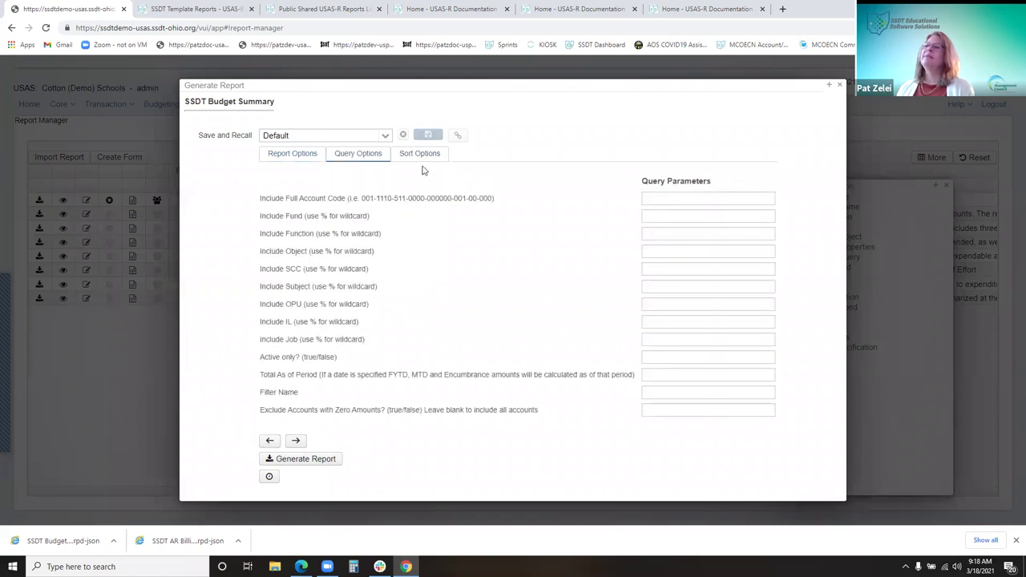
{"action": "left_click", "coordinate": [419, 157]}
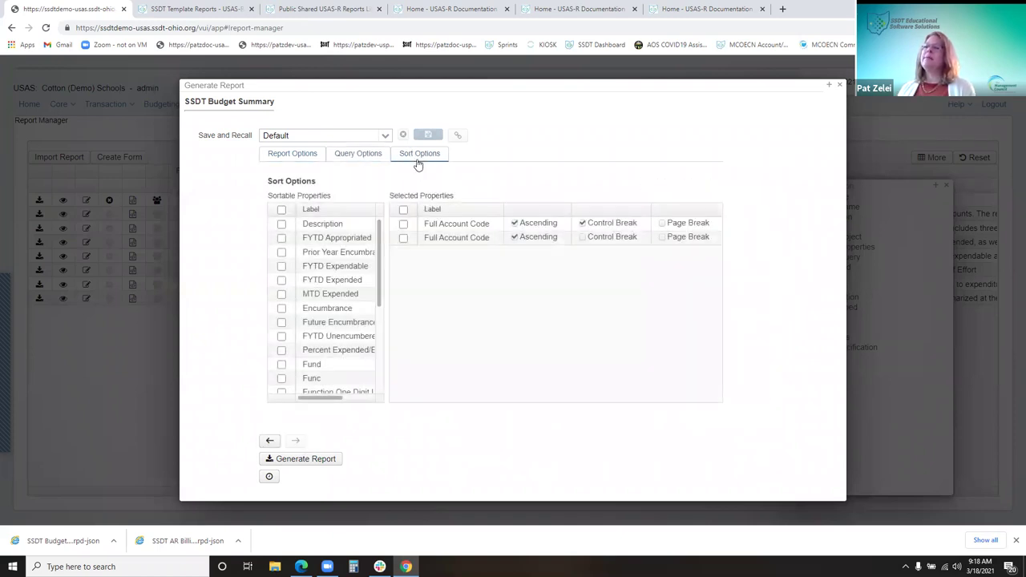
{"action": "left_click", "coordinate": [269, 441]}
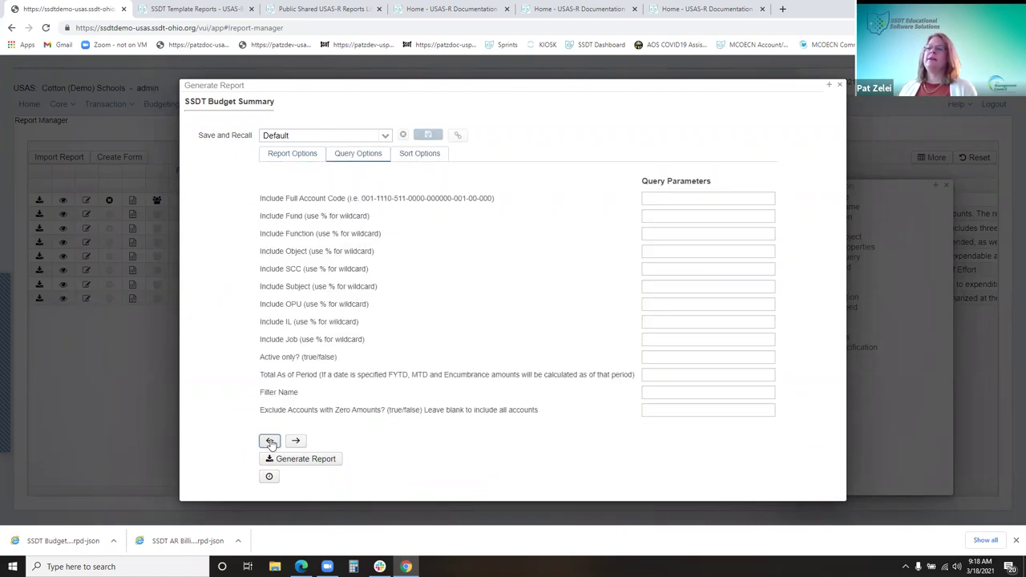
{"action": "left_click", "coordinate": [270, 442]}
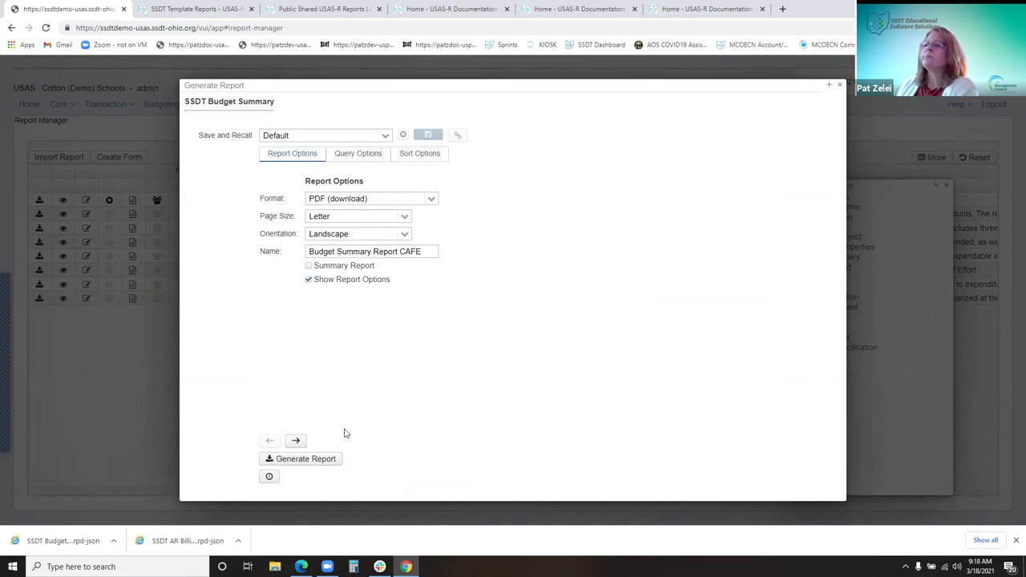
{"action": "left_click", "coordinate": [296, 440]}
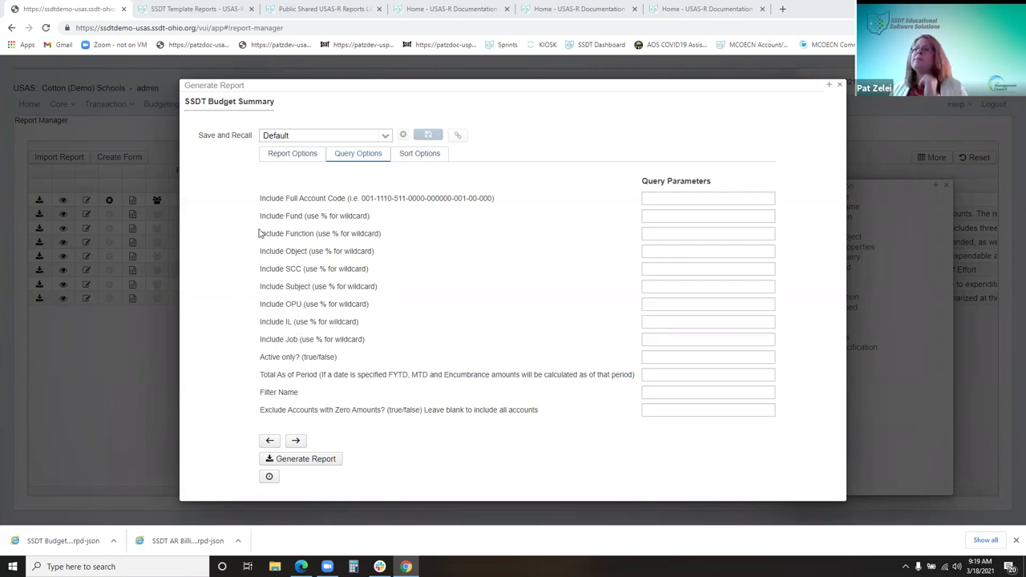
Enter fund 006 in Include Fund, leaving Full Account Code empty
{"action": "left_click", "coordinate": [669, 221]}
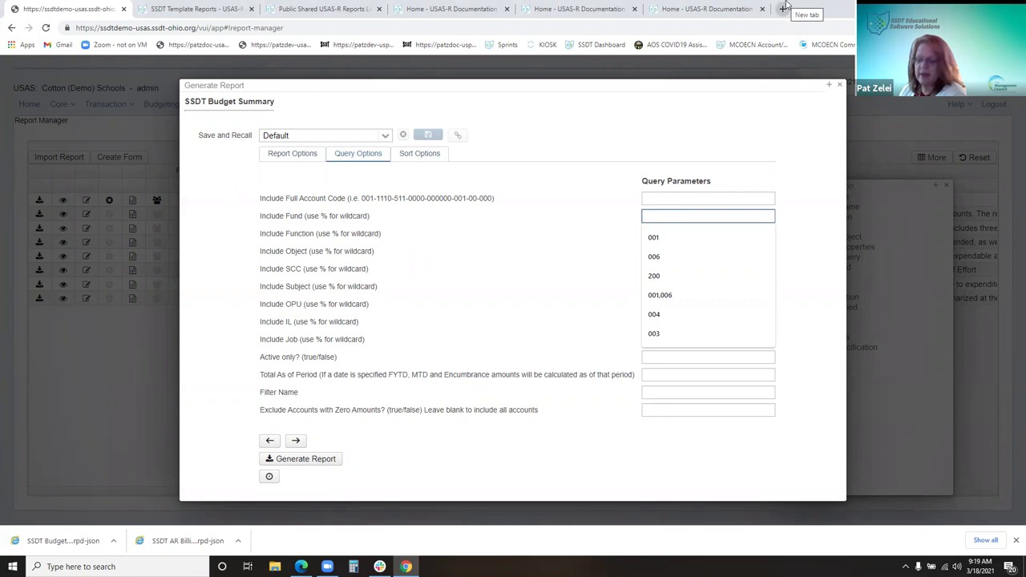
{"action": "type", "text": "5"}
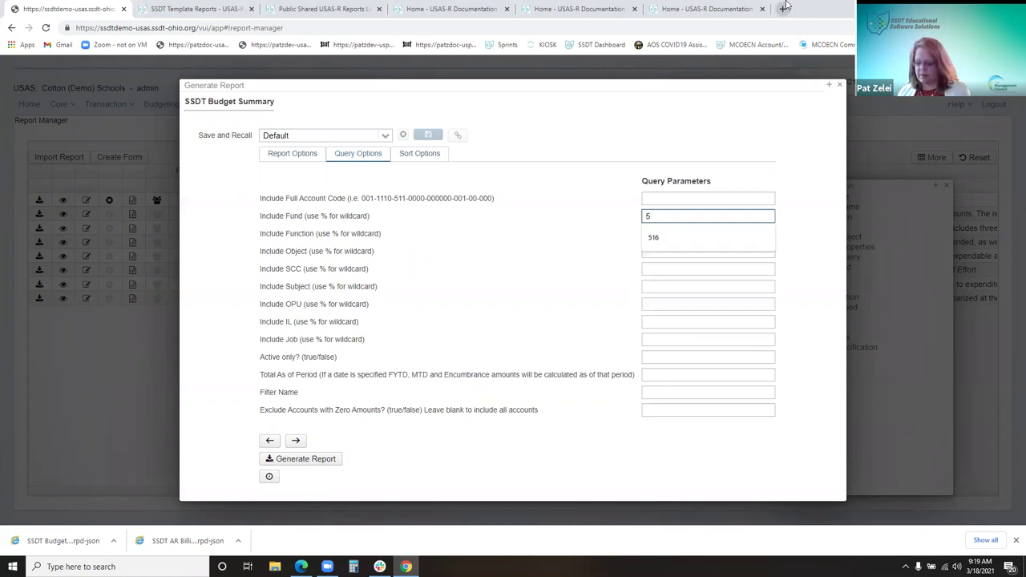
{"action": "type", "text": "%%"}
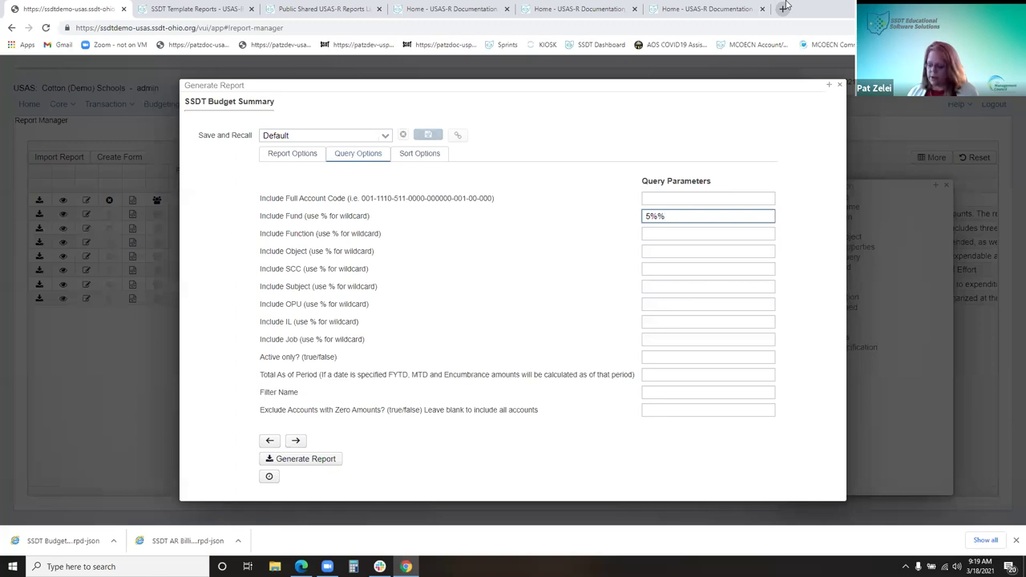
{"action": "type", "text": "006"}
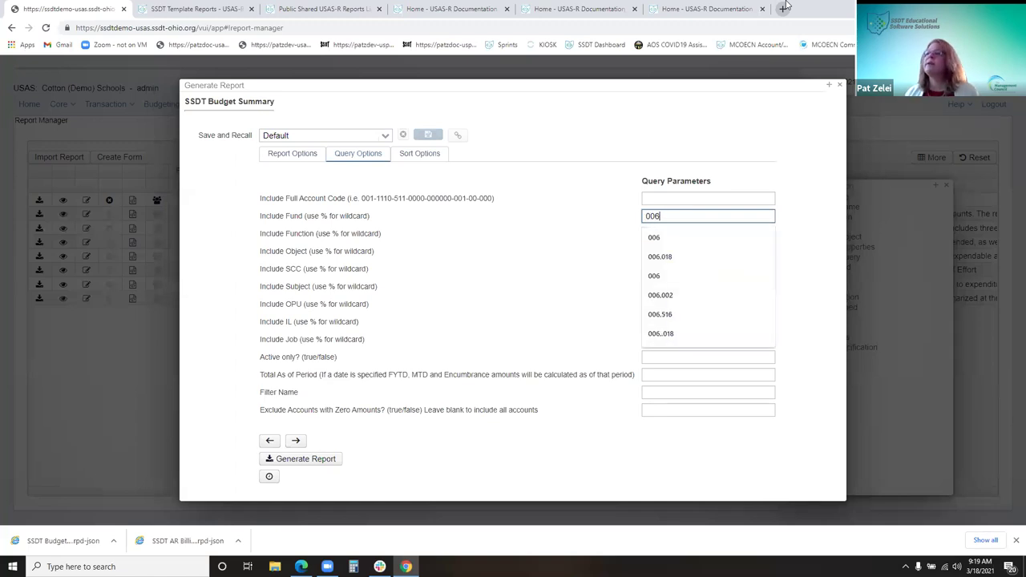
{"action": "left_click", "coordinate": [644, 200]}
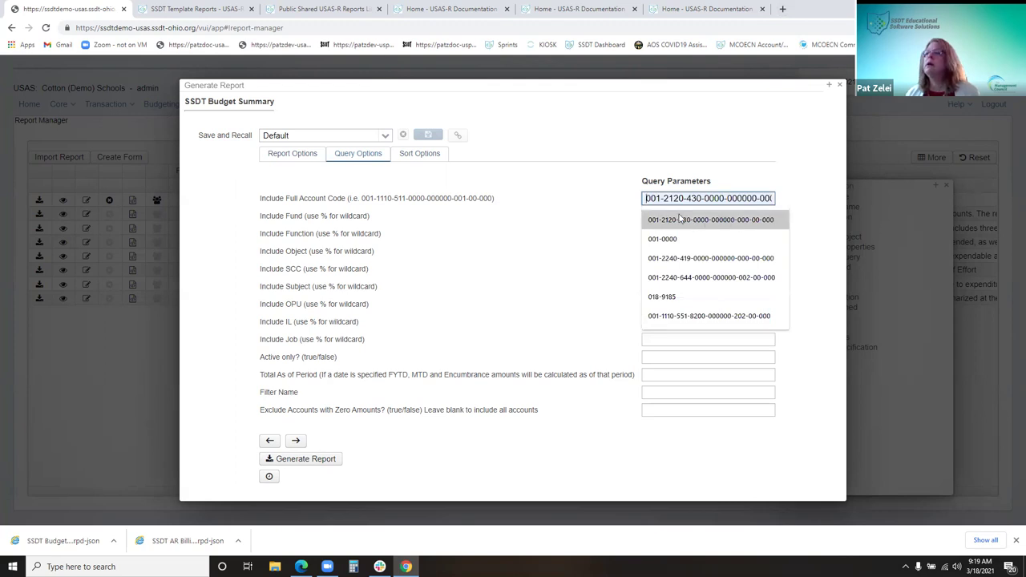
{"action": "left_click", "coordinate": [462, 256]}
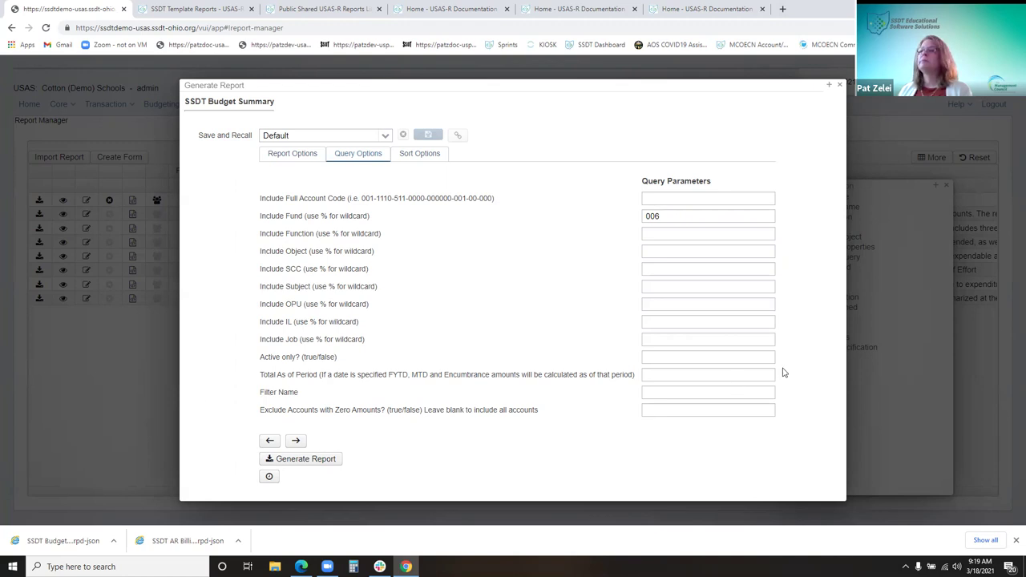
Set the Active only? filter to t, keeping fund 006
{"action": "left_click", "coordinate": [673, 358]}
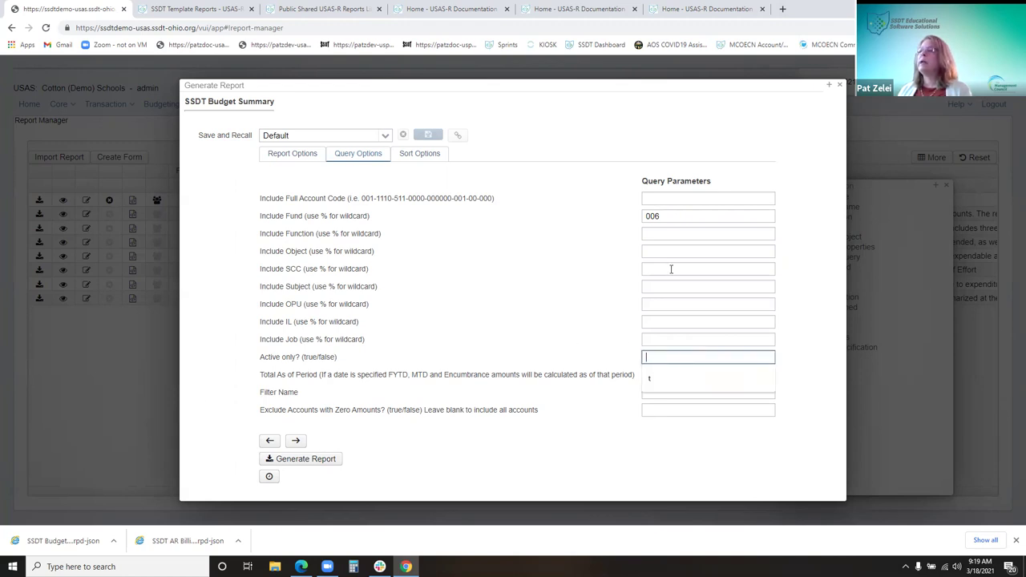
{"action": "left_click", "coordinate": [676, 215]}
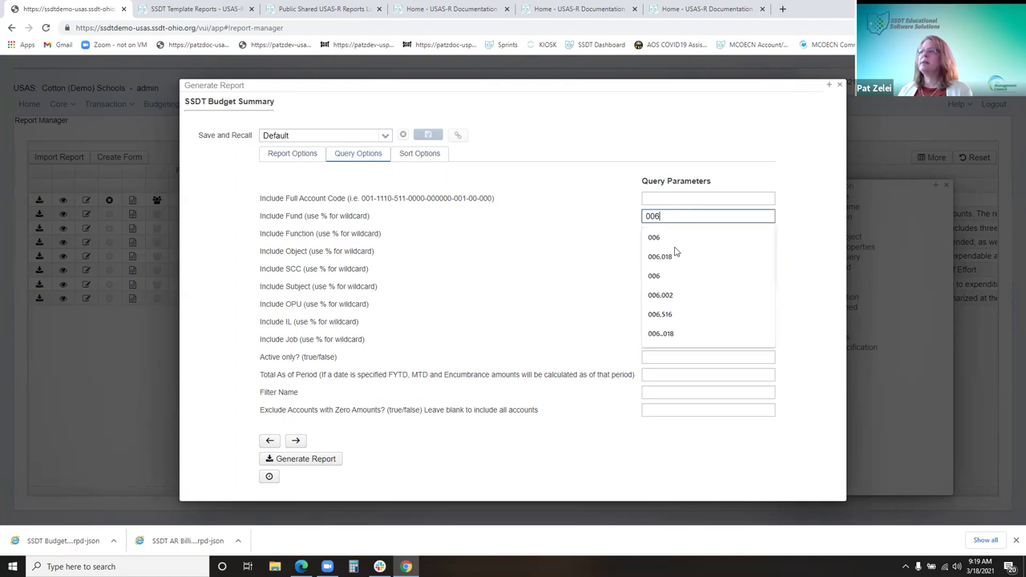
{"action": "left_click", "coordinate": [611, 282]}
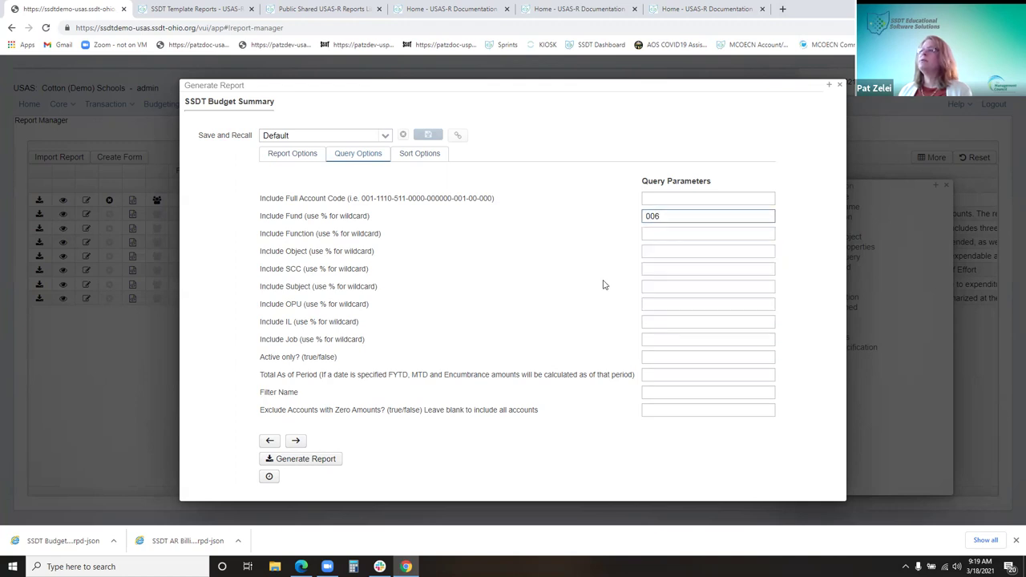
{"action": "left_click", "coordinate": [681, 356]}
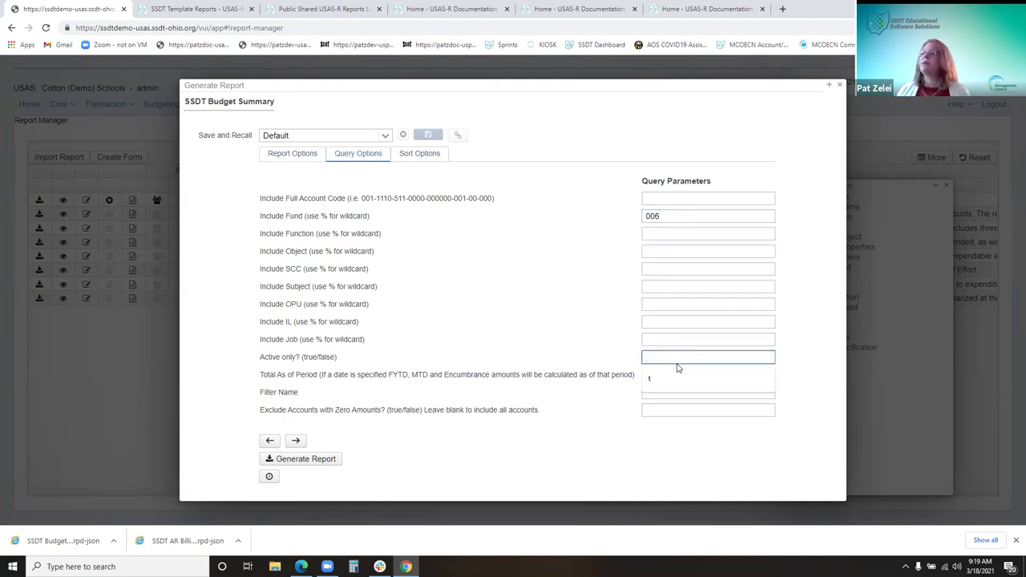
{"action": "left_click", "coordinate": [663, 384]}
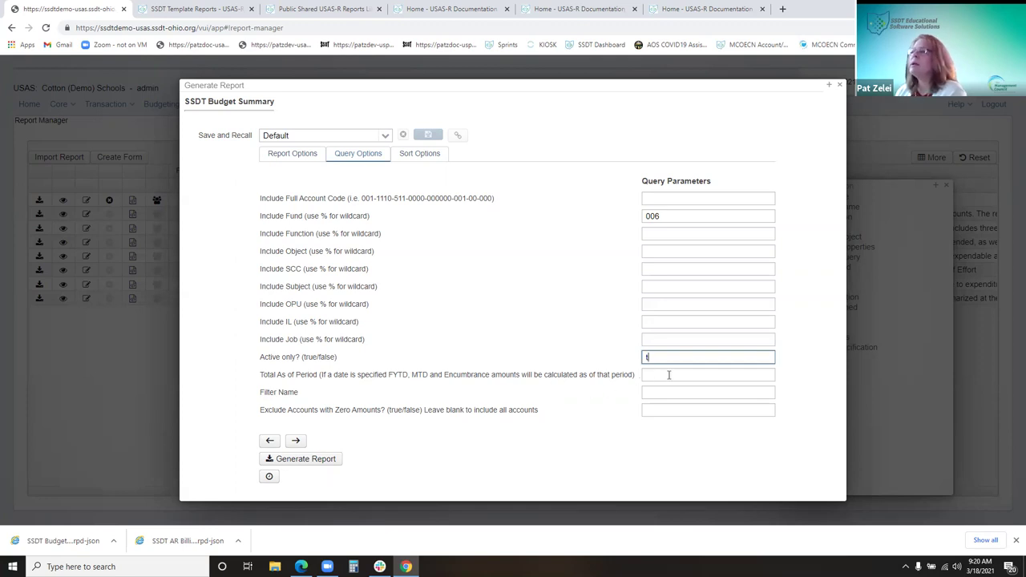
{"action": "left_click_drag", "start_coordinate": [576, 97], "coordinate": [572, 101]}
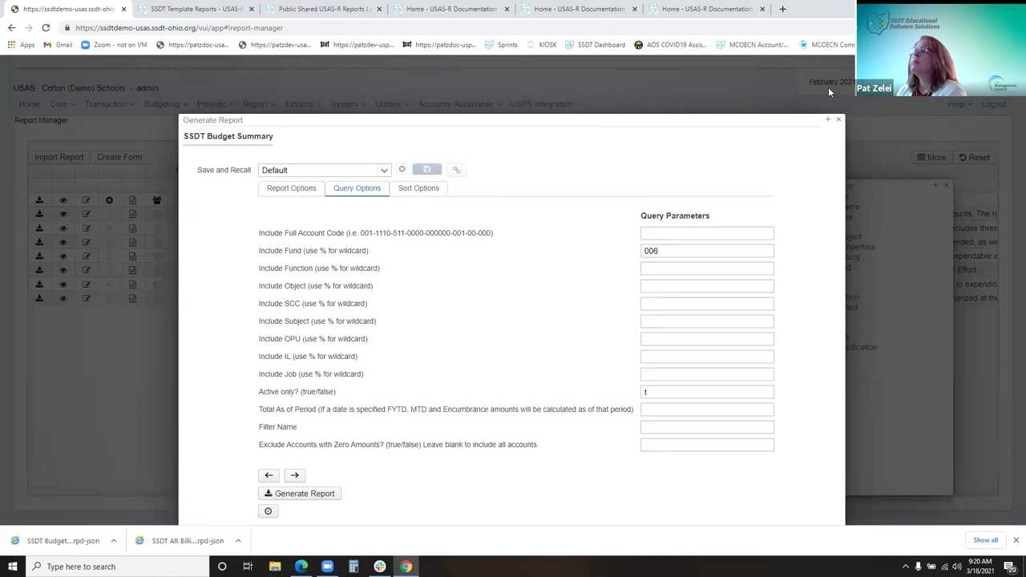
{"action": "left_click_drag", "start_coordinate": [532, 121], "coordinate": [521, 80]}
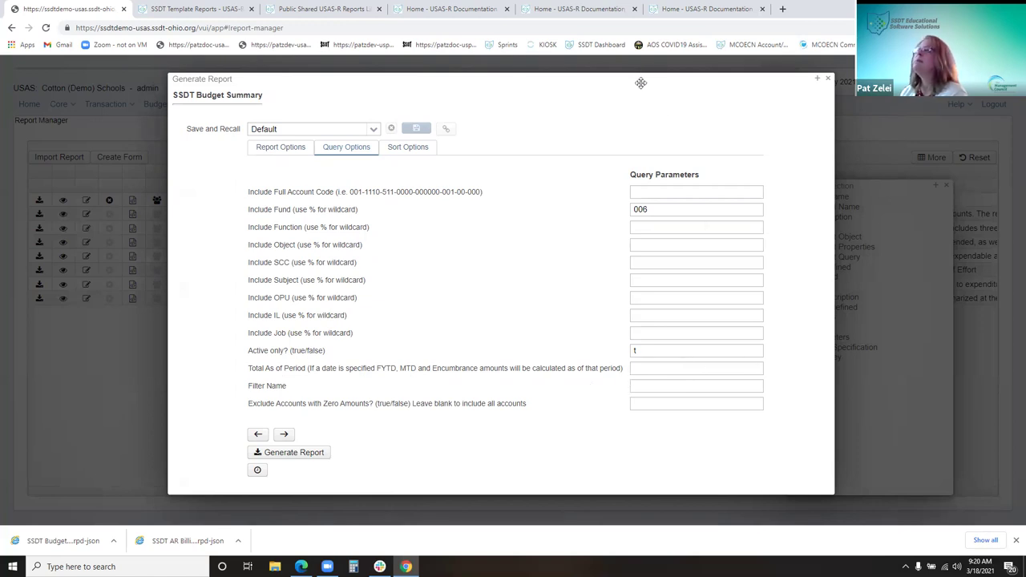
{"action": "left_click_drag", "start_coordinate": [640, 83], "coordinate": [645, 131]}
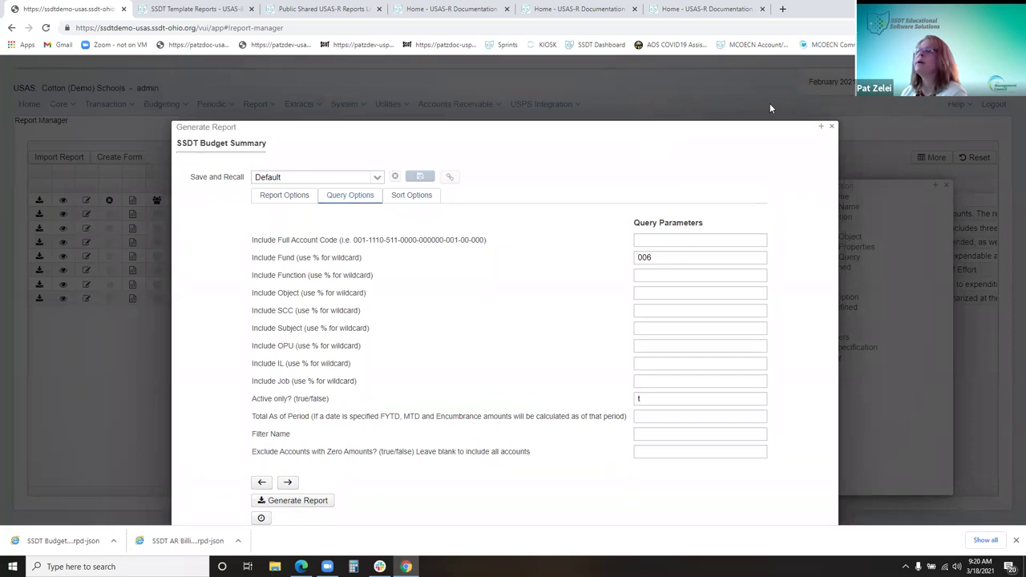
{"action": "scroll", "coordinate": [531, 129], "scroll_direction": "down", "scroll_amount": 1}
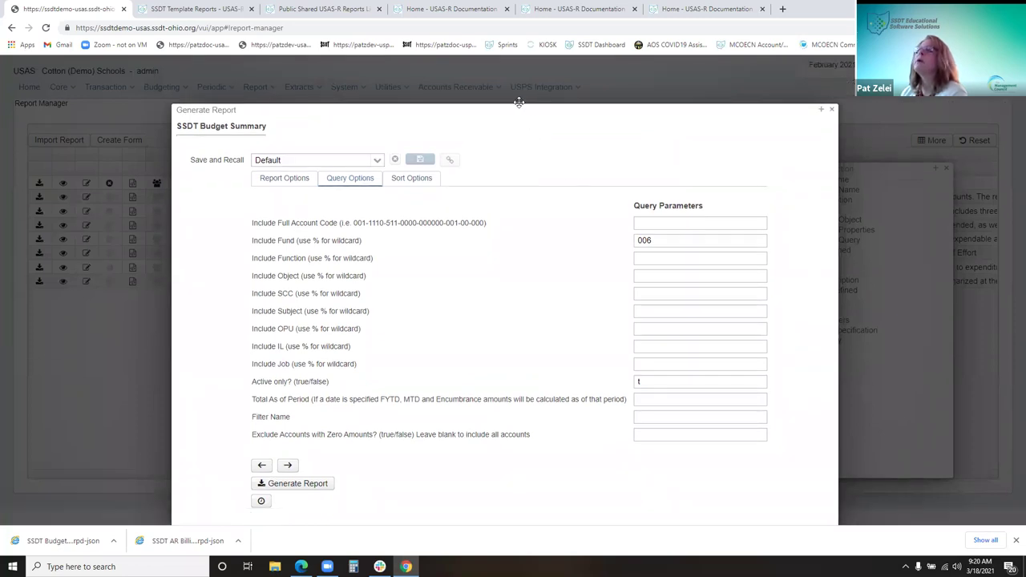
{"action": "scroll", "coordinate": [513, 94], "scroll_direction": "up", "scroll_amount": 1}
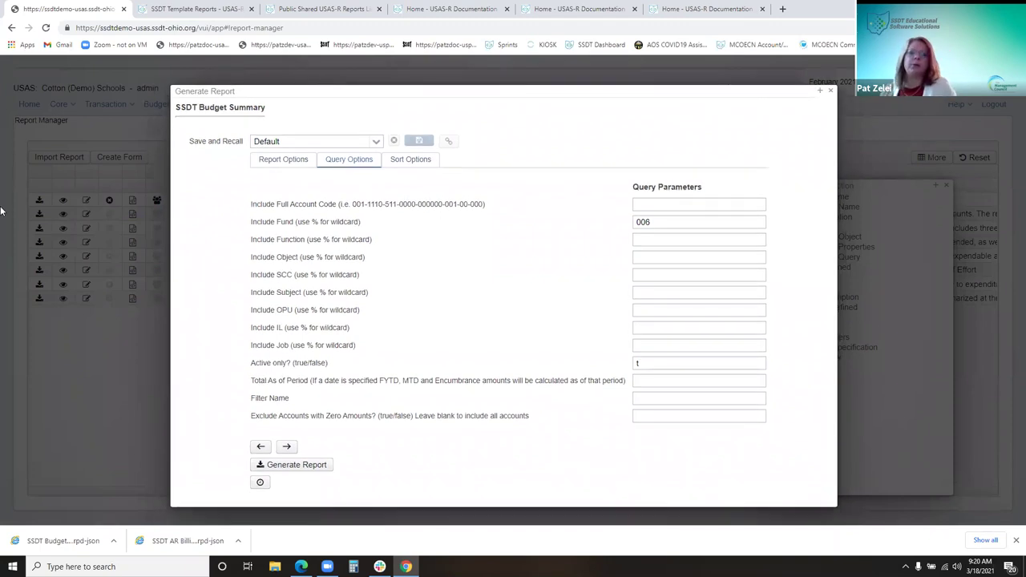
Enter 01/15/21 as the Total As of Period date
{"action": "left_click", "coordinate": [660, 381]}
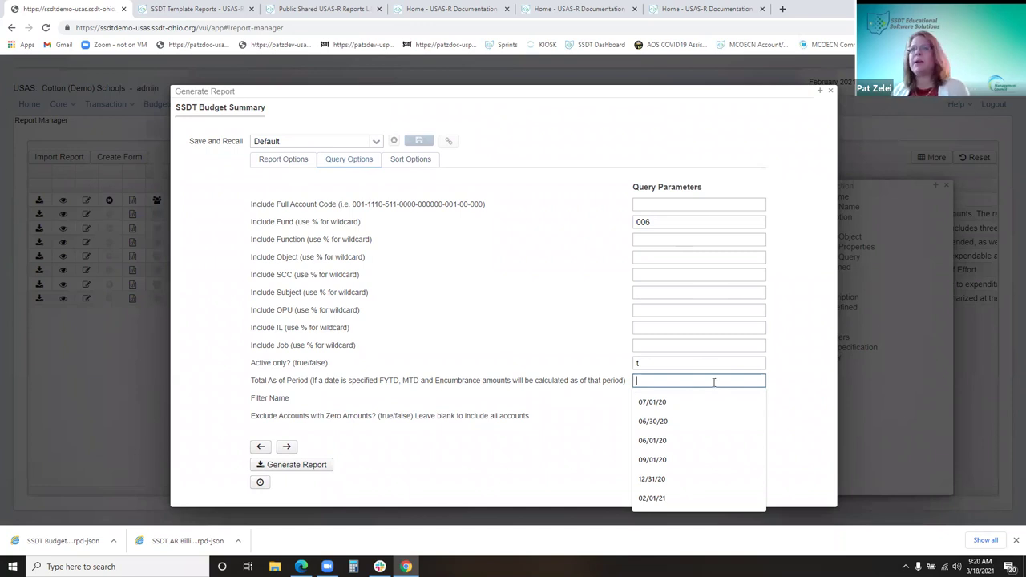
{"action": "type", "text": "01/"}
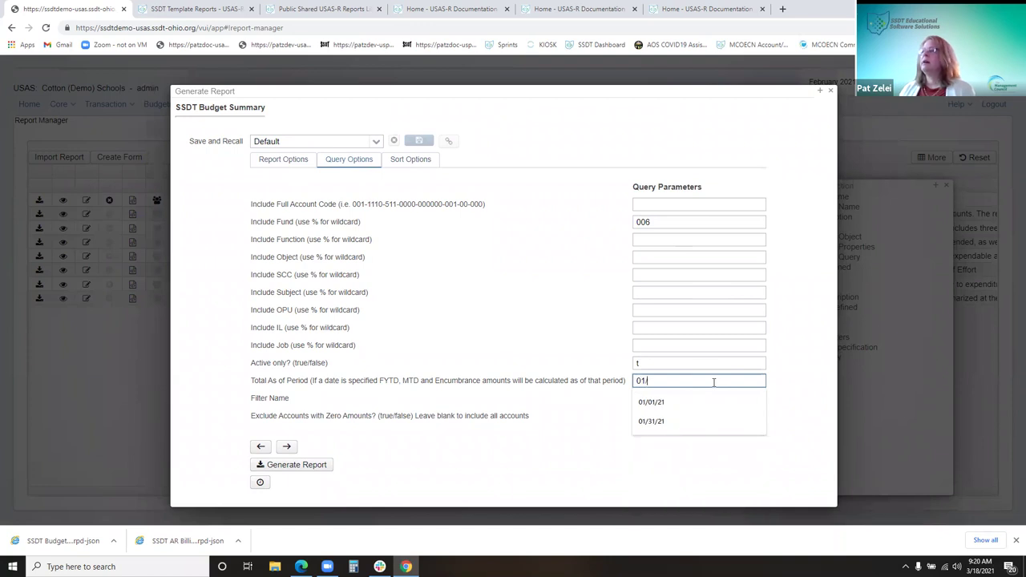
{"action": "type", "text": "01/21"}
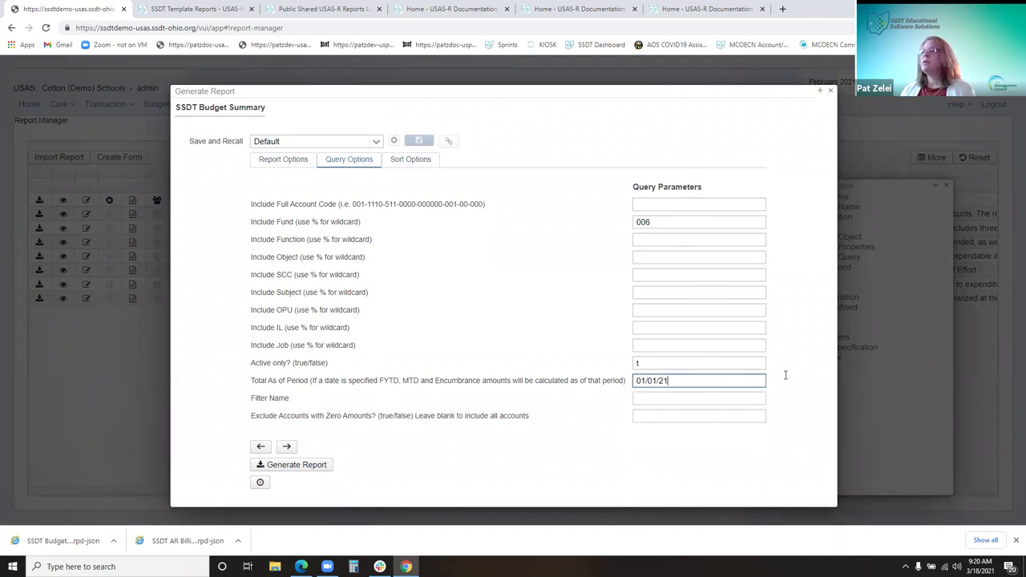
{"action": "key", "text": "ctrl+a"}
{"action": "type", "text": "01/15/21"}
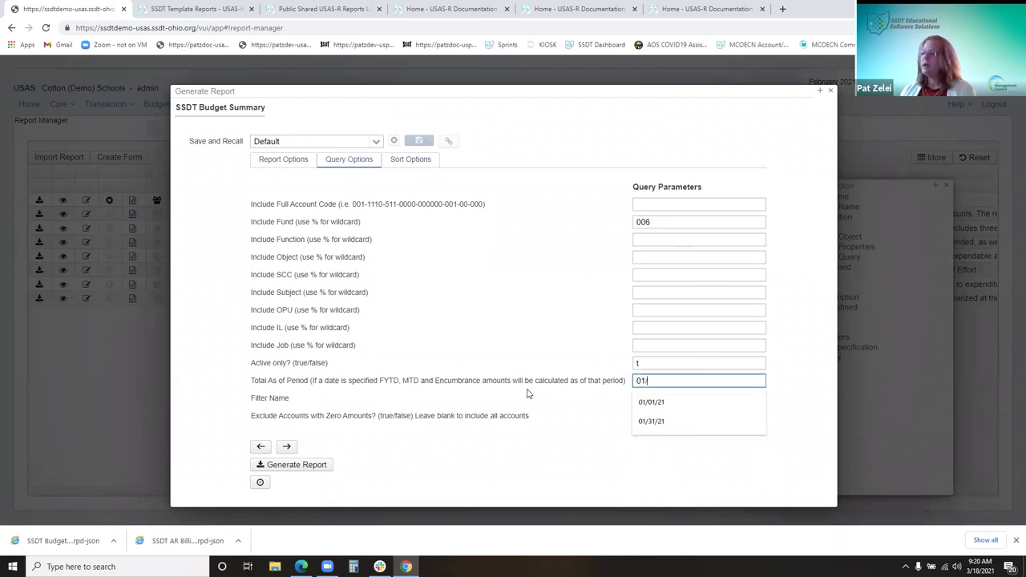
{"action": "key", "text": "BackSpace"}
{"action": "key", "text": "BackSpace"}
{"action": "key", "text": "BackSpace"}
{"action": "key", "text": "BackSpace"}
{"action": "key", "text": "BackSpace"}
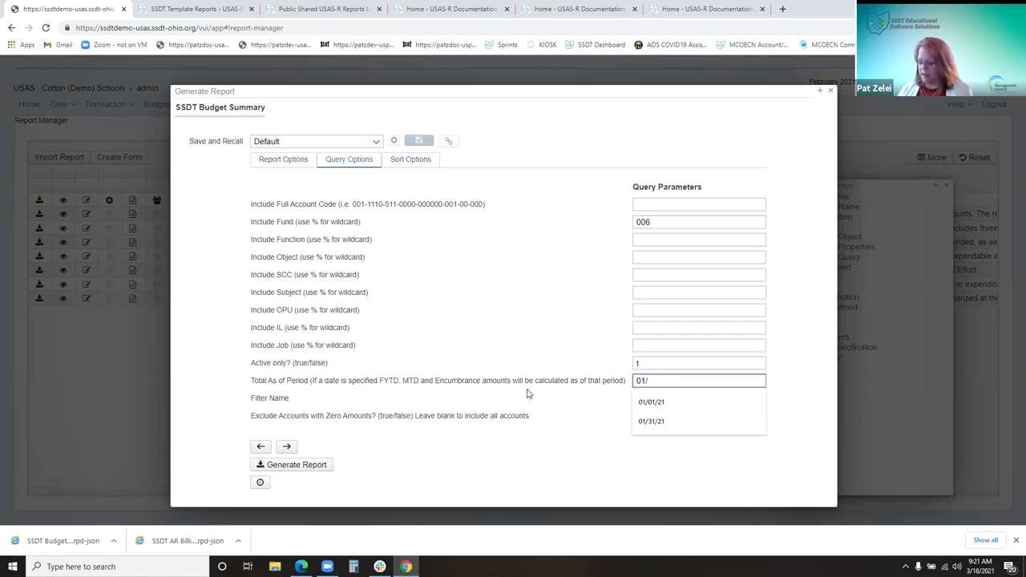
{"action": "type", "text": "15/21"}
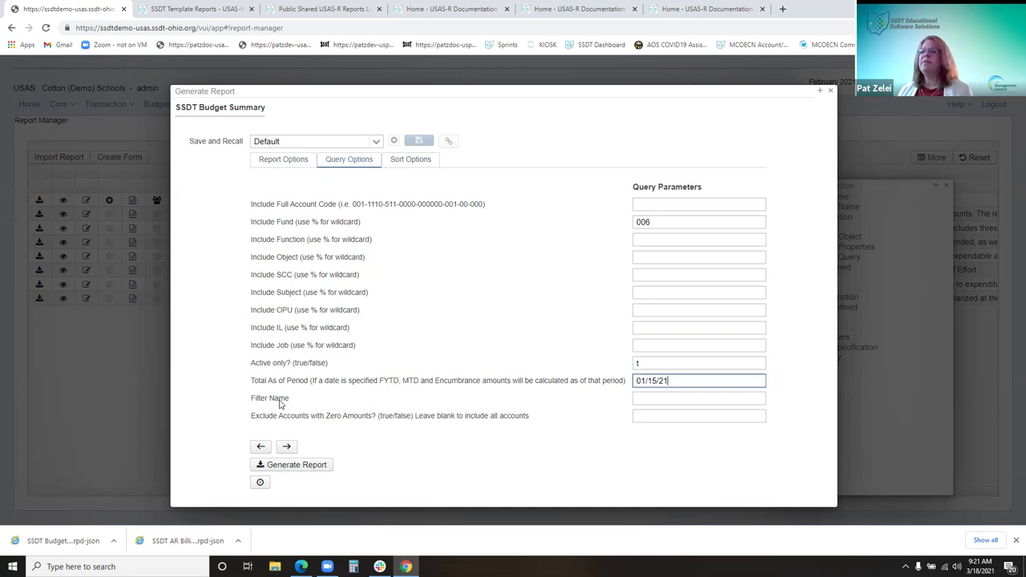
{"action": "left_click", "coordinate": [300, 407]}
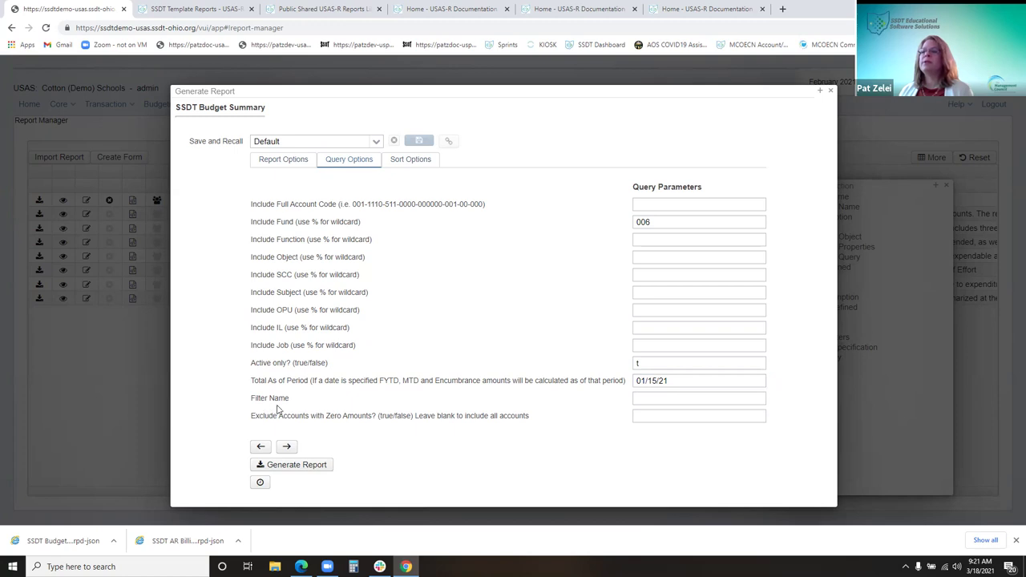
Check the Filter Name and Fund suggestions, leaving Filter Name empty and Fund at 006
{"action": "left_click", "coordinate": [654, 401]}
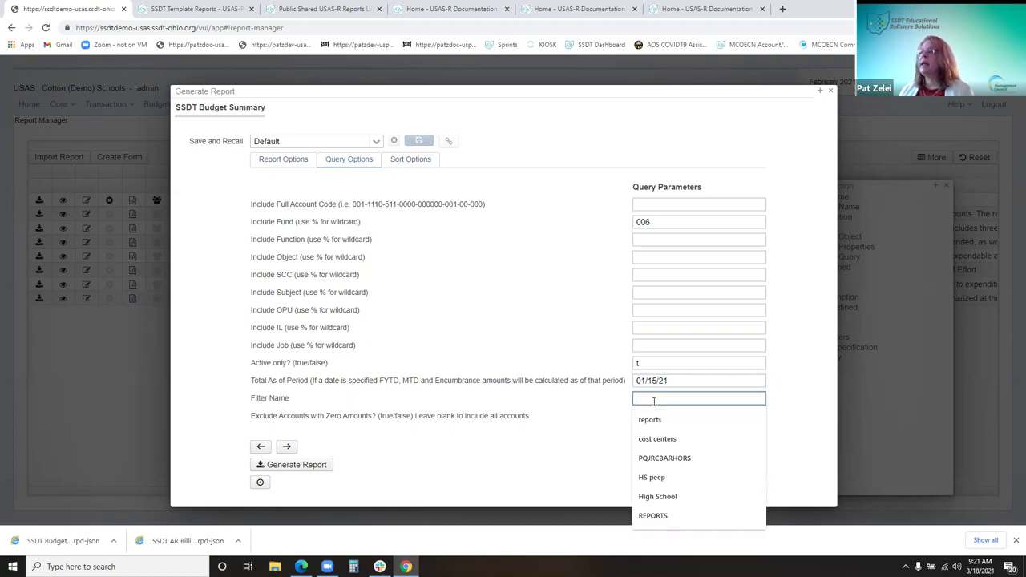
{"action": "left_click", "coordinate": [609, 402]}
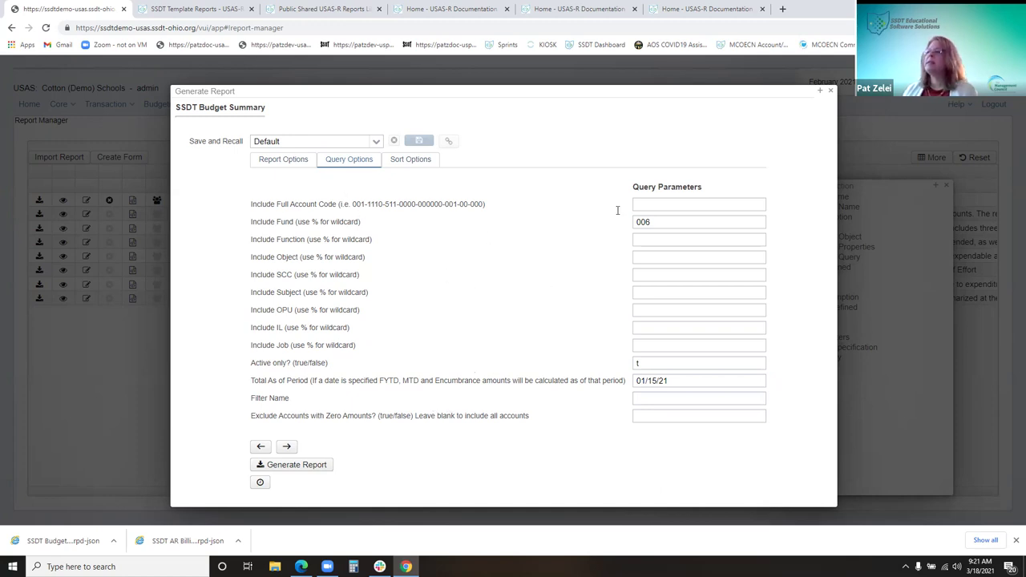
{"action": "left_click", "coordinate": [659, 222]}
{"action": "left_click", "coordinate": [485, 269]}
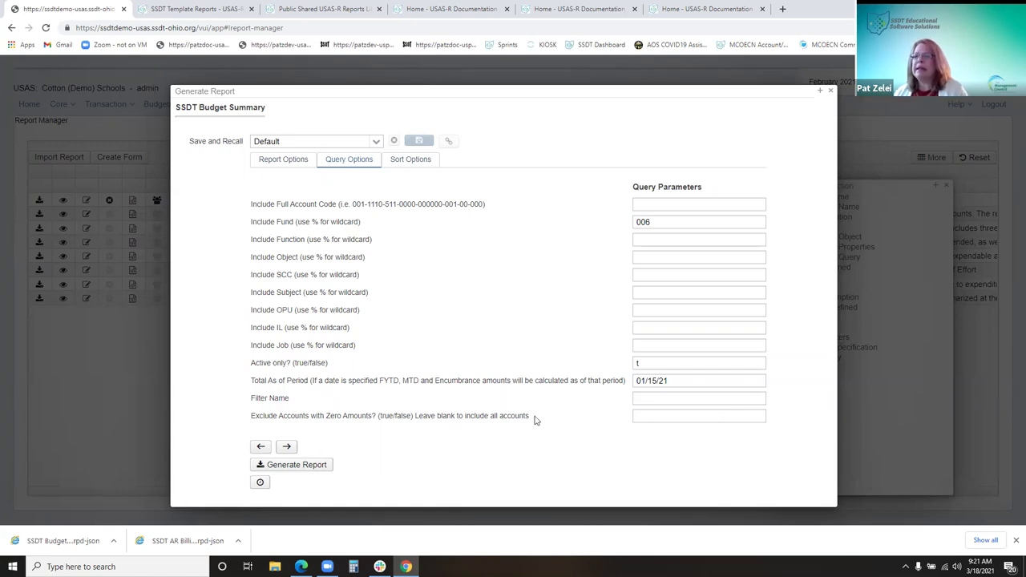
Set Exclude Accounts with Zero Amounts to t
{"action": "left_click", "coordinate": [663, 415]}
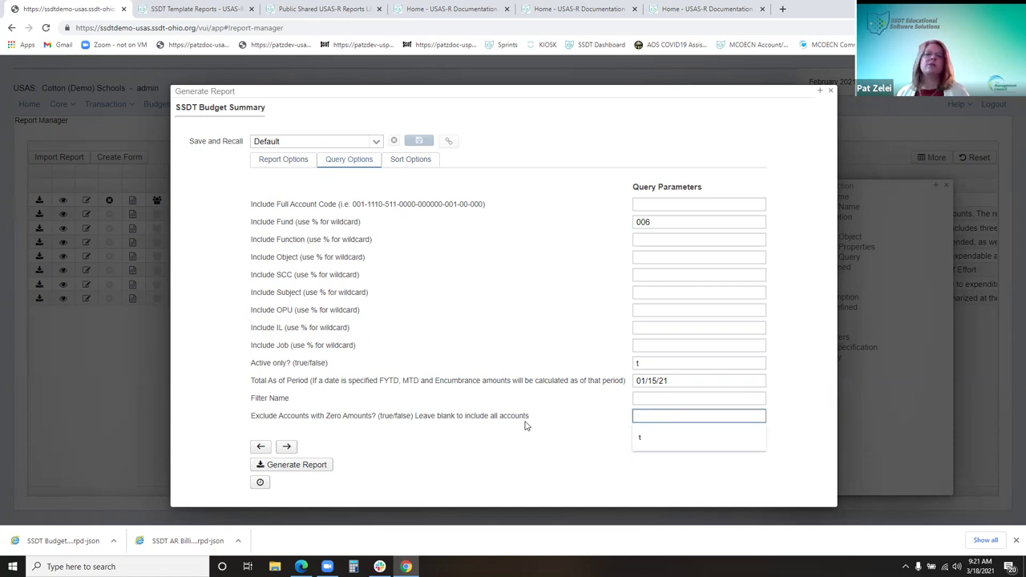
{"action": "type", "text": "t"}
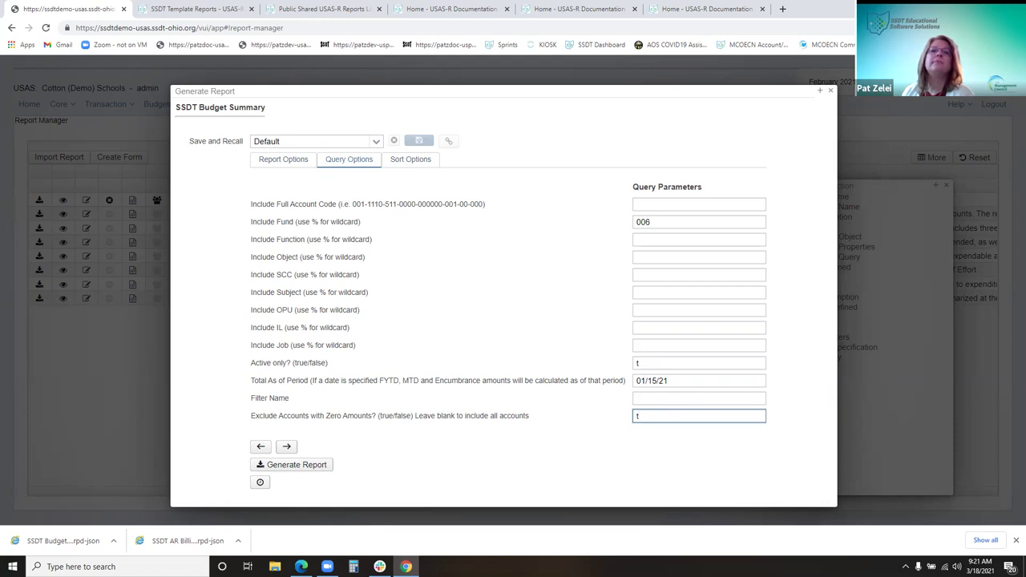
On Sort Options, make the first Full Account Code entry sort ascending
{"action": "left_click", "coordinate": [420, 162]}
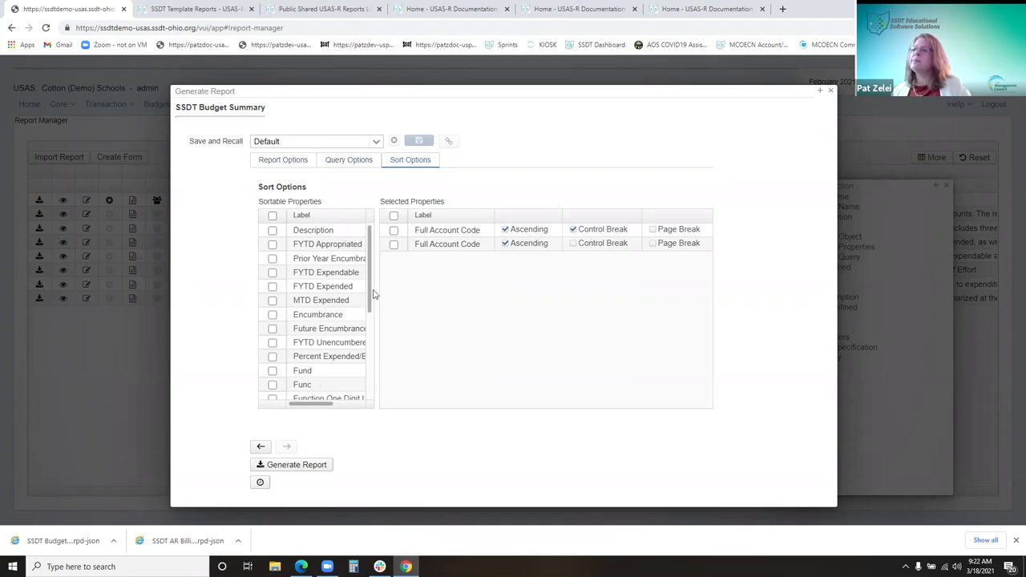
{"action": "left_click_drag", "start_coordinate": [373, 295], "coordinate": [362, 394]}
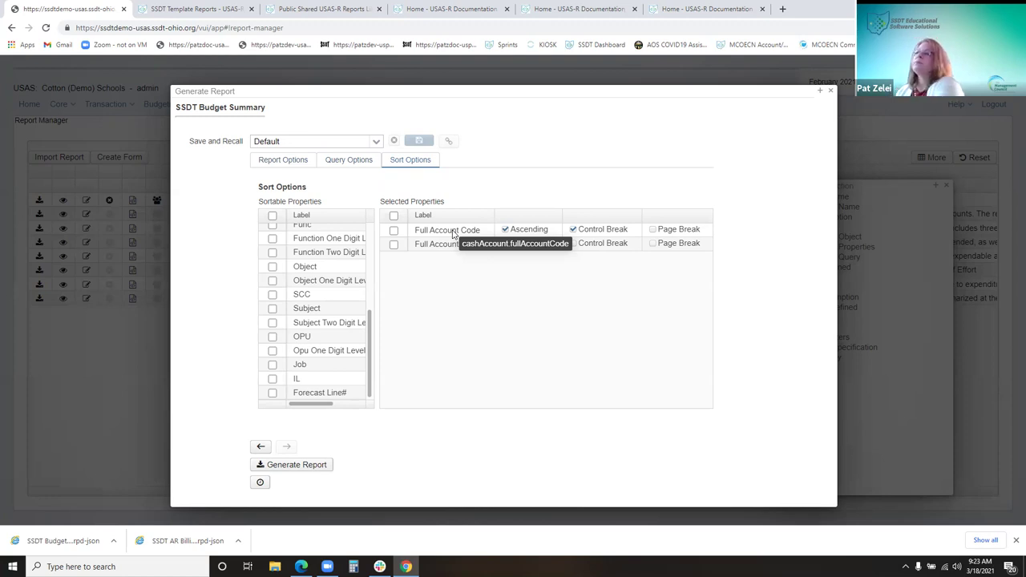
{"action": "left_click", "coordinate": [538, 233]}
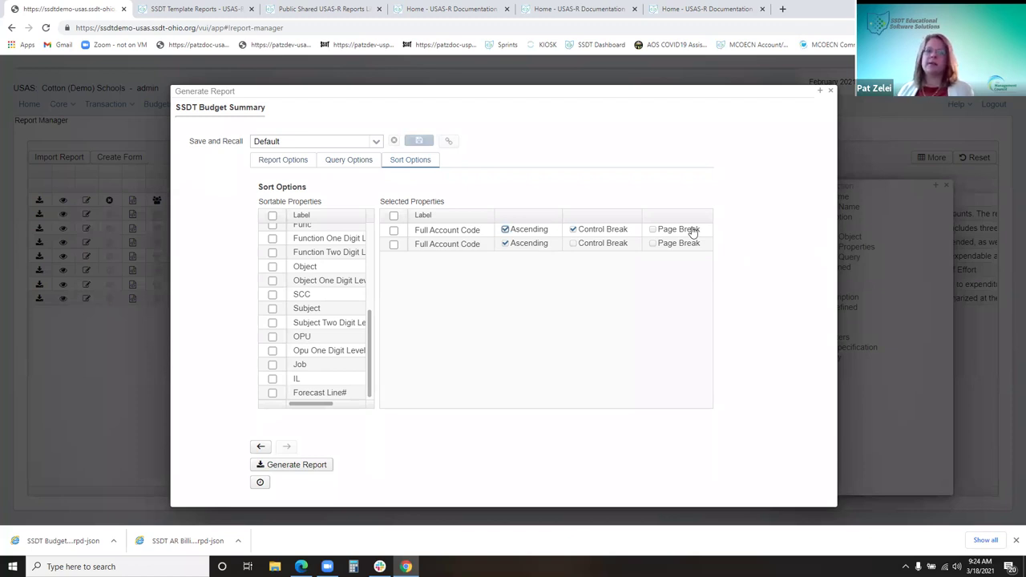
Leave the Full Account Code page break off and go back to Query Options via Report Options
{"action": "left_click", "coordinate": [677, 232]}
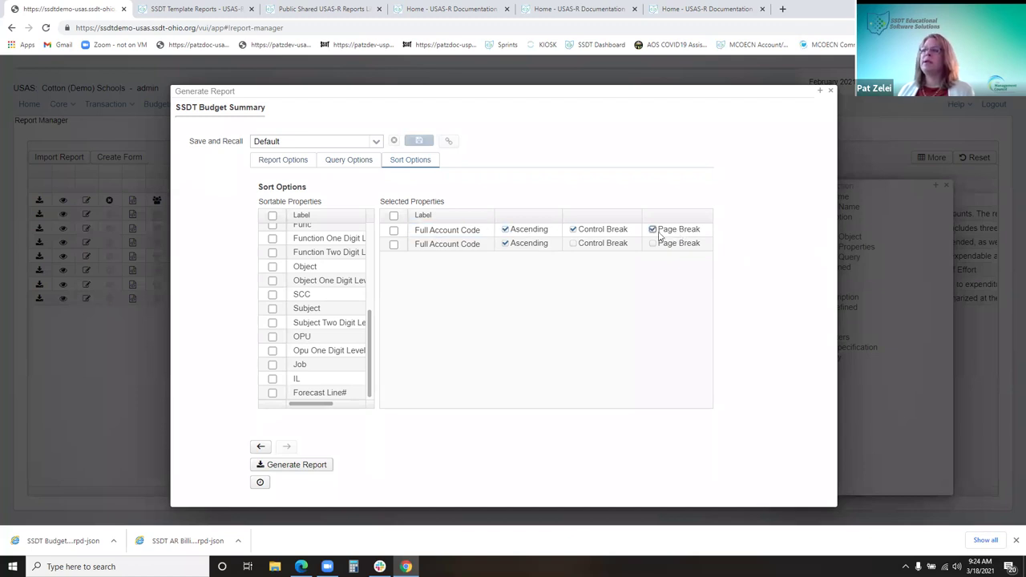
{"action": "left_click", "coordinate": [676, 233]}
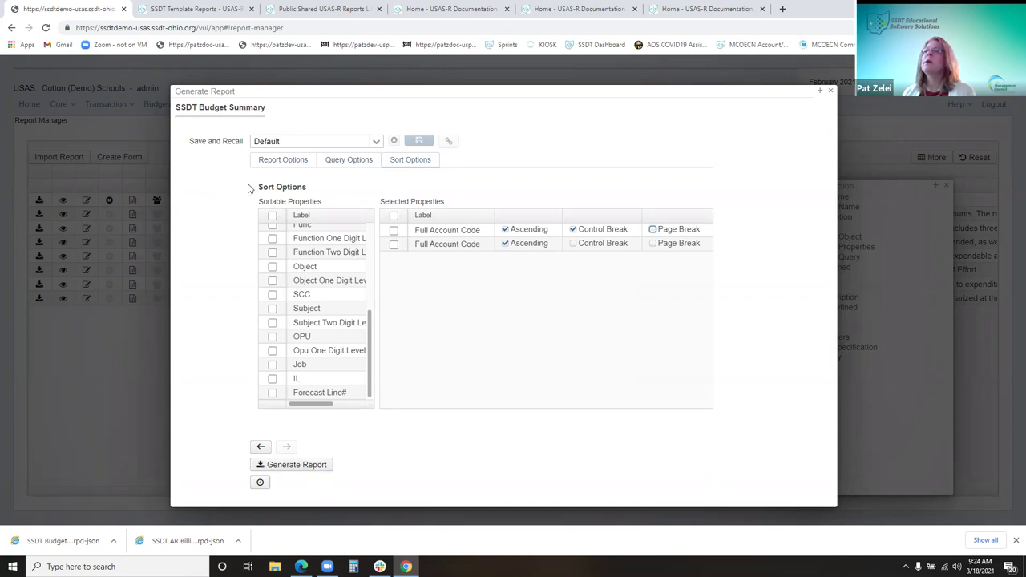
{"action": "left_click", "coordinate": [267, 165]}
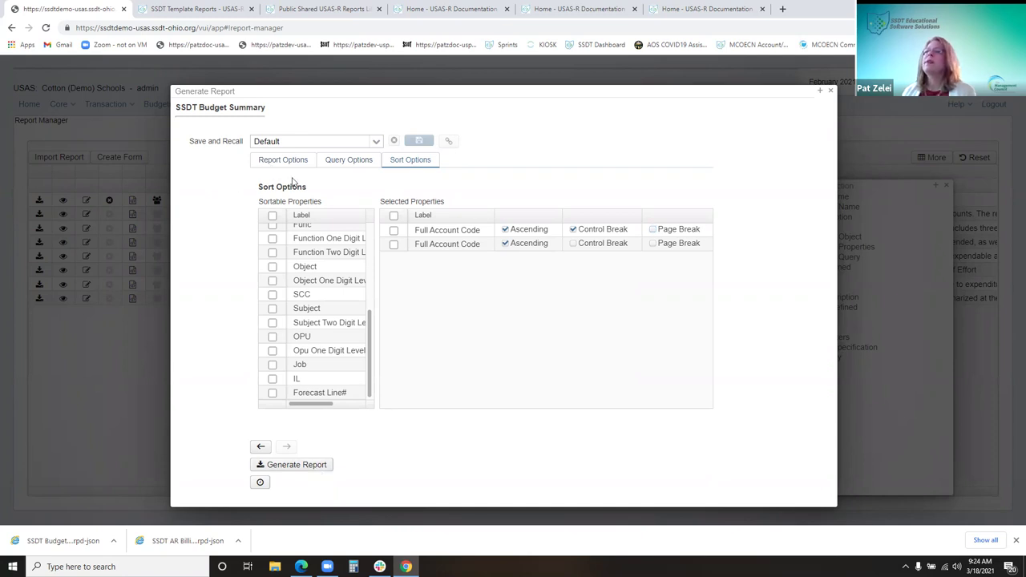
{"action": "left_click", "coordinate": [343, 162]}
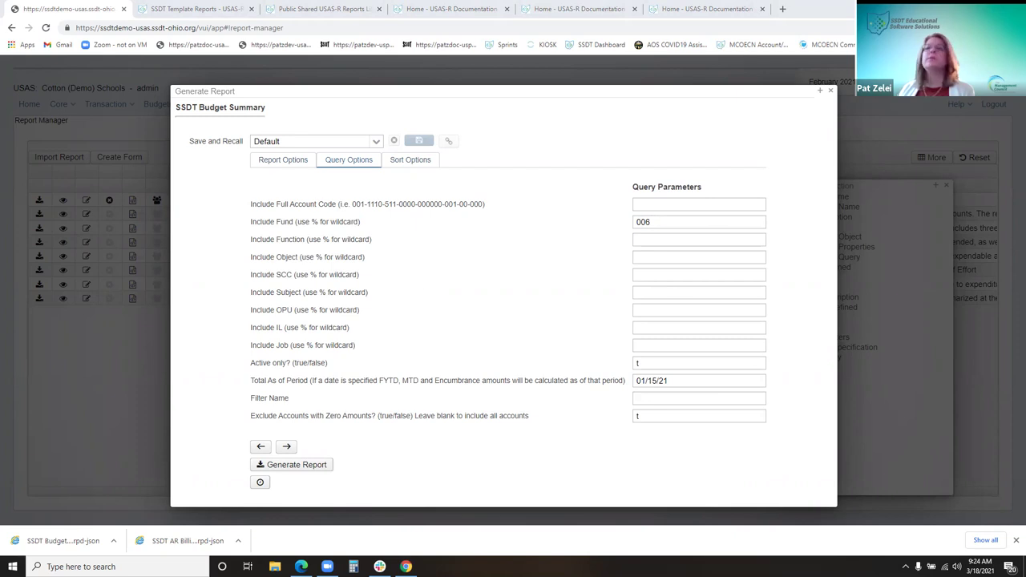
{"action": "key", "text": "alt+Tab"}
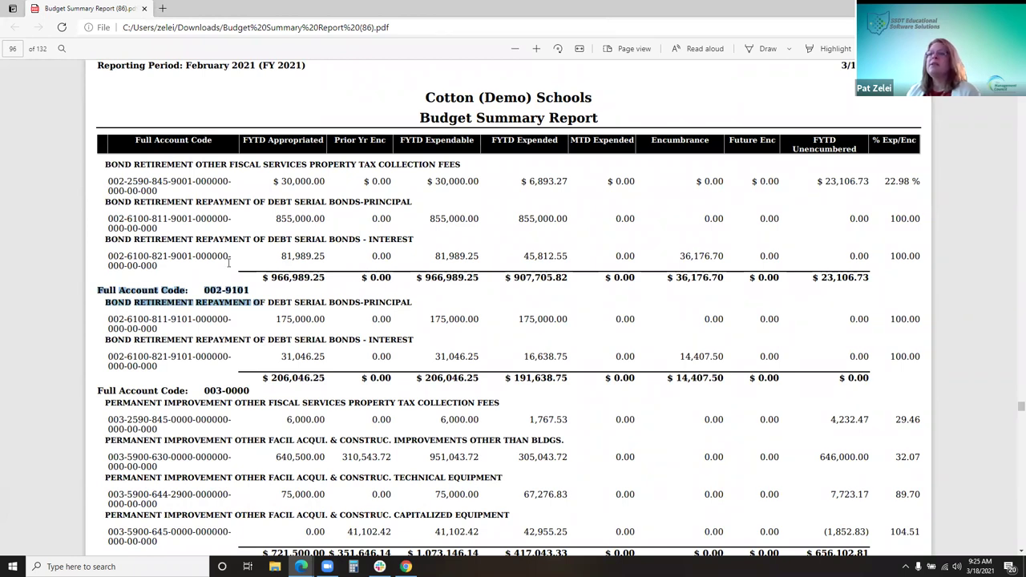
{"action": "left_click_drag", "start_coordinate": [326, 277], "coordinate": [262, 278]}
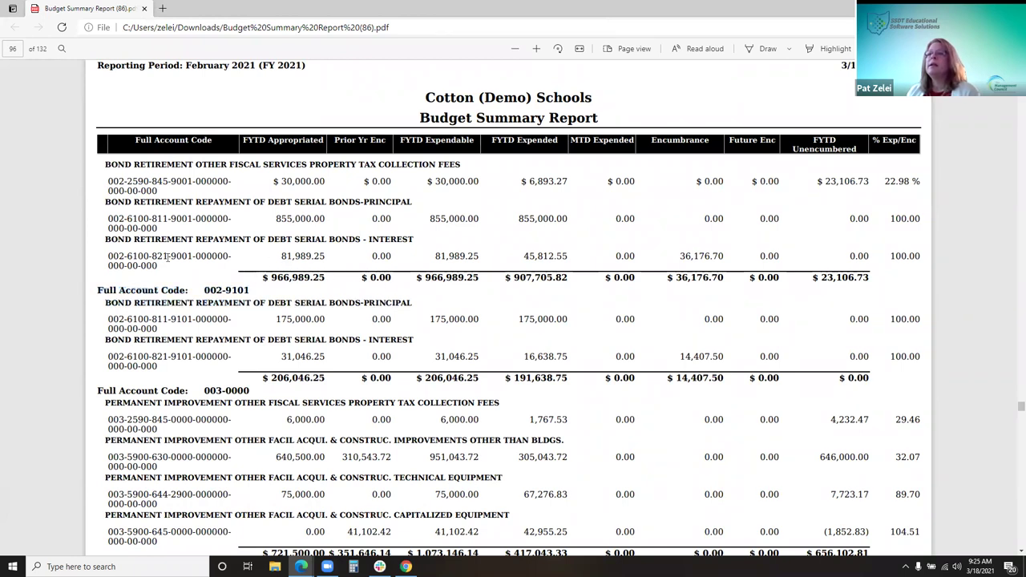
{"action": "key", "text": "ctrl+c"}
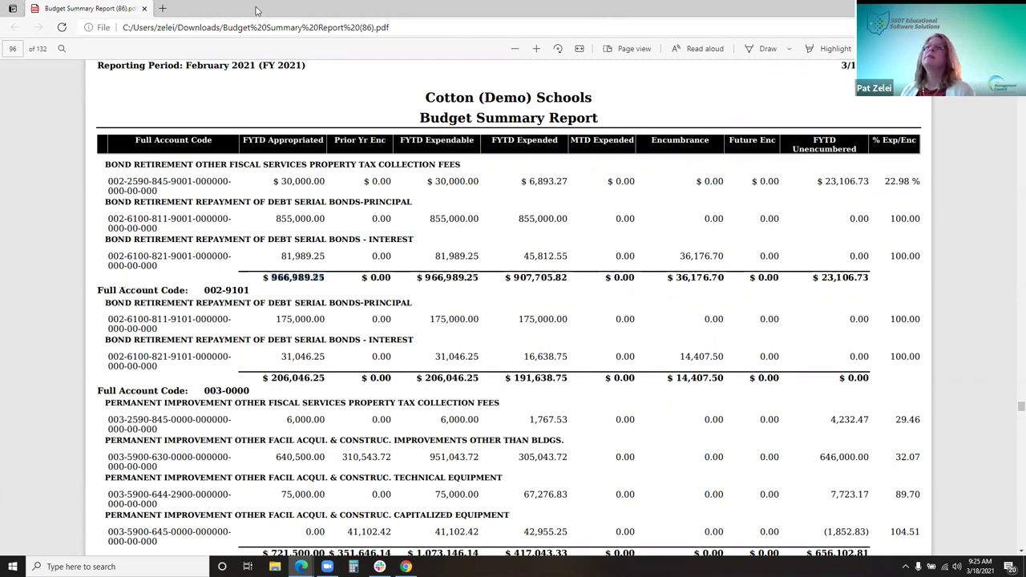
{"action": "double_click", "coordinate": [255, 9]}
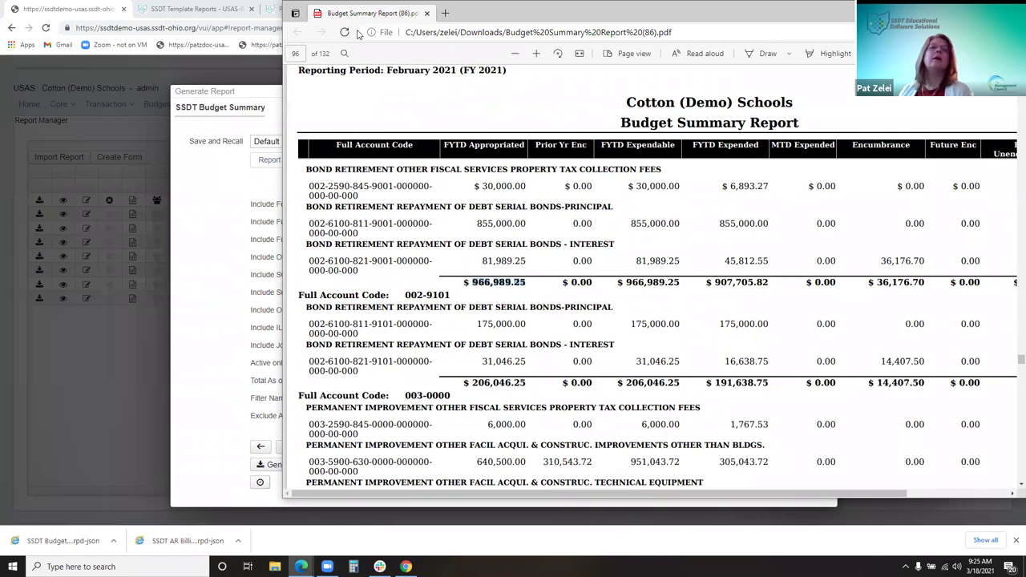
{"action": "left_click", "coordinate": [207, 381]}
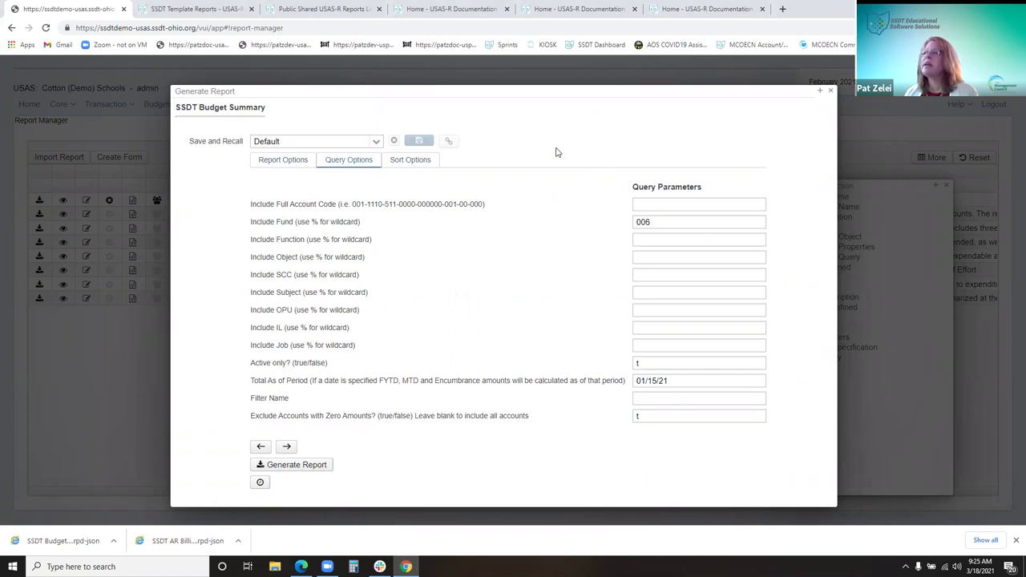
On Sort Options, drag Object One Digit Level into the selected sort properties
{"action": "left_click", "coordinate": [419, 160]}
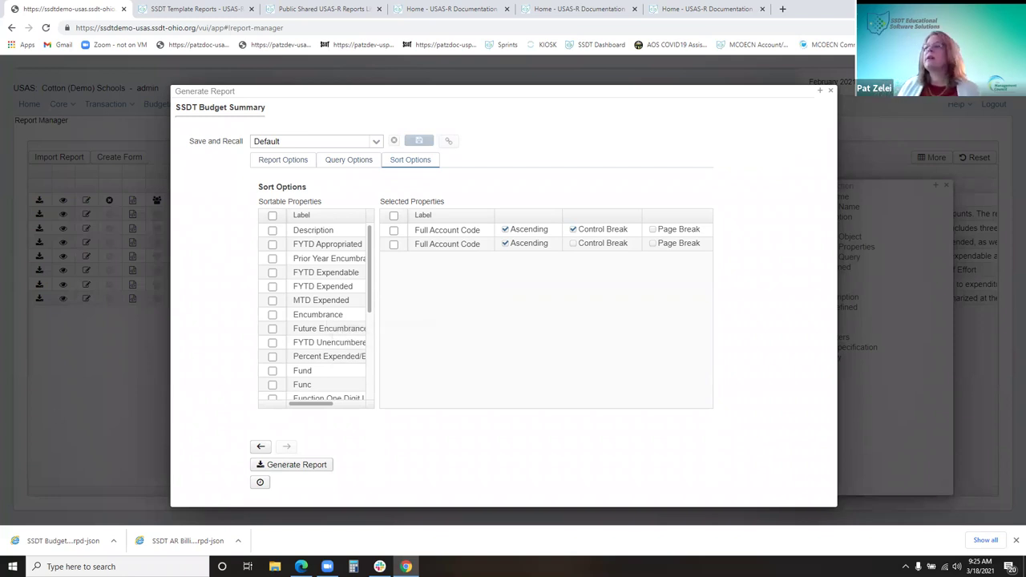
{"action": "scroll", "coordinate": [320, 304], "scroll_direction": "down", "scroll_amount": 3}
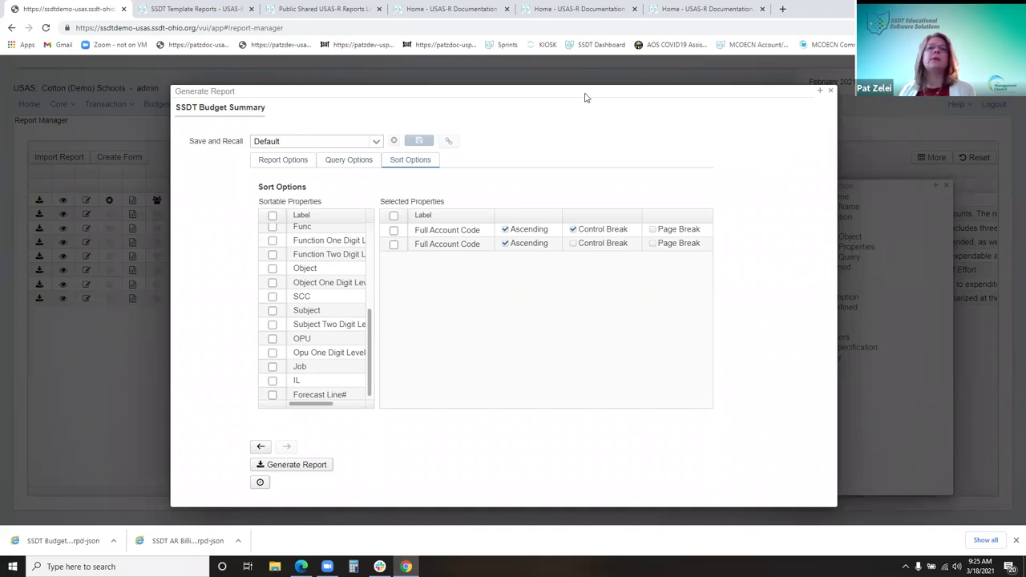
{"action": "left_click", "coordinate": [331, 284]}
{"action": "left_click_drag", "start_coordinate": [331, 285], "coordinate": [492, 243]}
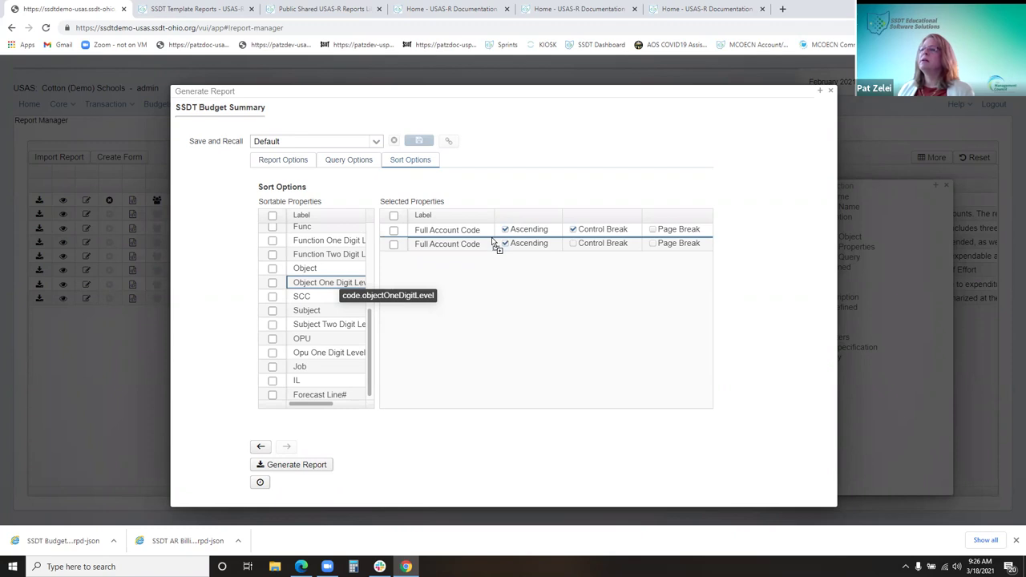
Put Object One Digit Level second with a control break, then generate the fund 006 PDF
{"action": "left_click_drag", "start_coordinate": [493, 241], "coordinate": [472, 261]}
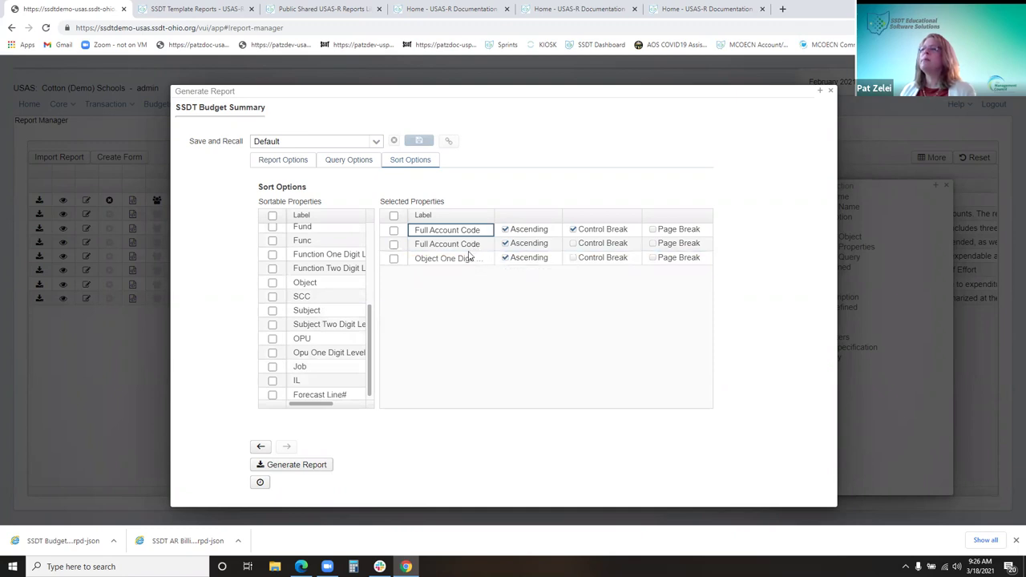
{"action": "left_click_drag", "start_coordinate": [465, 245], "coordinate": [343, 280]}
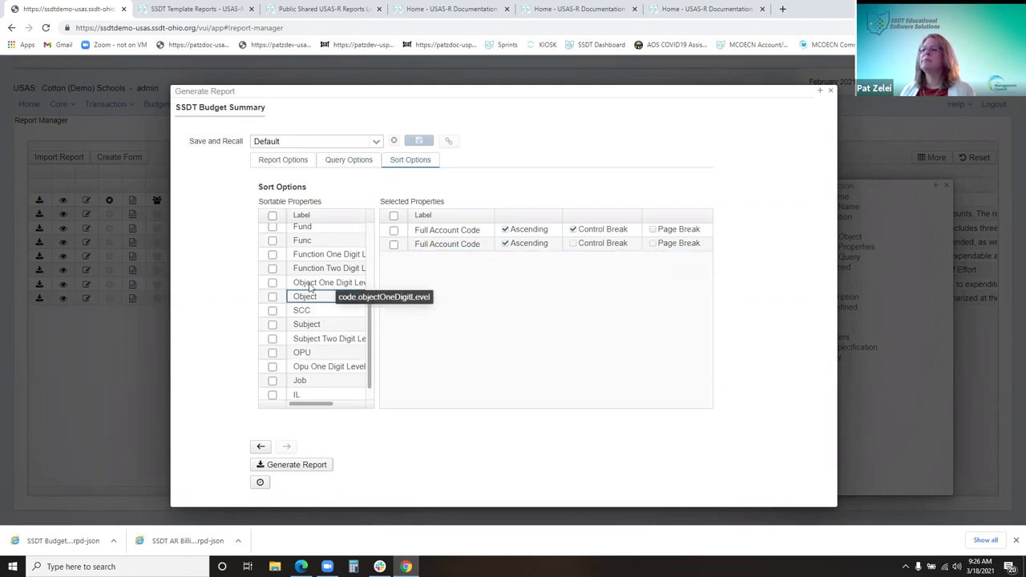
{"action": "mouse_move", "coordinate": [440, 235]}
{"action": "left_mouse_down"}
{"action": "mouse_move", "coordinate": [341, 279]}
{"action": "mouse_move", "coordinate": [320, 309]}
{"action": "mouse_move", "coordinate": [322, 281]}
{"action": "mouse_move", "coordinate": [414, 268]}
{"action": "mouse_move", "coordinate": [446, 245]}
{"action": "mouse_move", "coordinate": [443, 236]}
{"action": "left_mouse_up"}
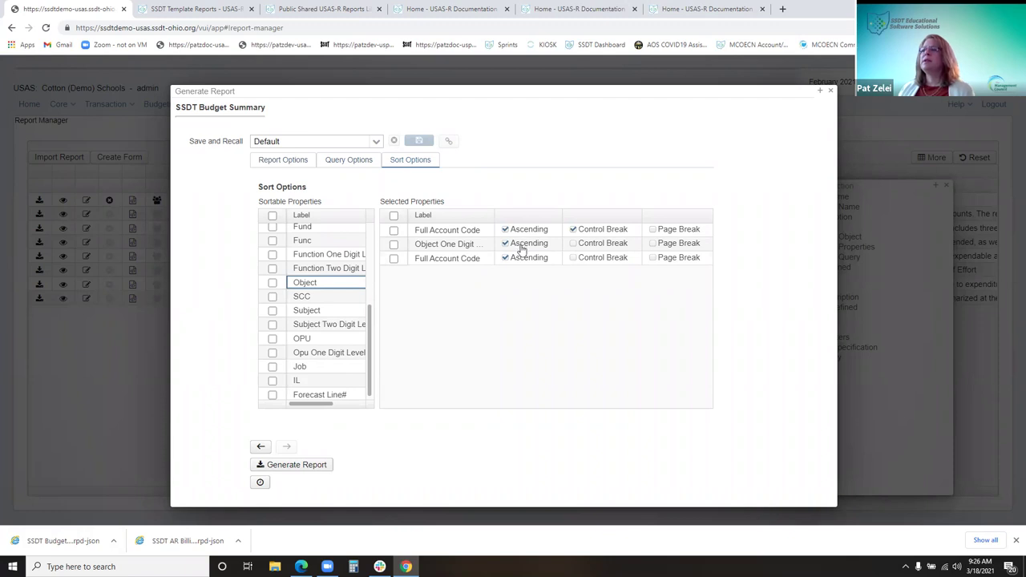
{"action": "left_click", "coordinate": [585, 247]}
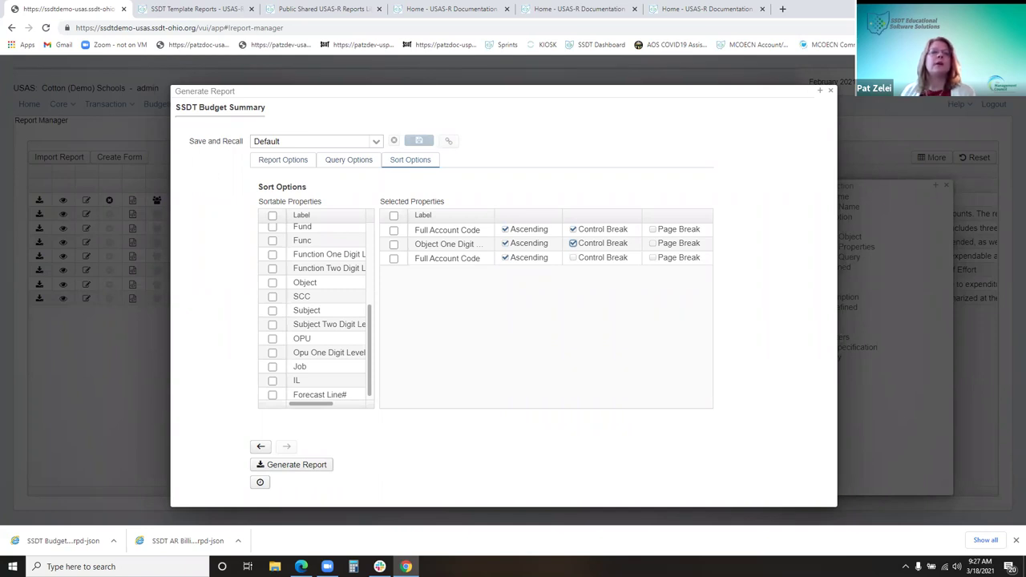
{"action": "left_click", "coordinate": [351, 163]}
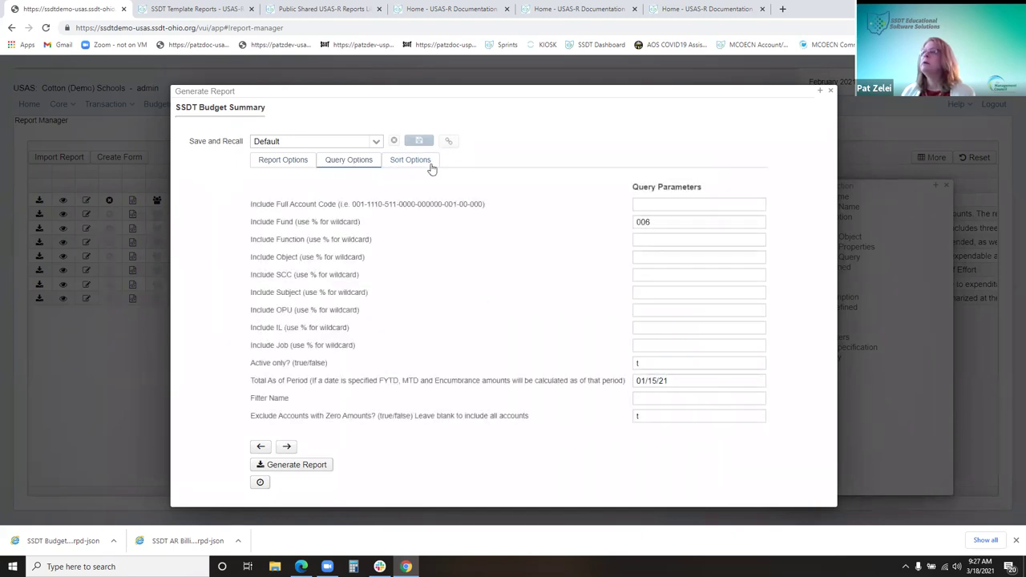
{"action": "left_click", "coordinate": [321, 467]}
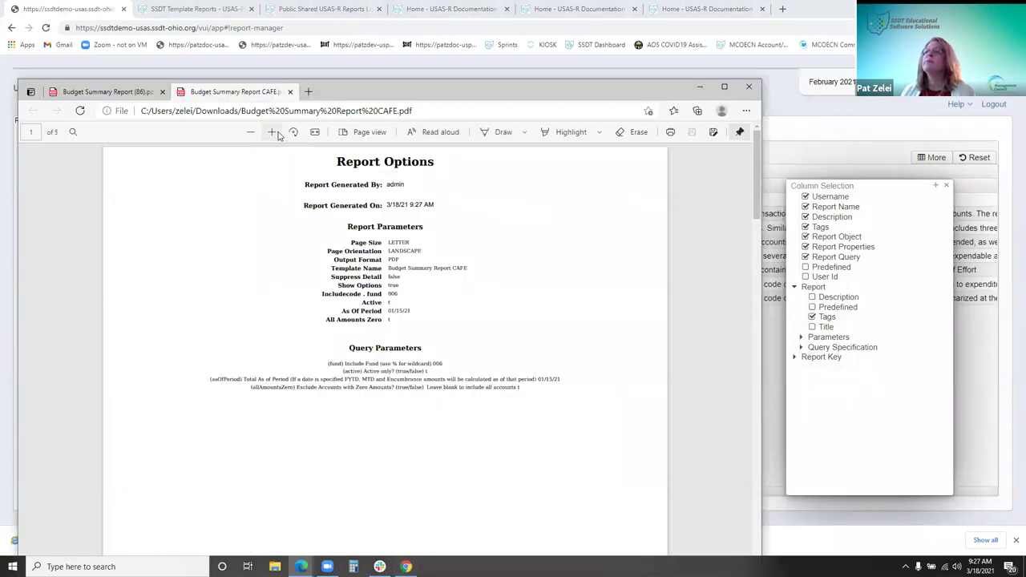
Maximize the PDF and scroll to the 006-0000 account code break
{"action": "left_click", "coordinate": [726, 87]}
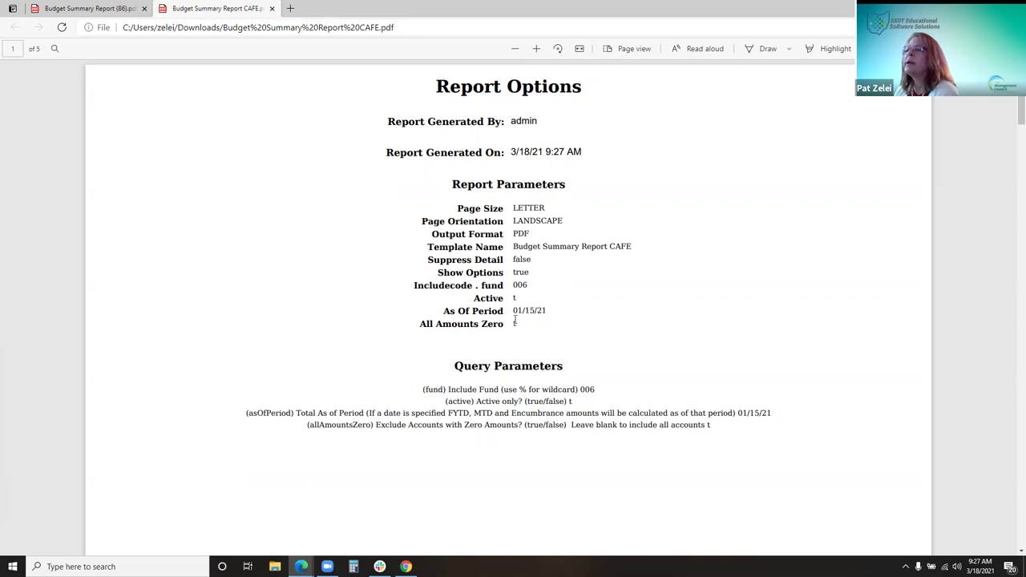
{"action": "scroll", "coordinate": [586, 324], "scroll_direction": "down", "scroll_amount": 1}
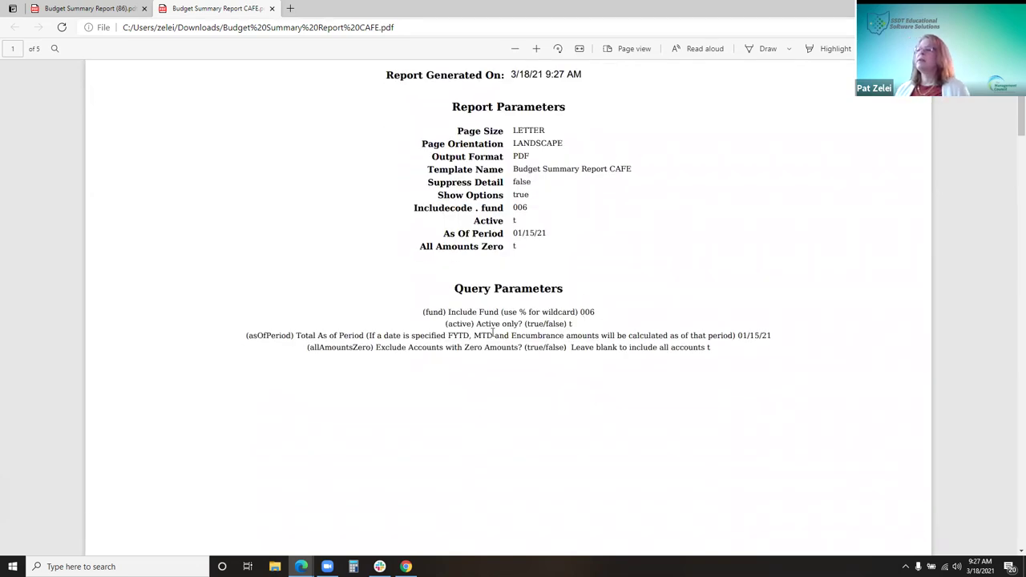
{"action": "scroll", "coordinate": [422, 376], "scroll_direction": "down", "scroll_amount": 5}
{"action": "scroll", "coordinate": [424, 365], "scroll_direction": "down", "scroll_amount": 2}
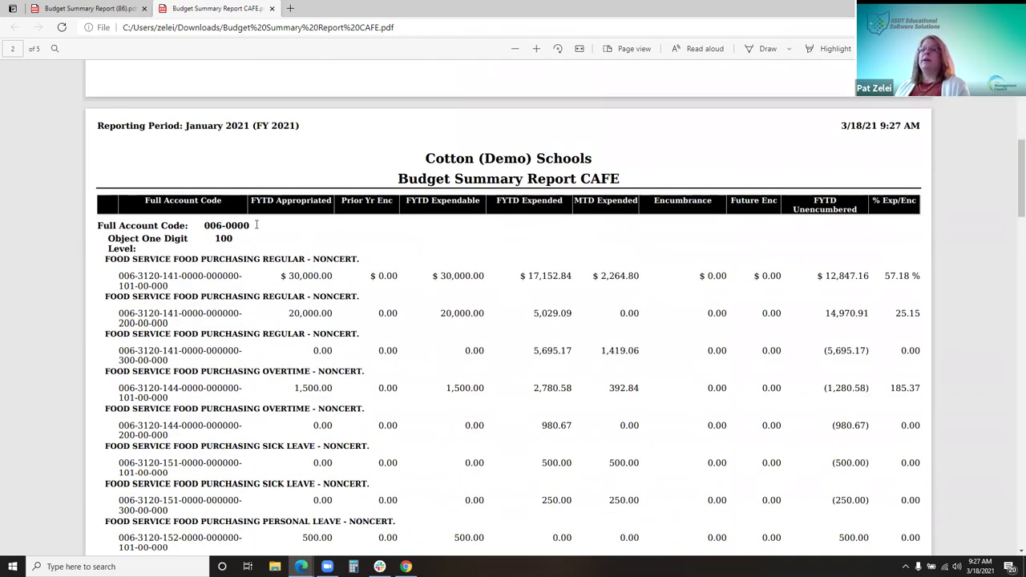
{"action": "left_click_drag", "start_coordinate": [189, 225], "coordinate": [251, 227]}
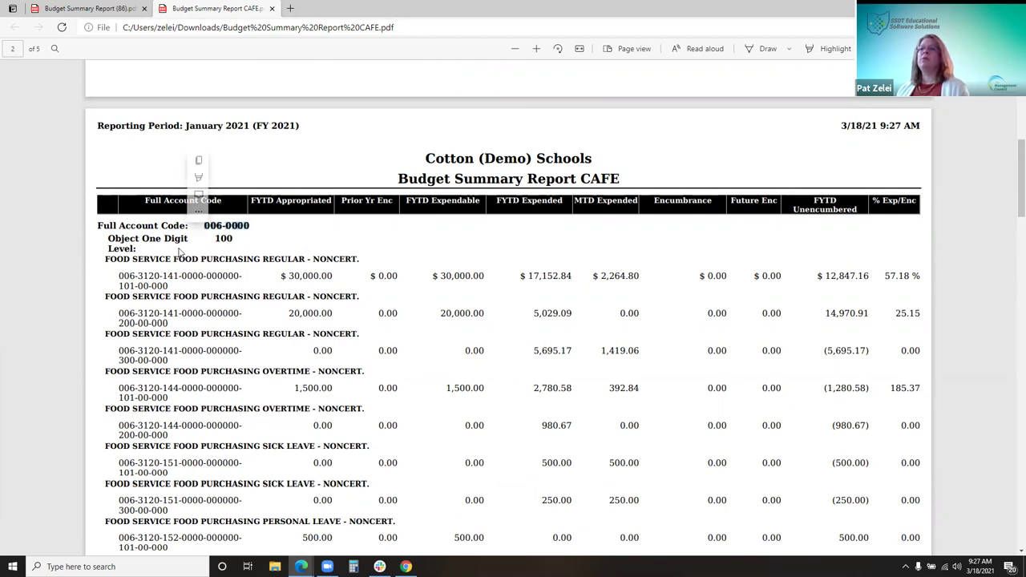
{"action": "scroll", "coordinate": [225, 246], "scroll_direction": "down", "scroll_amount": 2}
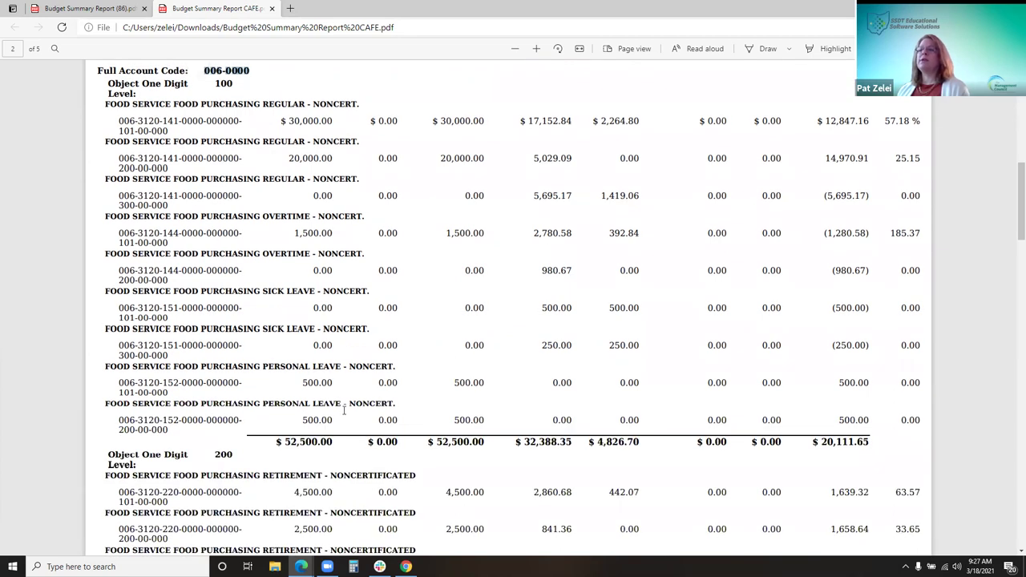
{"action": "left_click", "coordinate": [262, 444]}
Check the 52,500.00 object-level subtotal, scroll the remaining pages, then return to Report Manager
{"action": "double_click", "coordinate": [310, 448]}
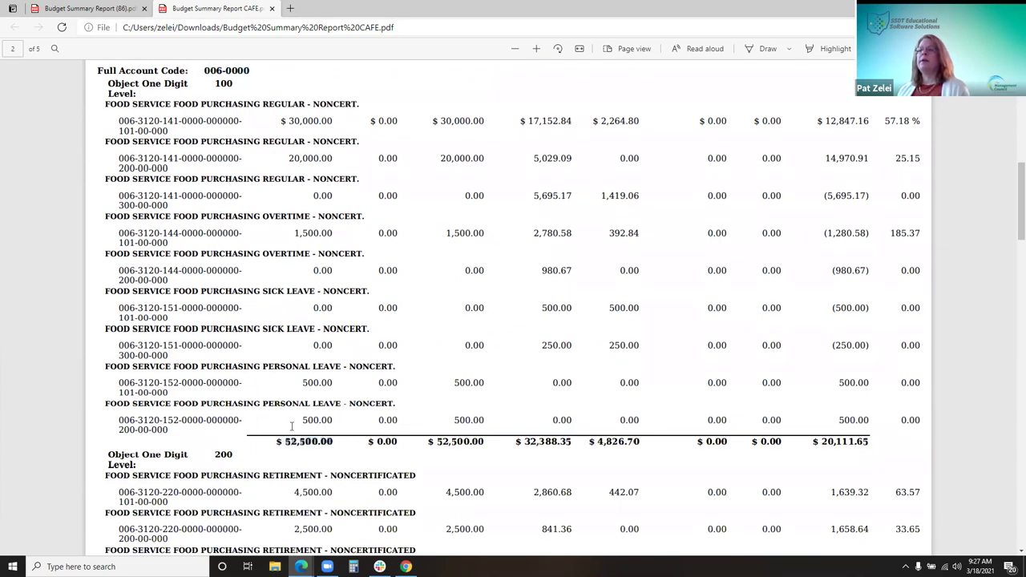
{"action": "scroll", "coordinate": [292, 426], "scroll_direction": "down", "scroll_amount": 4}
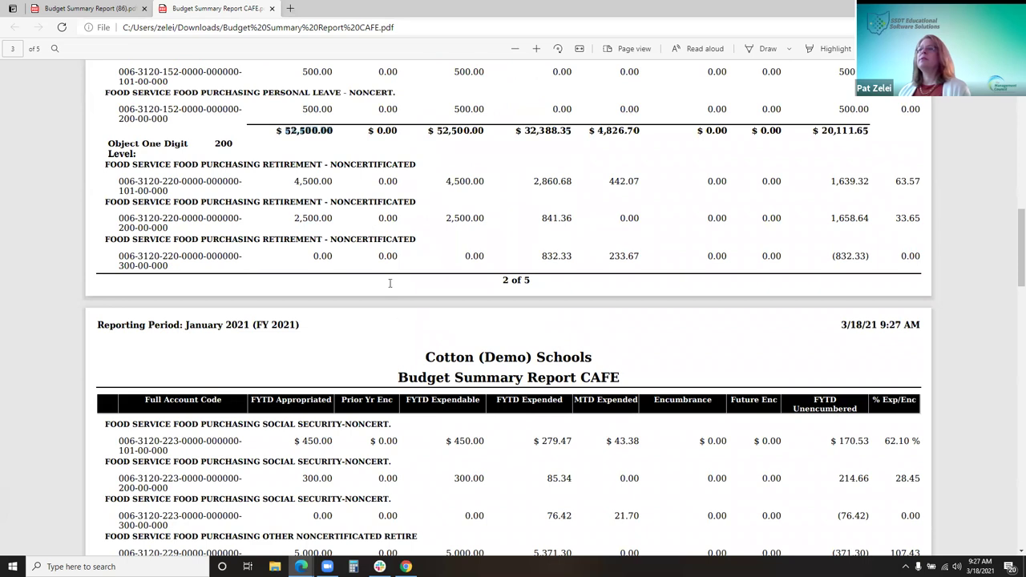
{"action": "scroll", "coordinate": [392, 318], "scroll_direction": "down", "scroll_amount": 4}
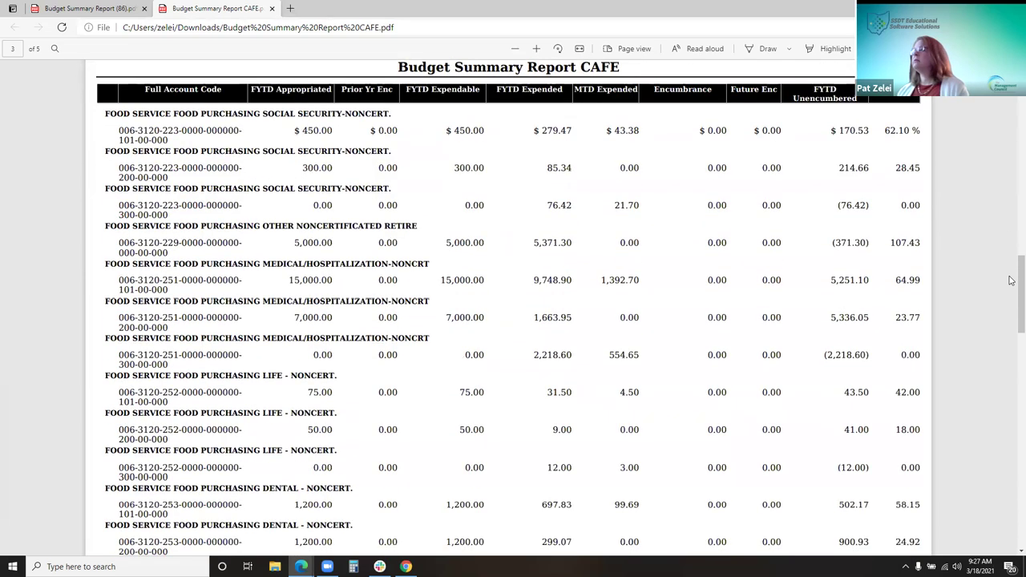
{"action": "scroll", "coordinate": [240, 385], "scroll_direction": "down", "scroll_amount": 6}
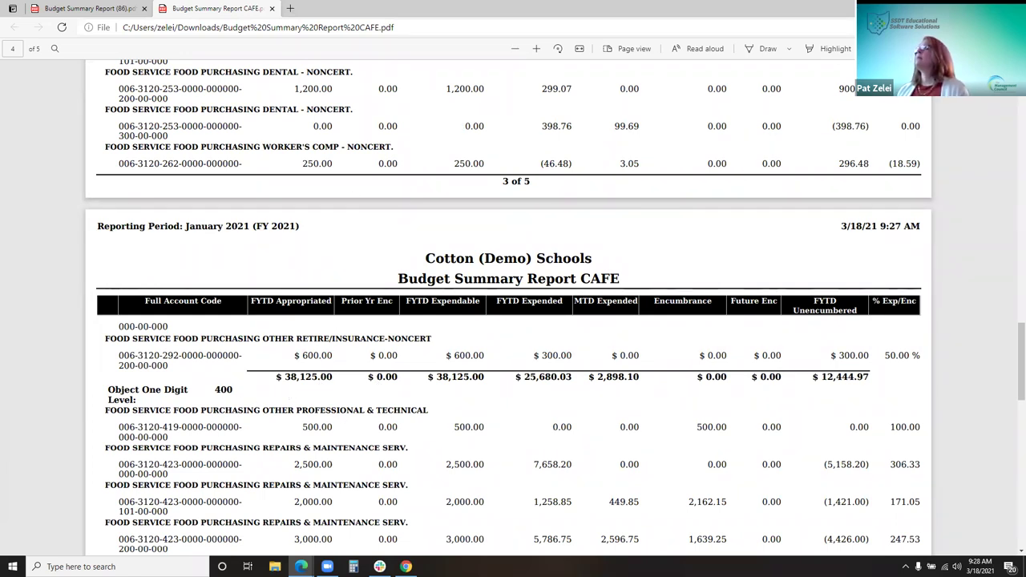
{"action": "key", "text": "alt+Tab"}
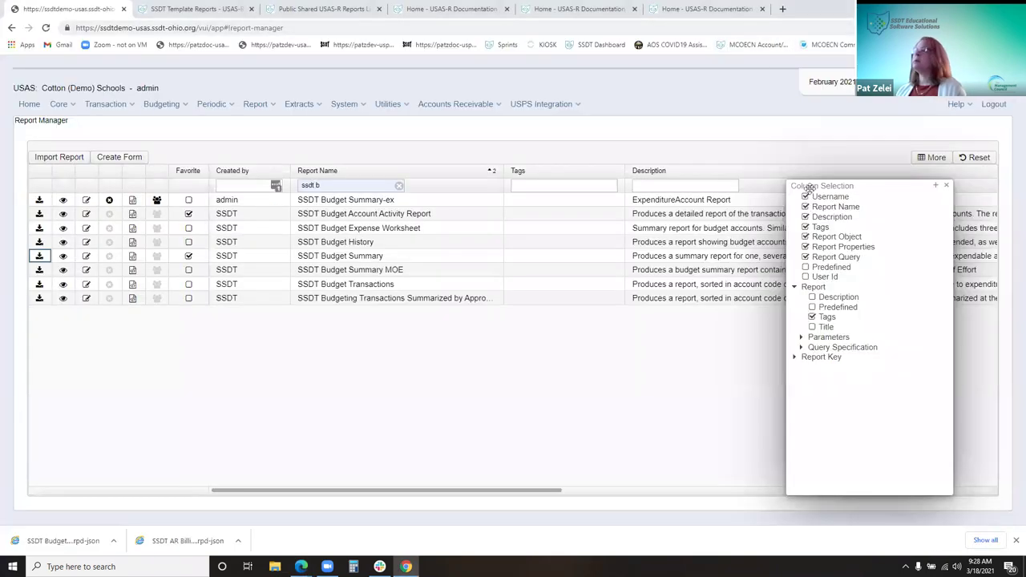
Close the Column Selection panel and return to the Budget Summary Report CAFE PDF in Edge
{"action": "left_click", "coordinate": [947, 186]}
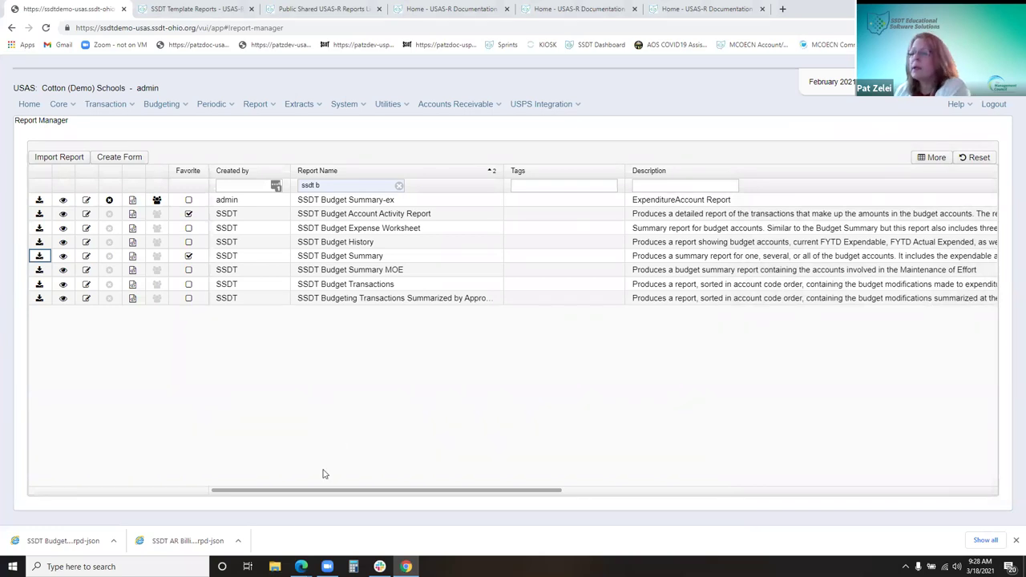
{"action": "mouse_move", "coordinate": [302, 566]}
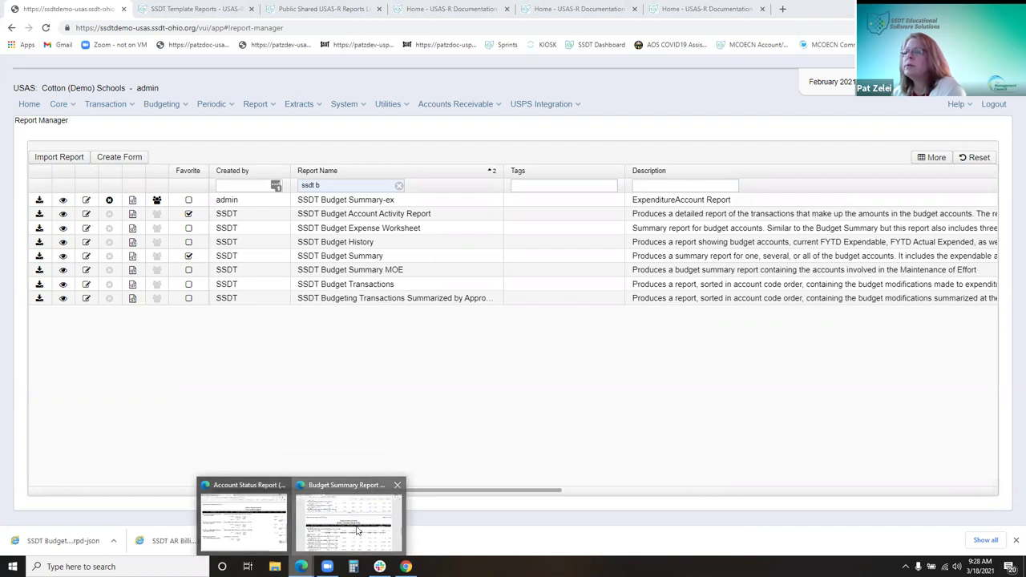
{"action": "left_click", "coordinate": [353, 522]}
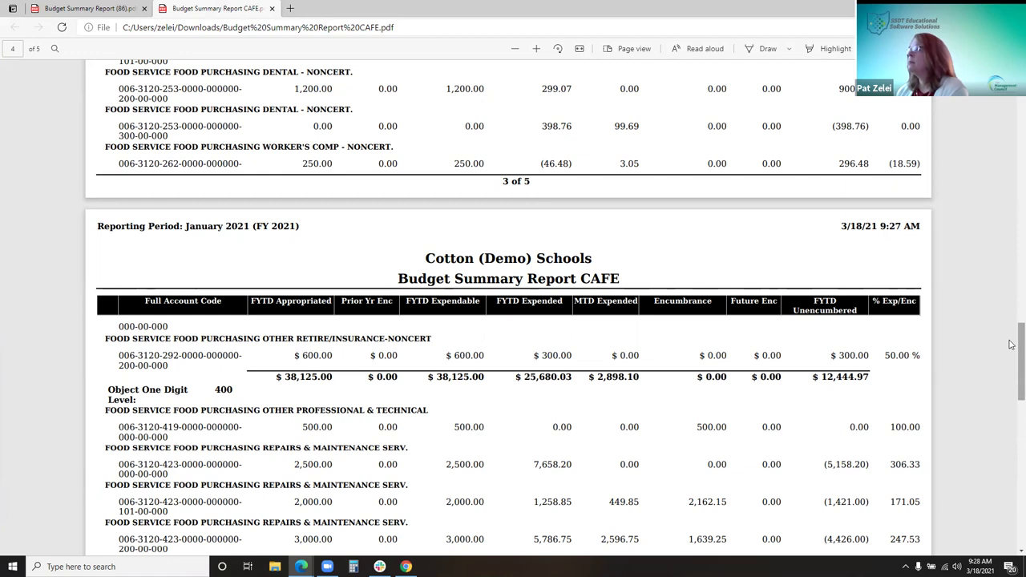
Check page 5's totals row, including the 882.32 FYTD Expended subtotal, then return to Report Manager
{"action": "scroll", "coordinate": [1011, 365], "scroll_direction": "down", "scroll_amount": 1}
{"action": "left_click_drag", "start_coordinate": [1011, 364], "coordinate": [901, 435]}
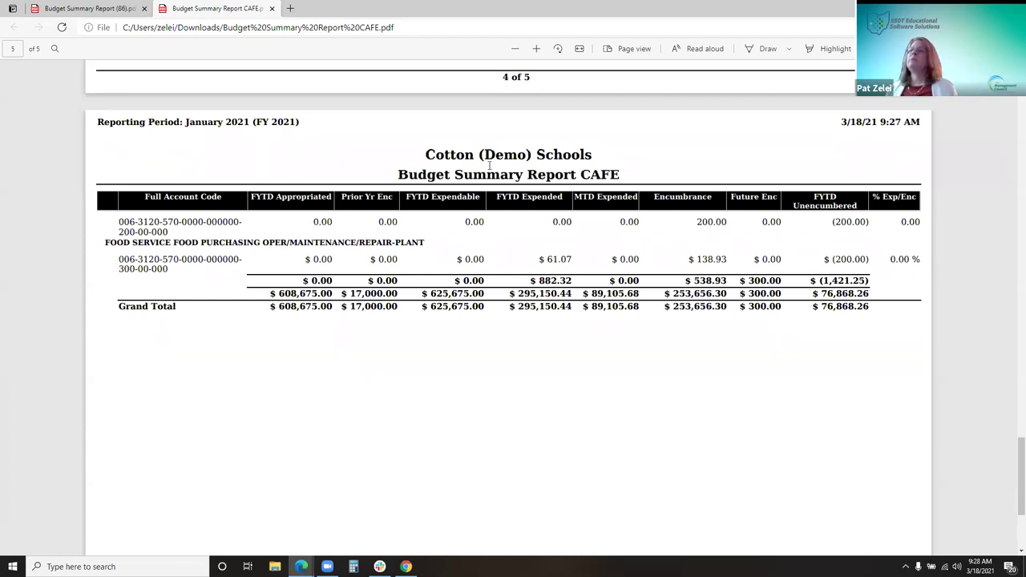
{"action": "scroll", "coordinate": [523, 169], "scroll_direction": "up", "scroll_amount": 1}
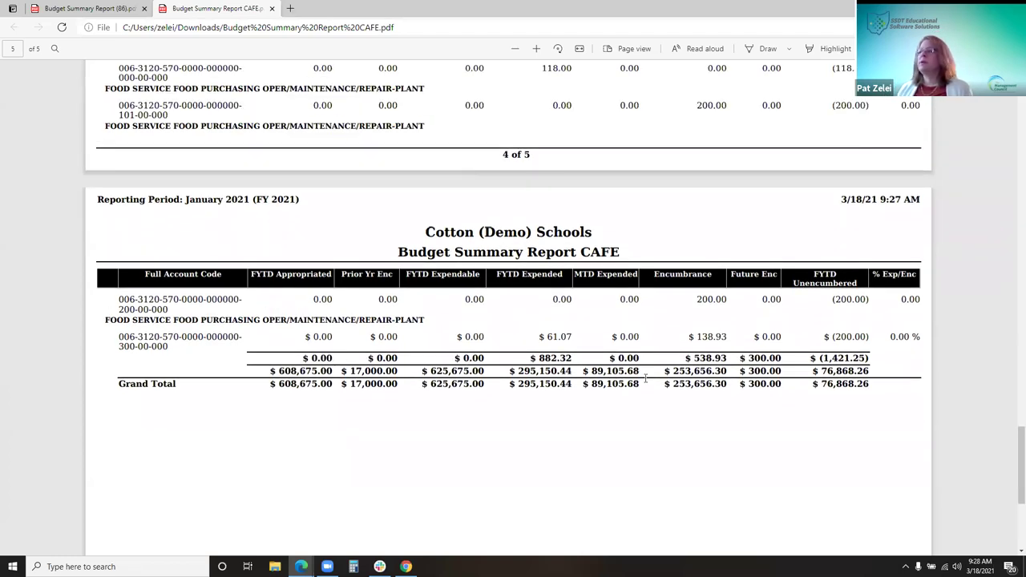
{"action": "left_click_drag", "start_coordinate": [862, 358], "coordinate": [542, 358]}
{"action": "double_click", "coordinate": [547, 358]}
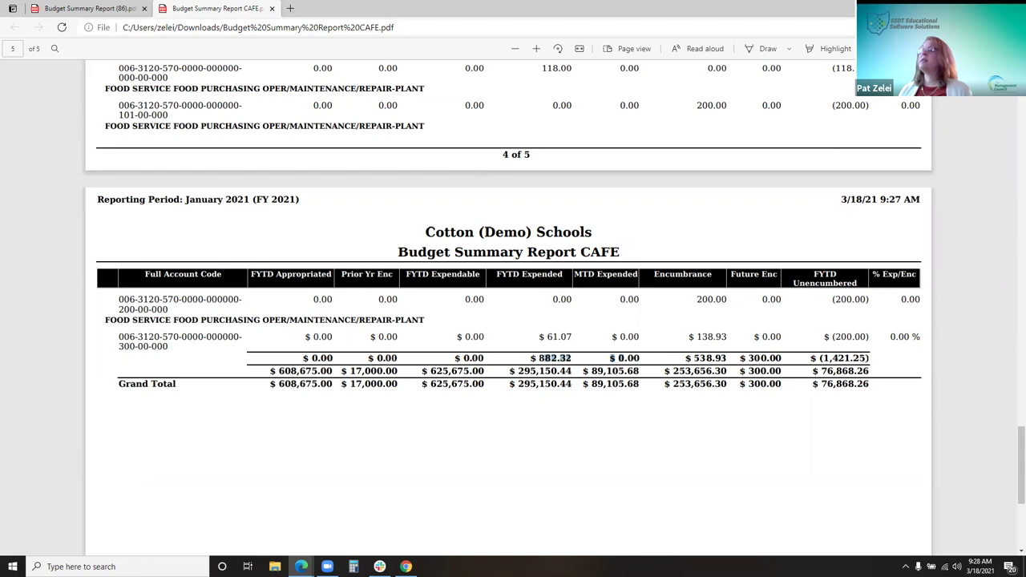
{"action": "key", "text": "alt+Tab"}
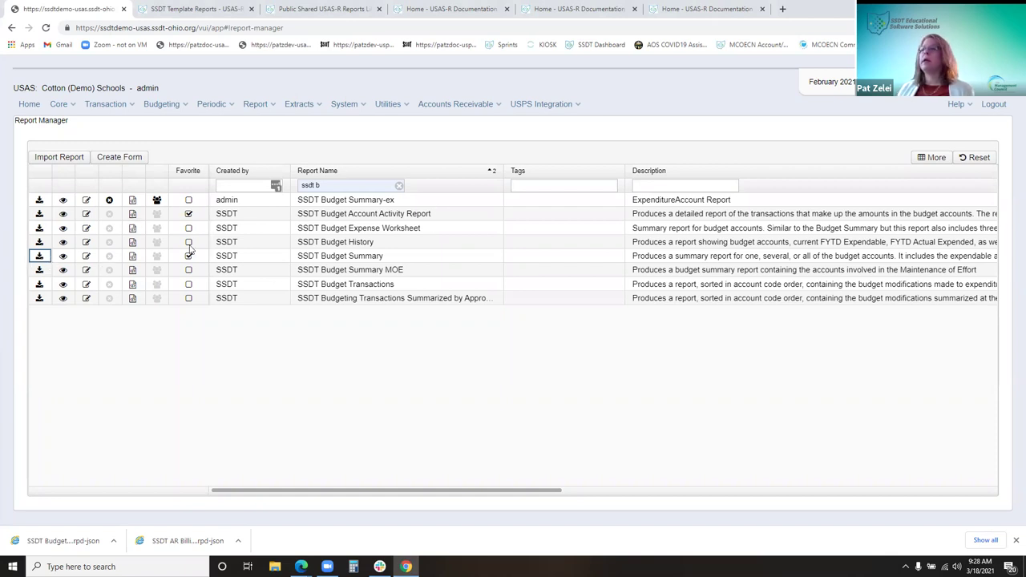
Open the SSDT Budget Summary report with its Most Recent saved settings
{"action": "left_click", "coordinate": [40, 257]}
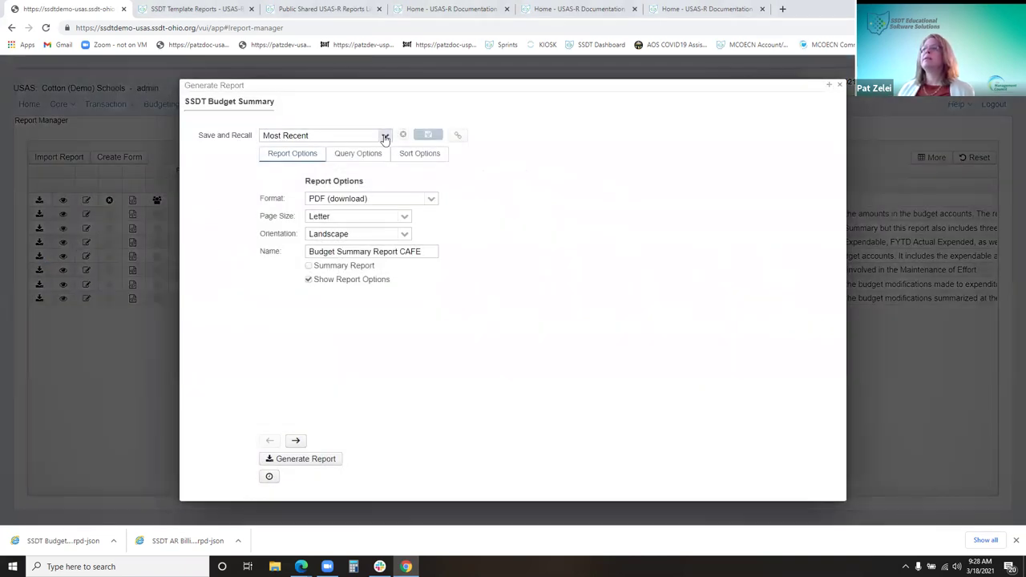
{"action": "left_click", "coordinate": [385, 136]}
{"action": "left_click", "coordinate": [344, 173]}
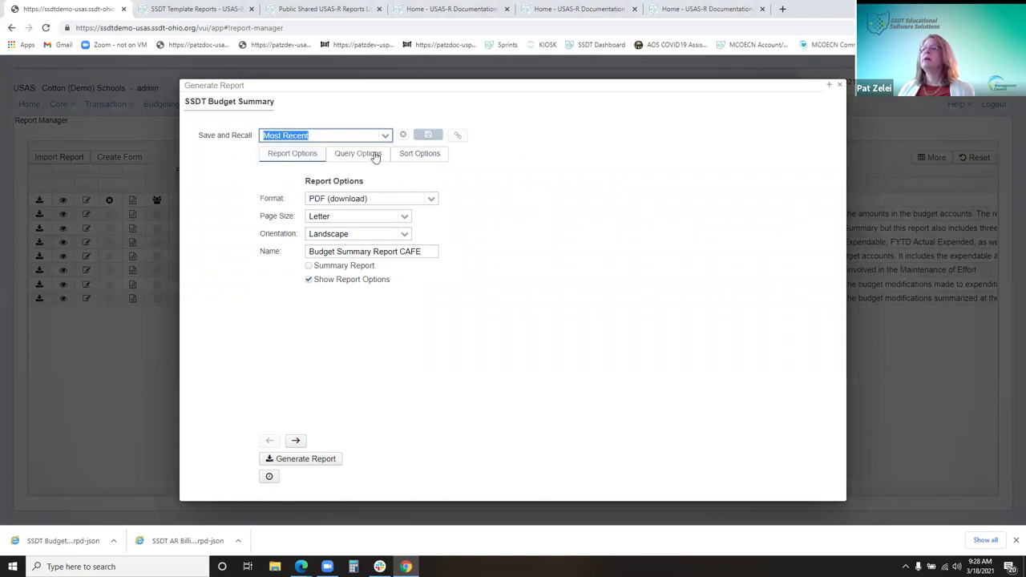
Review the recalled sort options and Fund 006 query parameters, then reopen the saved settings list
{"action": "left_click", "coordinate": [418, 154]}
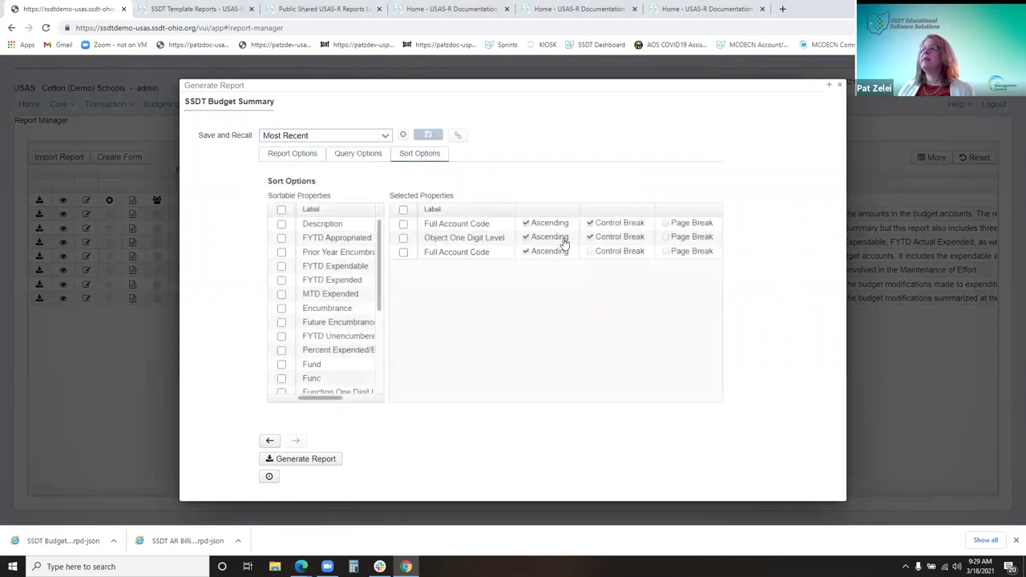
{"action": "left_click", "coordinate": [365, 155]}
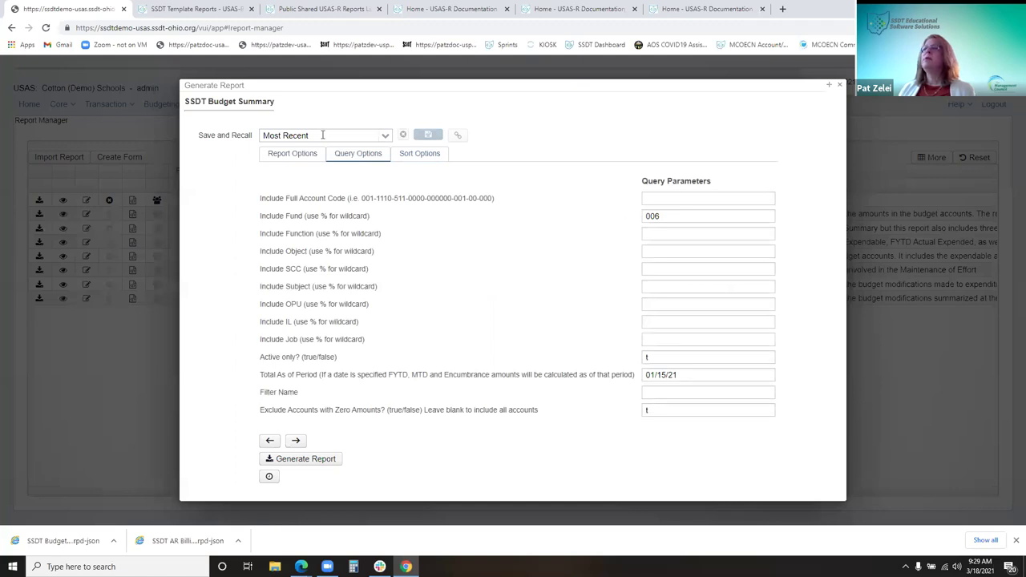
{"action": "left_click", "coordinate": [384, 136]}
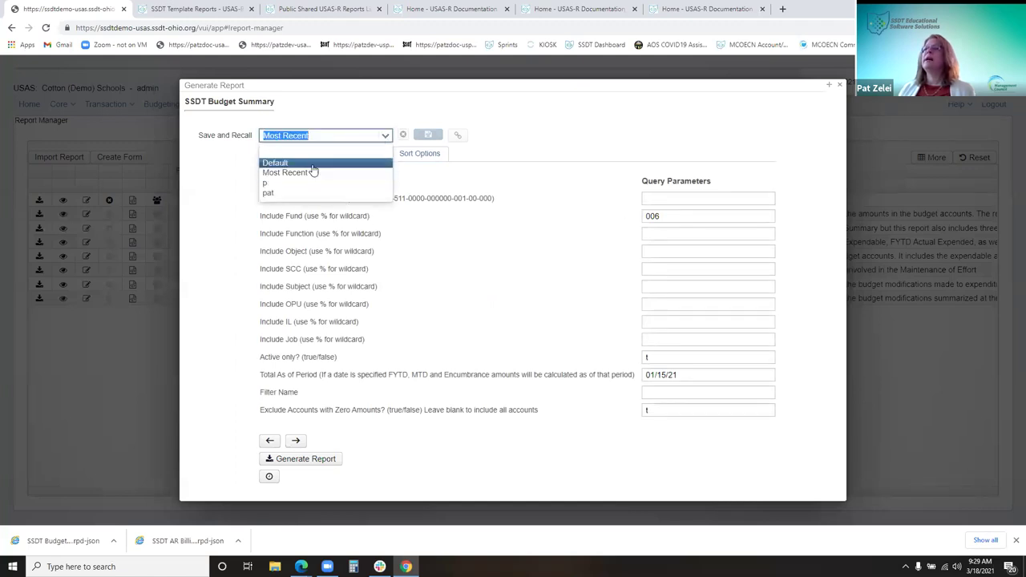
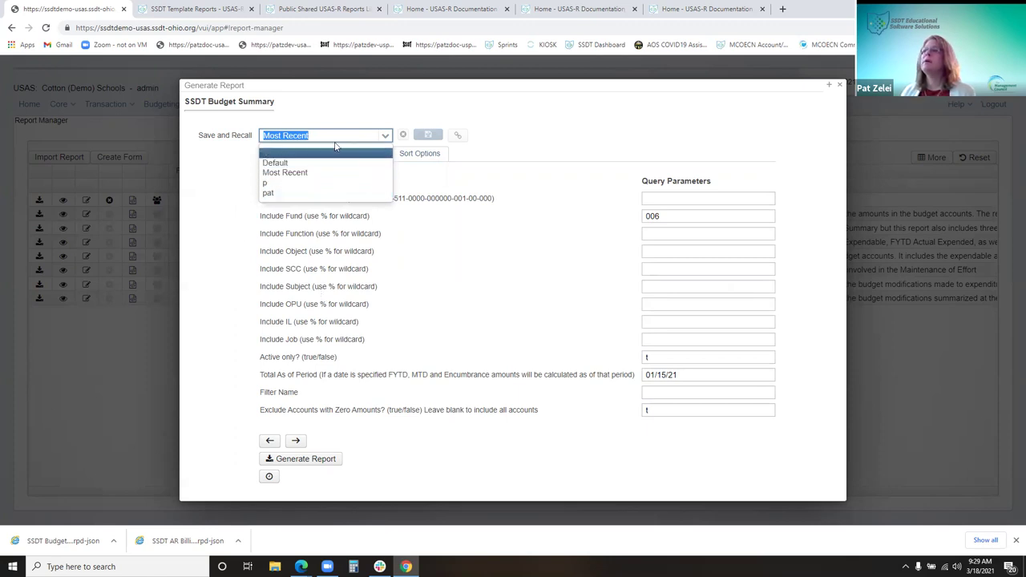
Save the Budget Summary settings (fund 006, period 01/15/21) as 'Budget Summ for CAFE'
{"action": "left_click", "coordinate": [385, 136]}
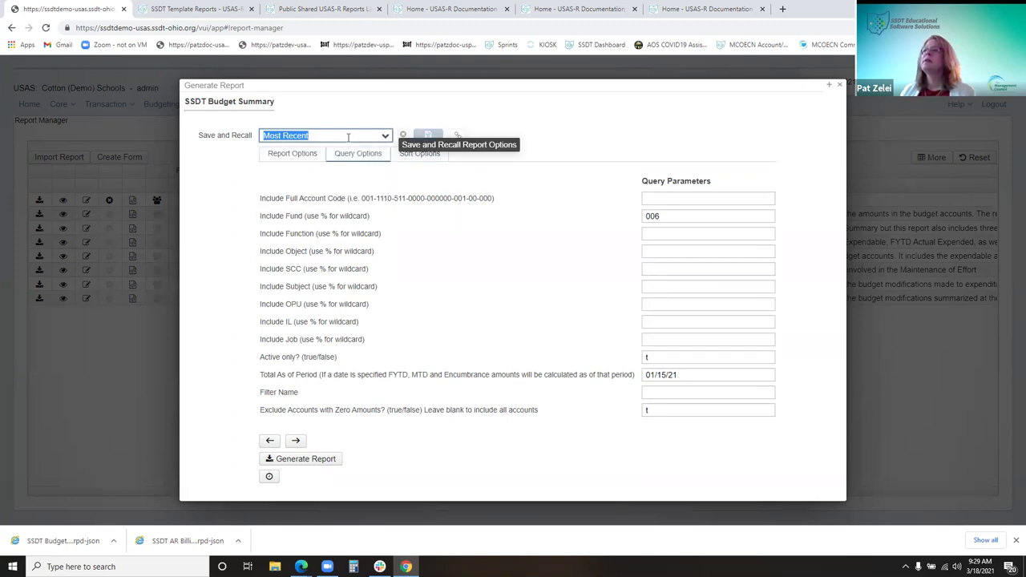
{"action": "left_click", "coordinate": [385, 136]}
{"action": "left_click", "coordinate": [309, 153]}
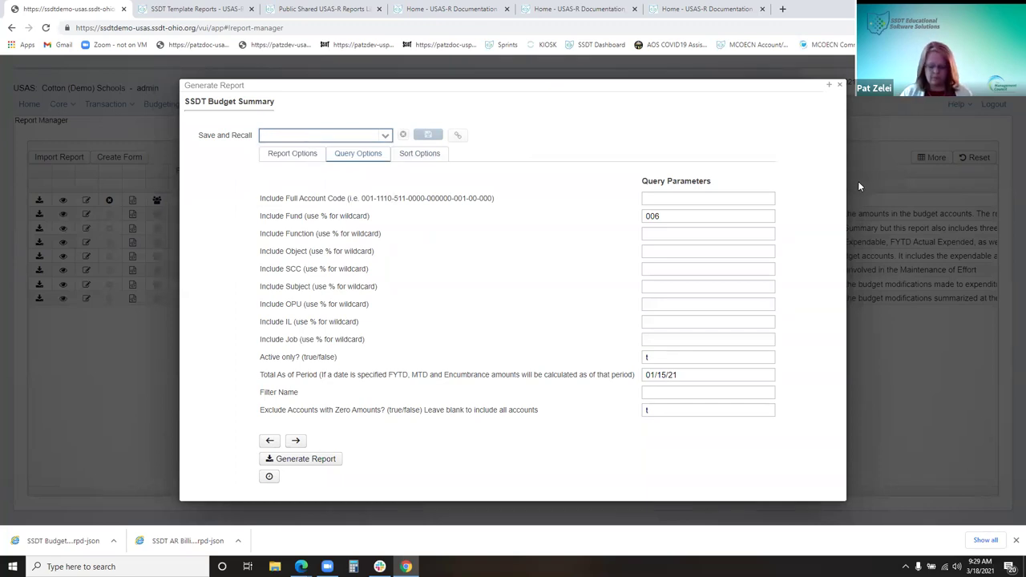
{"action": "type", "text": "Budget"}
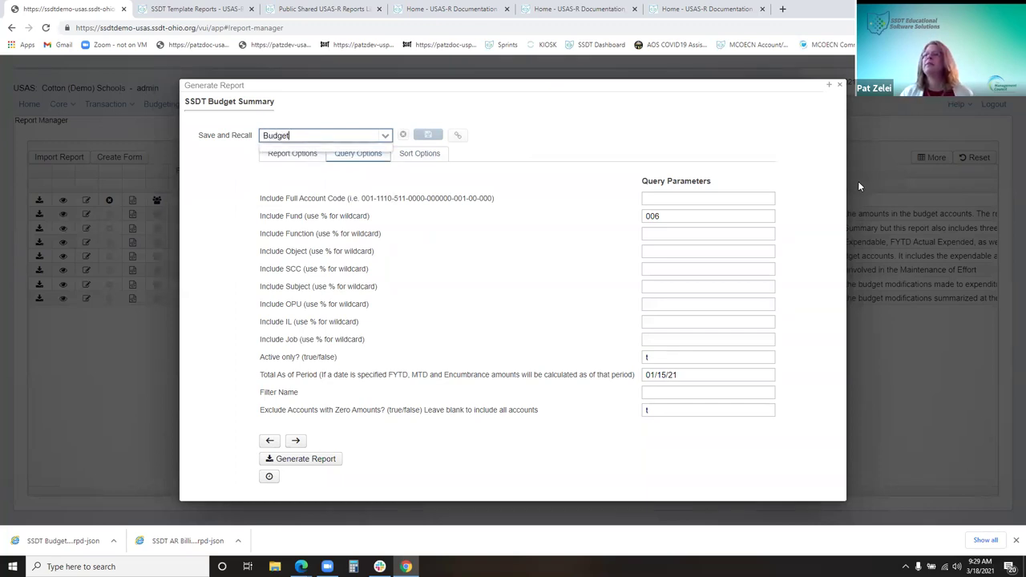
{"action": "type", "text": " Summ for CAFE"}
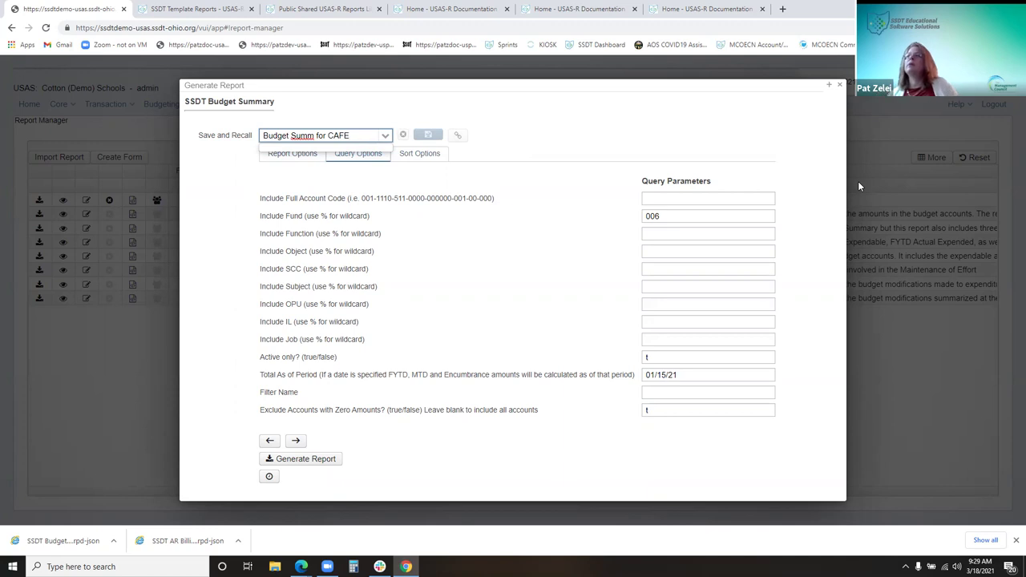
{"action": "key", "text": "Tab"}
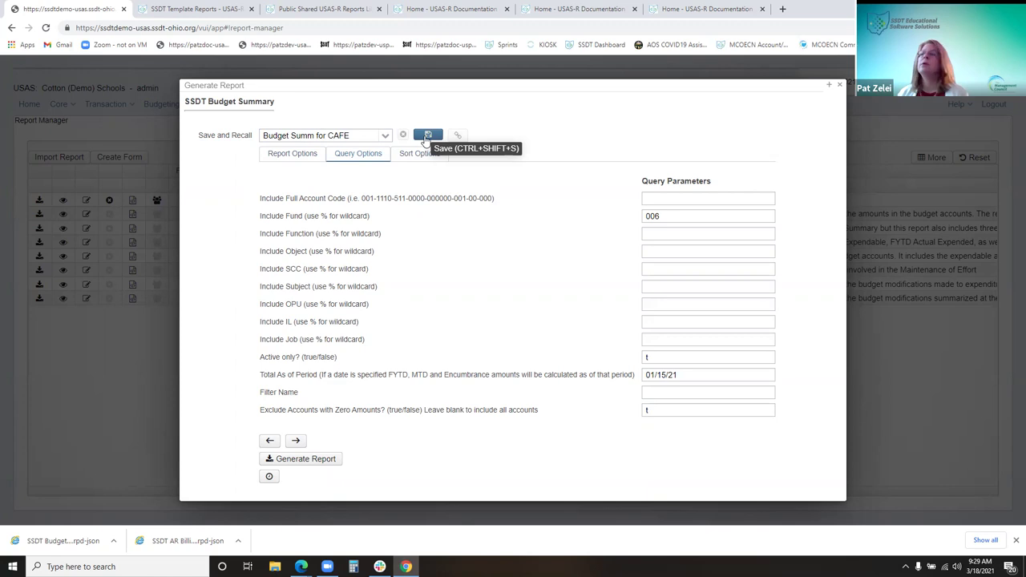
{"action": "left_click", "coordinate": [426, 136]}
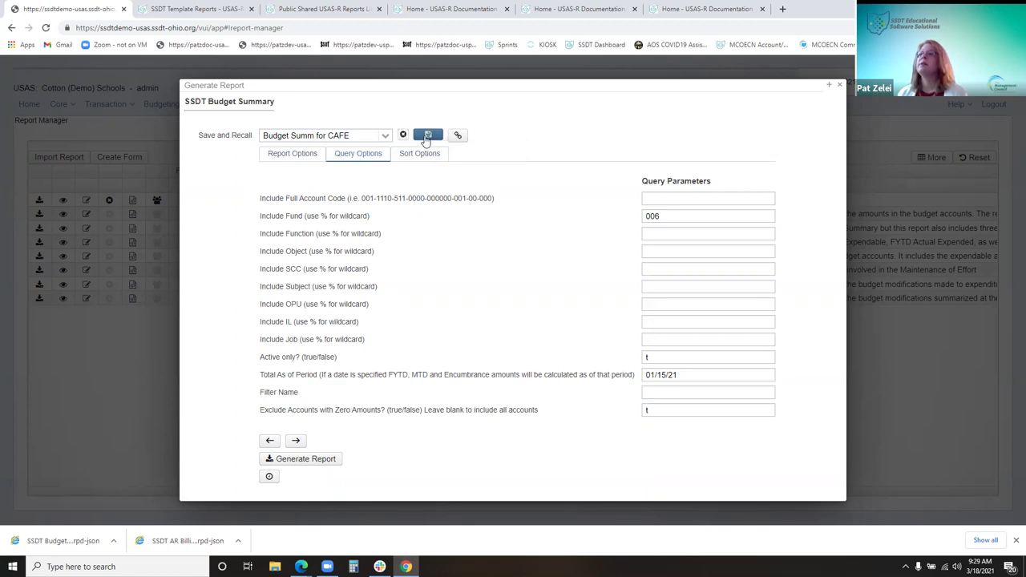
{"action": "left_click", "coordinate": [384, 136]}
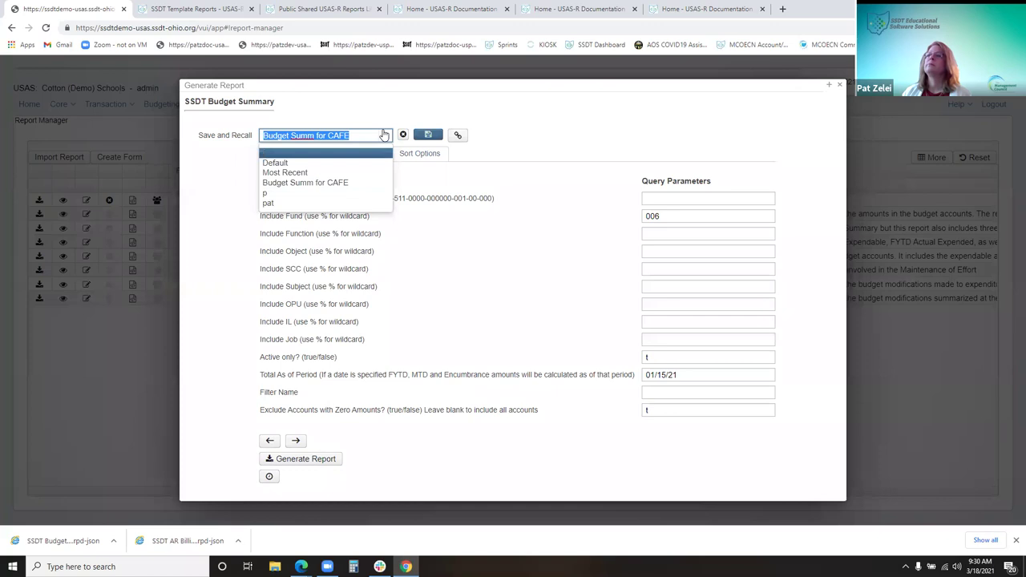
Delete the saved report settings named 'p' and confirm the deletion
{"action": "left_click", "coordinate": [295, 194]}
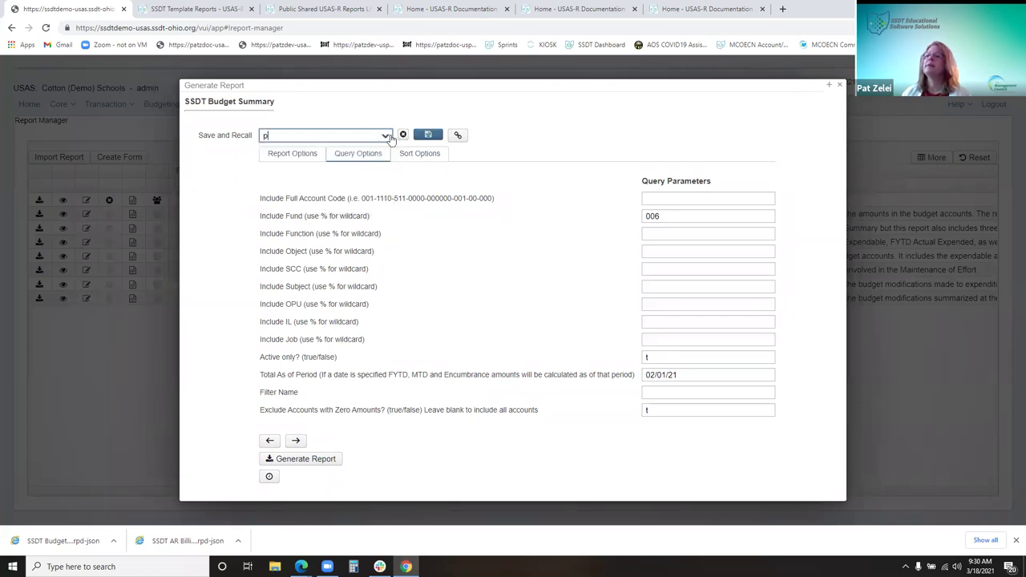
{"action": "left_click", "coordinate": [385, 137]}
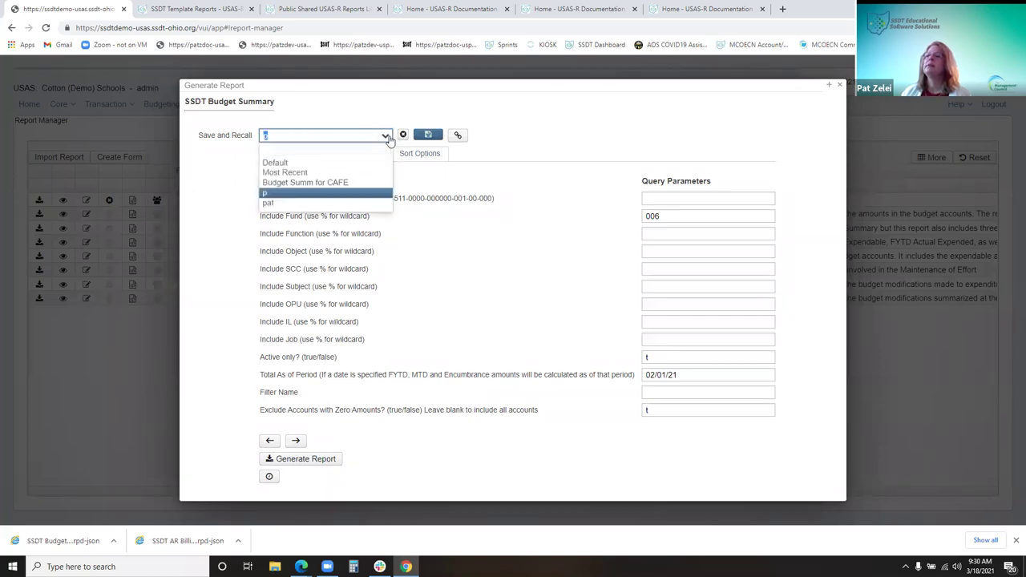
{"action": "left_click", "coordinate": [311, 195]}
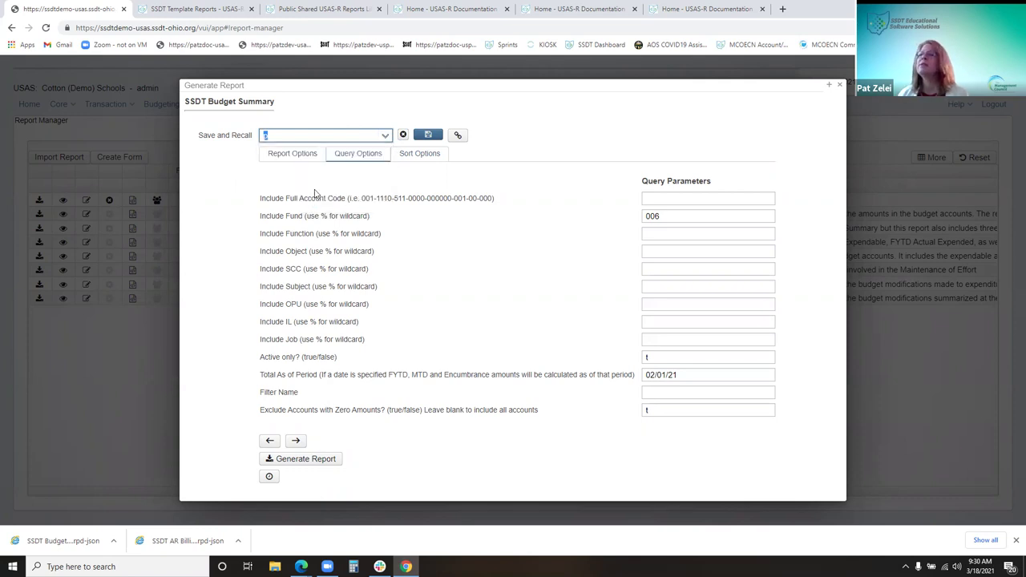
{"action": "left_click", "coordinate": [403, 136]}
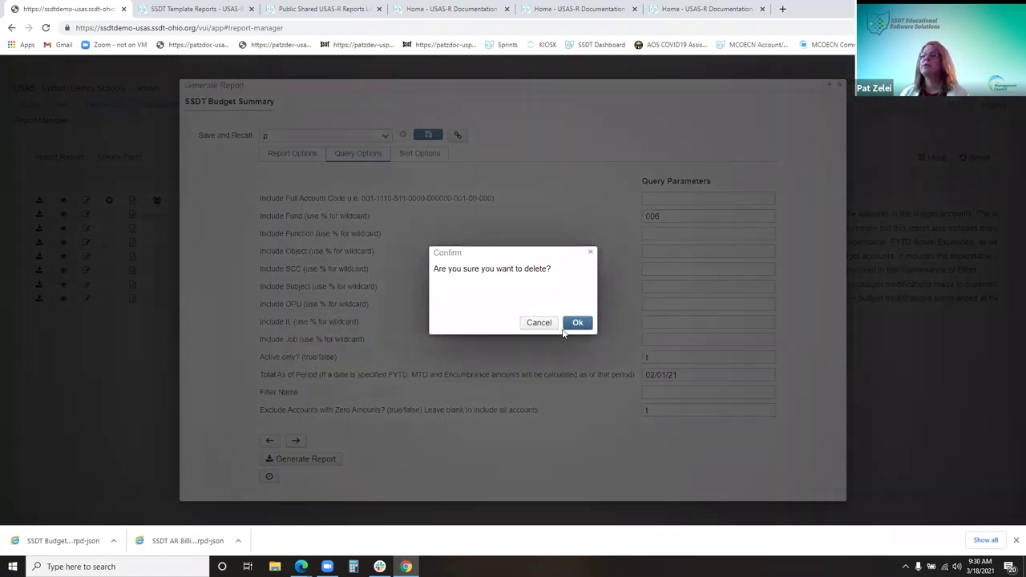
{"action": "left_click", "coordinate": [571, 323]}
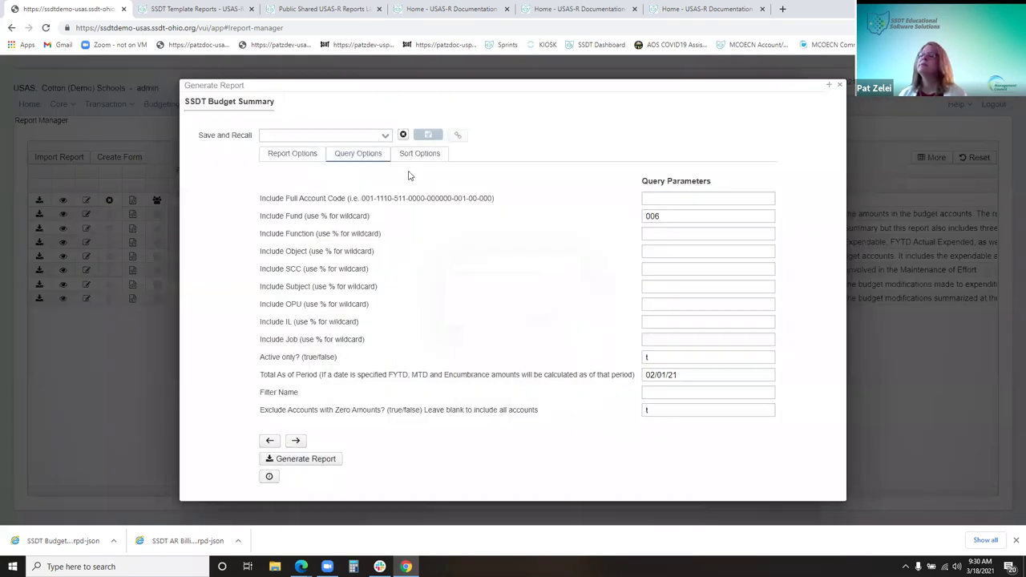
Recall 'Budget Summ for CAFE', switching the period back to 01/15/21
{"action": "left_click", "coordinate": [385, 135]}
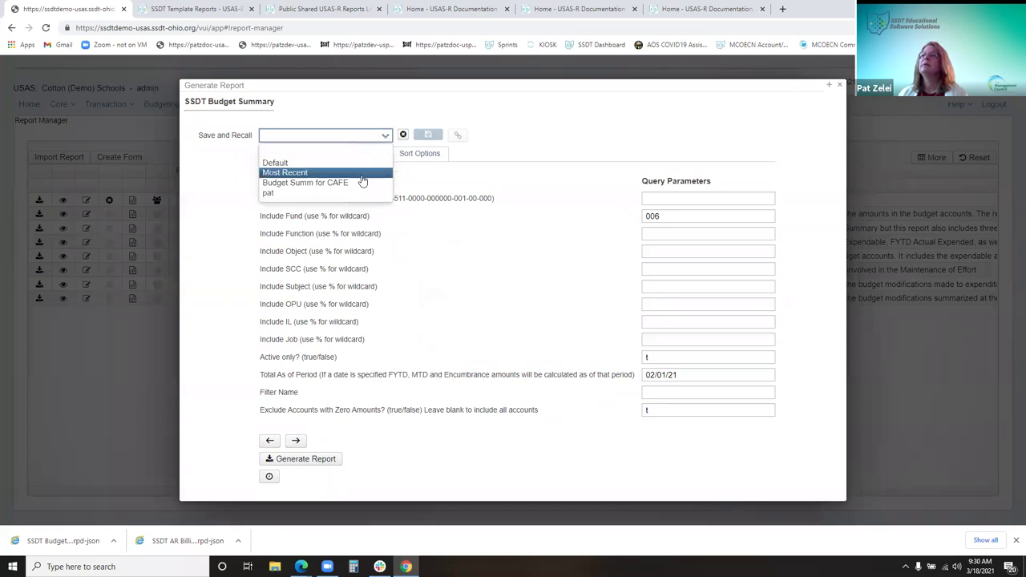
{"action": "left_click", "coordinate": [343, 138]}
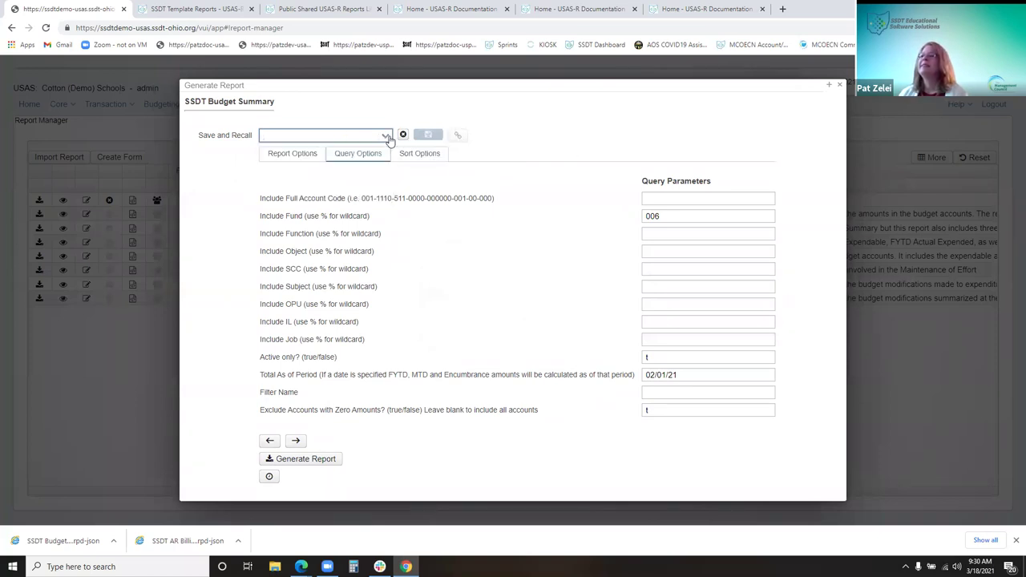
{"action": "left_click", "coordinate": [378, 136]}
{"action": "left_click", "coordinate": [348, 175]}
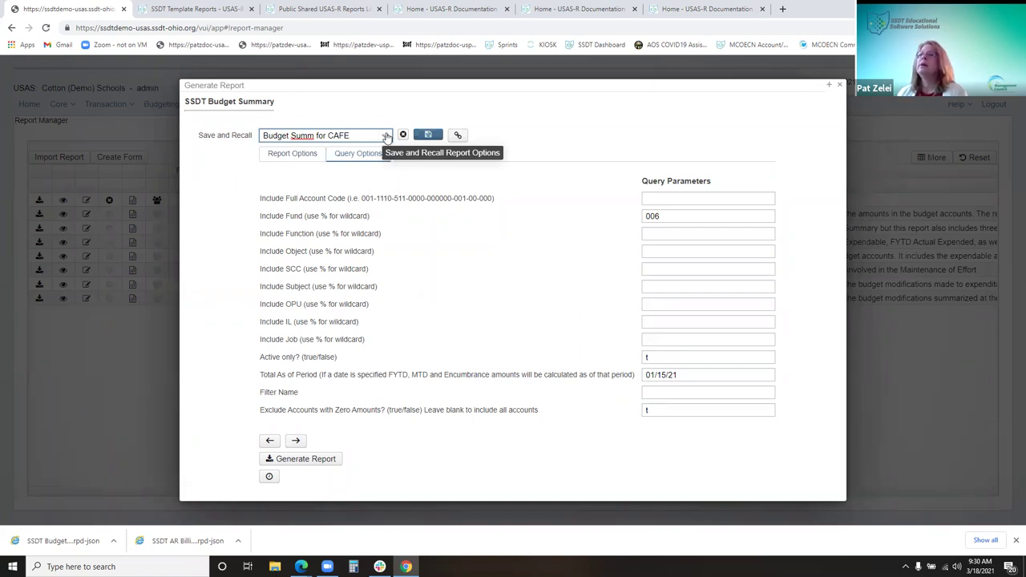
Recall 'Budget Summ for CAFE' and view its direct link with and without parameters
{"action": "left_click", "coordinate": [386, 135]}
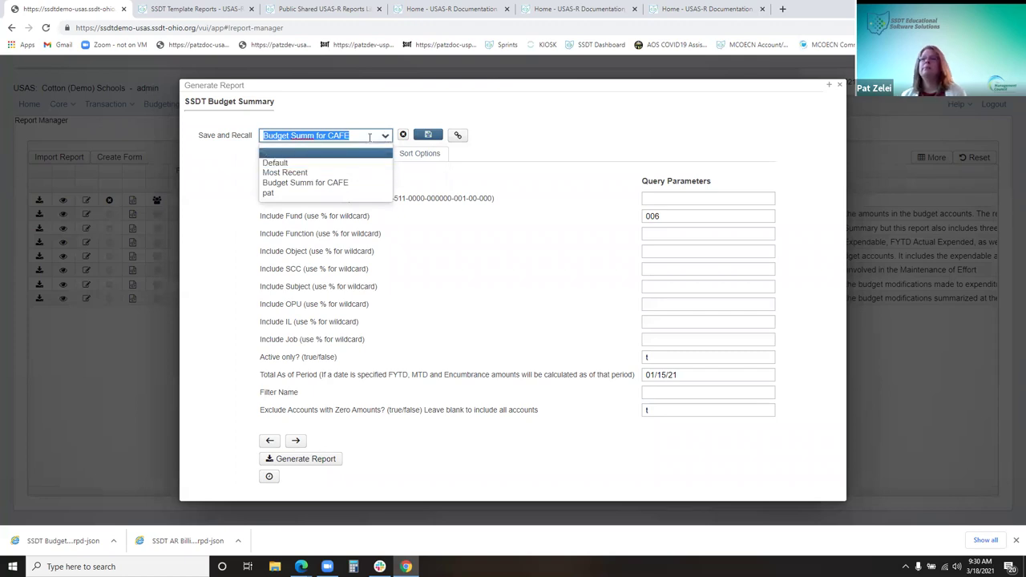
{"action": "left_click", "coordinate": [331, 184]}
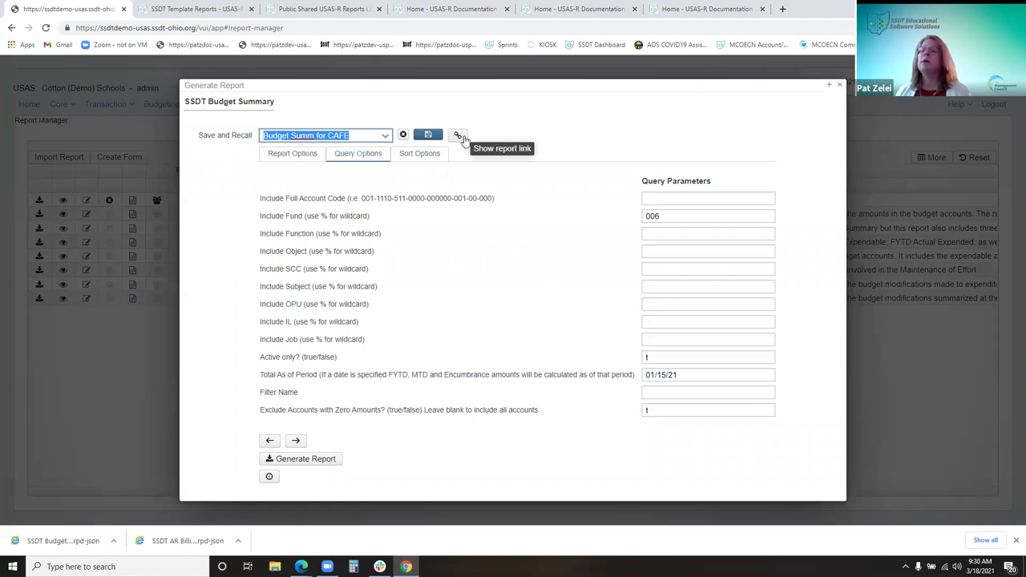
{"action": "left_click", "coordinate": [459, 137]}
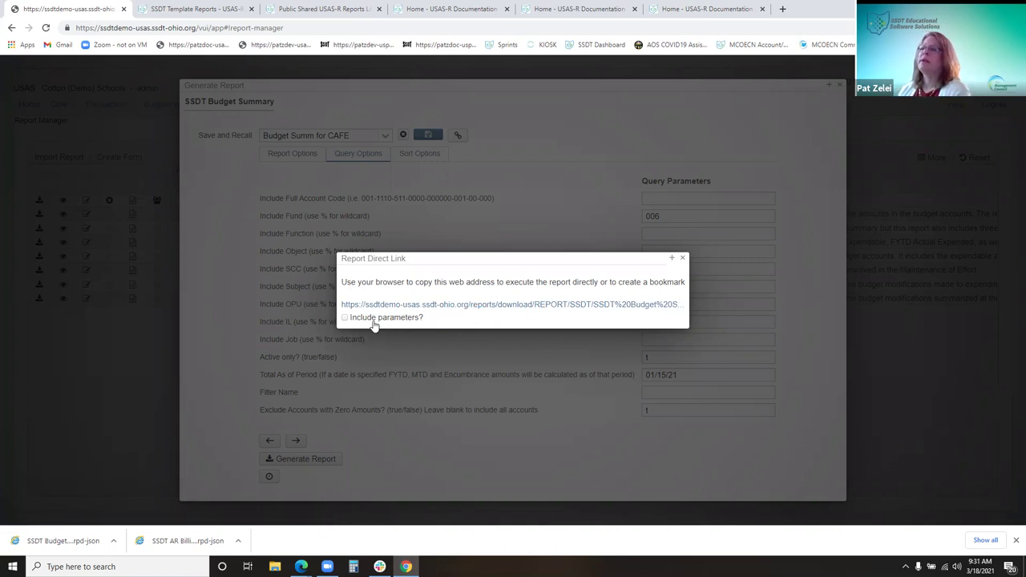
{"action": "left_click", "coordinate": [344, 319]}
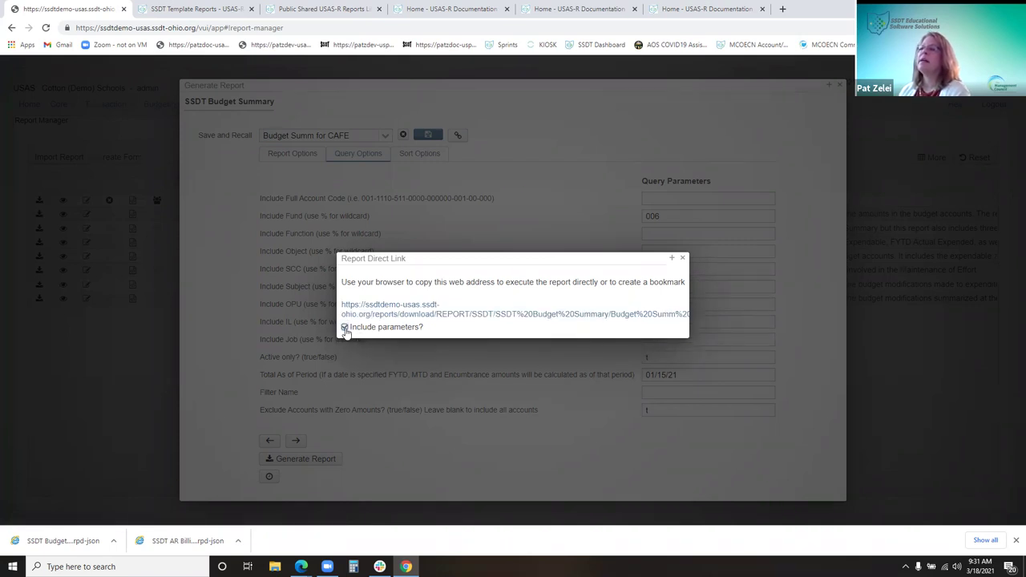
{"action": "left_click", "coordinate": [346, 327]}
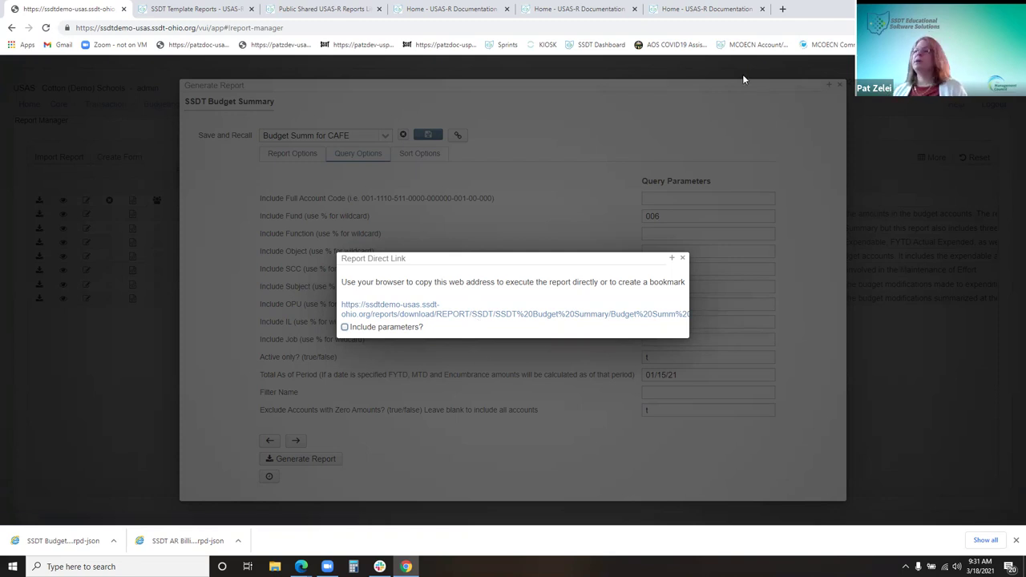
{"action": "left_click", "coordinate": [683, 259]}
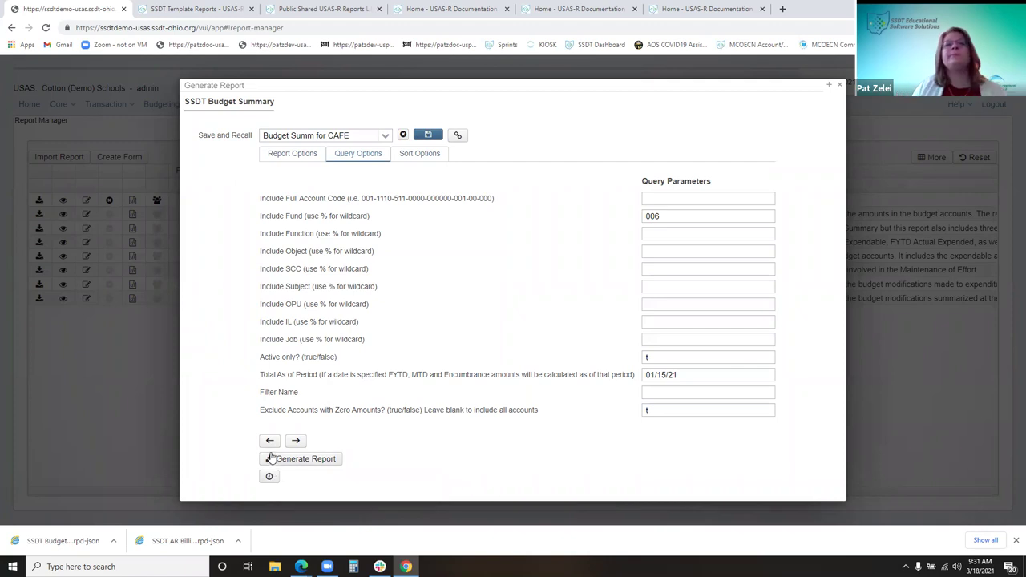
Open the report scheduler and rename the job to 'Budget Summary Report HS CAFE'
{"action": "left_click", "coordinate": [271, 482]}
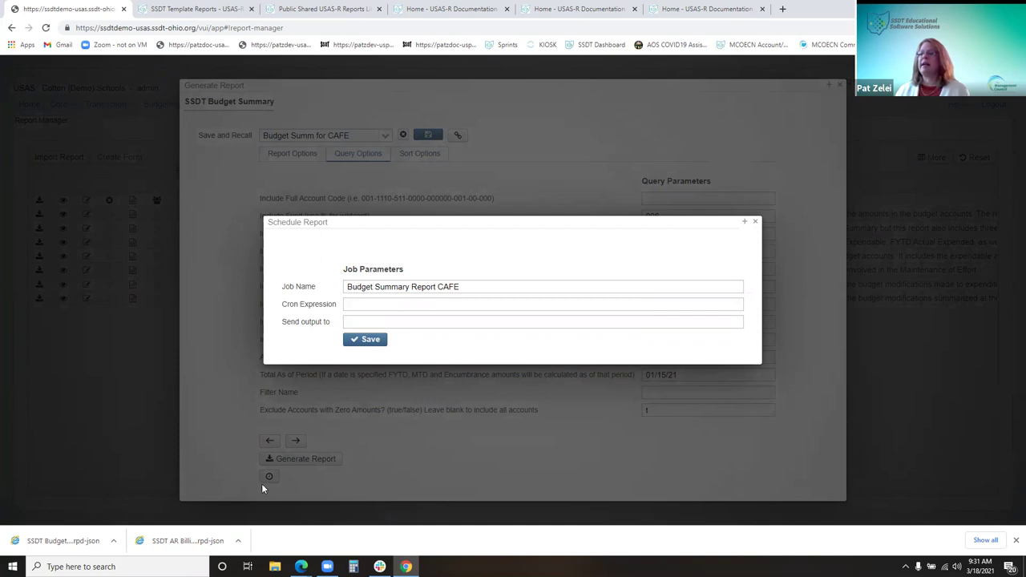
{"action": "left_click", "coordinate": [483, 288]}
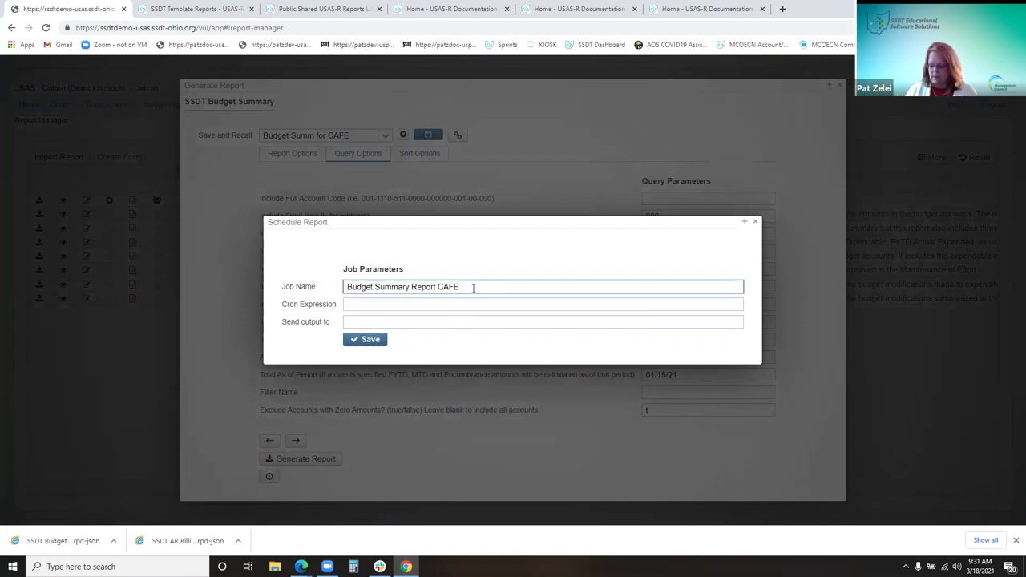
{"action": "type", "text": "HS"}
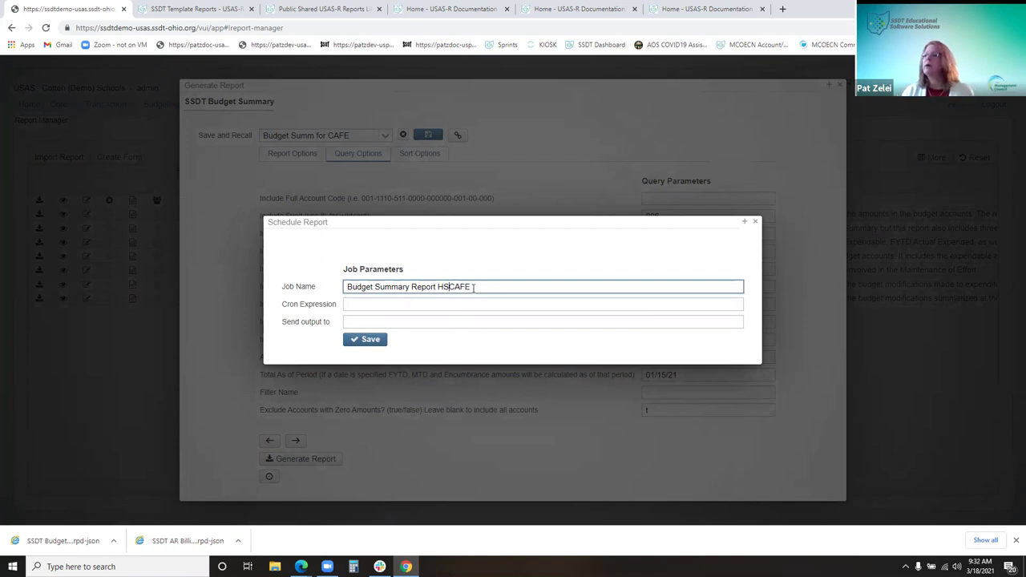
{"action": "left_click", "coordinate": [454, 306]}
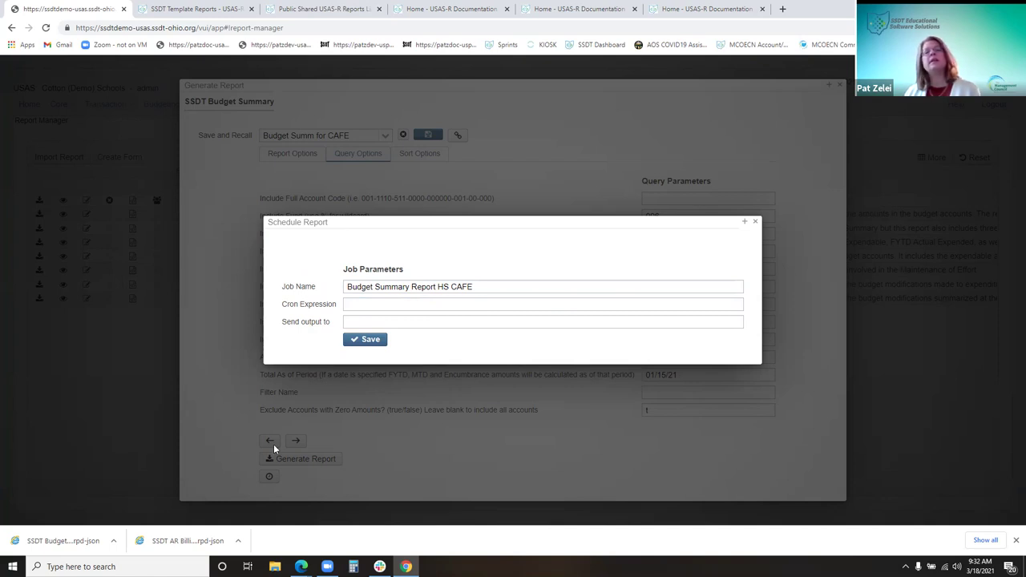
Navigate the USAS-R wiki via Appendix and Report Procedures to the cron scheduling guide
{"action": "left_click", "coordinate": [463, 8]}
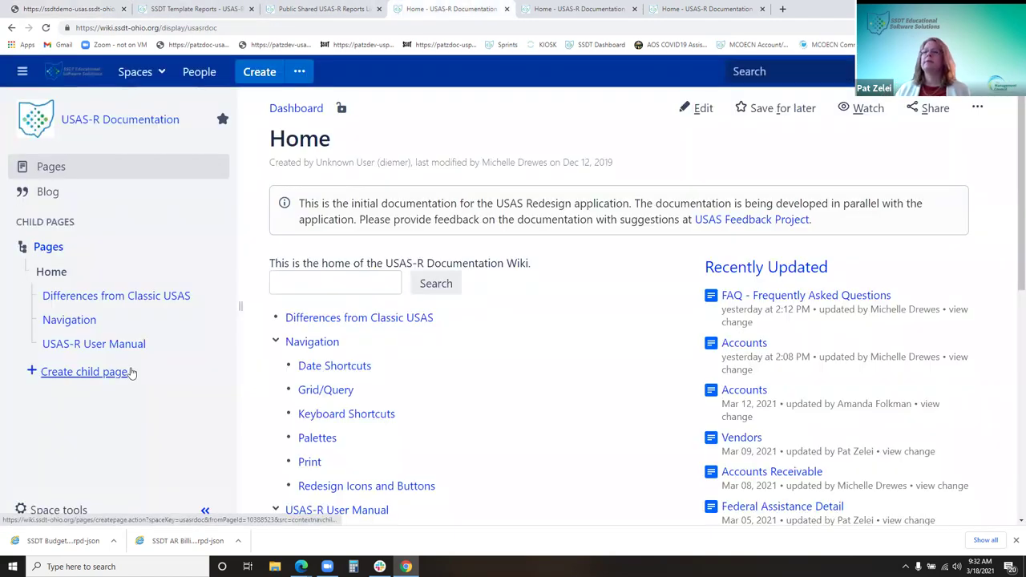
{"action": "scroll", "coordinate": [436, 407], "scroll_direction": "down", "scroll_amount": 3}
{"action": "scroll", "coordinate": [436, 407], "scroll_direction": "down", "scroll_amount": 1}
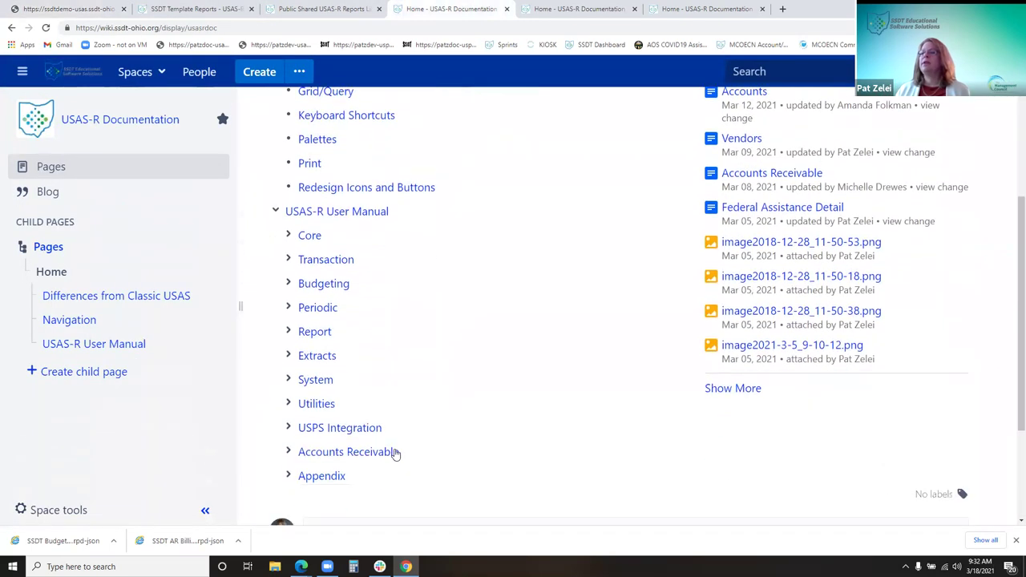
{"action": "left_click", "coordinate": [332, 481]}
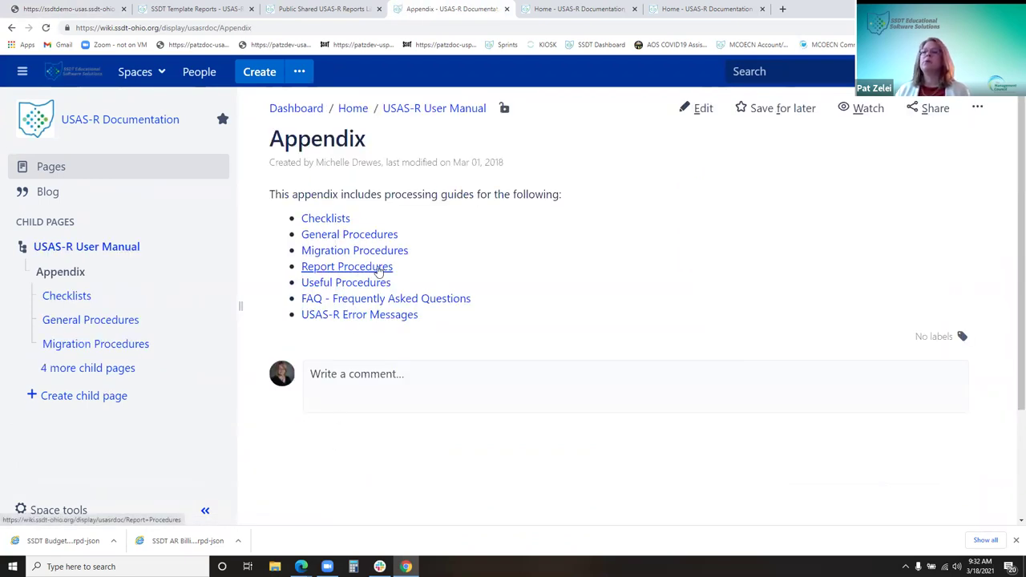
{"action": "left_click", "coordinate": [379, 271]}
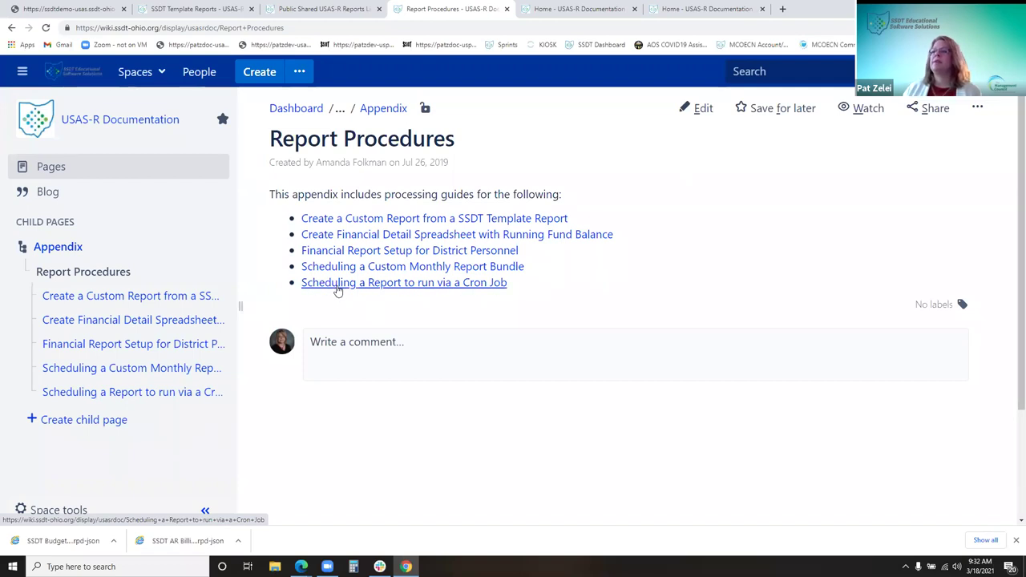
{"action": "left_click", "coordinate": [336, 283]}
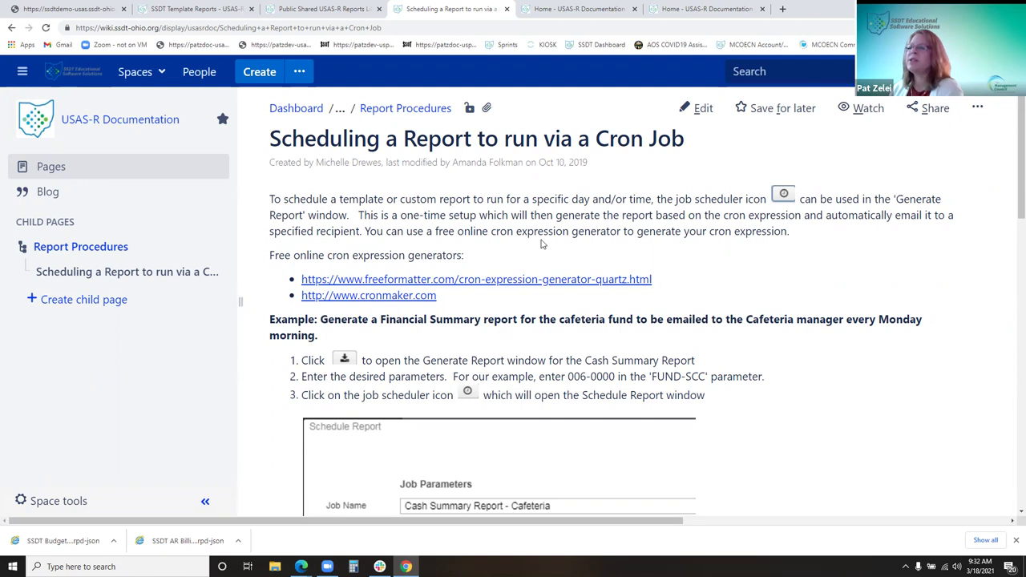
Open the freeformatter.com cron expression generator linked from the guide
{"action": "scroll", "coordinate": [542, 243], "scroll_direction": "down", "scroll_amount": 2}
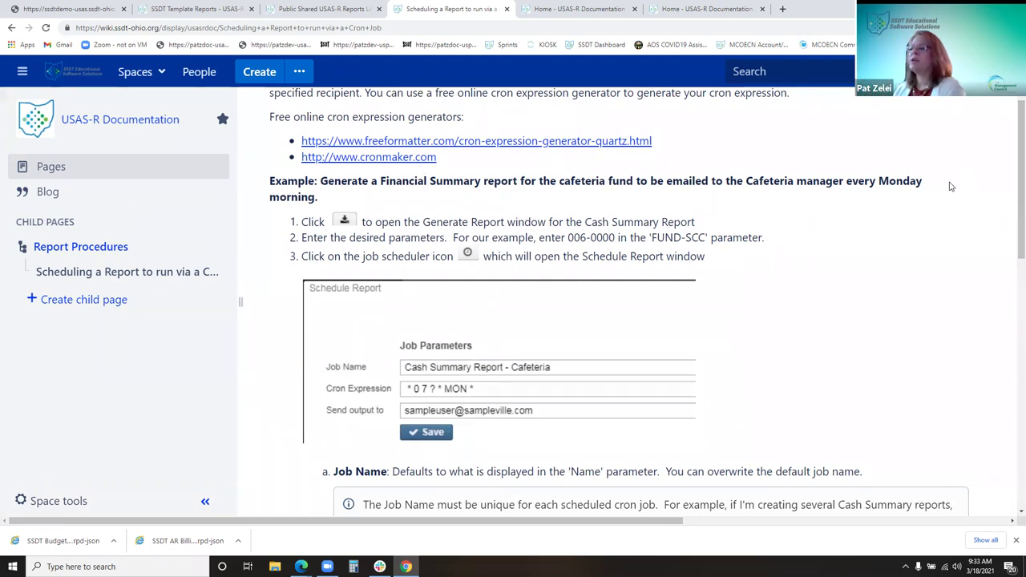
{"action": "scroll", "coordinate": [919, 197], "scroll_direction": "down", "scroll_amount": 3}
{"action": "scroll", "coordinate": [909, 216], "scroll_direction": "down", "scroll_amount": 1}
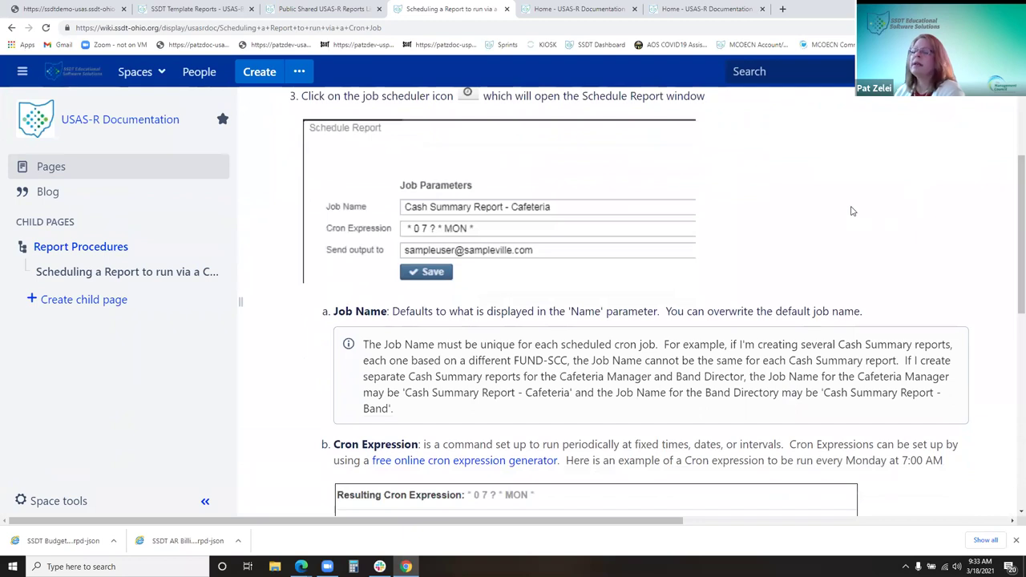
{"action": "scroll", "coordinate": [853, 211], "scroll_direction": "down", "scroll_amount": 1}
{"action": "scroll", "coordinate": [649, 237], "scroll_direction": "up", "scroll_amount": 4}
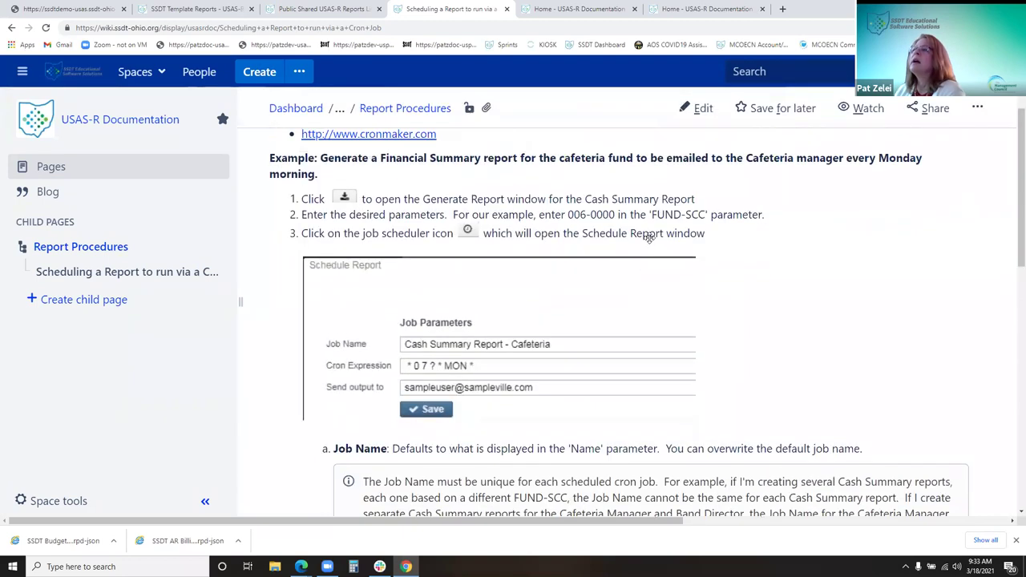
{"action": "scroll", "coordinate": [650, 237], "scroll_direction": "up", "scroll_amount": 2}
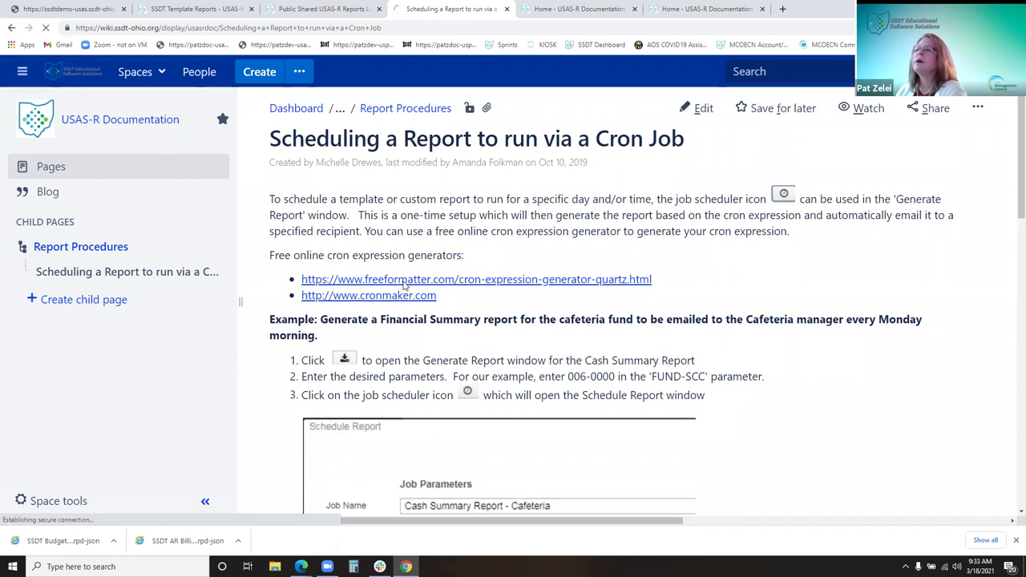
{"action": "left_click", "coordinate": [405, 280]}
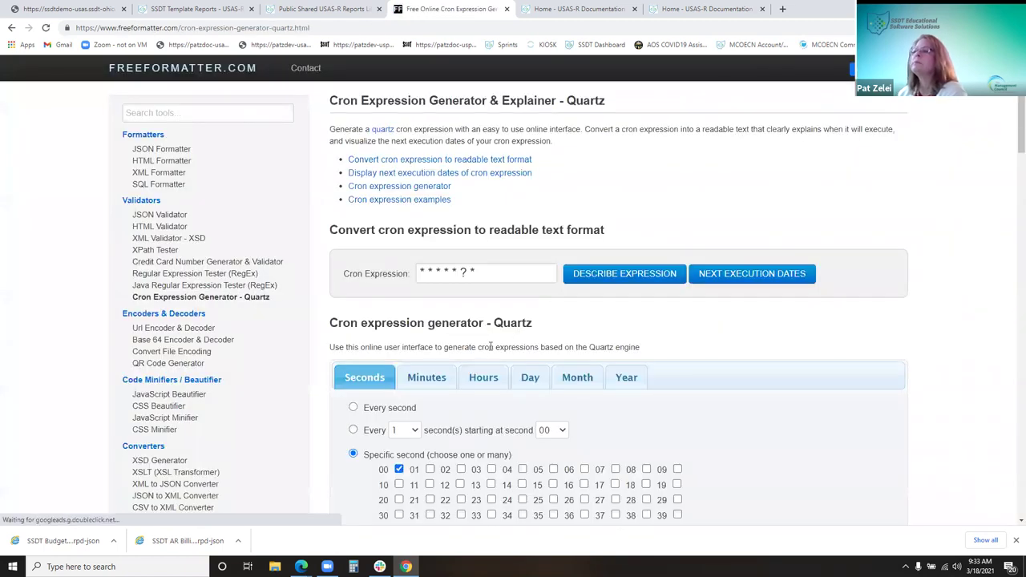
Build a trial expression for year 2021, every month from January, and select it
{"action": "scroll", "coordinate": [525, 397], "scroll_direction": "down", "scroll_amount": 1}
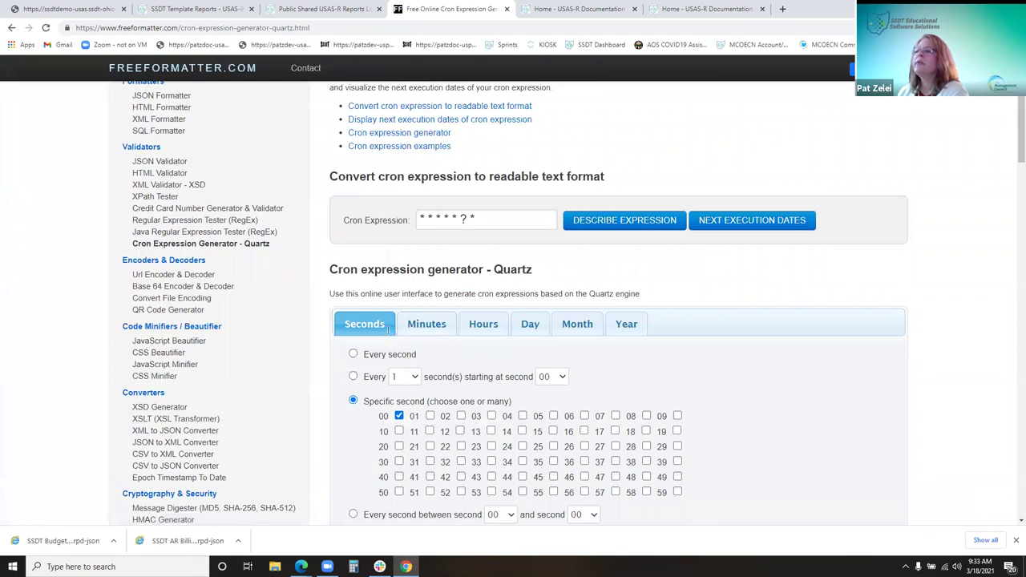
{"action": "scroll", "coordinate": [625, 343], "scroll_direction": "down", "scroll_amount": 1}
{"action": "left_click", "coordinate": [627, 271]}
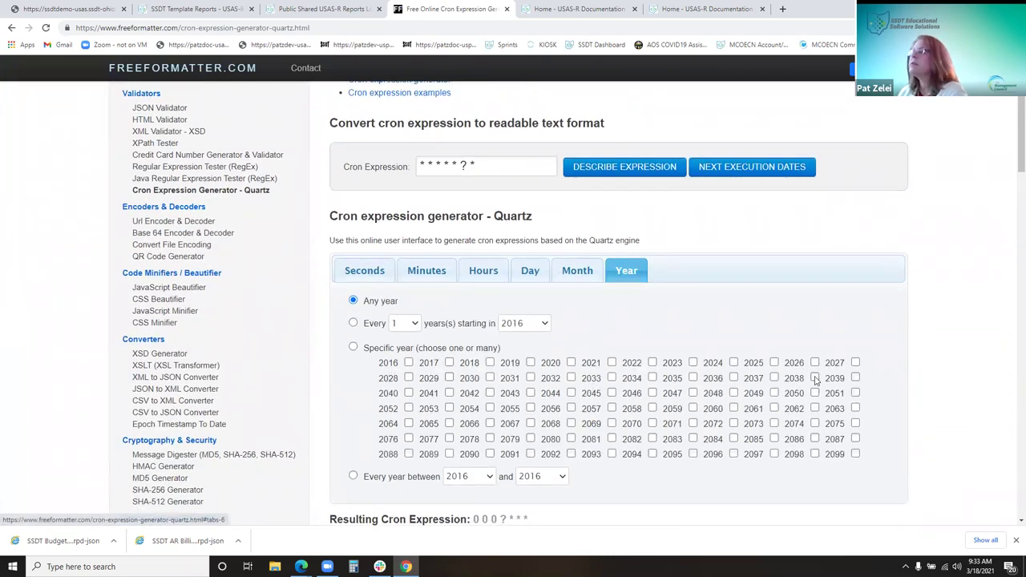
{"action": "left_click", "coordinate": [612, 362]}
{"action": "left_click", "coordinate": [577, 276]}
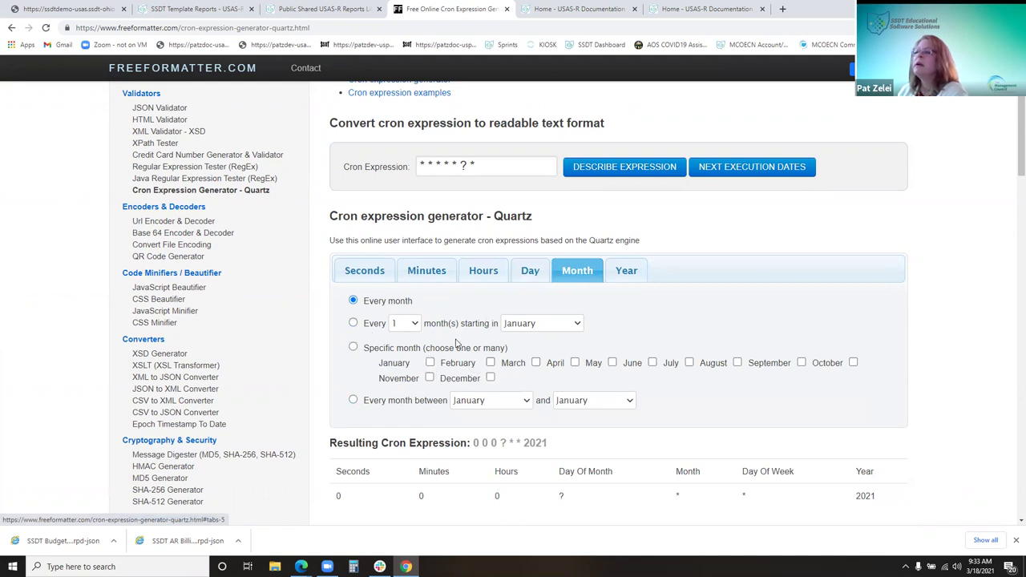
{"action": "left_click", "coordinate": [366, 327]}
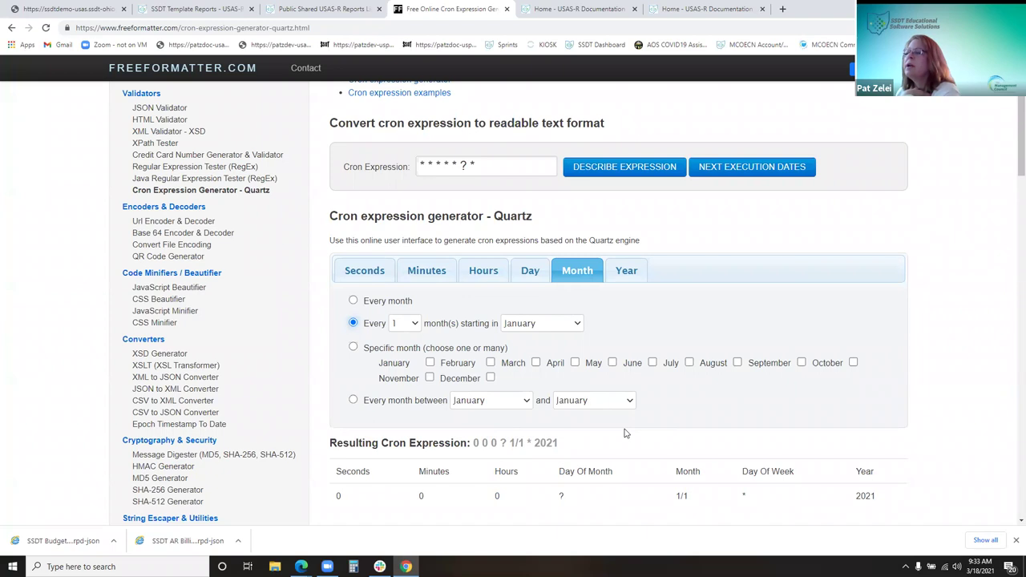
{"action": "scroll", "coordinate": [609, 417], "scroll_direction": "down", "scroll_amount": 1}
{"action": "left_click_drag", "start_coordinate": [564, 395], "coordinate": [473, 391]}
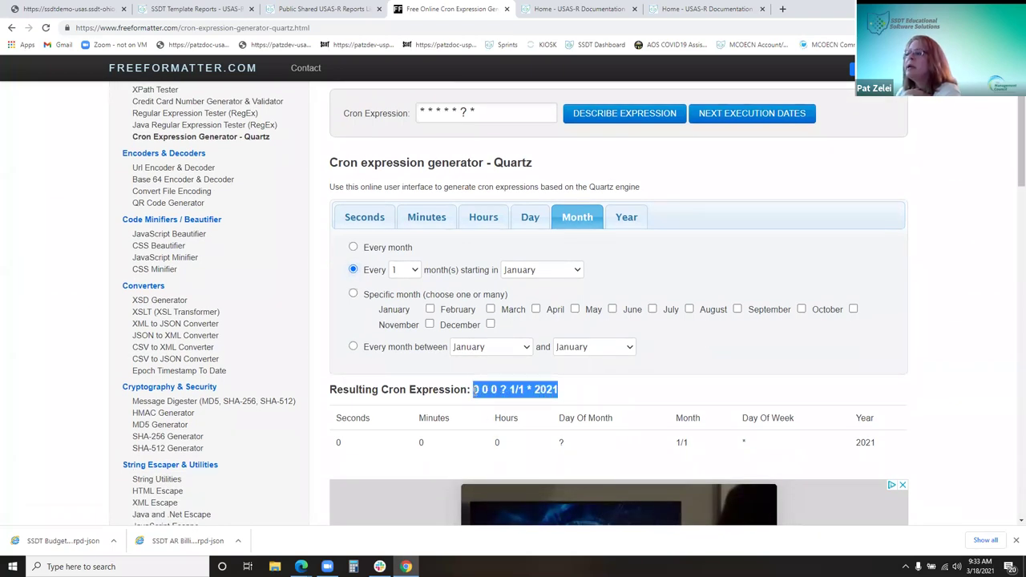
{"action": "right_click", "coordinate": [525, 386]}
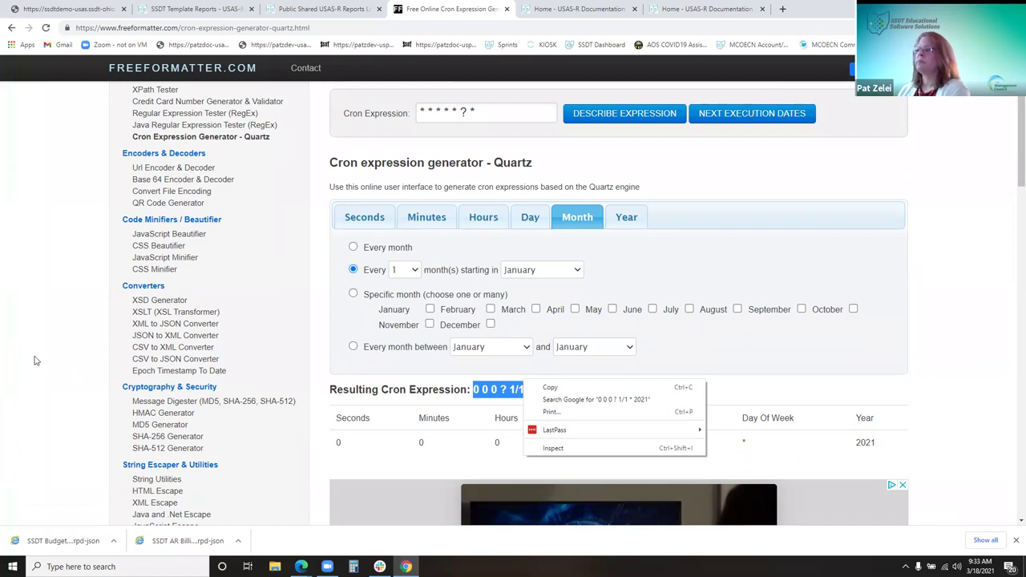
Copy the Every Friday at noon example expression '0 0 12 ? * FRI'
{"action": "scroll", "coordinate": [879, 232], "scroll_direction": "down", "scroll_amount": 2}
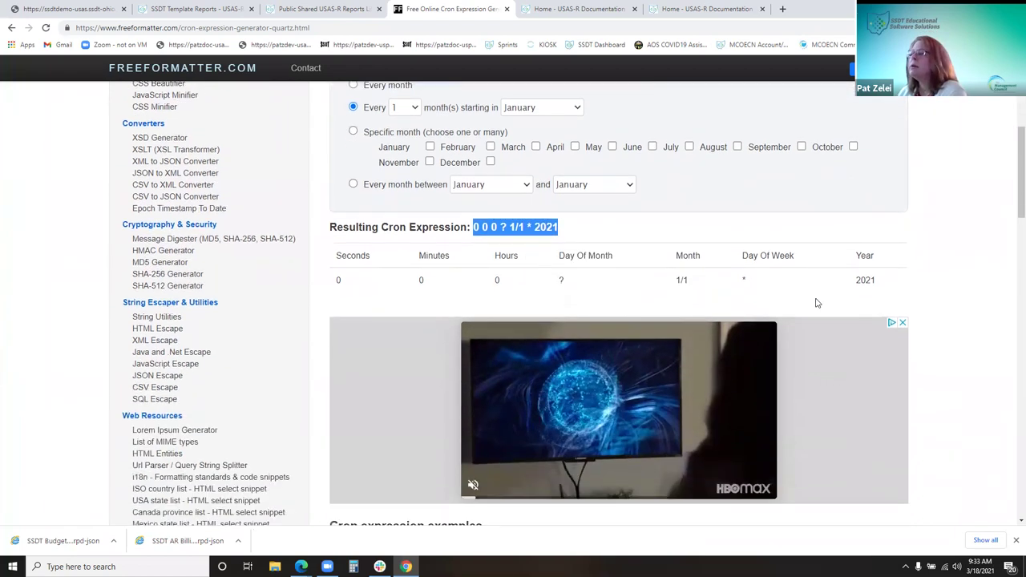
{"action": "scroll", "coordinate": [817, 303], "scroll_direction": "down", "scroll_amount": 3}
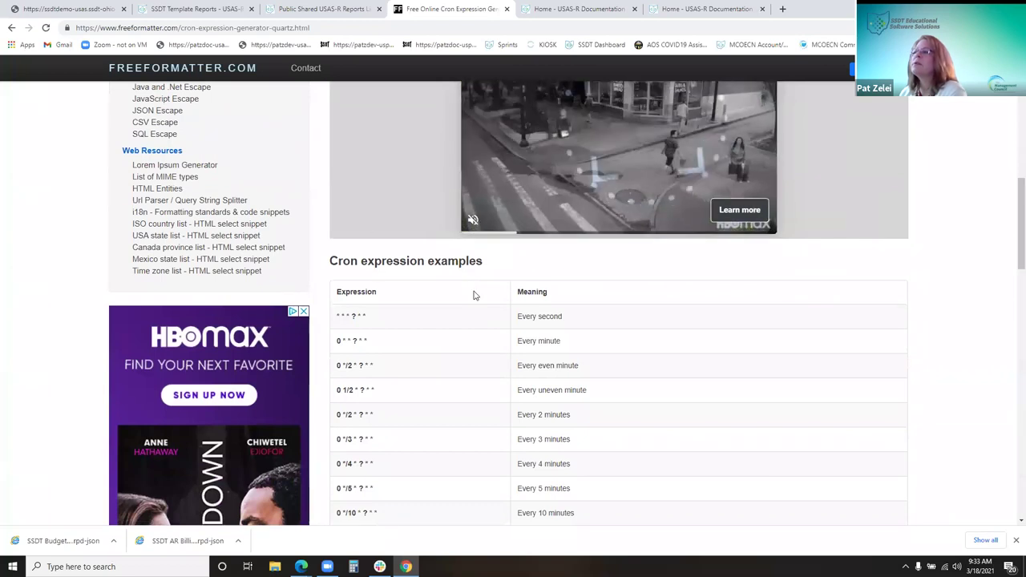
{"action": "scroll", "coordinate": [474, 296], "scroll_direction": "down", "scroll_amount": 2}
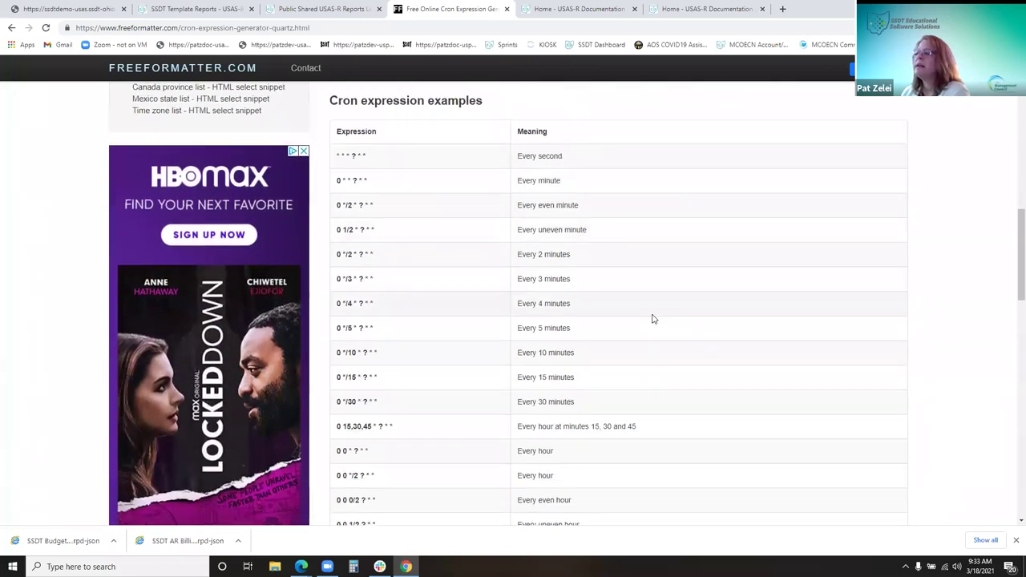
{"action": "scroll", "coordinate": [652, 320], "scroll_direction": "down", "scroll_amount": 3}
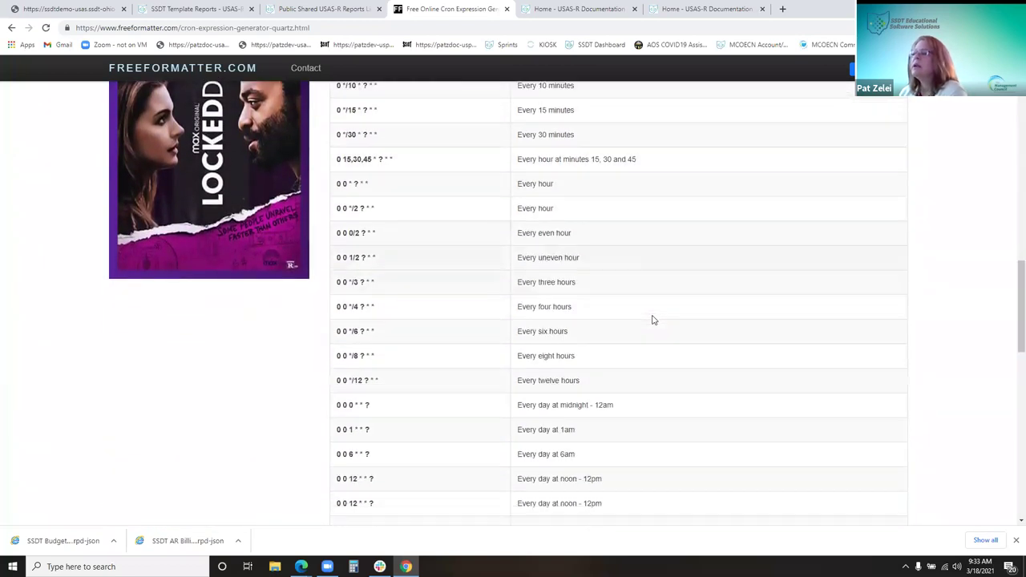
{"action": "scroll", "coordinate": [652, 320], "scroll_direction": "down", "scroll_amount": 2}
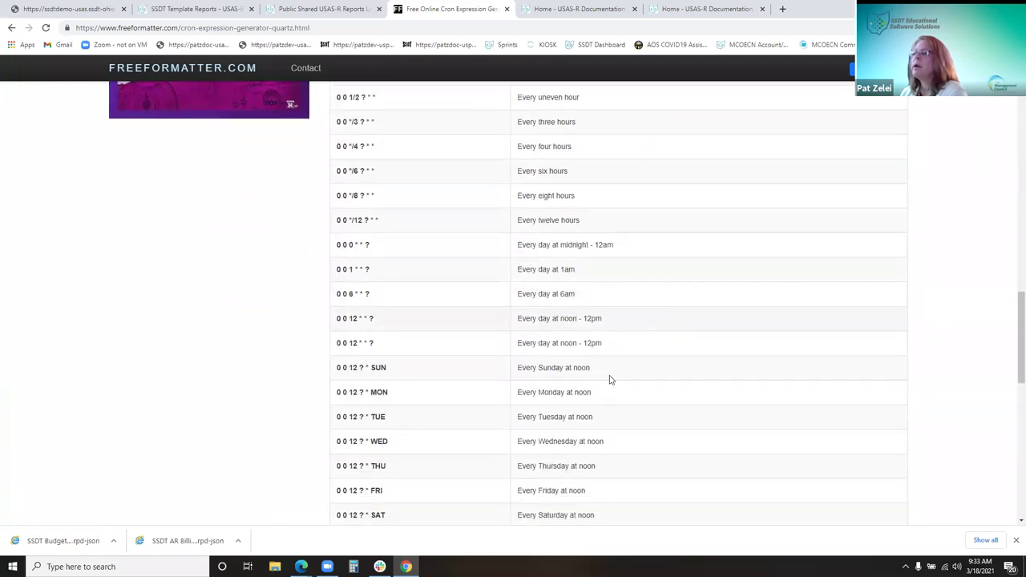
{"action": "left_click_drag", "start_coordinate": [390, 496], "coordinate": [333, 500]}
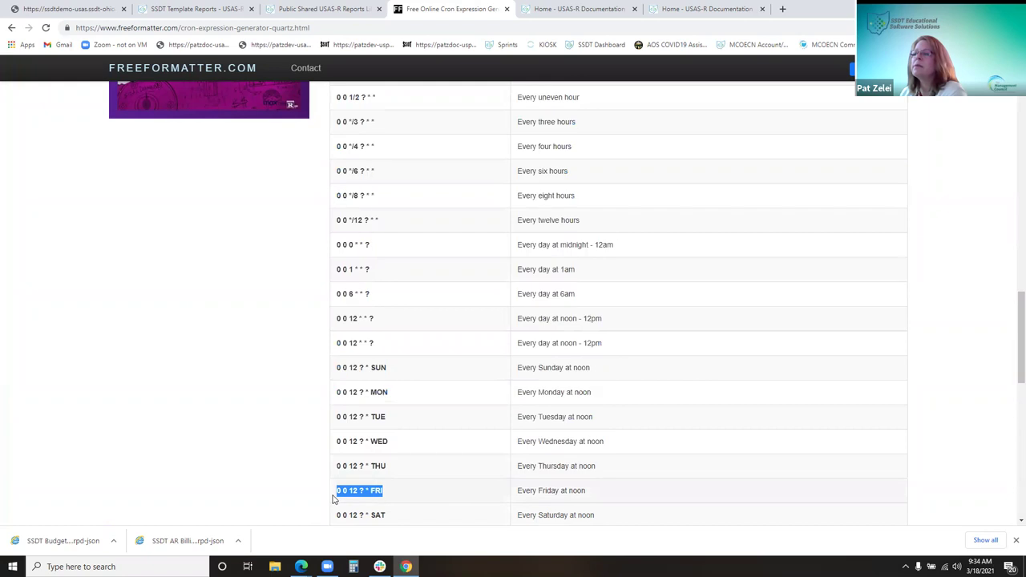
{"action": "right_click", "coordinate": [371, 495]}
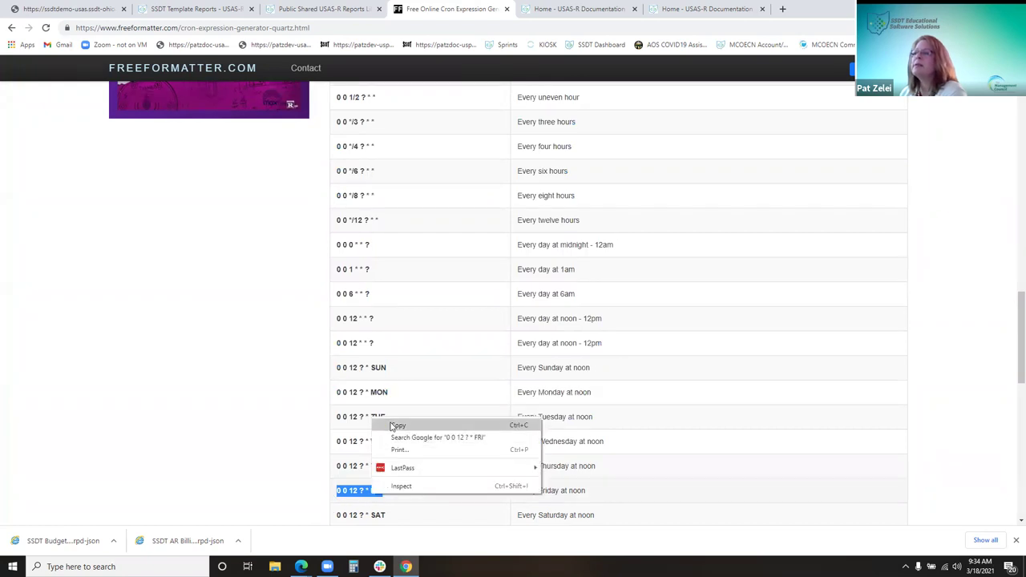
{"action": "left_click", "coordinate": [395, 426]}
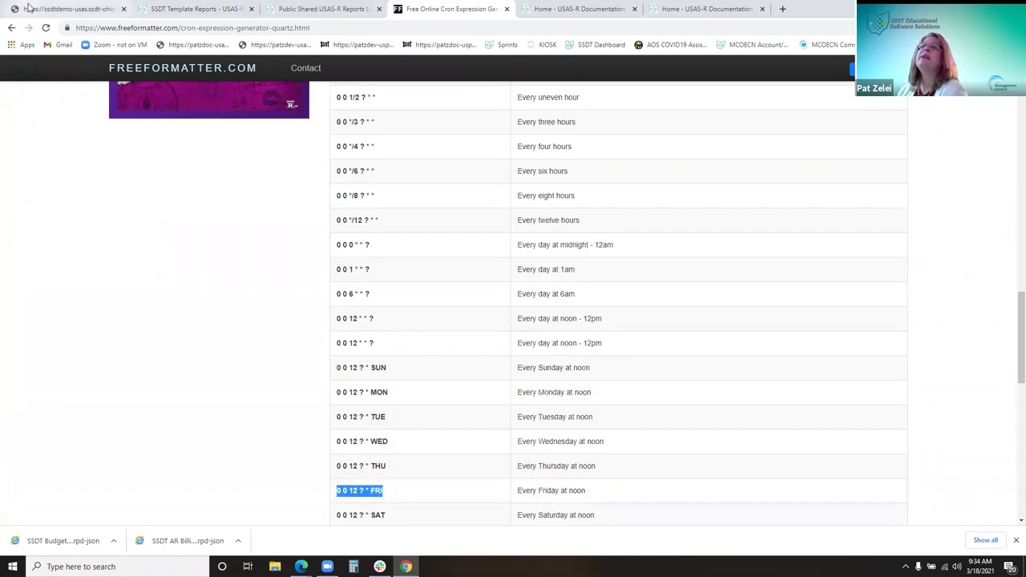
Paste '0 0 12 ? * FRI' as the cron, start the recipient e-mail, then discard the schedule
{"action": "left_click", "coordinate": [66, 12]}
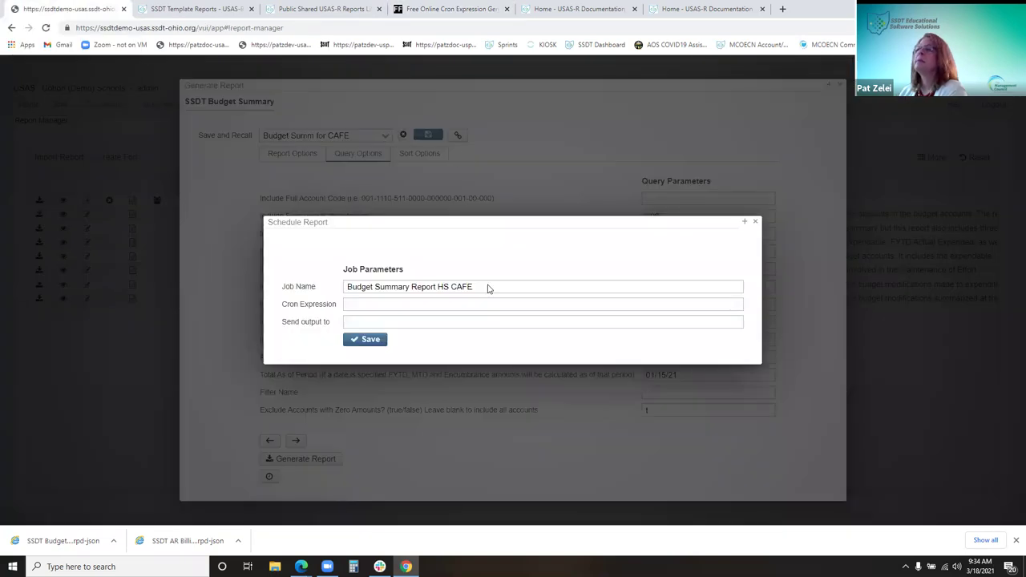
{"action": "right_click", "coordinate": [415, 305]}
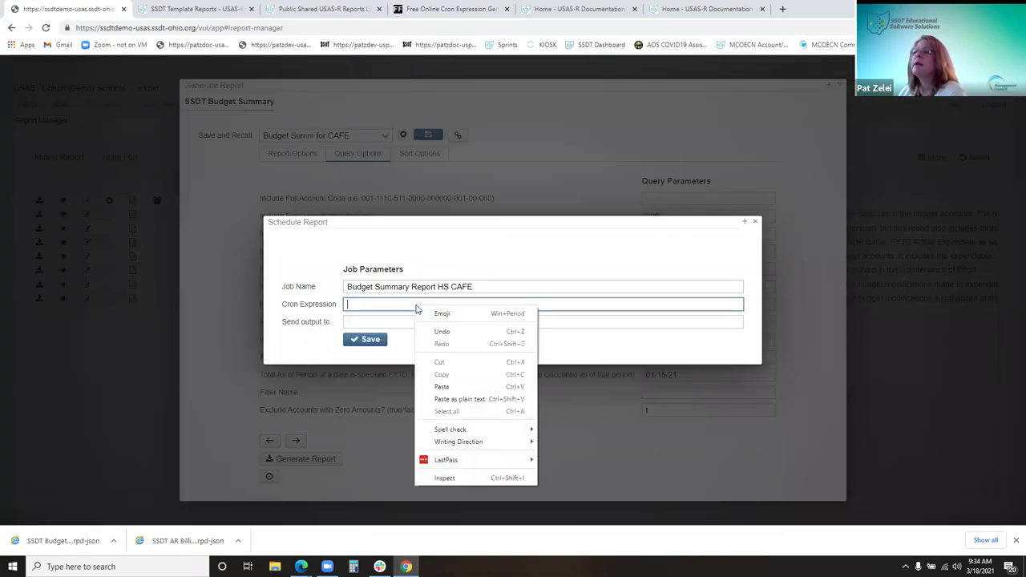
{"action": "left_click", "coordinate": [442, 386]}
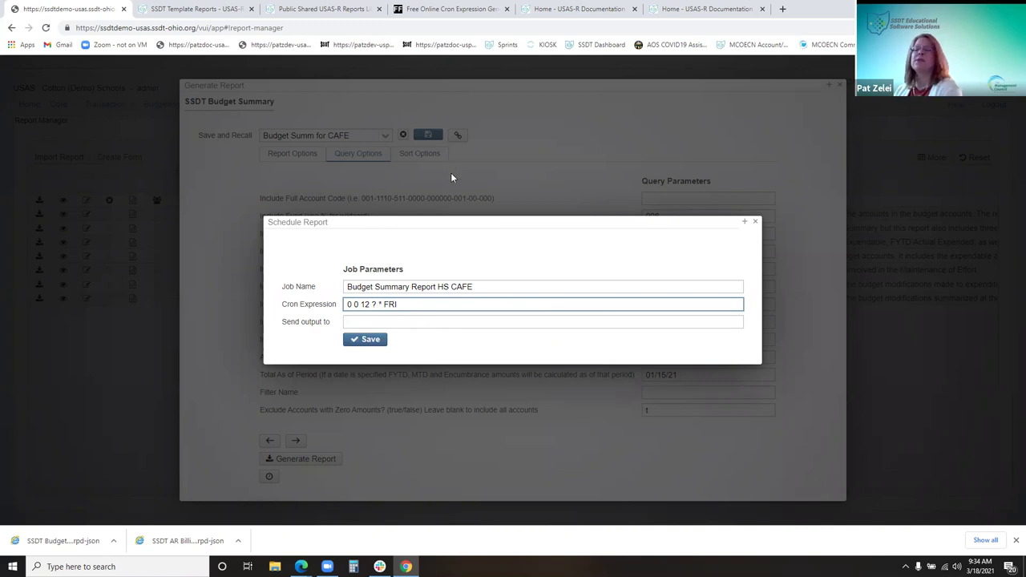
{"action": "left_click", "coordinate": [419, 322]}
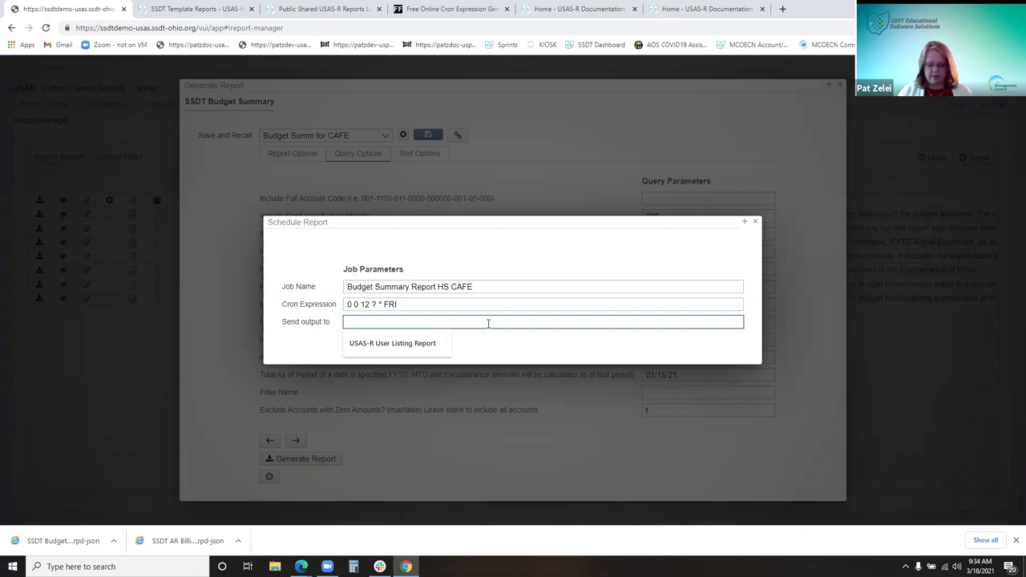
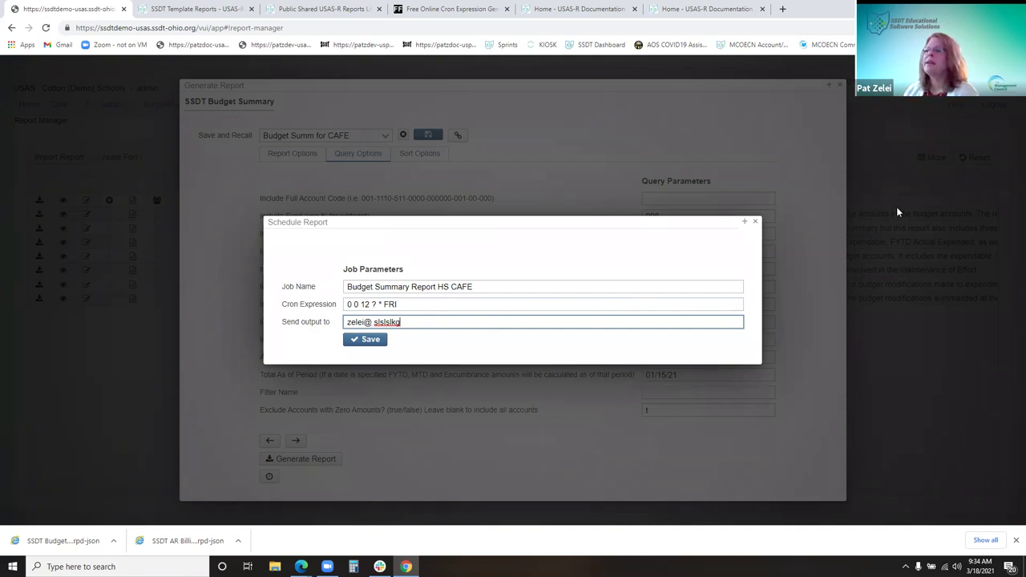
{"action": "left_click", "coordinate": [756, 222]}
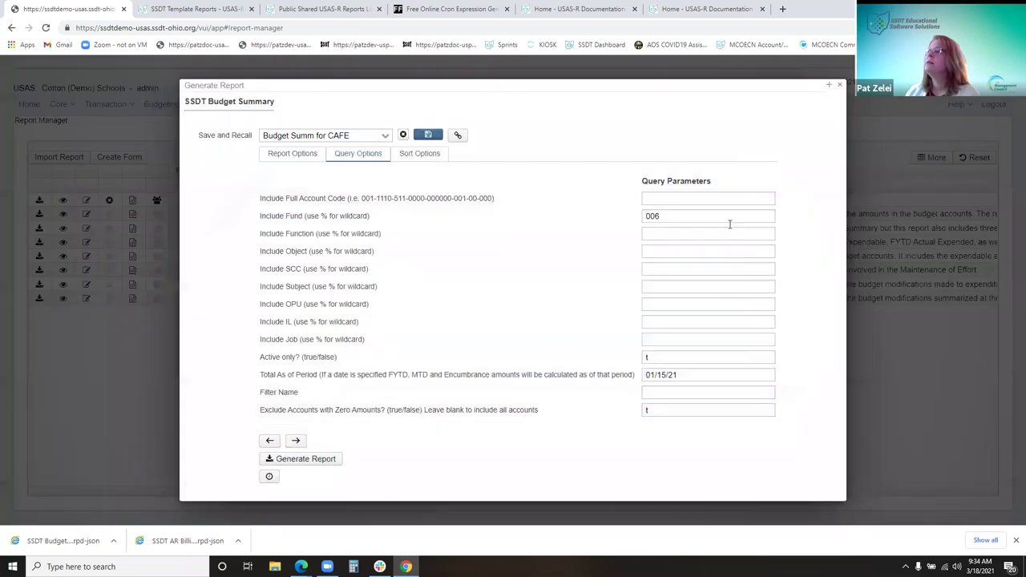
{"action": "left_click", "coordinate": [840, 86]}
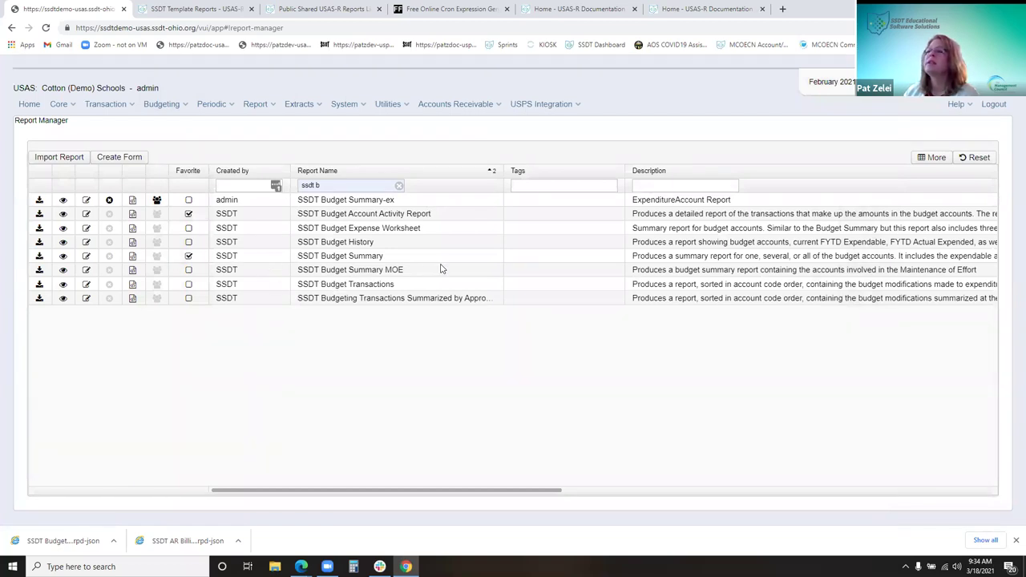
Schedule SSDT Budget Summary with cron '0 0 12 ? * FRI', e-mailed to the user, and save
{"action": "left_click", "coordinate": [40, 256]}
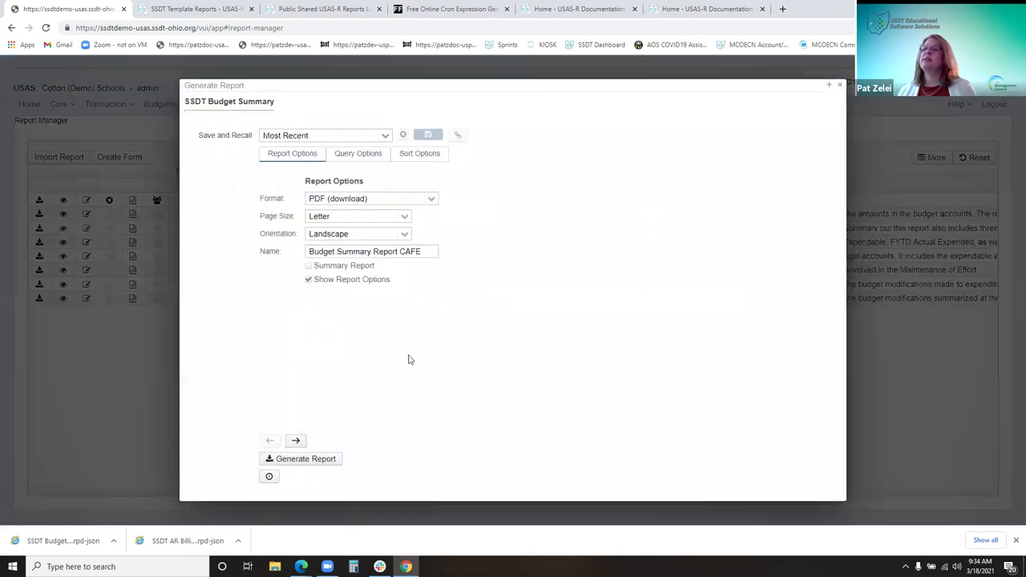
{"action": "left_click", "coordinate": [270, 476]}
{"action": "right_click", "coordinate": [374, 306]}
{"action": "left_click", "coordinate": [401, 388]}
{"action": "left_click", "coordinate": [407, 322]}
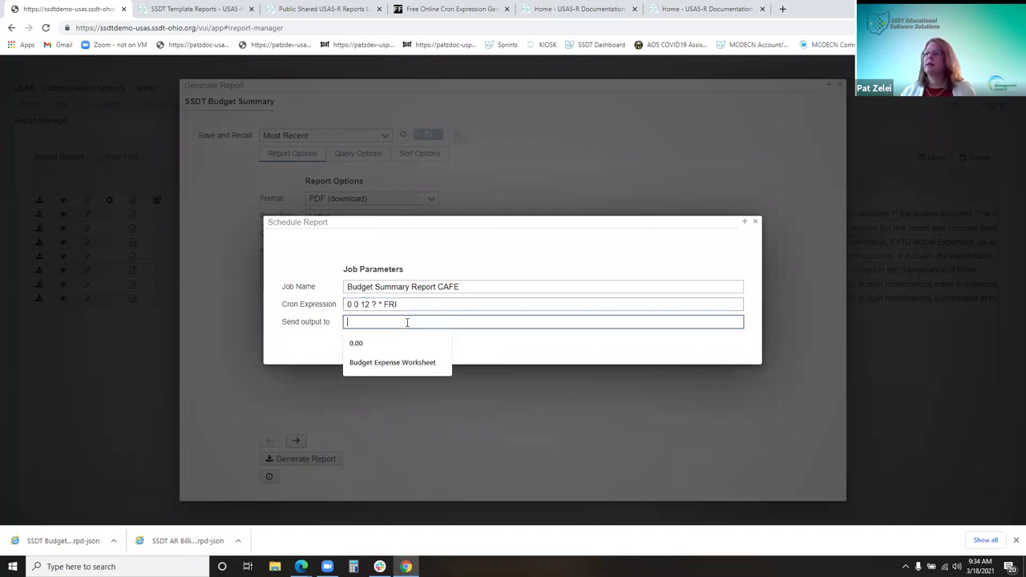
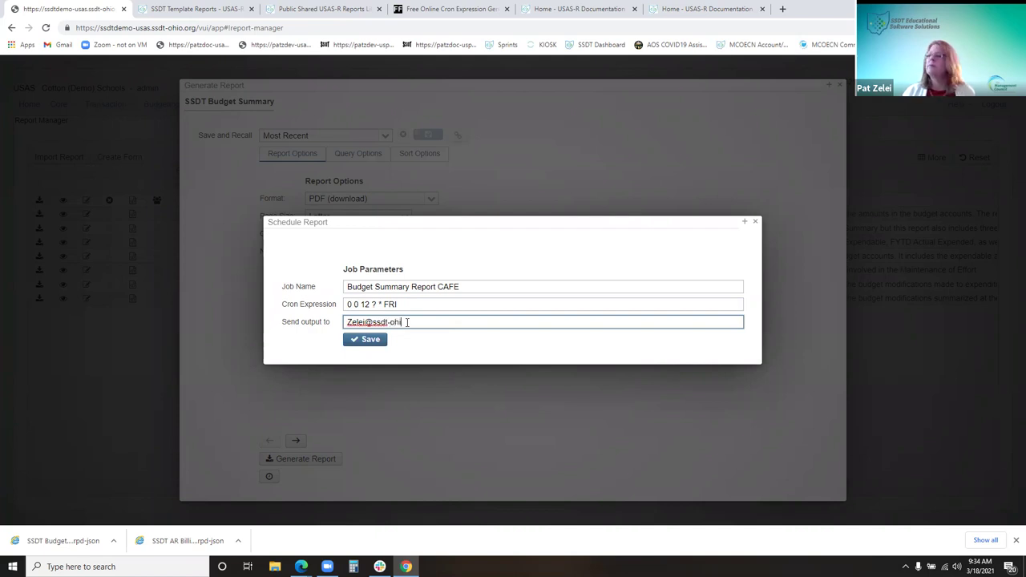
{"action": "left_click", "coordinate": [373, 341]}
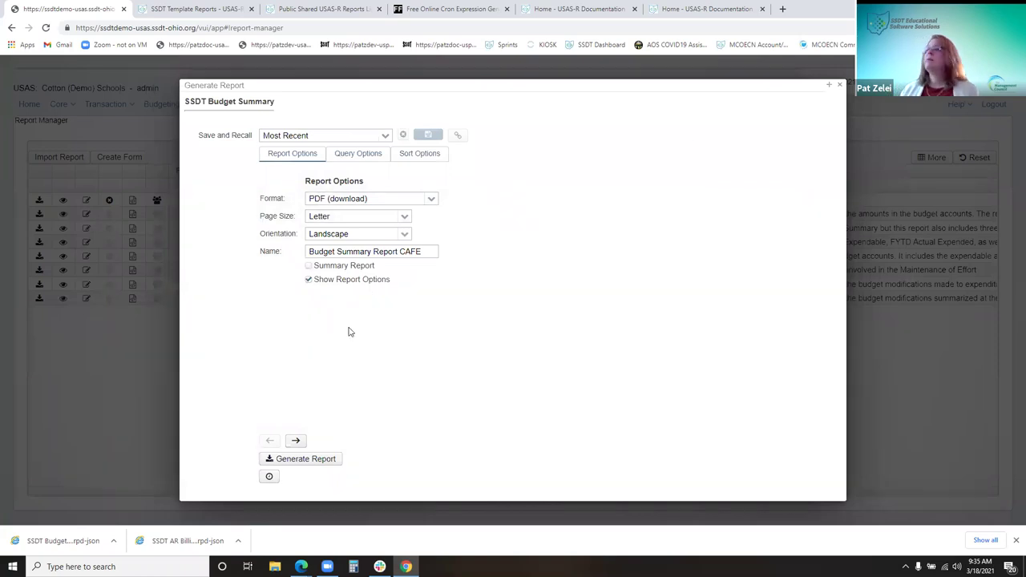
{"action": "left_click", "coordinate": [839, 84]}
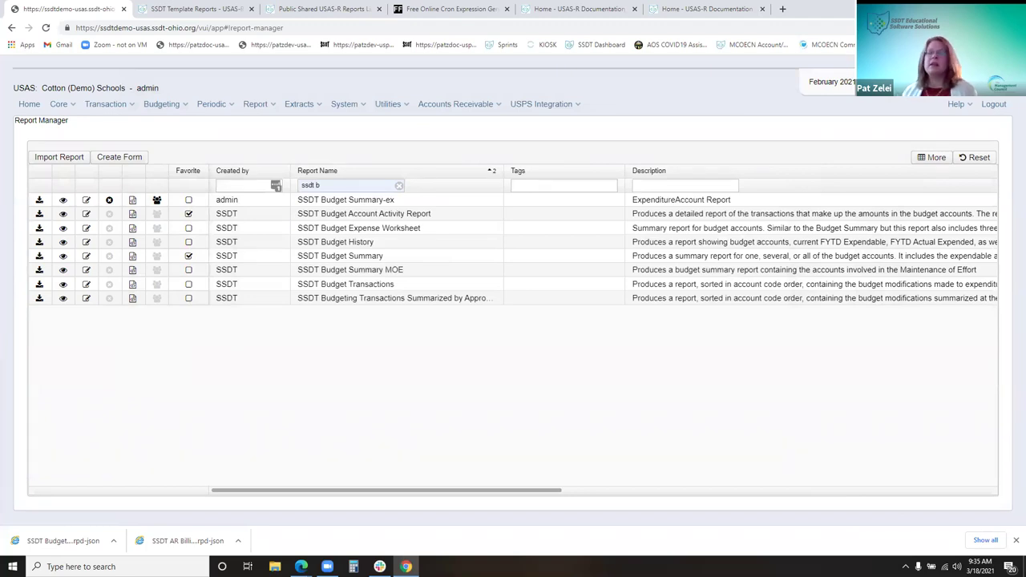
{"action": "left_click", "coordinate": [382, 107]}
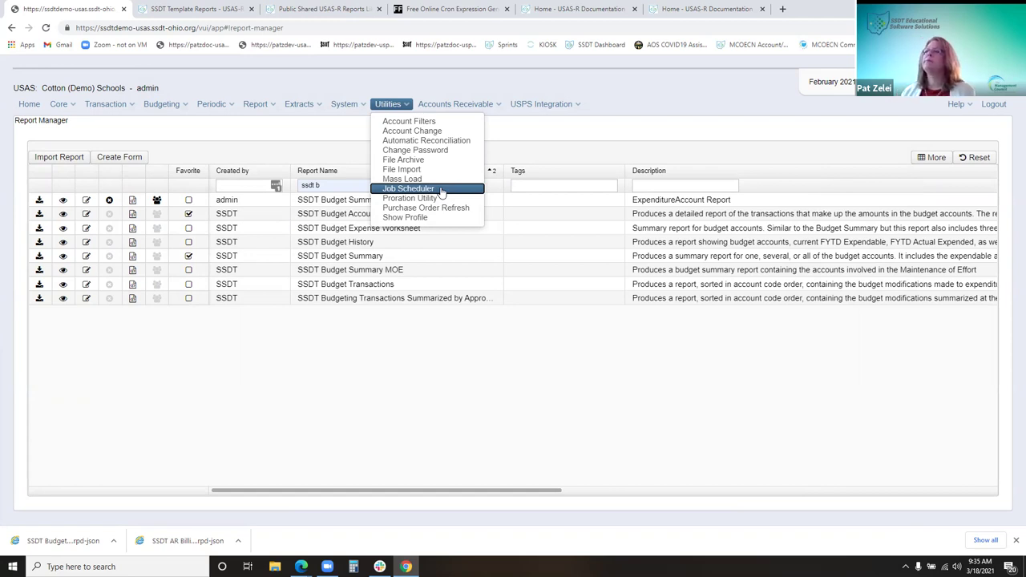
Open the Job Scheduler, narrowing the Name column and widening Description
{"action": "left_click", "coordinate": [441, 192]}
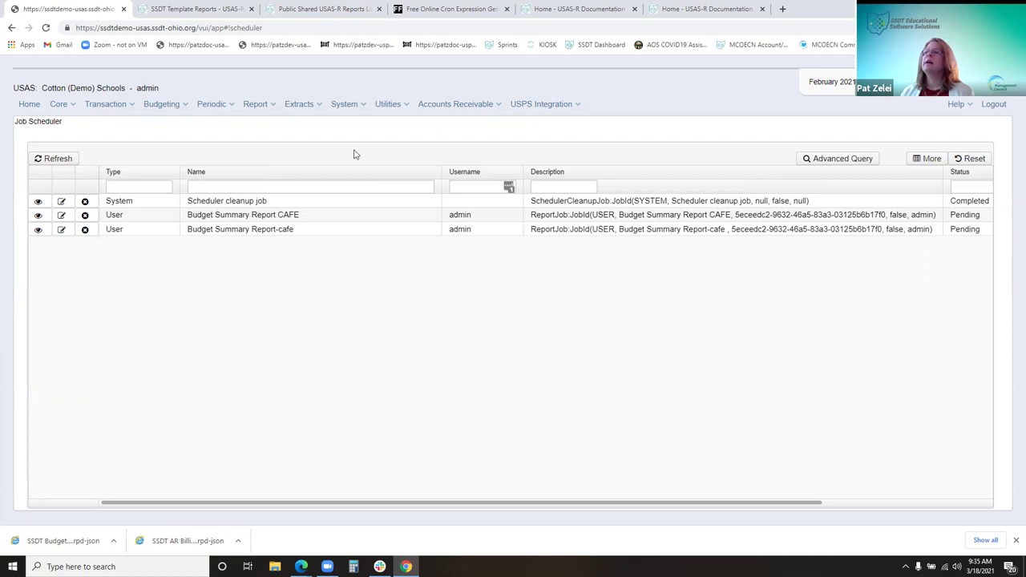
{"action": "left_click_drag", "start_coordinate": [442, 171], "coordinate": [313, 187]}
{"action": "left_click_drag", "start_coordinate": [793, 172], "coordinate": [832, 192]}
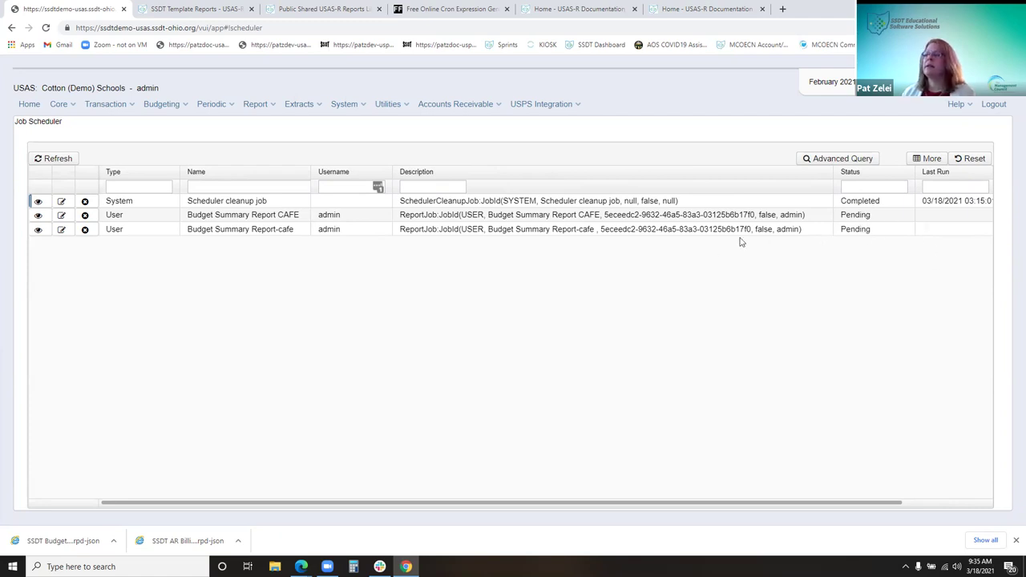
Review the details of the CAFE and Report-cafe Budget Summary jobs
{"action": "left_click", "coordinate": [686, 217]}
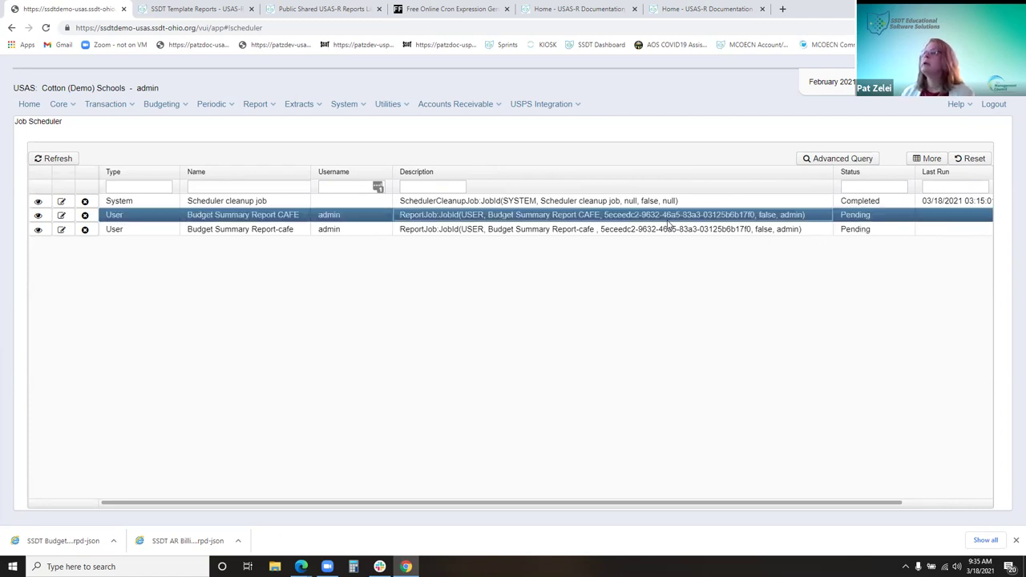
{"action": "scroll", "coordinate": [732, 339], "scroll_direction": "down", "scroll_amount": 1}
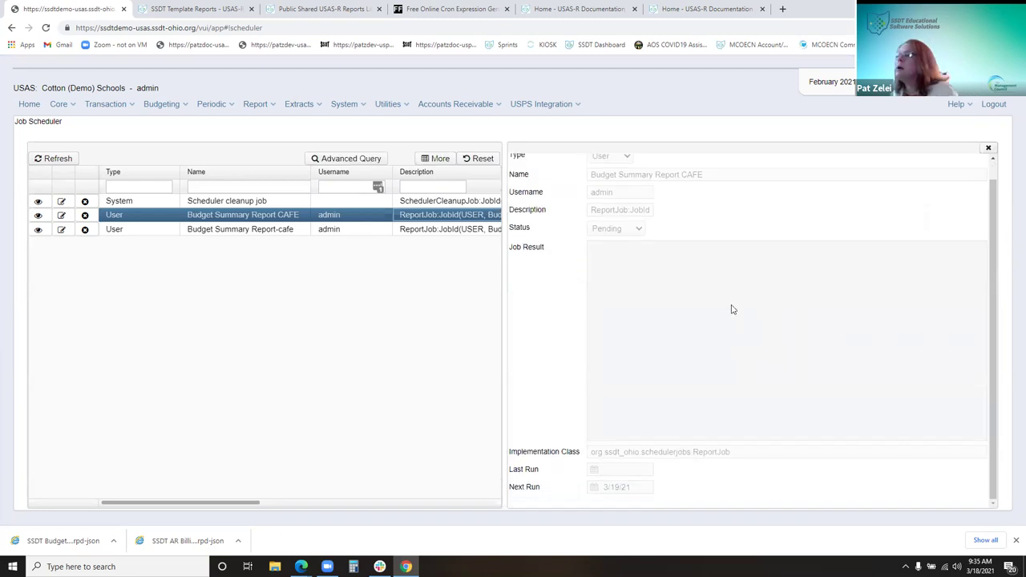
{"action": "left_click", "coordinate": [987, 149]}
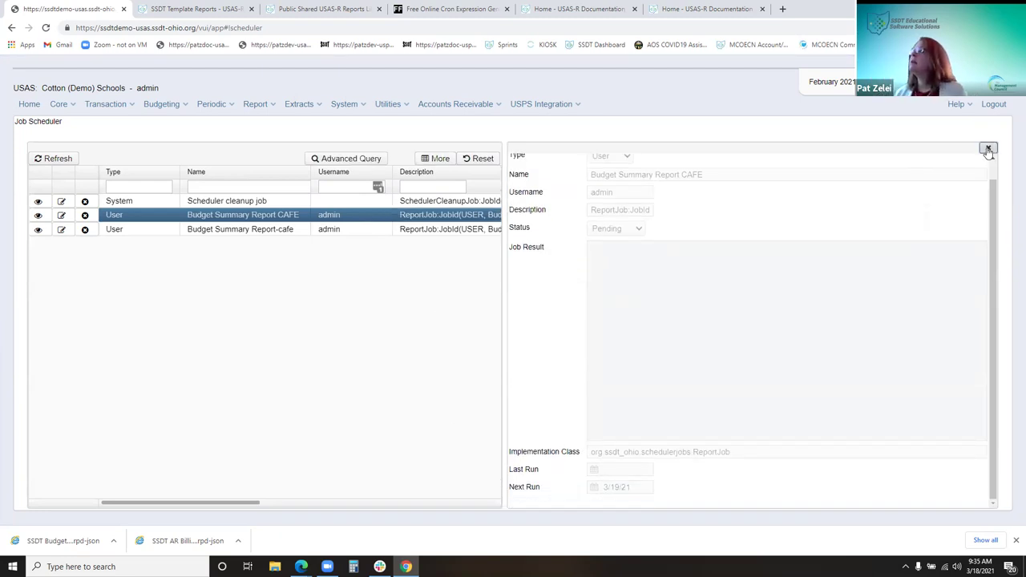
{"action": "left_click", "coordinate": [241, 229]}
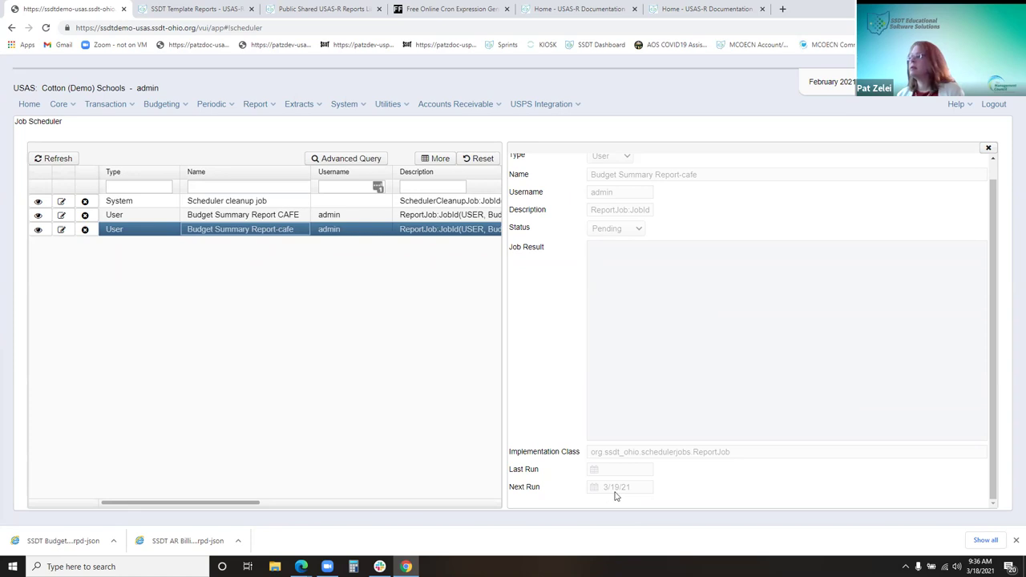
{"action": "left_click", "coordinate": [991, 149]}
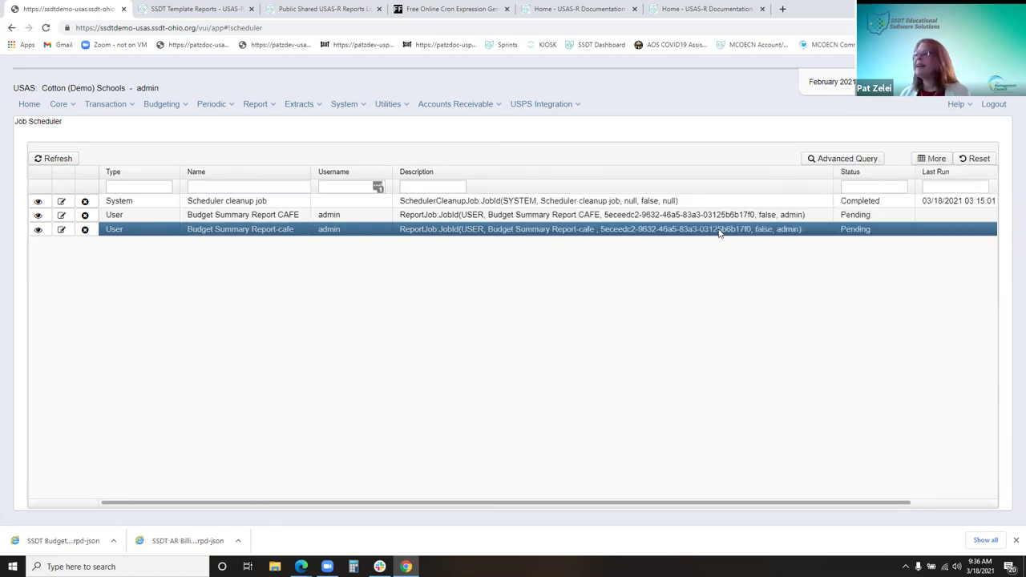
{"action": "double_click", "coordinate": [465, 217]}
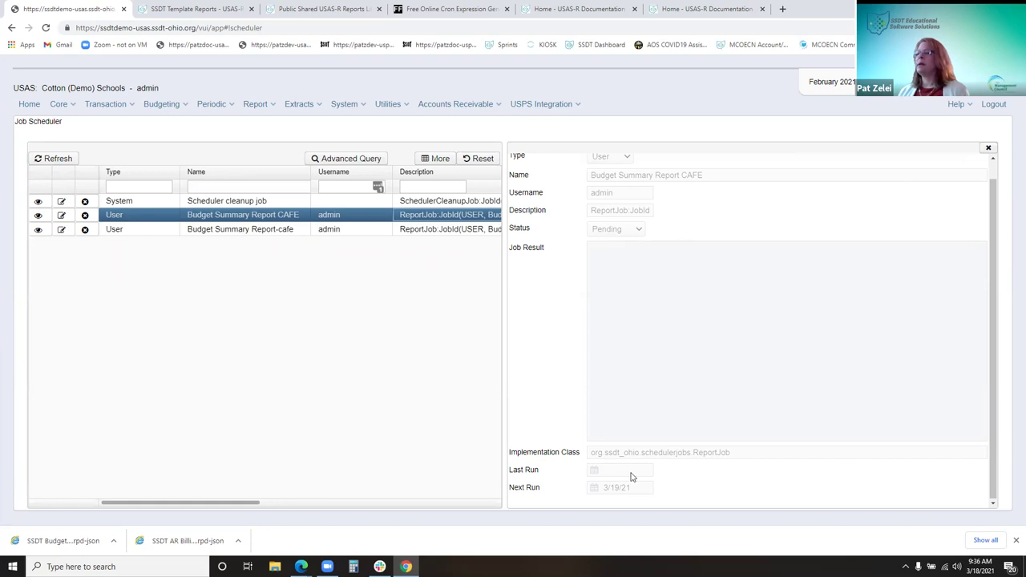
{"action": "left_click", "coordinate": [989, 149]}
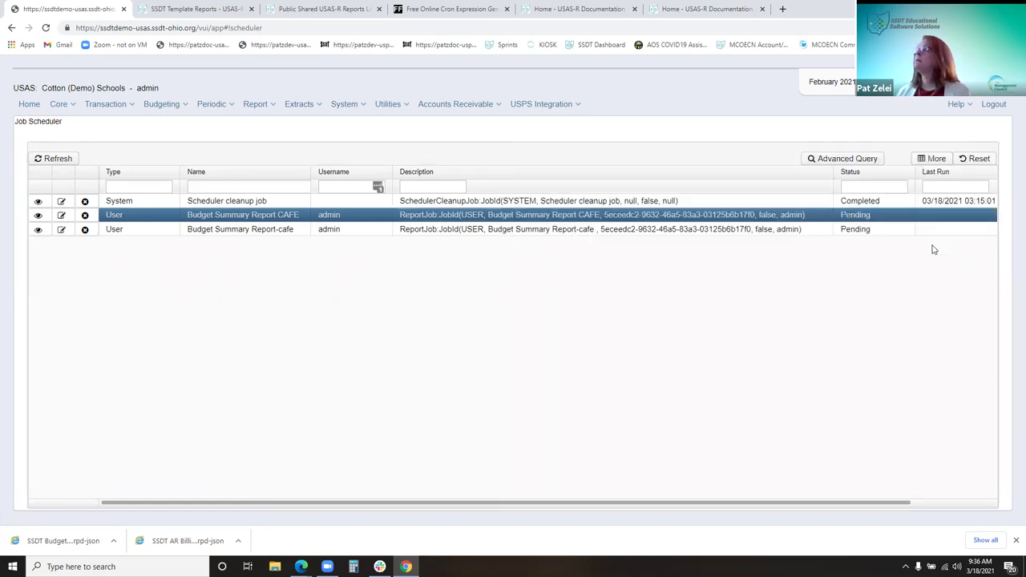
Add the Job Result column to the Job Scheduler list via Column Selection
{"action": "left_click", "coordinate": [934, 158]}
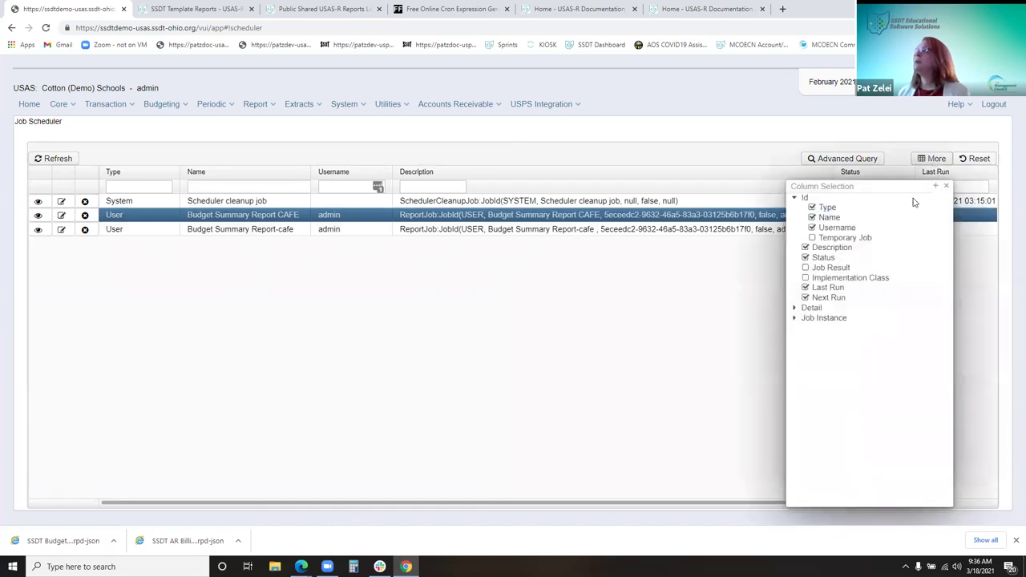
{"action": "left_click", "coordinate": [848, 269]}
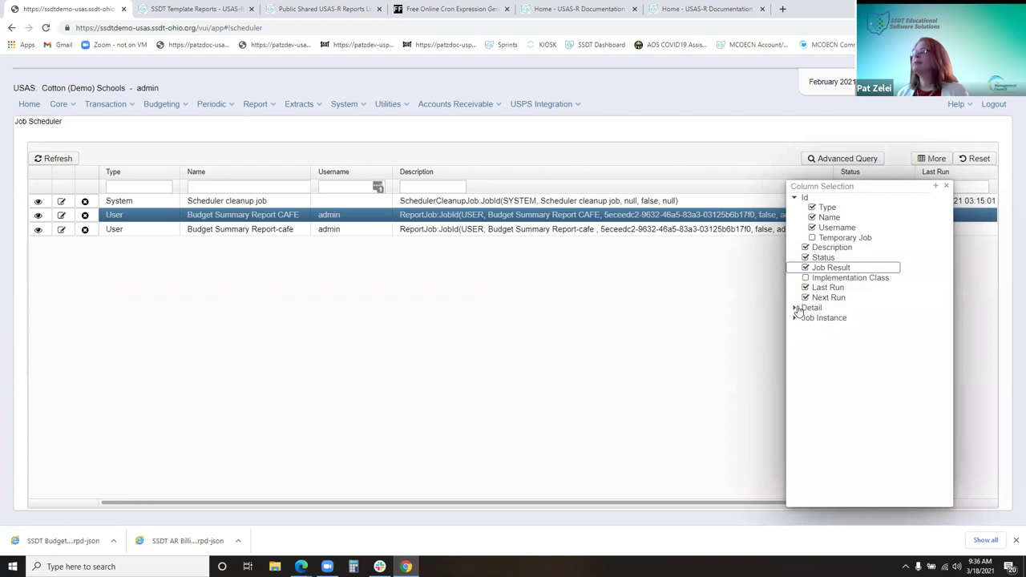
{"action": "left_click", "coordinate": [795, 308]}
{"action": "left_click", "coordinate": [795, 349]}
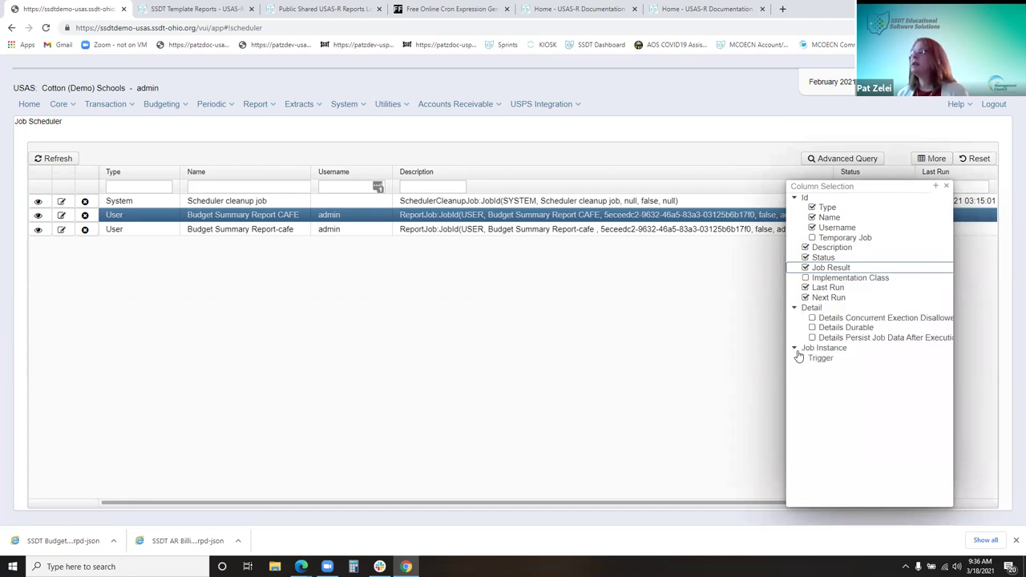
{"action": "left_click", "coordinate": [946, 186]}
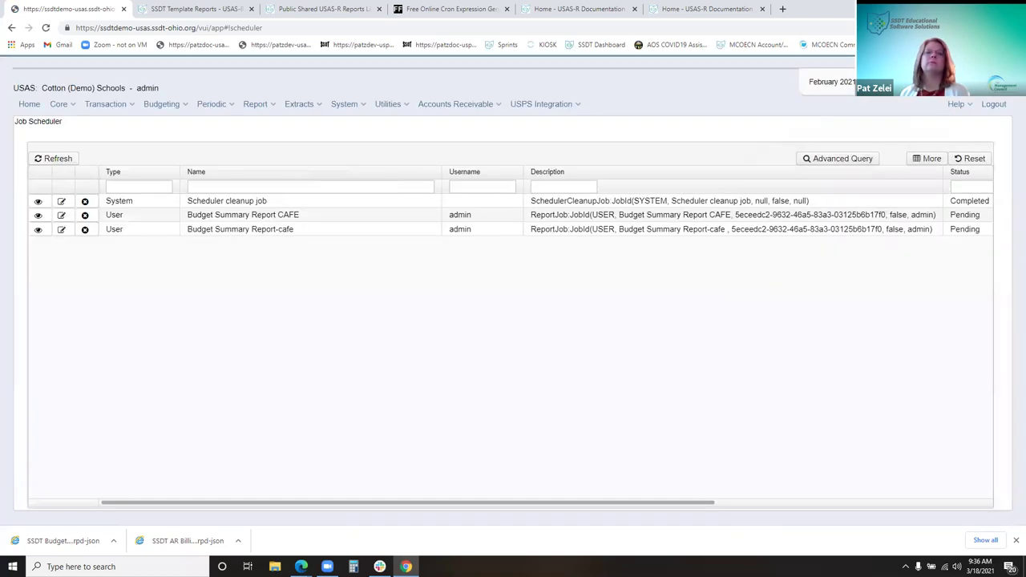
Scroll the grid to read each job's Job Result and Next Run values
{"action": "left_click", "coordinate": [32, 542]}
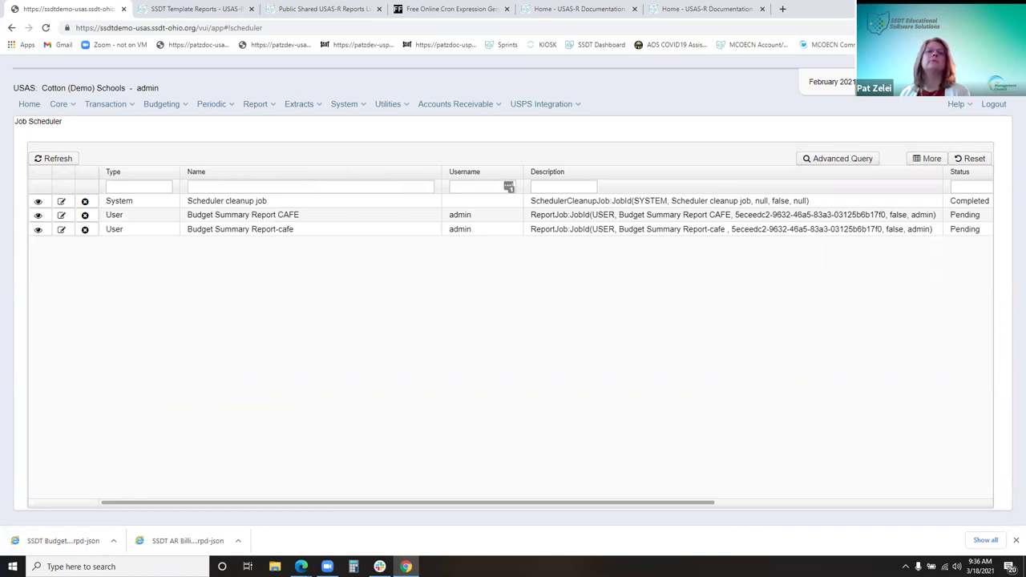
{"action": "left_click", "coordinate": [842, 503]}
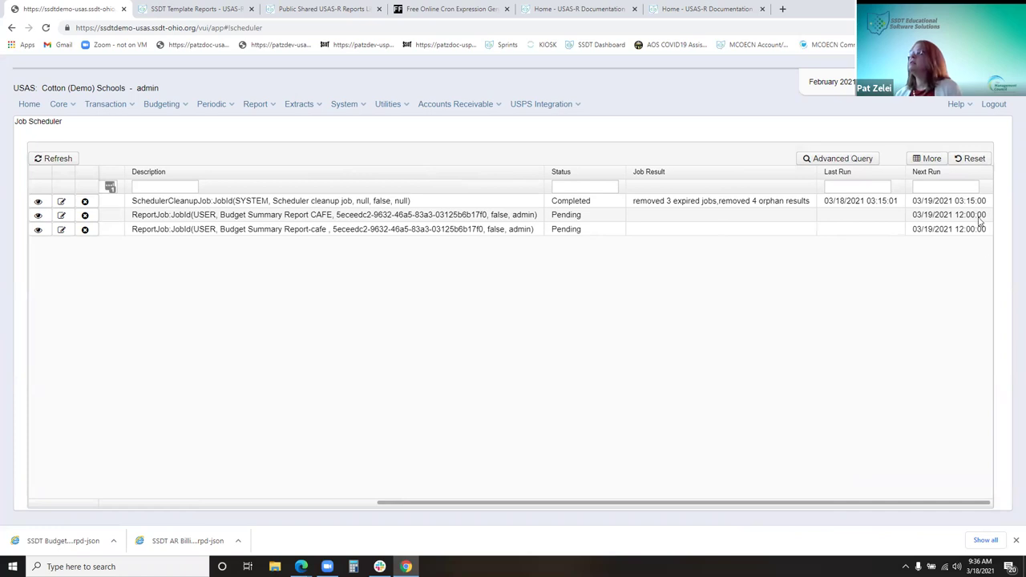
{"action": "left_click", "coordinate": [209, 504]}
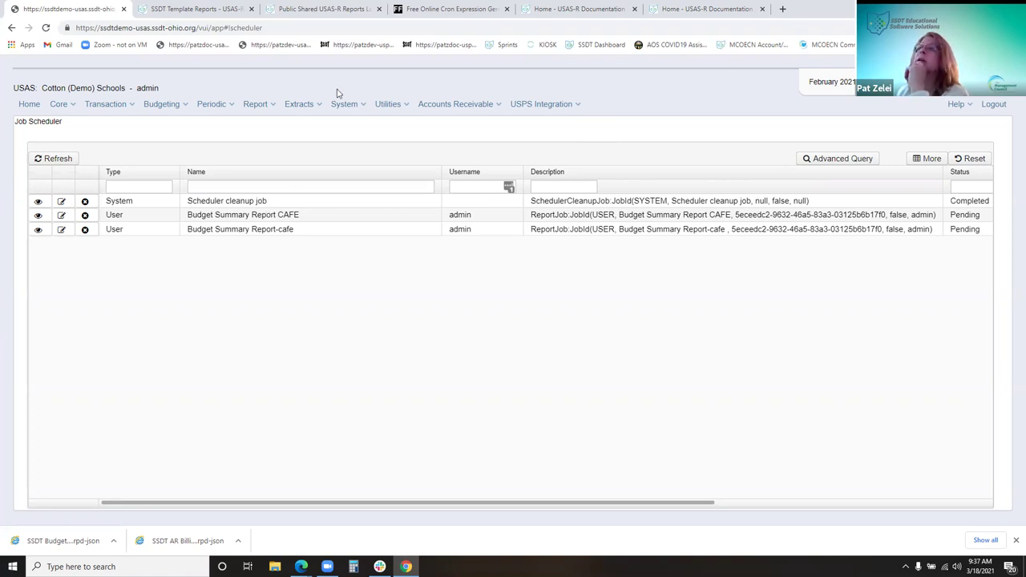
Go back to the unfiltered Report Manager list of admin and SSDT reports
{"action": "left_click", "coordinate": [254, 109]}
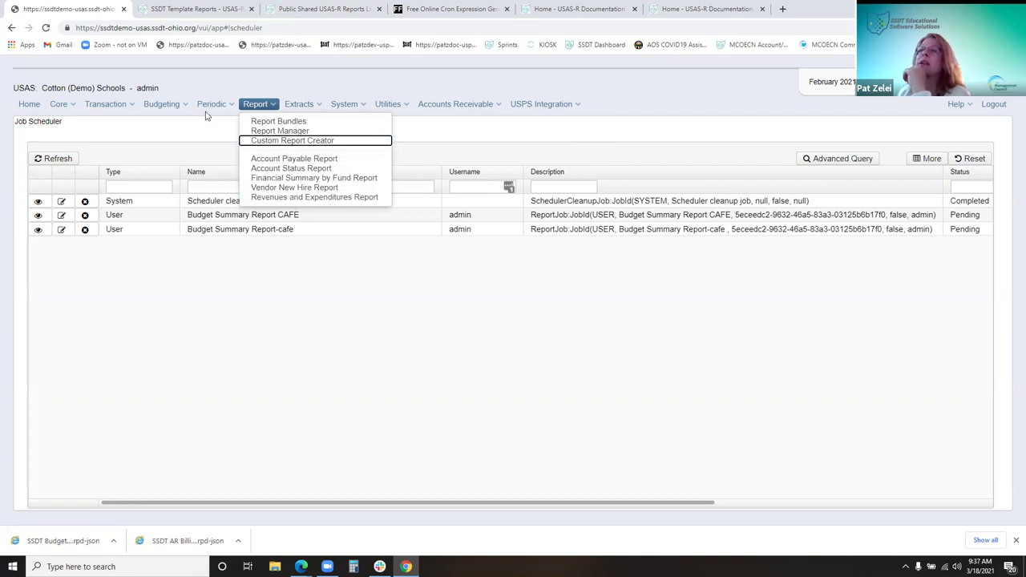
{"action": "mouse_move", "coordinate": [206, 111]}
{"action": "mouse_move", "coordinate": [256, 105]}
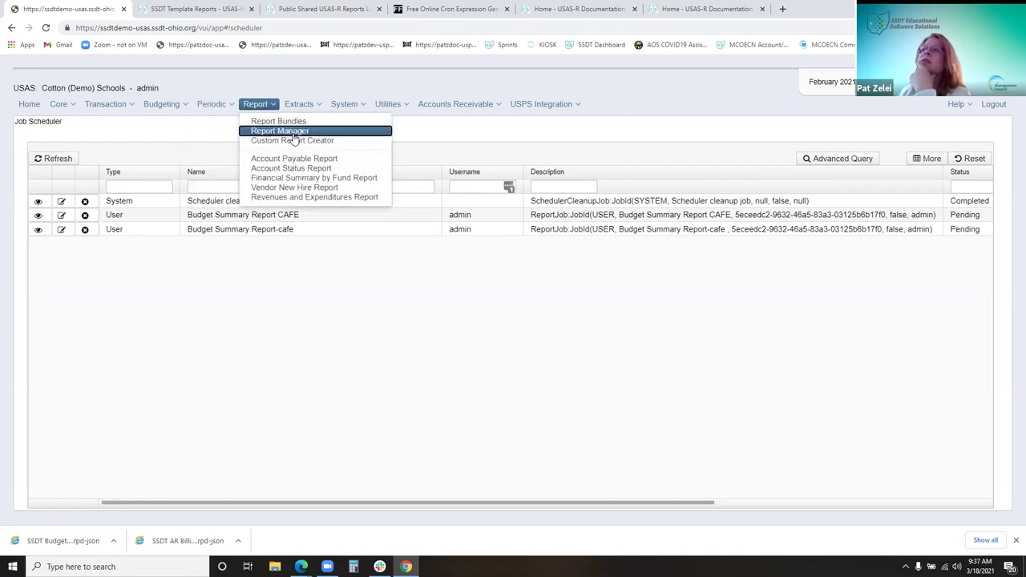
{"action": "left_click", "coordinate": [280, 130]}
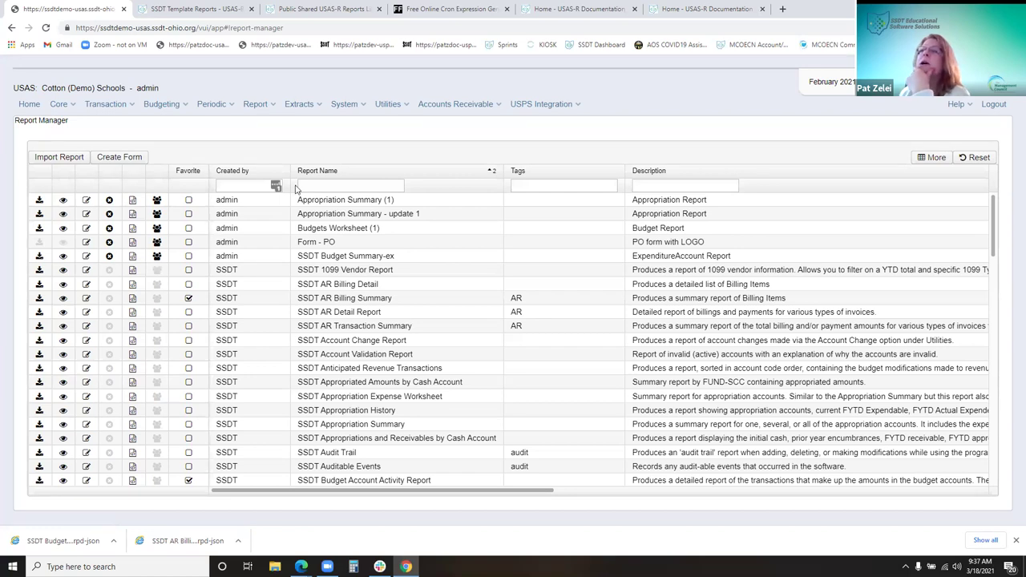
{"action": "mouse_move", "coordinate": [256, 105]}
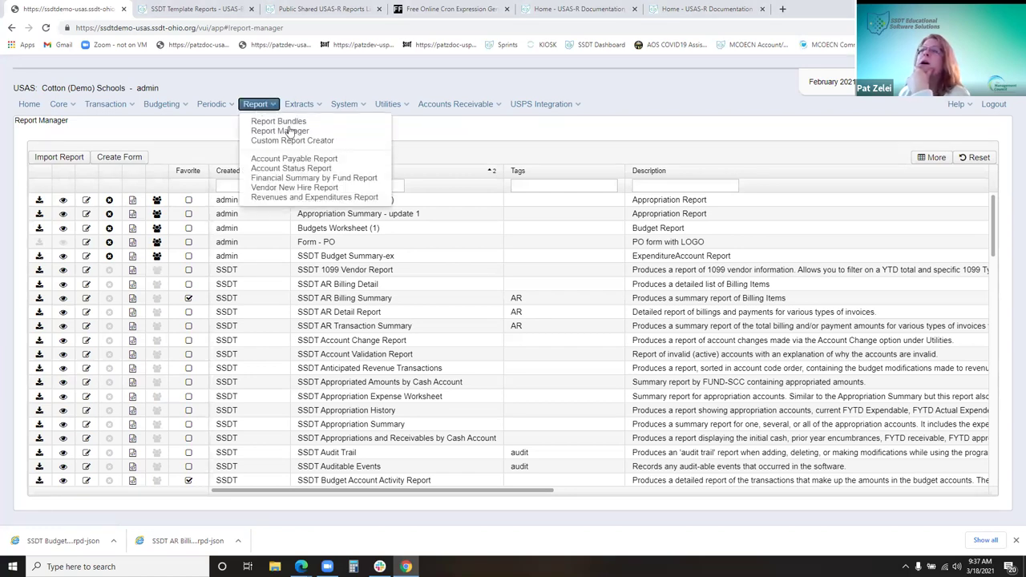
Start a new Custom Report Creator report based on the CashAccount object
{"action": "left_click", "coordinate": [351, 141]}
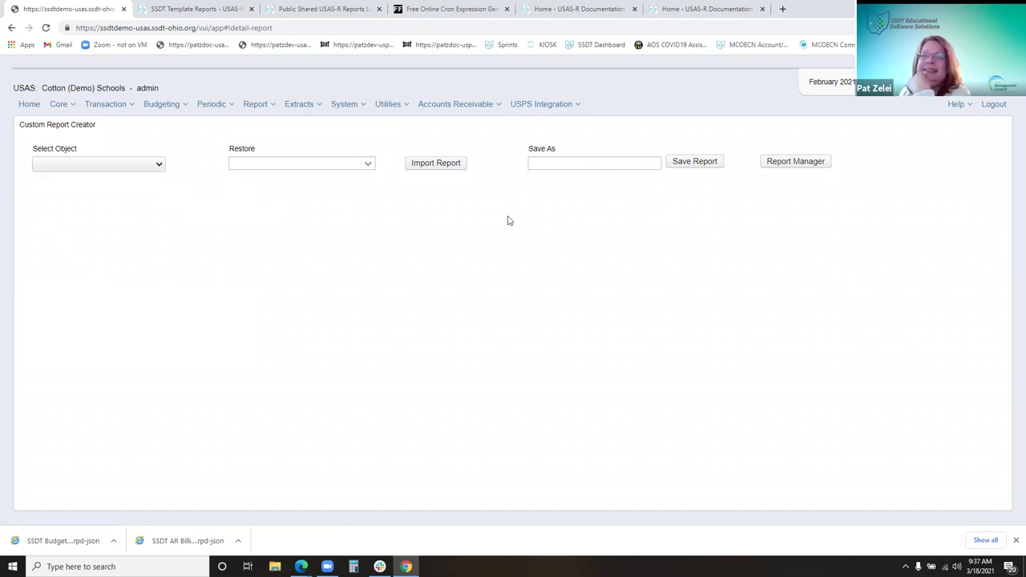
{"action": "left_click", "coordinate": [161, 166]}
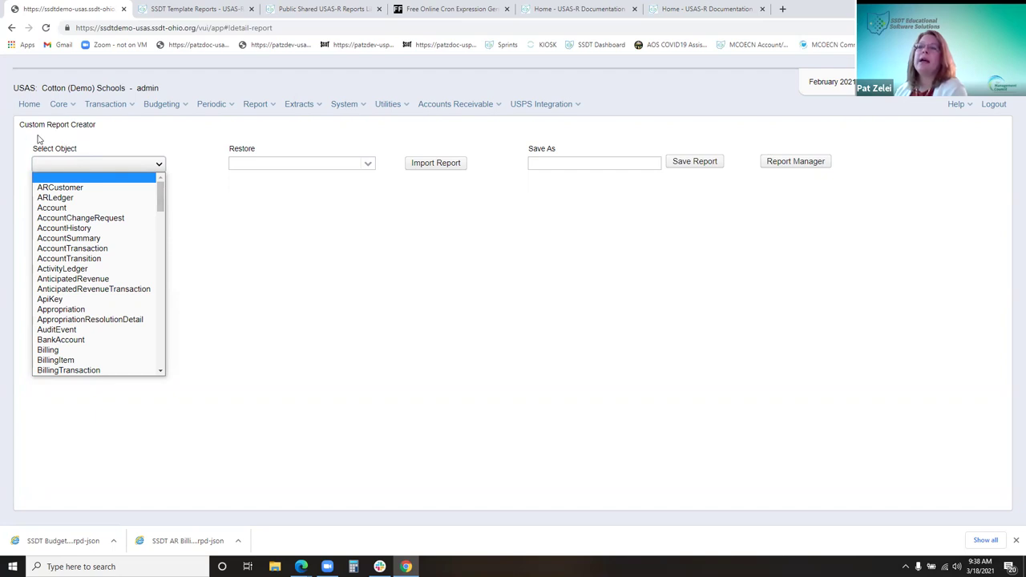
{"action": "left_click_drag", "start_coordinate": [160, 200], "coordinate": [169, 251]}
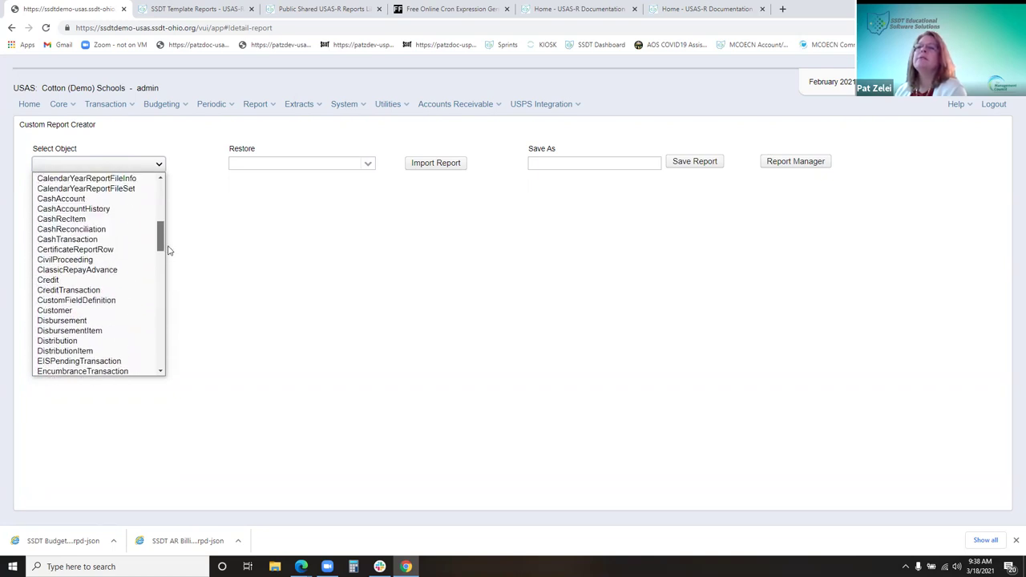
{"action": "left_click", "coordinate": [58, 200]}
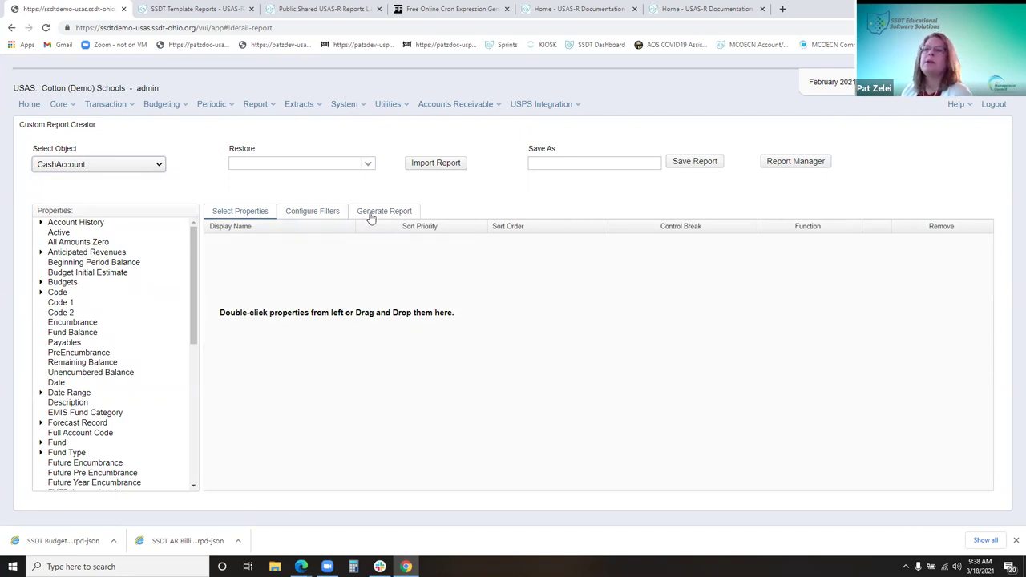
{"action": "left_click_drag", "start_coordinate": [80, 321], "coordinate": [344, 295]}
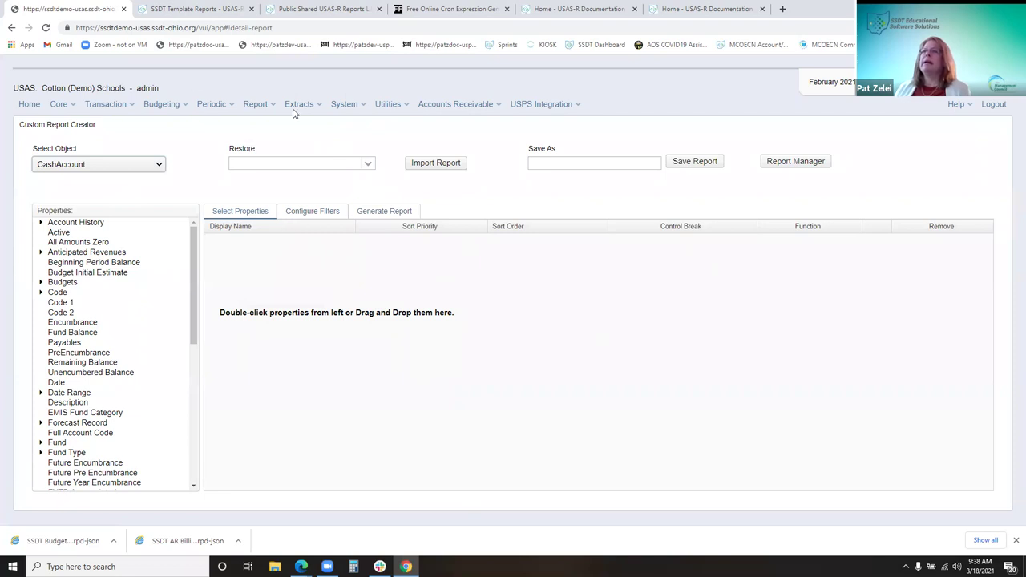
Filter Report Manager to 'ssdt c' reports and open SSDT Cash Summary for editing
{"action": "left_click", "coordinate": [255, 105]}
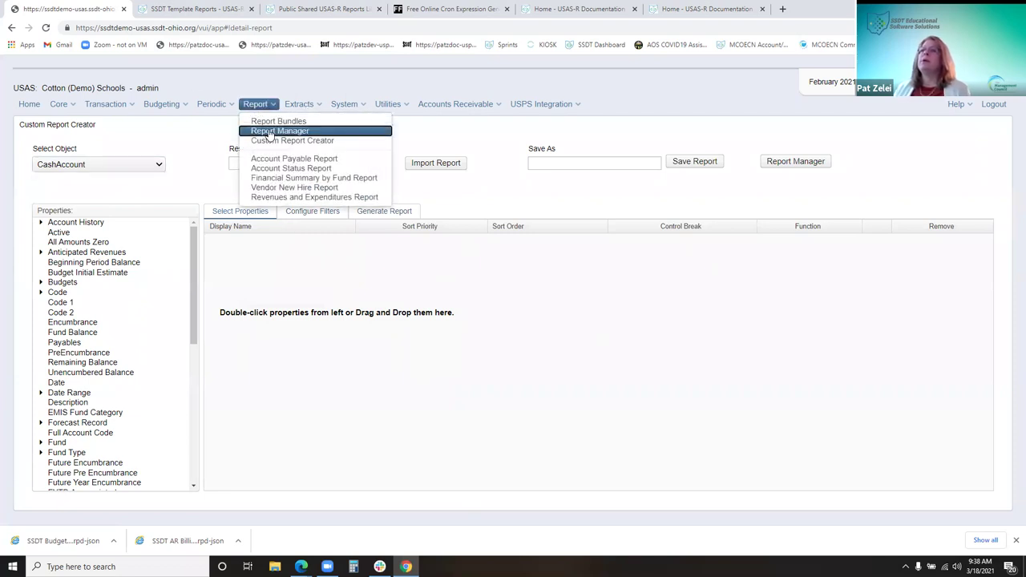
{"action": "left_click", "coordinate": [270, 131]}
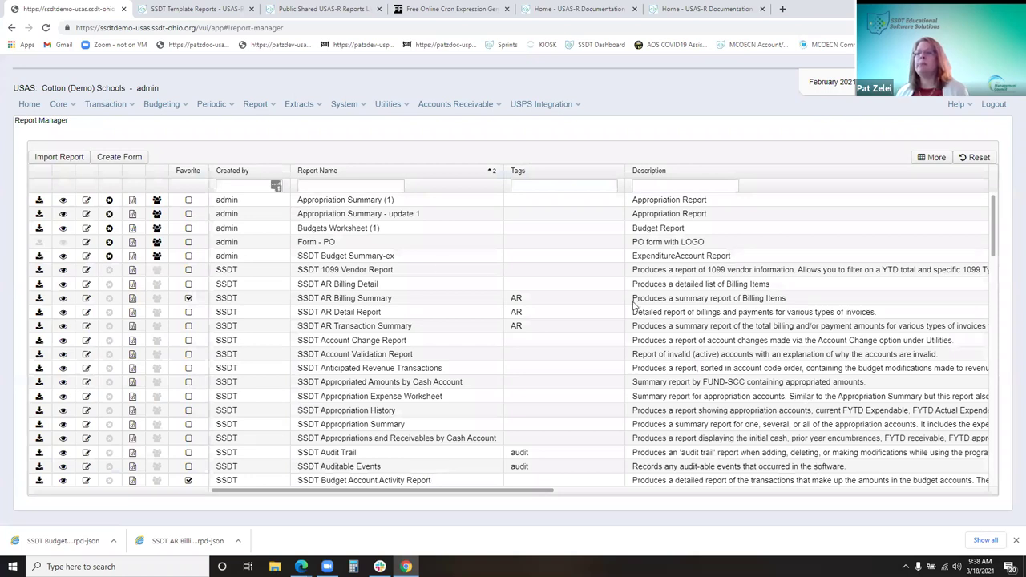
{"action": "left_click", "coordinate": [377, 187]}
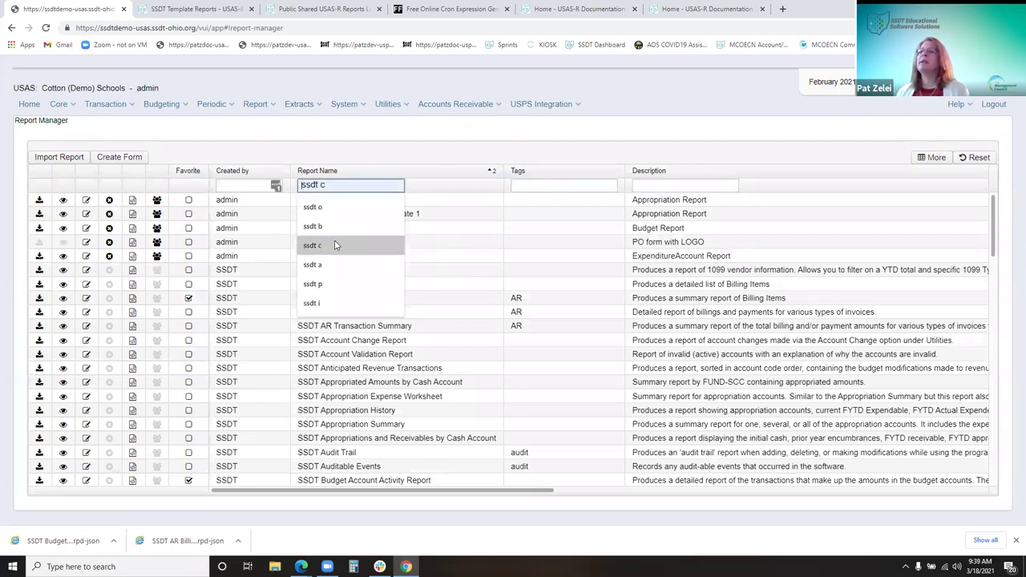
{"action": "left_click", "coordinate": [334, 241]}
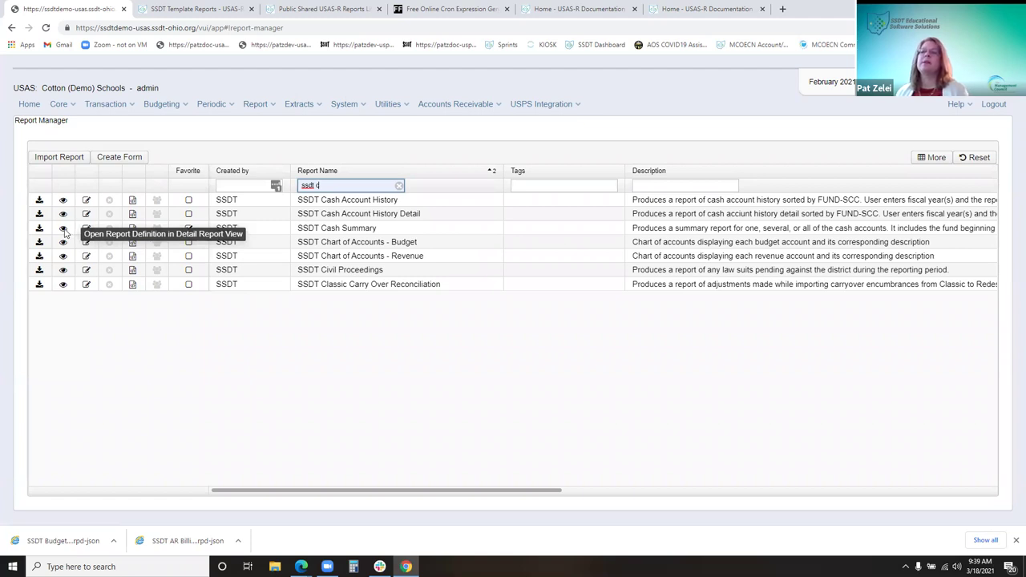
{"action": "left_click", "coordinate": [64, 229]}
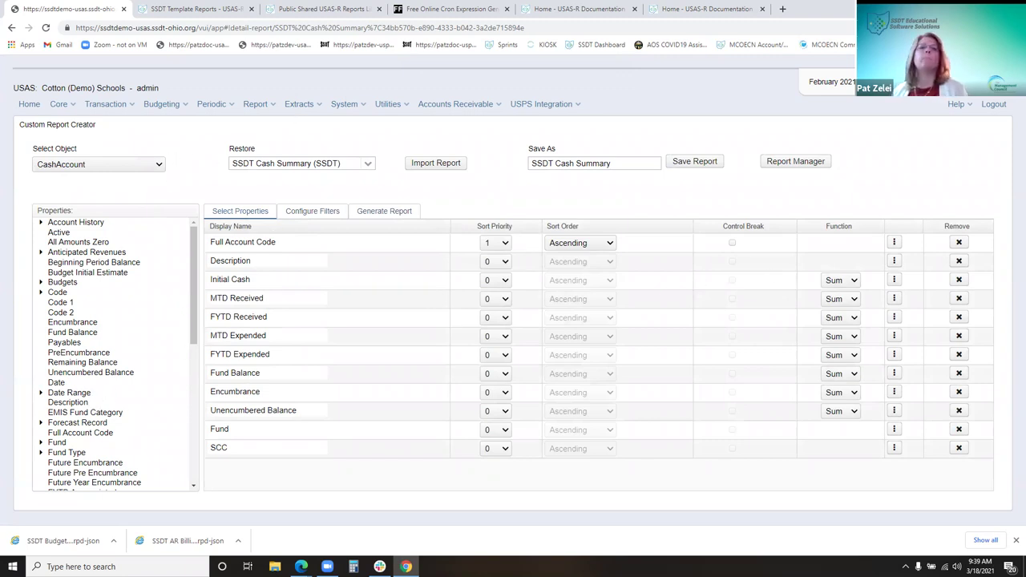
Review the Sort, Query and Report Options sub-tabs, then return to Select Properties
{"action": "left_click", "coordinate": [390, 213]}
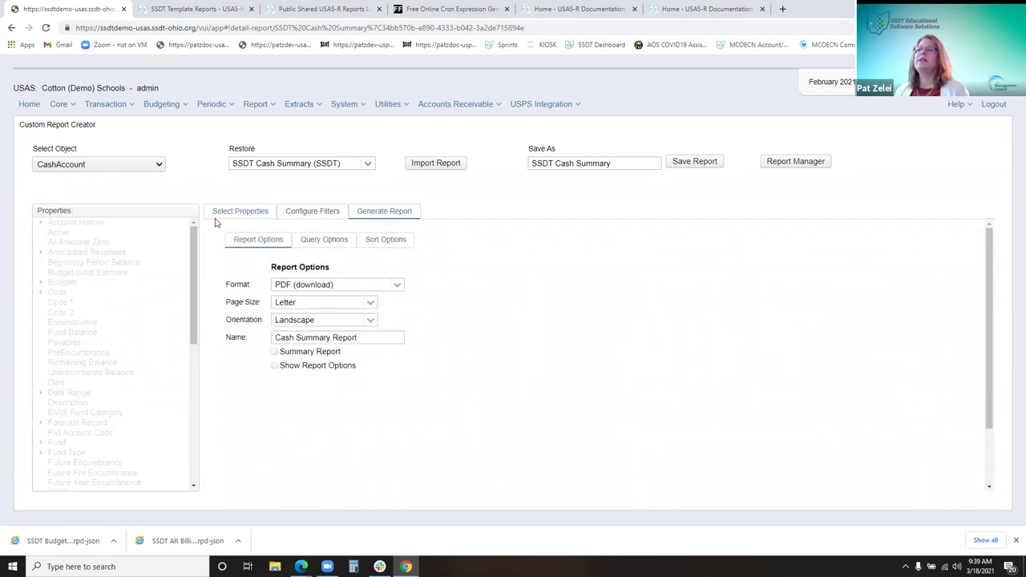
{"action": "left_click", "coordinate": [311, 243]}
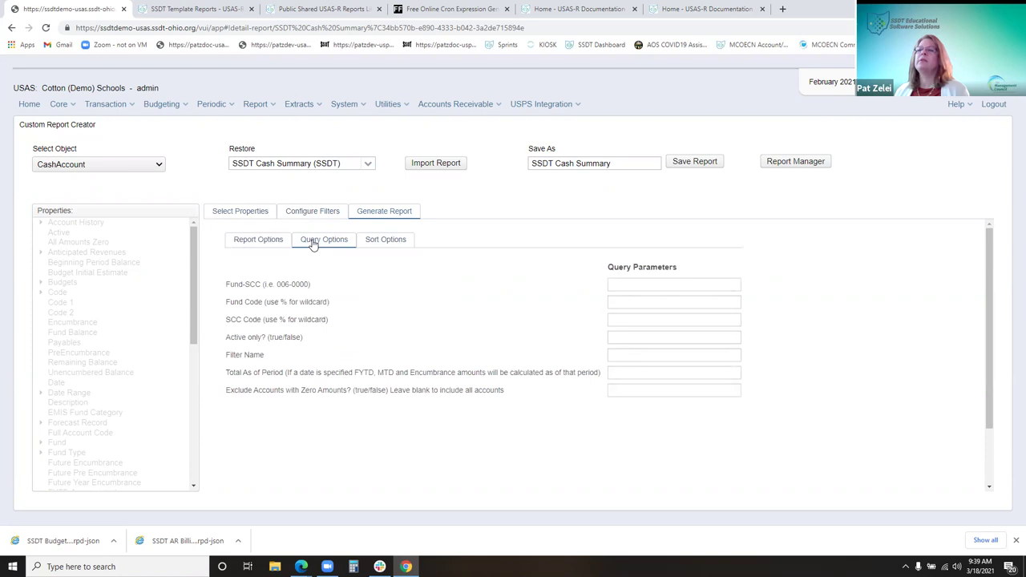
{"action": "left_click", "coordinate": [380, 240]}
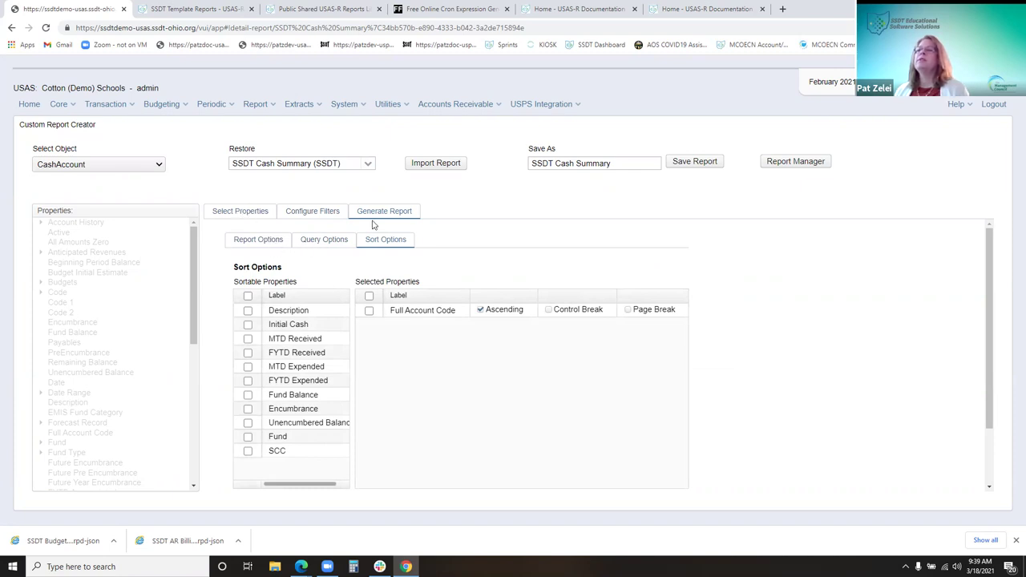
{"action": "left_click", "coordinate": [322, 242]}
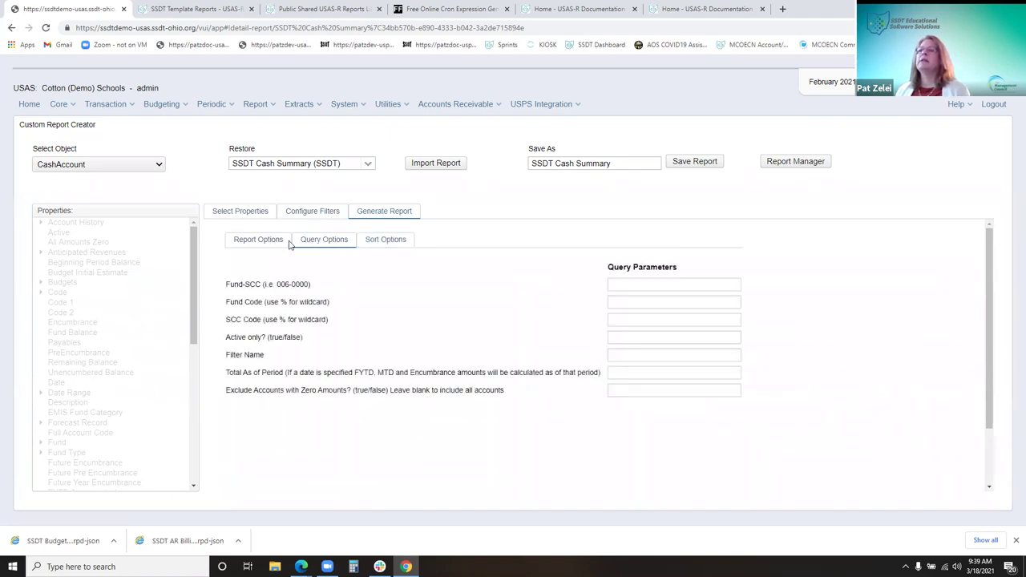
{"action": "left_click", "coordinate": [261, 241]}
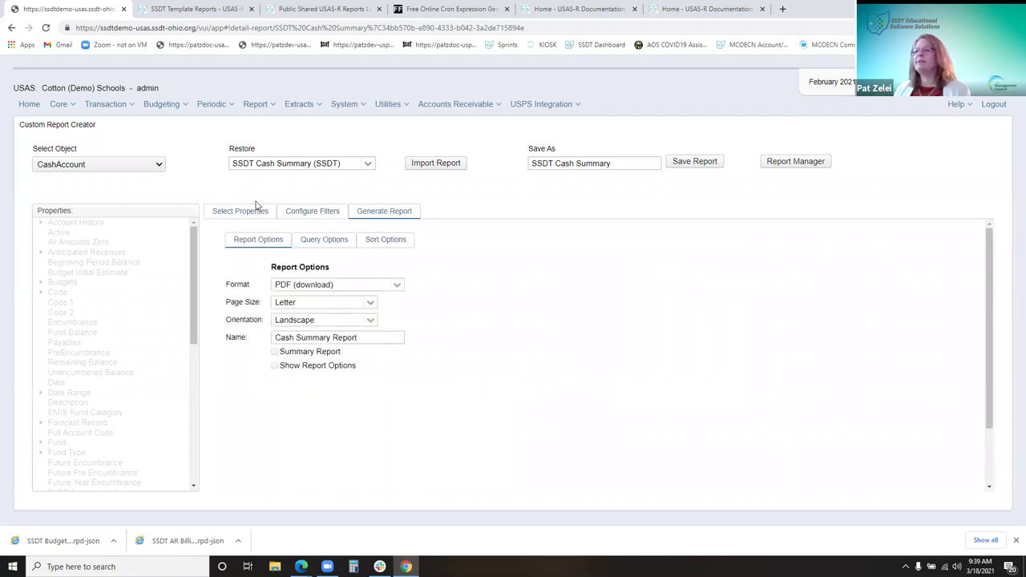
{"action": "left_click", "coordinate": [246, 211]}
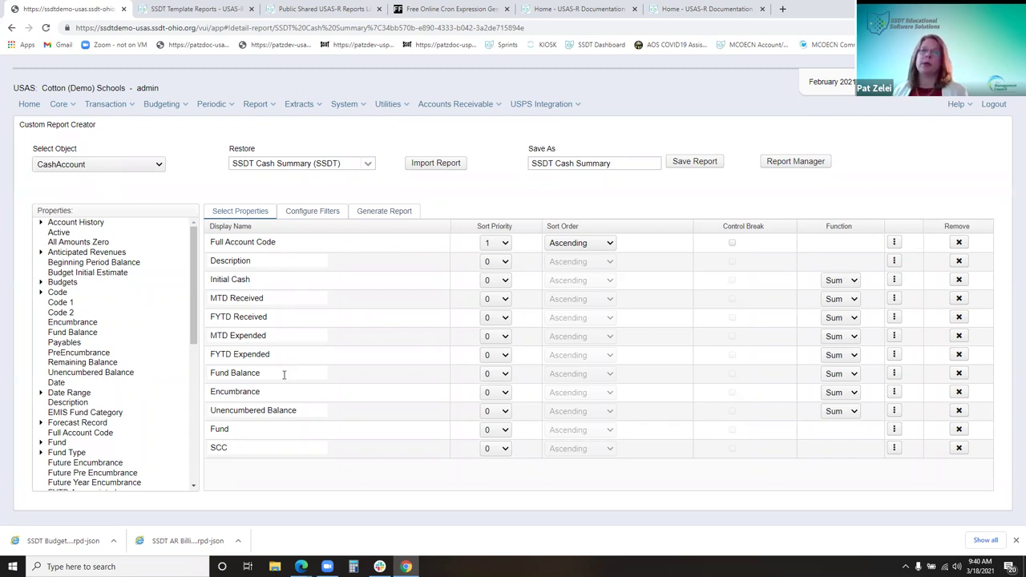
Add and remove a Date column, then delete the Encumbrance and Unencumbered Balance columns
{"action": "left_click_drag", "start_coordinate": [60, 384], "coordinate": [273, 474]}
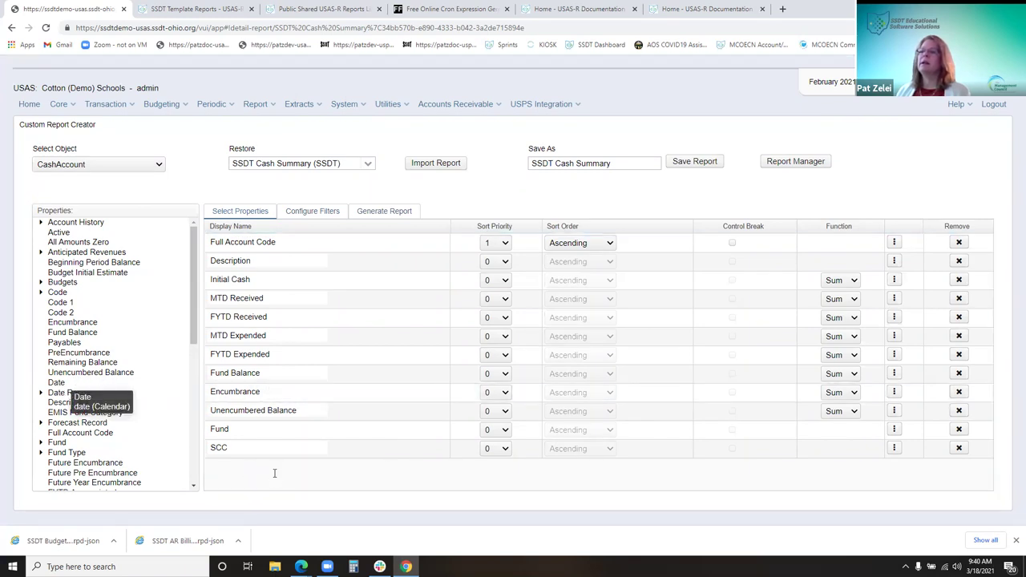
{"action": "left_click_drag", "start_coordinate": [277, 457], "coordinate": [279, 479]}
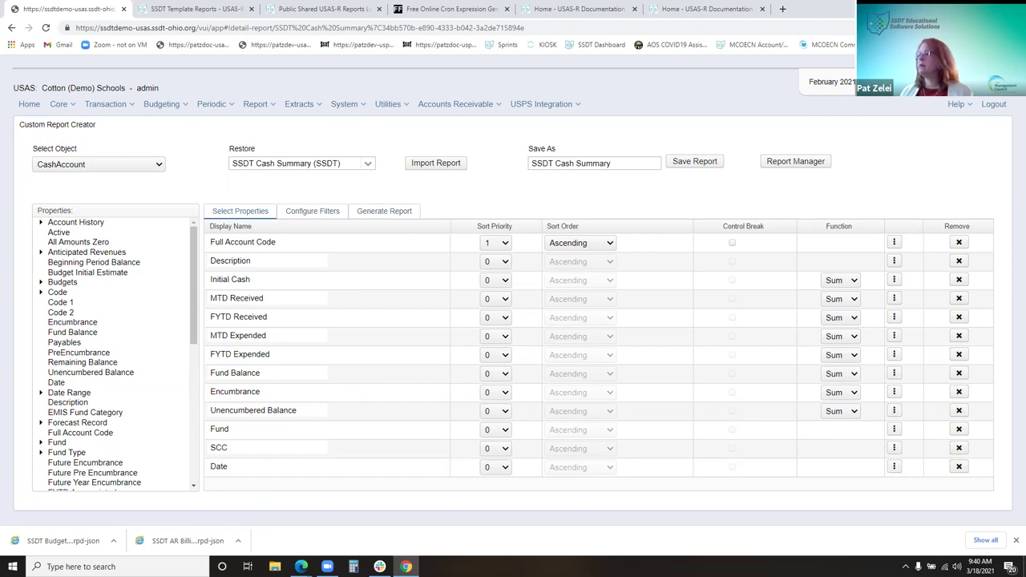
{"action": "left_click", "coordinate": [959, 468]}
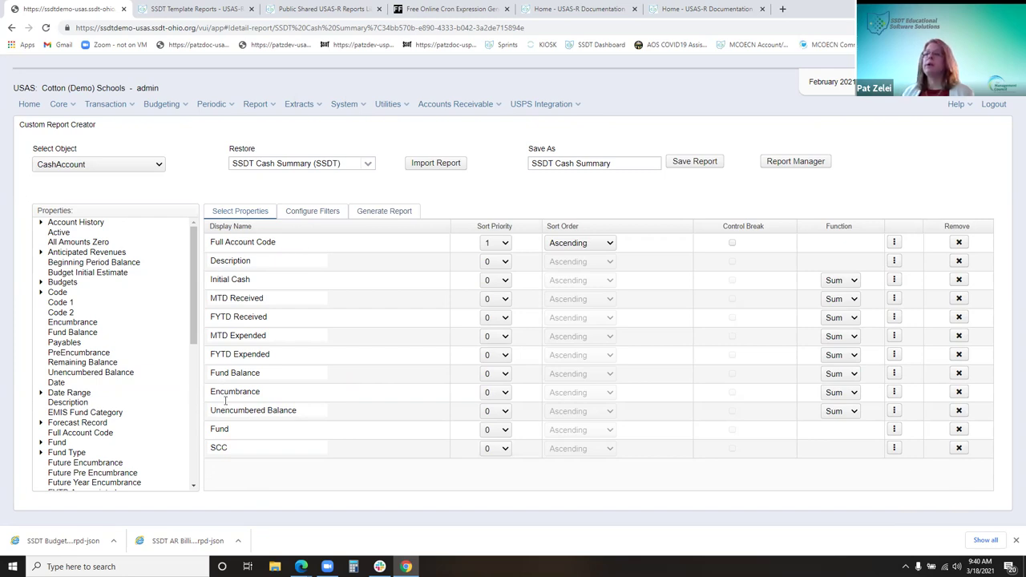
{"action": "left_click_drag", "start_coordinate": [240, 408], "coordinate": [242, 463]}
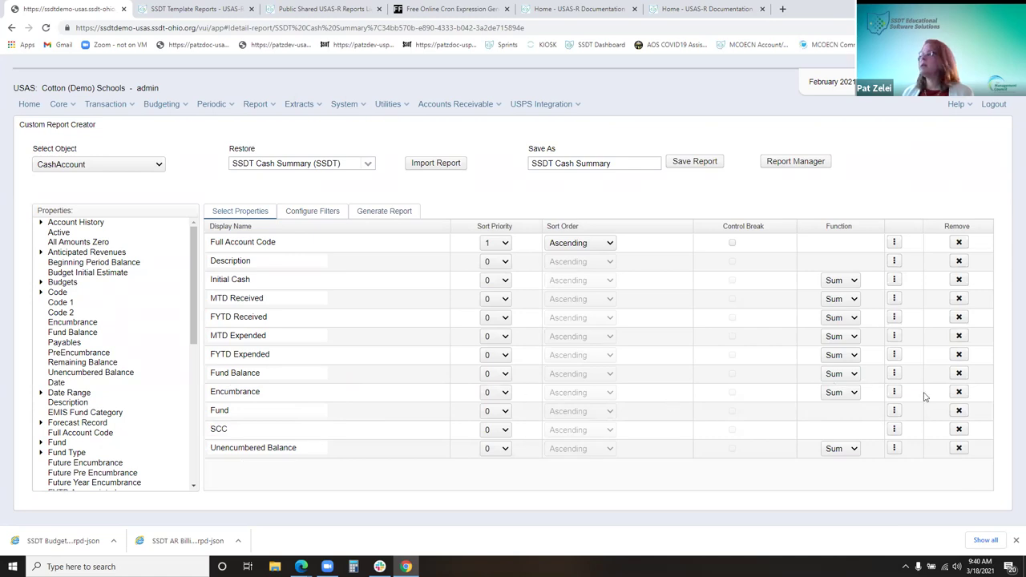
{"action": "left_click", "coordinate": [958, 392]}
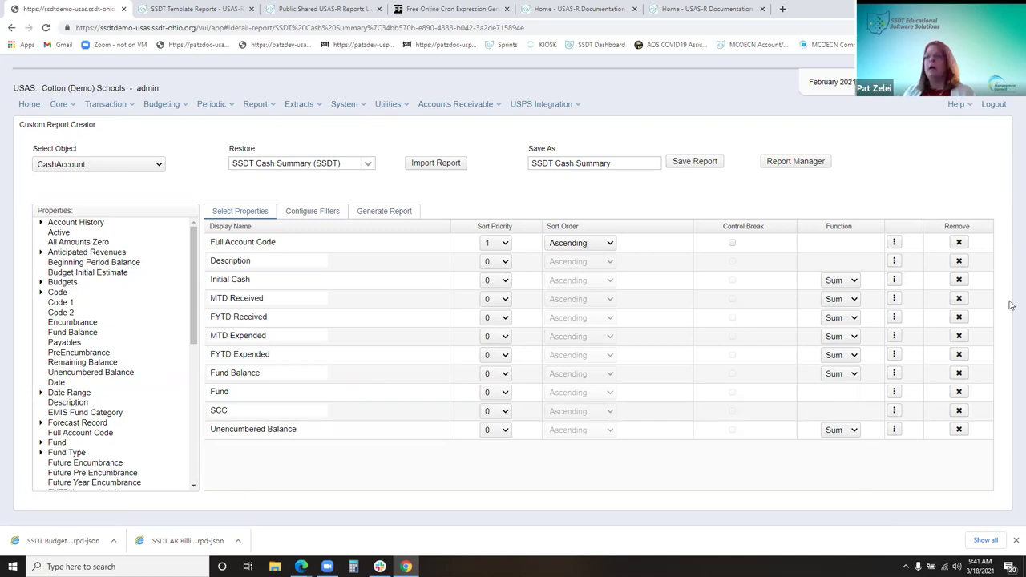
{"action": "left_click", "coordinate": [959, 430]}
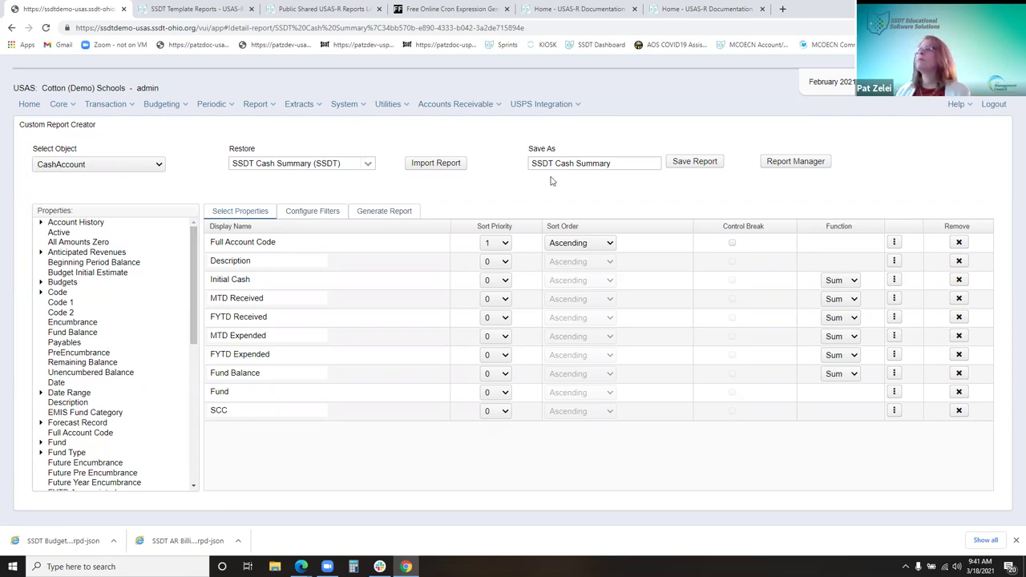
Append '-FINSUM' to the report name and save it as SSDT Cash Summary-FINSUM
{"action": "left_click", "coordinate": [623, 164]}
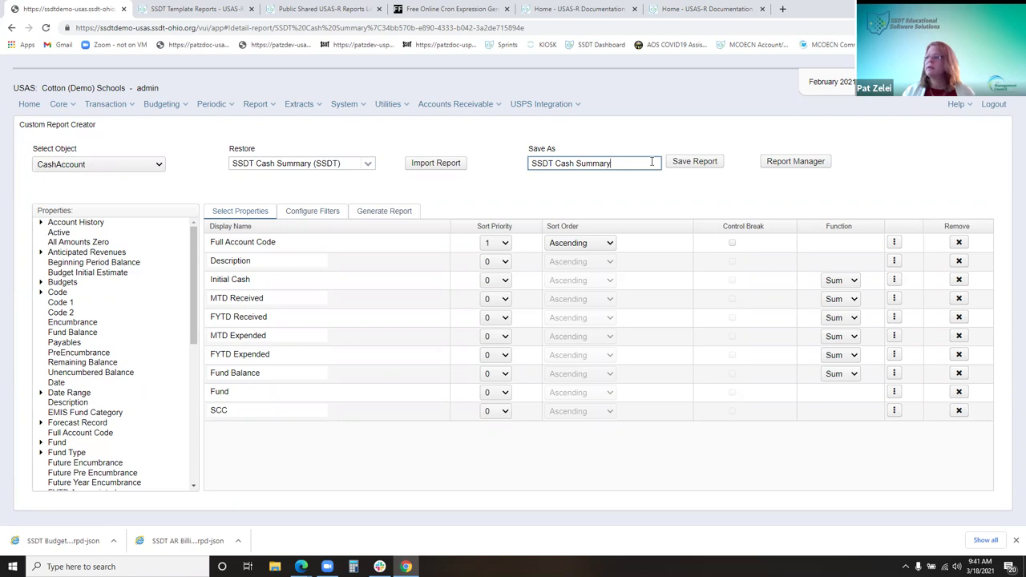
{"action": "type", "text": "-FINS"}
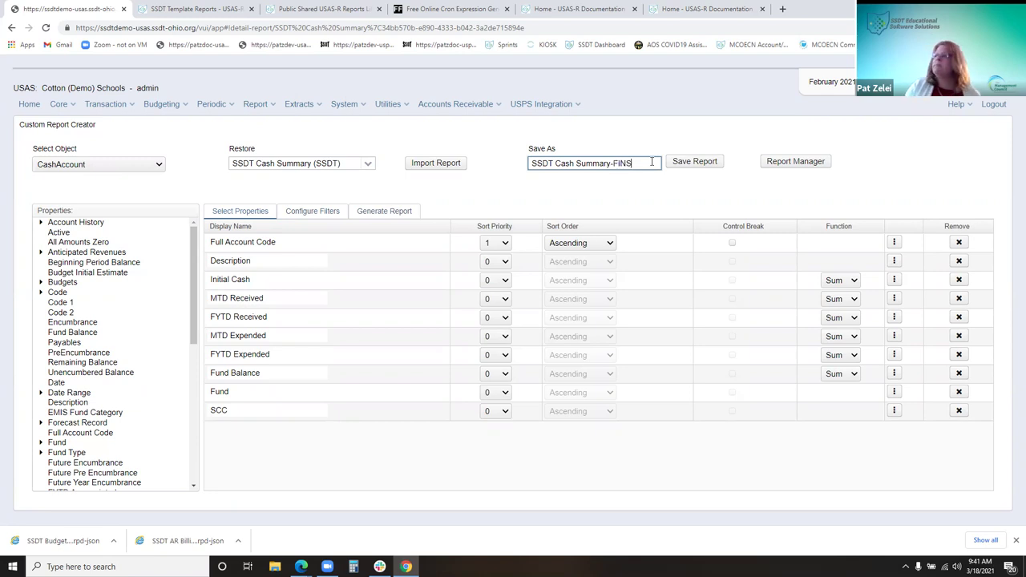
{"action": "type", "text": "UM"}
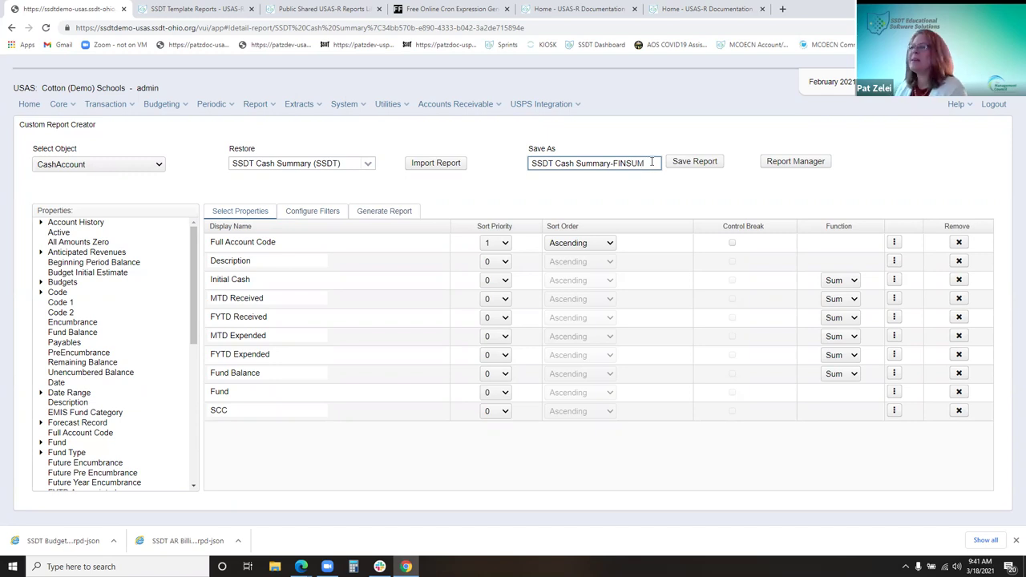
{"action": "left_click", "coordinate": [696, 166]}
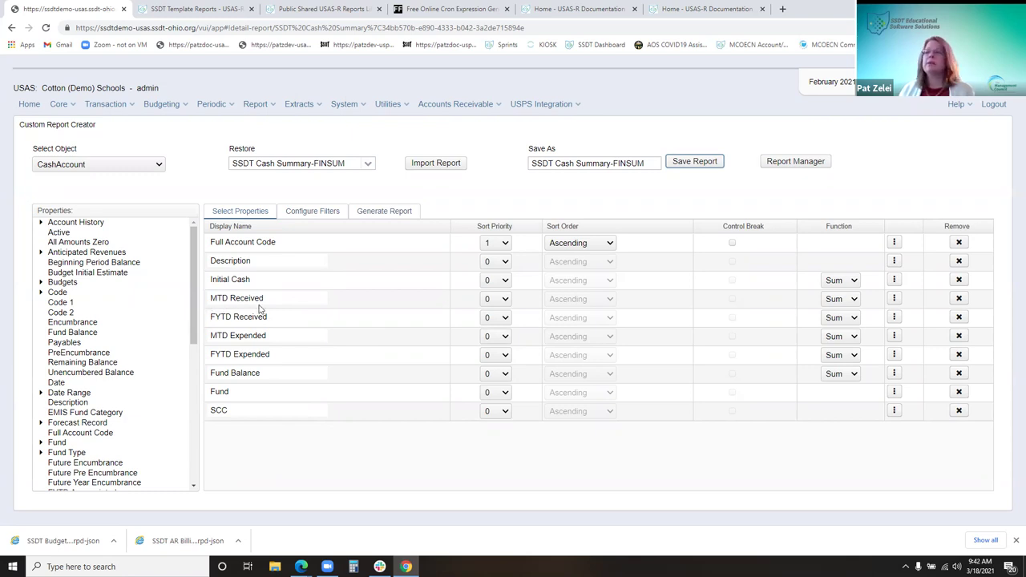
Add FYTD Receivable after FYTD Expended and move FYTD Received below MTD Expended
{"action": "scroll", "coordinate": [140, 405], "scroll_direction": "down", "scroll_amount": 1}
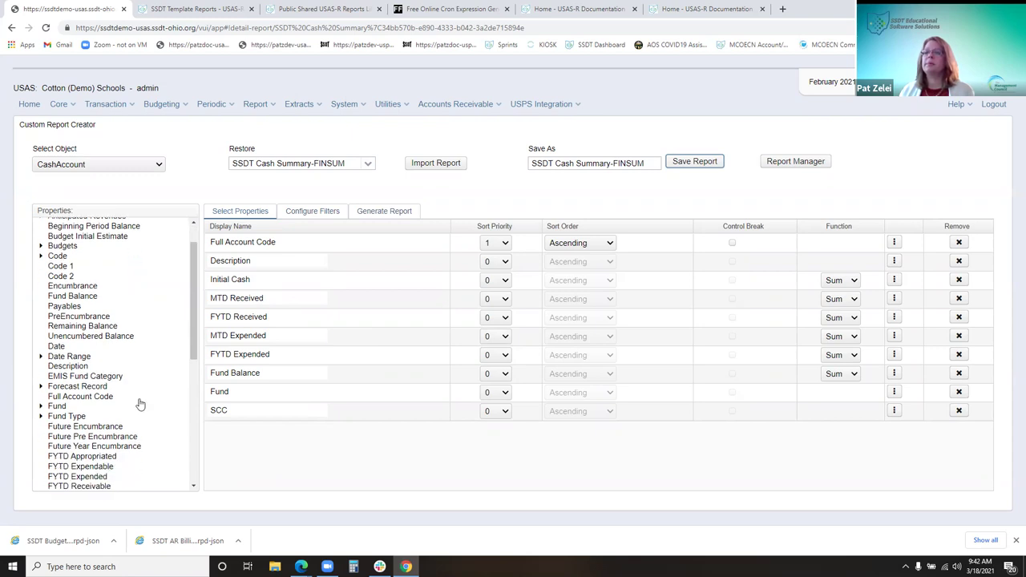
{"action": "scroll", "coordinate": [141, 405], "scroll_direction": "down", "scroll_amount": 2}
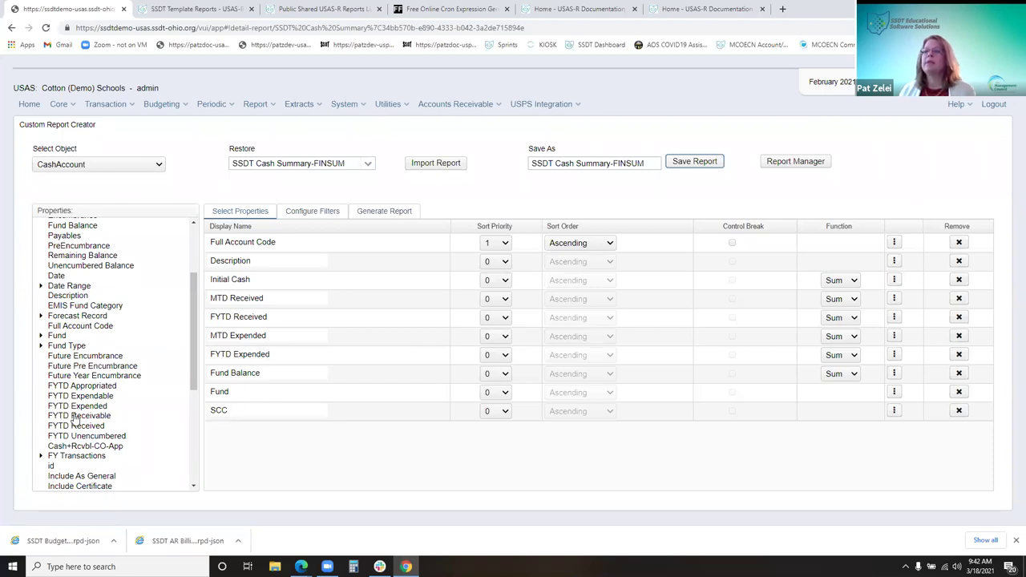
{"action": "left_click_drag", "start_coordinate": [76, 418], "coordinate": [242, 365]}
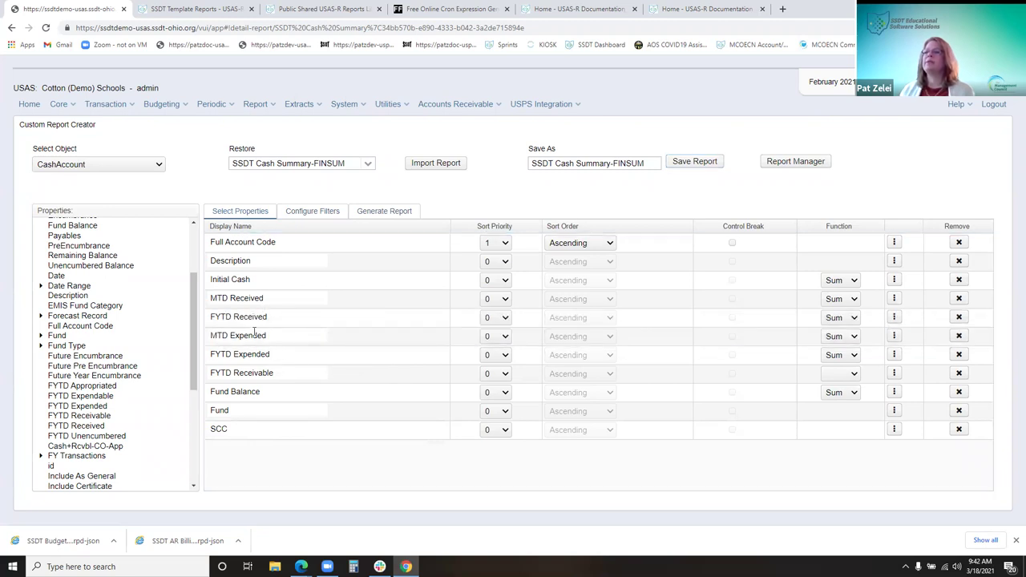
{"action": "left_click_drag", "start_coordinate": [247, 316], "coordinate": [261, 345]}
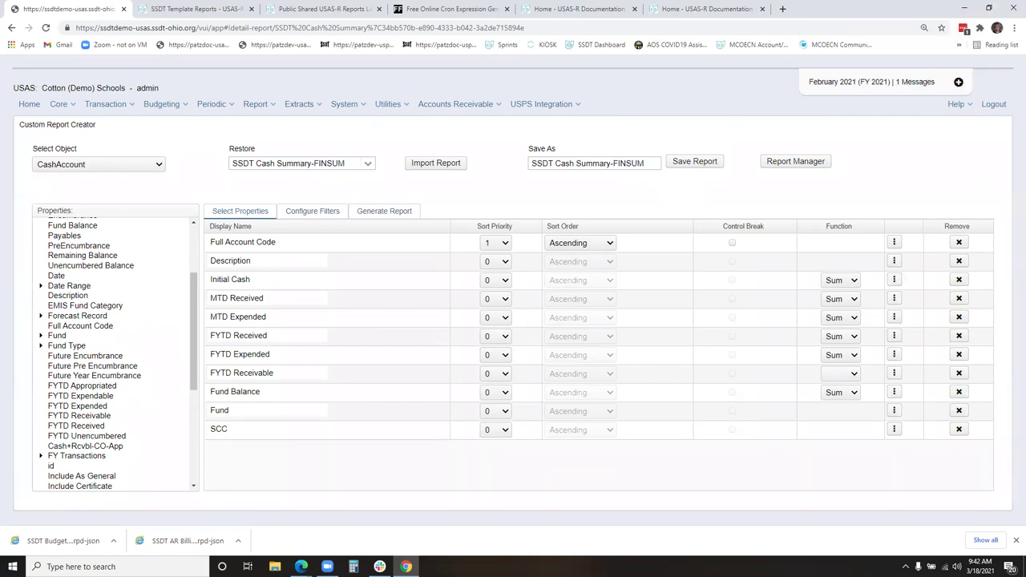
Confirm Full Account Code sorts first ascending and FYTD Receivable keeps sort priority 0
{"action": "left_click", "coordinate": [505, 244]}
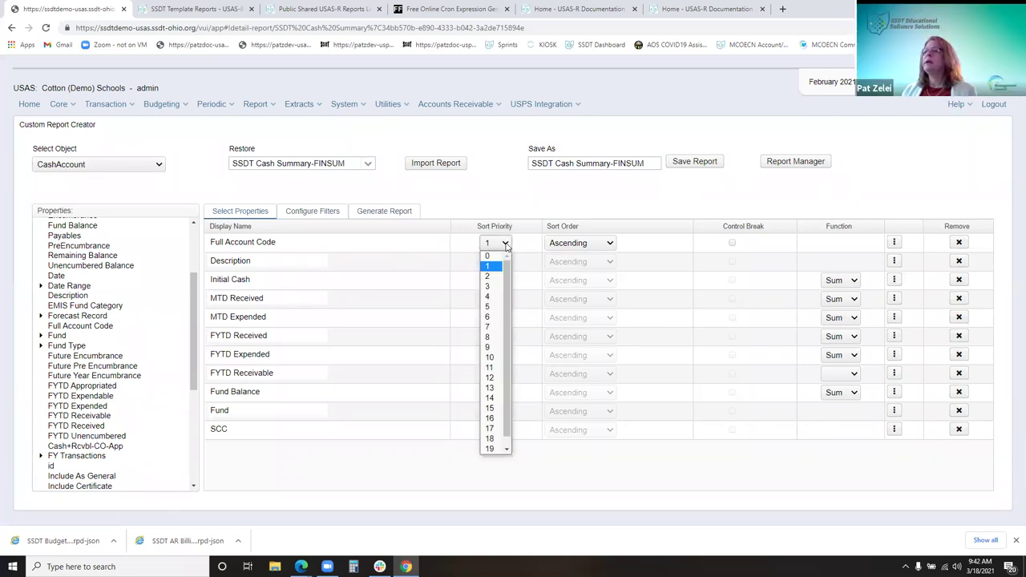
{"action": "left_click", "coordinate": [505, 244]}
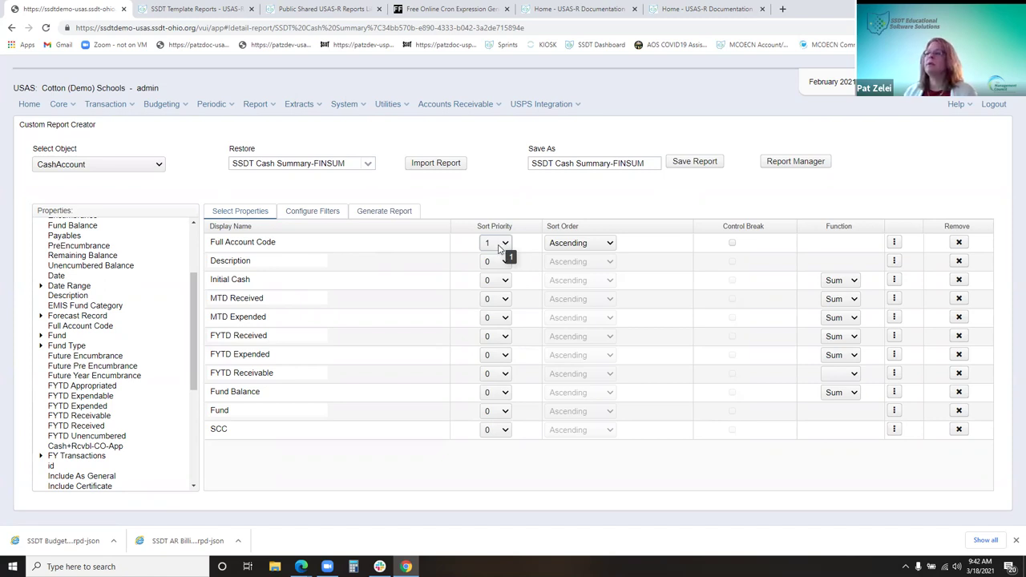
{"action": "left_click", "coordinate": [505, 374]}
{"action": "left_click", "coordinate": [506, 375]}
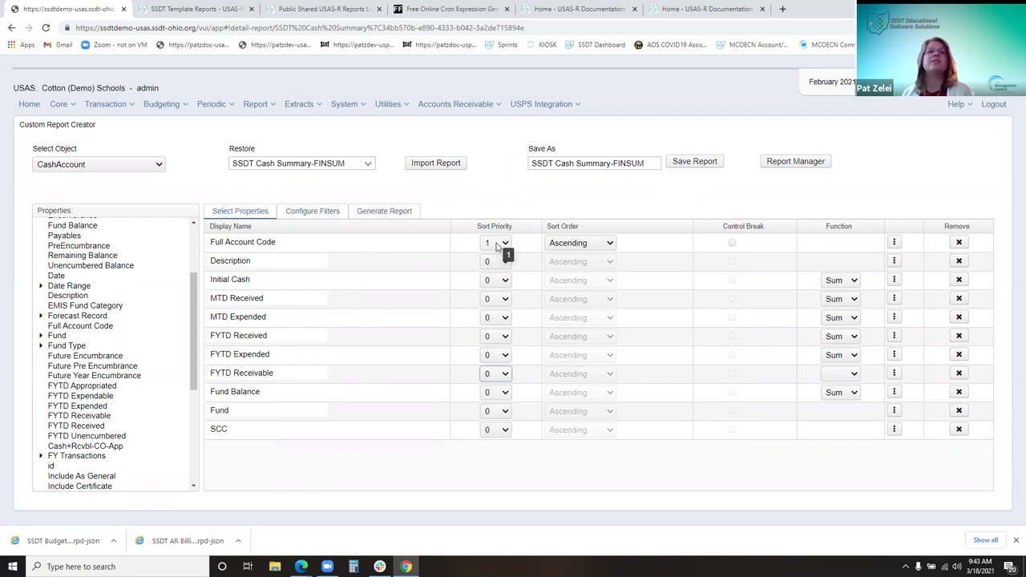
{"action": "left_click", "coordinate": [599, 243]}
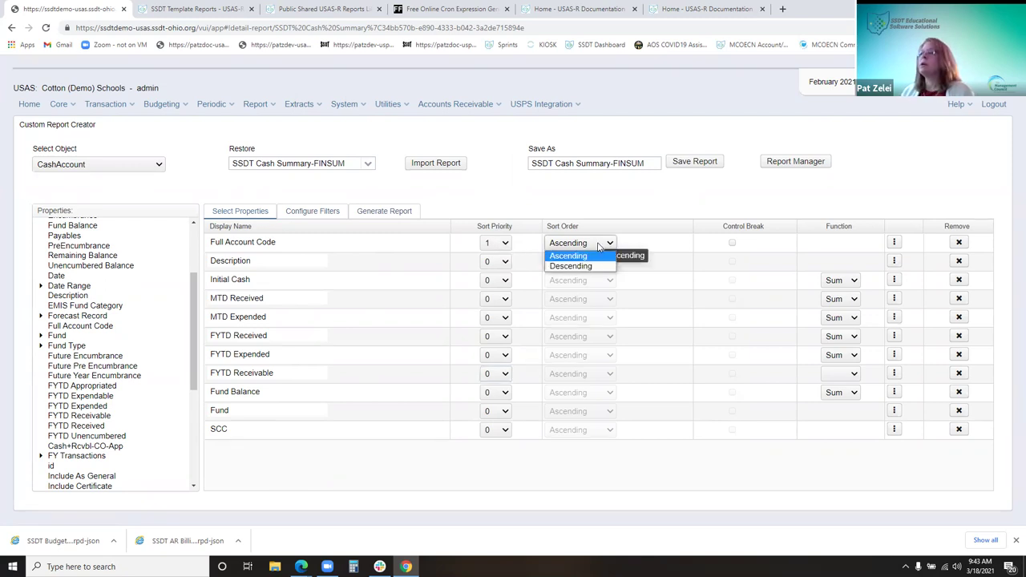
{"action": "left_click", "coordinate": [602, 255]}
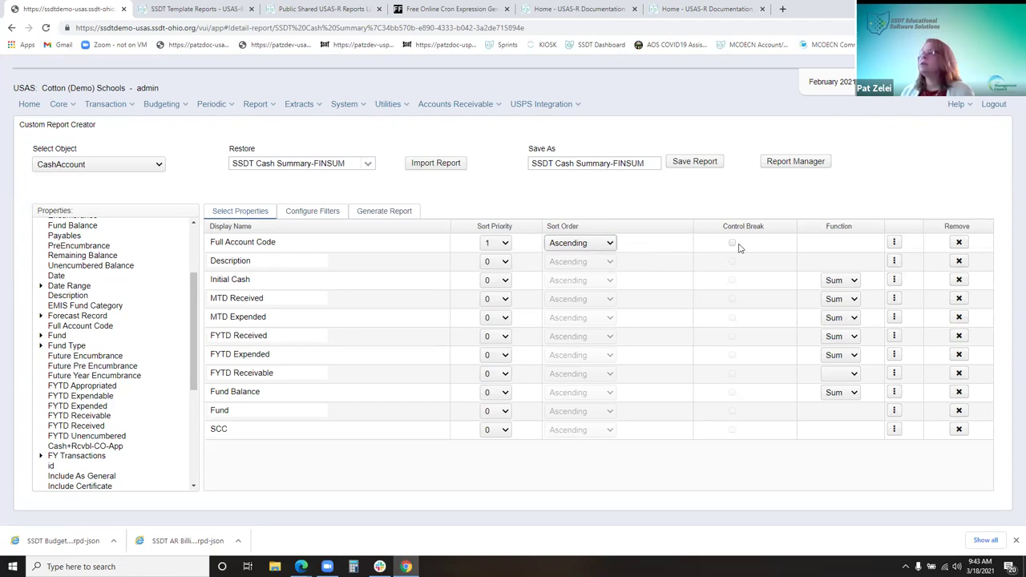
{"action": "left_click", "coordinate": [737, 247]}
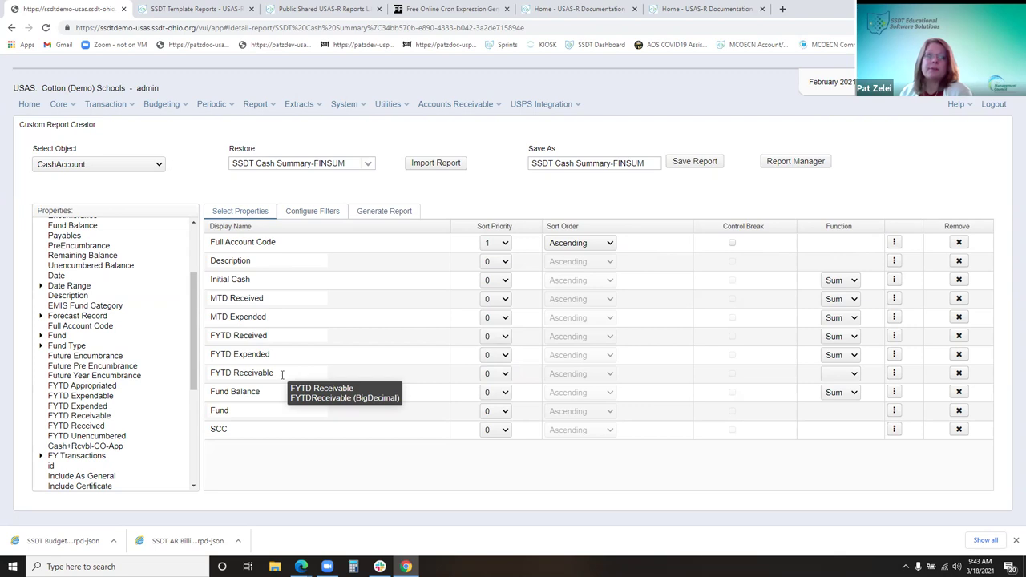
Set the FYTD Receivable column's function to Sum
{"action": "left_click", "coordinate": [856, 374]}
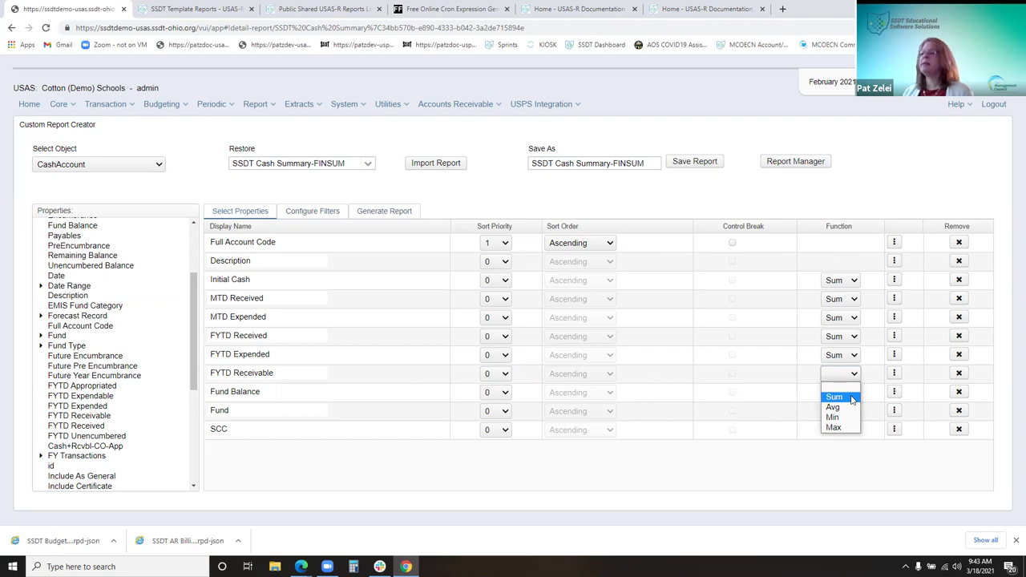
{"action": "left_click", "coordinate": [852, 399]}
{"action": "left_click", "coordinate": [854, 377]}
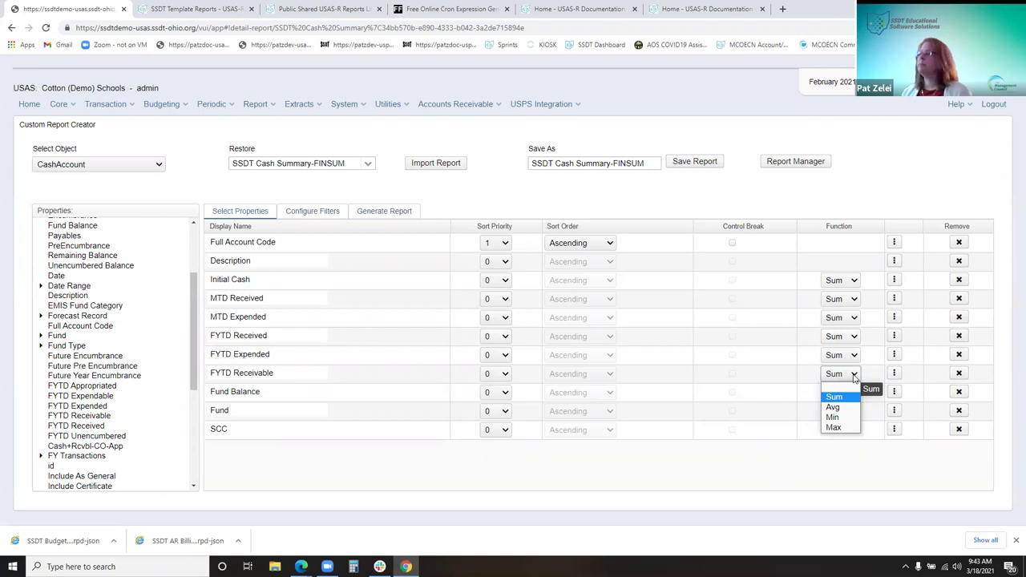
{"action": "left_click", "coordinate": [854, 376]}
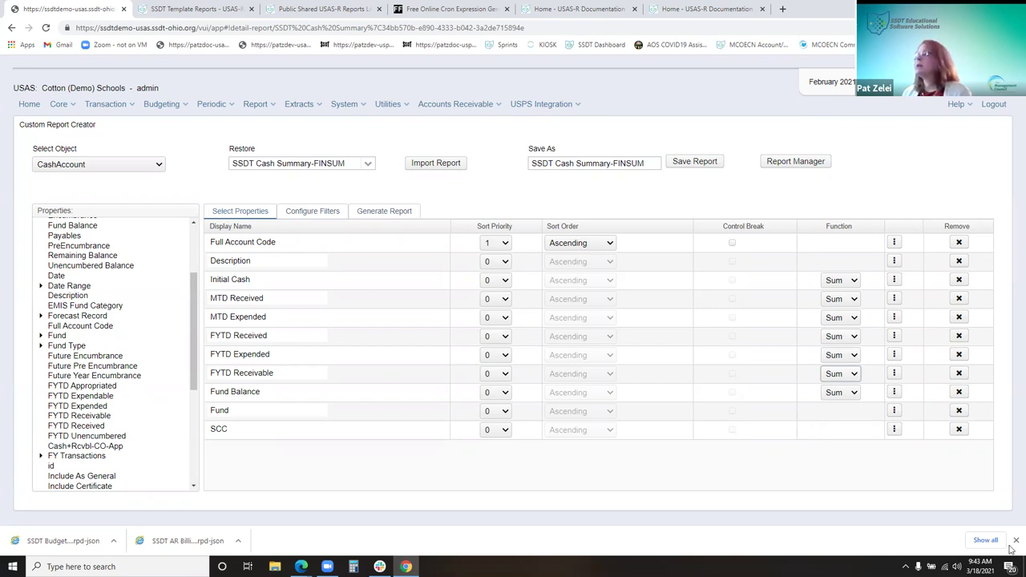
Open the FYTD Receivable properties dialog, close it unchanged, and reopen it
{"action": "left_click", "coordinate": [895, 374]}
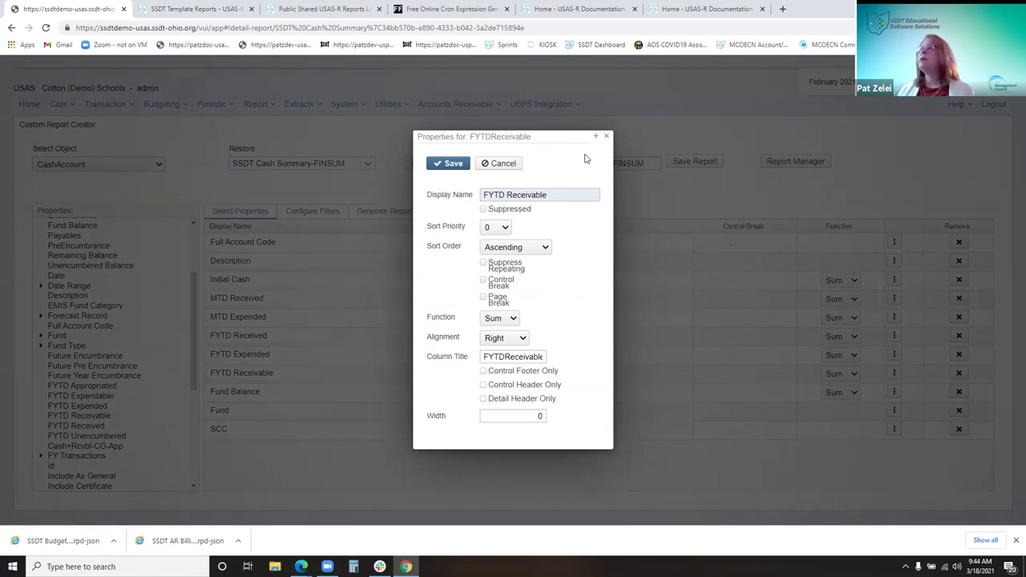
{"action": "left_click", "coordinate": [607, 138]}
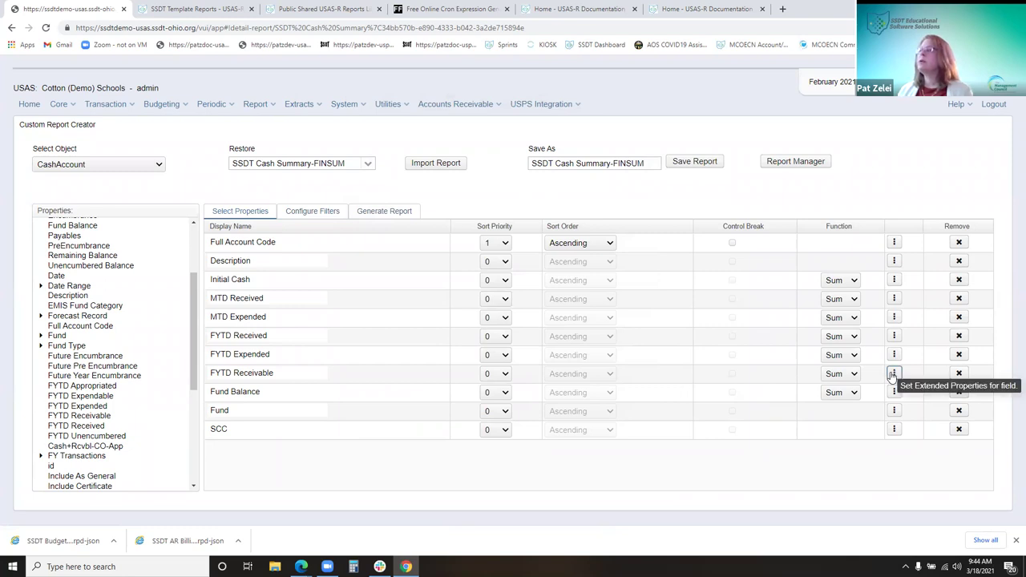
{"action": "left_click", "coordinate": [893, 373]}
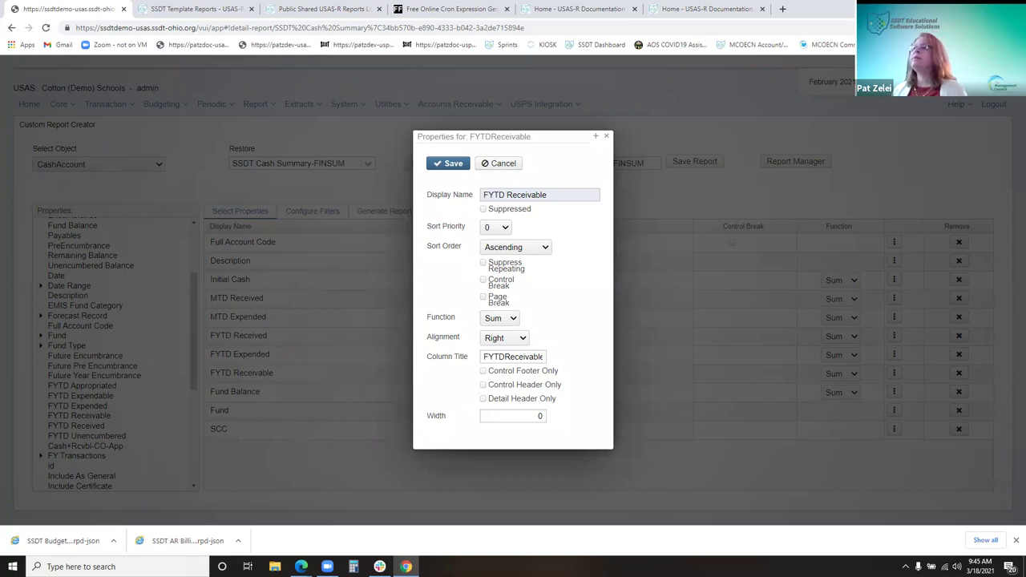
Toggle Suppressed on and back off, leaving FYTD Receivable unsuppressed
{"action": "double_click", "coordinate": [549, 198]}
{"action": "left_click", "coordinate": [570, 199]}
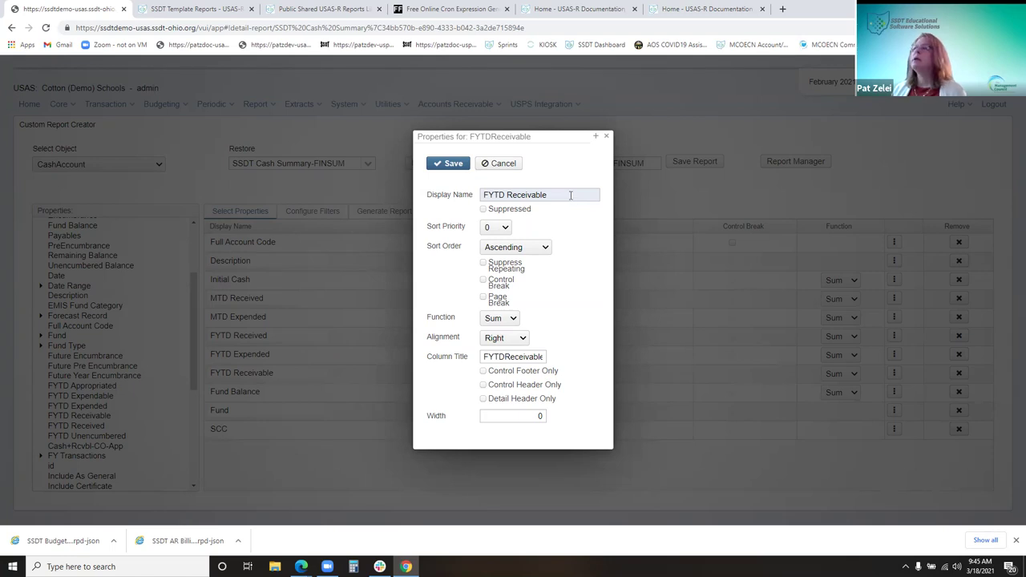
{"action": "double_click", "coordinate": [561, 195]}
{"action": "left_click", "coordinate": [561, 195]}
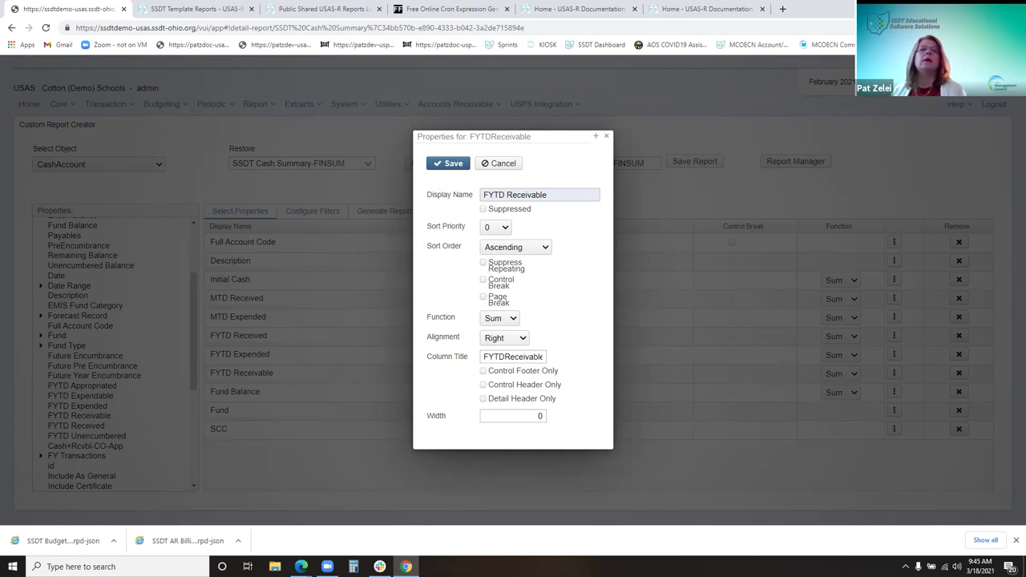
{"action": "left_click", "coordinate": [505, 210]}
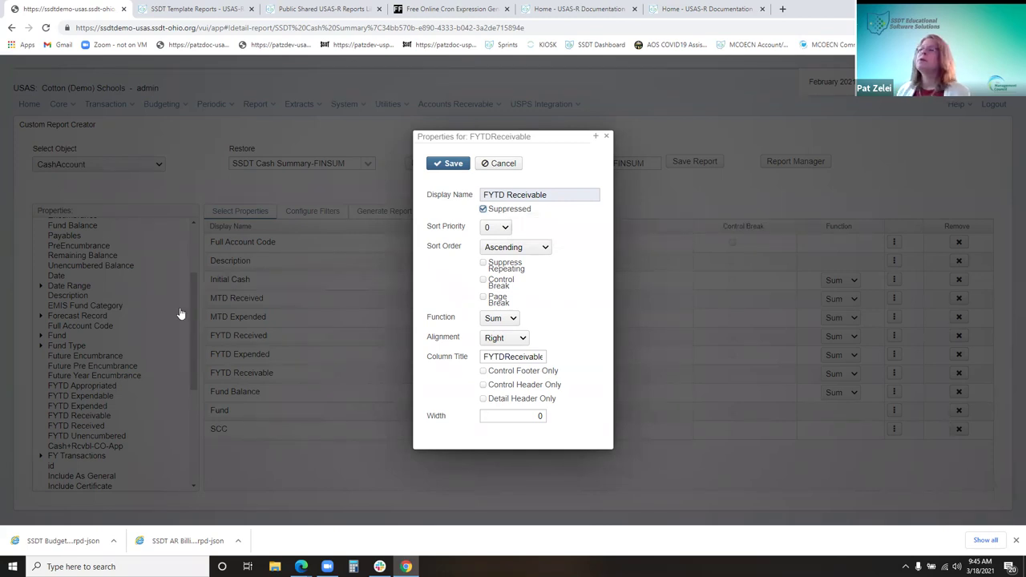
{"action": "left_click", "coordinate": [499, 209]}
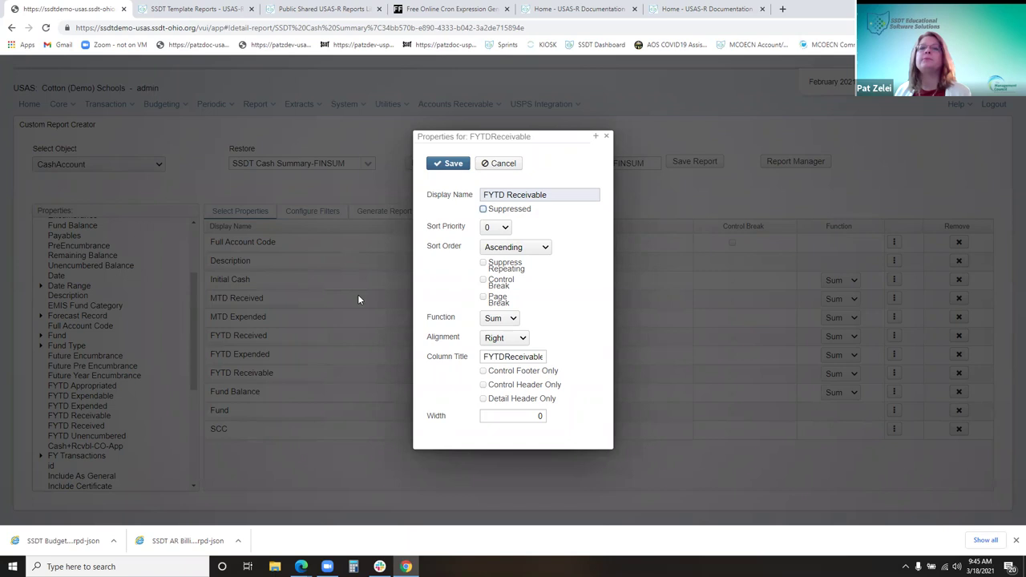
{"action": "left_click", "coordinate": [505, 230]}
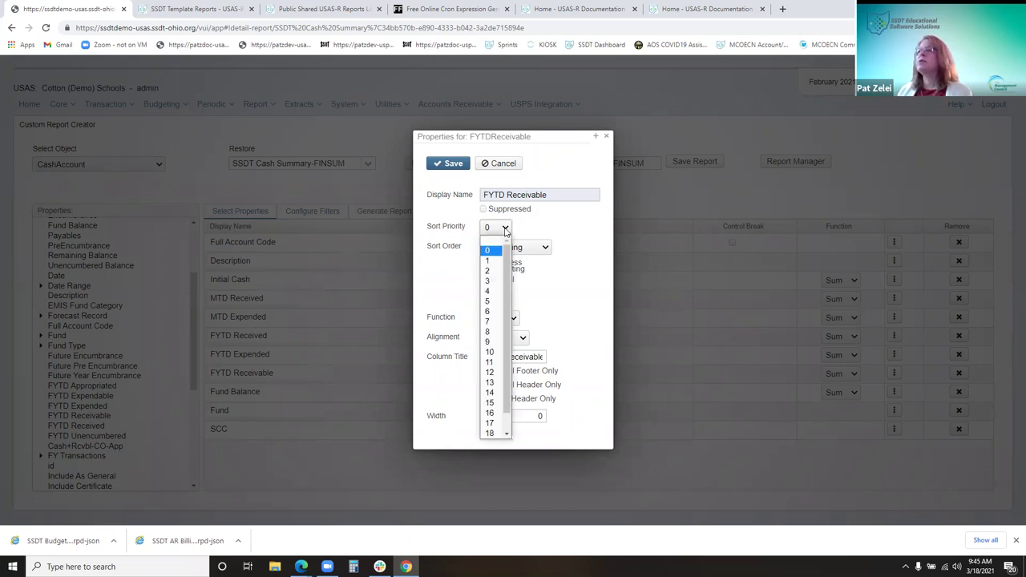
{"action": "left_click_drag", "start_coordinate": [551, 138], "coordinate": [775, 156]}
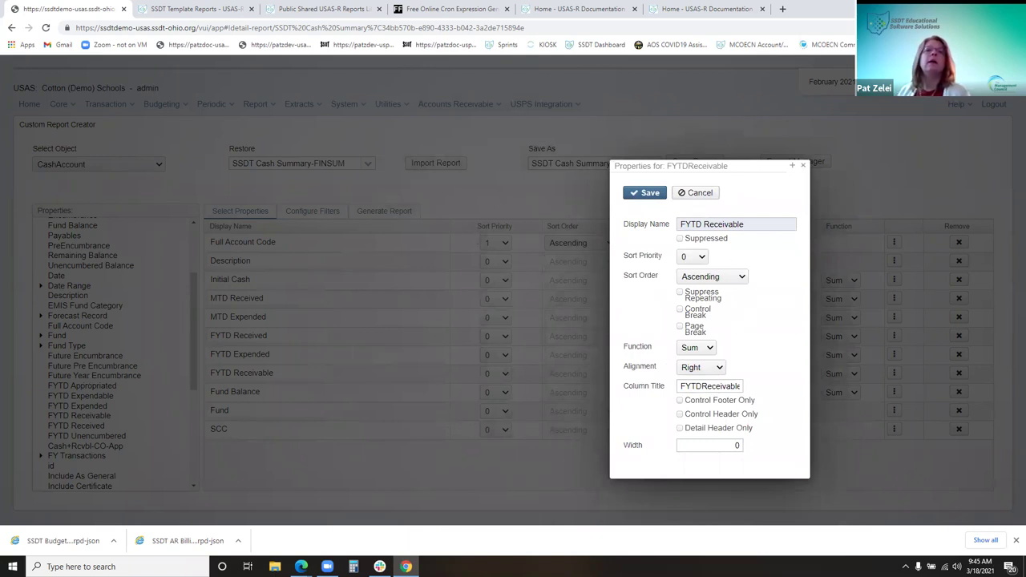
{"action": "left_click", "coordinate": [712, 278]}
{"action": "left_click", "coordinate": [712, 280]}
{"action": "left_click_drag", "start_coordinate": [742, 168], "coordinate": [457, 156]}
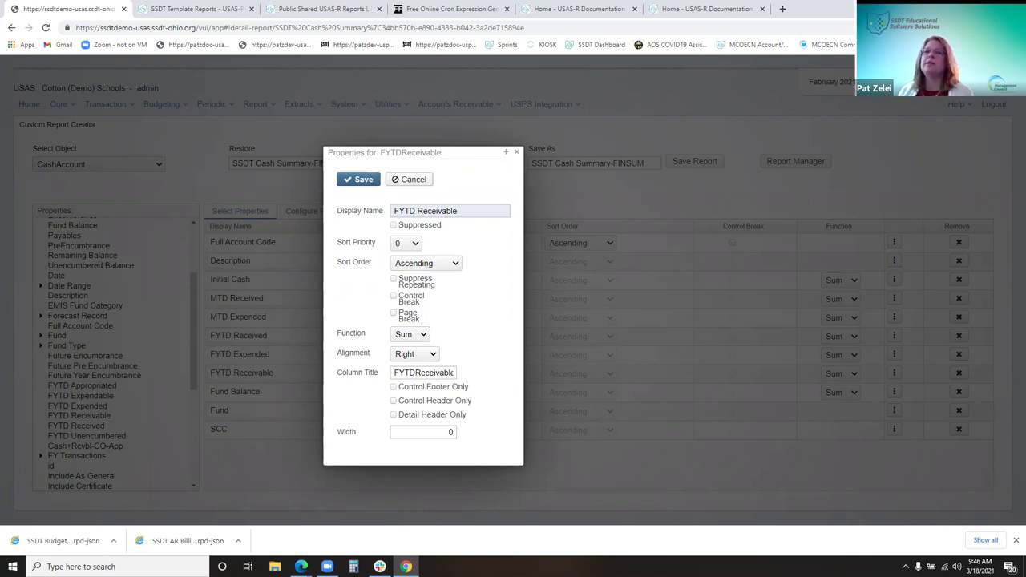
{"action": "left_click", "coordinate": [430, 288]}
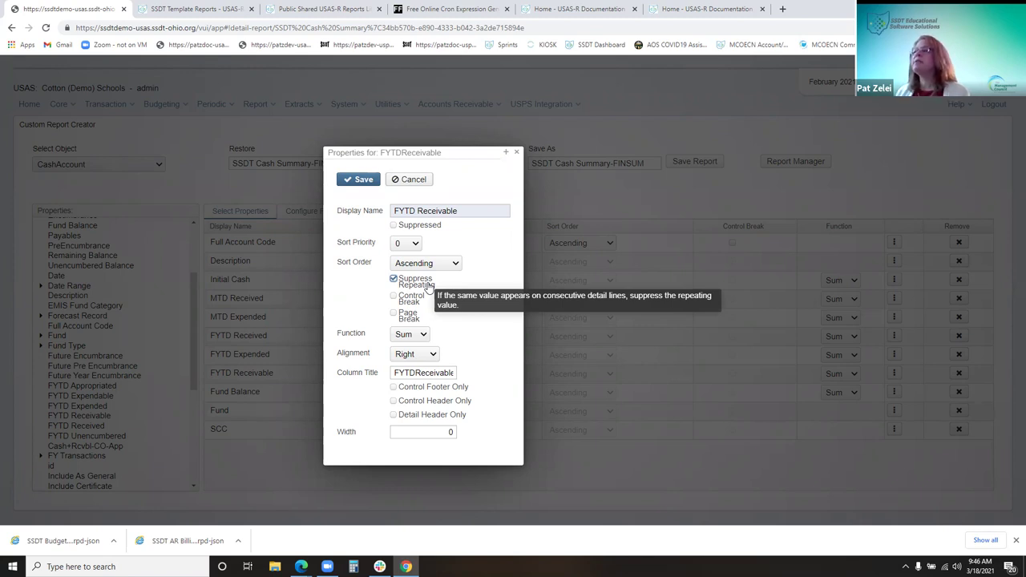
{"action": "left_click", "coordinate": [429, 286]}
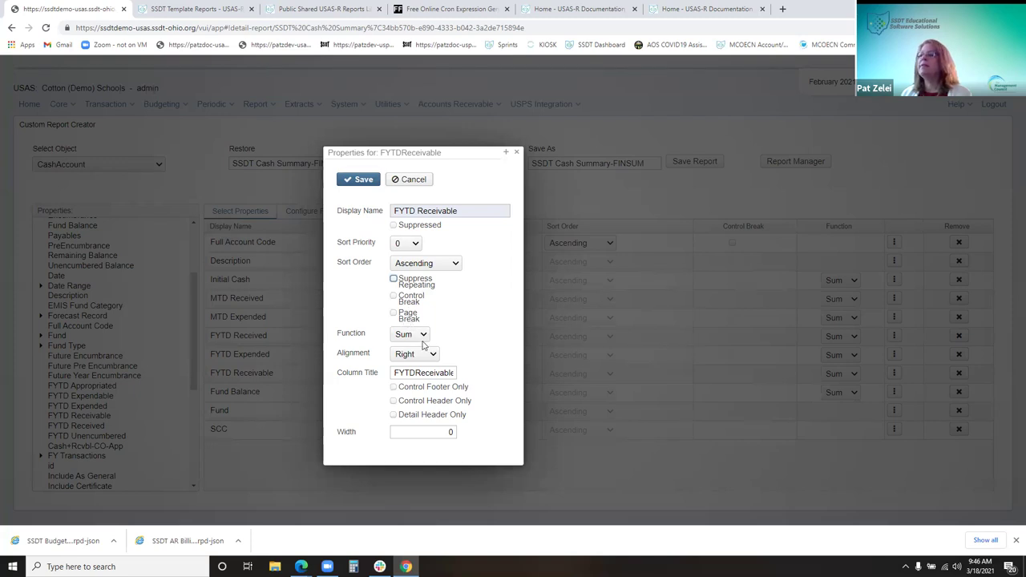
{"action": "left_click", "coordinate": [424, 338]}
{"action": "left_click", "coordinate": [423, 337]}
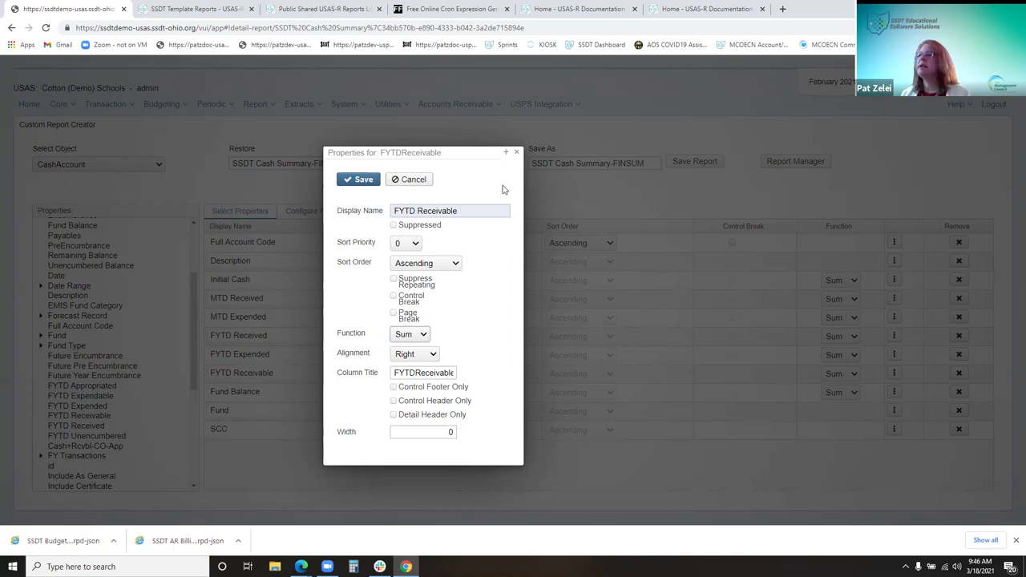
{"action": "left_click_drag", "start_coordinate": [474, 153], "coordinate": [465, 100]}
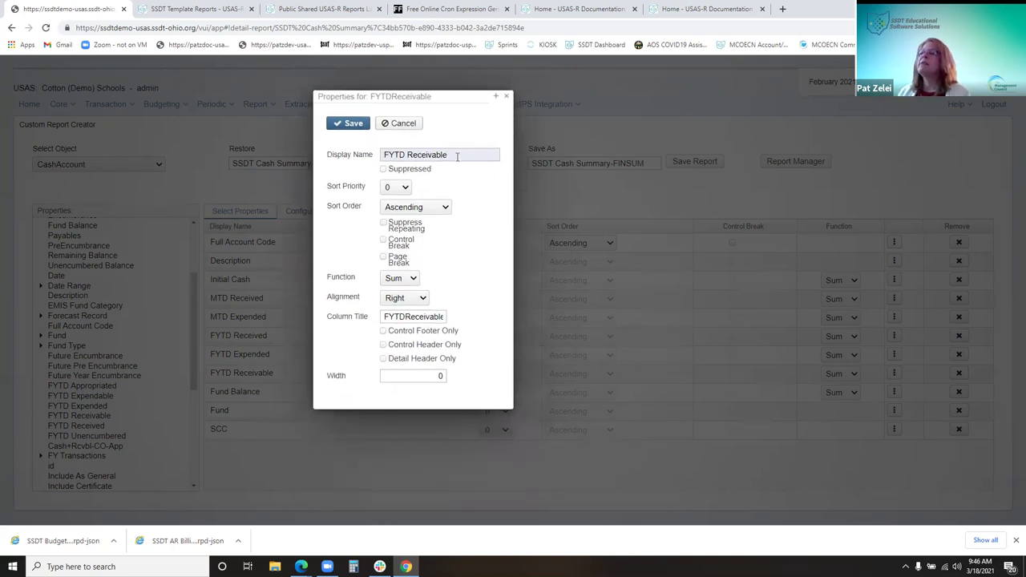
Change the FYTD Receivable column title to 'FYTD to be received'
{"action": "triple_click", "coordinate": [376, 154]}
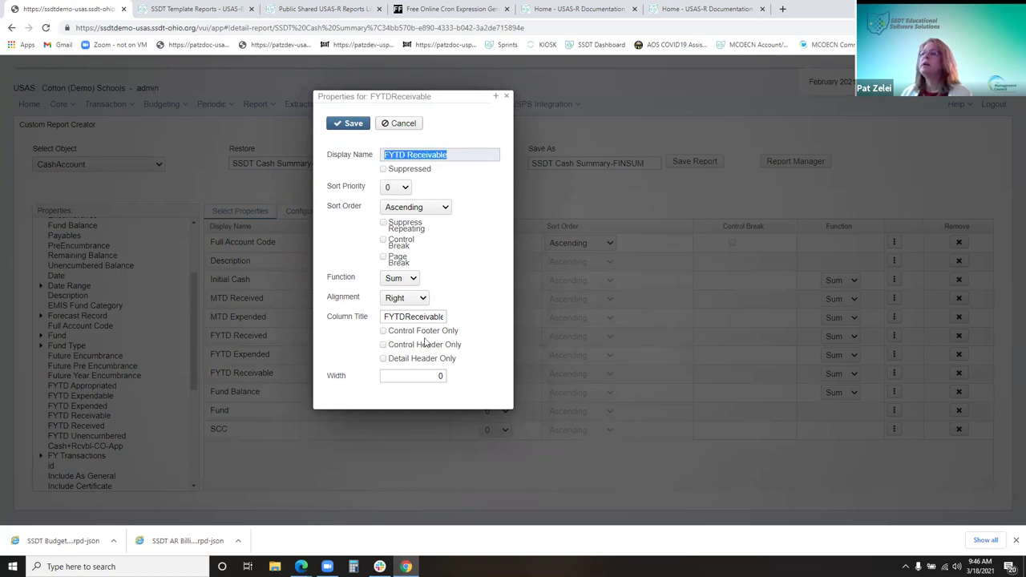
{"action": "triple_click", "coordinate": [385, 317]}
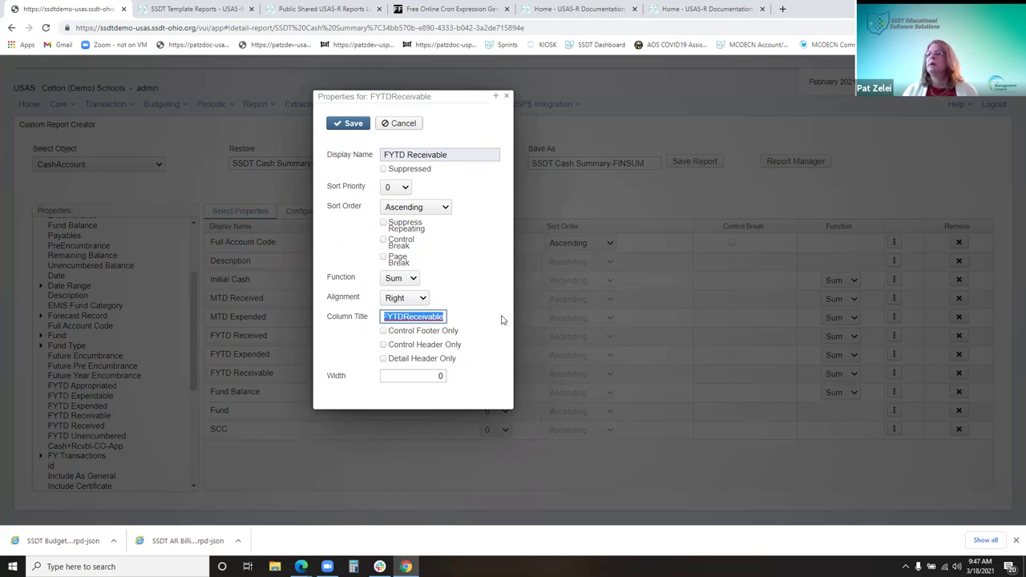
{"action": "type", "text": "F"}
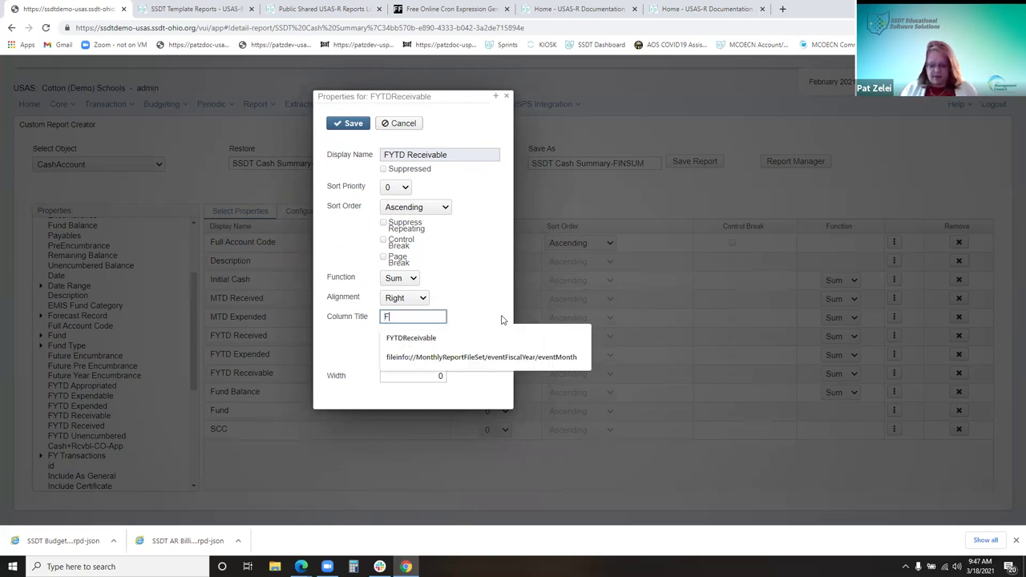
{"action": "type", "text": "YTD to be received"}
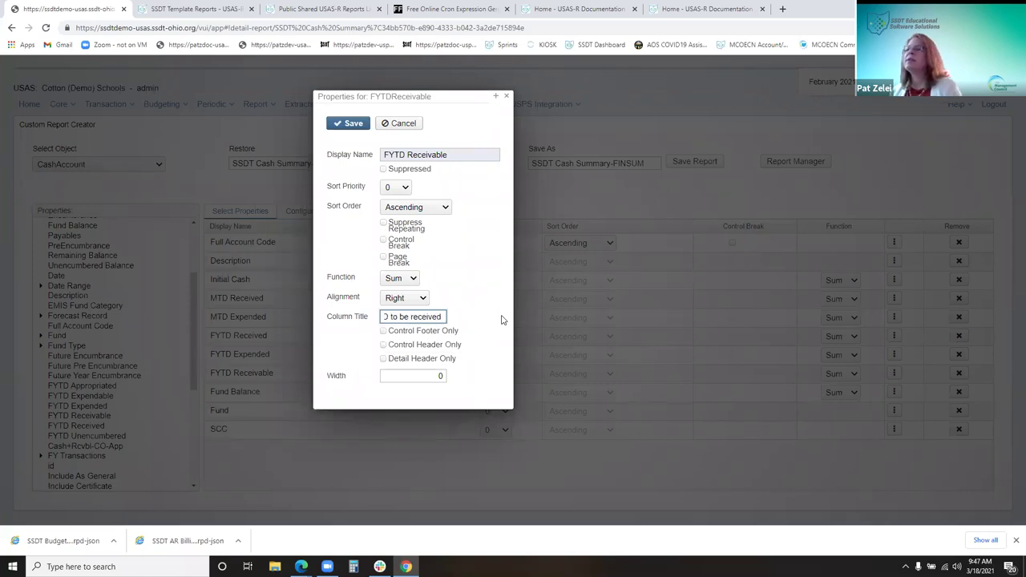
{"action": "left_click", "coordinate": [482, 318]}
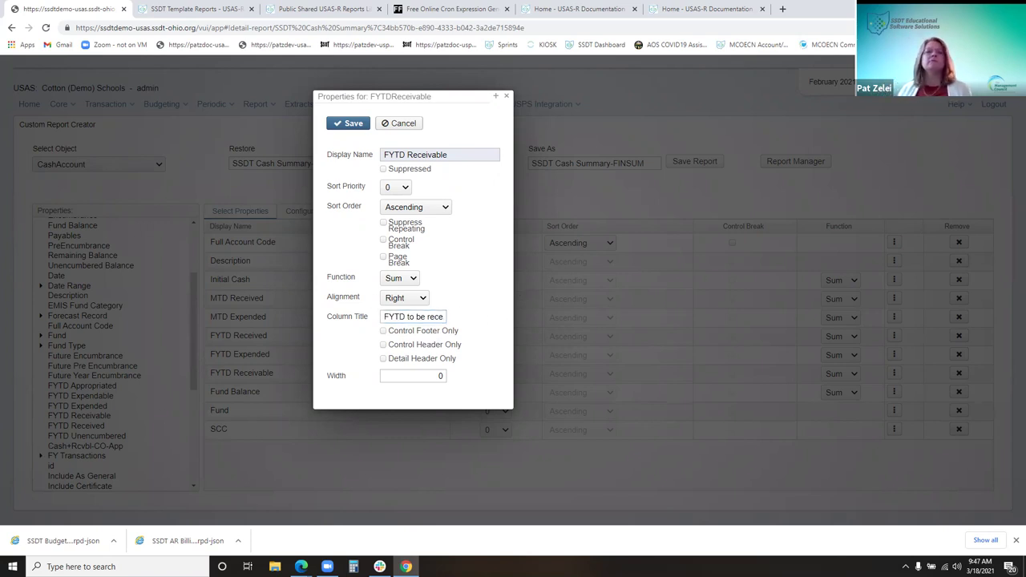
Set the FYTD Receivable column alignment to Center
{"action": "left_click", "coordinate": [414, 302]}
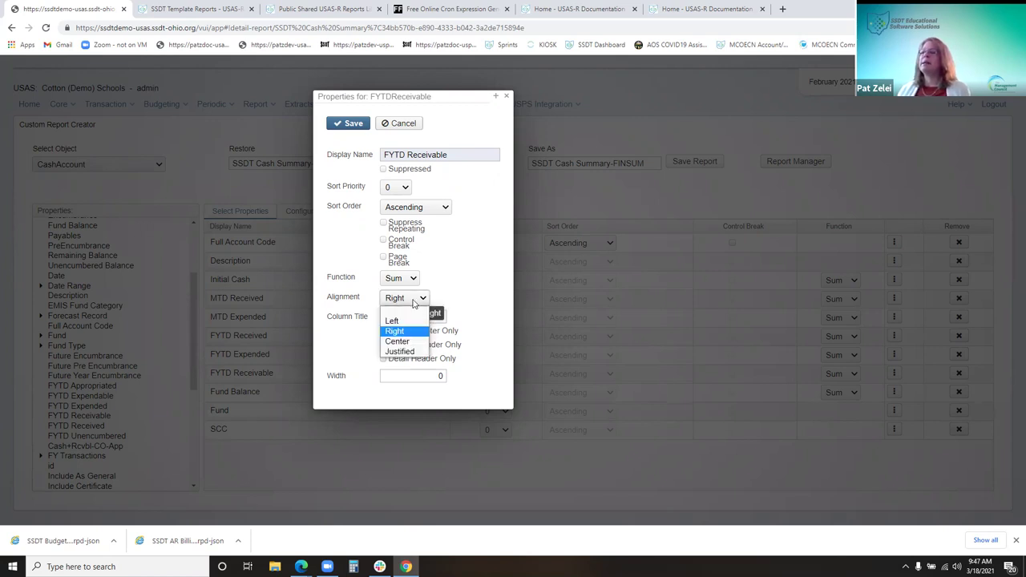
{"action": "left_click", "coordinate": [414, 302]}
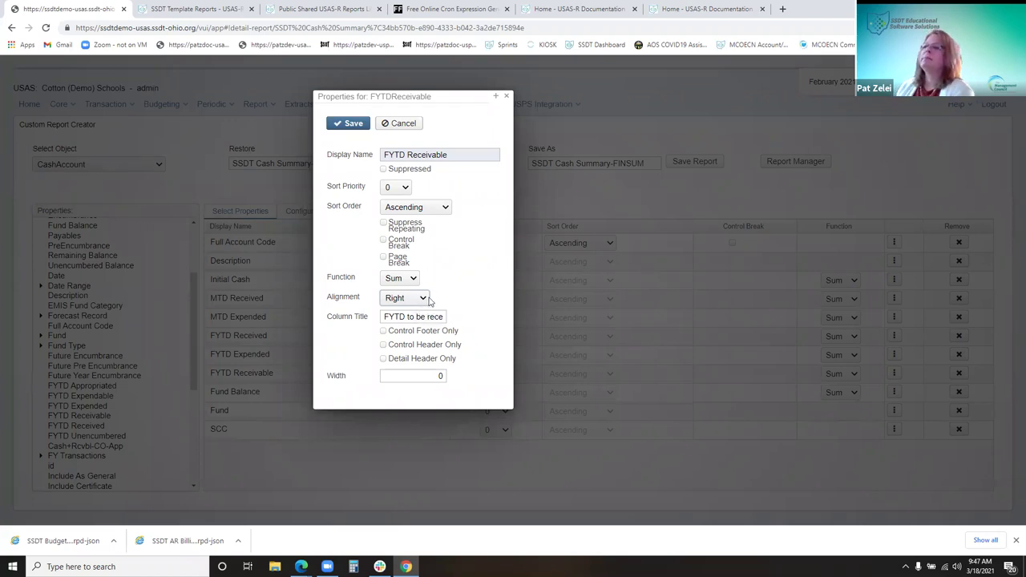
{"action": "left_click", "coordinate": [416, 302]}
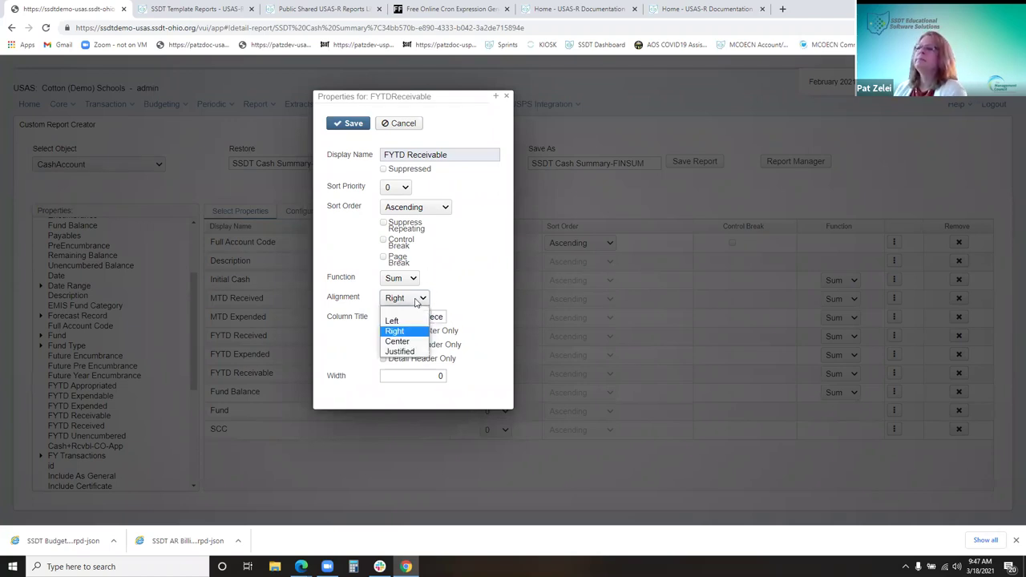
{"action": "left_click", "coordinate": [398, 340]}
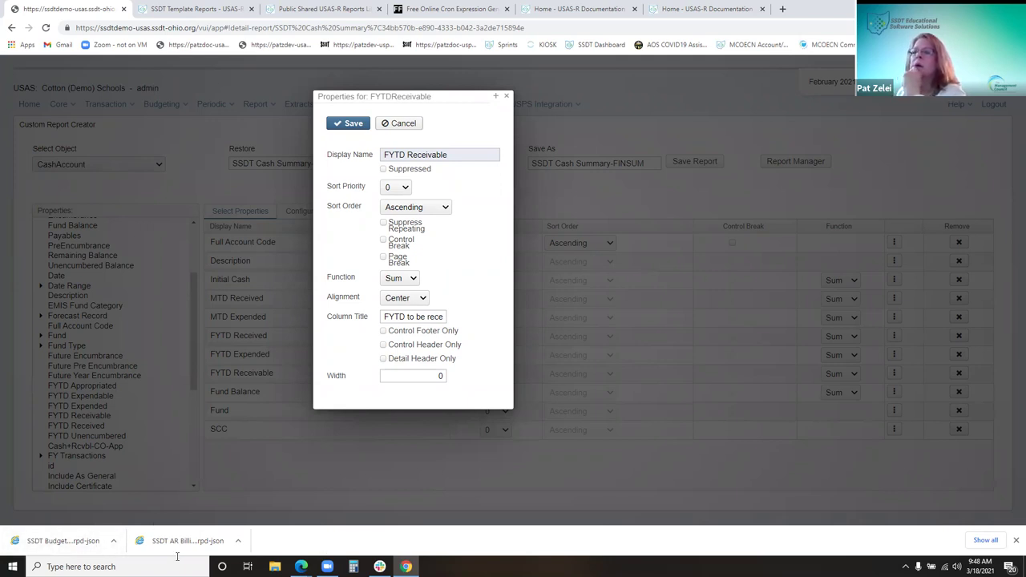
{"action": "mouse_move", "coordinate": [300, 567]}
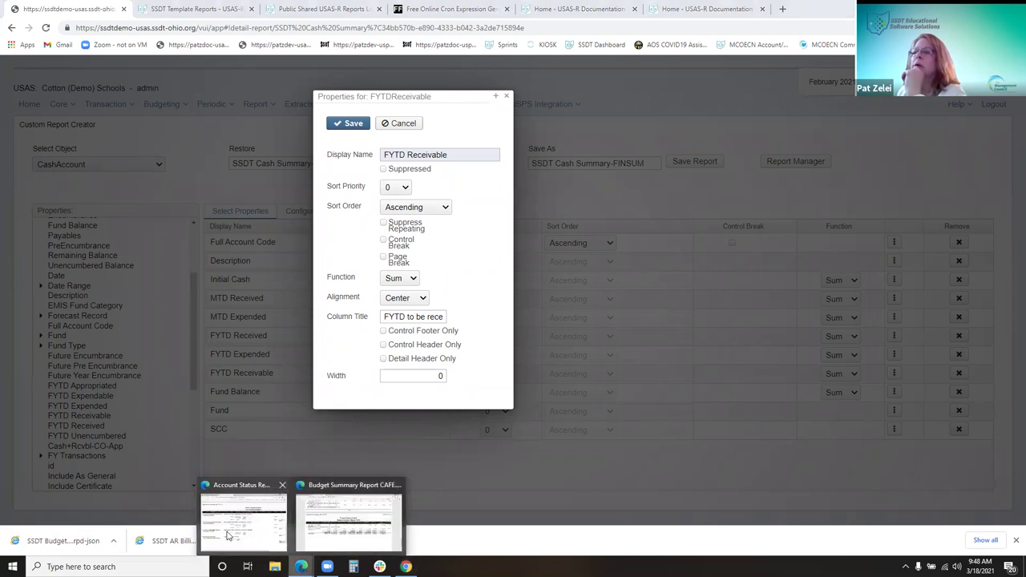
{"action": "left_click", "coordinate": [393, 525]}
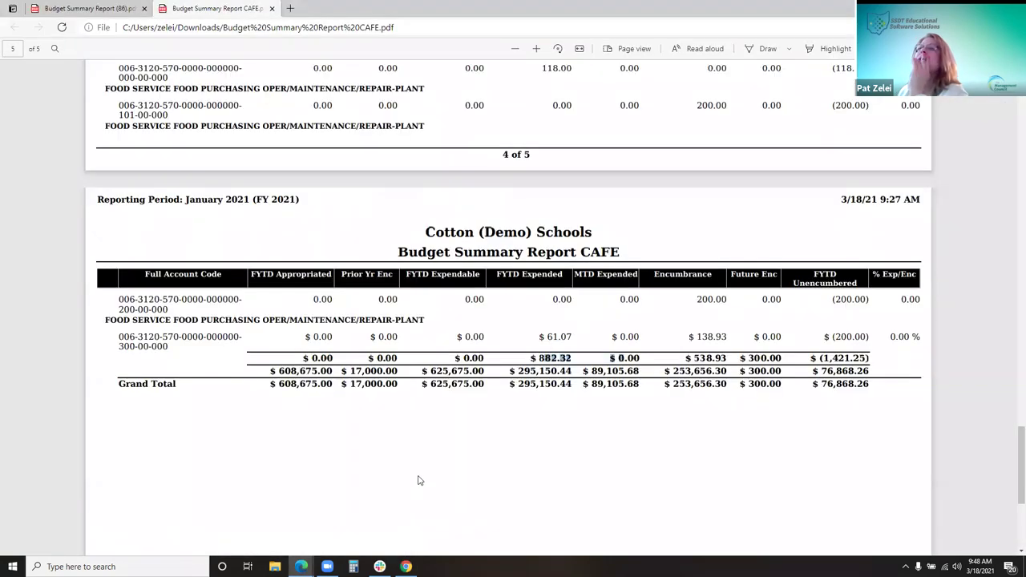
{"action": "scroll", "coordinate": [418, 480], "scroll_direction": "up", "scroll_amount": 3}
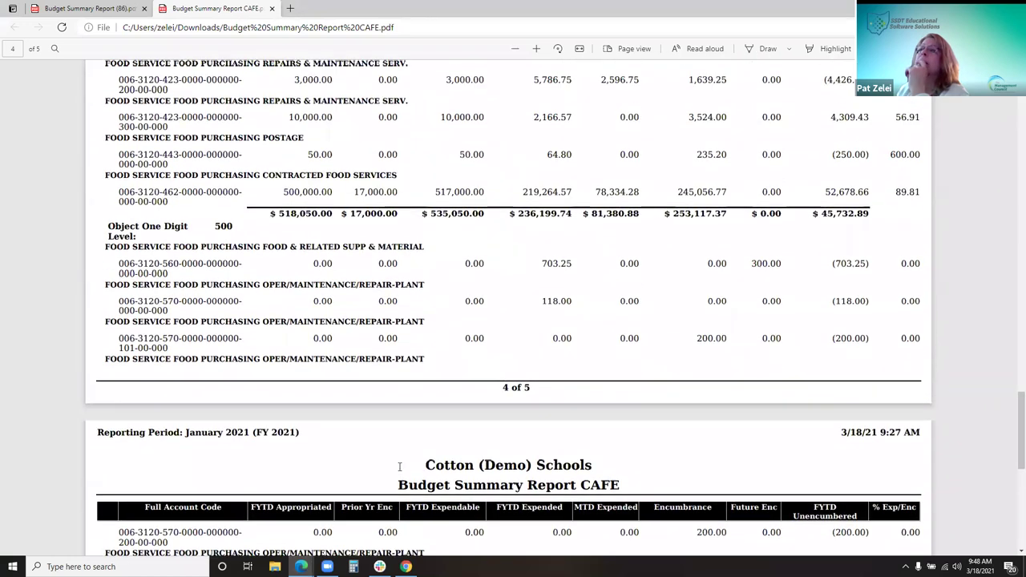
{"action": "scroll", "coordinate": [372, 478], "scroll_direction": "up", "scroll_amount": 1}
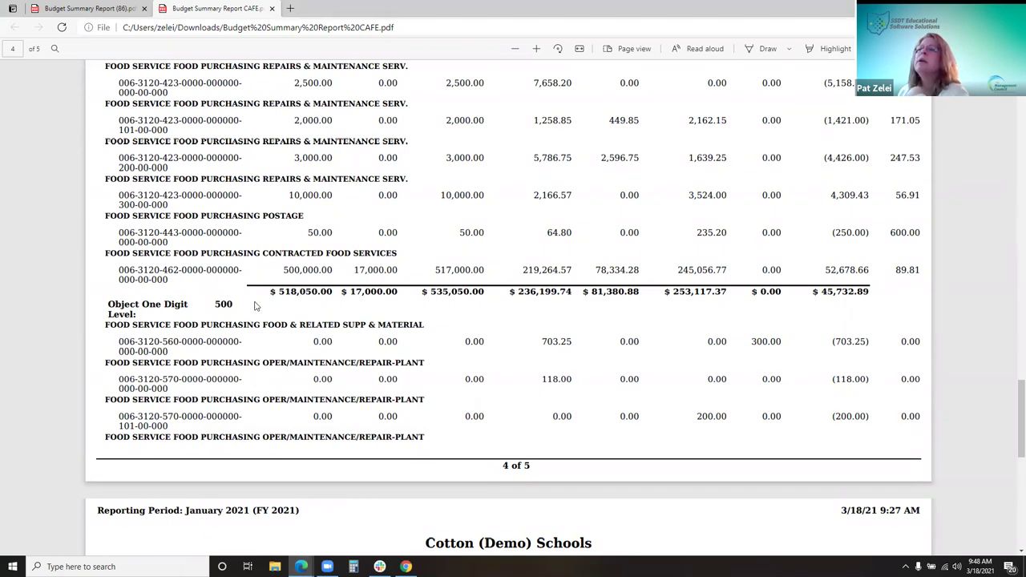
{"action": "left_click_drag", "start_coordinate": [248, 304], "coordinate": [279, 305]}
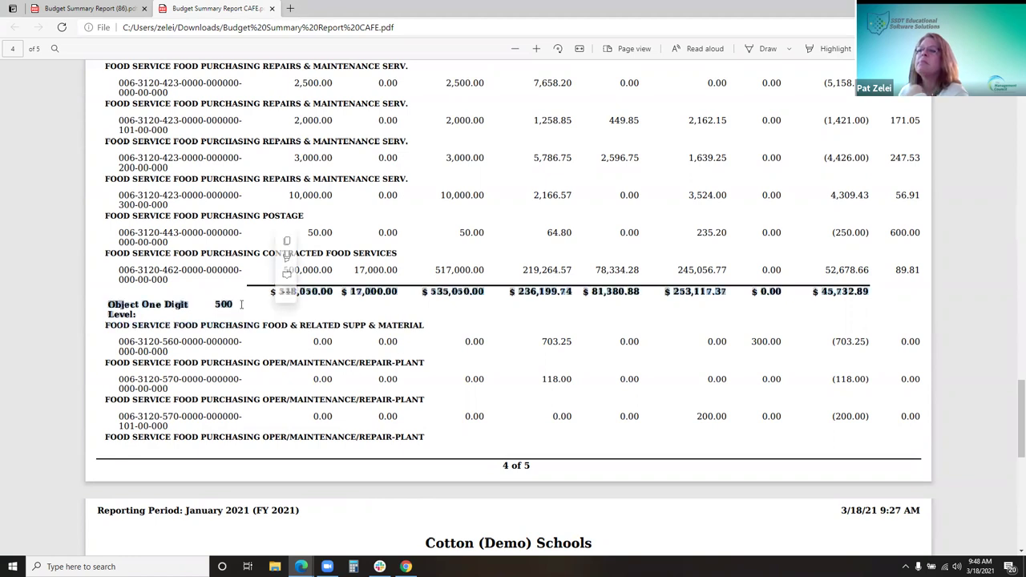
{"action": "left_click", "coordinate": [296, 307]}
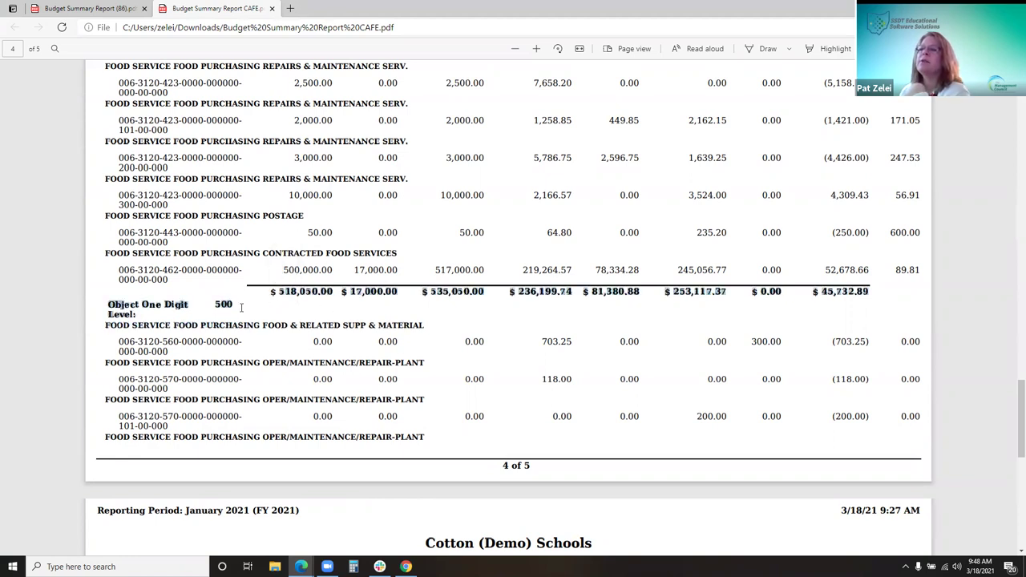
{"action": "left_click_drag", "start_coordinate": [234, 311], "coordinate": [339, 313]}
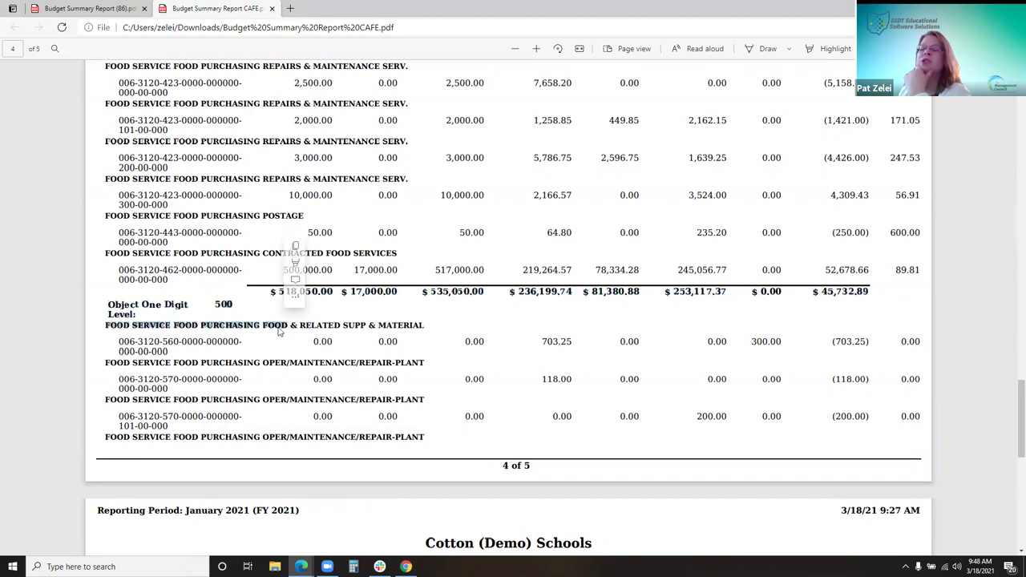
{"action": "left_click", "coordinate": [528, 383]}
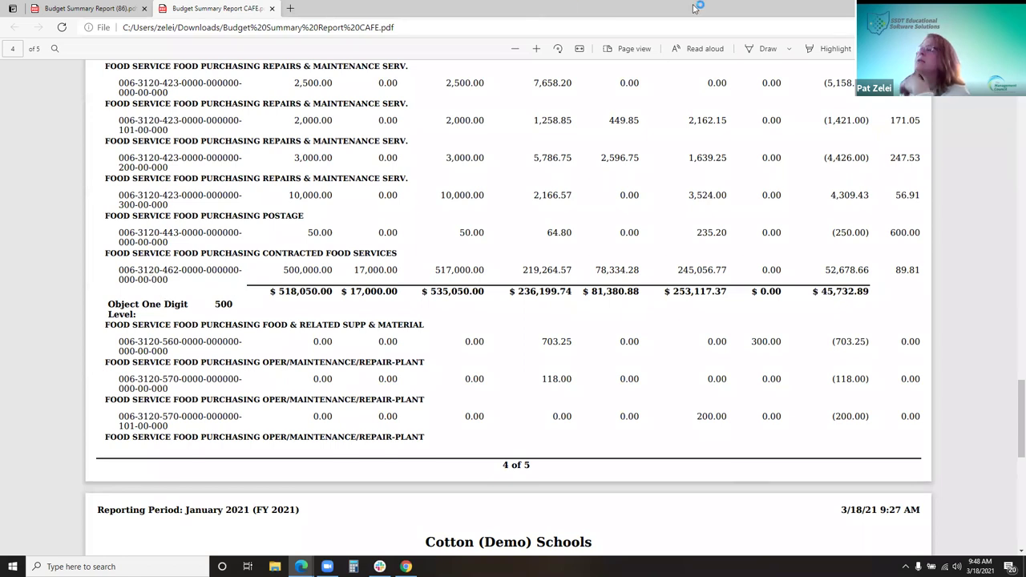
{"action": "key", "text": "alt+Tab"}
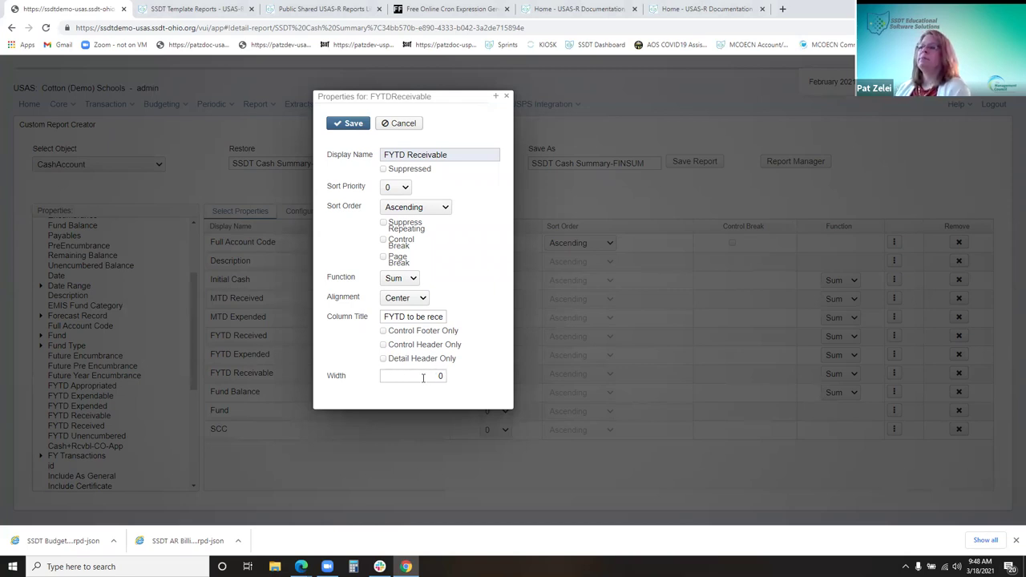
Leave the FYTD Receivable column width at 0 and close its properties
{"action": "left_click", "coordinate": [423, 377]}
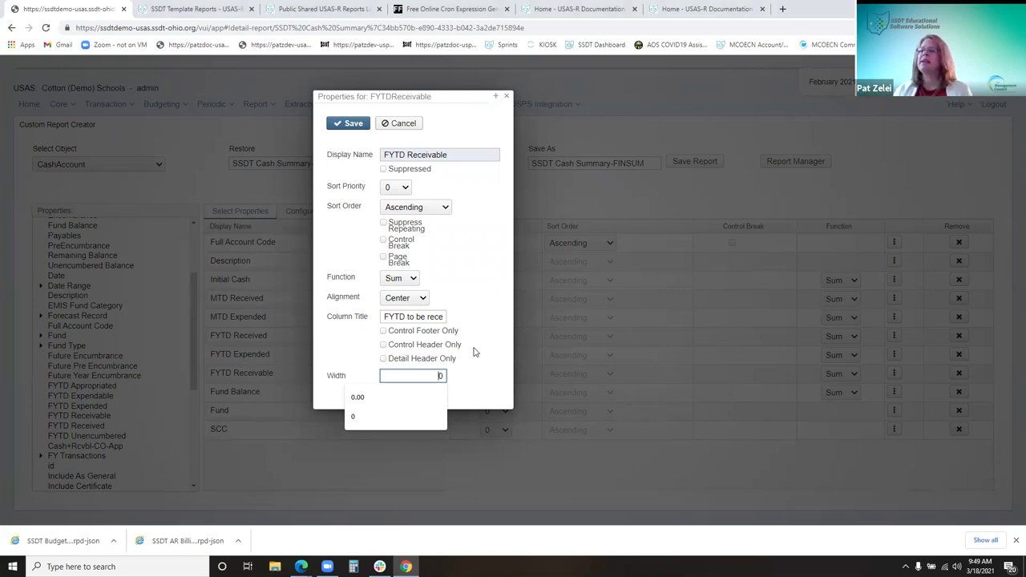
{"action": "left_click", "coordinate": [486, 377]}
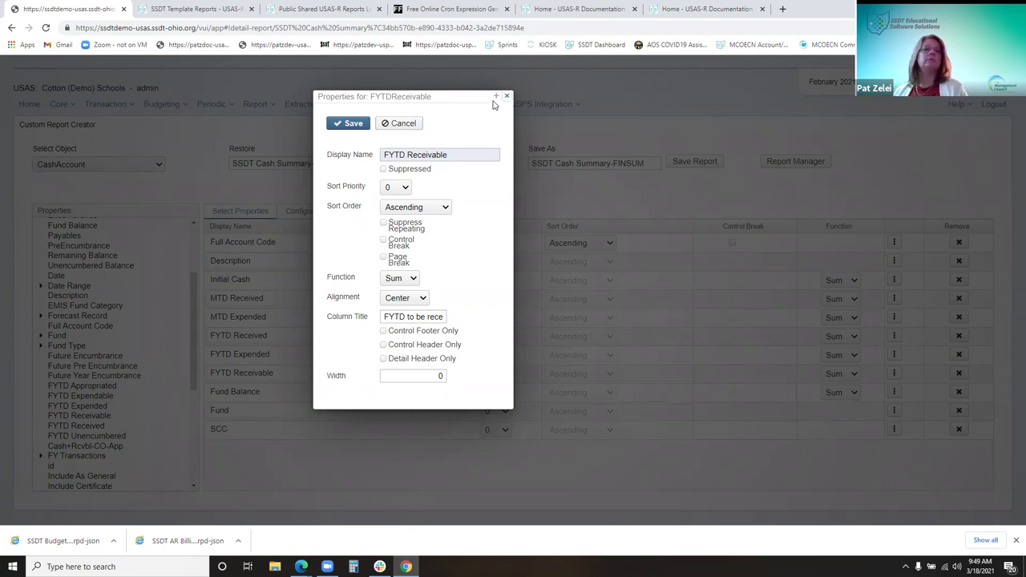
{"action": "key", "text": "Escape"}
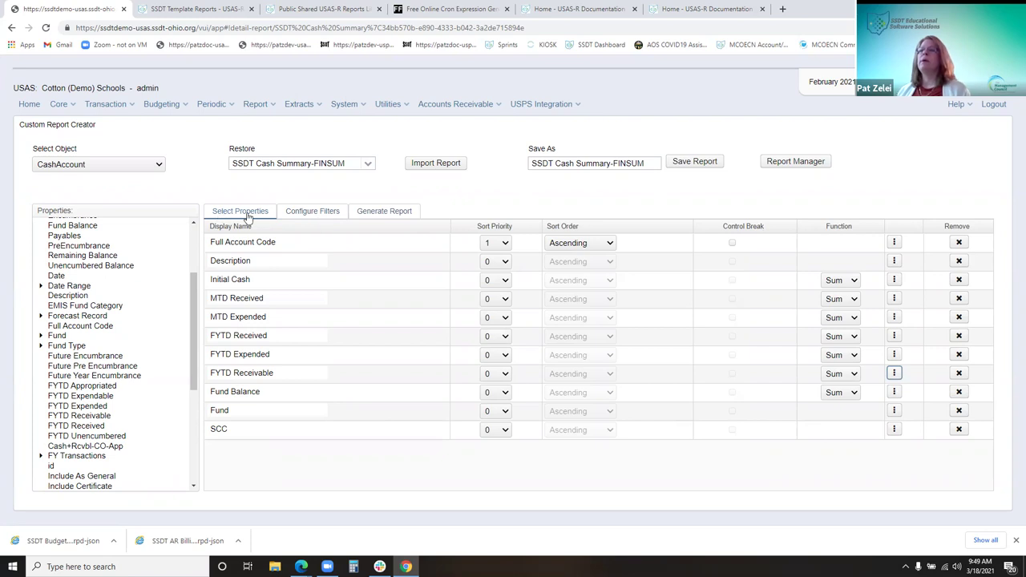
{"action": "left_click", "coordinate": [300, 213]}
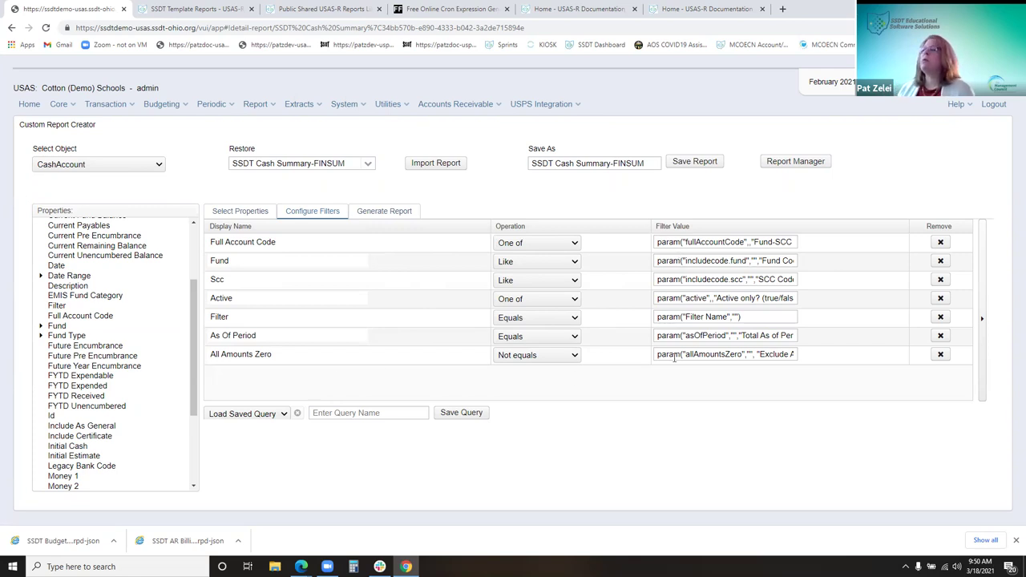
{"action": "left_click", "coordinate": [658, 336]}
{"action": "left_click_drag", "start_coordinate": [657, 336], "coordinate": [815, 338]}
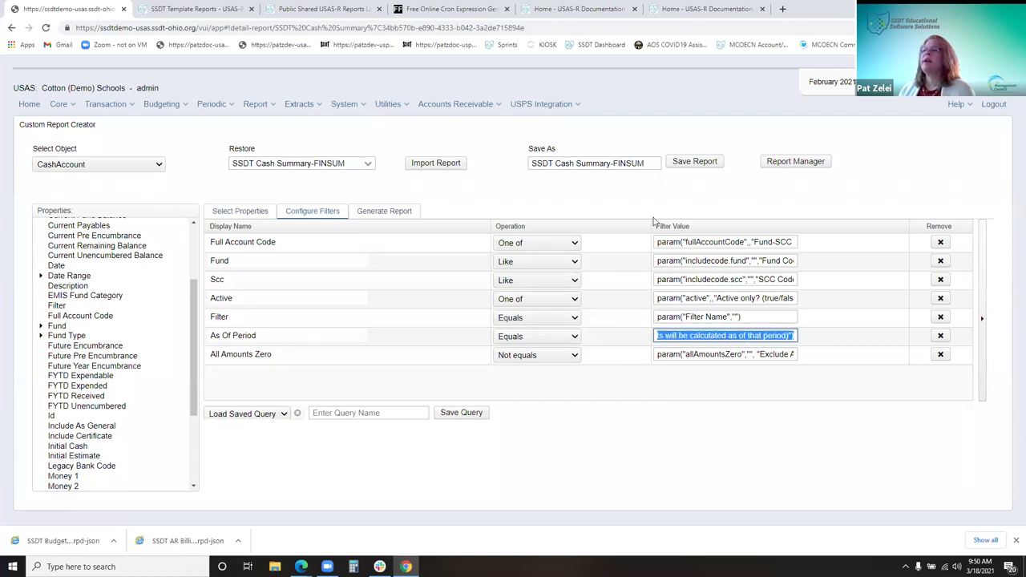
{"action": "left_click", "coordinate": [697, 378]}
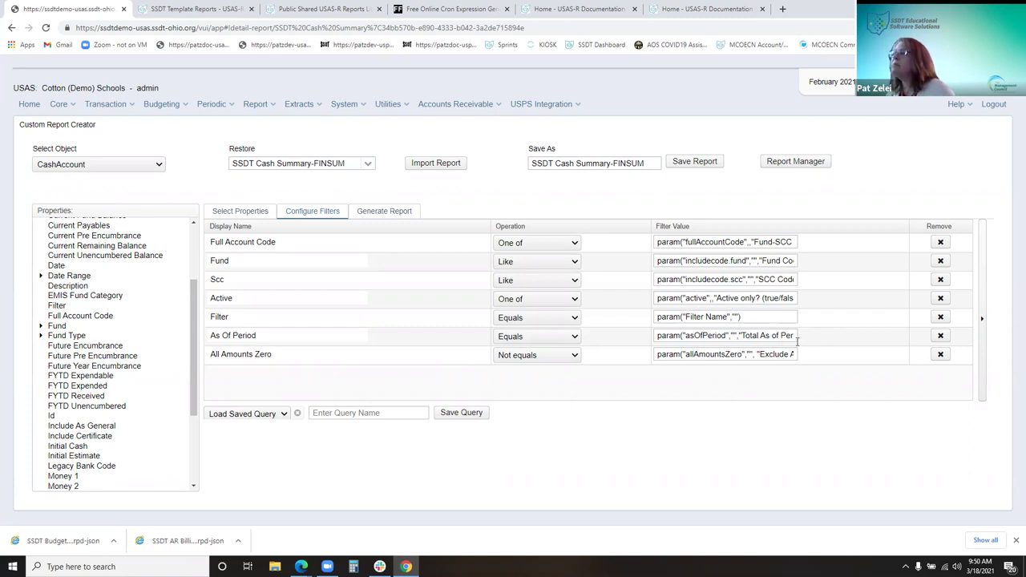
{"action": "left_click", "coordinate": [375, 212]}
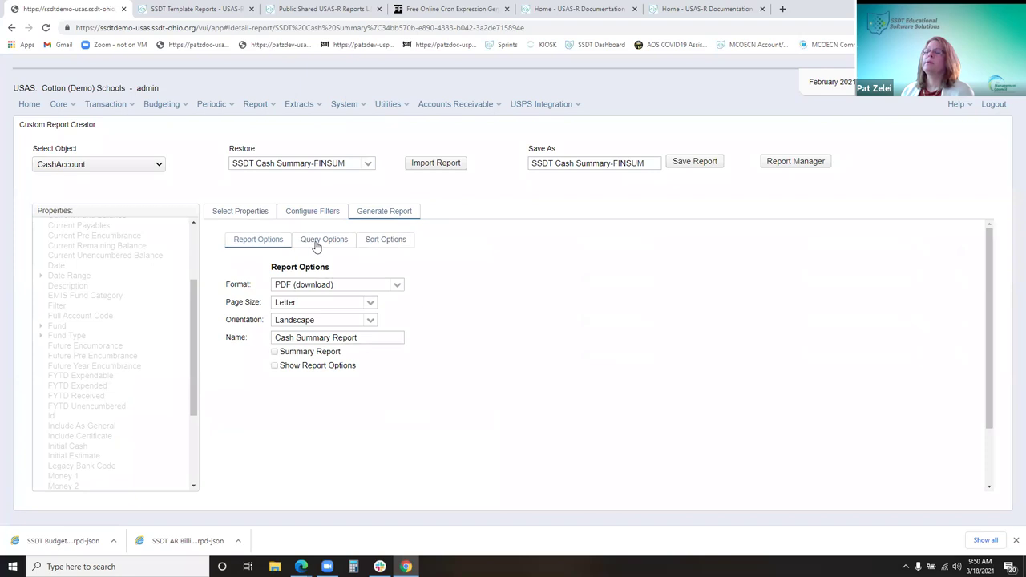
{"action": "left_click", "coordinate": [317, 245]}
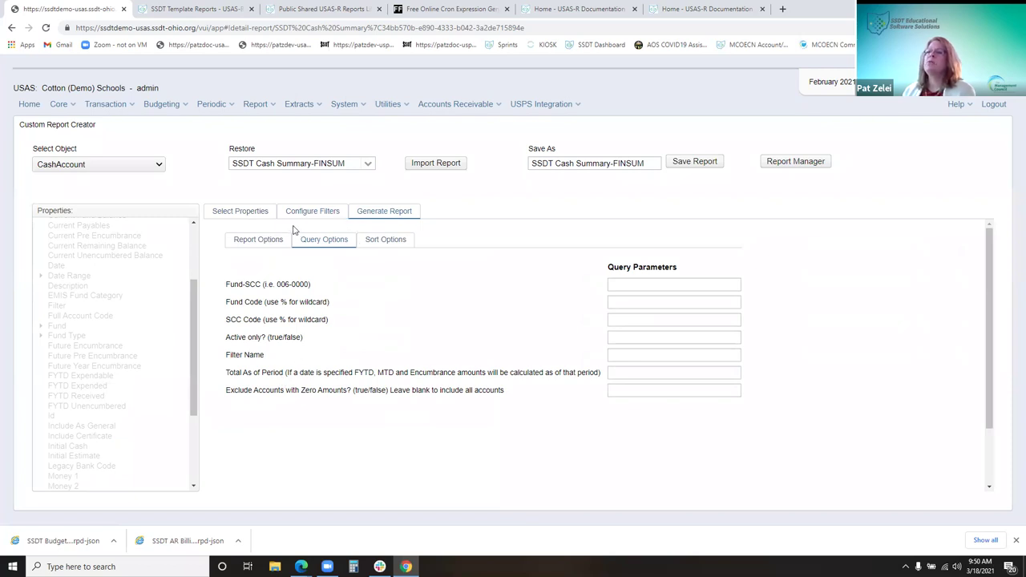
{"action": "left_click", "coordinate": [320, 212]}
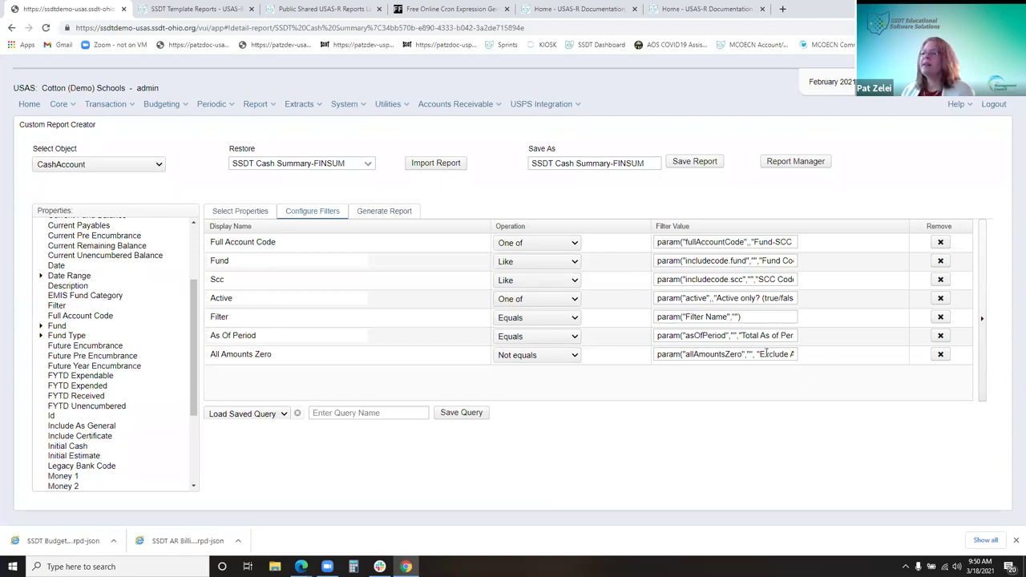
{"action": "left_click", "coordinate": [407, 212]}
{"action": "left_click", "coordinate": [323, 247]}
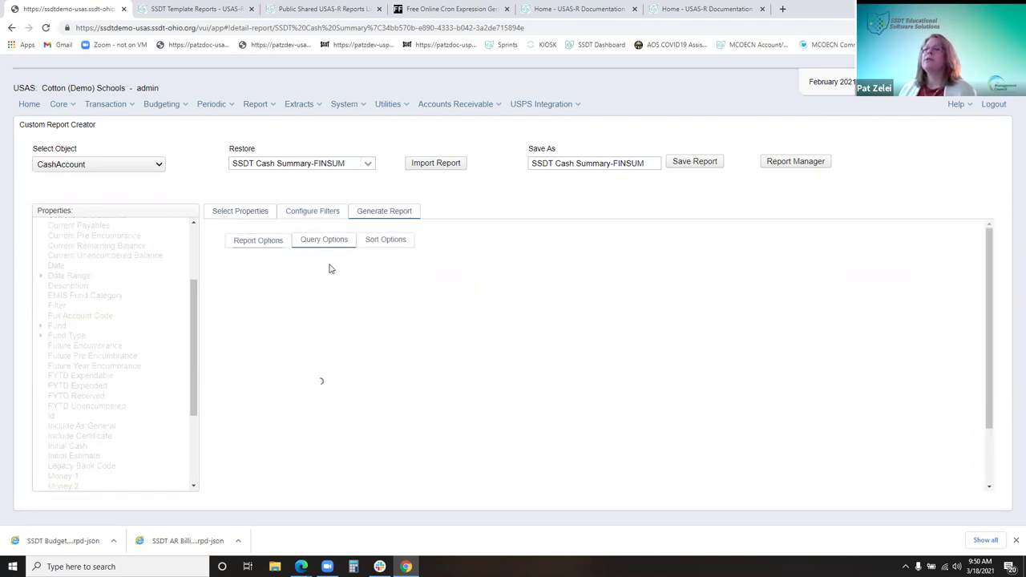
{"action": "left_click", "coordinate": [628, 372]}
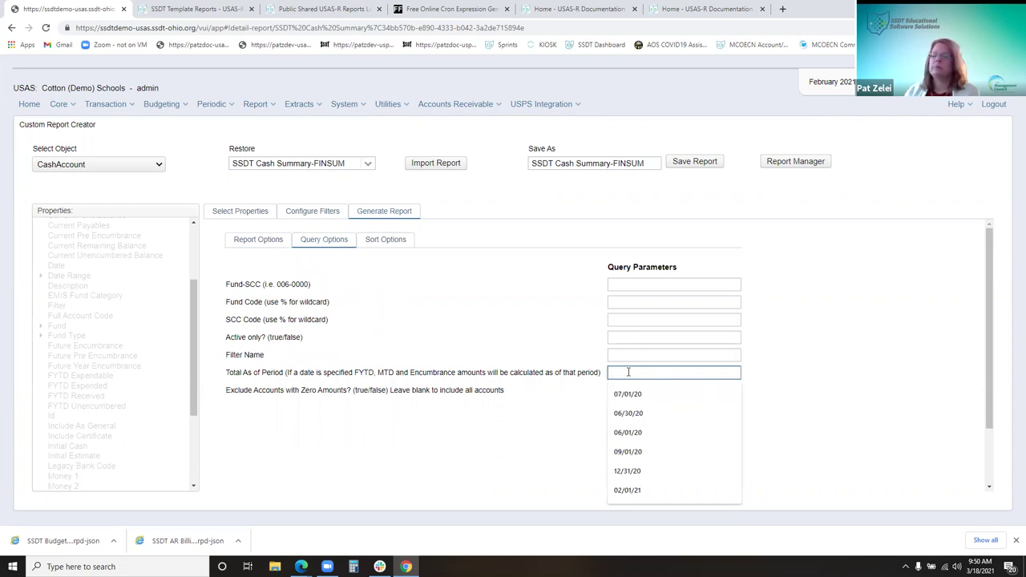
{"action": "left_click", "coordinate": [327, 213]}
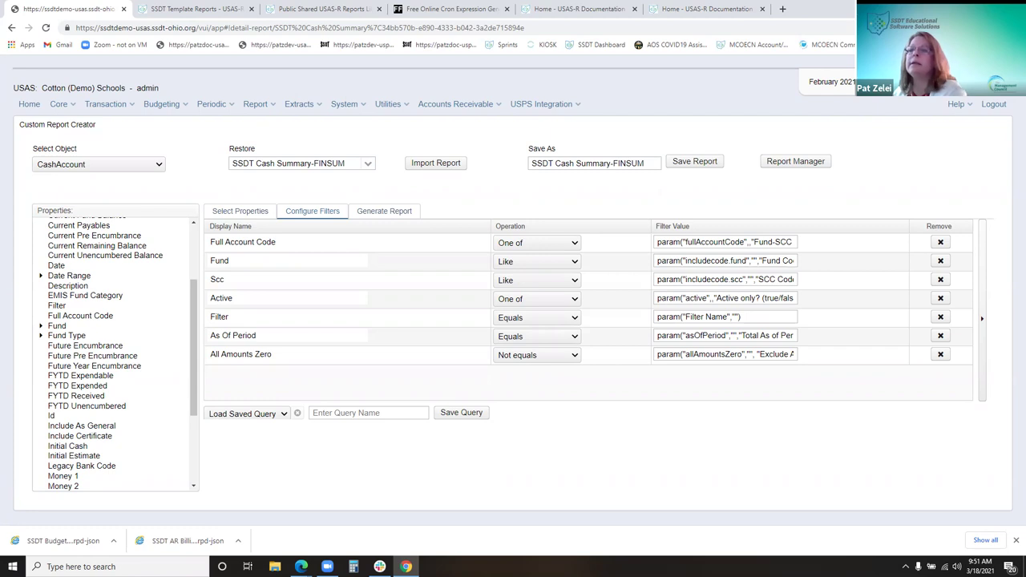
{"action": "scroll", "coordinate": [94, 430], "scroll_direction": "up", "scroll_amount": 3}
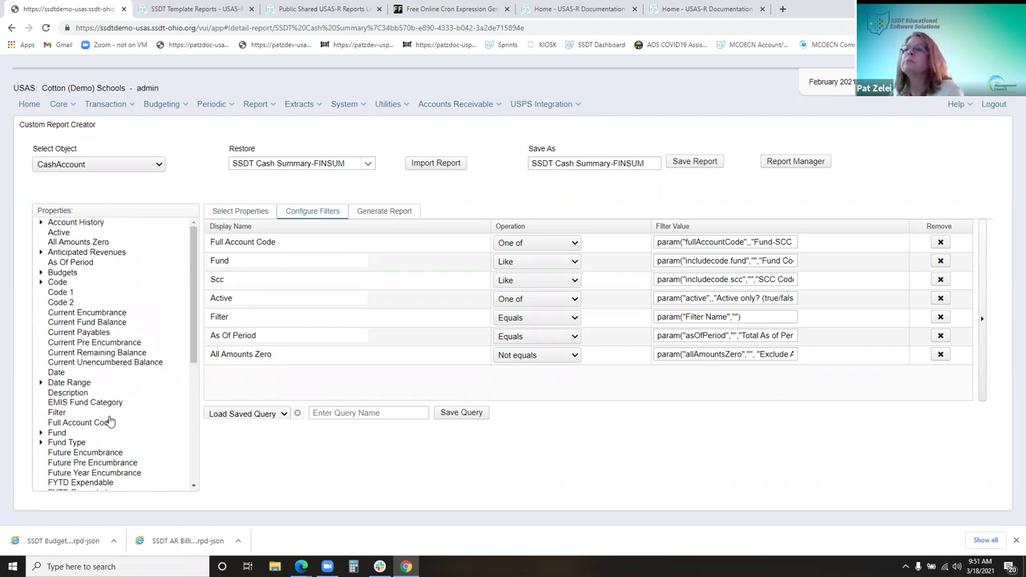
Drag MTD Received into the Configure Filters grid, try Equals, then reset the operation to blank
{"action": "scroll", "coordinate": [109, 420], "scroll_direction": "down", "scroll_amount": 3}
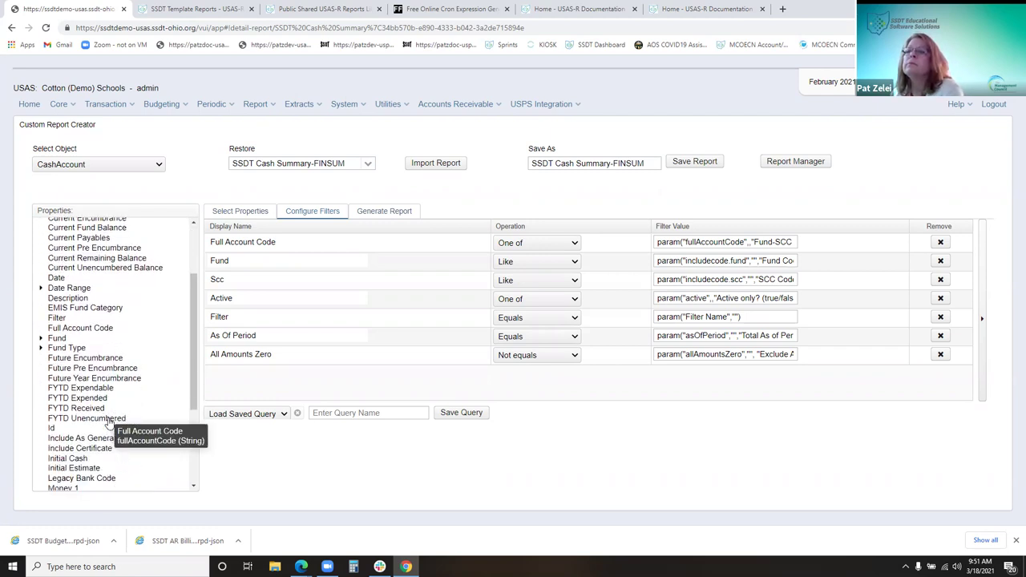
{"action": "scroll", "coordinate": [104, 433], "scroll_direction": "down", "scroll_amount": 3}
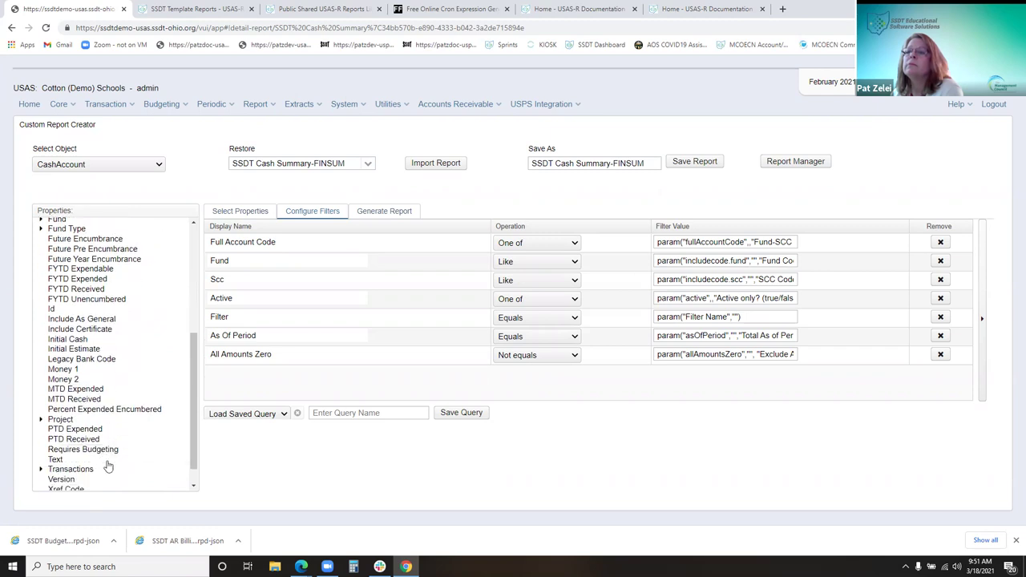
{"action": "scroll", "coordinate": [108, 467], "scroll_direction": "down", "scroll_amount": 1}
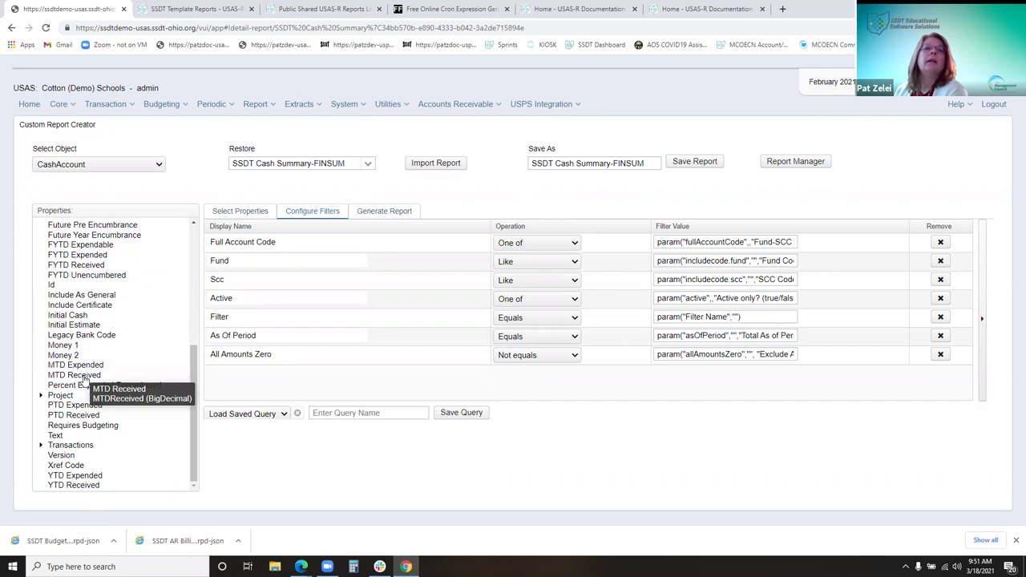
{"action": "left_click_drag", "start_coordinate": [84, 379], "coordinate": [269, 385]}
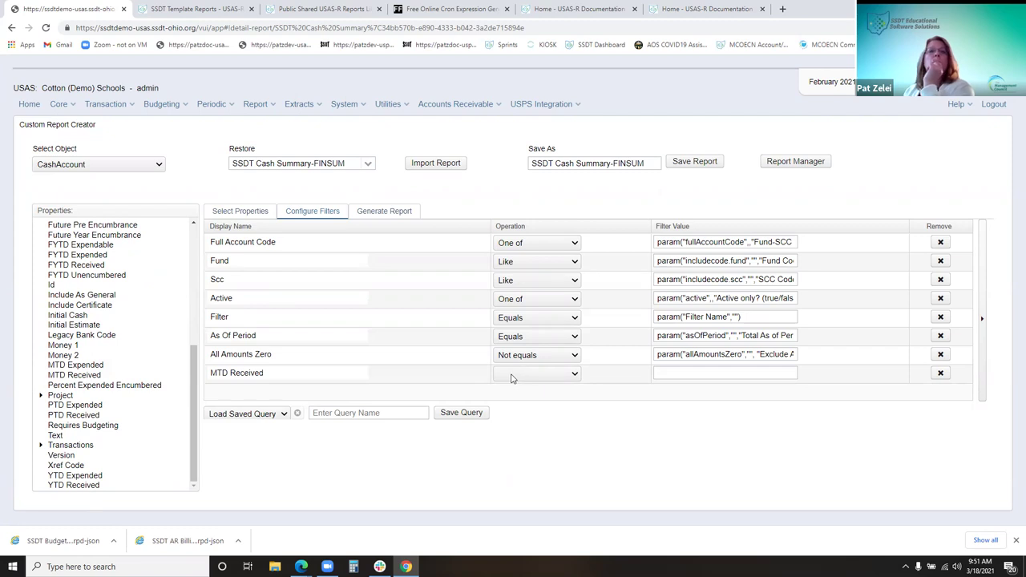
{"action": "left_click", "coordinate": [512, 379]}
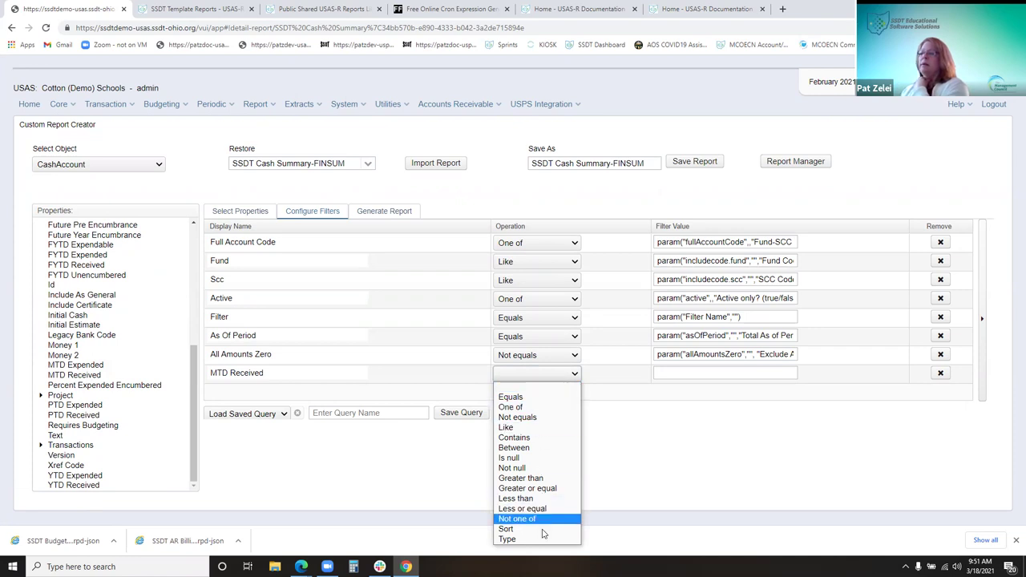
{"action": "left_click", "coordinate": [532, 399]}
{"action": "left_click", "coordinate": [528, 381]}
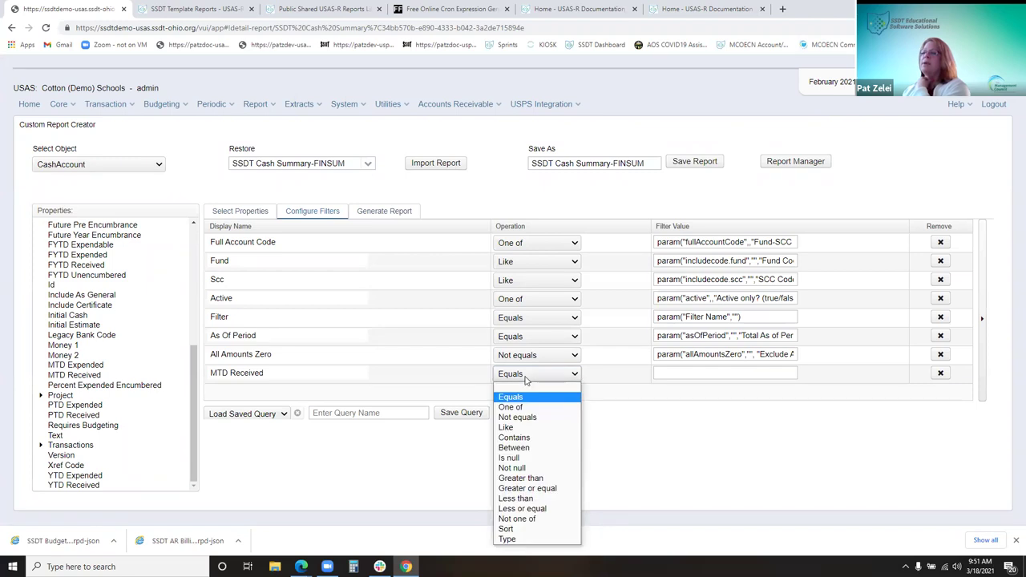
{"action": "left_click", "coordinate": [521, 387]}
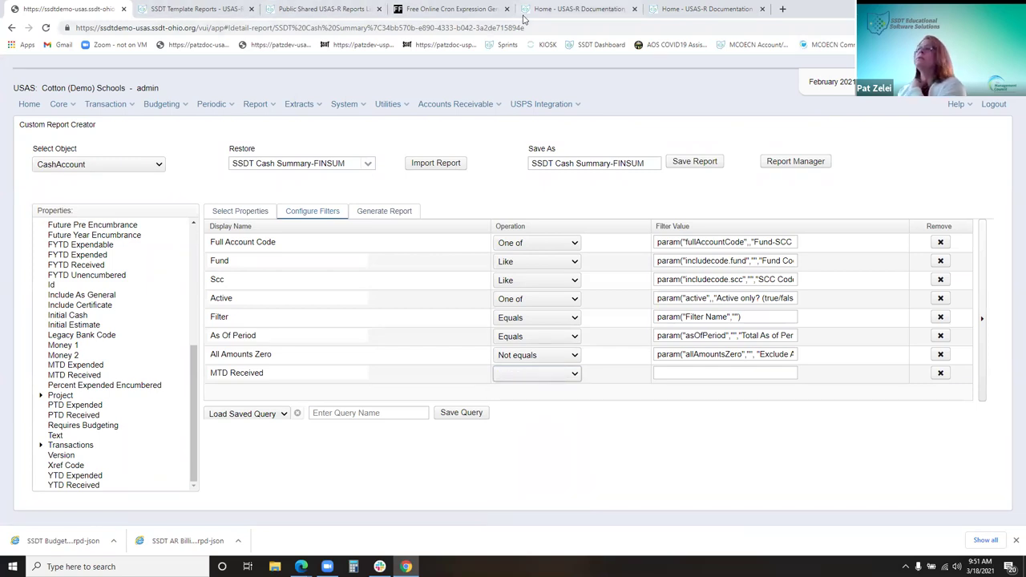
{"action": "left_click", "coordinate": [556, 15]}
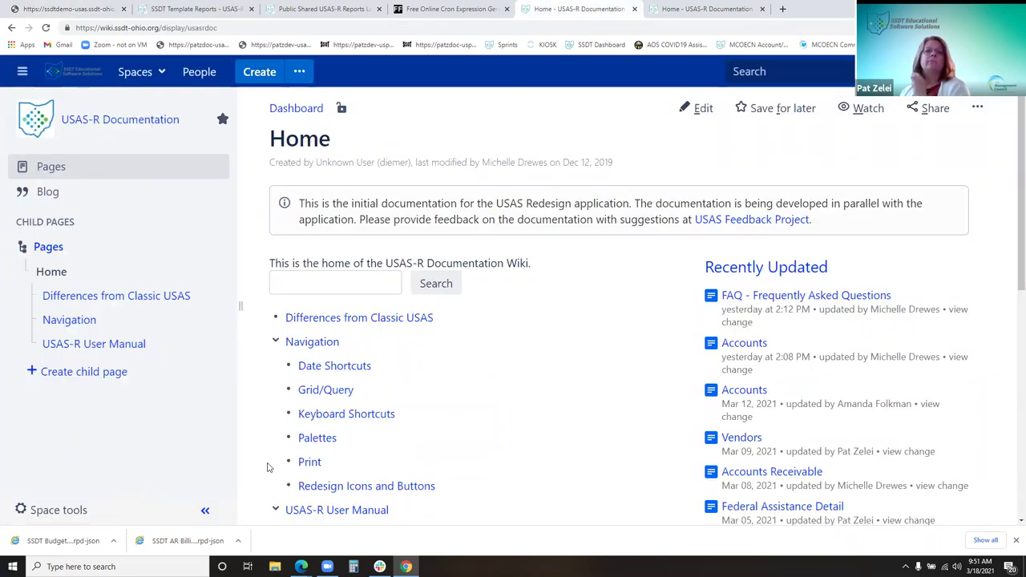
Go through the wiki's Report page to the Custom Report Creator documentation
{"action": "scroll", "coordinate": [273, 469], "scroll_direction": "down", "scroll_amount": 3}
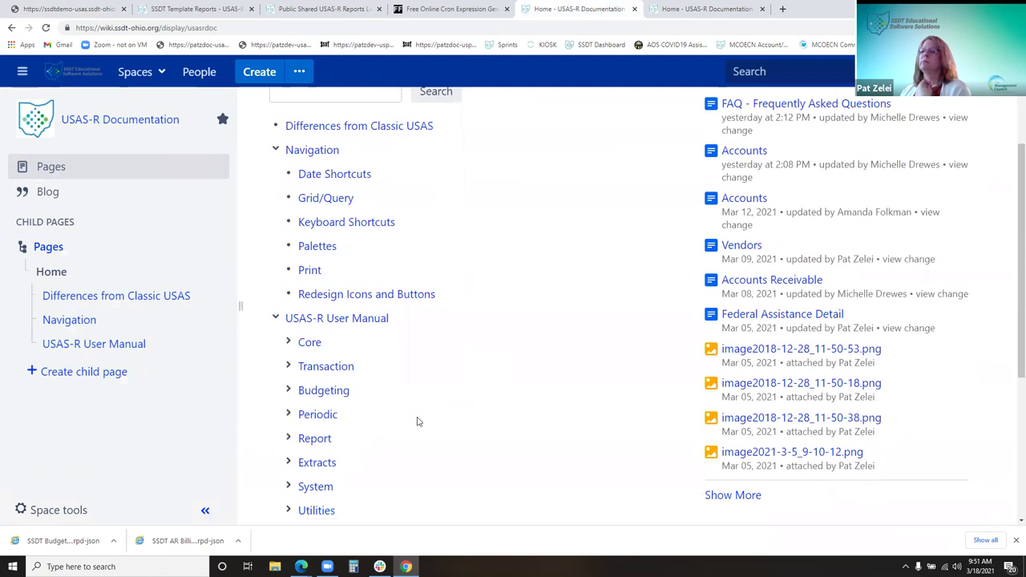
{"action": "left_click", "coordinate": [316, 441]}
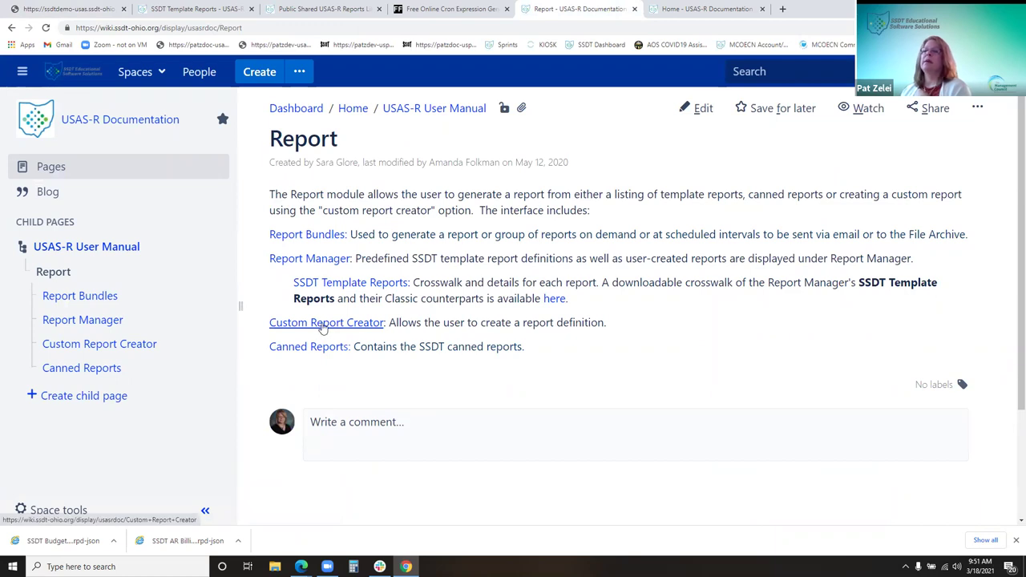
{"action": "left_click", "coordinate": [321, 328]}
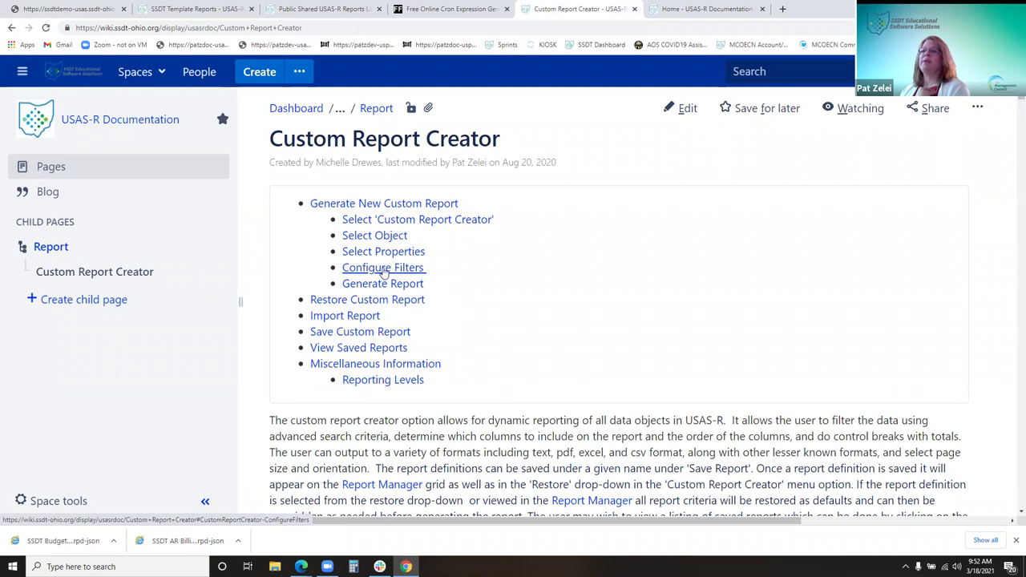
Jump to Configure Filters and scroll to the Between, Is Null, Not Null and Greater Than examples
{"action": "left_click", "coordinate": [382, 273]}
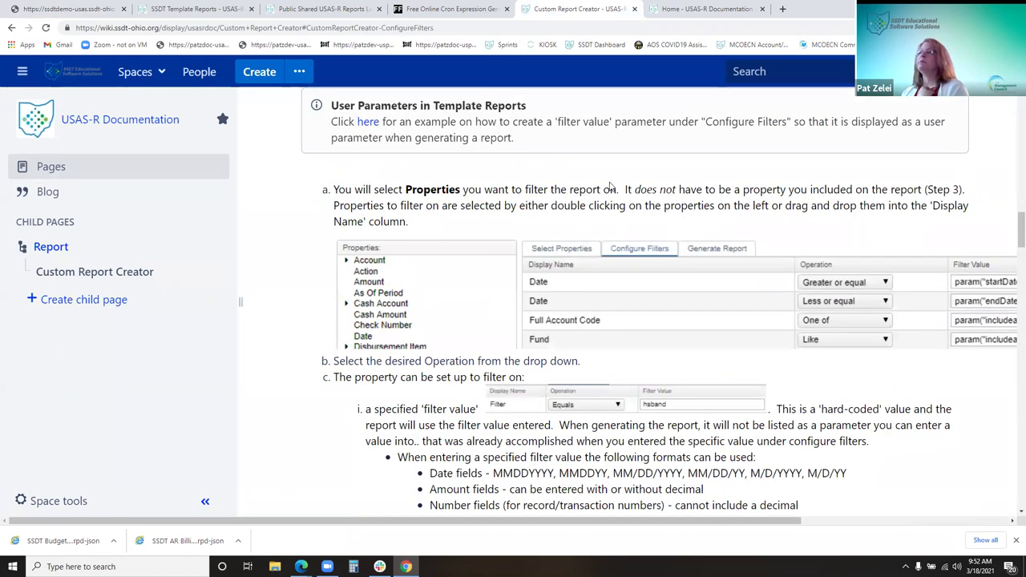
{"action": "left_click", "coordinate": [236, 303]}
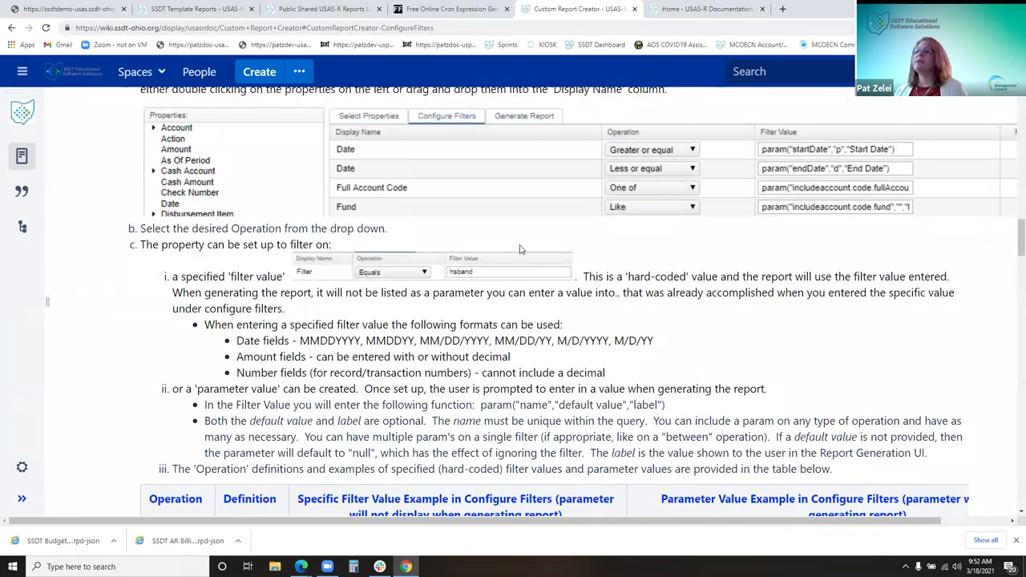
{"action": "scroll", "coordinate": [481, 289], "scroll_direction": "down", "scroll_amount": 2}
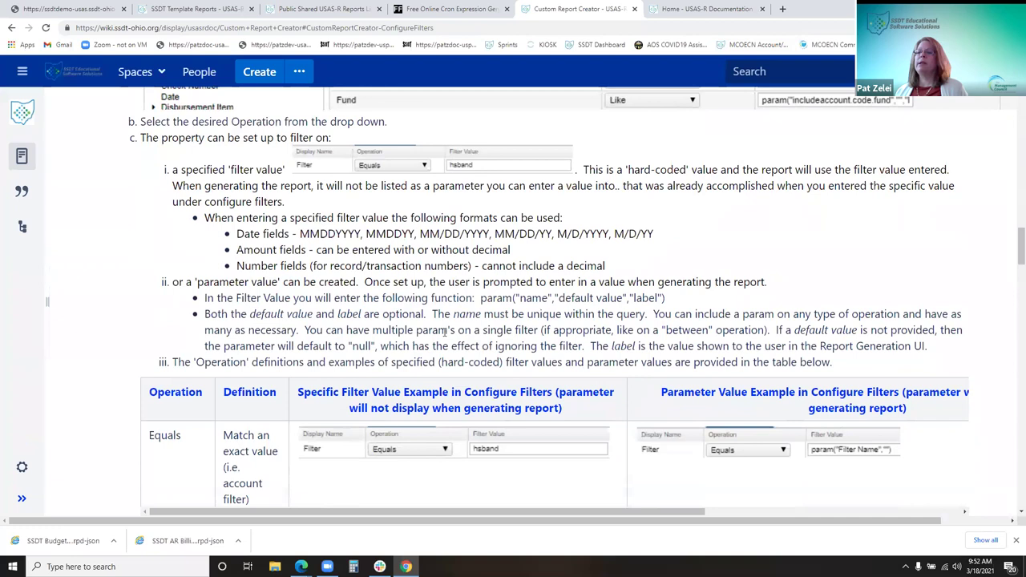
{"action": "scroll", "coordinate": [445, 332], "scroll_direction": "down", "scroll_amount": 2}
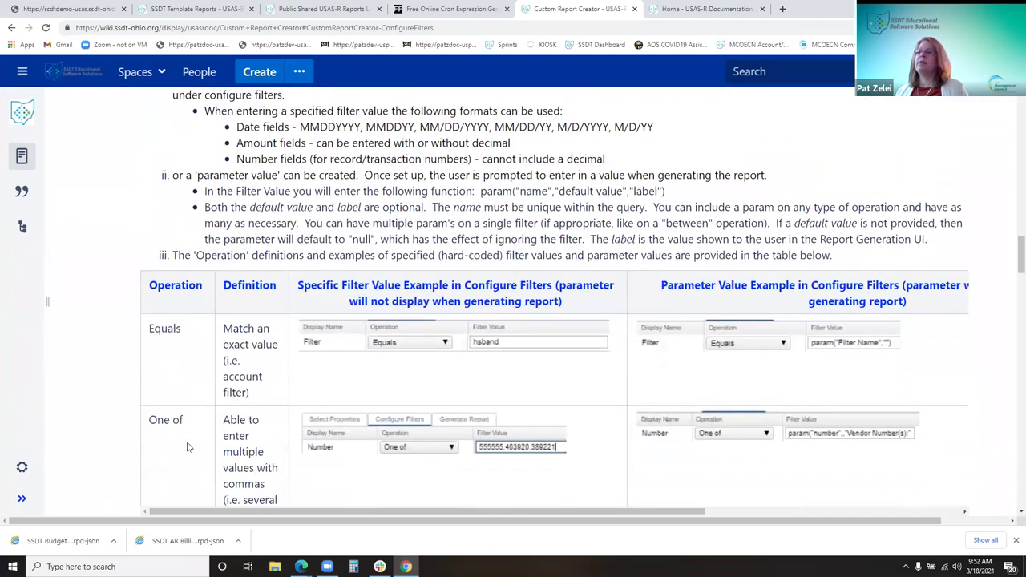
{"action": "scroll", "coordinate": [222, 438], "scroll_direction": "down", "scroll_amount": 1}
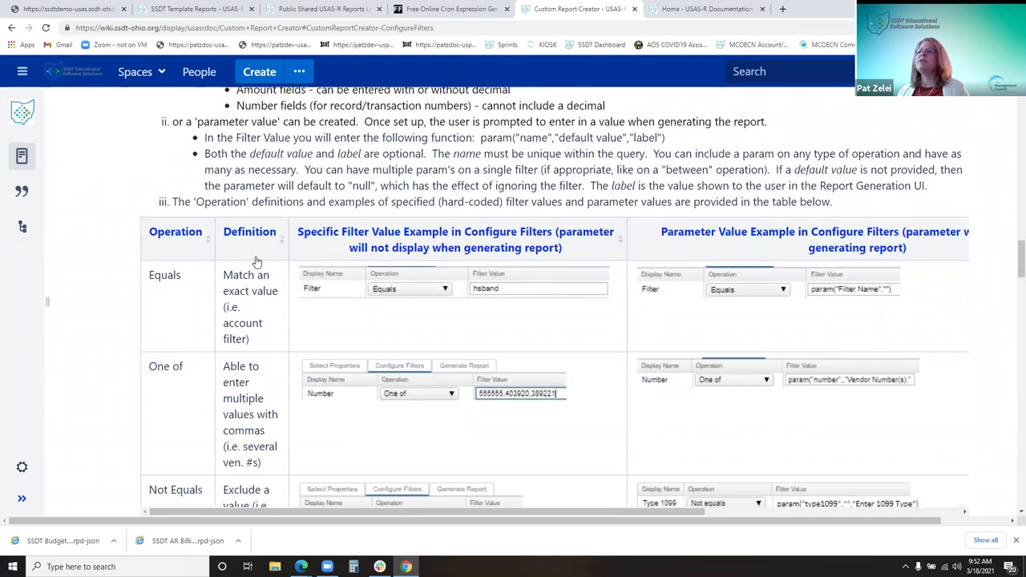
{"action": "scroll", "coordinate": [286, 319], "scroll_direction": "down", "scroll_amount": 1}
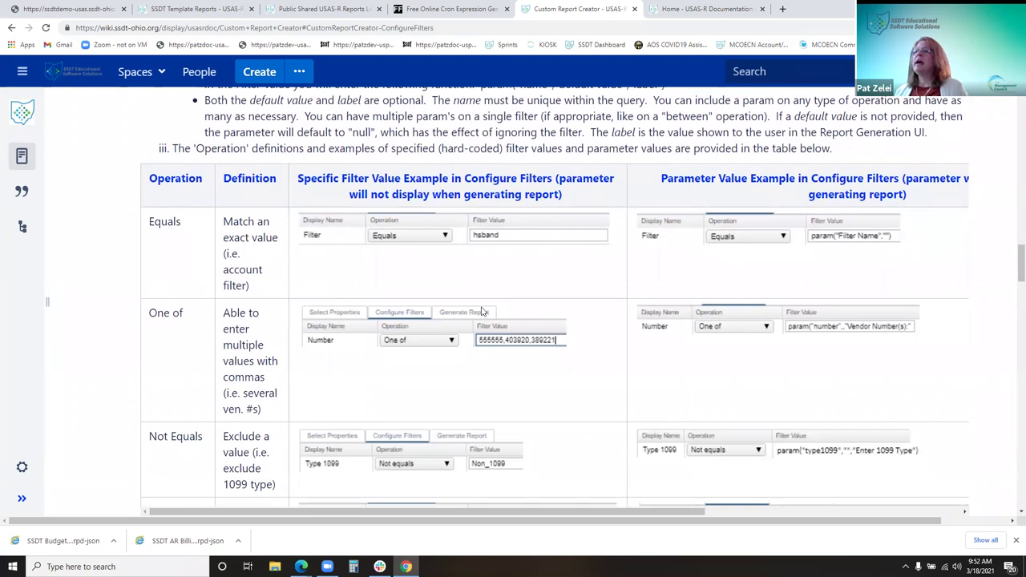
{"action": "scroll", "coordinate": [201, 339], "scroll_direction": "down", "scroll_amount": 1}
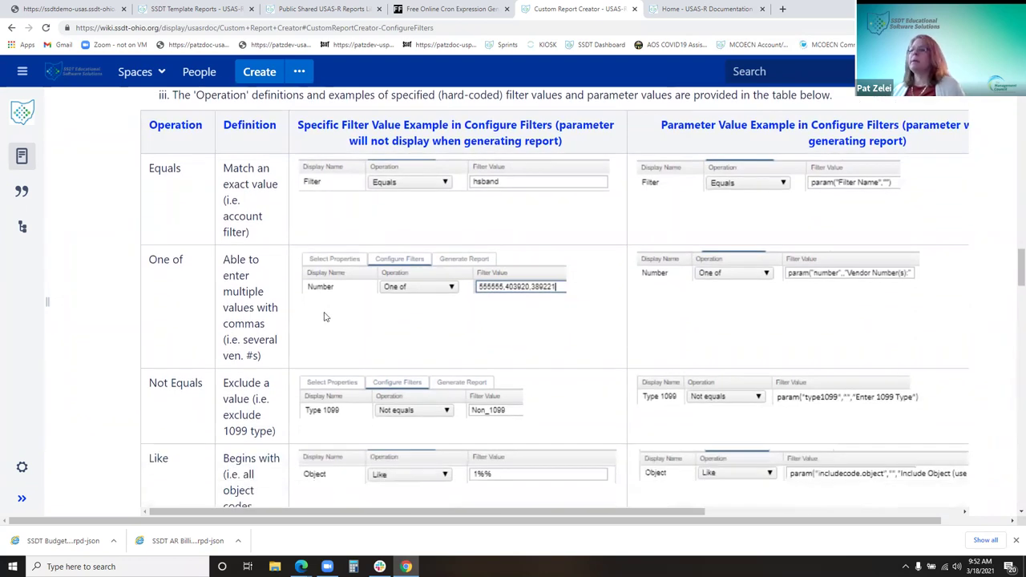
{"action": "scroll", "coordinate": [401, 352], "scroll_direction": "down", "scroll_amount": 1}
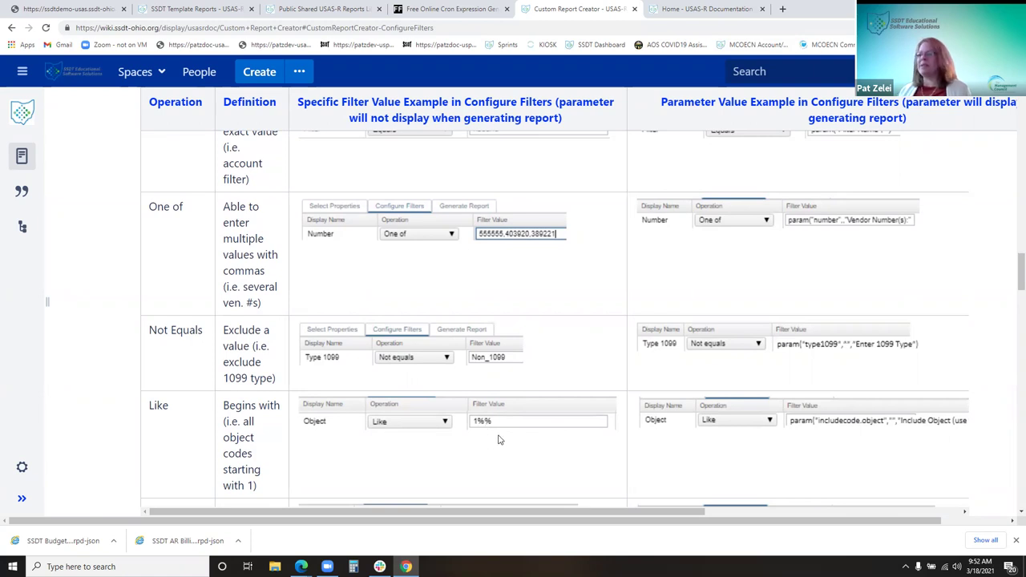
{"action": "scroll", "coordinate": [498, 439], "scroll_direction": "down", "scroll_amount": 2}
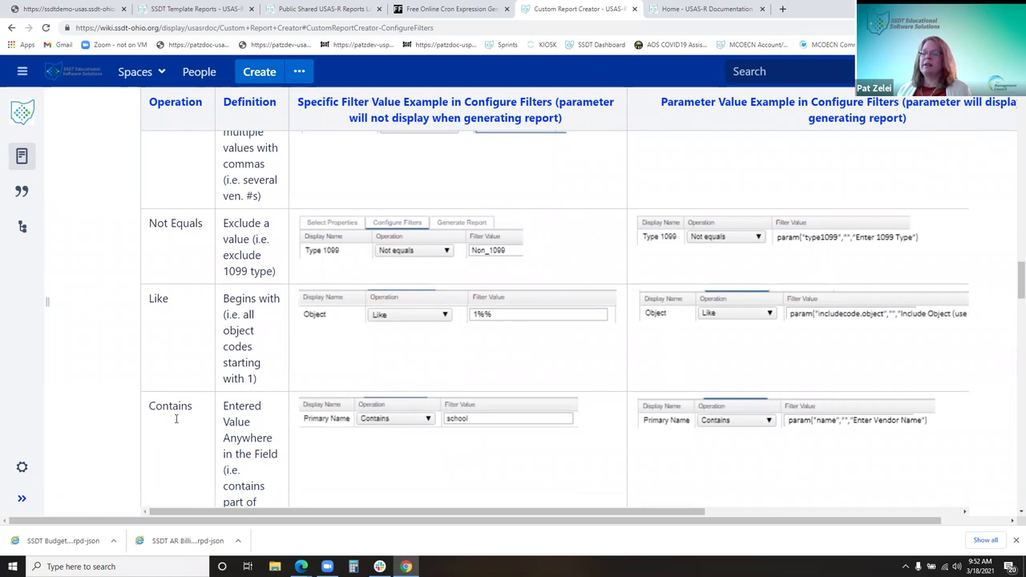
{"action": "scroll", "coordinate": [365, 414], "scroll_direction": "down", "scroll_amount": 1}
{"action": "scroll", "coordinate": [365, 414], "scroll_direction": "down", "scroll_amount": 2}
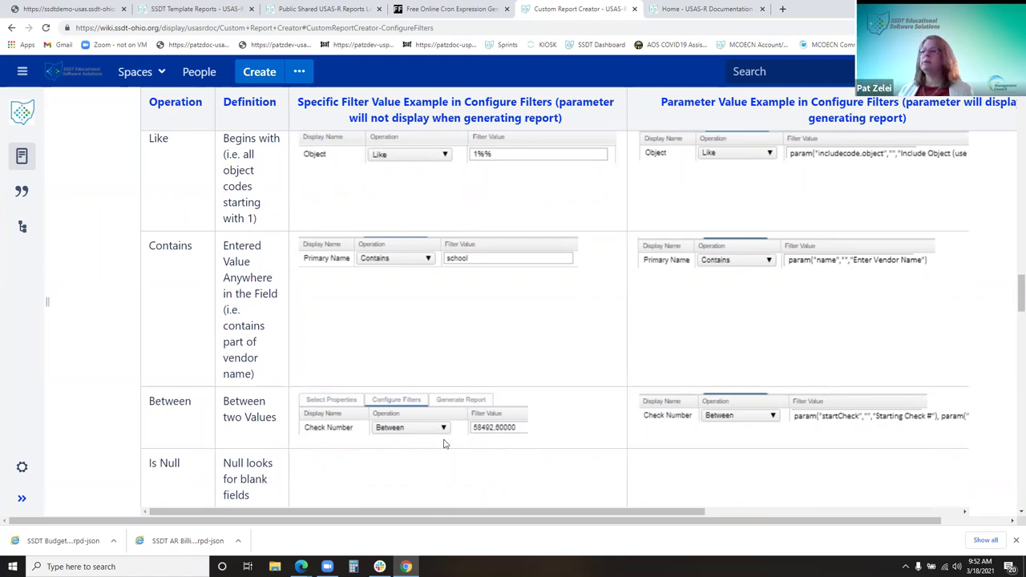
{"action": "scroll", "coordinate": [680, 445], "scroll_direction": "down", "scroll_amount": 1}
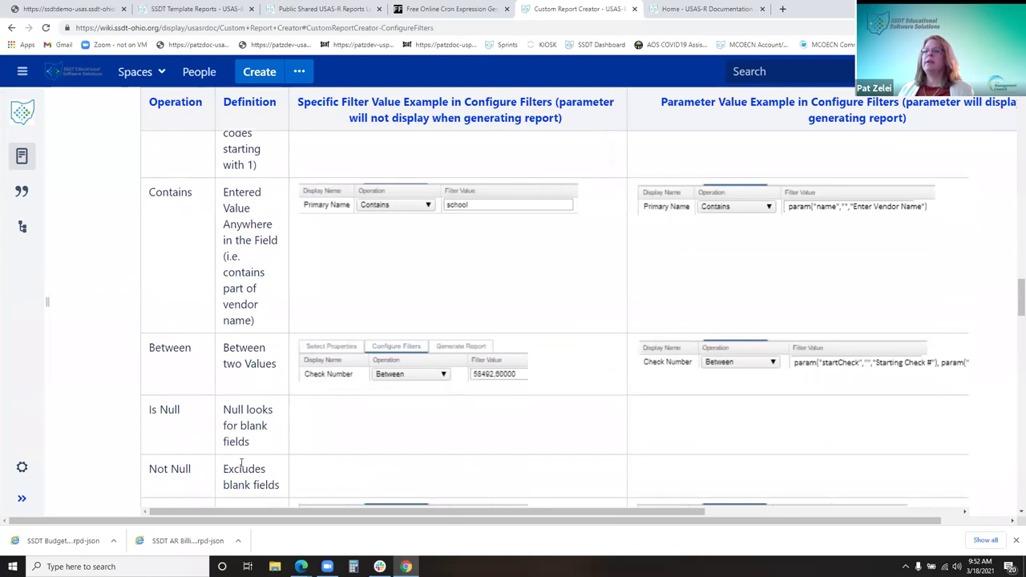
{"action": "scroll", "coordinate": [241, 463], "scroll_direction": "down", "scroll_amount": 3}
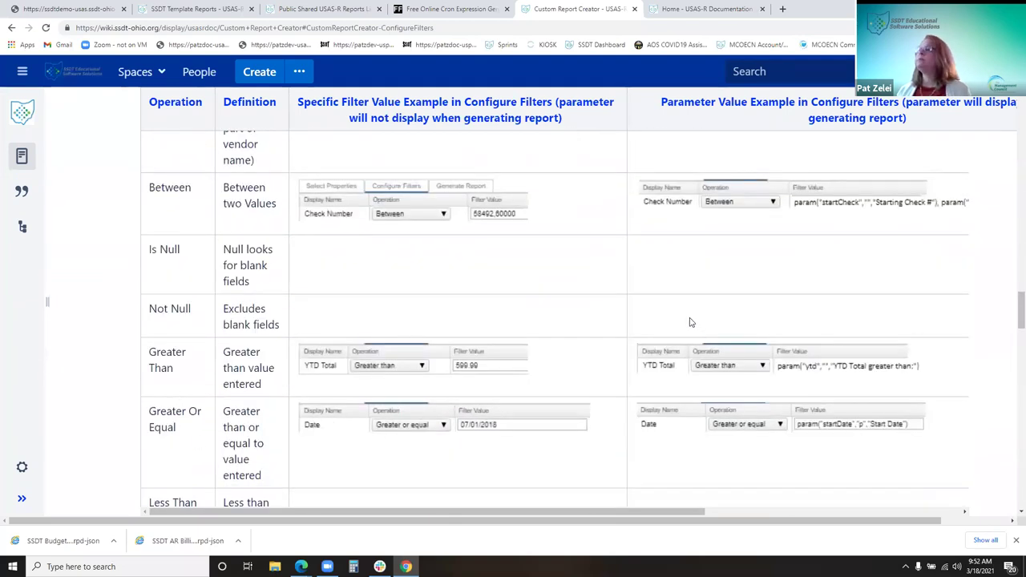
{"action": "scroll", "coordinate": [714, 385], "scroll_direction": "up", "scroll_amount": 2}
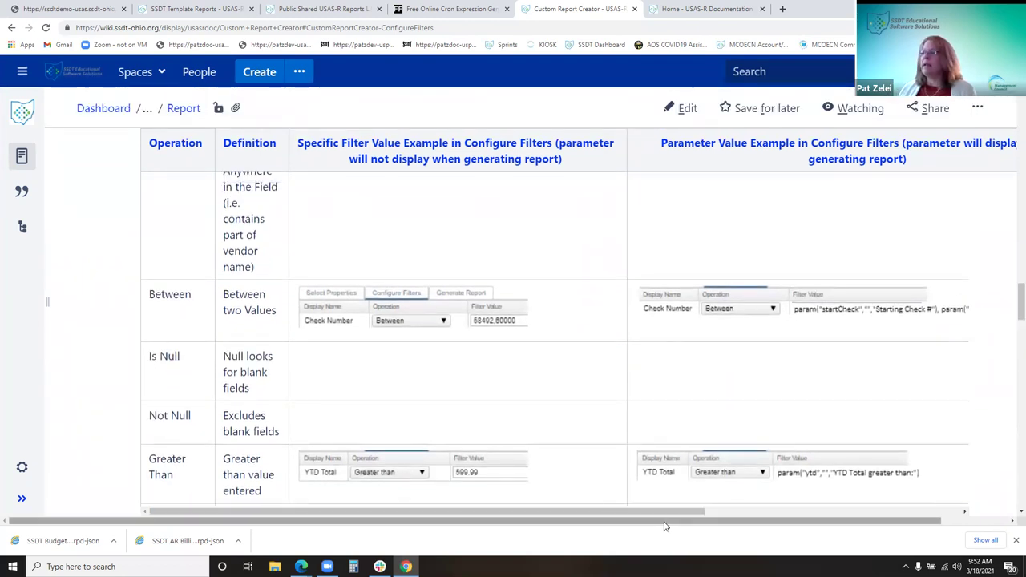
Restore the page tree beside the param("name","default value","label") parameter value explanation
{"action": "left_click_drag", "start_coordinate": [694, 513], "coordinate": [940, 510]}
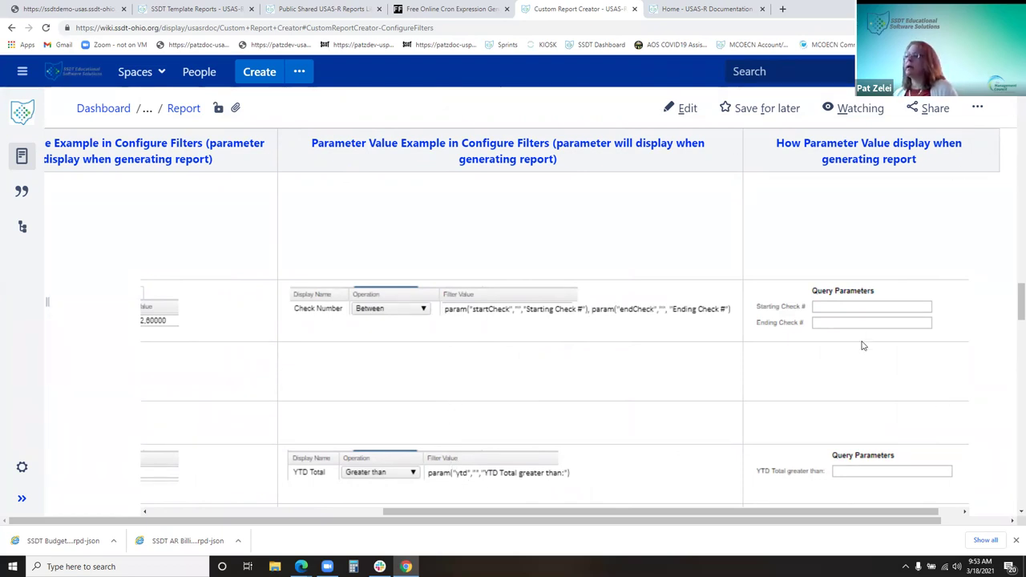
{"action": "scroll", "coordinate": [863, 343], "scroll_direction": "up", "scroll_amount": 2}
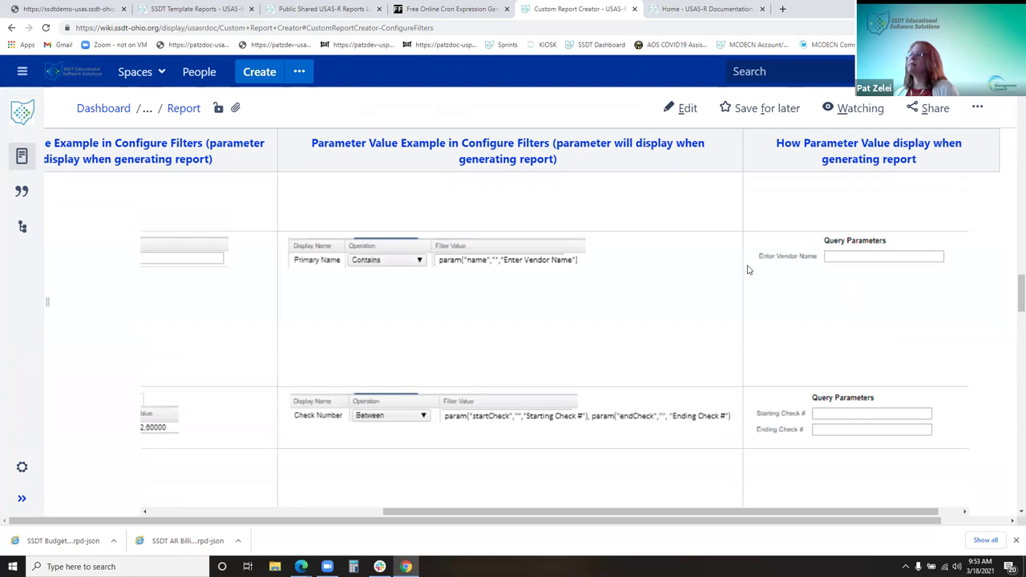
{"action": "scroll", "coordinate": [1010, 345], "scroll_direction": "up", "scroll_amount": 2}
{"action": "scroll", "coordinate": [834, 293], "scroll_direction": "up", "scroll_amount": 2}
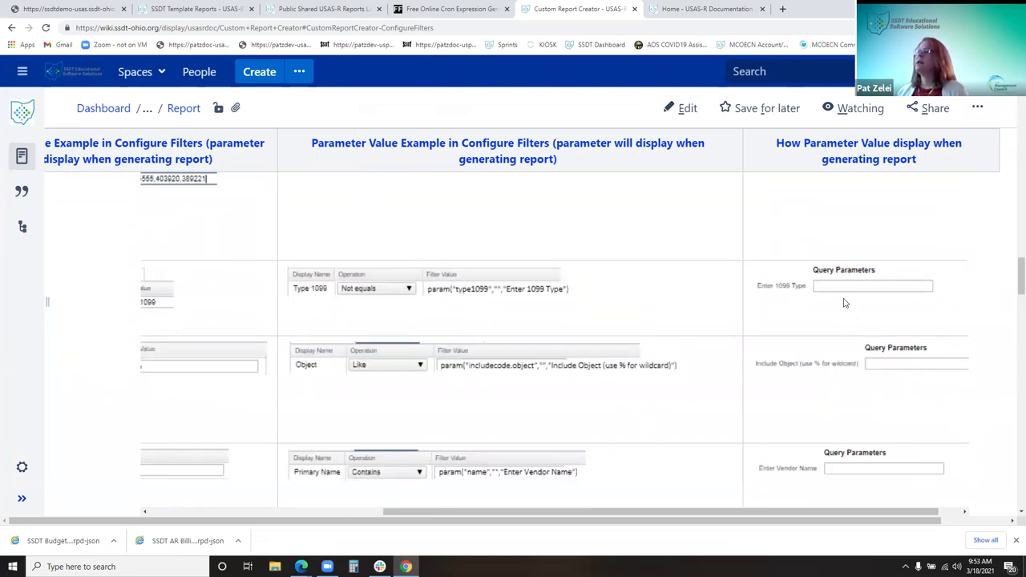
{"action": "scroll", "coordinate": [842, 297], "scroll_direction": "up", "scroll_amount": 2}
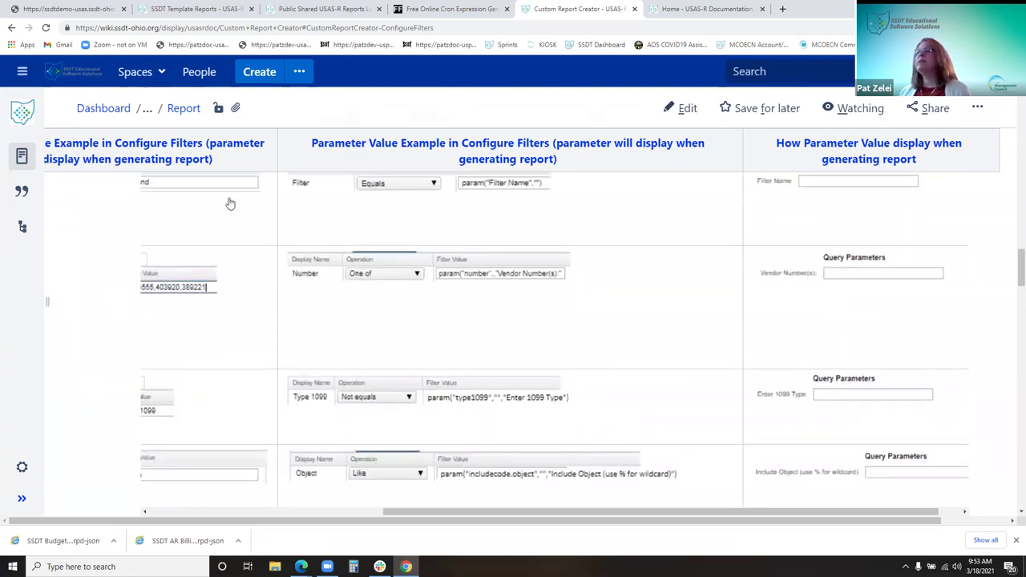
{"action": "left_click_drag", "start_coordinate": [392, 512], "coordinate": [101, 527]}
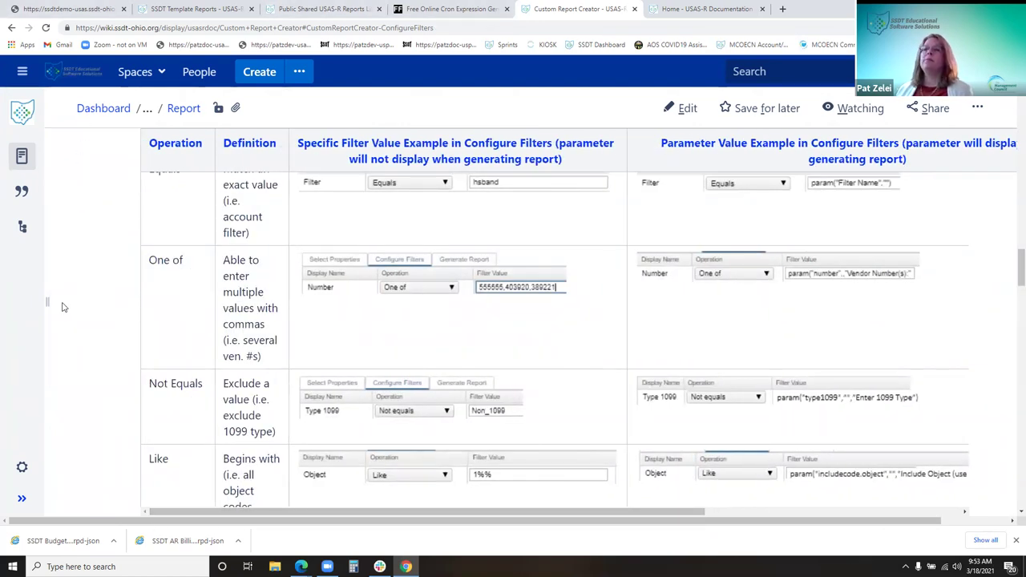
{"action": "left_click_drag", "start_coordinate": [50, 302], "coordinate": [256, 302]}
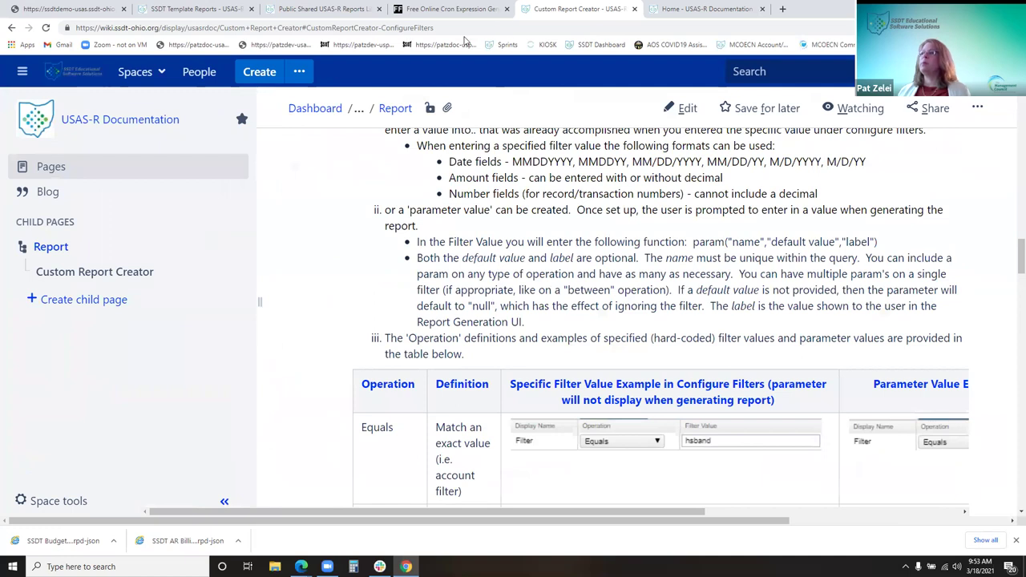
{"action": "scroll", "coordinate": [393, 226], "scroll_direction": "up", "scroll_amount": 2}
{"action": "scroll", "coordinate": [393, 227], "scroll_direction": "down", "scroll_amount": 4}
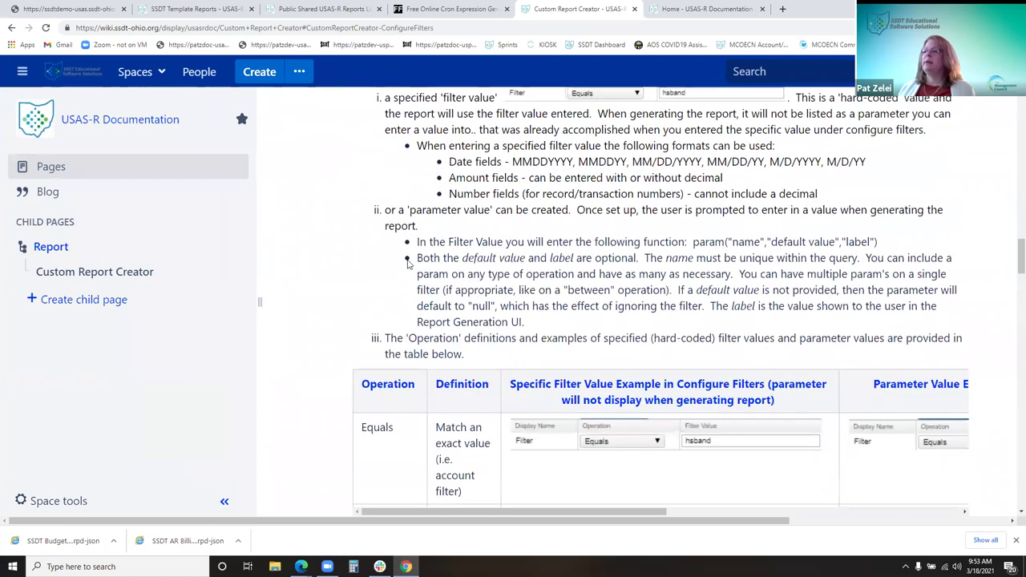
Open the USAS-R User Manual page and open its Utilities page in a new tab
{"action": "left_click", "coordinate": [48, 247]}
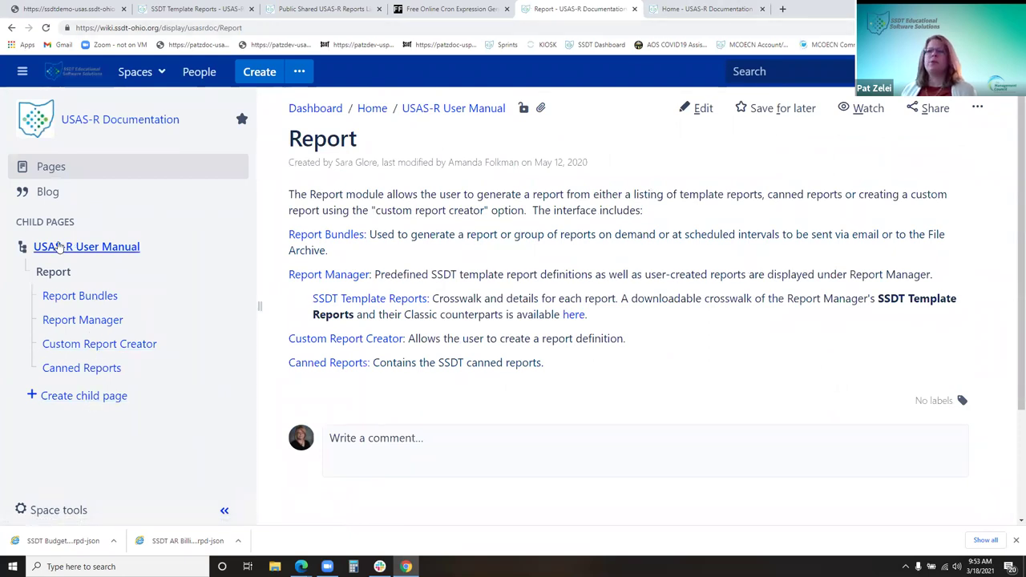
{"action": "left_click", "coordinate": [61, 249]}
{"action": "scroll", "coordinate": [111, 409], "scroll_direction": "down", "scroll_amount": 3}
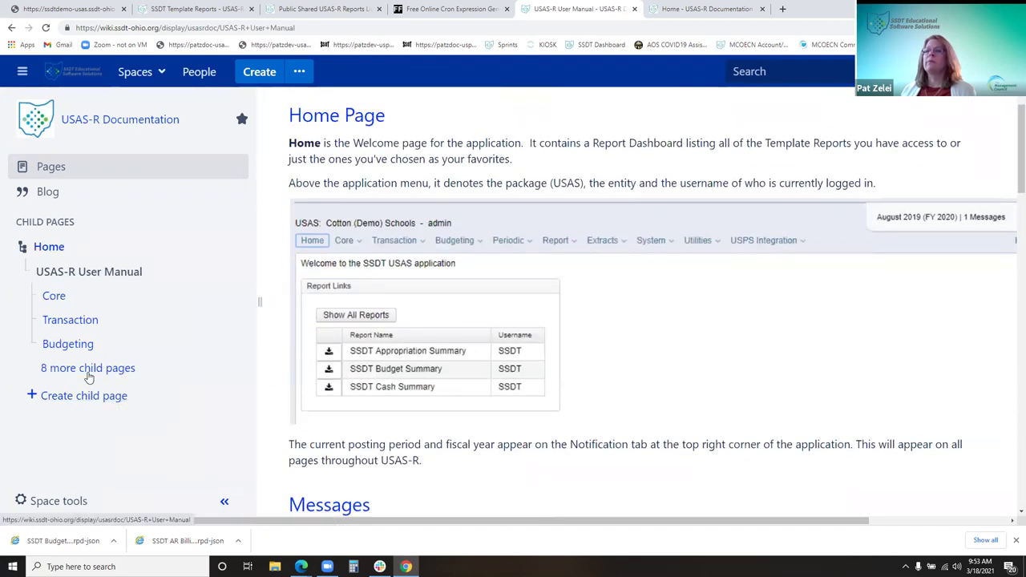
{"action": "left_click", "coordinate": [86, 369]}
{"action": "middle_click", "coordinate": [72, 459]}
{"action": "scroll", "coordinate": [72, 449], "scroll_direction": "down", "scroll_amount": 3}
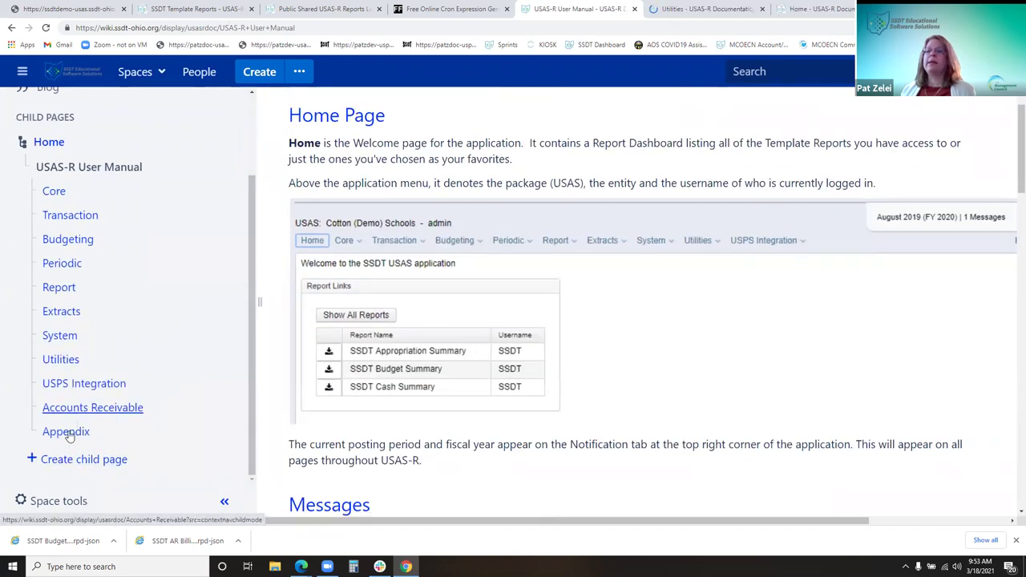
Open Appendix > Report Procedures, preview the template-customization guide, then return to Report Procedures
{"action": "left_click", "coordinate": [66, 431]}
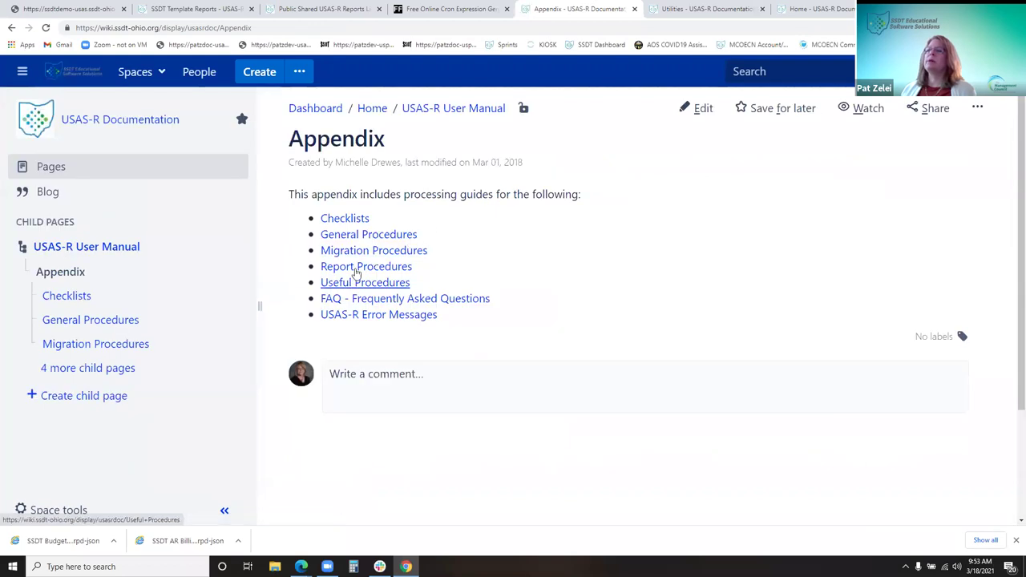
{"action": "left_click", "coordinate": [409, 269]}
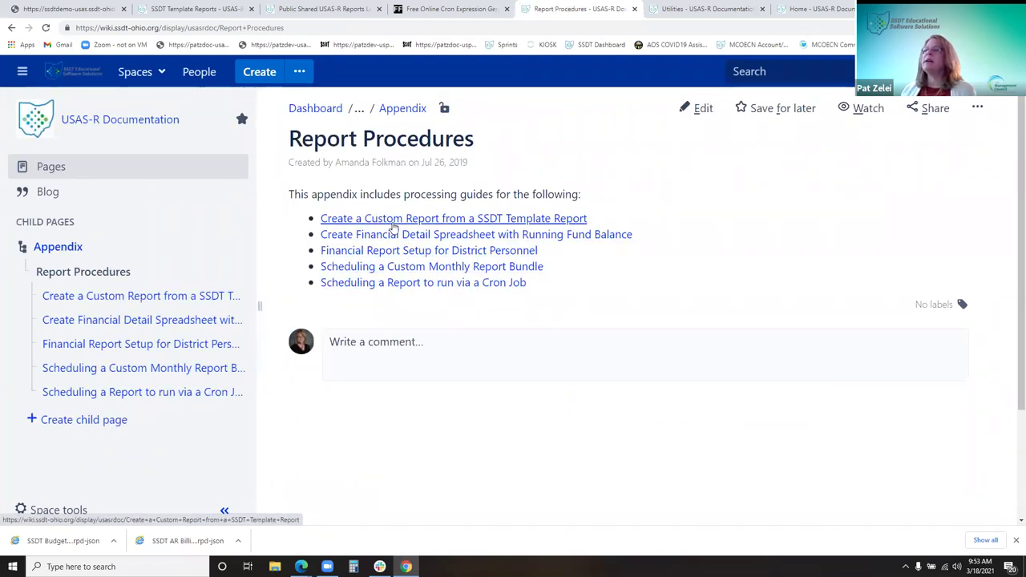
{"action": "left_click", "coordinate": [394, 229]}
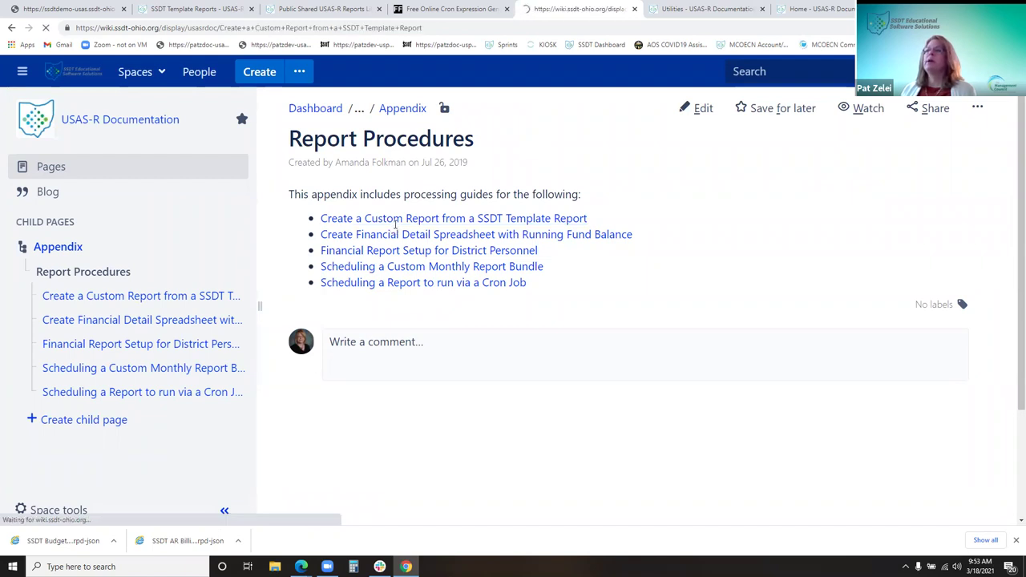
{"action": "scroll", "coordinate": [485, 409], "scroll_direction": "down", "scroll_amount": 3}
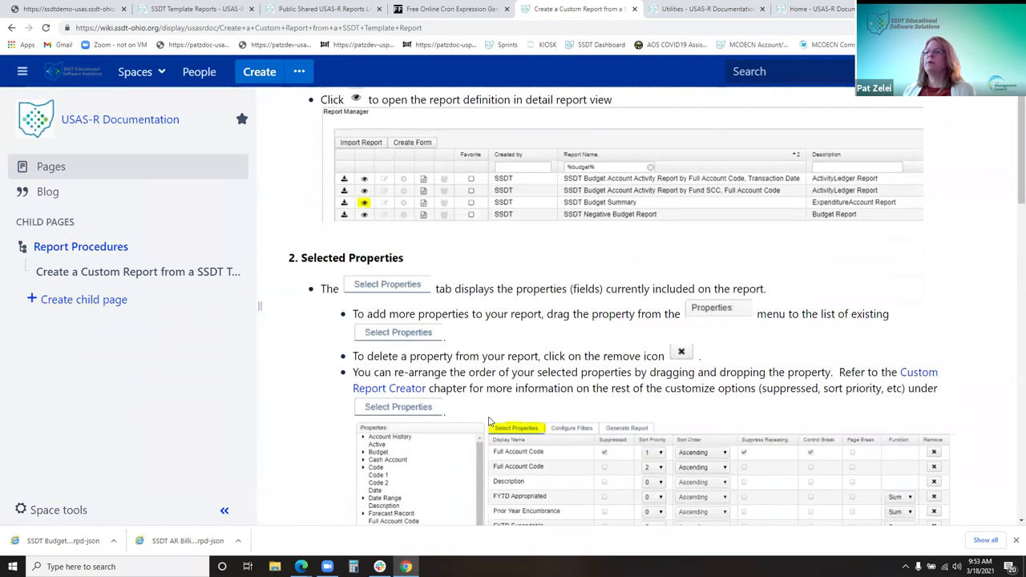
{"action": "scroll", "coordinate": [499, 457], "scroll_direction": "down", "scroll_amount": 2}
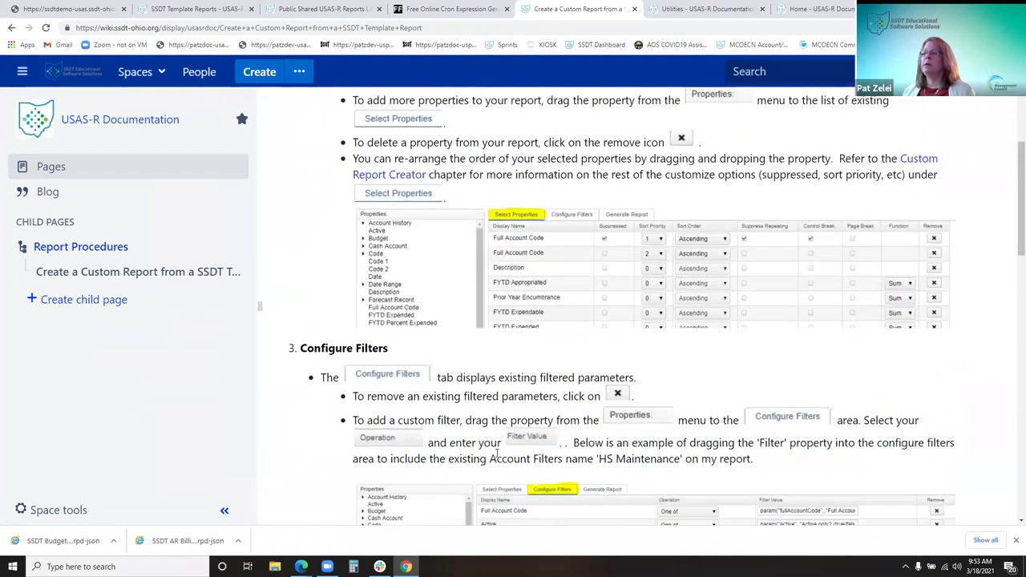
{"action": "left_click", "coordinate": [80, 247]}
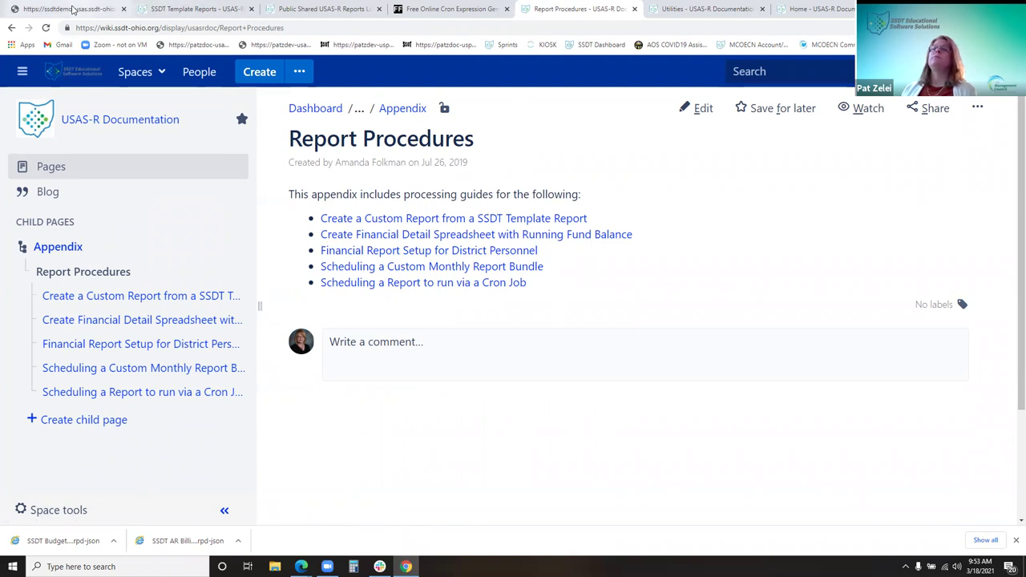
{"action": "left_click", "coordinate": [90, 8]}
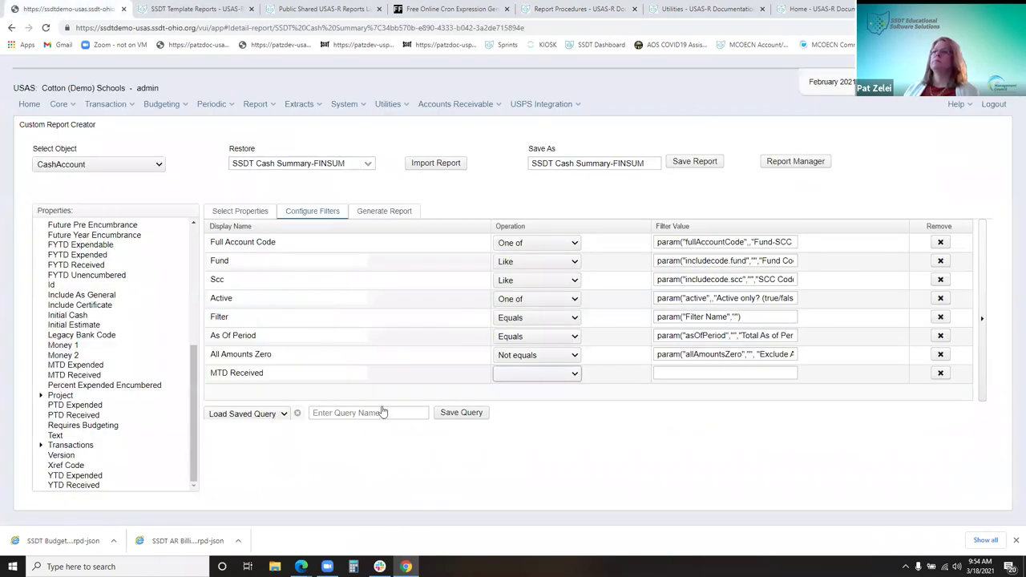
Set the MTD Received filter to Greater than with value 0 and save the report
{"action": "left_click", "coordinate": [536, 378]}
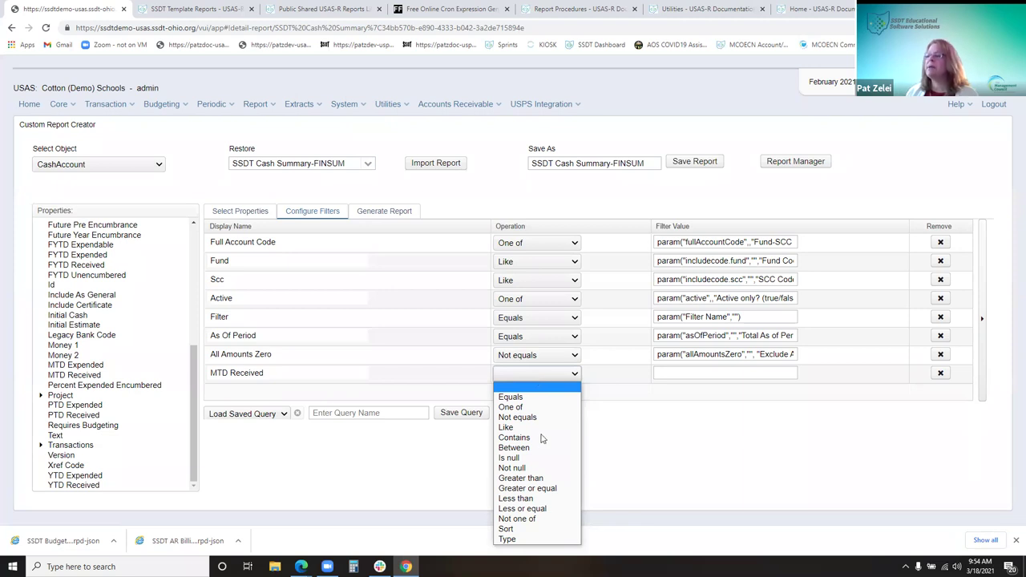
{"action": "left_click", "coordinate": [550, 478]}
{"action": "left_click", "coordinate": [696, 373]}
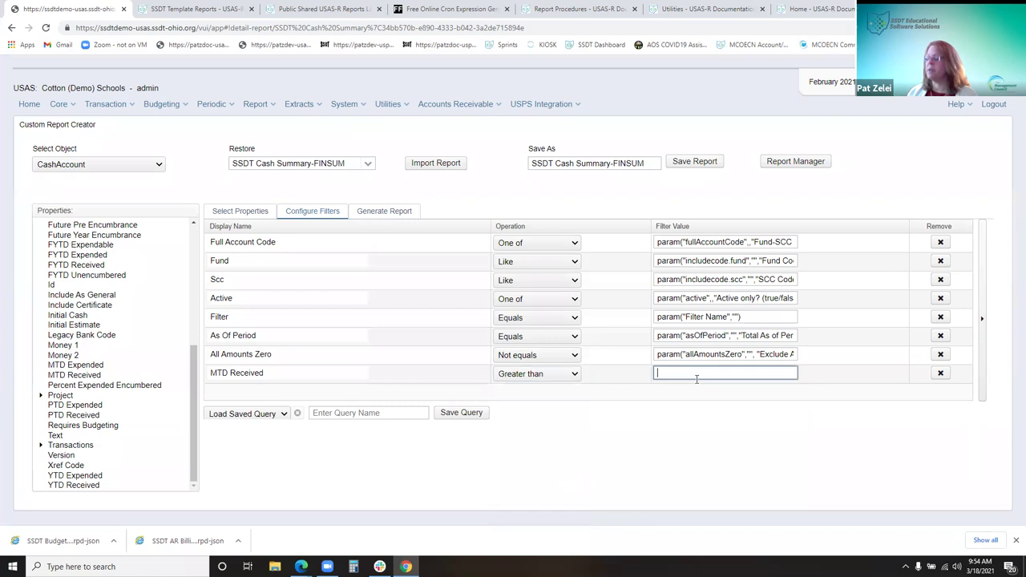
{"action": "left_click", "coordinate": [693, 398]}
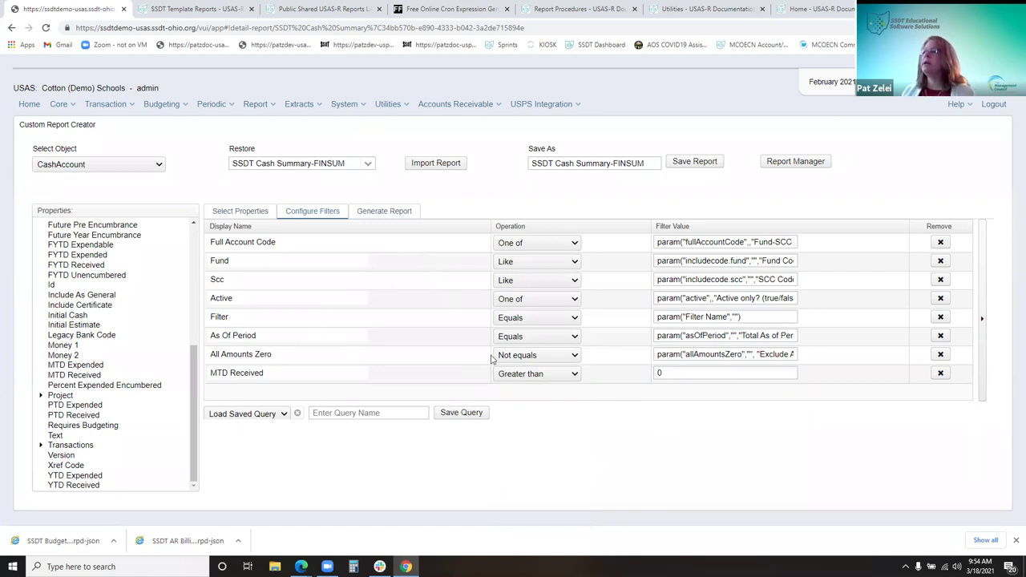
{"action": "left_click", "coordinate": [685, 372]}
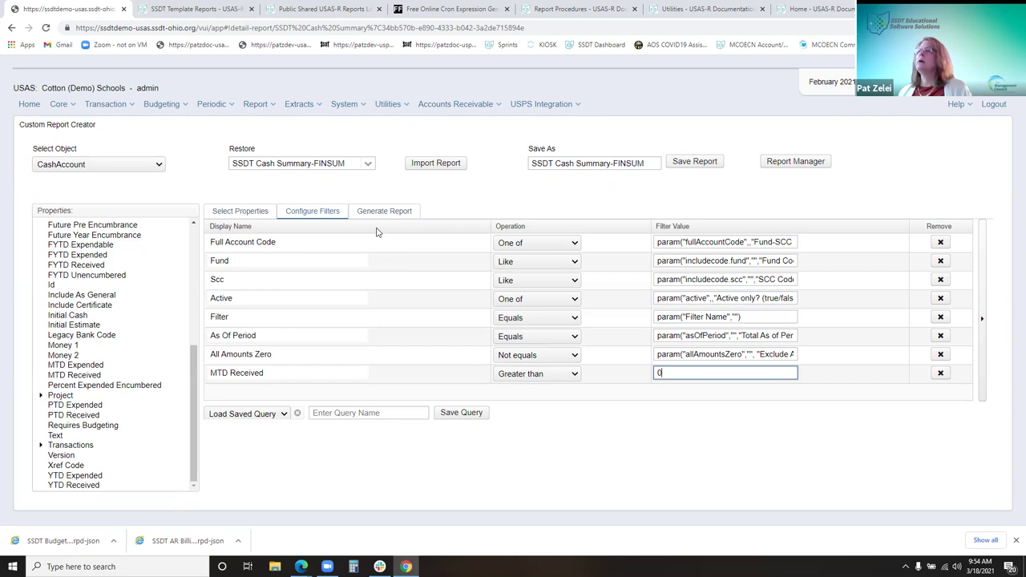
{"action": "left_click", "coordinate": [699, 163]}
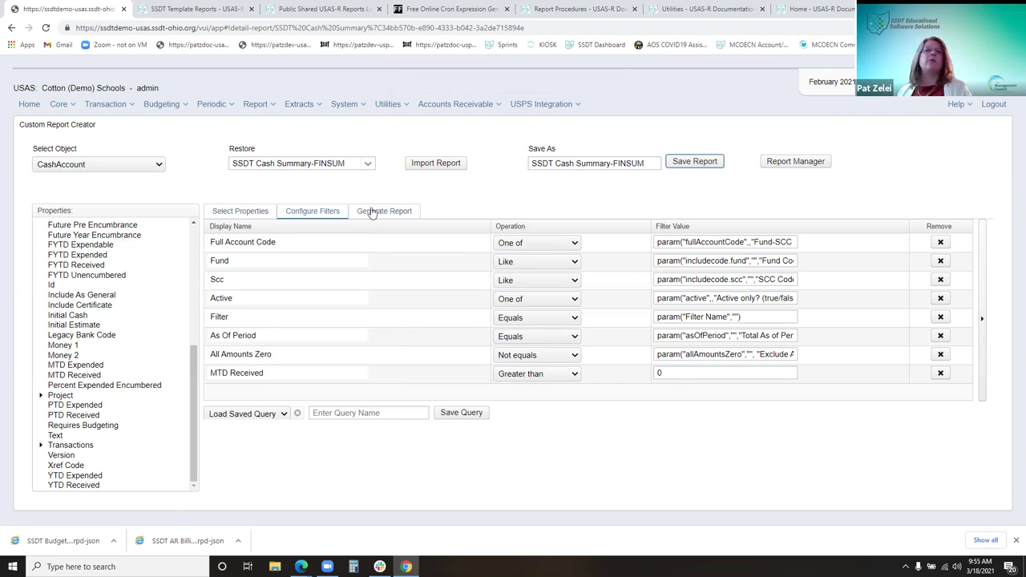
{"action": "left_click", "coordinate": [372, 212]}
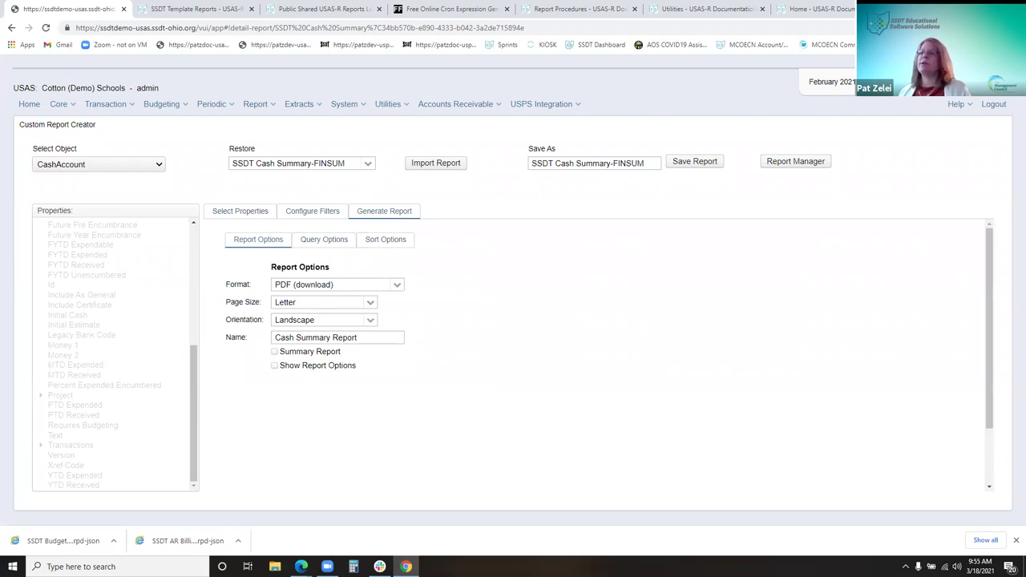
Generate 'Cash Summary Report CAFE' with report options shown and Fund Code 006
{"action": "left_click", "coordinate": [287, 367]}
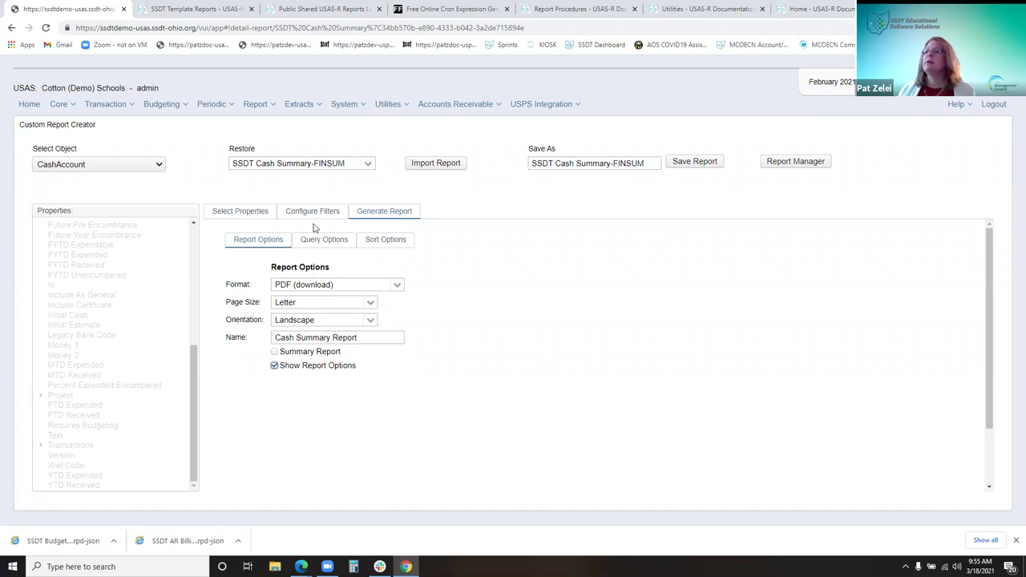
{"action": "left_click", "coordinate": [361, 337]}
{"action": "type", "text": "CAFE"}
{"action": "left_click", "coordinate": [301, 248]}
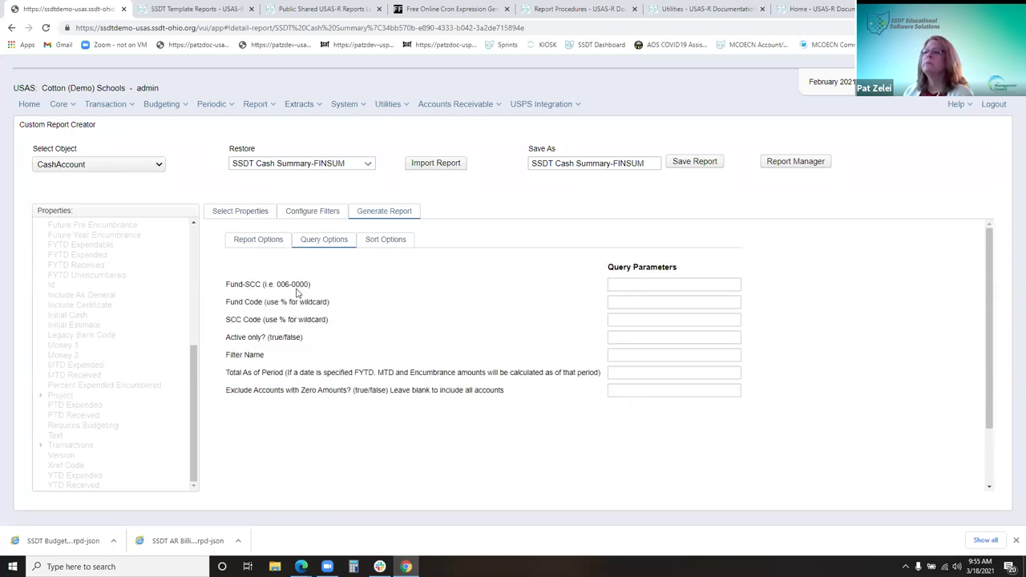
{"action": "left_click", "coordinate": [608, 302]}
{"action": "type", "text": "006"}
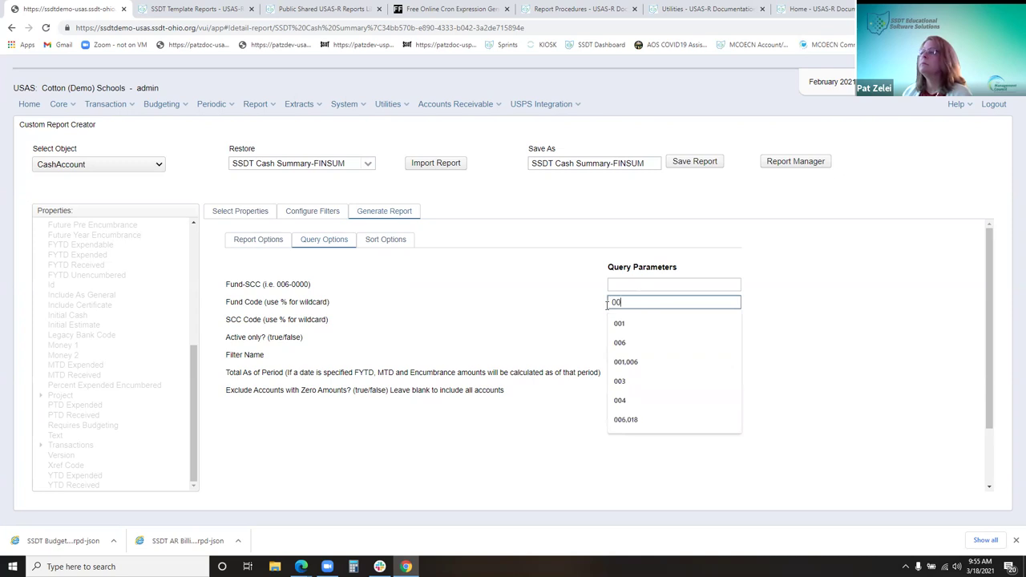
{"action": "left_click", "coordinate": [378, 240]}
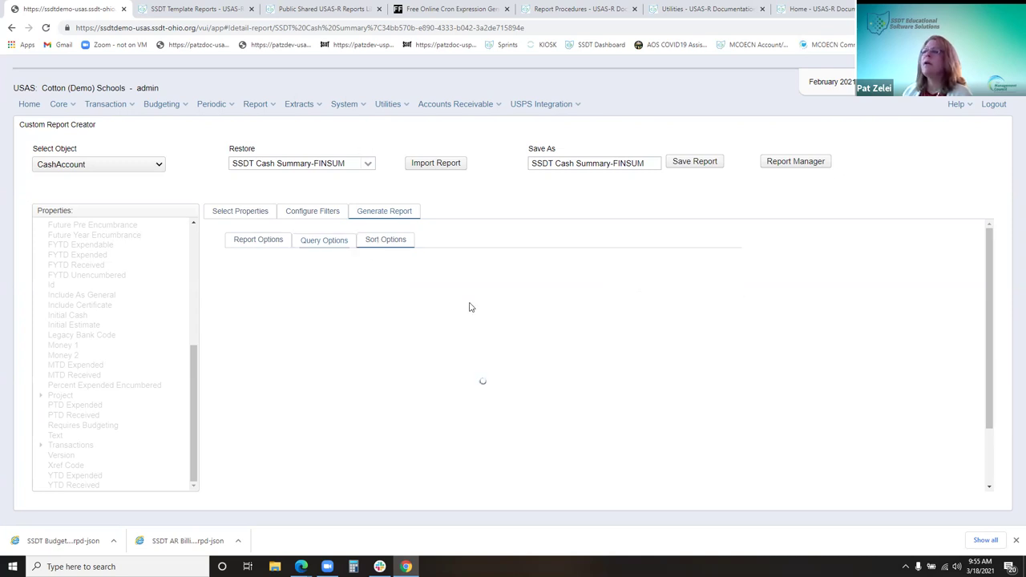
{"action": "scroll", "coordinate": [325, 445], "scroll_direction": "down", "scroll_amount": 2}
{"action": "scroll", "coordinate": [329, 448], "scroll_direction": "down", "scroll_amount": 1}
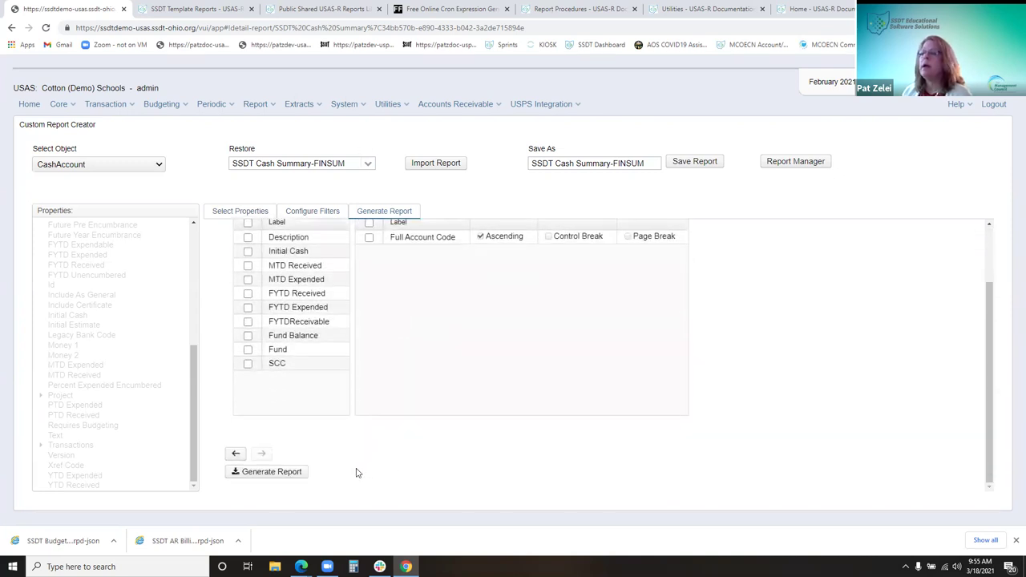
{"action": "left_click", "coordinate": [257, 475]}
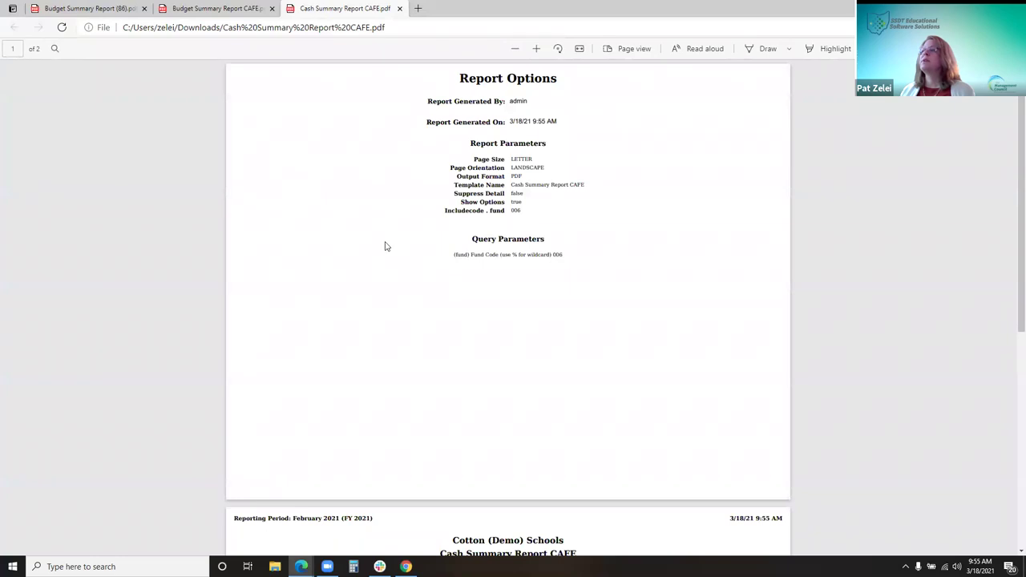
Scroll the CAFE PDF to its 006-0000 Food Service line and zoom in twice to read it
{"action": "scroll", "coordinate": [542, 348], "scroll_direction": "down", "scroll_amount": 5}
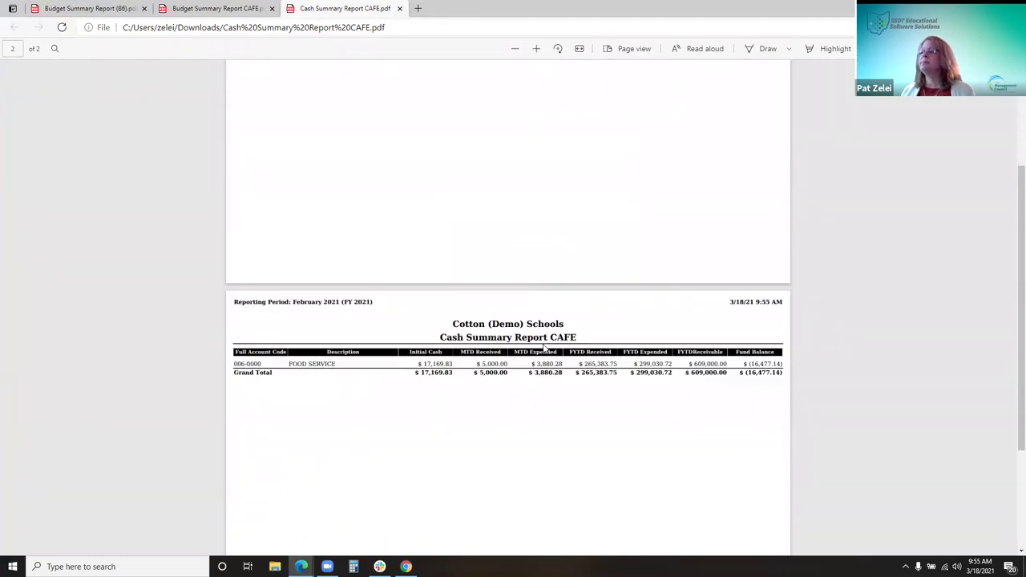
{"action": "left_click", "coordinate": [537, 48]}
{"action": "left_click", "coordinate": [537, 48]}
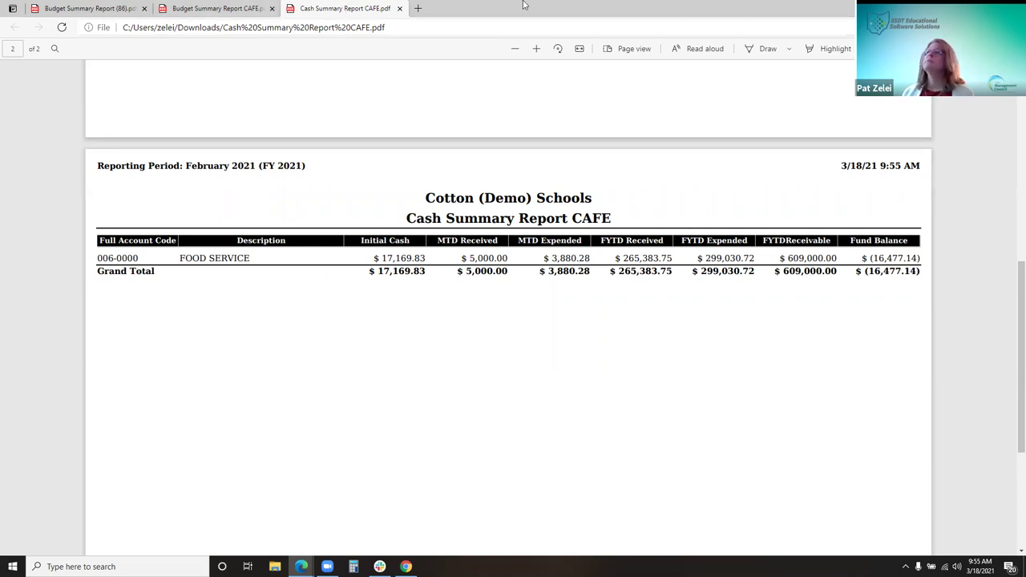
{"action": "key", "text": "alt+Tab"}
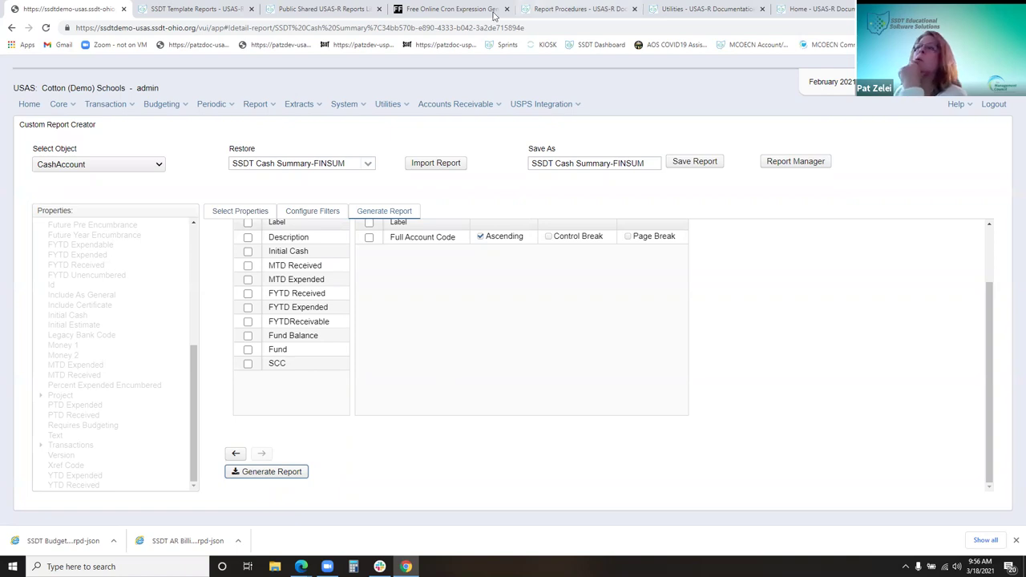
Go to Report Manager, then open the Public USAS-R Reports Library page from Help
{"action": "left_click", "coordinate": [269, 104]}
{"action": "left_click", "coordinate": [272, 132]}
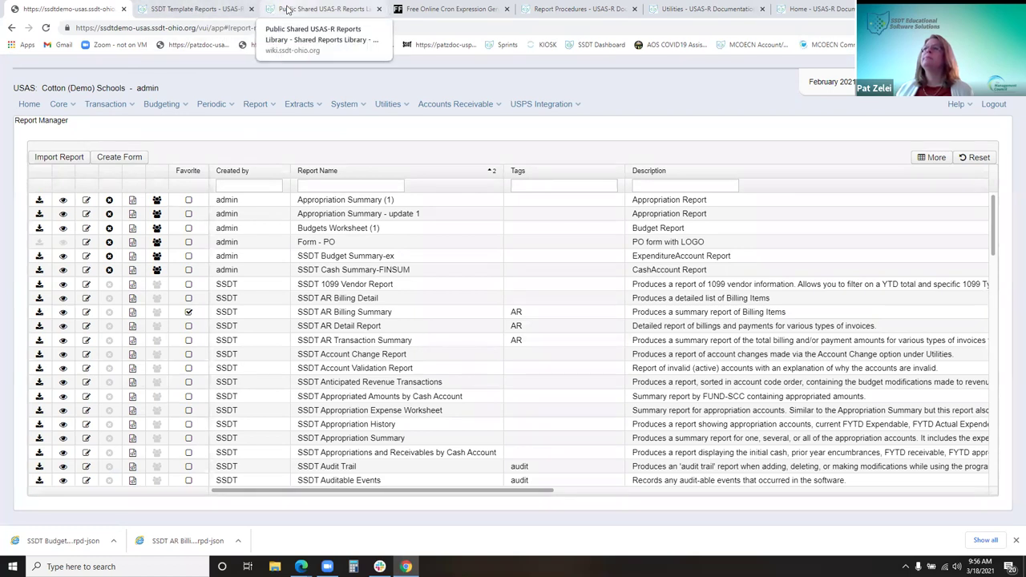
{"action": "left_click", "coordinate": [952, 107]}
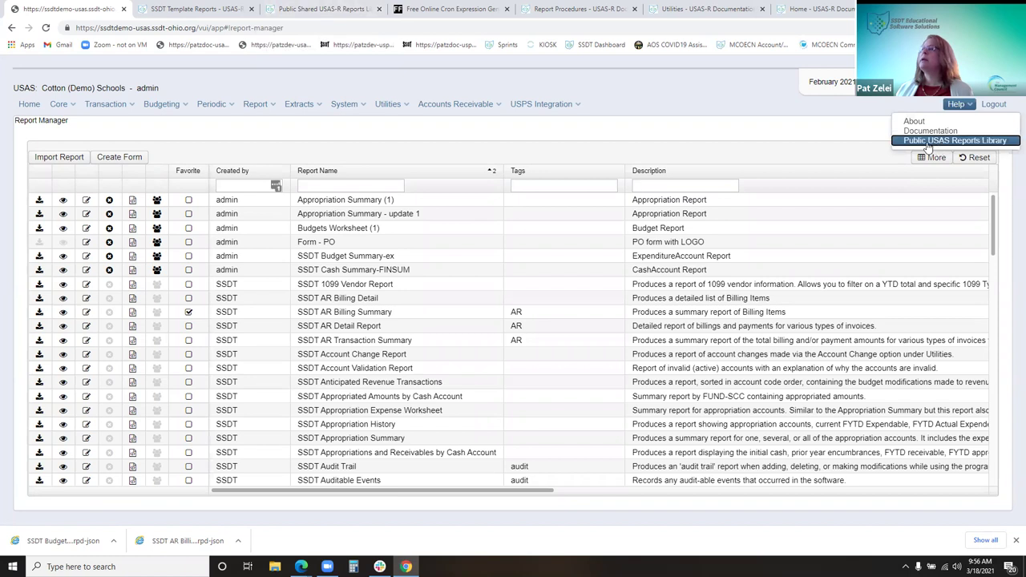
{"action": "left_click", "coordinate": [928, 147]}
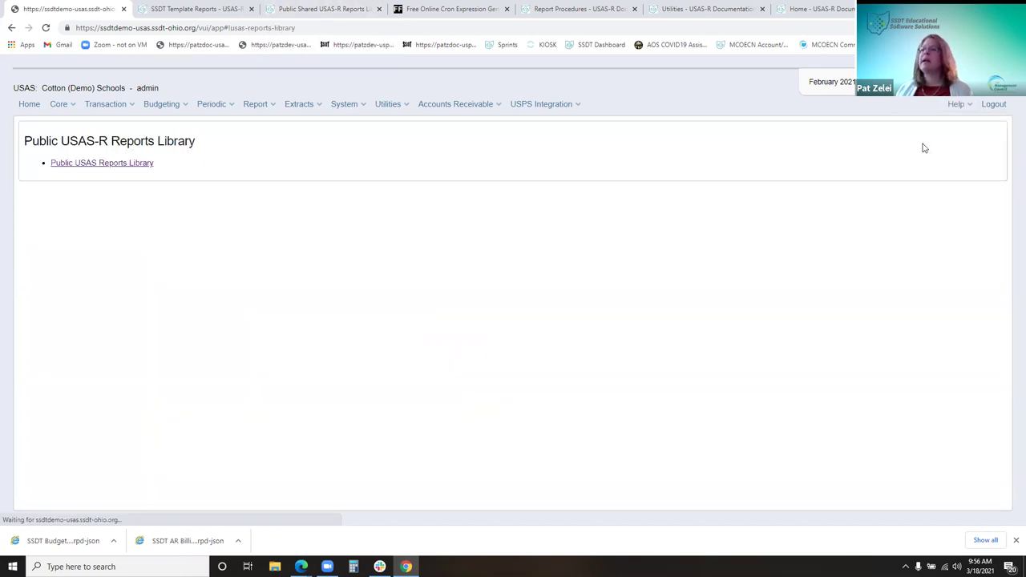
Preview the PO Detail by Date example output in the SSDT Wiki shared reports library
{"action": "left_click", "coordinate": [114, 164]}
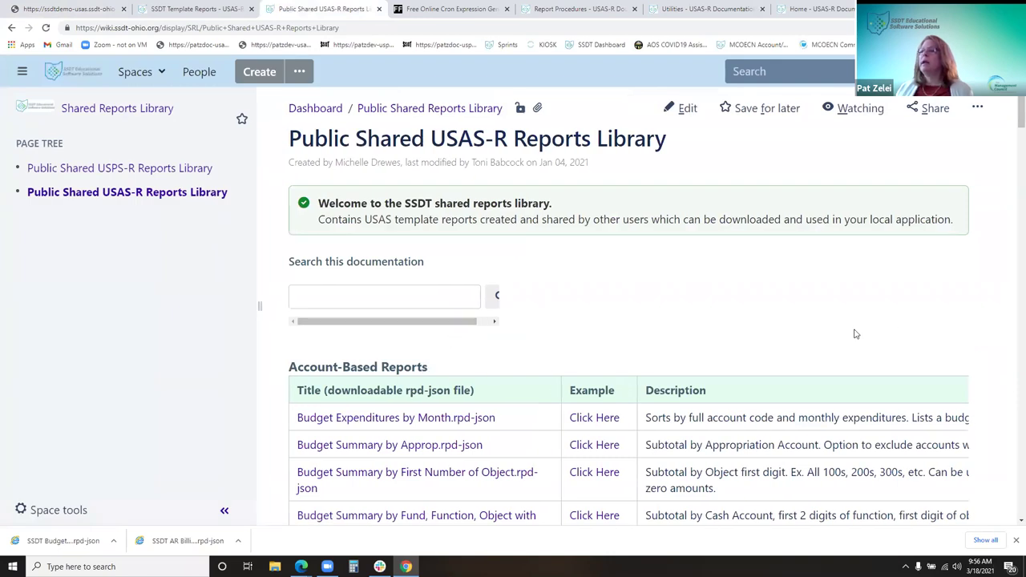
{"action": "scroll", "coordinate": [1011, 390], "scroll_direction": "down", "scroll_amount": 1}
{"action": "scroll", "coordinate": [1011, 390], "scroll_direction": "down", "scroll_amount": 15}
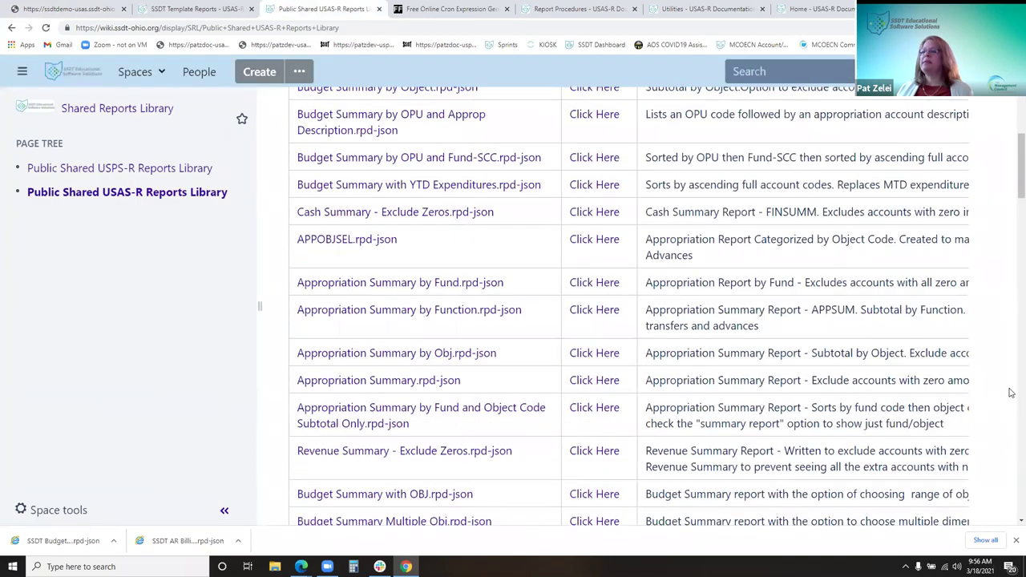
{"action": "scroll", "coordinate": [1011, 392], "scroll_direction": "down", "scroll_amount": 5}
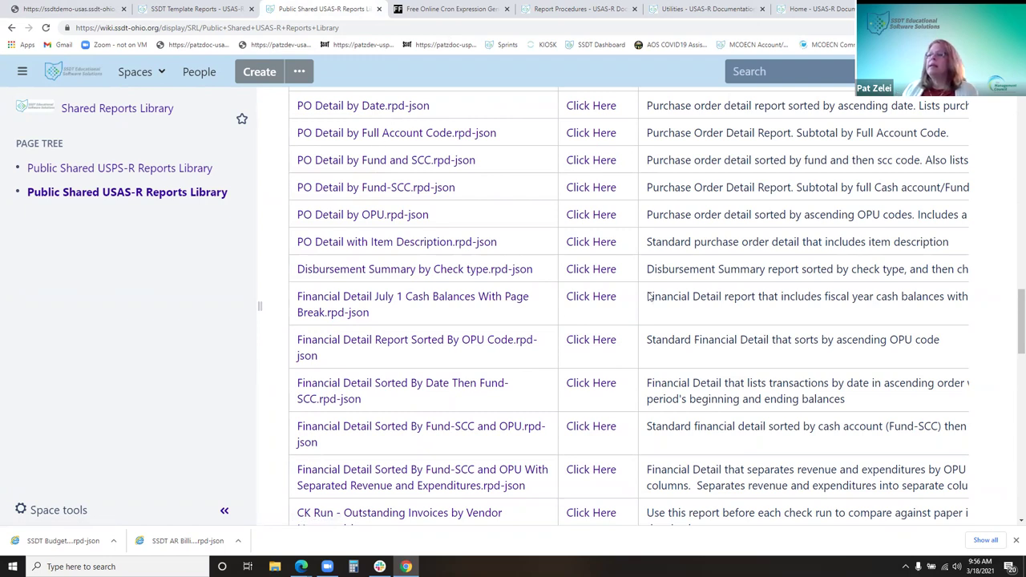
{"action": "scroll", "coordinate": [529, 359], "scroll_direction": "down", "scroll_amount": 3}
{"action": "scroll", "coordinate": [519, 361], "scroll_direction": "up", "scroll_amount": 3}
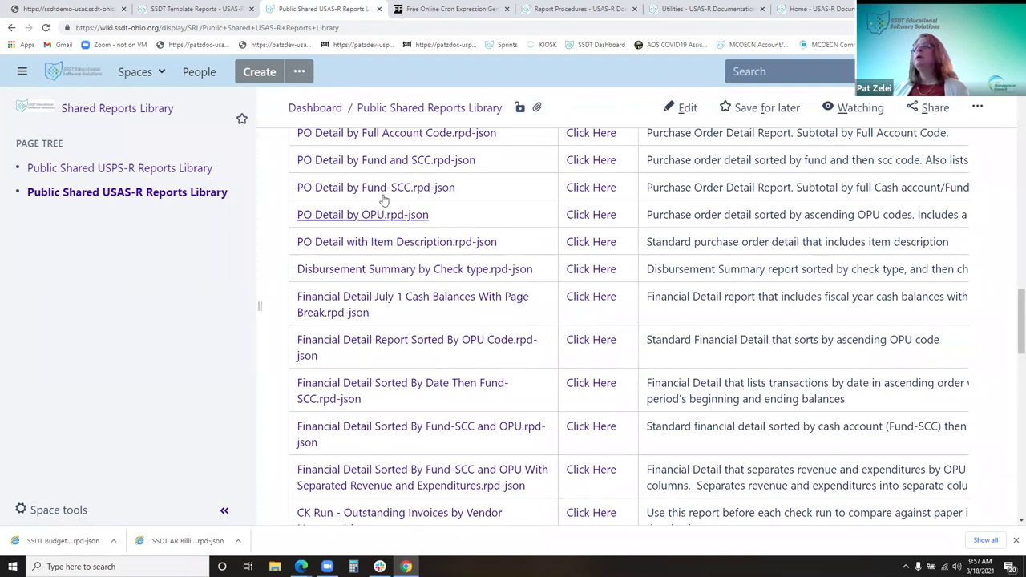
{"action": "scroll", "coordinate": [374, 186], "scroll_direction": "up", "scroll_amount": 1}
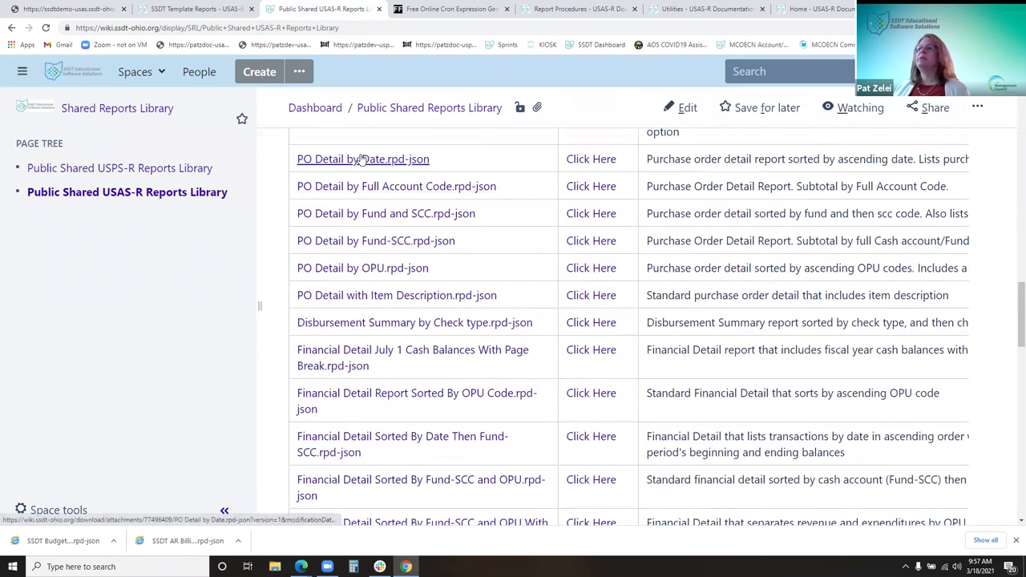
{"action": "left_click", "coordinate": [612, 160]}
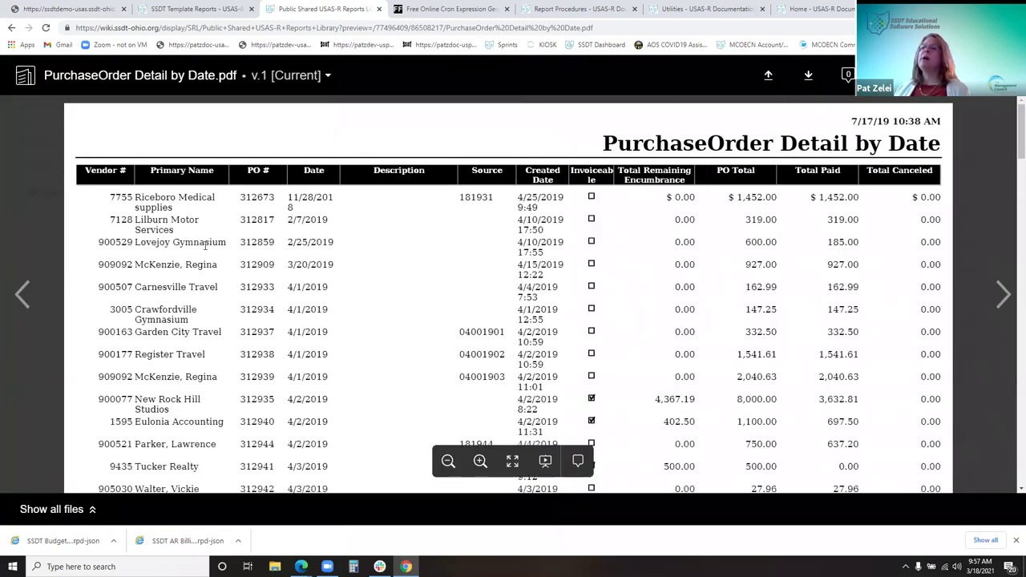
{"action": "left_click", "coordinate": [1006, 75]}
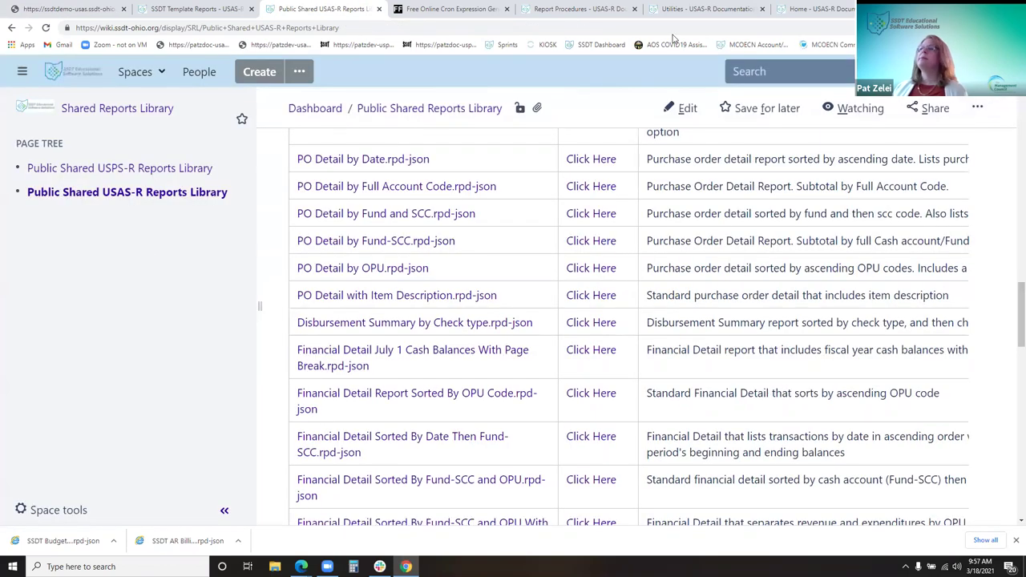
Download the PO Detail by Date.rpd-json report definition file
{"action": "left_click", "coordinate": [418, 162]}
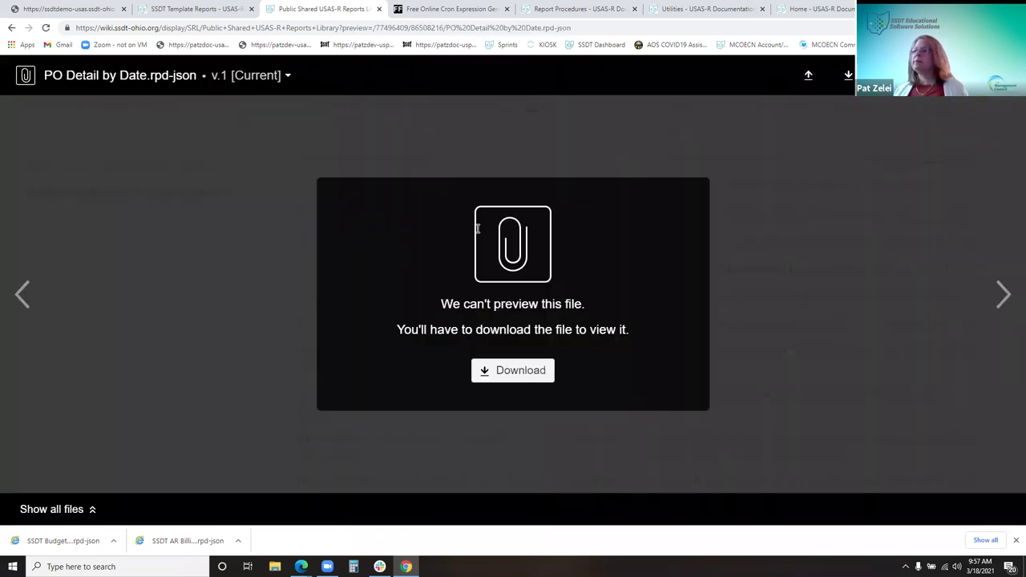
{"action": "left_click", "coordinate": [516, 377]}
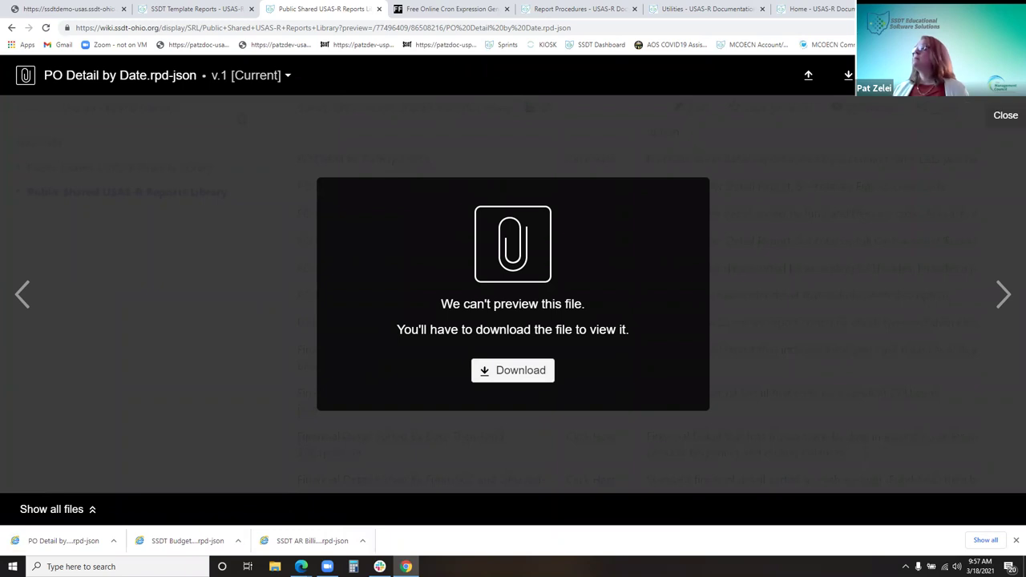
{"action": "left_click", "coordinate": [1002, 75]}
Import the downloaded PO Detail by Date file from Downloads via Report Manager's Import Report
{"action": "left_click", "coordinate": [32, 13]}
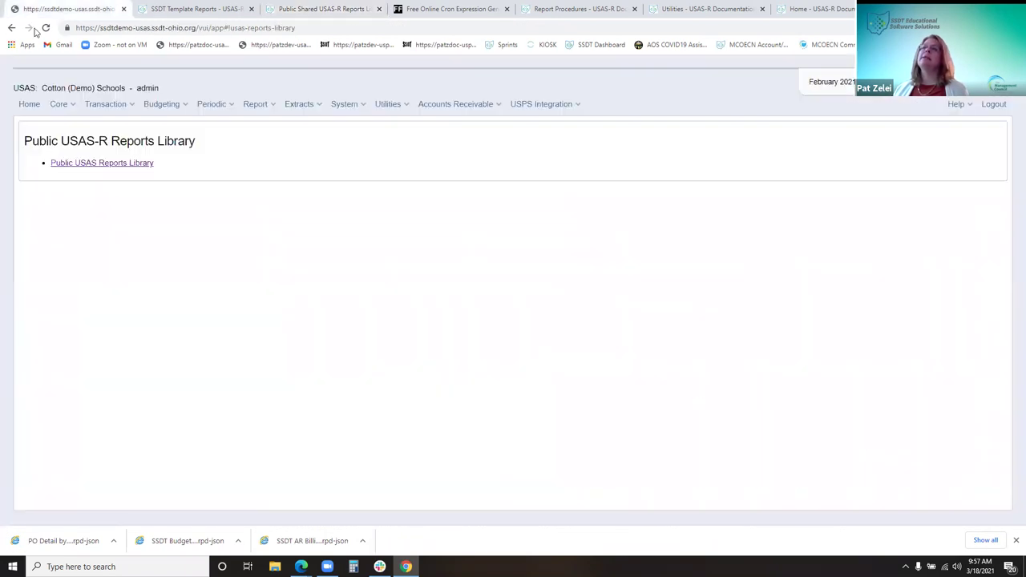
{"action": "left_click", "coordinate": [265, 110]}
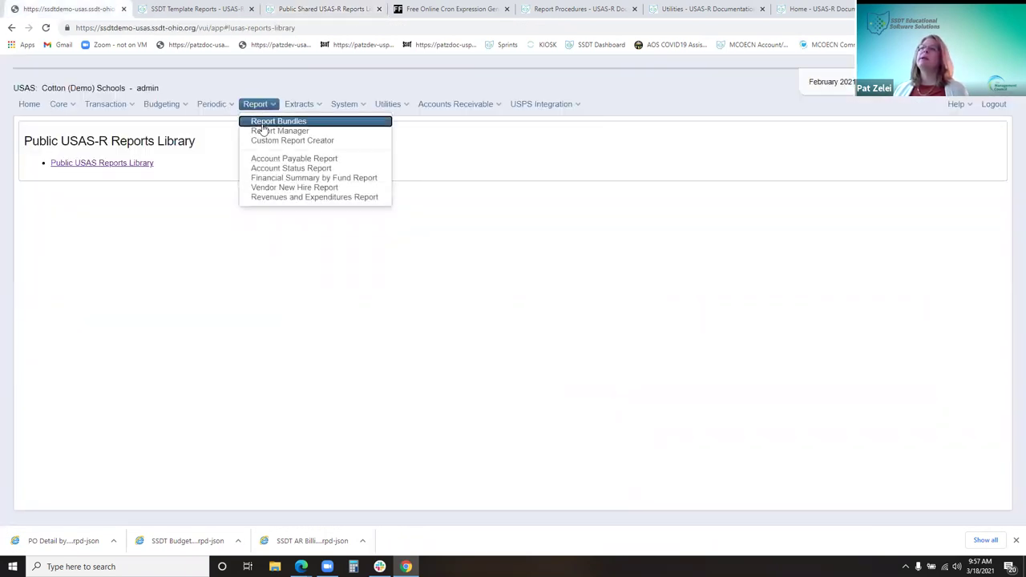
{"action": "left_click", "coordinate": [265, 132]}
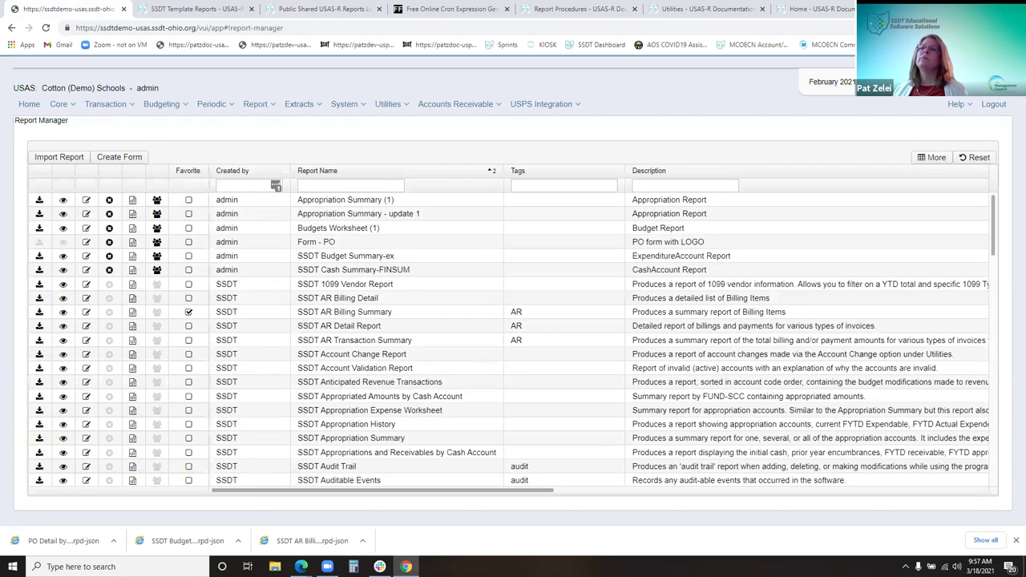
{"action": "left_click", "coordinate": [64, 158]}
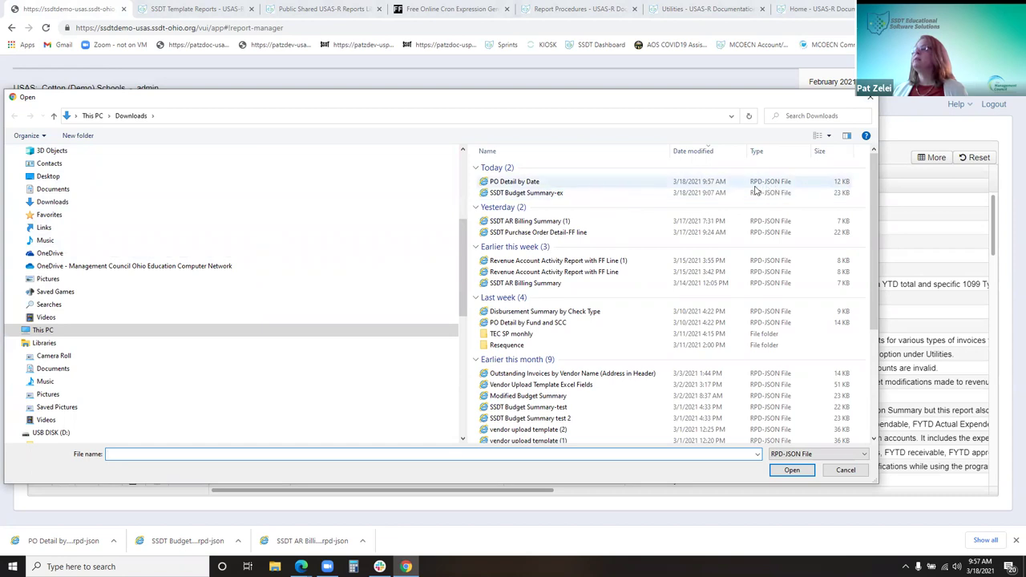
{"action": "left_click", "coordinate": [505, 183]}
{"action": "double_click", "coordinate": [505, 182]}
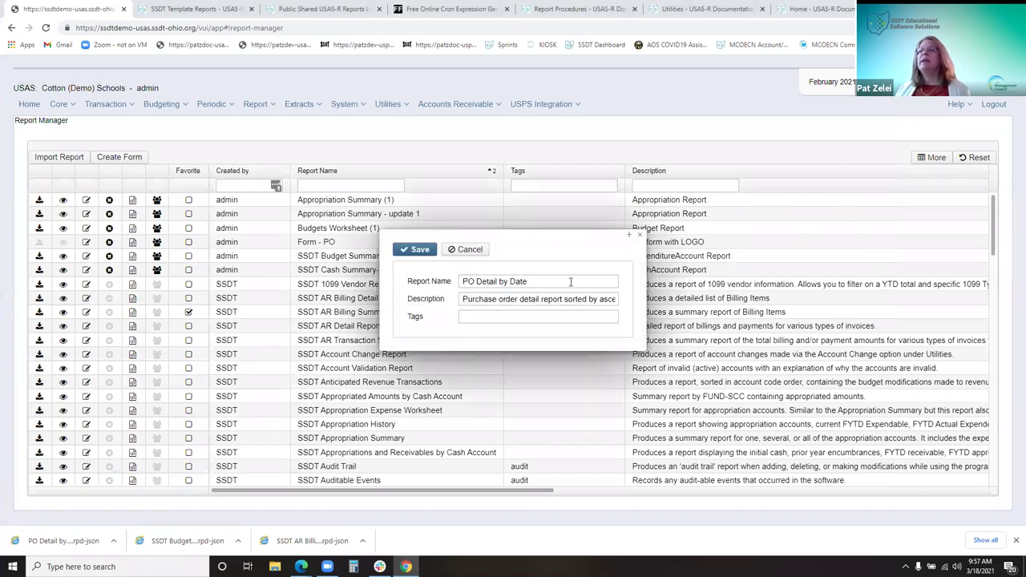
Rename the report 'PO Detail by Date customized', remove the PO processing tag, and save
{"action": "left_click", "coordinate": [570, 279]}
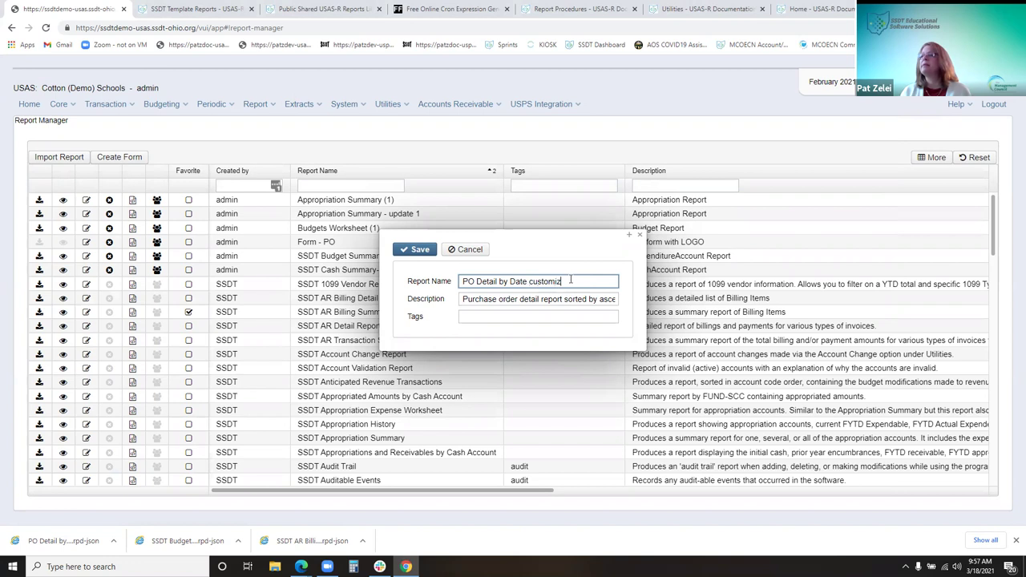
{"action": "left_click", "coordinate": [566, 300]}
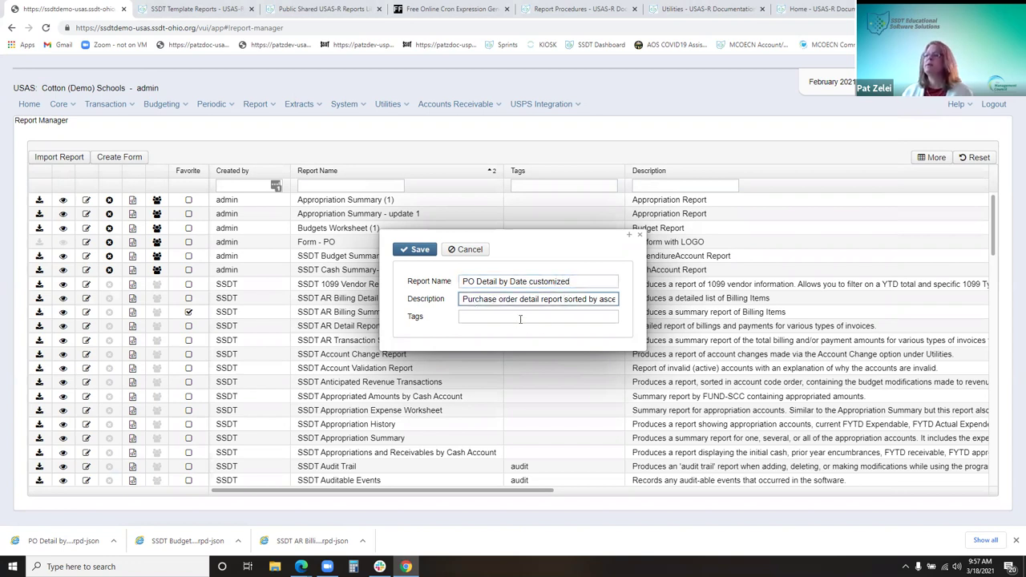
{"action": "left_click", "coordinate": [520, 318]}
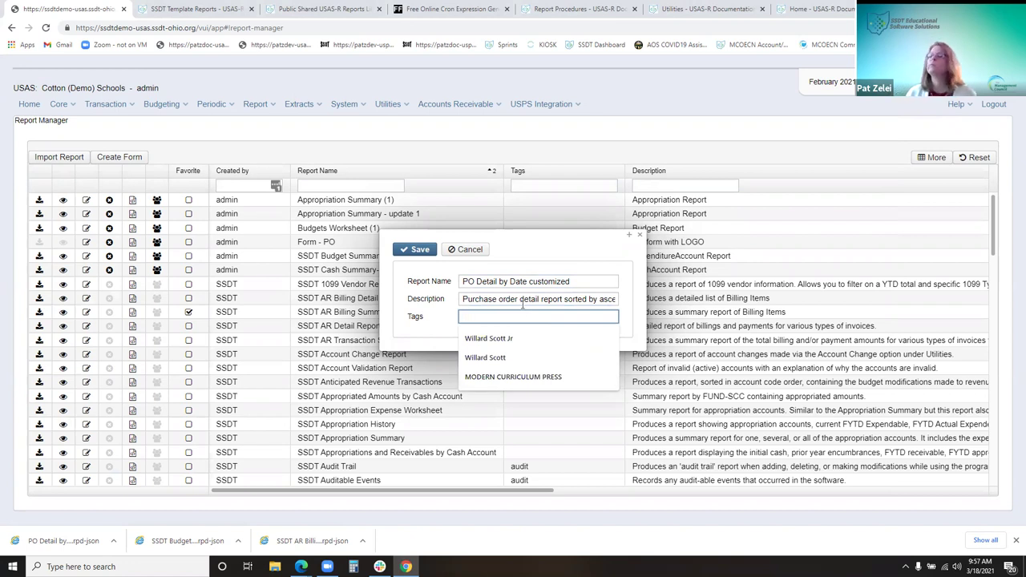
{"action": "type", "text": "Mon"}
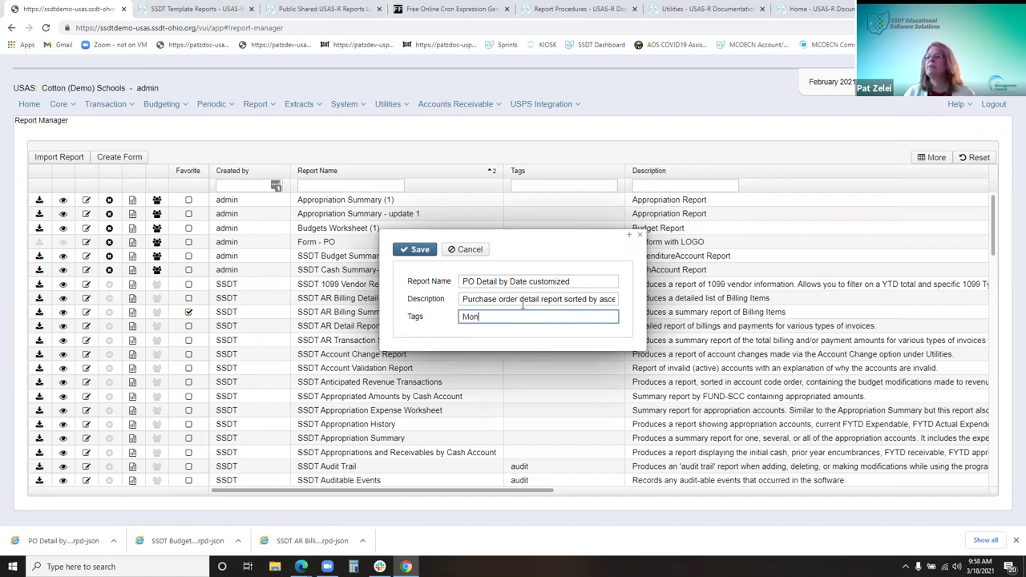
{"action": "key", "text": "BackSpace"}
{"action": "key", "text": "BackSpace"}
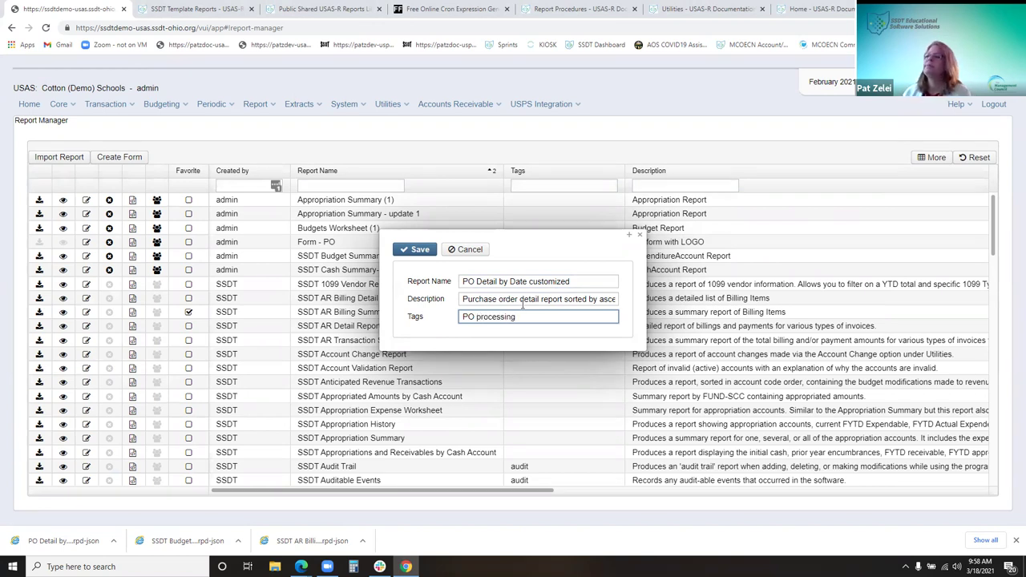
{"action": "left_click_drag", "start_coordinate": [522, 317], "coordinate": [463, 318]}
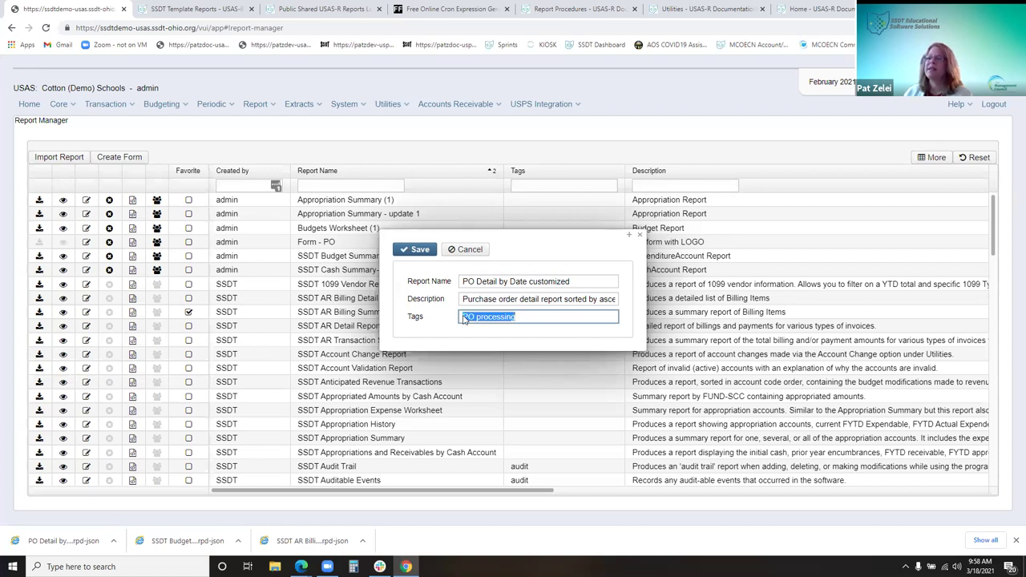
{"action": "key", "text": "BackSpace"}
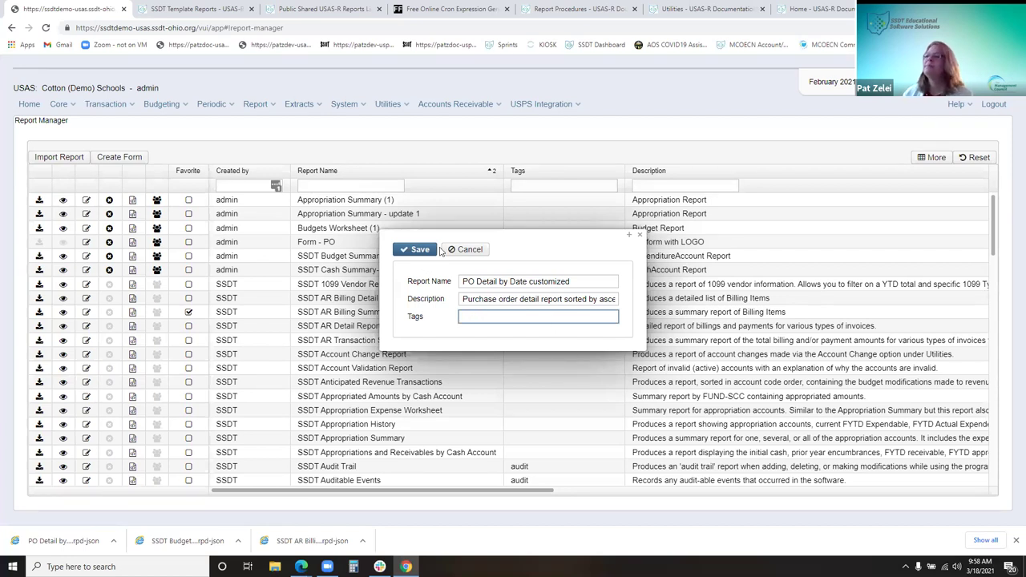
{"action": "key", "text": "Return"}
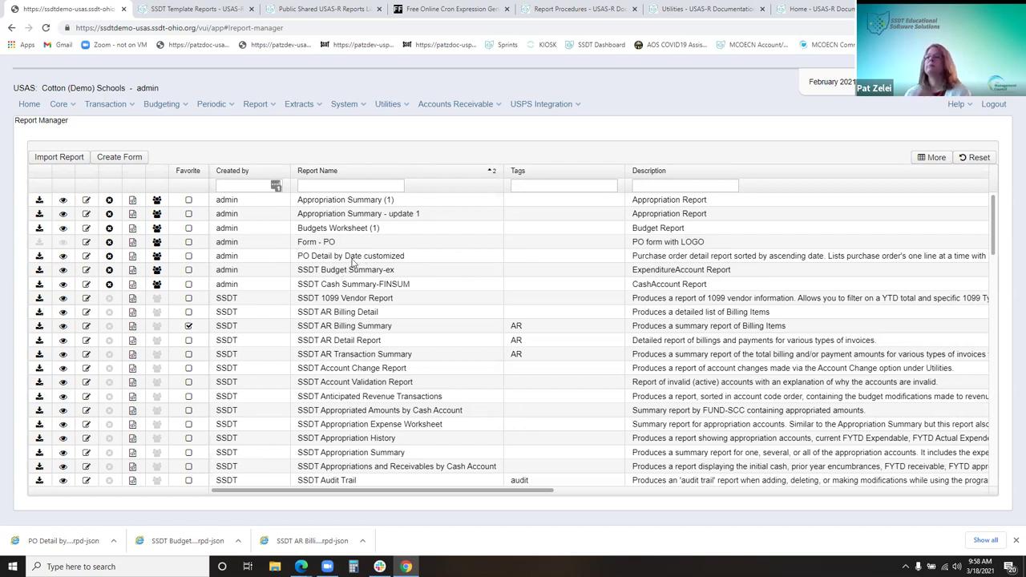
{"action": "left_click", "coordinate": [39, 256]}
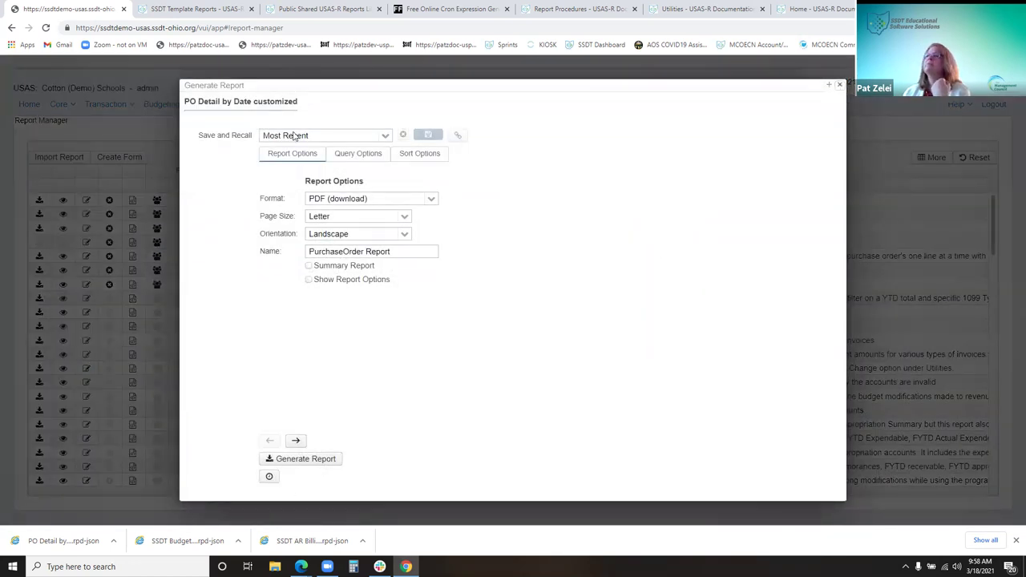
{"action": "key", "text": "Escape"}
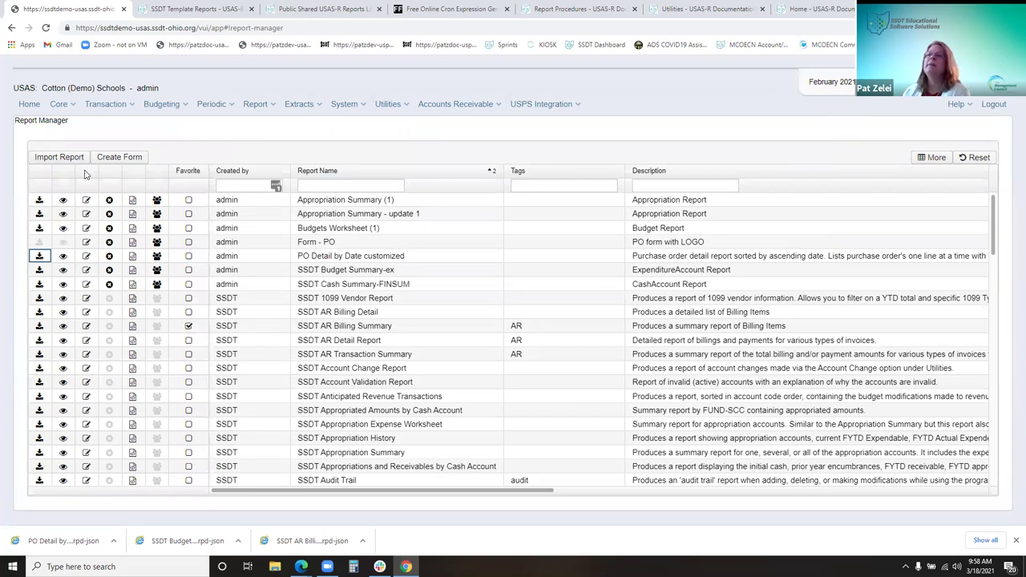
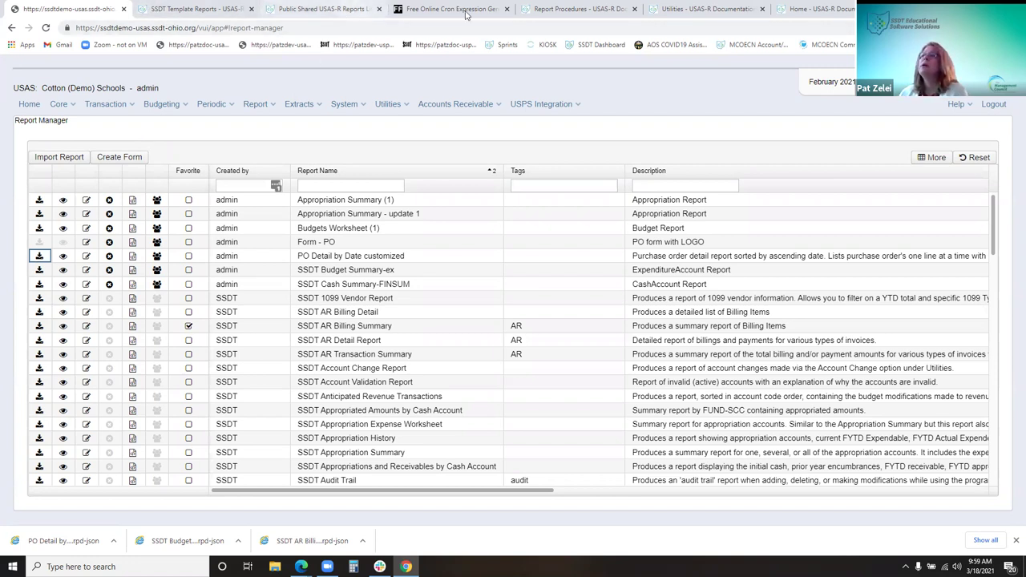
Navigate the wiki from Home via Appendix and Useful Procedures to the custom PDF forms templates list
{"action": "left_click", "coordinate": [578, 9]}
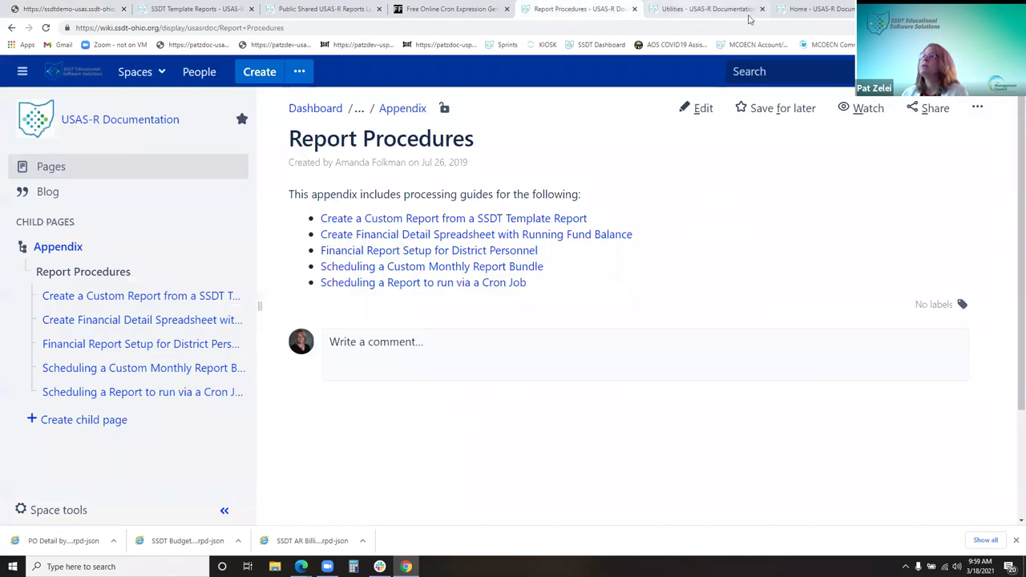
{"action": "left_click", "coordinate": [834, 12]}
{"action": "scroll", "coordinate": [426, 339], "scroll_direction": "down", "scroll_amount": 5}
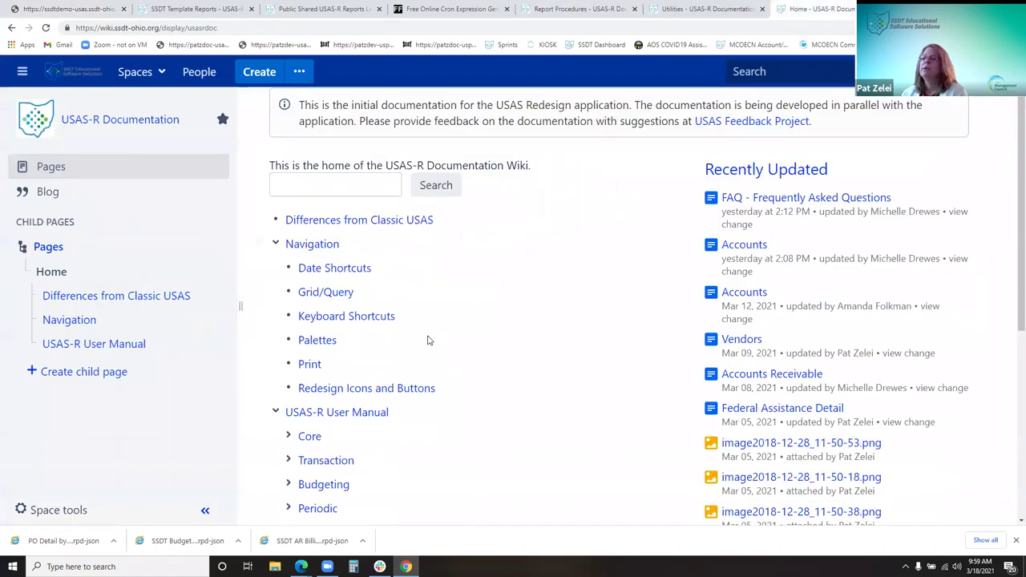
{"action": "left_click", "coordinate": [325, 423]}
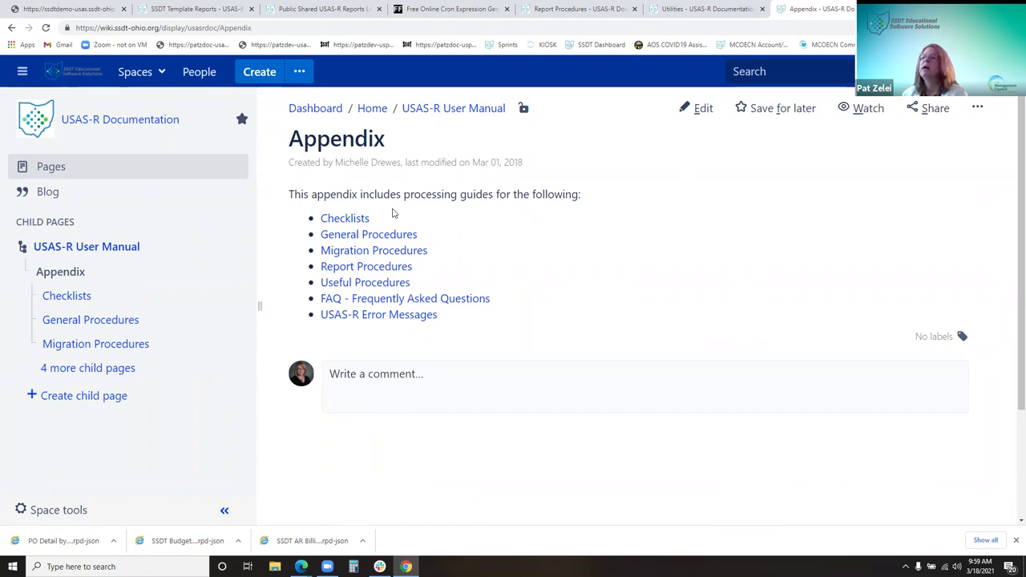
{"action": "left_click", "coordinate": [385, 284]}
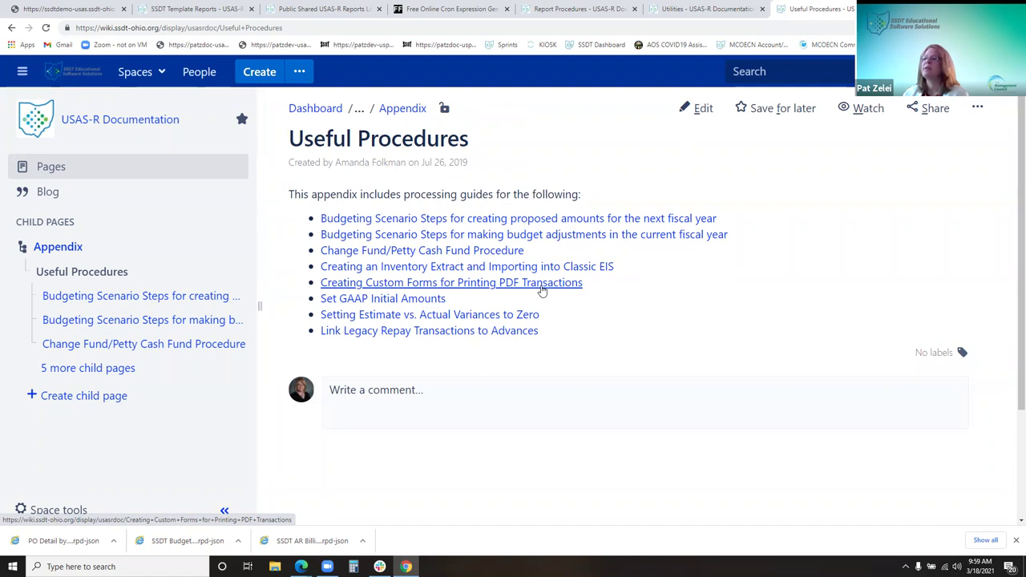
{"action": "left_click", "coordinate": [541, 287]}
{"action": "scroll", "coordinate": [545, 295], "scroll_direction": "down", "scroll_amount": 3}
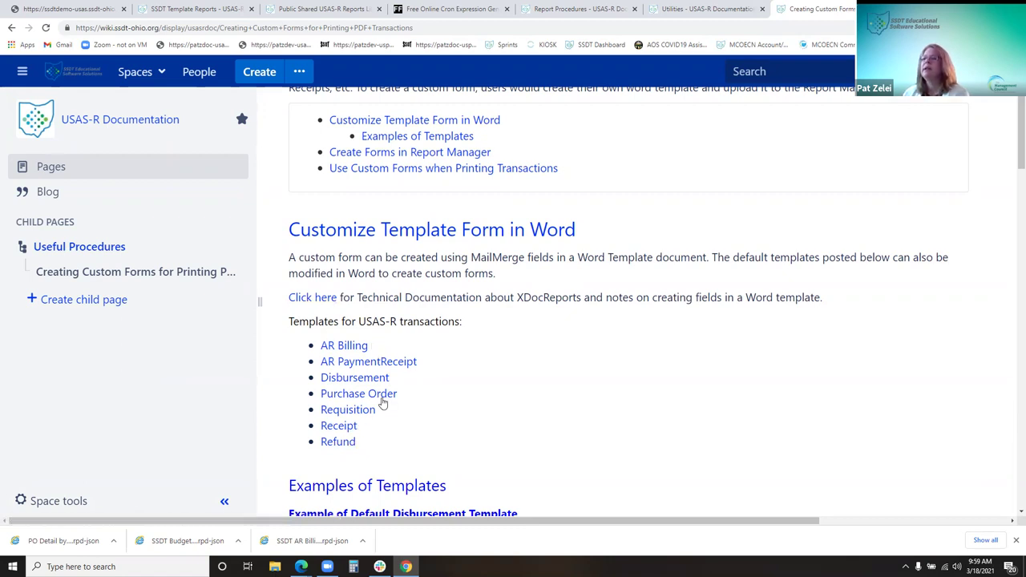
{"action": "scroll", "coordinate": [389, 393], "scroll_direction": "down", "scroll_amount": 1}
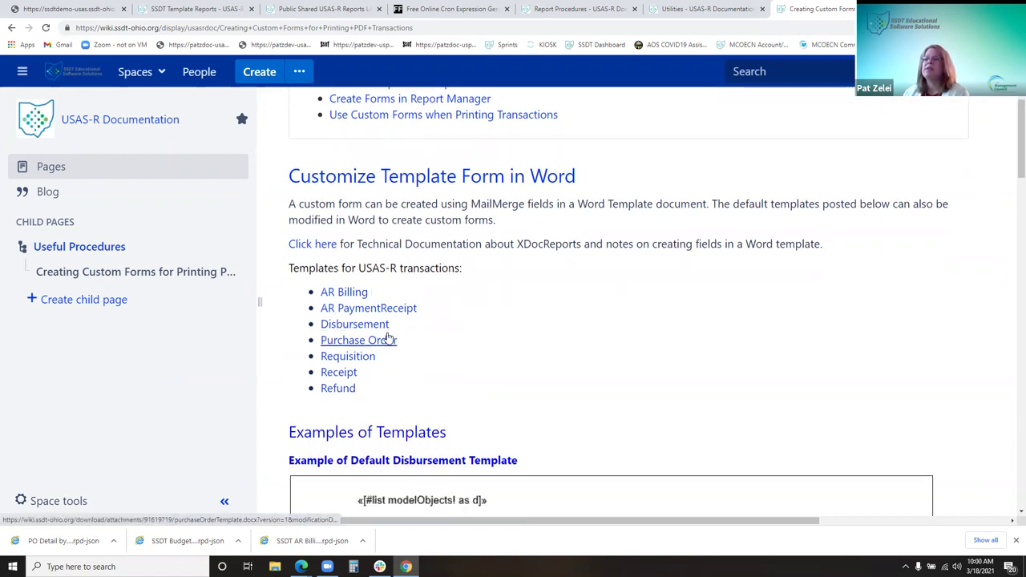
{"action": "left_click", "coordinate": [384, 340]}
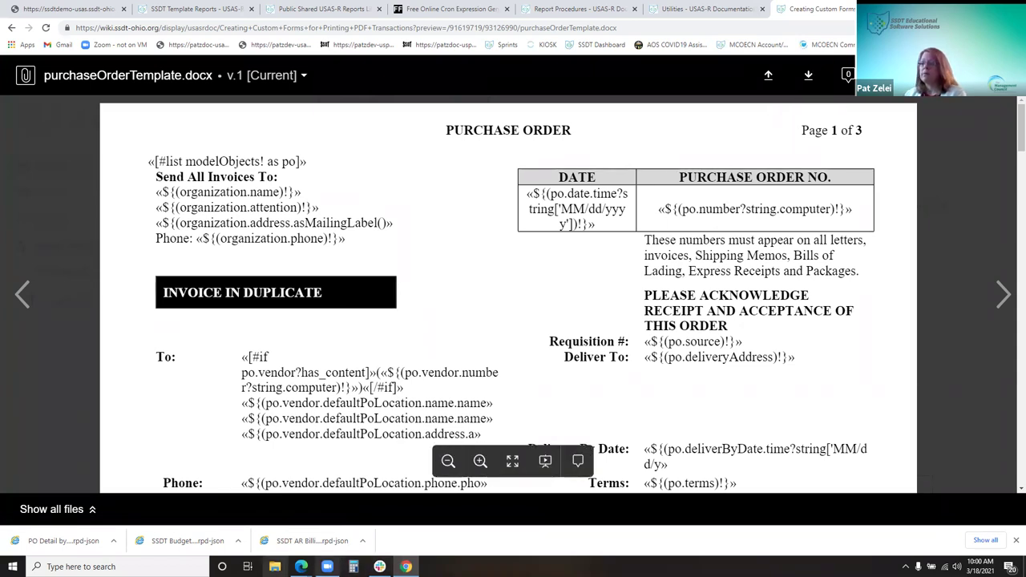
{"action": "mouse_move", "coordinate": [300, 567]}
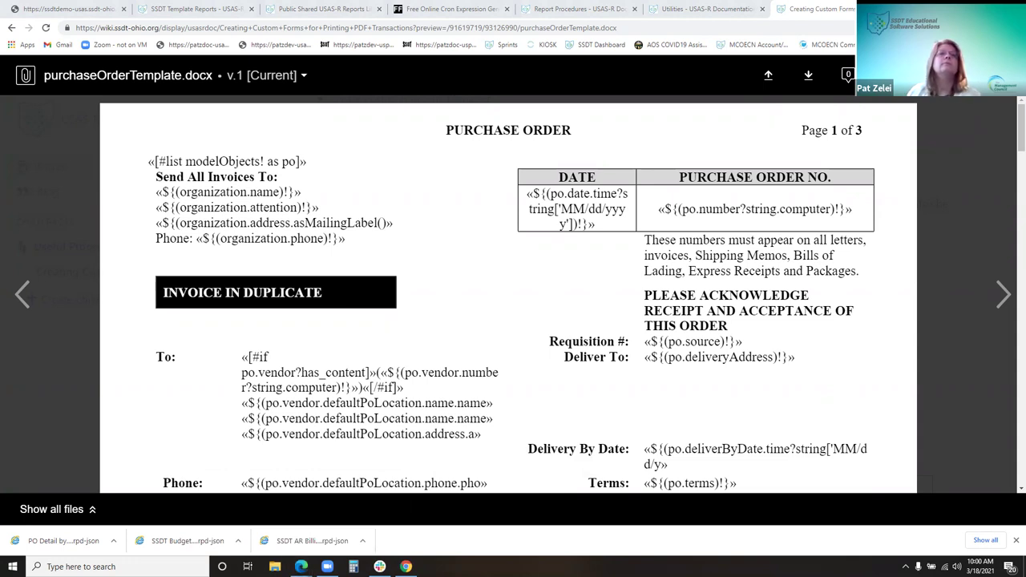
{"action": "mouse_move", "coordinate": [536, 368]}
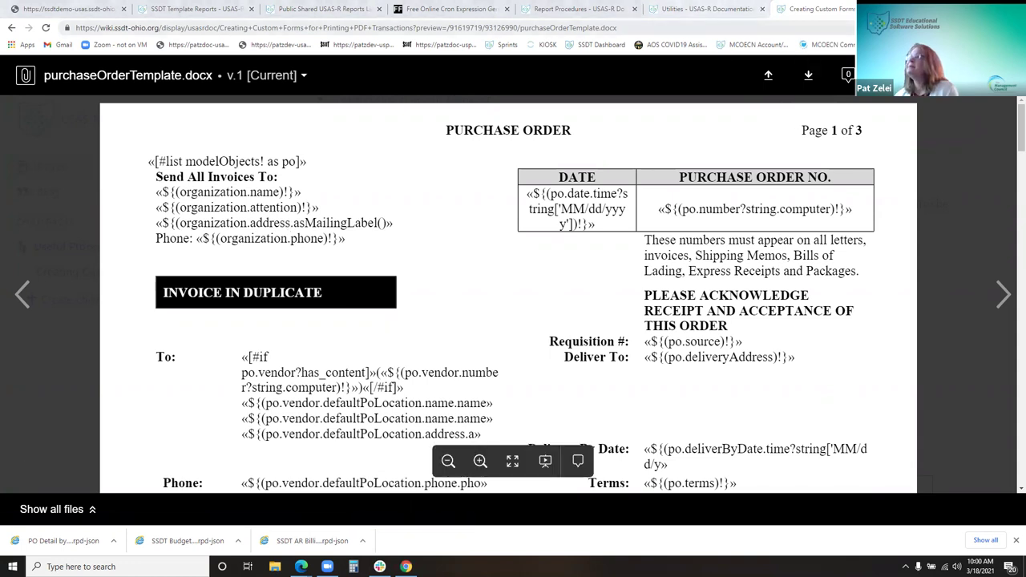
{"action": "left_click", "coordinate": [1006, 75]}
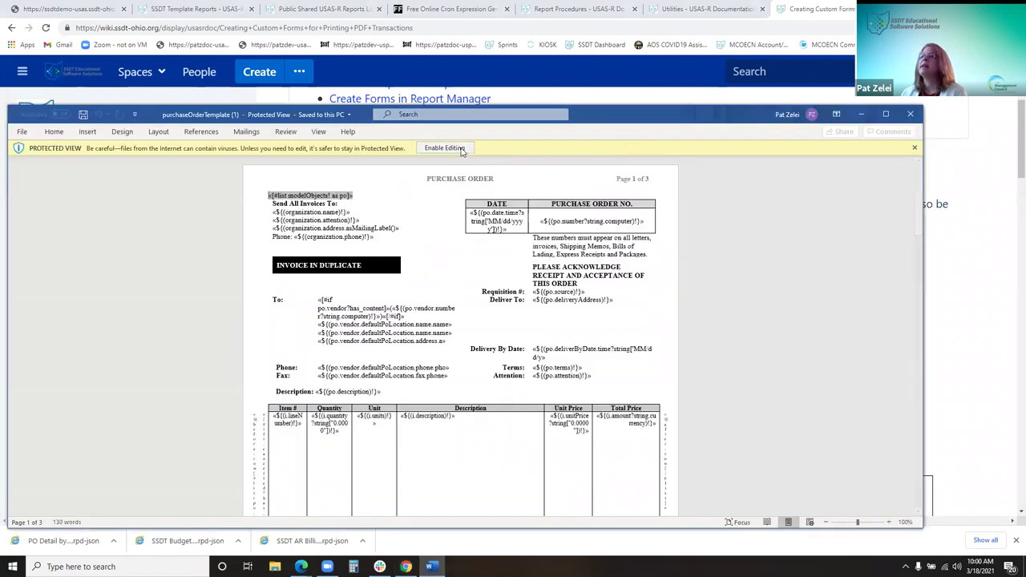
Enable editing, close the downloaded template, and select the logo in a maximized PO with LOGO
{"action": "left_click", "coordinate": [442, 148]}
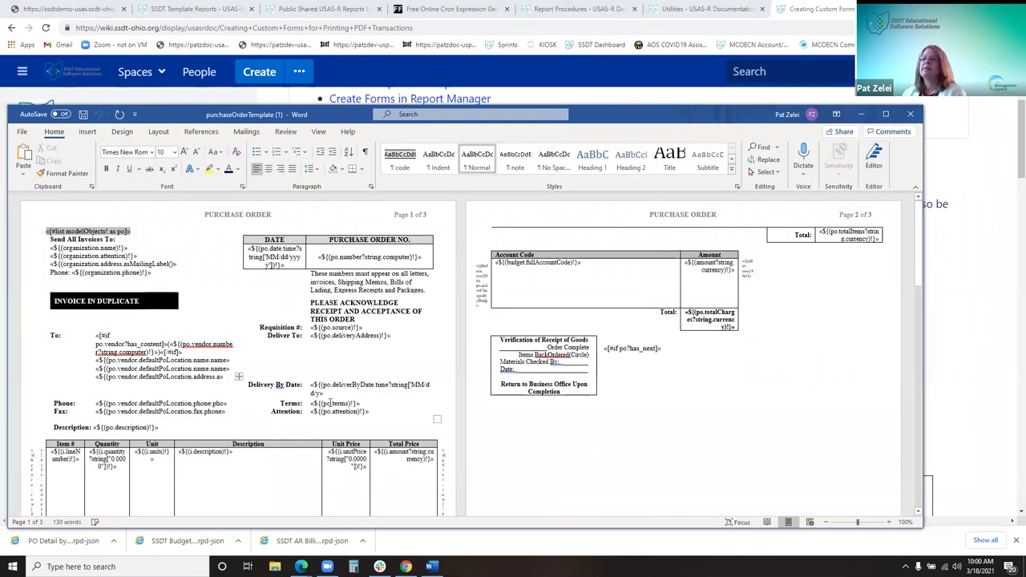
{"action": "left_click", "coordinate": [914, 114]}
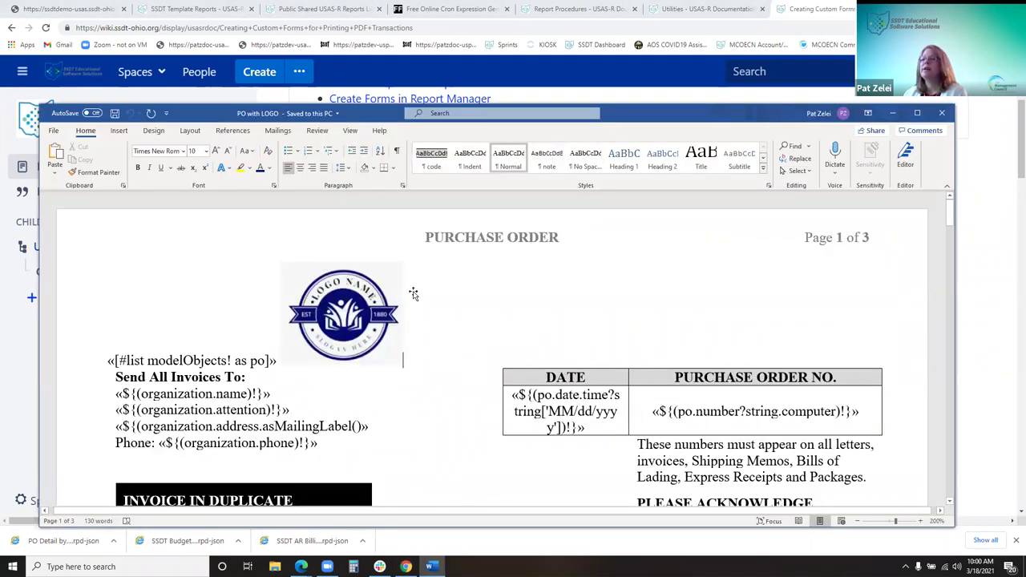
{"action": "left_click", "coordinate": [370, 348]}
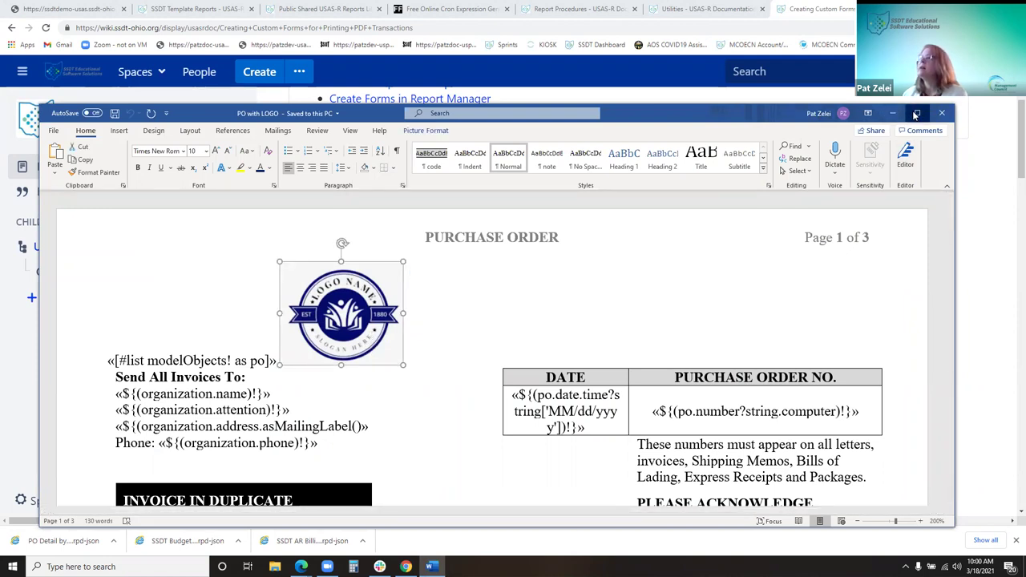
{"action": "left_click", "coordinate": [917, 113]}
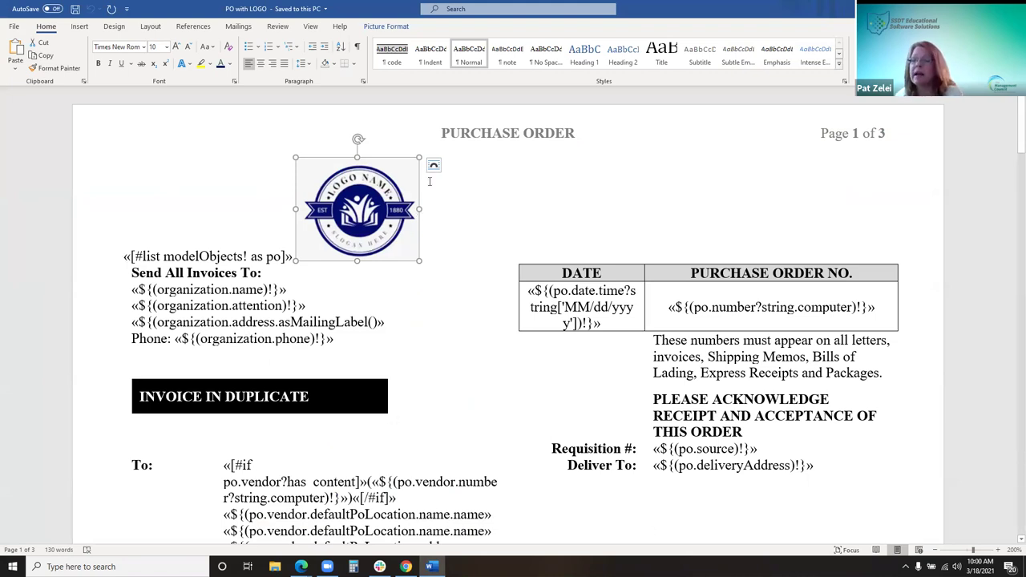
Try saving PO with LOGO via Save As, dismiss the permission warning, and return to the browser
{"action": "left_click", "coordinate": [13, 27]}
{"action": "left_click", "coordinate": [34, 171]}
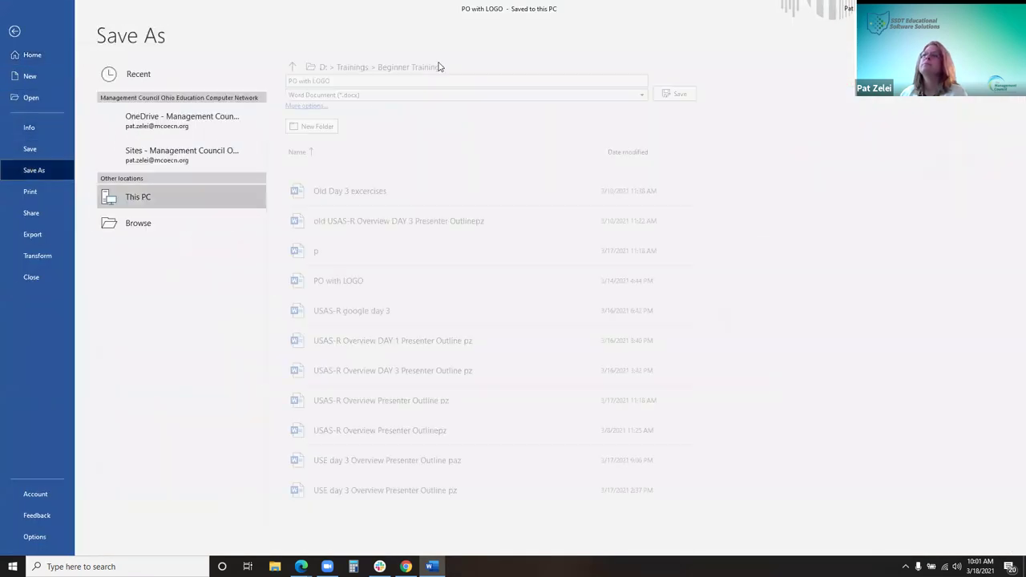
{"action": "left_click", "coordinate": [695, 95]}
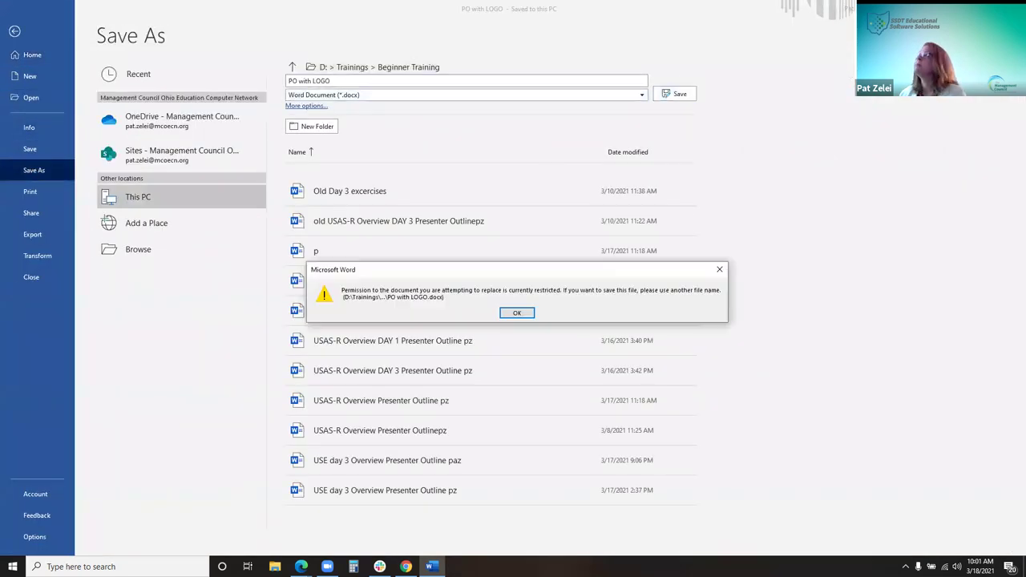
{"action": "left_click", "coordinate": [523, 312]}
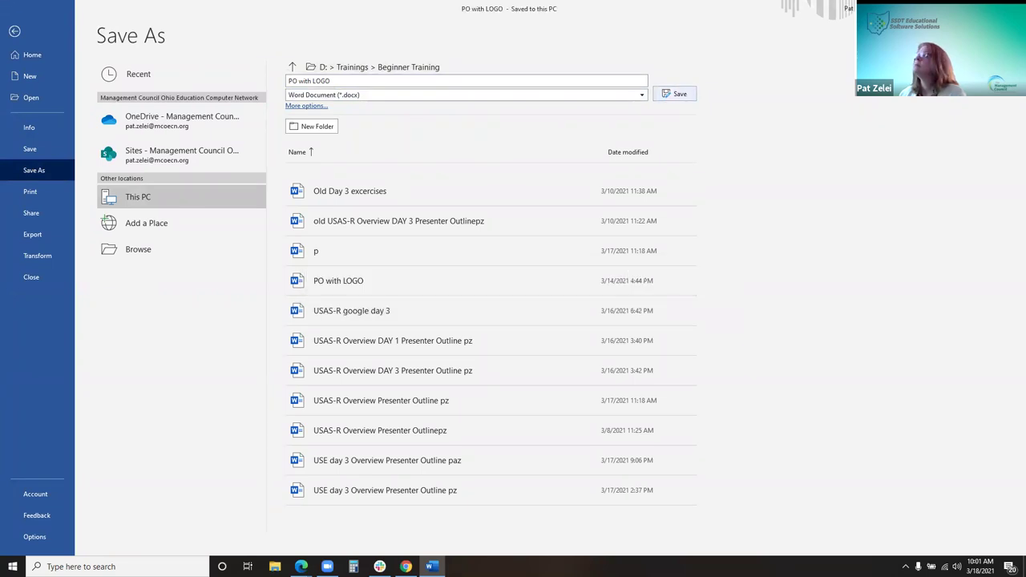
{"action": "key", "text": "alt+Tab"}
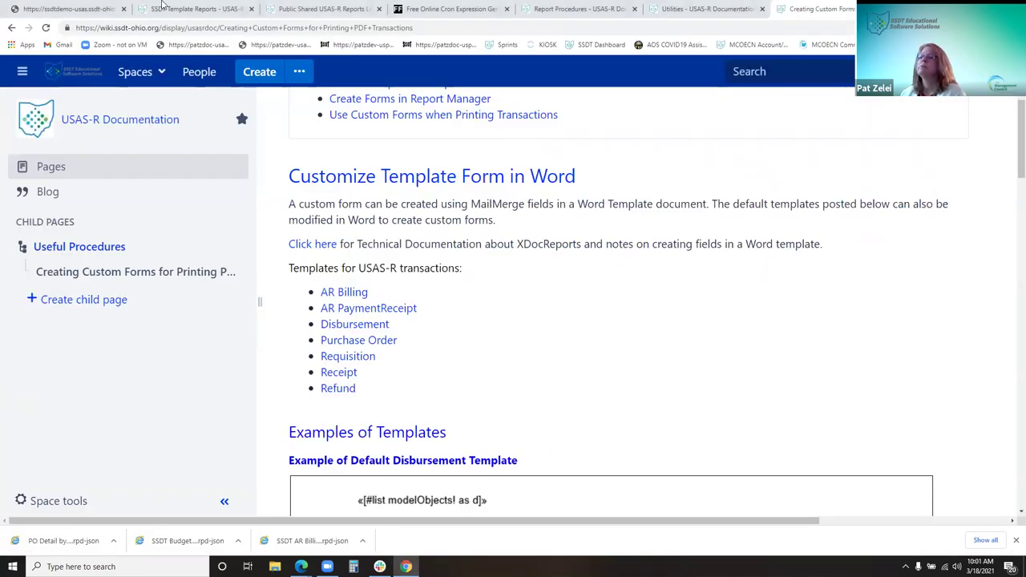
Start a new custom form in Report Manager with entity type PurchaseOrder
{"action": "left_click", "coordinate": [78, 9]}
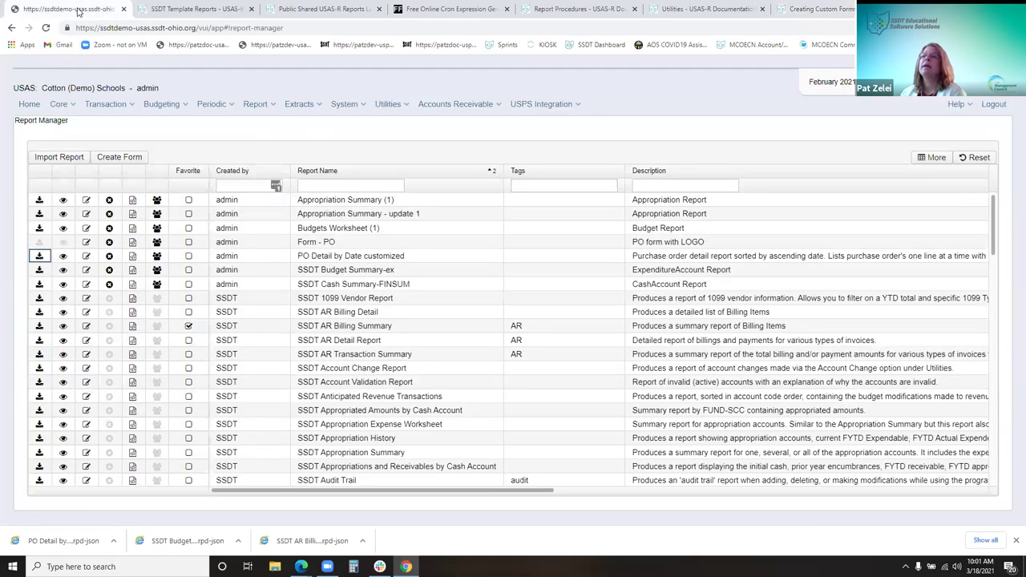
{"action": "left_click", "coordinate": [118, 160]}
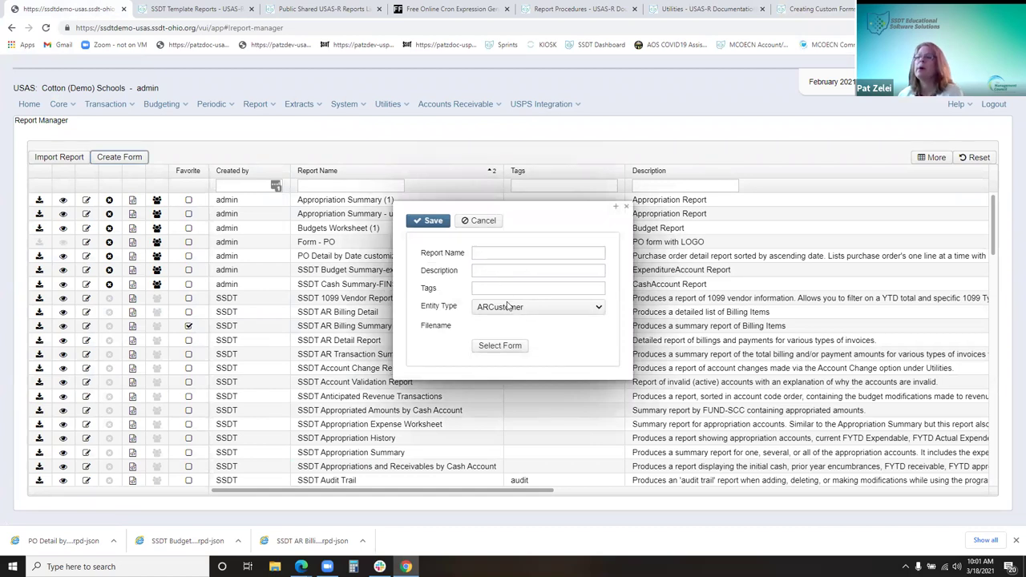
{"action": "left_click", "coordinate": [508, 311]}
{"action": "scroll", "coordinate": [533, 413], "scroll_direction": "down", "scroll_amount": 3}
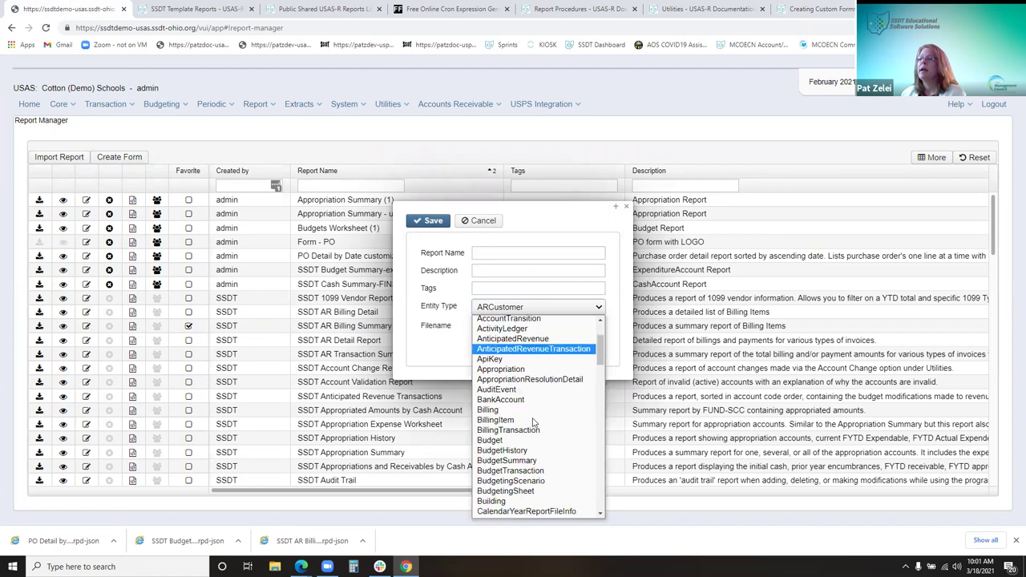
{"action": "scroll", "coordinate": [533, 416], "scroll_direction": "down", "scroll_amount": 15}
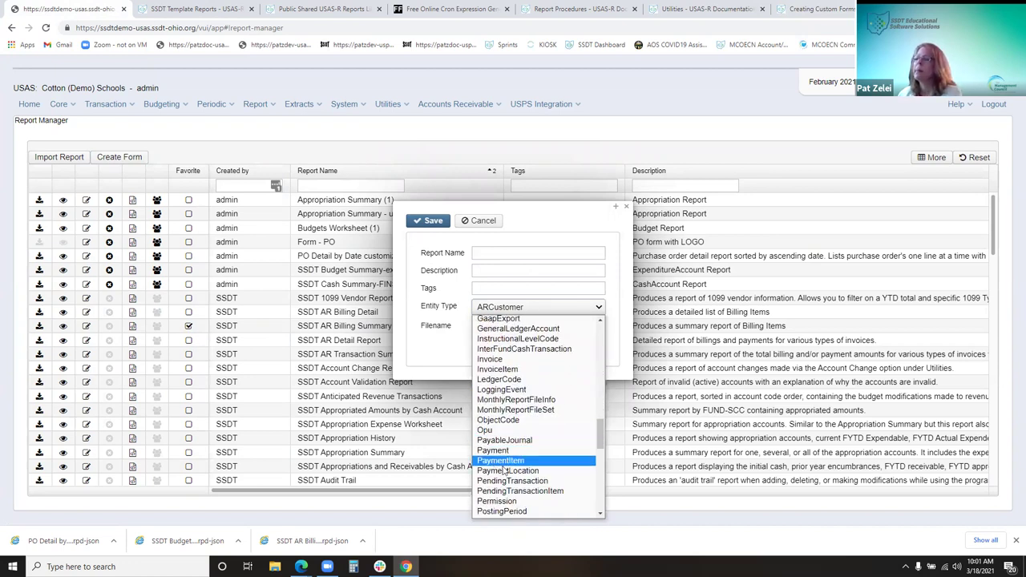
{"action": "scroll", "coordinate": [506, 468], "scroll_direction": "down", "scroll_amount": 3}
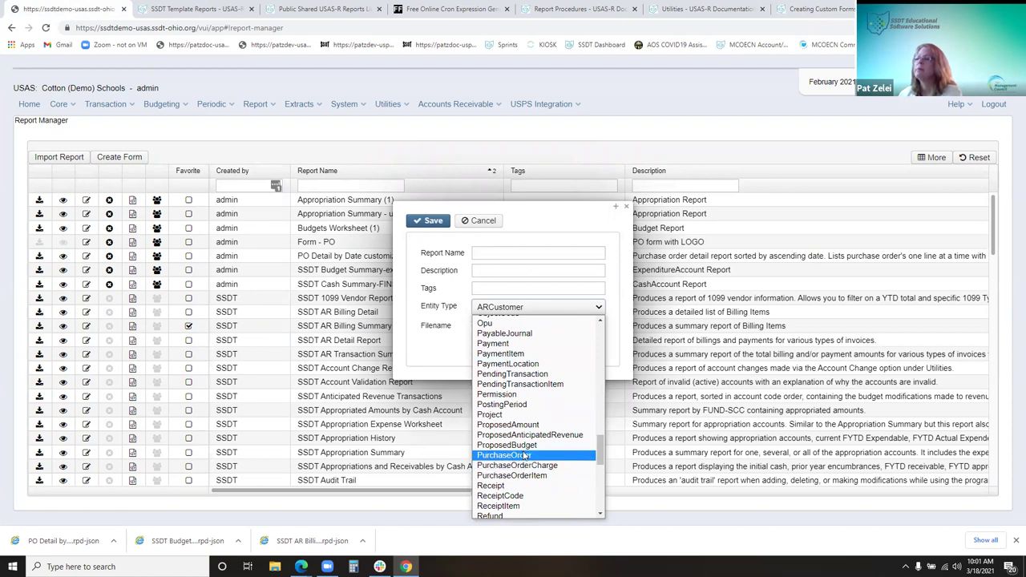
{"action": "left_click", "coordinate": [551, 457]}
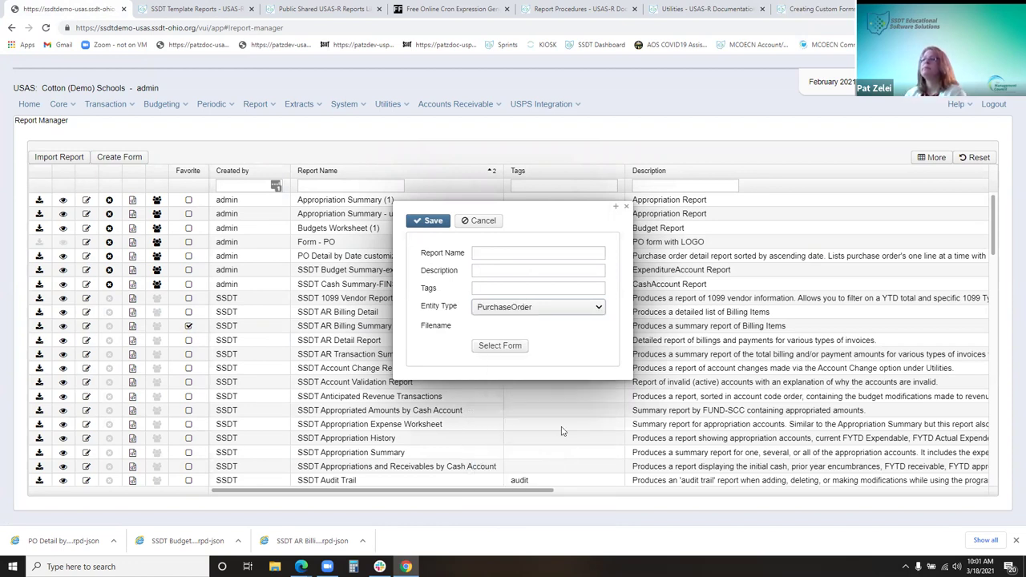
Close the form file chooser without a file, cancel the new form, and narrow the Tags column
{"action": "left_click", "coordinate": [494, 344]}
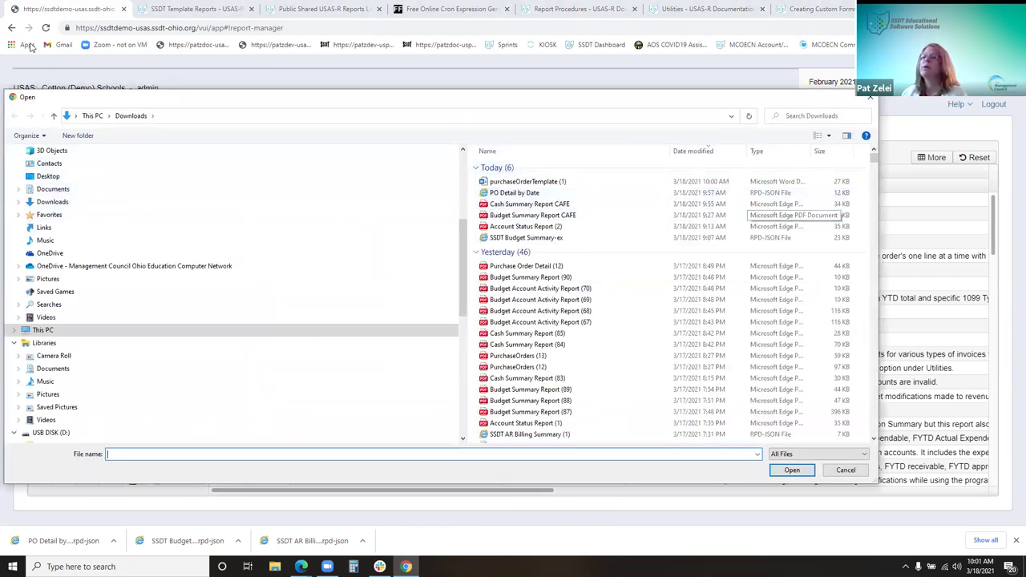
{"action": "left_click", "coordinate": [870, 97]}
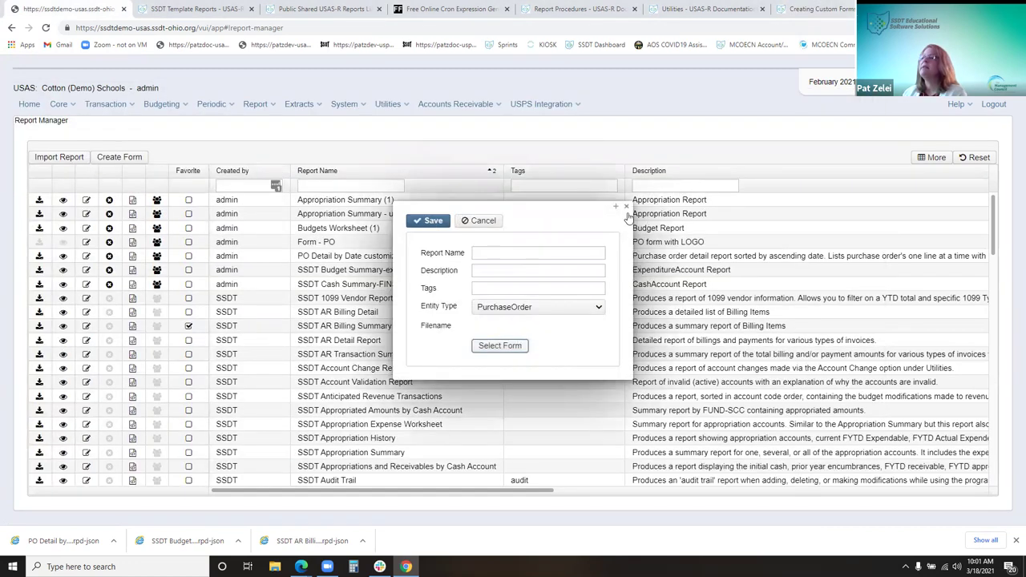
{"action": "left_click", "coordinate": [479, 220]}
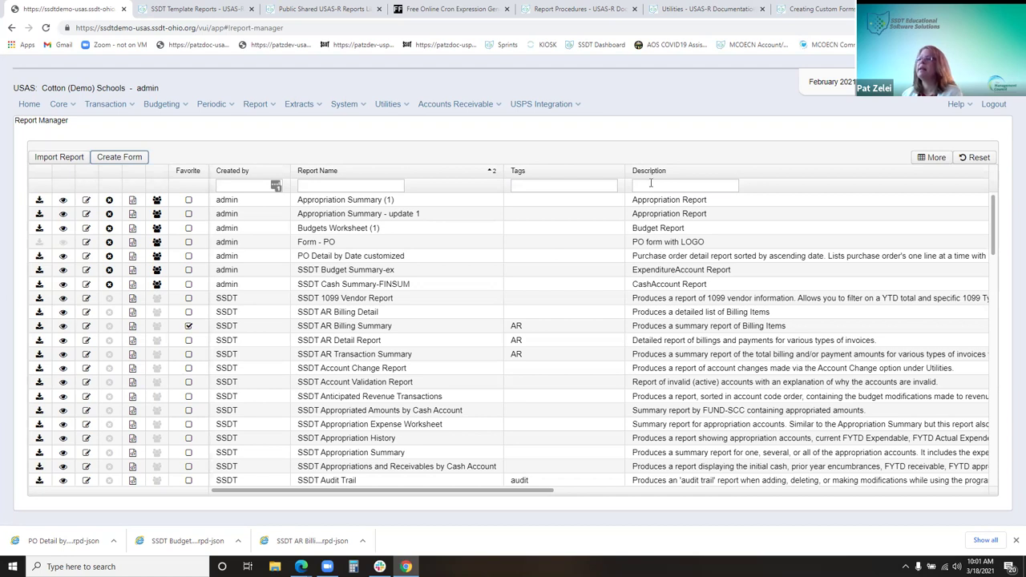
{"action": "left_click", "coordinate": [607, 174]}
{"action": "left_click_drag", "start_coordinate": [606, 174], "coordinate": [574, 184]}
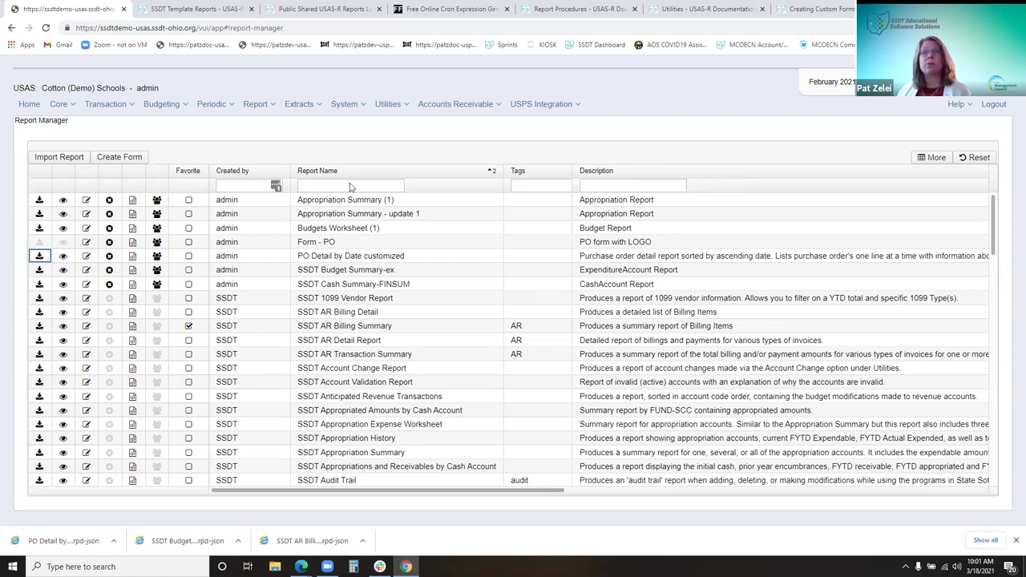
Print the Rome Development purchase order as a Pdf using the Form - PO layout
{"action": "left_click", "coordinate": [105, 104]}
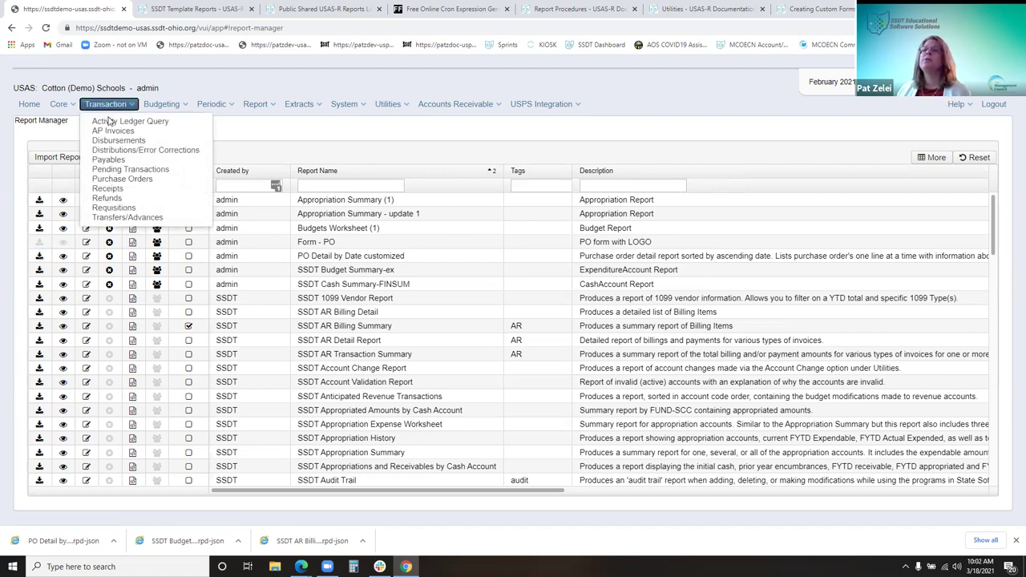
{"action": "left_click", "coordinate": [120, 179]}
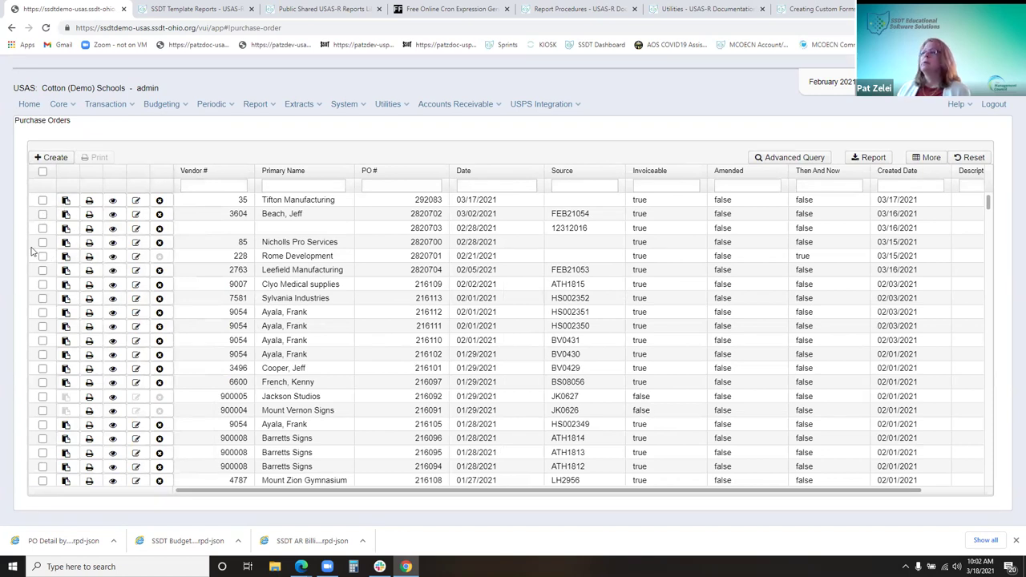
{"action": "left_click", "coordinate": [42, 256]}
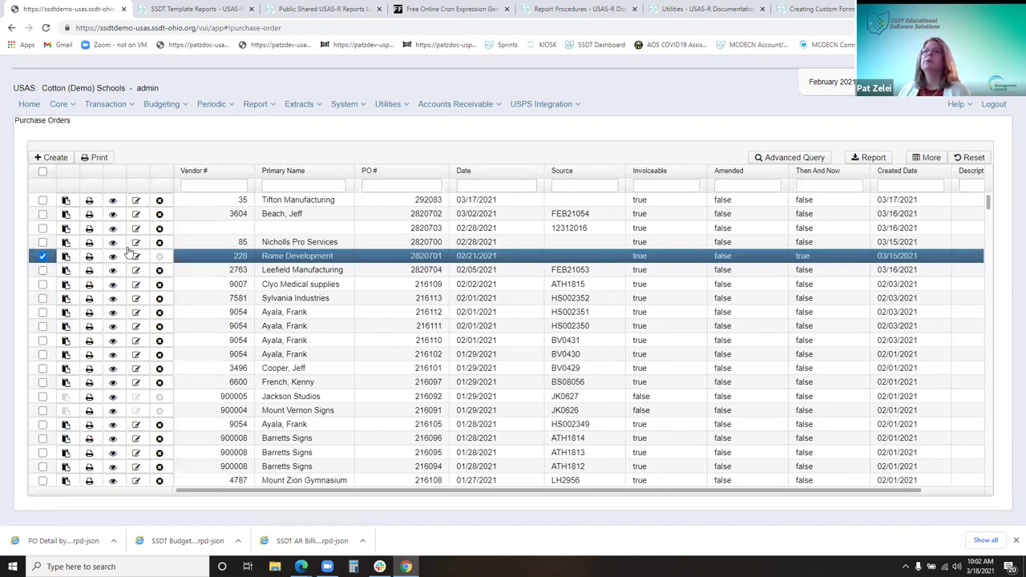
{"action": "left_click", "coordinate": [95, 157]}
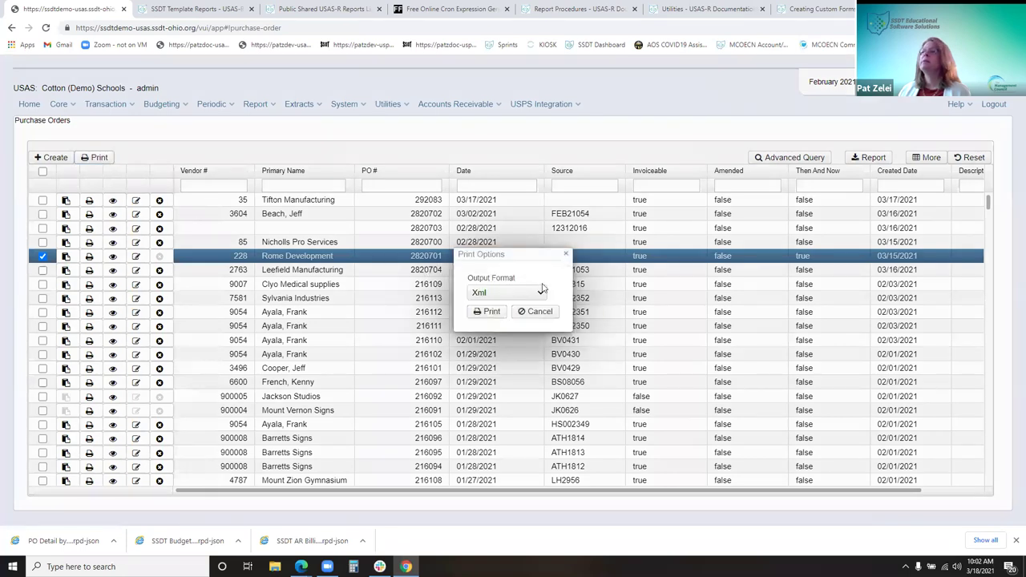
{"action": "left_click", "coordinate": [502, 295]}
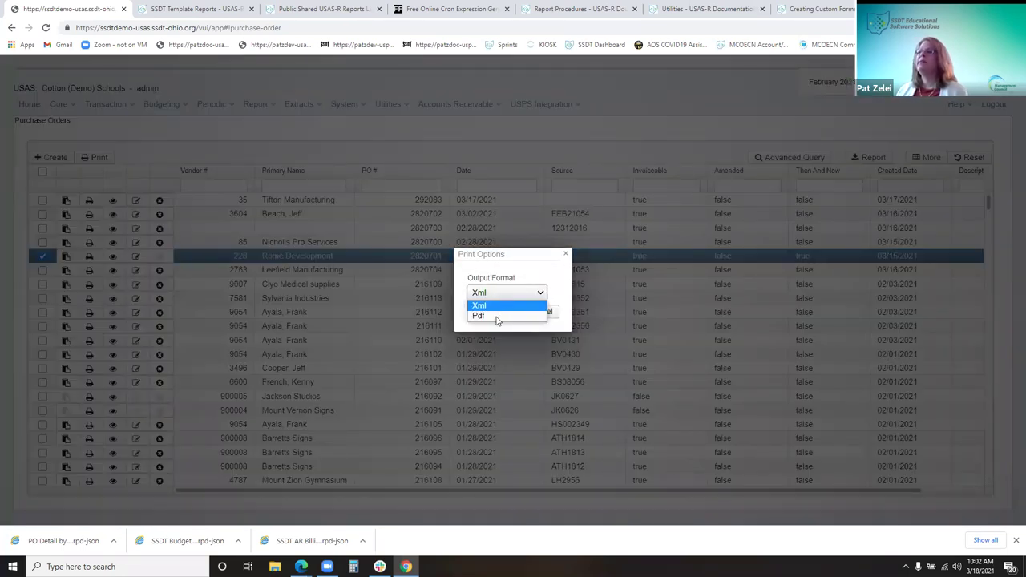
{"action": "left_click", "coordinate": [497, 317]}
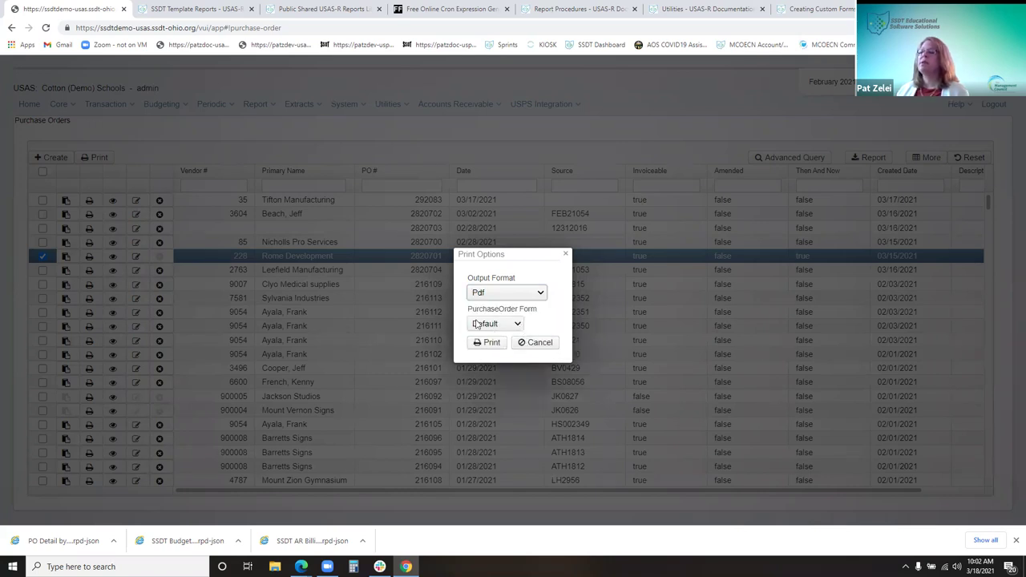
{"action": "left_click", "coordinate": [518, 325]}
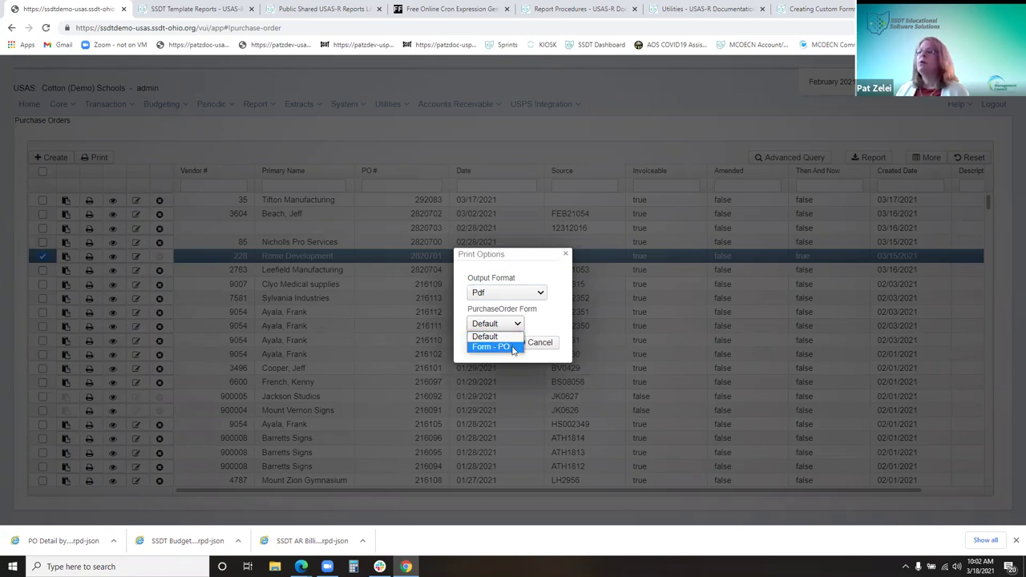
{"action": "left_click", "coordinate": [513, 348]}
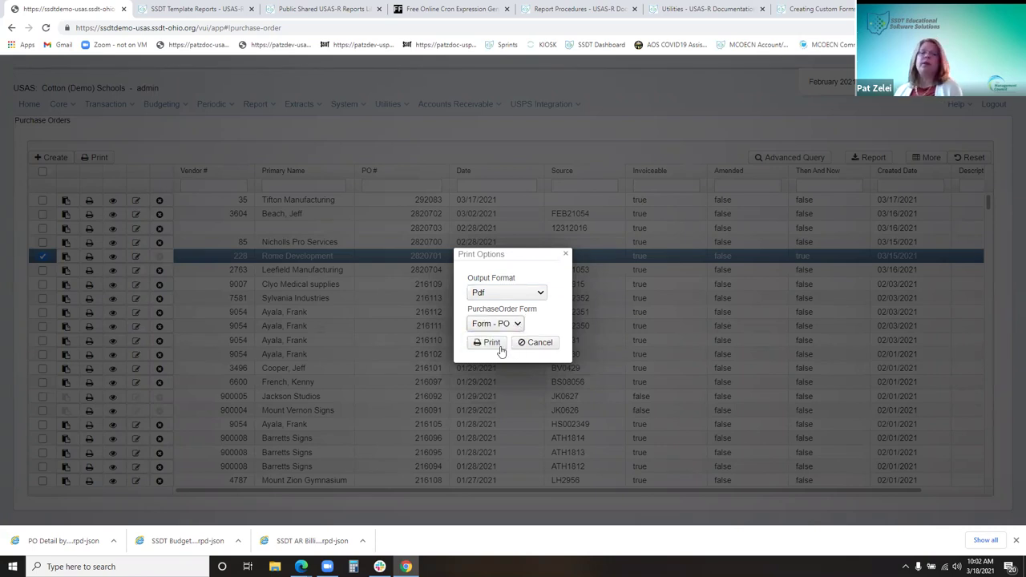
{"action": "left_click", "coordinate": [491, 343]}
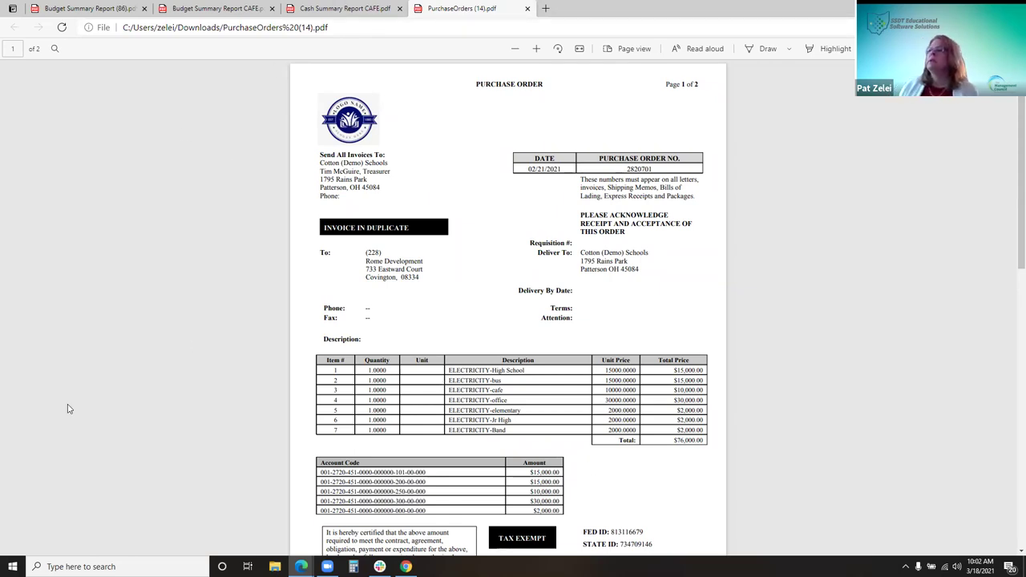
Scroll through PurchaseOrders (14).pdf, then return to the USAS-R Purchase Orders list
{"action": "scroll", "coordinate": [556, 241], "scroll_direction": "down", "scroll_amount": 5}
{"action": "scroll", "coordinate": [547, 268], "scroll_direction": "up", "scroll_amount": 5}
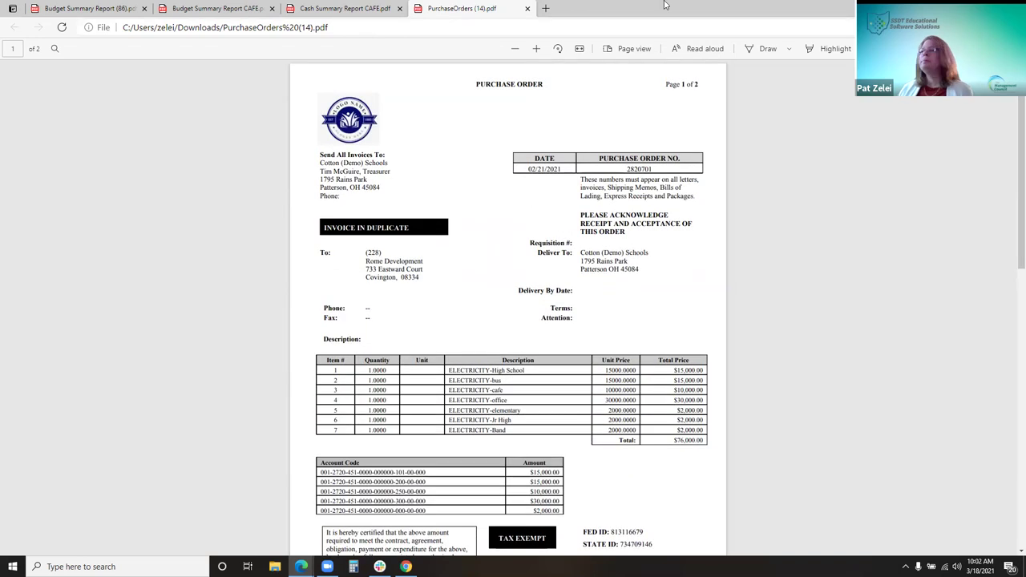
{"action": "key", "text": "alt+Tab"}
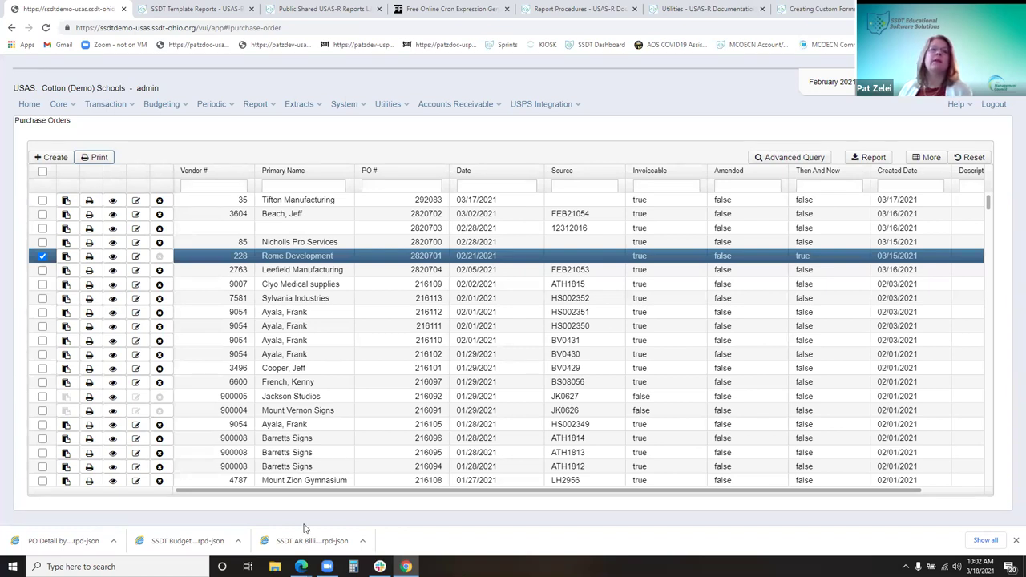
Scroll the Purchase Orders table, then go to Report > Report Bundles
{"action": "scroll", "coordinate": [220, 429], "scroll_direction": "down", "scroll_amount": 2}
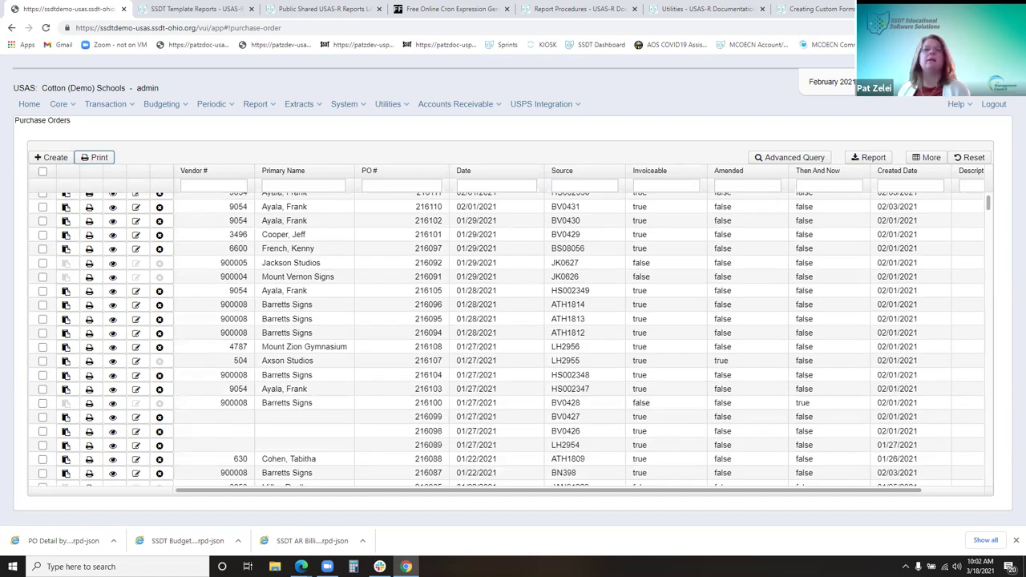
{"action": "scroll", "coordinate": [507, 338], "scroll_direction": "down", "scroll_amount": 3}
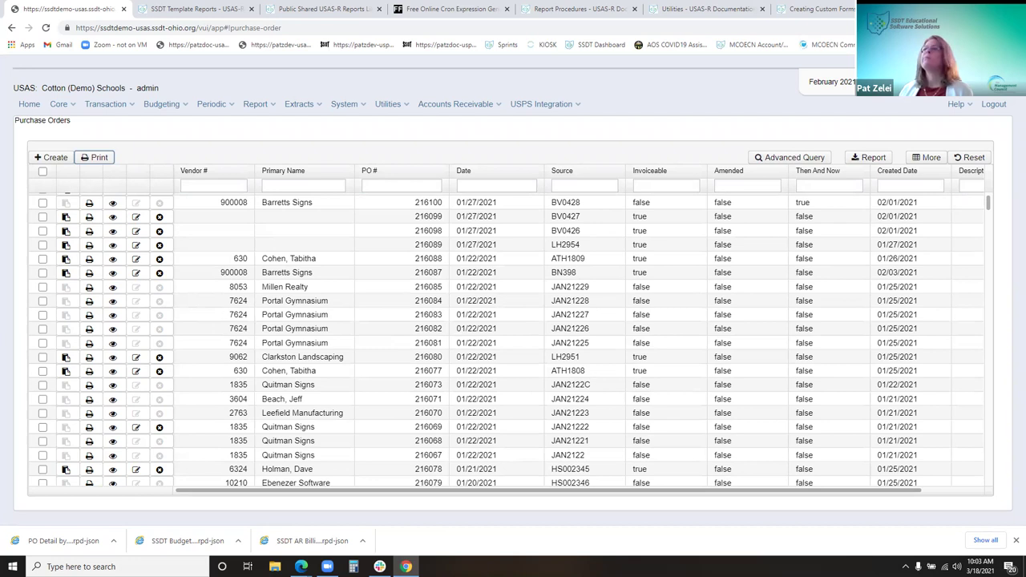
{"action": "left_click", "coordinate": [257, 106]}
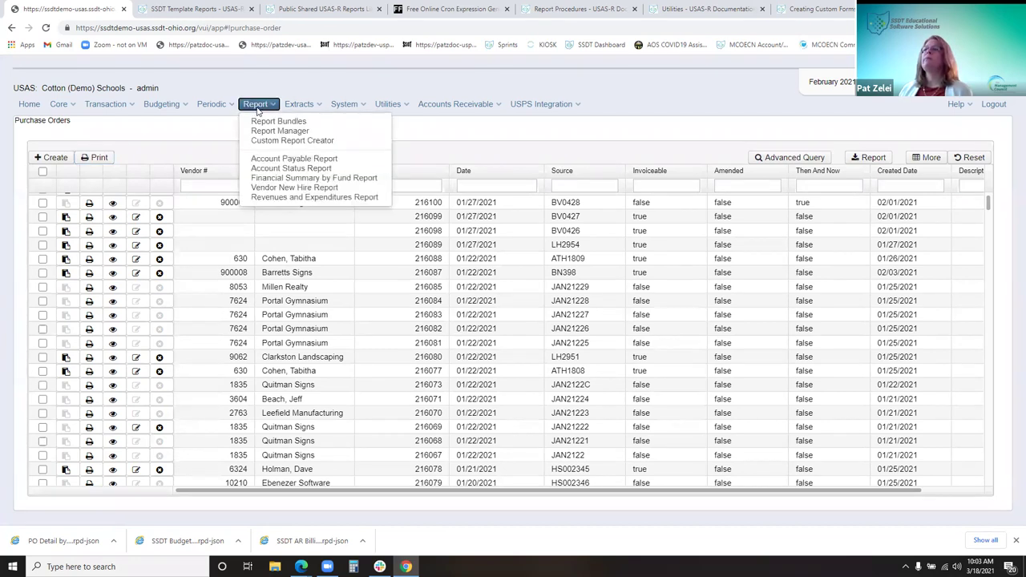
{"action": "left_click", "coordinate": [331, 122]}
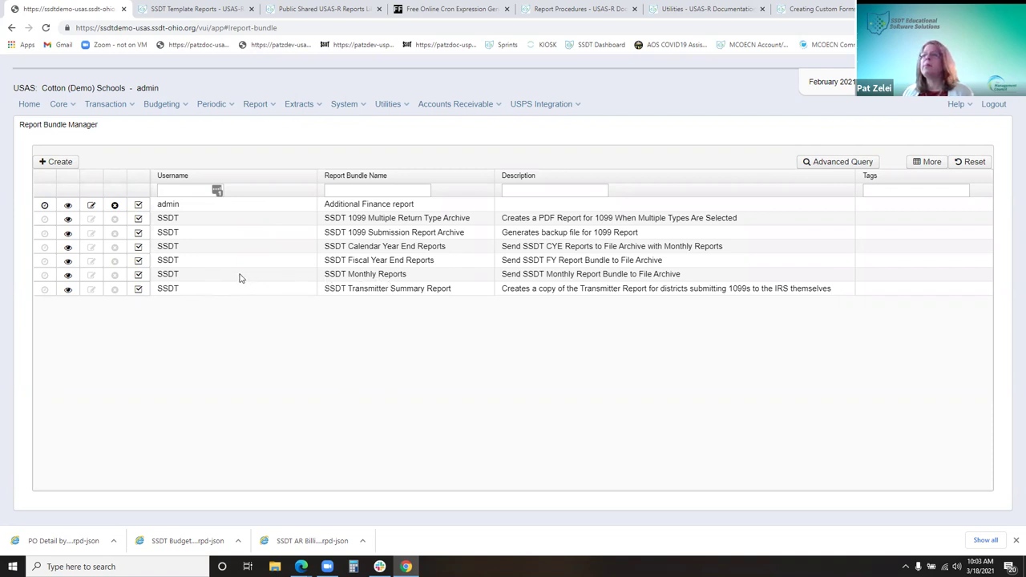
{"action": "left_click", "coordinate": [68, 275]}
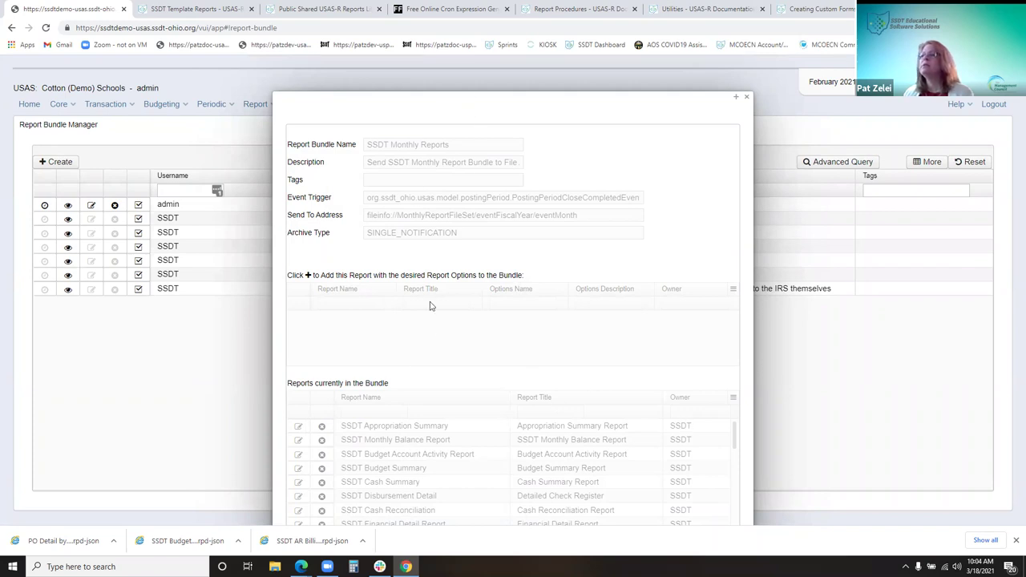
{"action": "key", "text": "Escape"}
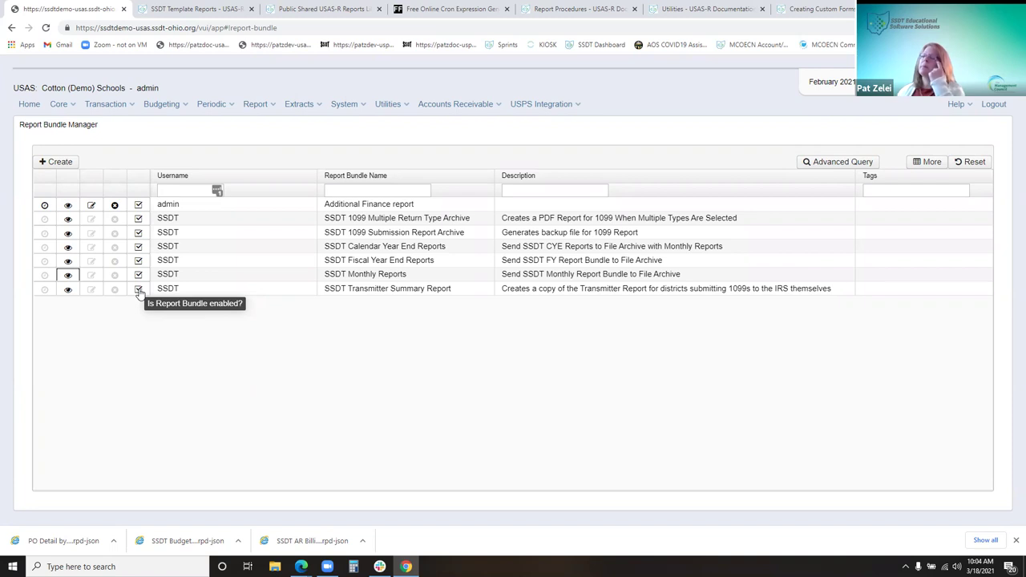
{"action": "left_click", "coordinate": [139, 290]}
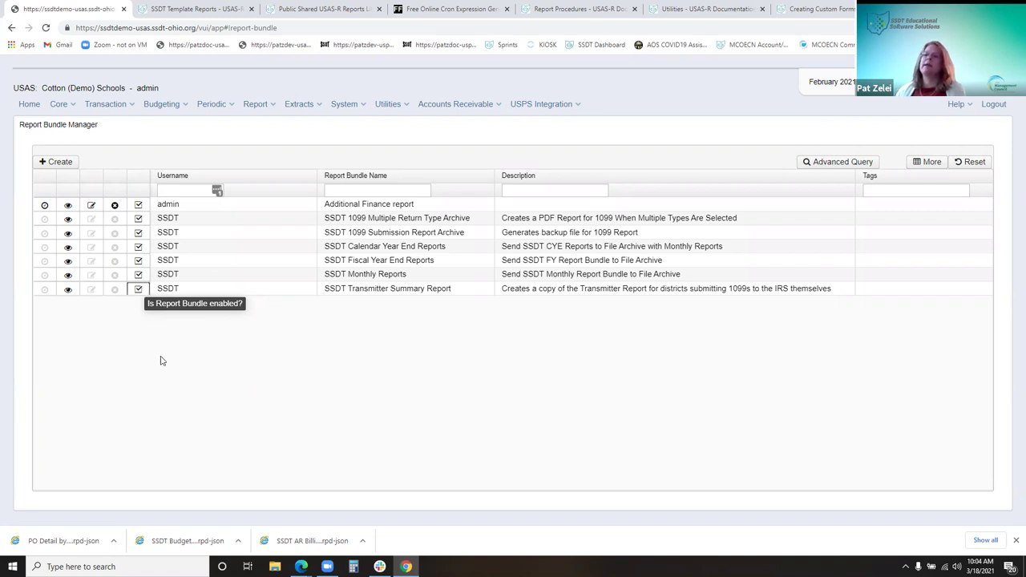
{"action": "left_click", "coordinate": [138, 289]}
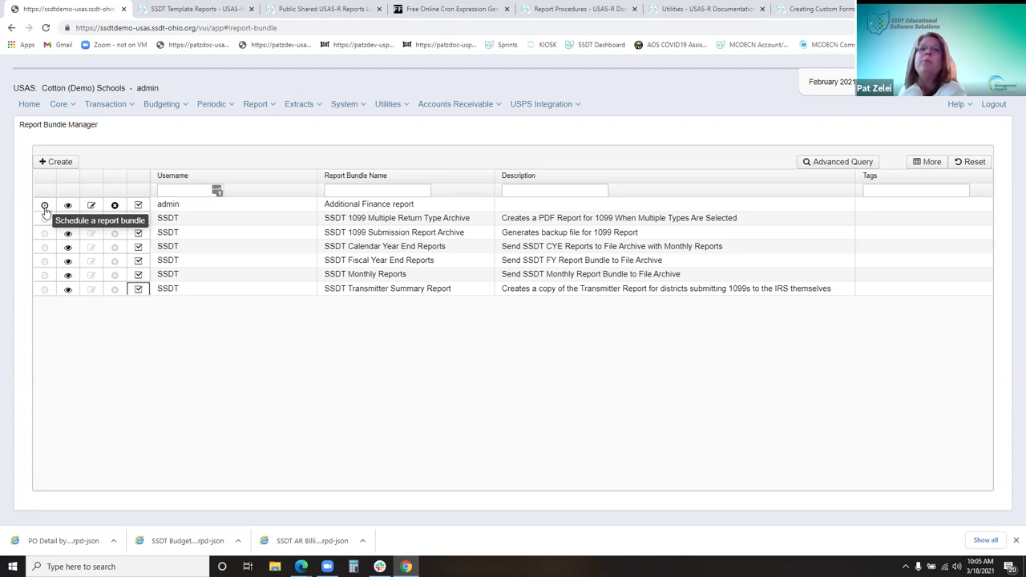
Open scheduling for the Additional Finance bundle, move the dialog up, and try the event, cron and immediate job types
{"action": "left_click", "coordinate": [45, 207]}
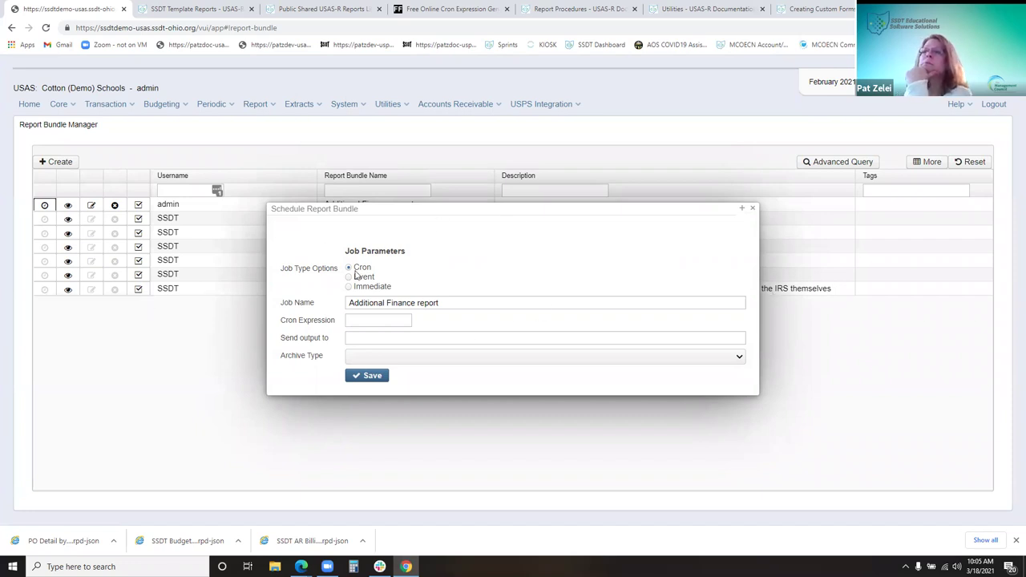
{"action": "left_click_drag", "start_coordinate": [422, 211], "coordinate": [382, 121]}
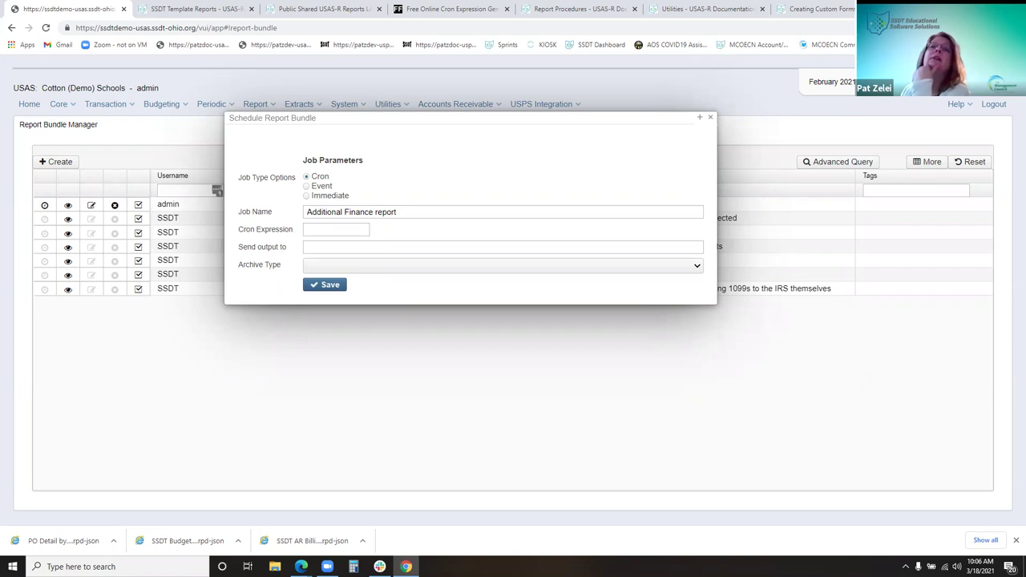
{"action": "left_click", "coordinate": [324, 187]}
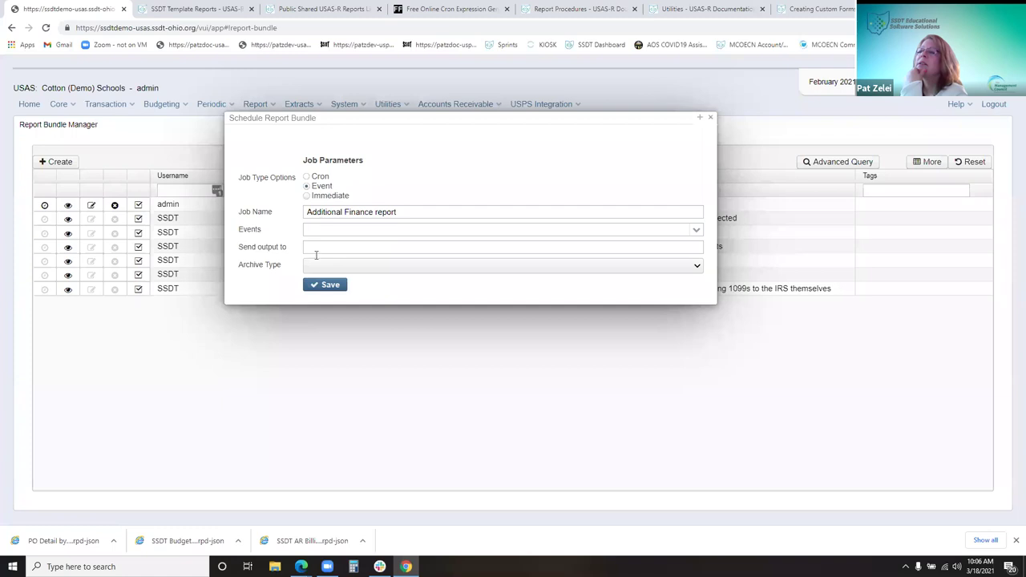
{"action": "left_click", "coordinate": [313, 178]}
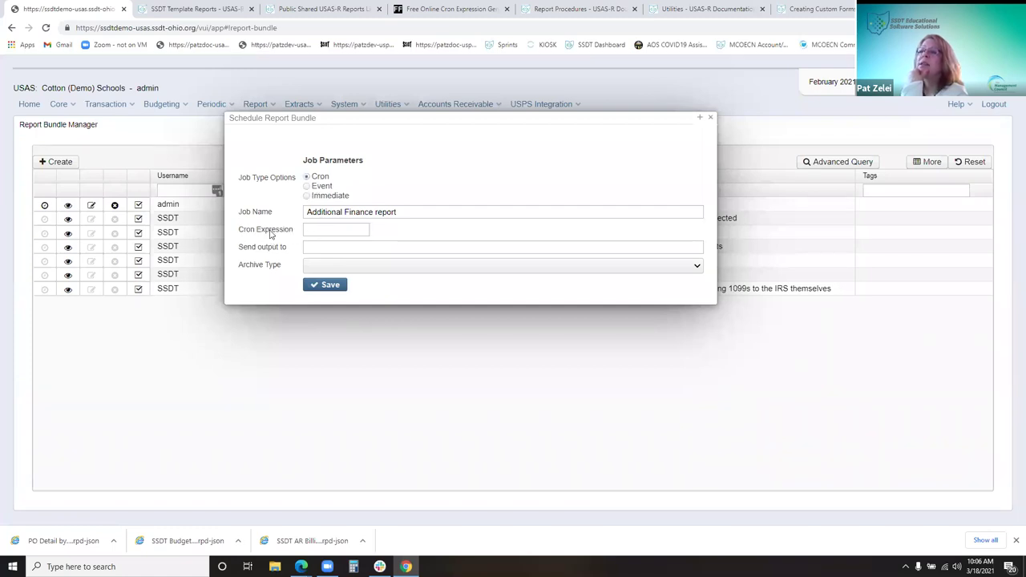
{"action": "left_click", "coordinate": [319, 186]}
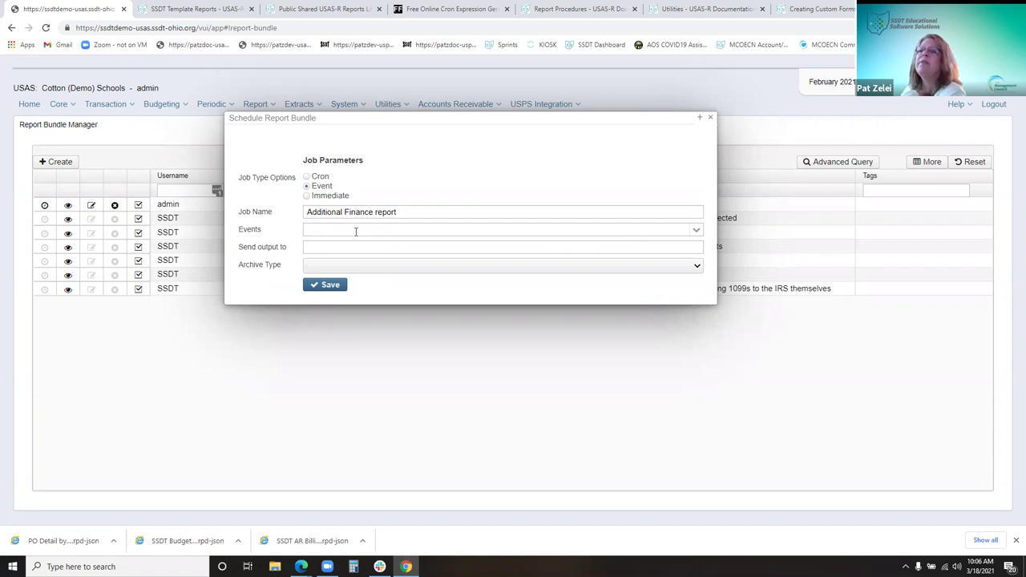
{"action": "left_click", "coordinate": [338, 197]}
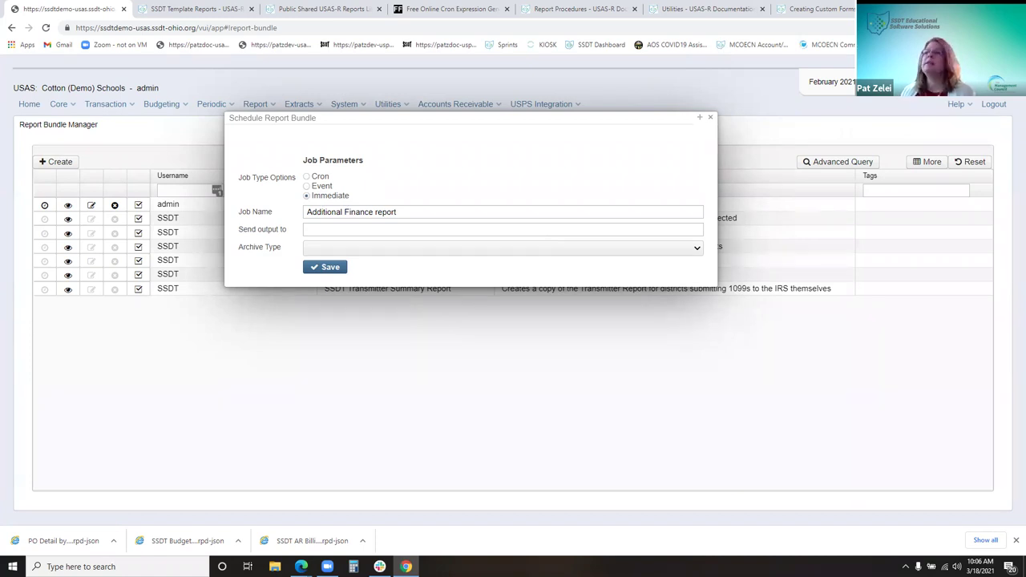
Set the job to cron, paste the Friday-noon expression 0 0 12 ? * FRI, and close the dialog
{"action": "left_click", "coordinate": [319, 185]}
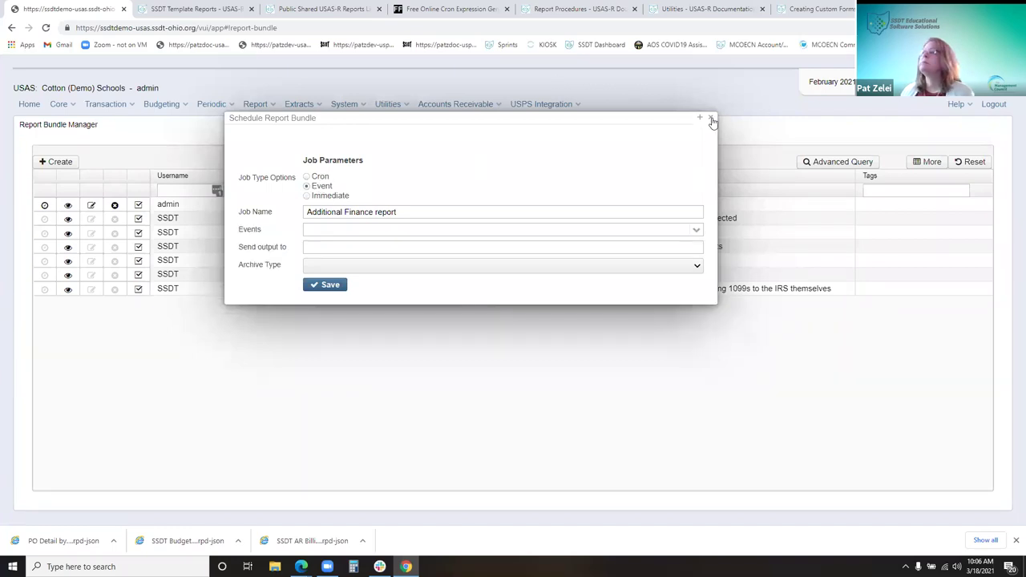
{"action": "left_click", "coordinate": [319, 176]}
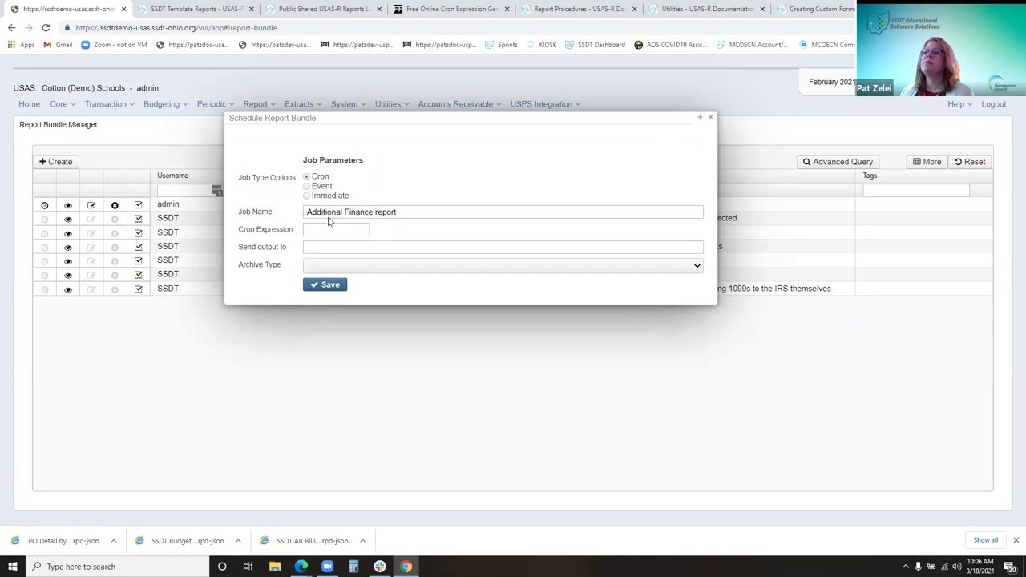
{"action": "left_click", "coordinate": [328, 229]}
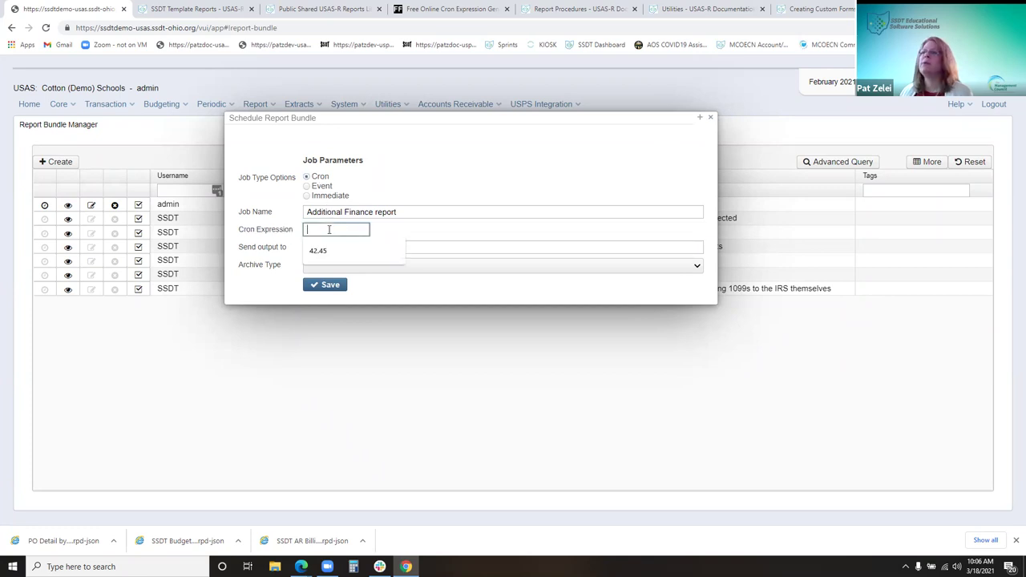
{"action": "right_click", "coordinate": [329, 229]}
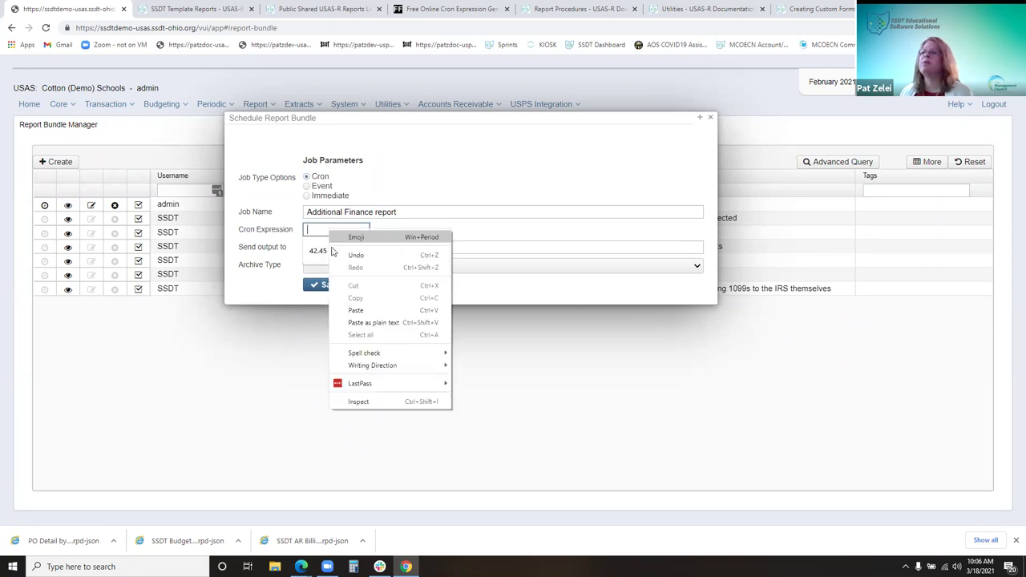
{"action": "left_click", "coordinate": [361, 310]}
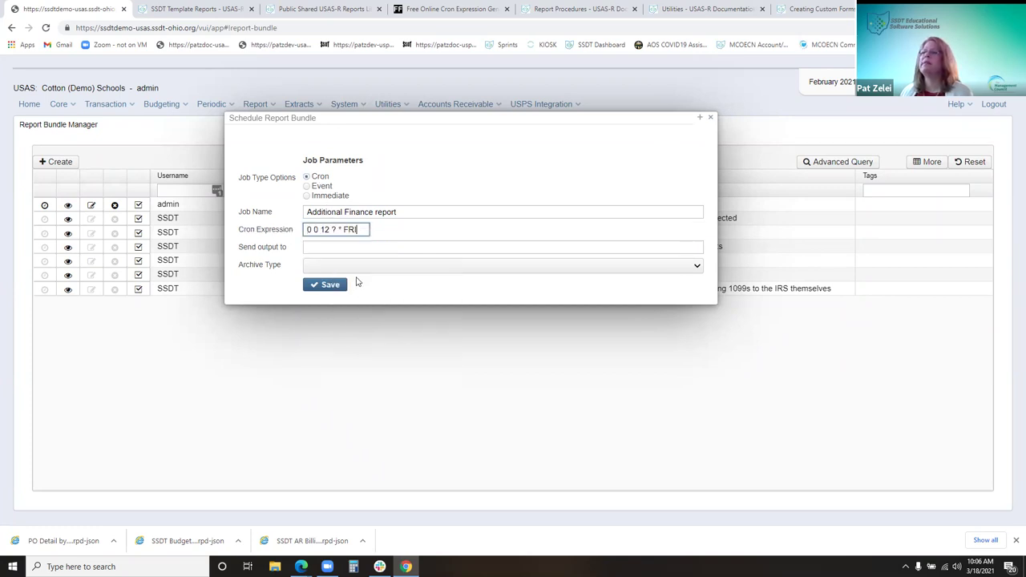
{"action": "left_click", "coordinate": [709, 120]}
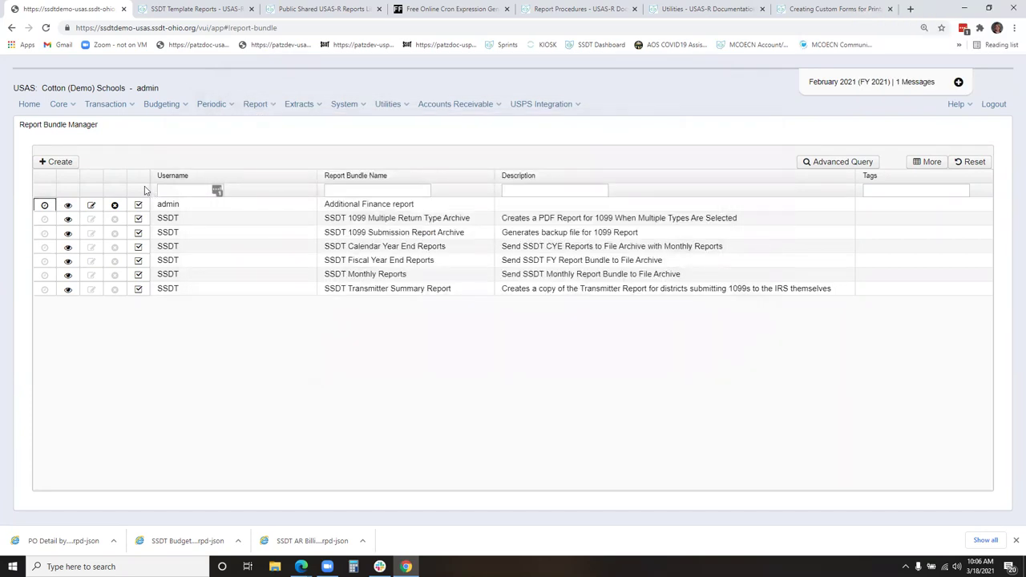
{"action": "left_click", "coordinate": [68, 206]}
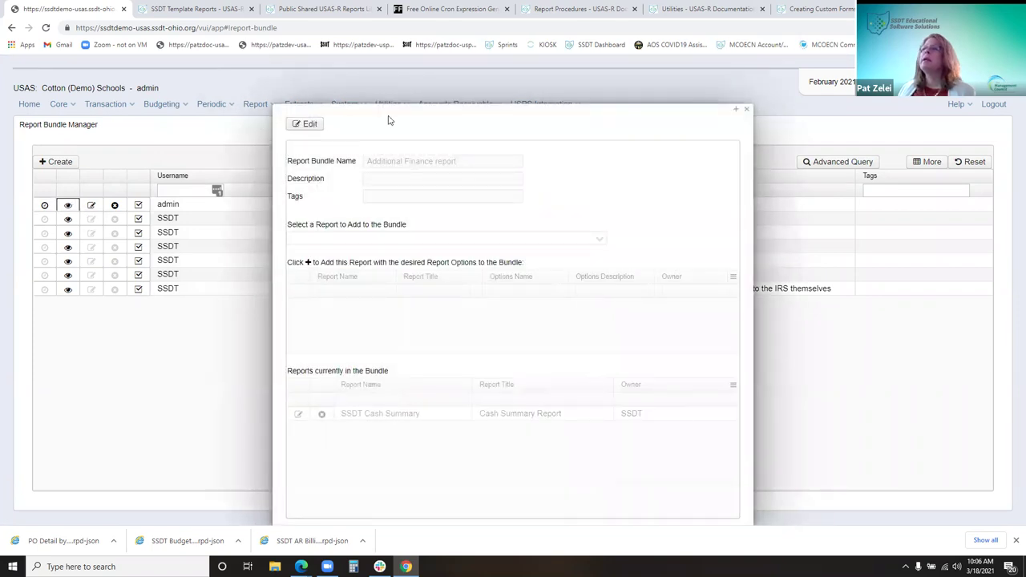
{"action": "left_click", "coordinate": [311, 126]}
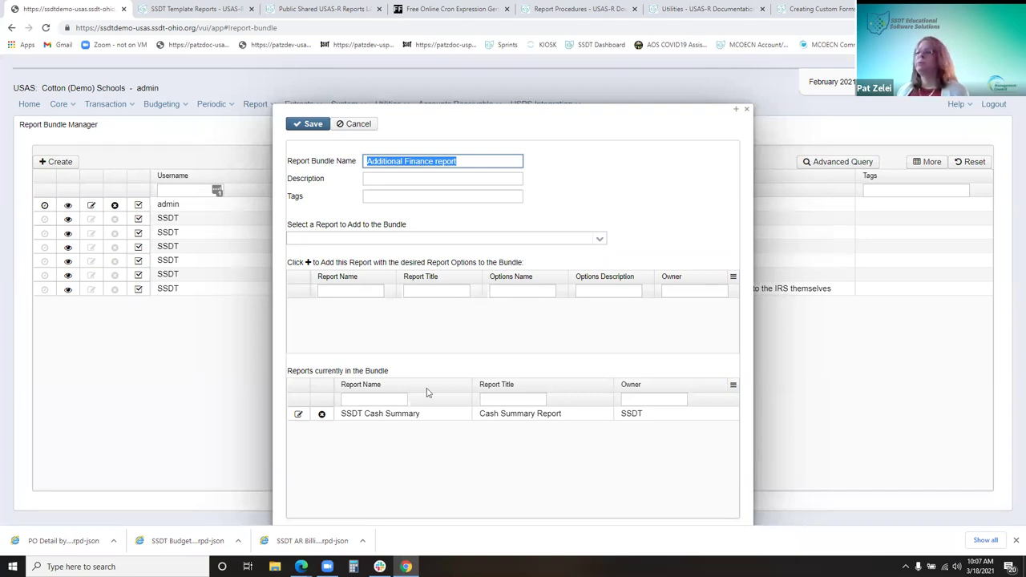
{"action": "left_click", "coordinate": [746, 110]}
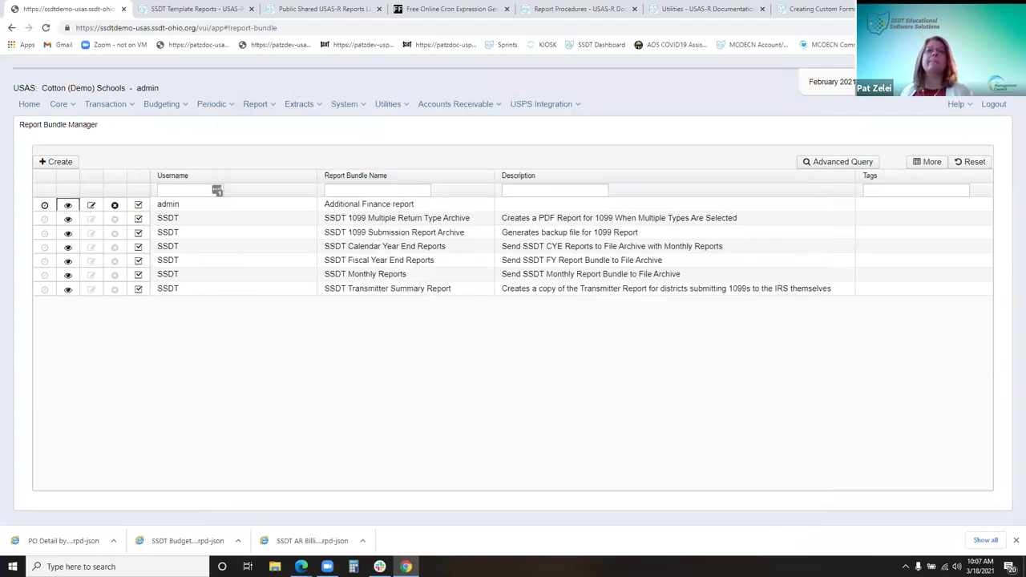
{"action": "left_click", "coordinate": [92, 207]}
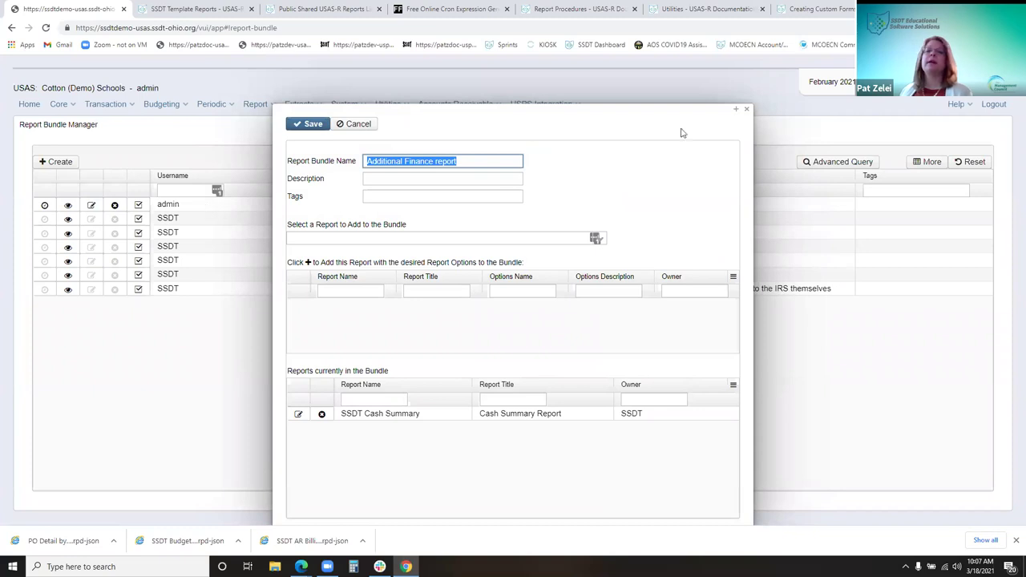
{"action": "left_click", "coordinate": [746, 110]}
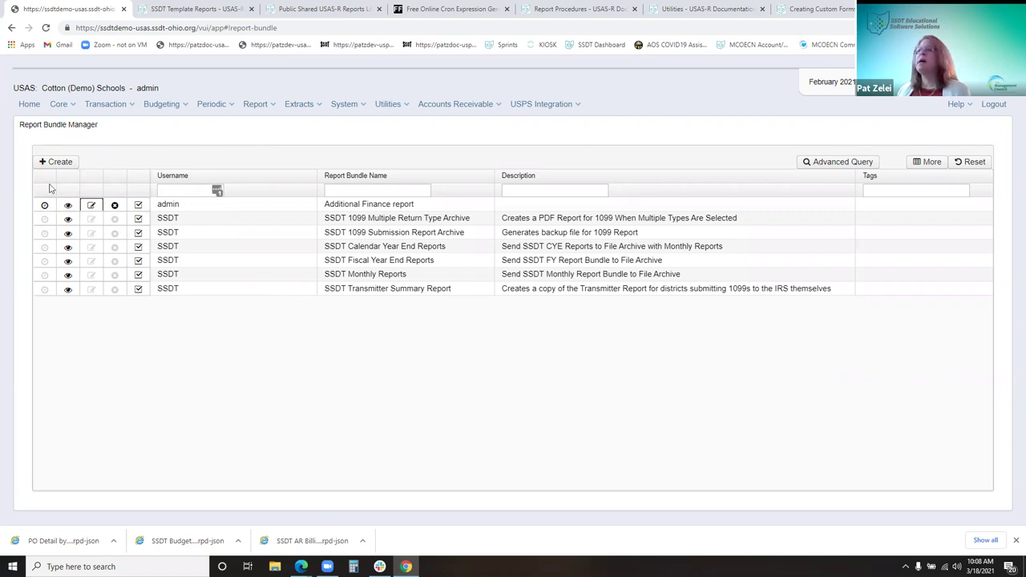
Create a new report bundle named 'HS additional monthly reports'
{"action": "left_click", "coordinate": [69, 167]}
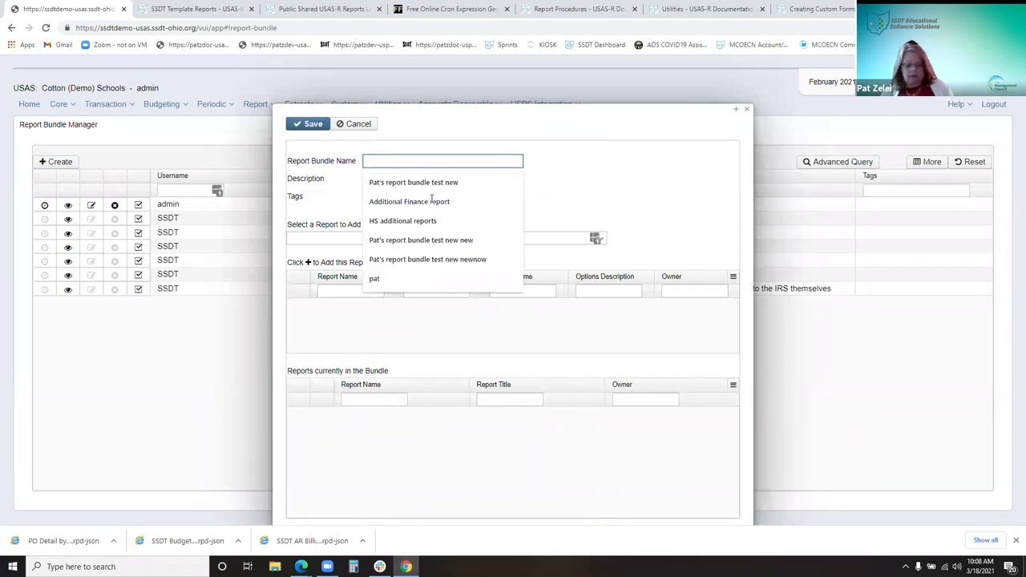
{"action": "type", "text": "HS"}
{"action": "key", "text": "Down"}
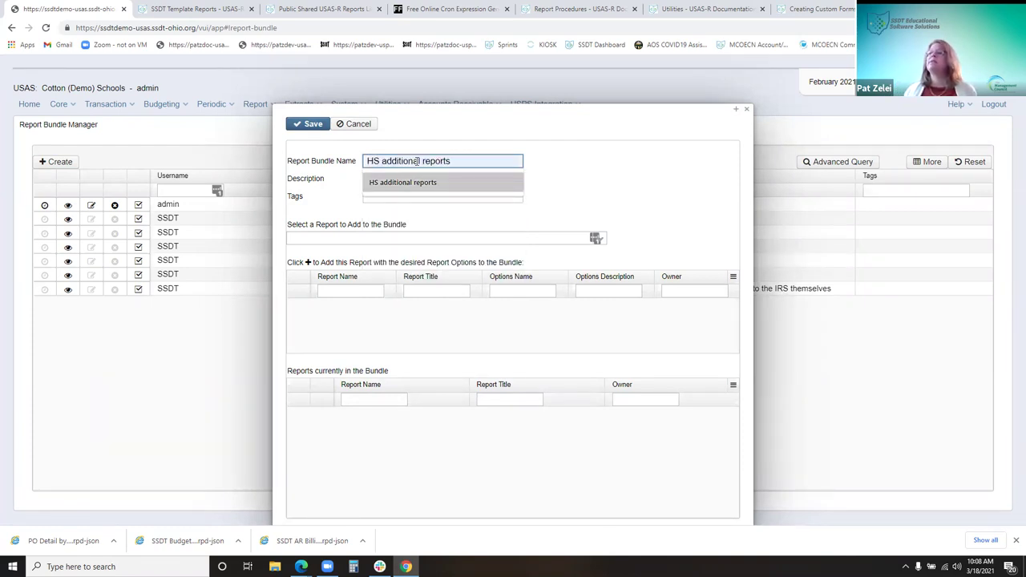
{"action": "key", "text": "Escape"}
{"action": "type", "text": "additiona rep"}
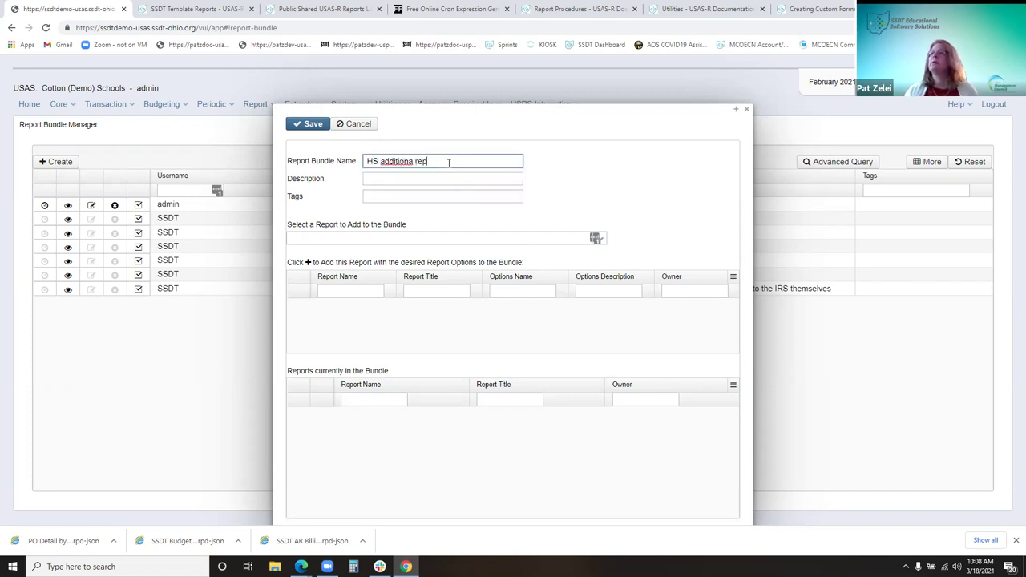
{"action": "key", "text": "BackSpace"}
{"action": "key", "text": "BackSpace"}
{"action": "key", "text": "BackSpace"}
{"action": "key", "text": "BackSpace"}
{"action": "type", "text": "l monthly reports"}
{"action": "key", "text": "Tab"}
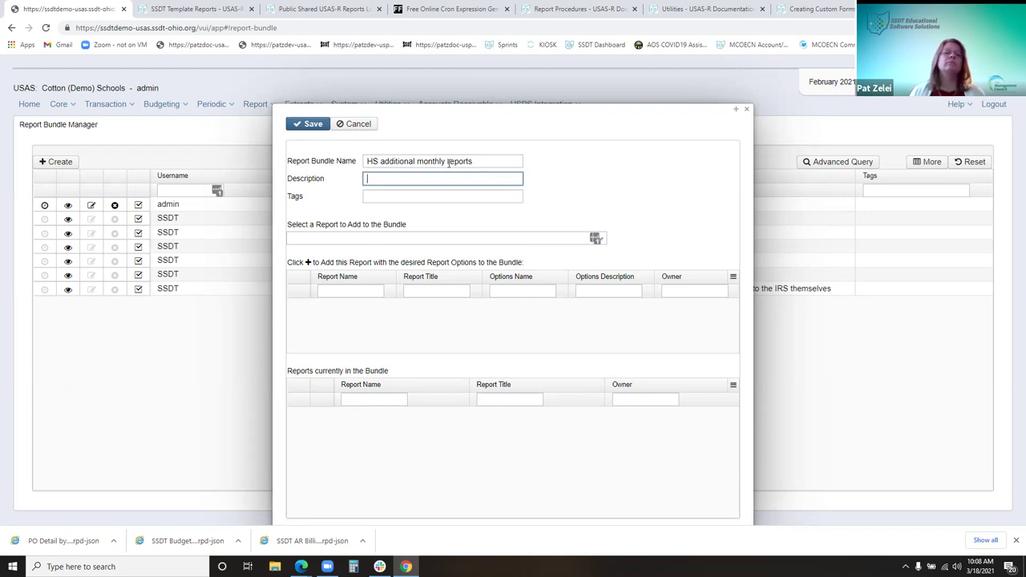
Describe the bundle as 'Monthly for 018 fund' and tag it 'monthly'
{"action": "type", "text": "Monthl"}
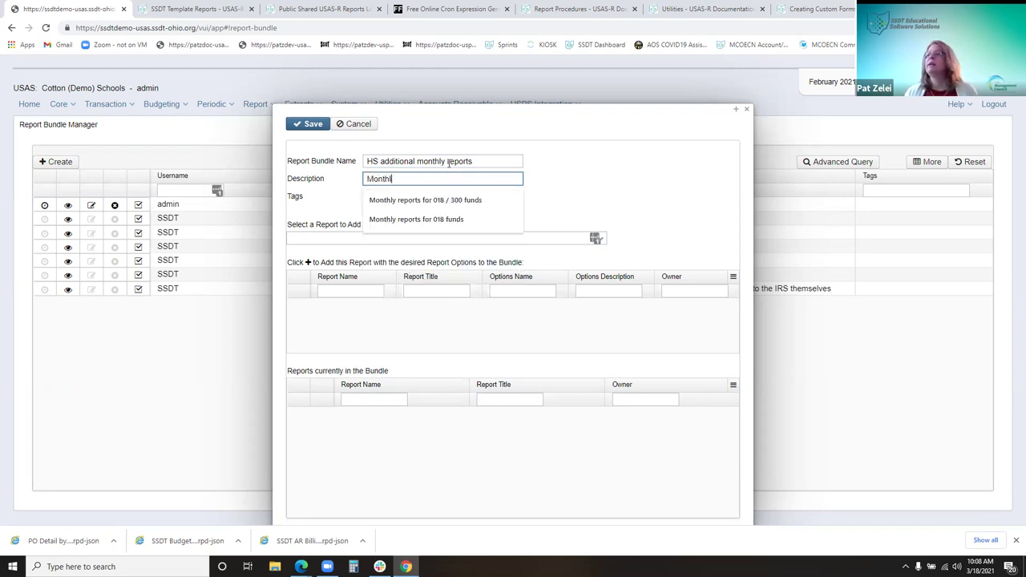
{"action": "type", "text": "y for 018 and 300 fy"}
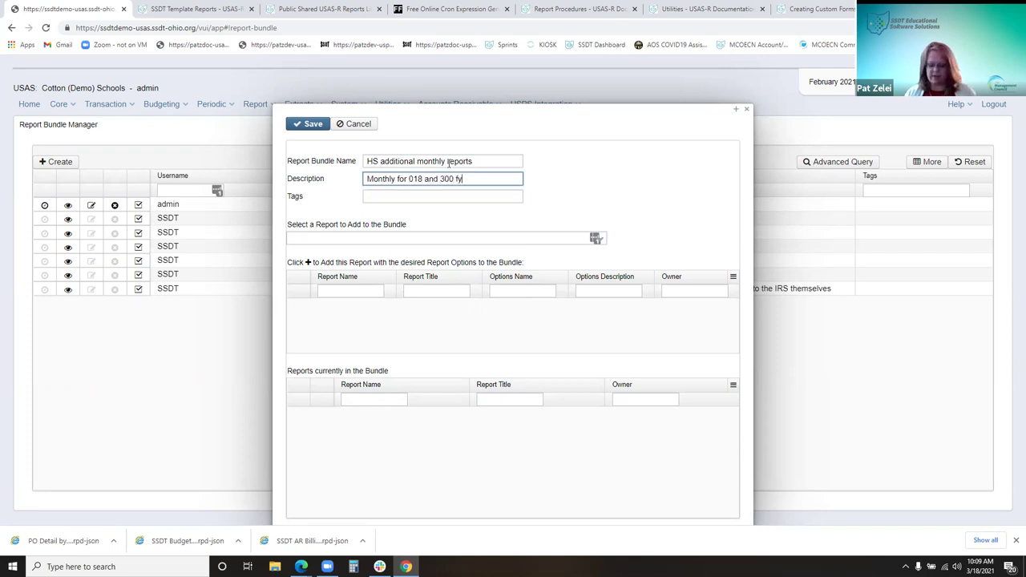
{"action": "key", "text": "BackSpace"}
{"action": "key", "text": "BackSpace"}
{"action": "key", "text": "BackSpace"}
{"action": "key", "text": "BackSpace"}
{"action": "key", "text": "BackSpace"}
{"action": "key", "text": "BackSpace"}
{"action": "key", "text": "BackSpace"}
{"action": "key", "text": "BackSpace"}
{"action": "key", "text": "BackSpace"}
{"action": "key", "text": "BackSpace"}
{"action": "key", "text": "BackSpace"}
{"action": "type", "text": "fund"}
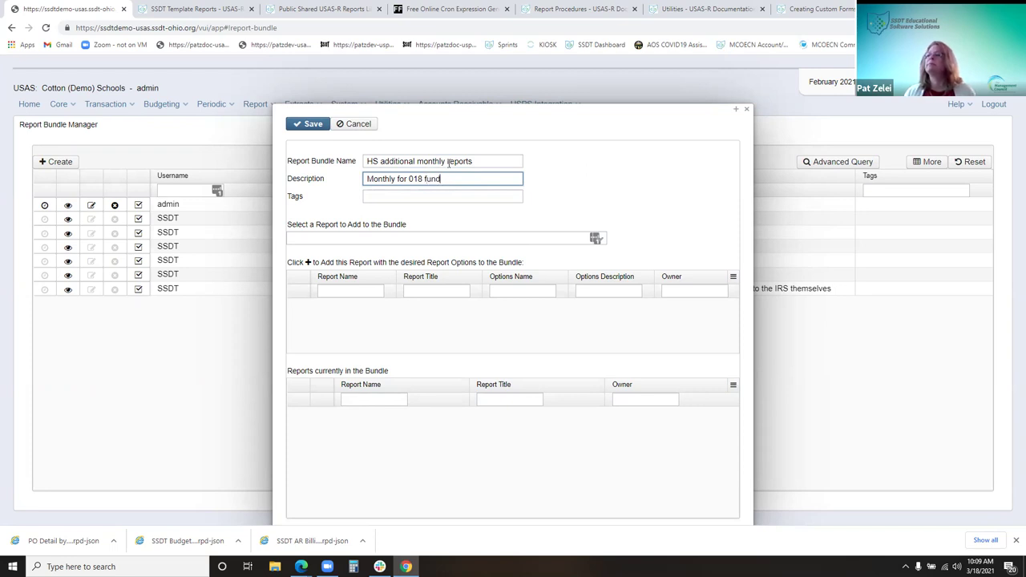
{"action": "left_click", "coordinate": [434, 195]}
{"action": "type", "text": "monthly"}
{"action": "left_click", "coordinate": [558, 202]}
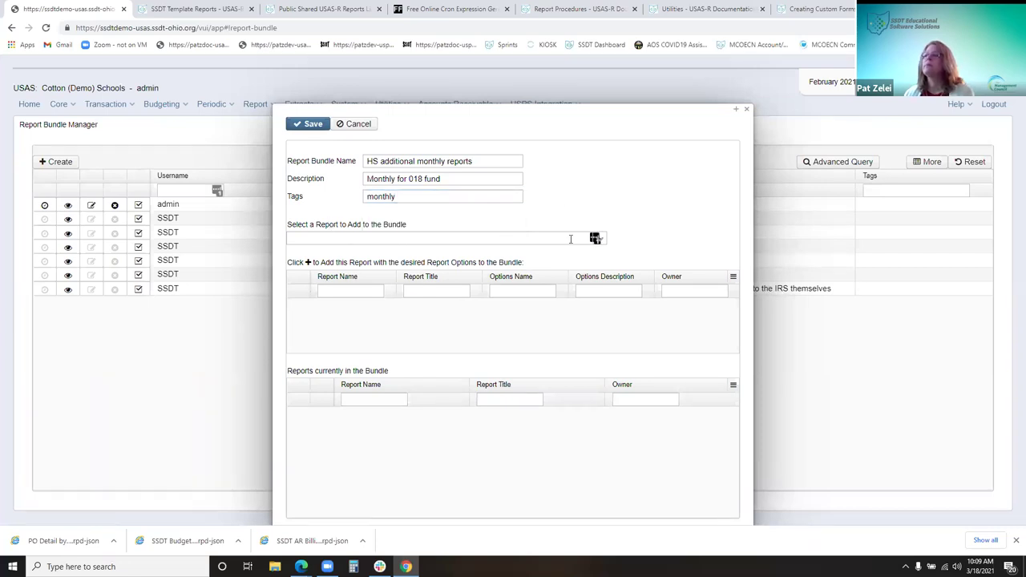
{"action": "left_click", "coordinate": [341, 239]}
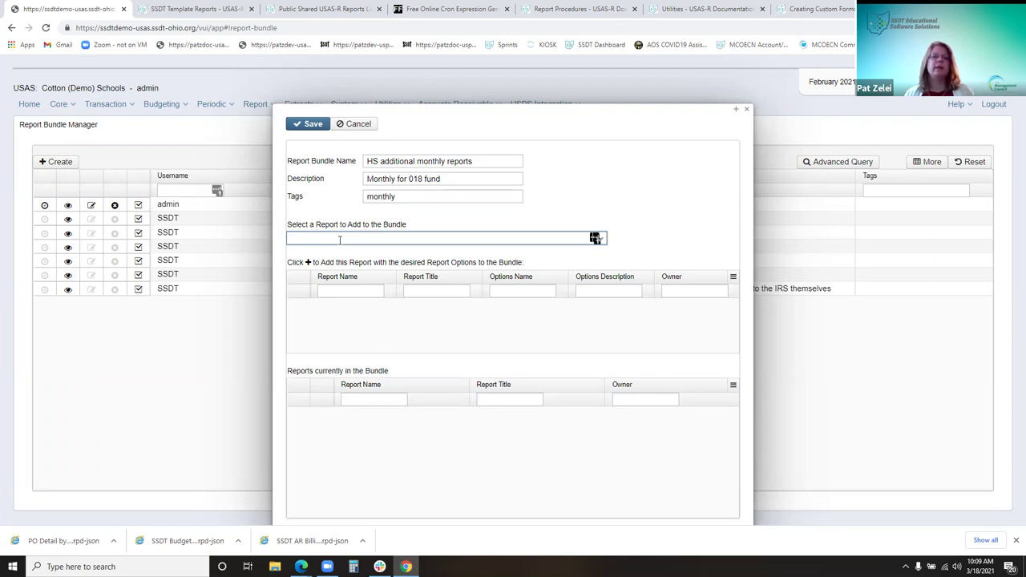
Search 'ssdt b' for a report and get rid of the password manager popup
{"action": "type", "text": "ssdt b"}
{"action": "key", "text": "Down"}
{"action": "key", "text": "Down"}
{"action": "key", "text": "Down"}
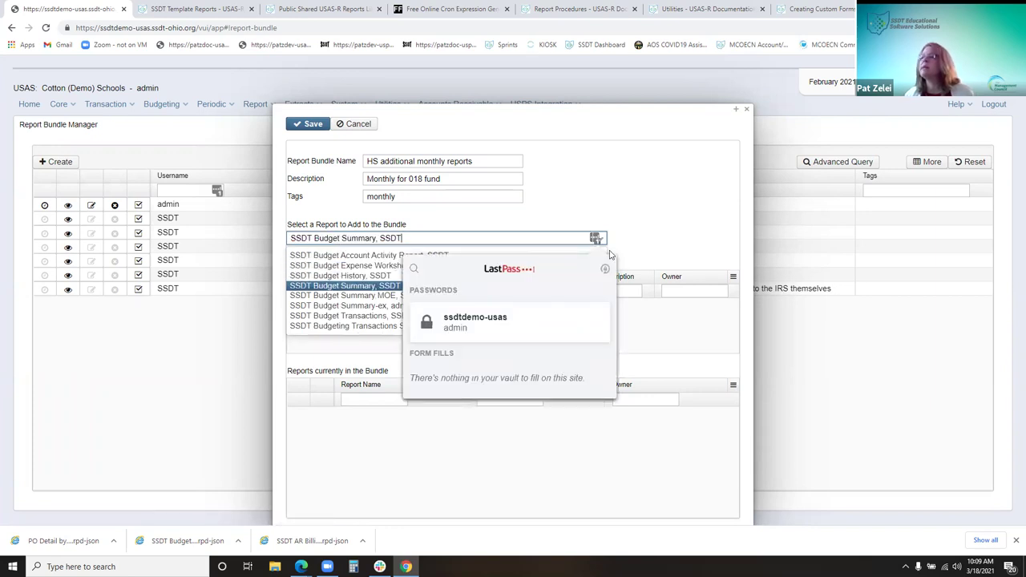
{"action": "key", "text": "Return"}
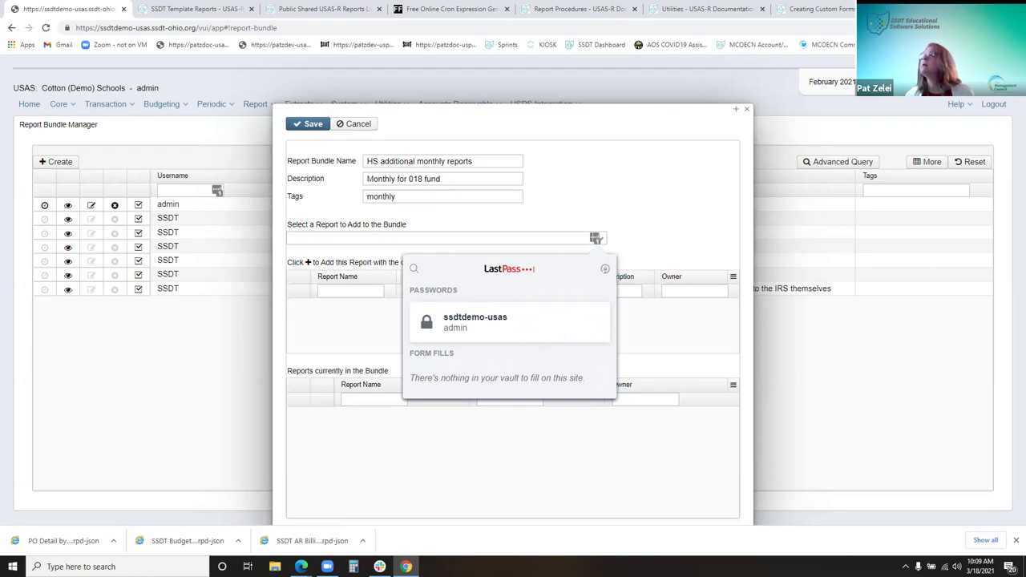
{"action": "left_click", "coordinate": [966, 27]}
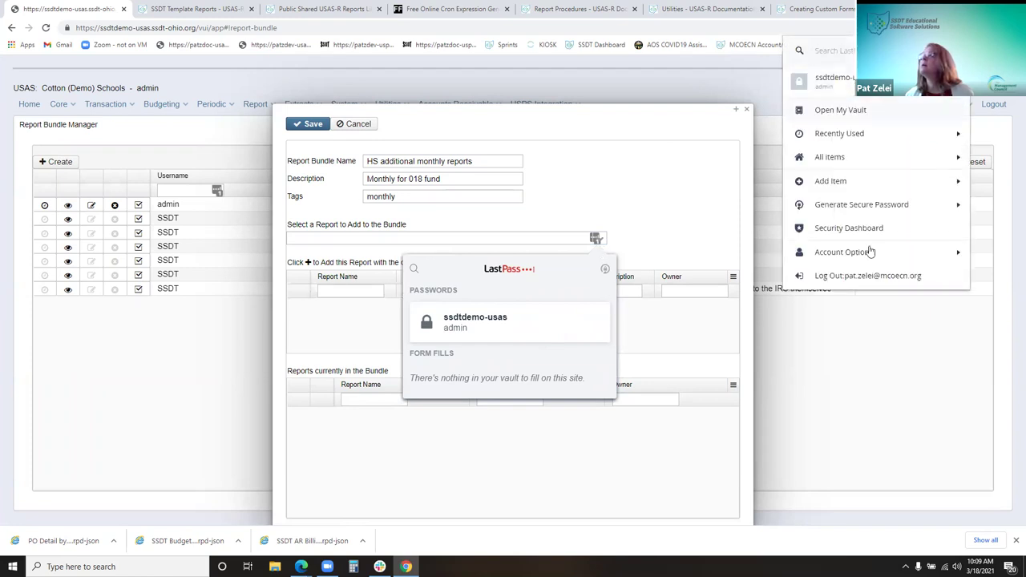
{"action": "left_click", "coordinate": [676, 492]}
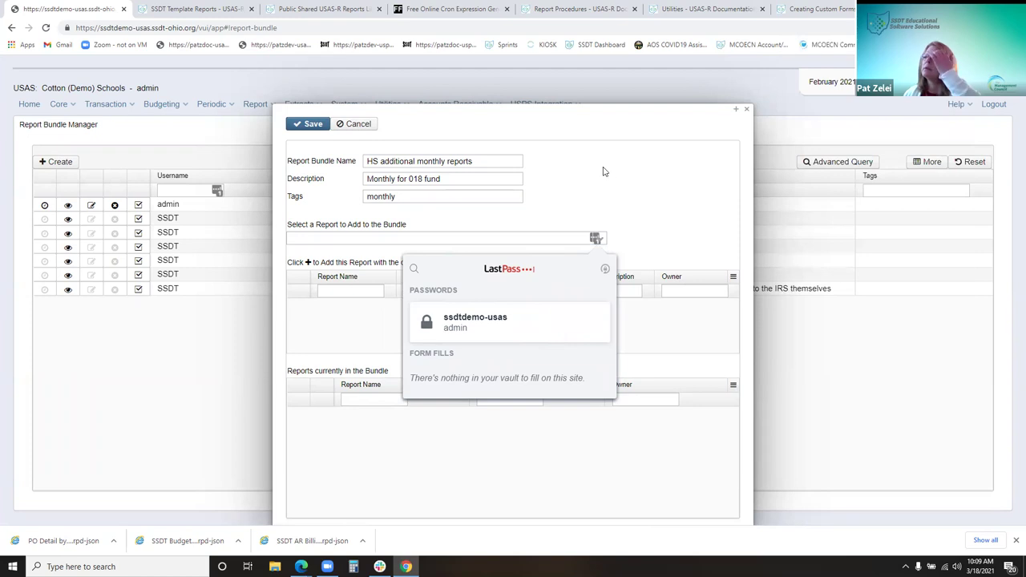
{"action": "left_click", "coordinate": [621, 205]}
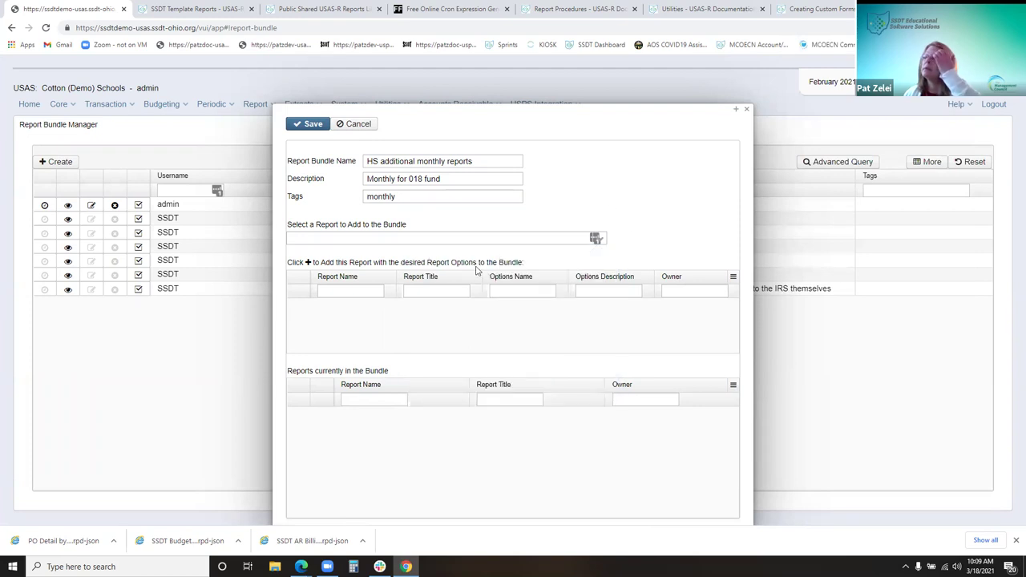
Choose SSDT Budget Summary from a 'ssdt bu' search
{"action": "left_click", "coordinate": [392, 239]}
{"action": "type", "text": "ssdt bu"}
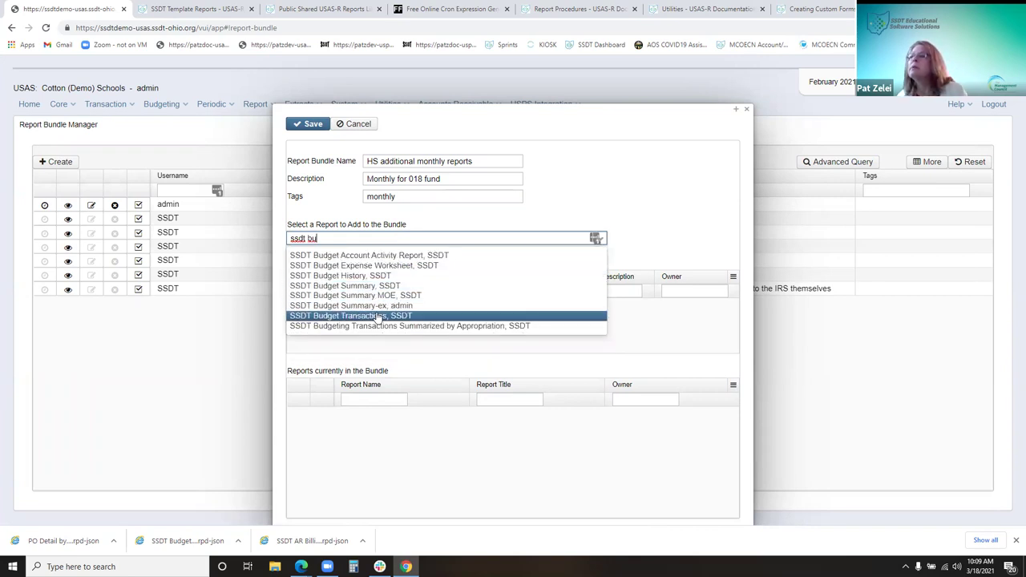
{"action": "left_click", "coordinate": [370, 287]}
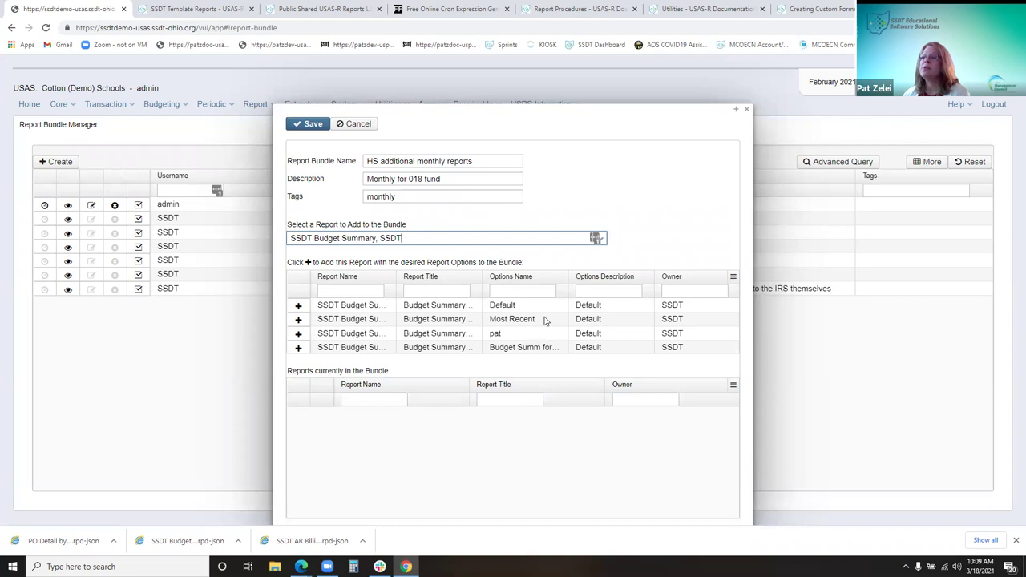
{"action": "left_click_drag", "start_coordinate": [570, 278], "coordinate": [614, 277]}
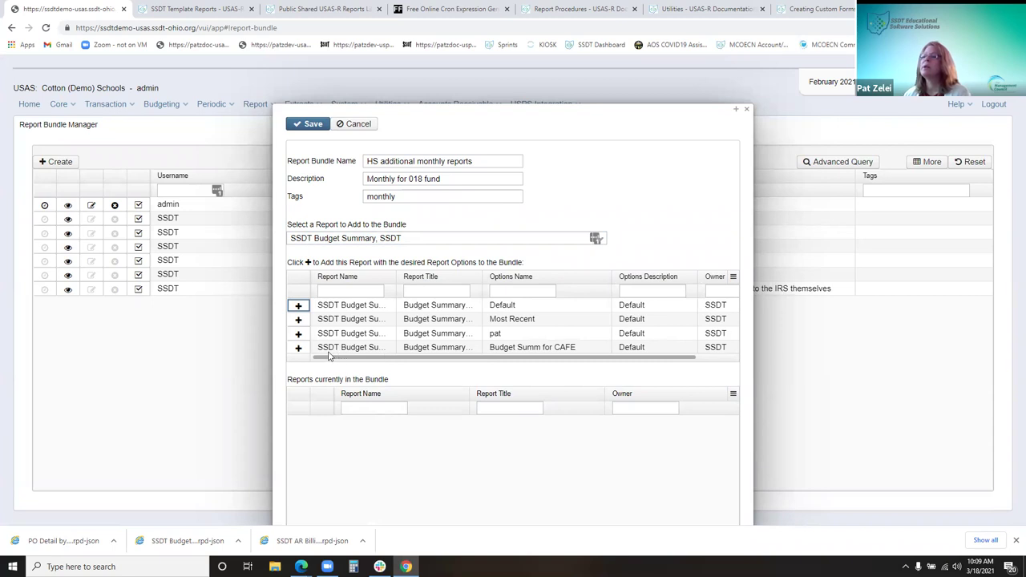
Change the bundle description's fund number to 006
{"action": "left_click", "coordinate": [417, 179]}
{"action": "key", "text": "BackSpace"}
{"action": "key", "text": "Delete"}
{"action": "type", "text": "06"}
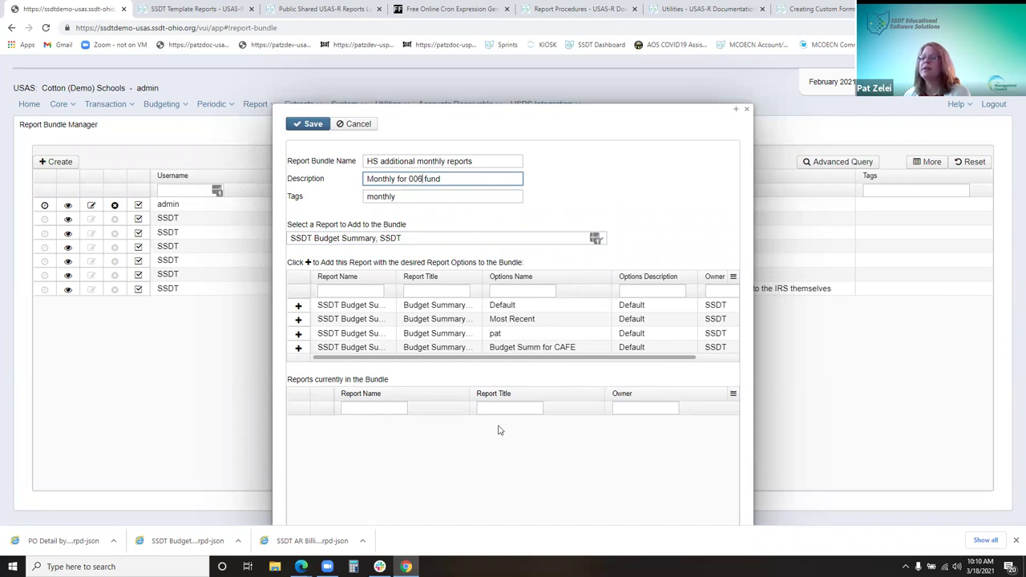
Add SSDT Budget Summary with the Budget Summ for CAFE options to the bundle
{"action": "left_click_drag", "start_coordinate": [528, 517], "coordinate": [575, 494]}
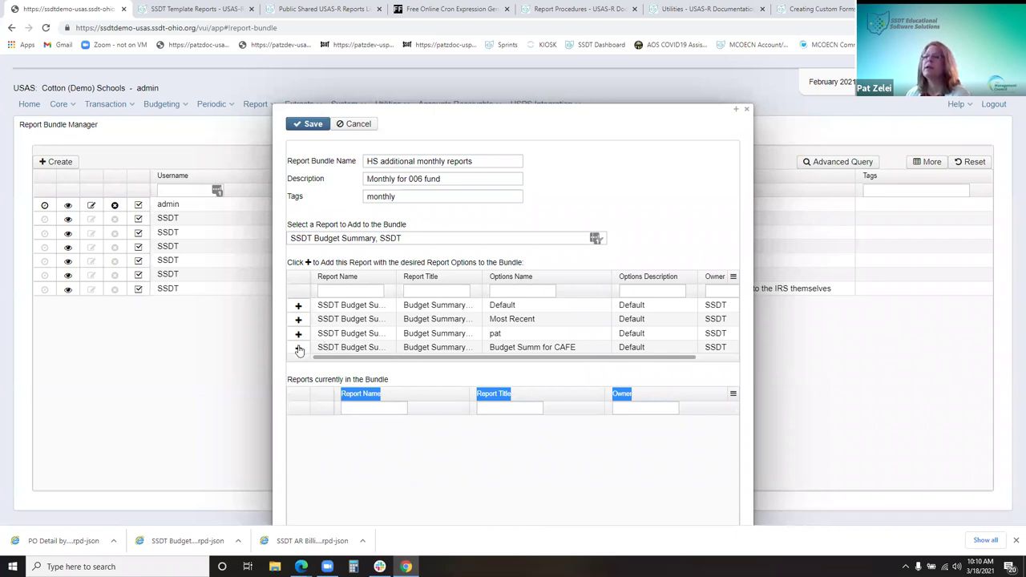
{"action": "left_click", "coordinate": [297, 348]}
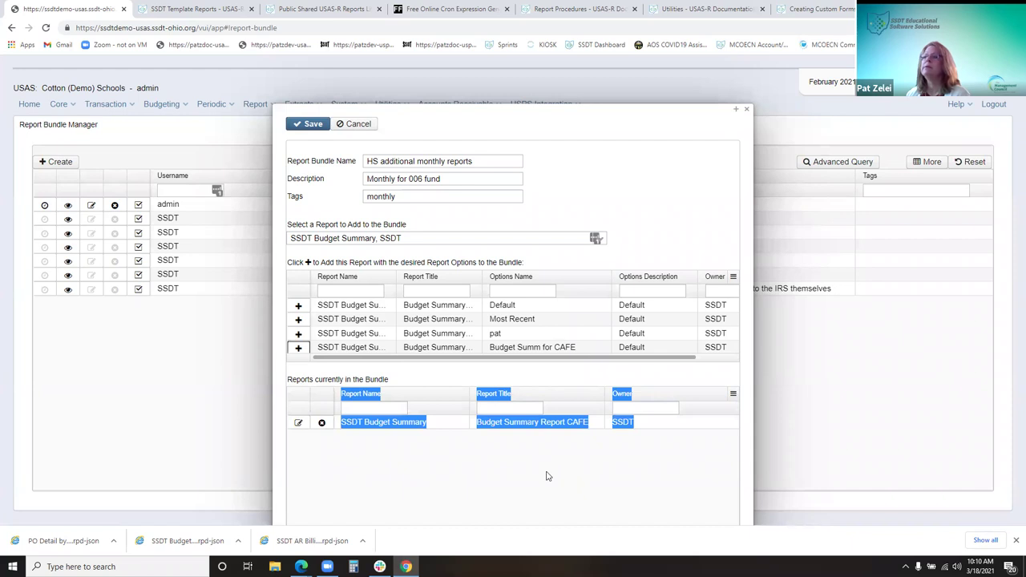
{"action": "left_click", "coordinate": [408, 238]}
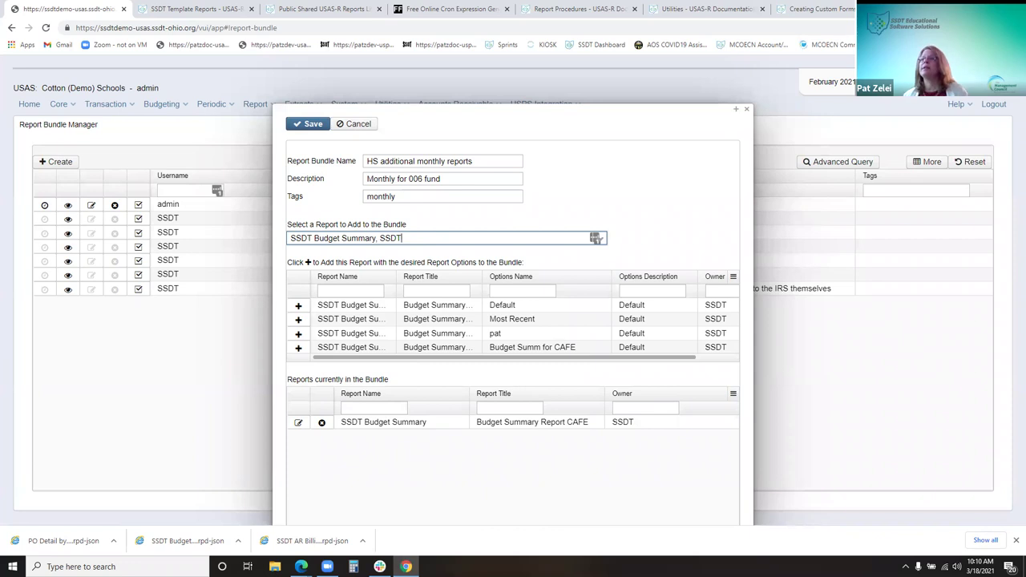
Search 'ssdt cash' and add SSDT Cash Reconciliation with its Default options
{"action": "key", "text": "BackSpace"}
{"action": "key", "text": "BackSpace"}
{"action": "key", "text": "BackSpace"}
{"action": "key", "text": "BackSpace"}
{"action": "key", "text": "BackSpace"}
{"action": "key", "text": "BackSpace"}
{"action": "key", "text": "BackSpace"}
{"action": "key", "text": "BackSpace"}
{"action": "key", "text": "BackSpace"}
{"action": "key", "text": "BackSpace"}
{"action": "key", "text": "BackSpace"}
{"action": "key", "text": "BackSpace"}
{"action": "key", "text": "BackSpace"}
{"action": "key", "text": "BackSpace"}
{"action": "key", "text": "BackSpace"}
{"action": "key", "text": "BackSpace"}
{"action": "key", "text": "BackSpace"}
{"action": "key", "text": "BackSpace"}
{"action": "key", "text": "BackSpace"}
{"action": "key", "text": "BackSpace"}
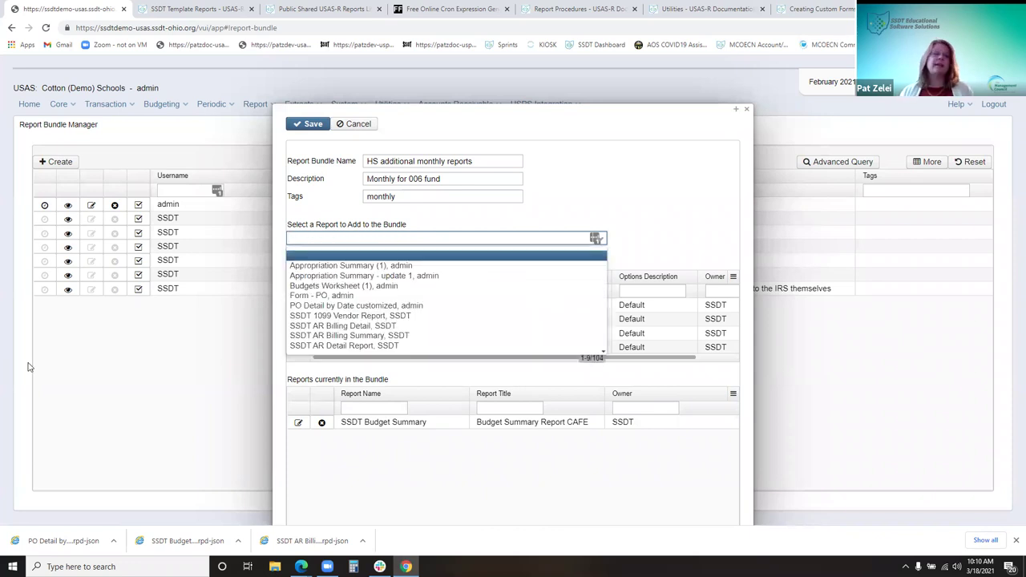
{"action": "type", "text": "ssdt cas"}
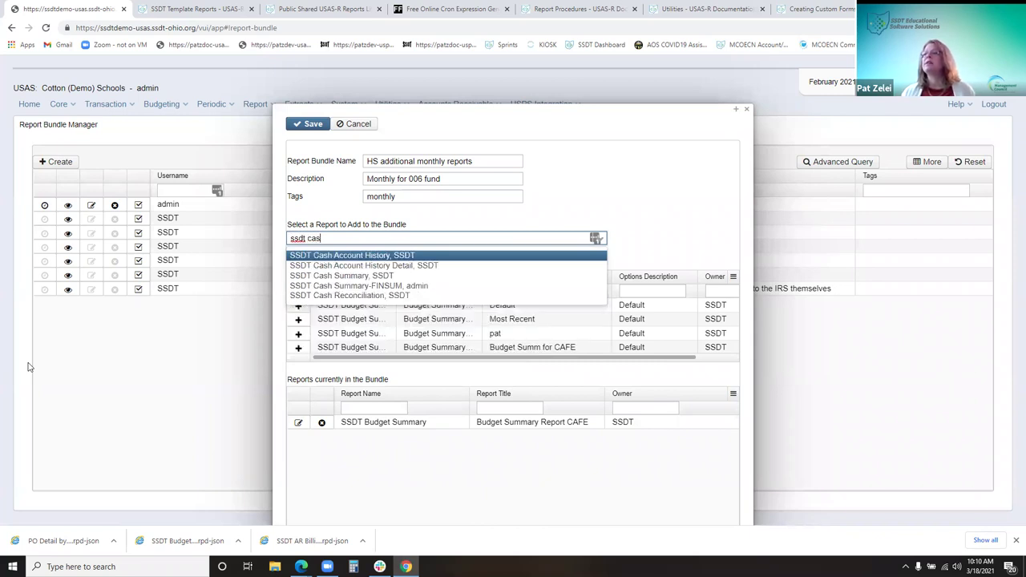
{"action": "type", "text": "h"}
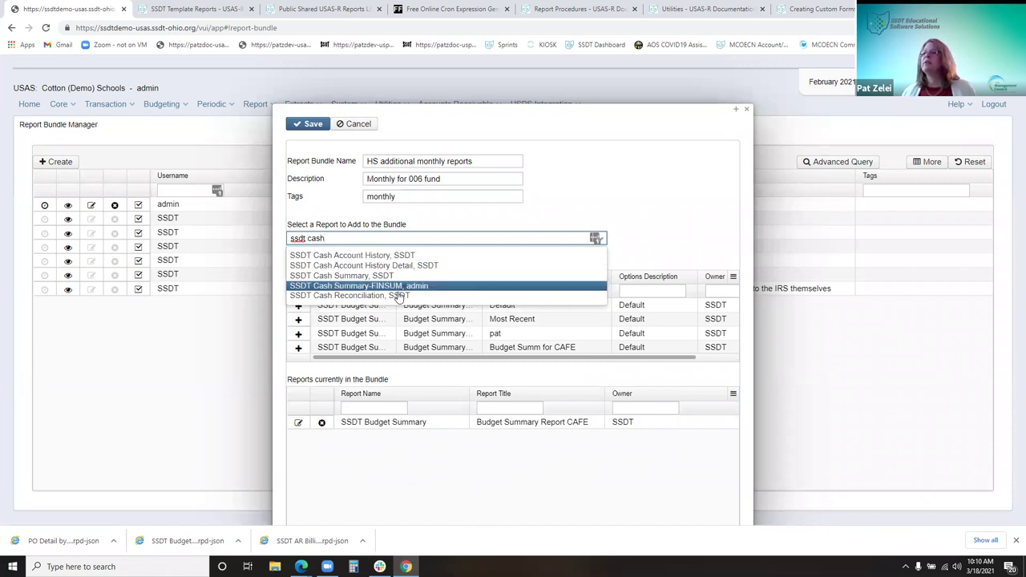
{"action": "left_click", "coordinate": [399, 296]}
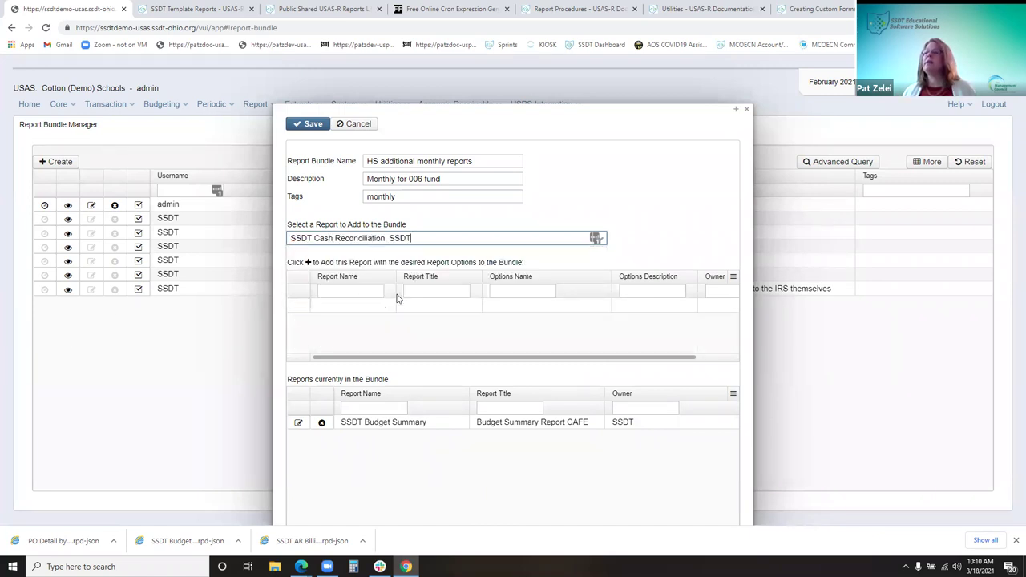
{"action": "left_click", "coordinate": [299, 306]}
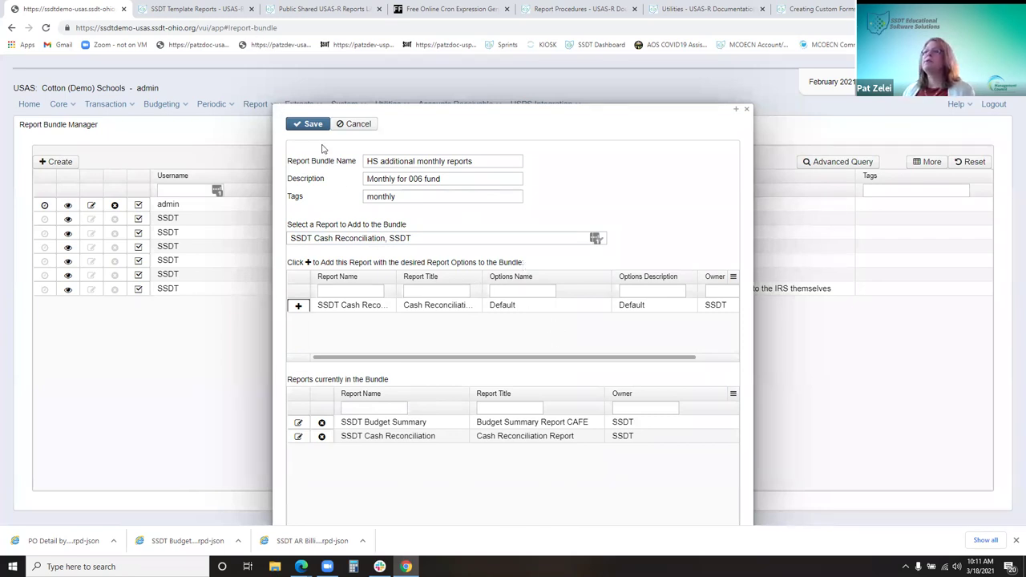
Save the bundle with its two reports, then open scheduling for the HS additional monthly reports row
{"action": "left_click", "coordinate": [585, 109]}
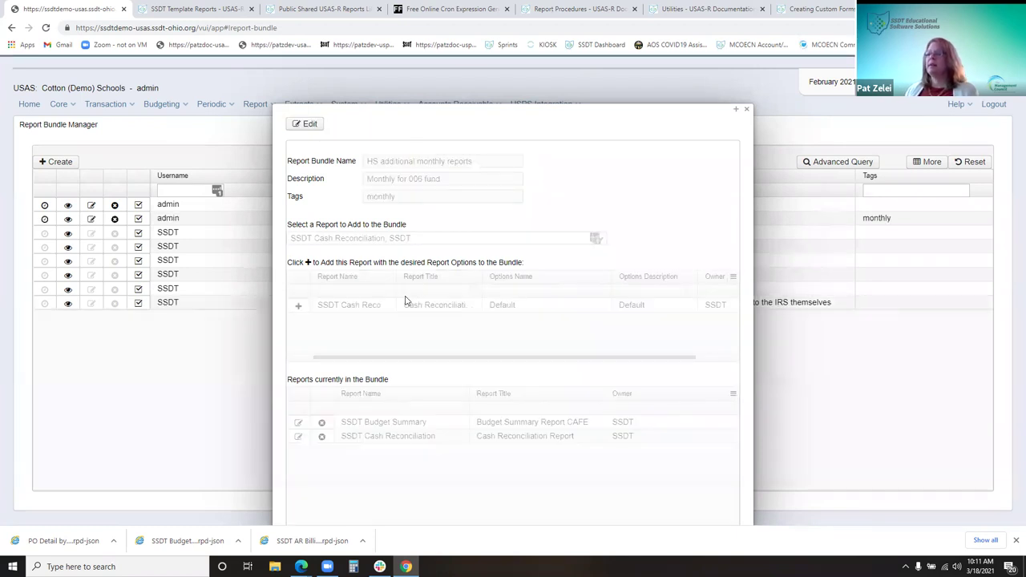
{"action": "left_click", "coordinate": [745, 110]}
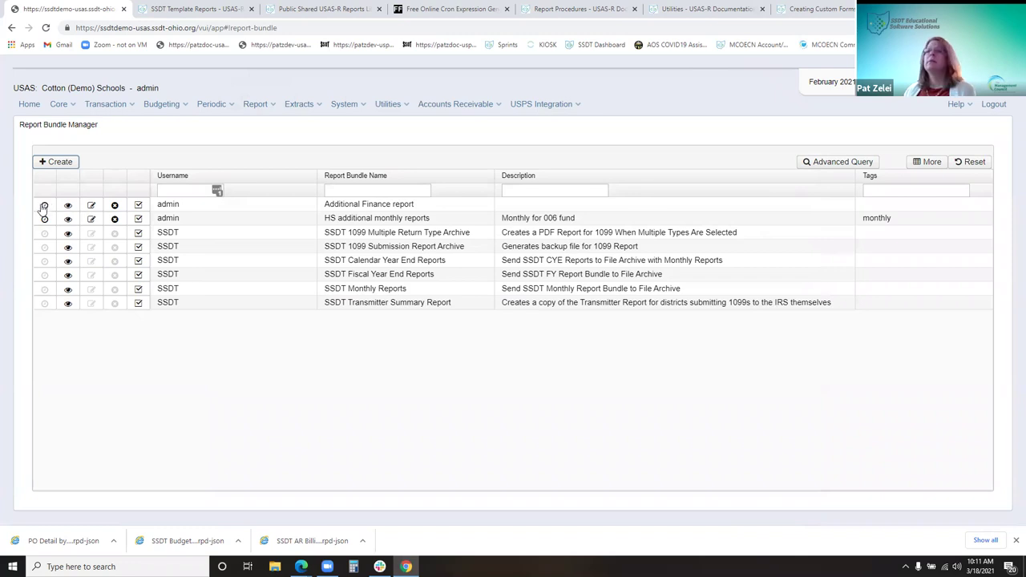
{"action": "left_click", "coordinate": [67, 206]}
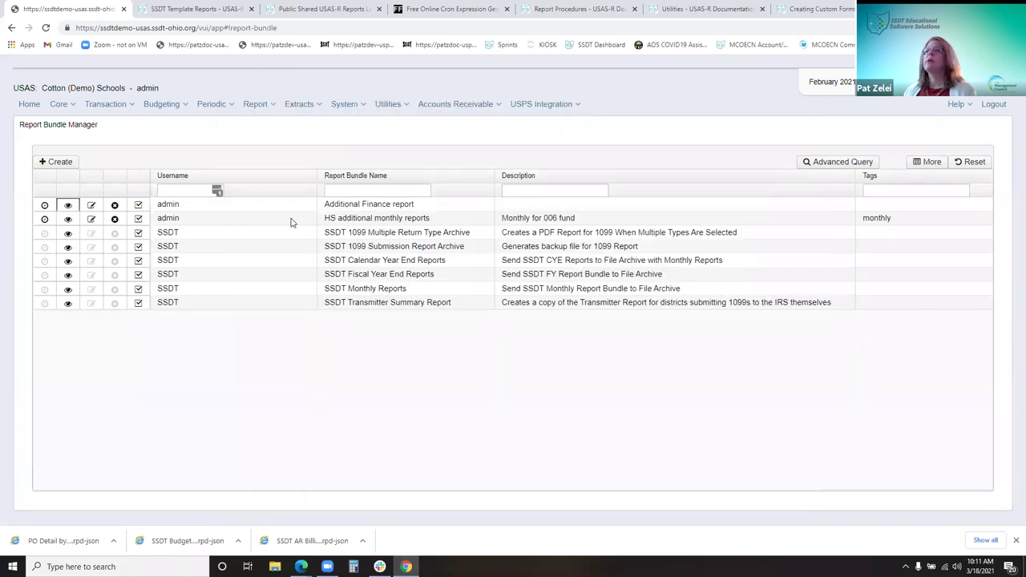
{"action": "left_click", "coordinate": [45, 221]}
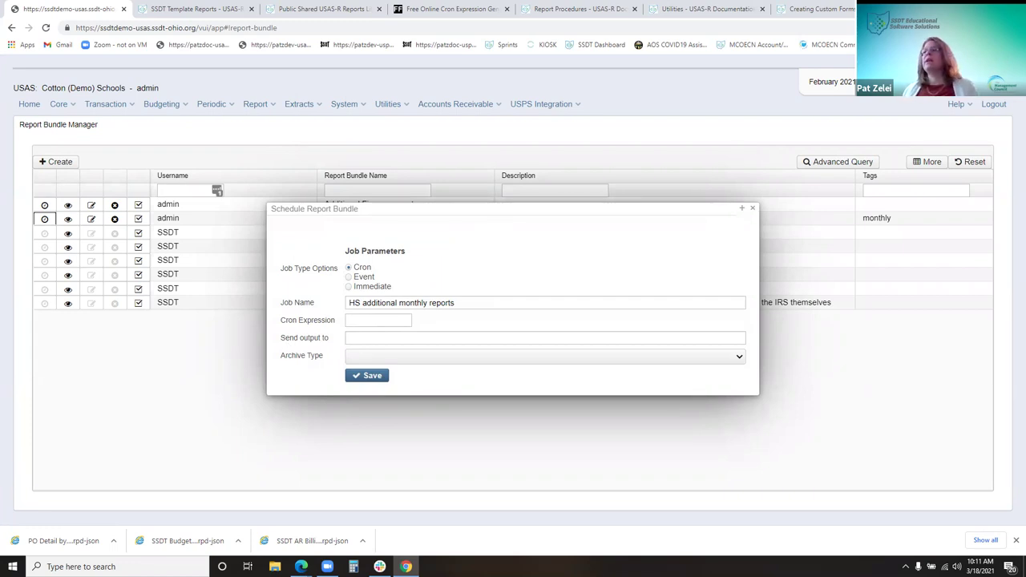
Try the Immediate and Event job types, then set Cron with expression 0 0 12 ? * FRI
{"action": "left_click", "coordinate": [365, 286]}
{"action": "left_click", "coordinate": [365, 276]}
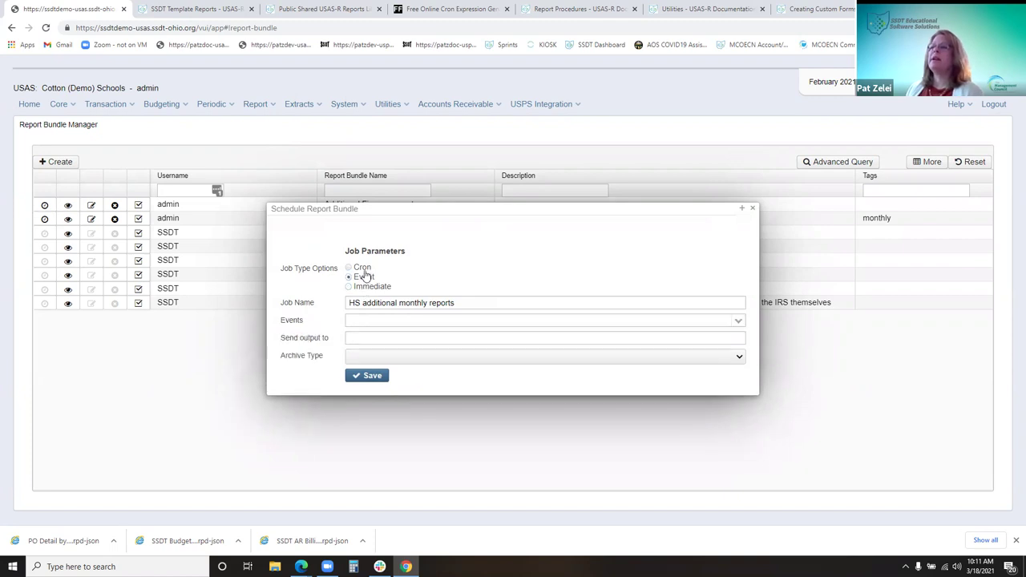
{"action": "left_click", "coordinate": [365, 318]}
{"action": "right_click", "coordinate": [366, 320]}
{"action": "left_click", "coordinate": [393, 405]}
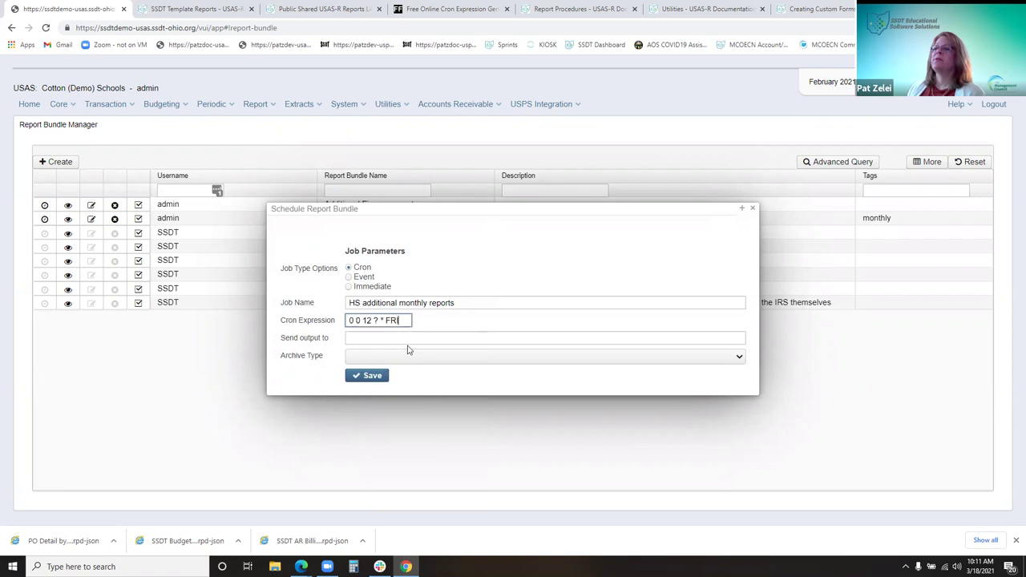
Enter a username in Send output to, check the Archive Type choices, and close the form
{"action": "left_click", "coordinate": [377, 337]}
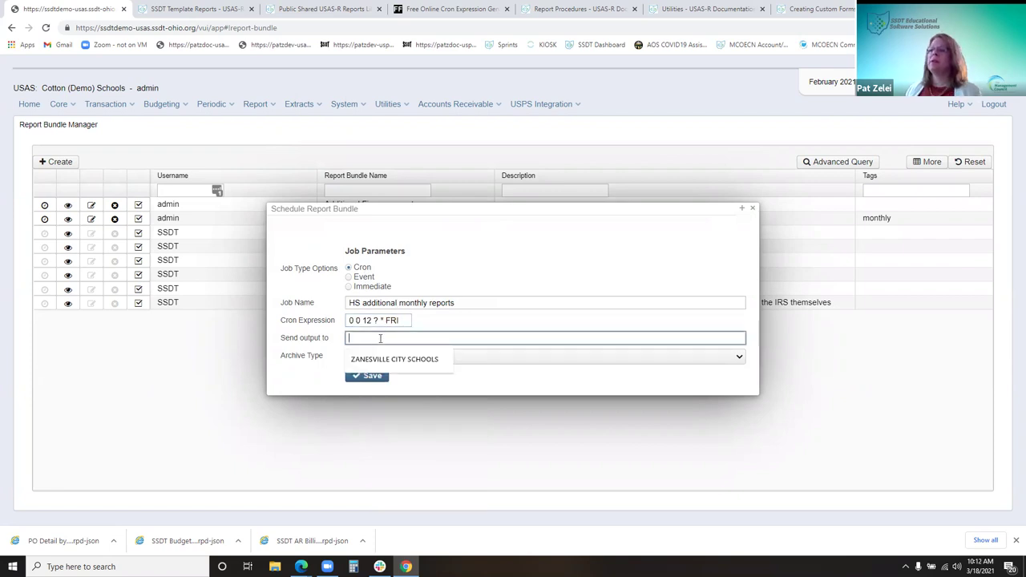
{"action": "type", "text": "zee"}
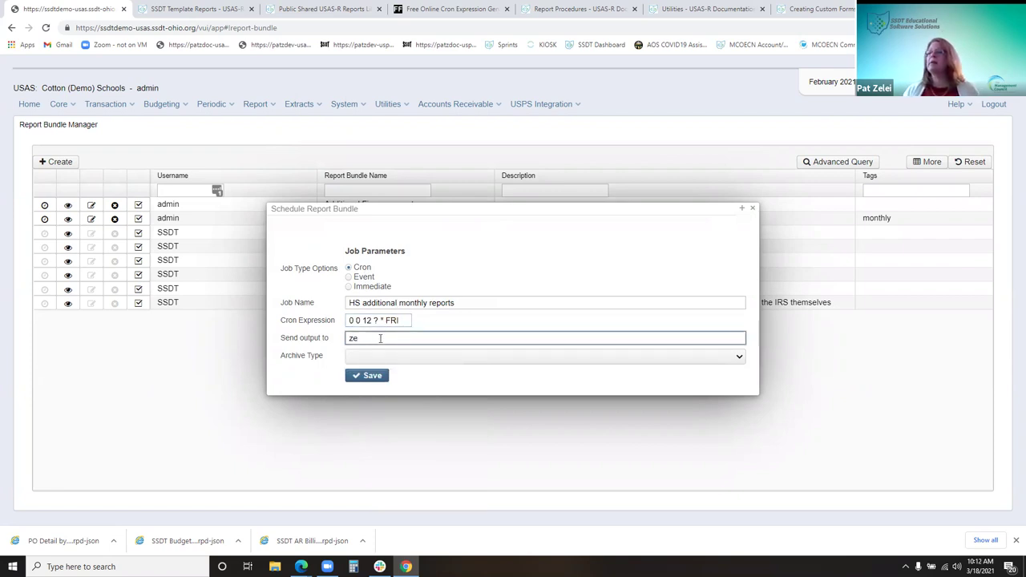
{"action": "left_click", "coordinate": [740, 357]}
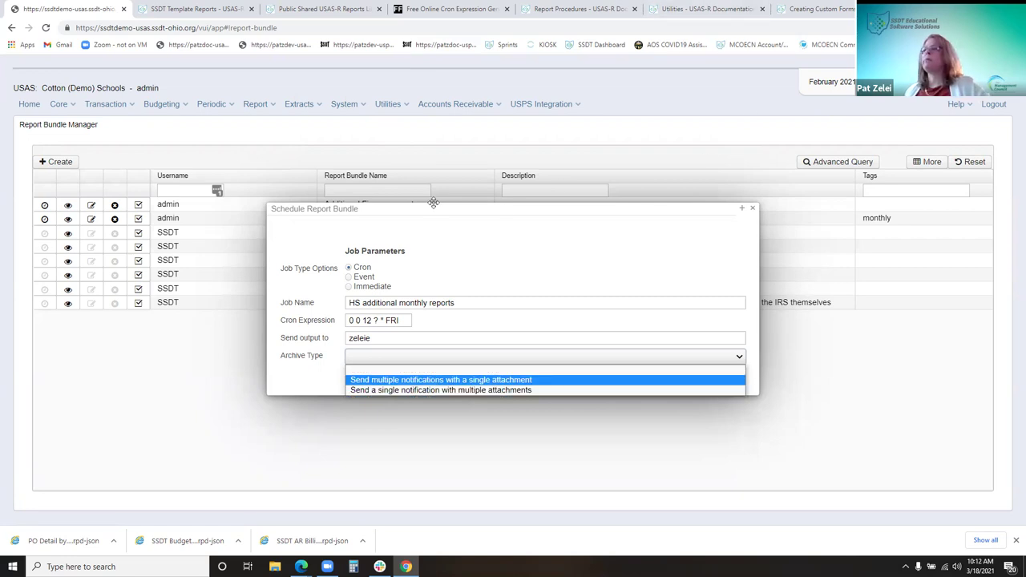
{"action": "left_click", "coordinate": [752, 209]}
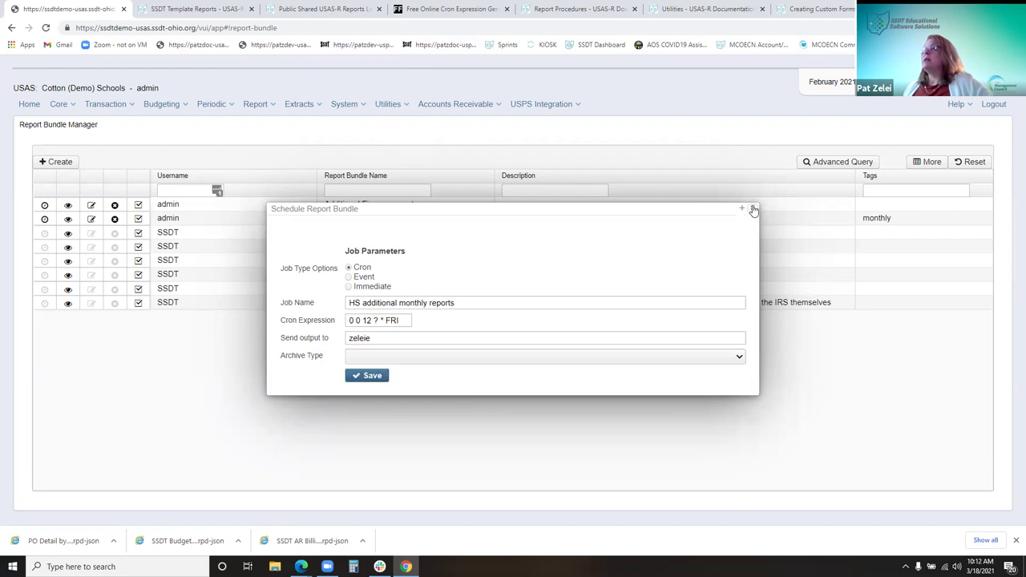
{"action": "left_click", "coordinate": [752, 209]}
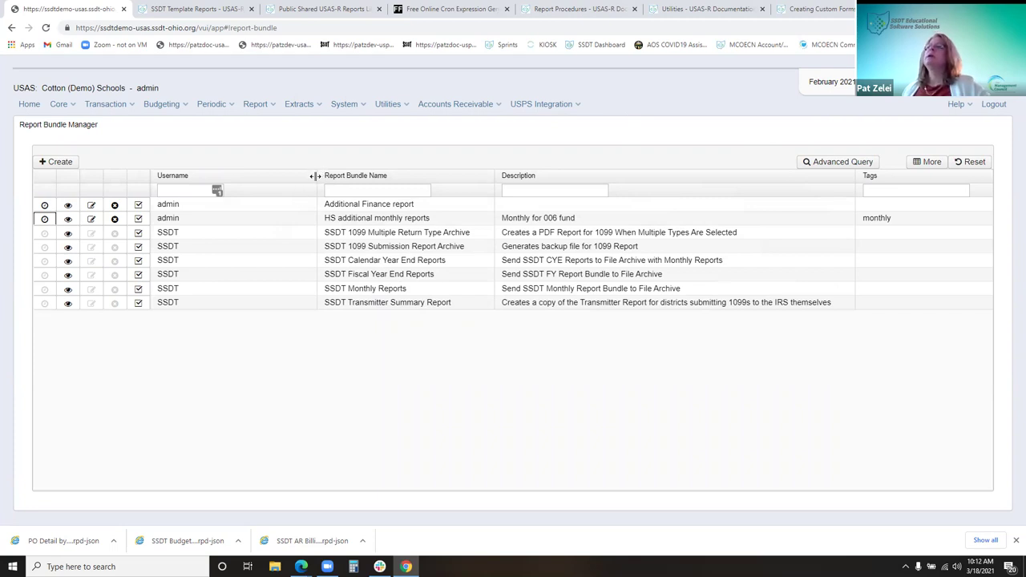
Narrow the Username column in the Report Bundle Manager list
{"action": "left_click_drag", "start_coordinate": [316, 175], "coordinate": [223, 178]}
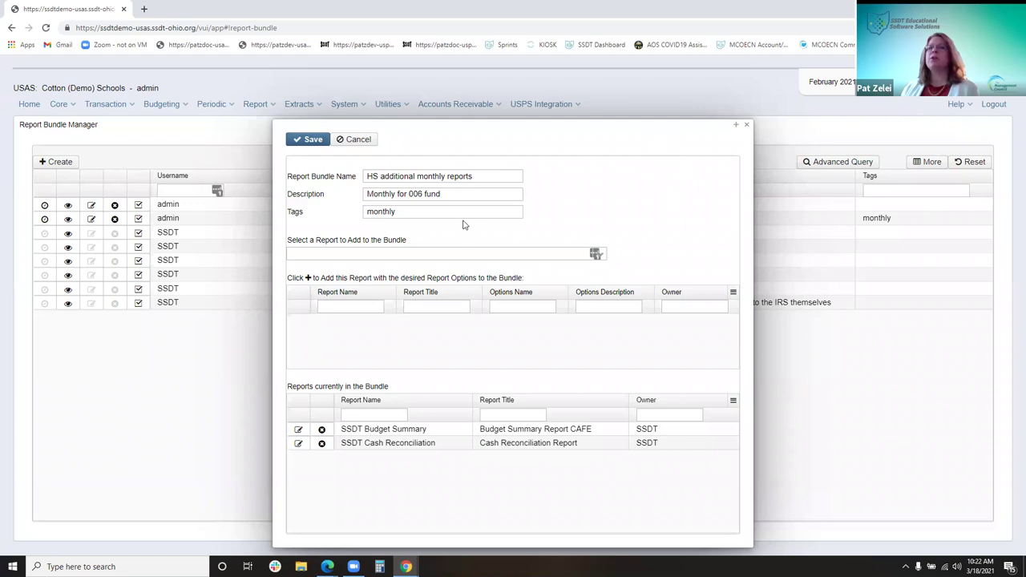
Reopen HS additional monthly reports for editing and delete its SSDT Cash Reconciliation report
{"action": "left_click", "coordinate": [746, 126]}
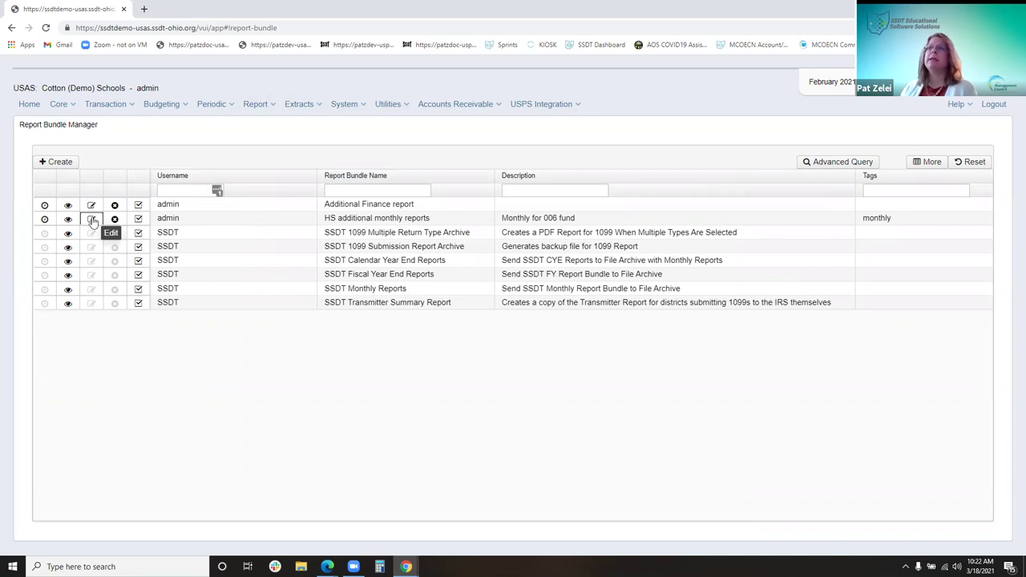
{"action": "left_click", "coordinate": [92, 219]}
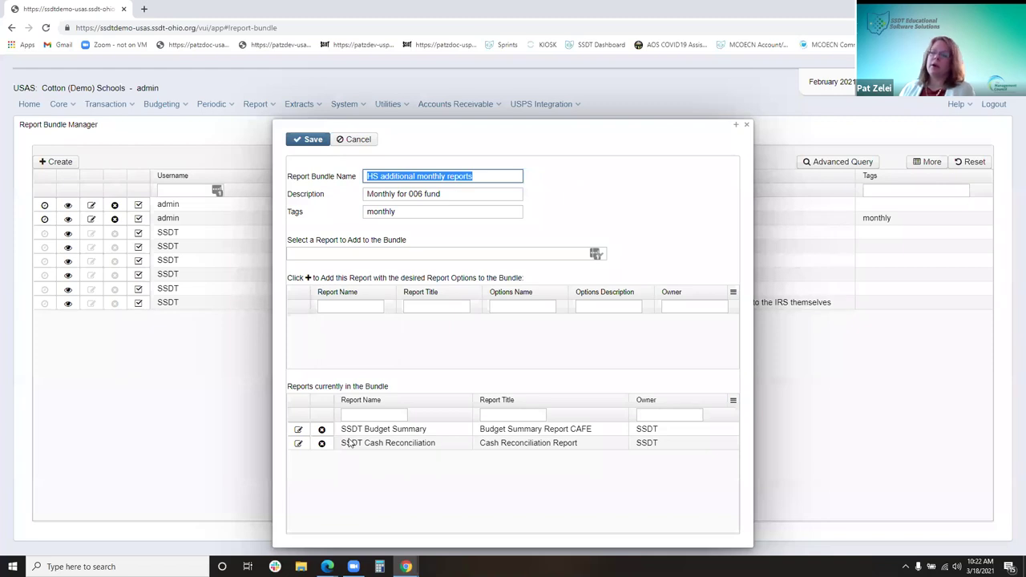
{"action": "left_click", "coordinate": [321, 444]}
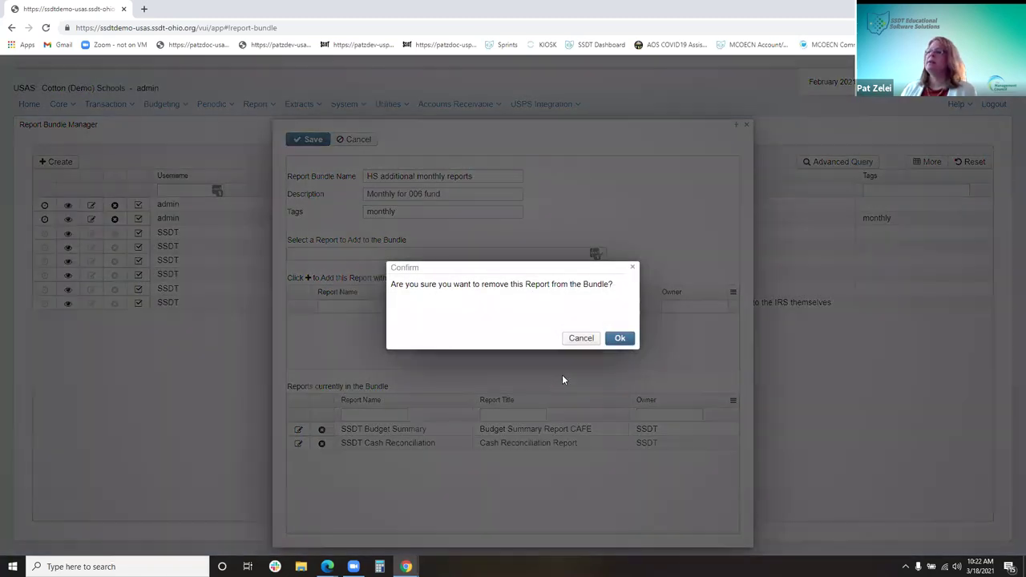
Confirm removing SSDT Cash Reconciliation and clear Budget Summary's Total As of Period date 01/15/21
{"action": "left_click", "coordinate": [619, 339]}
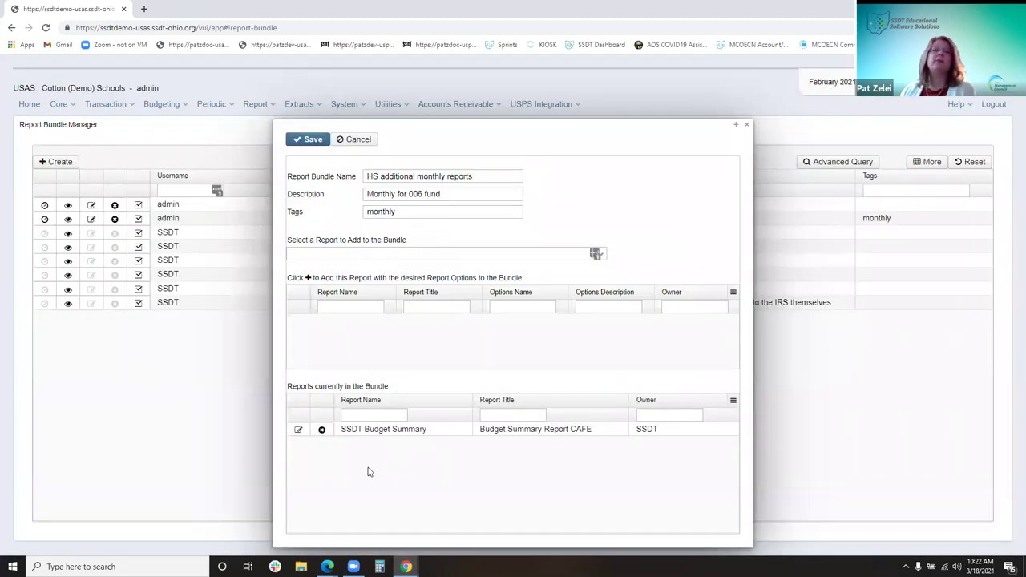
{"action": "left_click", "coordinate": [298, 432]}
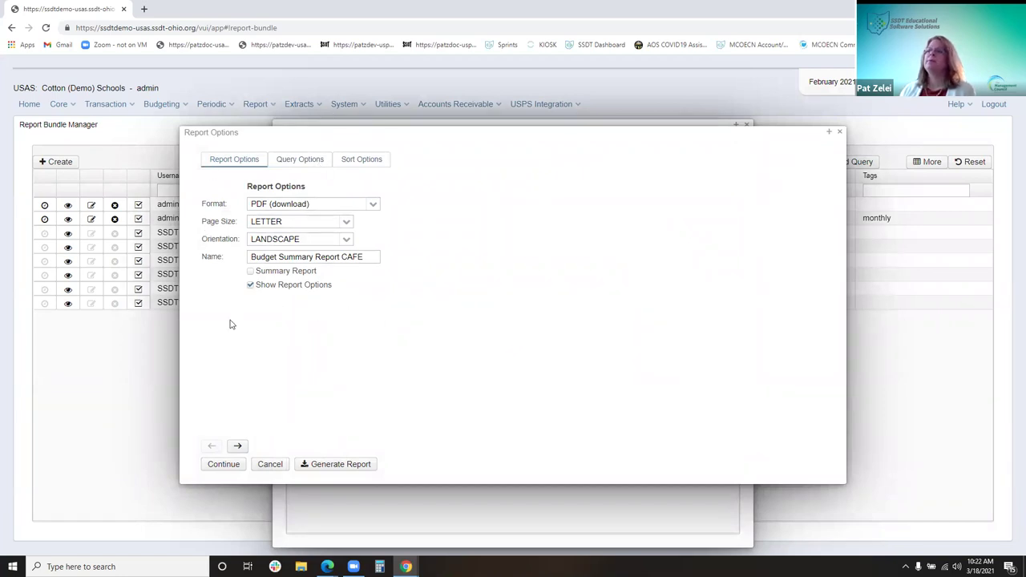
{"action": "left_click", "coordinate": [237, 447]}
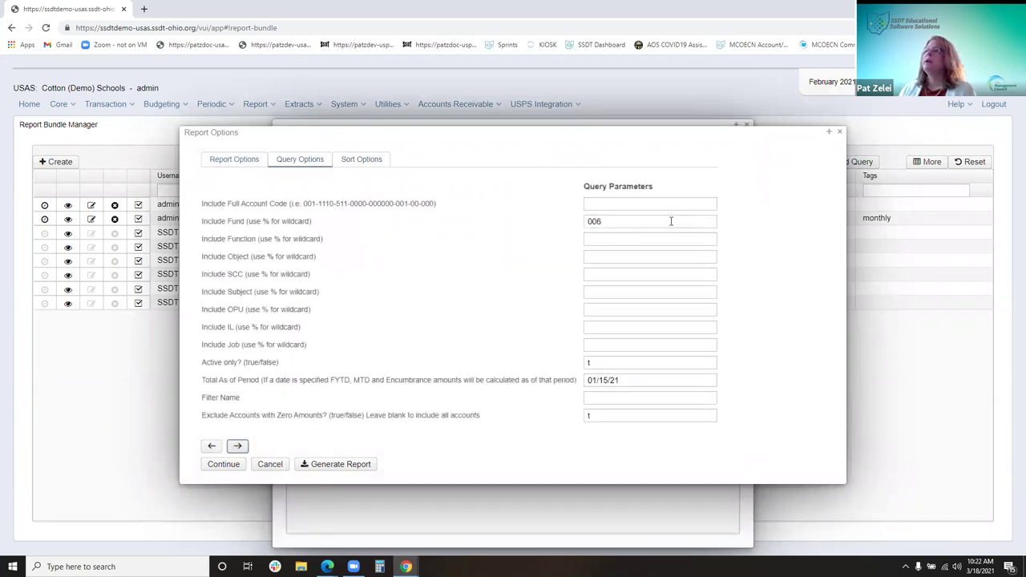
{"action": "triple_click", "coordinate": [643, 382]}
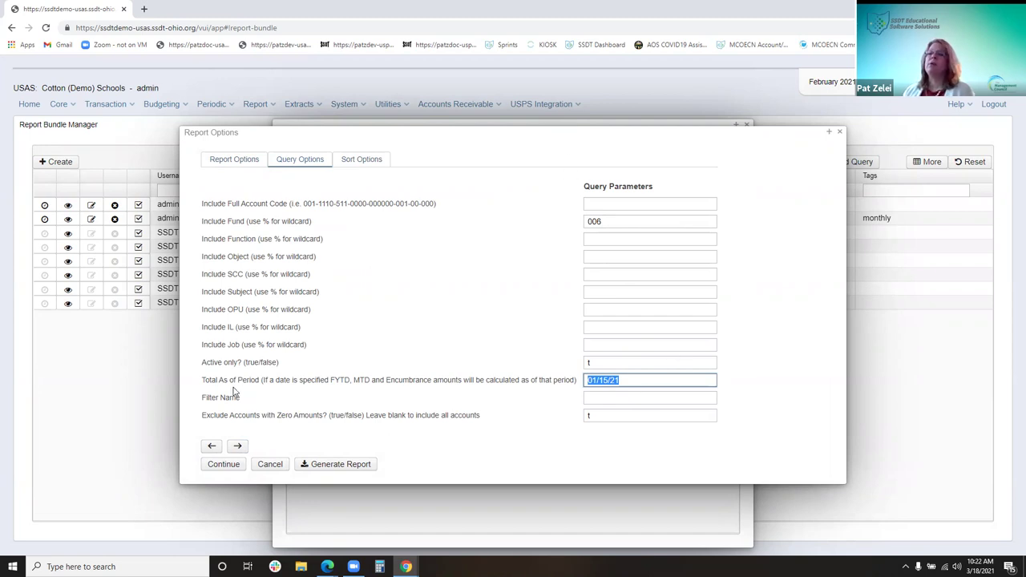
{"action": "key", "text": "BackSpace"}
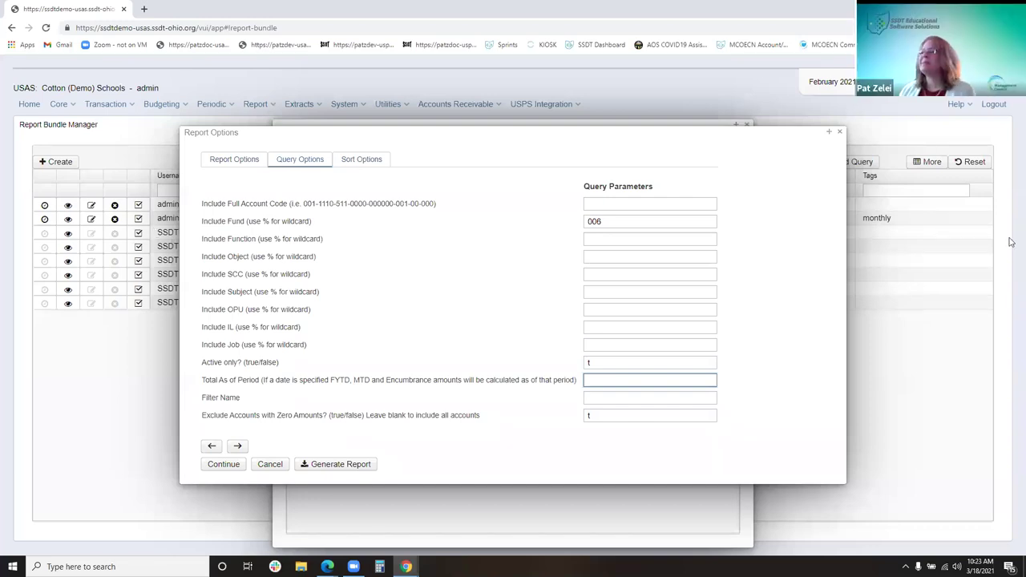
{"action": "left_click", "coordinate": [840, 134]}
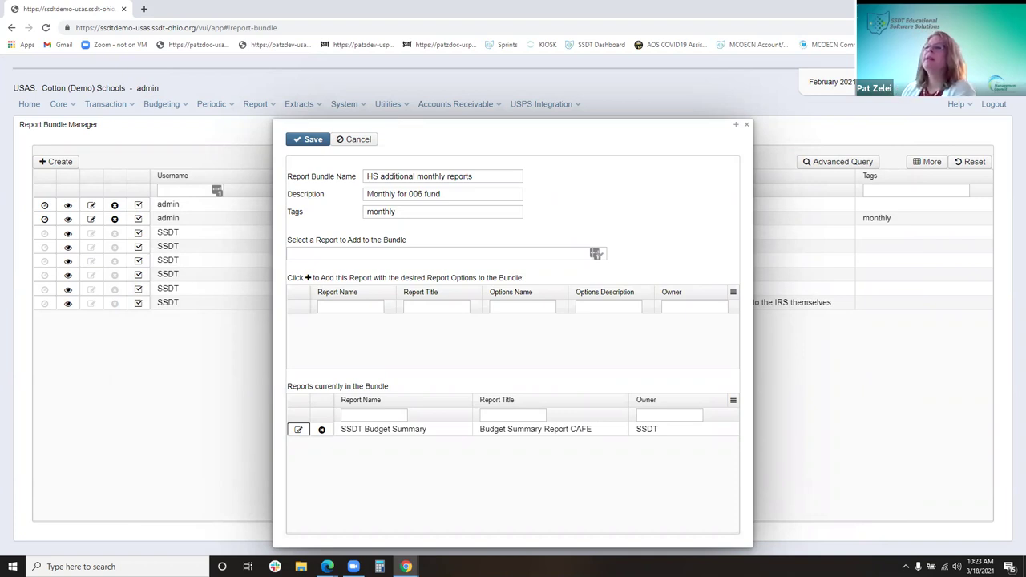
Close and reopen the HS additional monthly reports bundle, then delete SSDT Cash Reconciliation again
{"action": "left_click", "coordinate": [746, 126]}
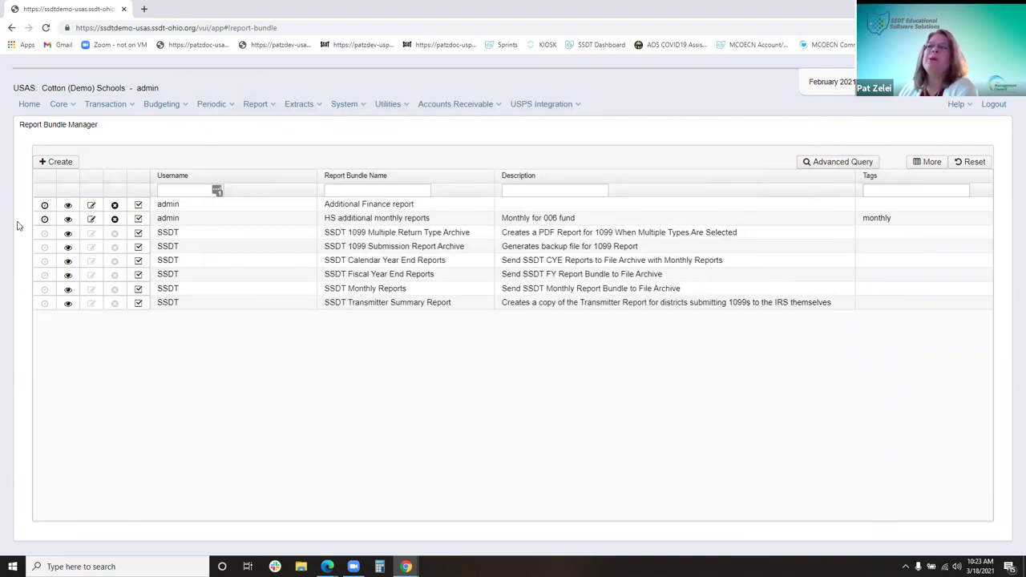
{"action": "left_click", "coordinate": [92, 220]}
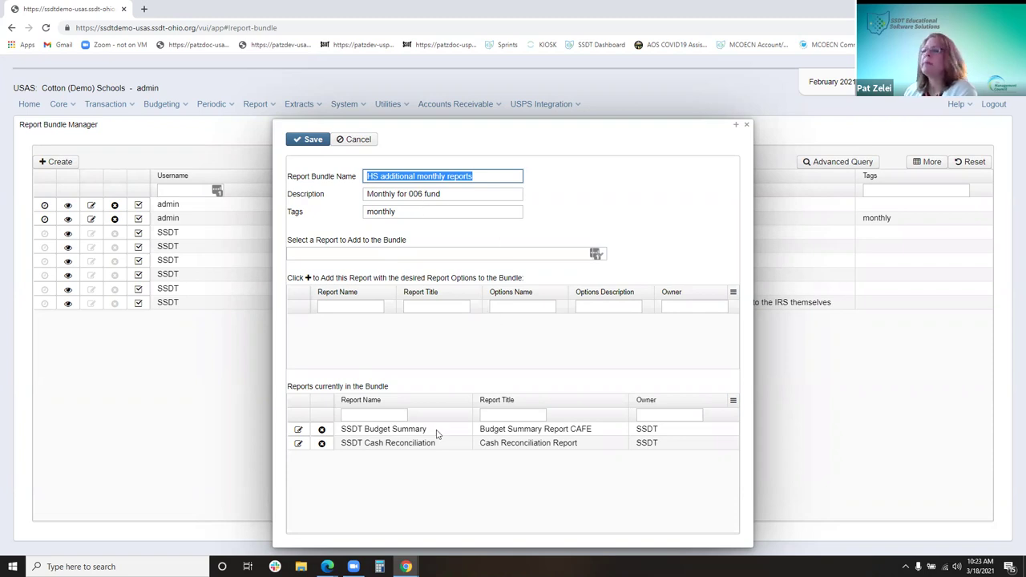
{"action": "left_click", "coordinate": [322, 445]}
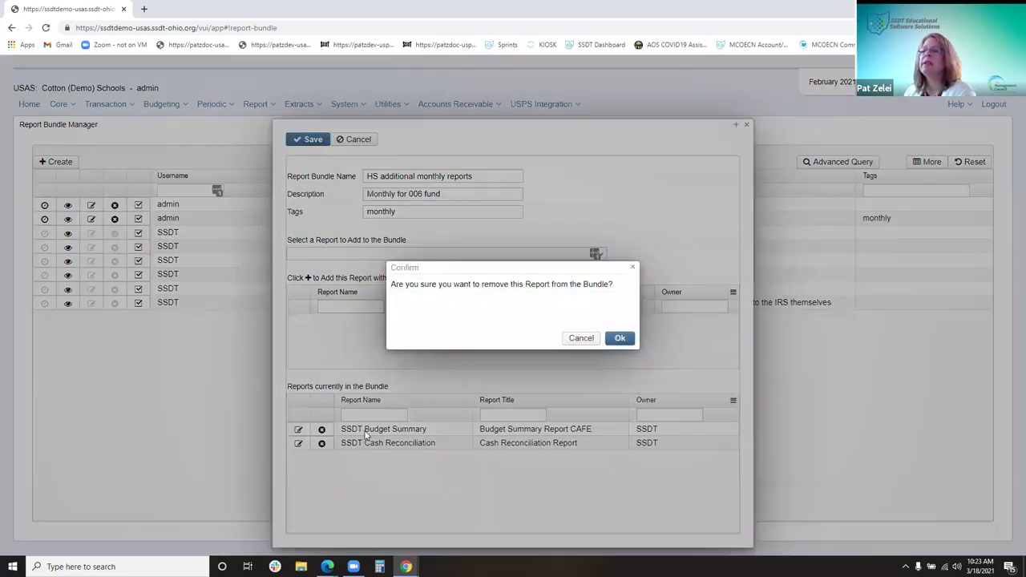
Confirm removing SSDT Cash Reconciliation and delete Budget Summary's Total As of Period date
{"action": "left_click", "coordinate": [619, 339]}
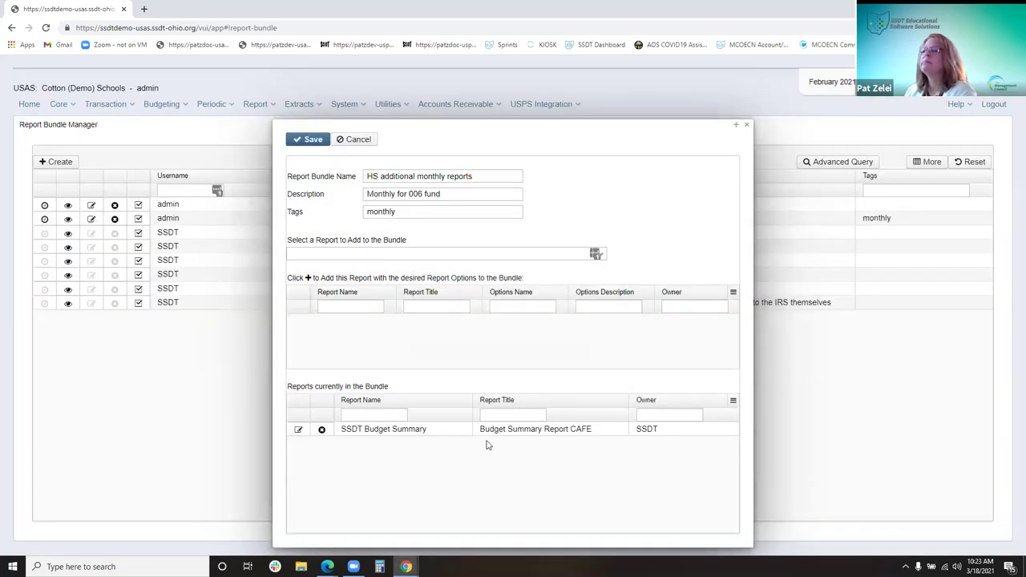
{"action": "left_click", "coordinate": [297, 432]}
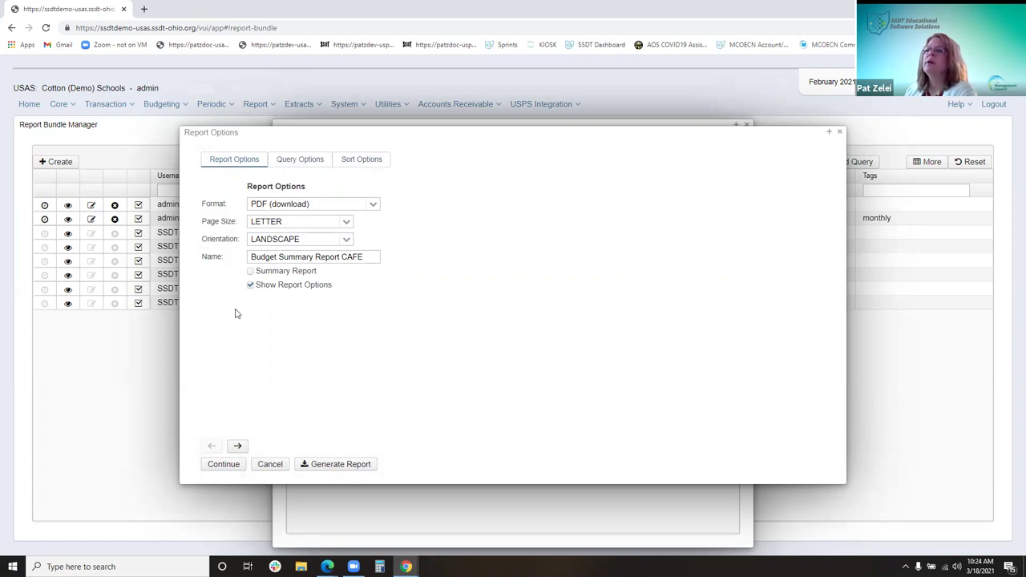
{"action": "left_click", "coordinate": [238, 445]}
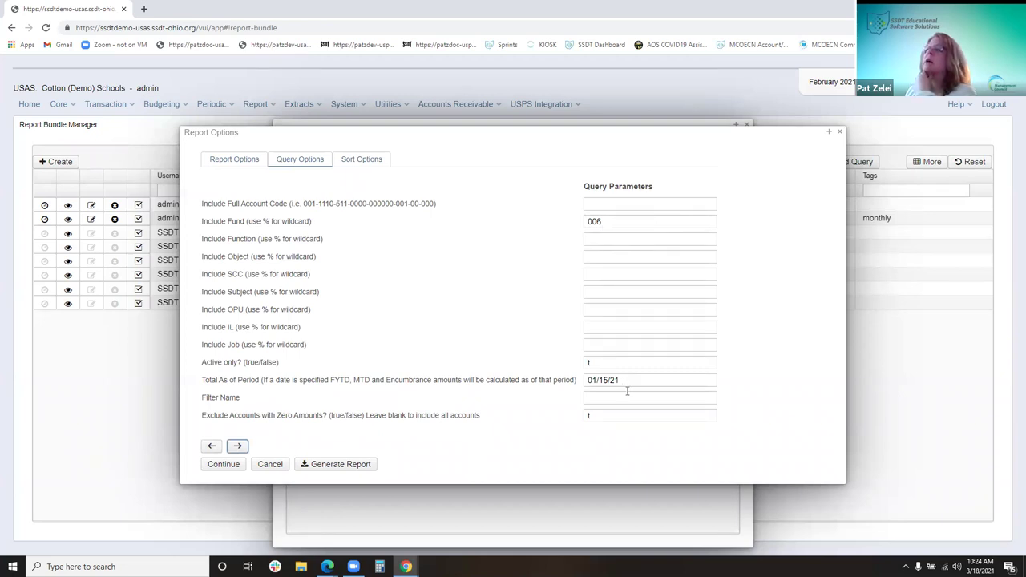
{"action": "left_click_drag", "start_coordinate": [641, 382], "coordinate": [572, 385]}
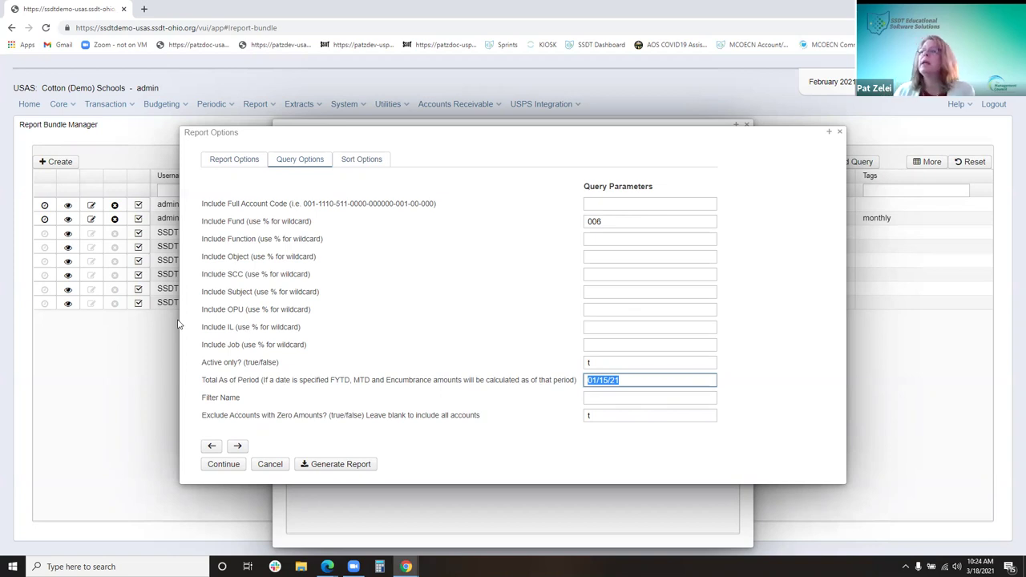
{"action": "key", "text": "BackSpace"}
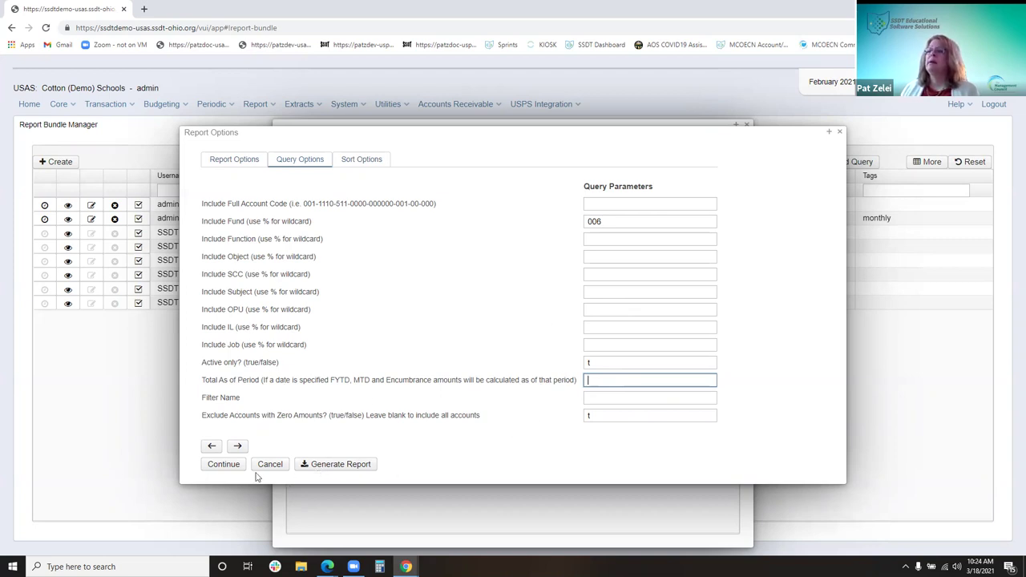
Keep the cleared date, generate the report as PDF, review Sort Options, and return to the bundle
{"action": "left_click", "coordinate": [327, 466]}
{"action": "left_click", "coordinate": [372, 461]}
{"action": "left_click", "coordinate": [387, 162]}
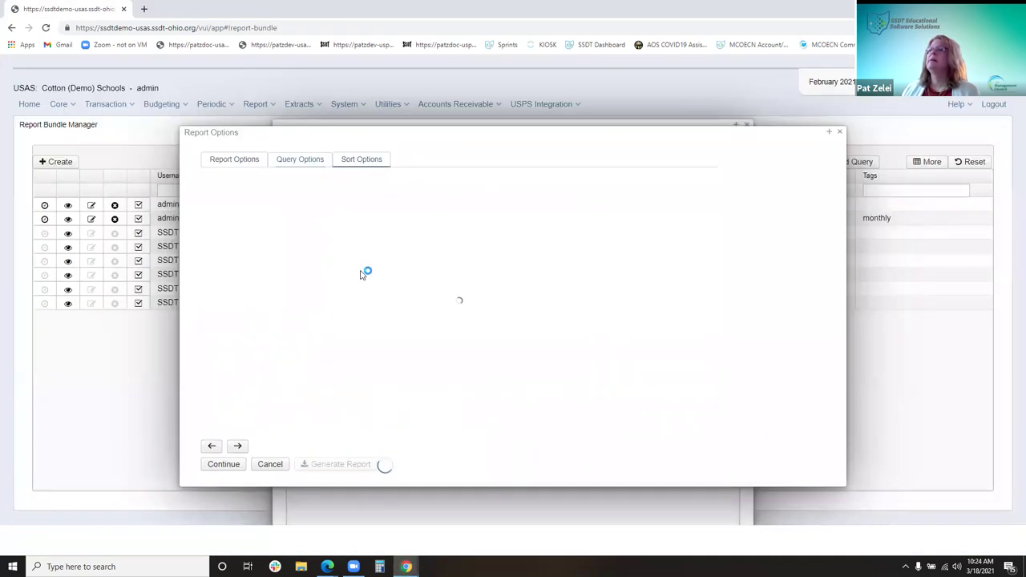
{"action": "left_click", "coordinate": [839, 132]}
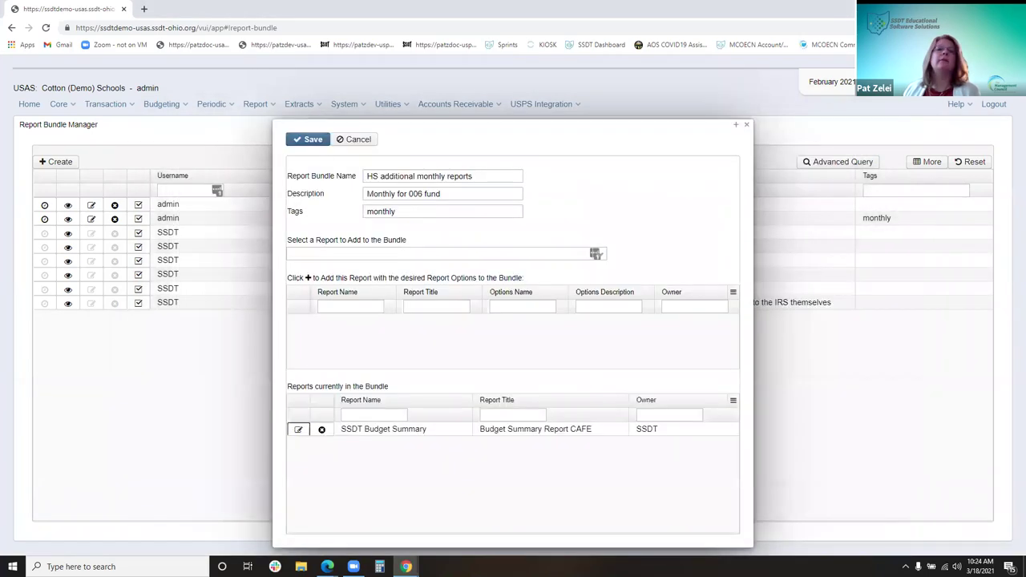
Save the HS additional monthly reports bundle and close its Report Bundle dialog
{"action": "left_click", "coordinate": [307, 140]}
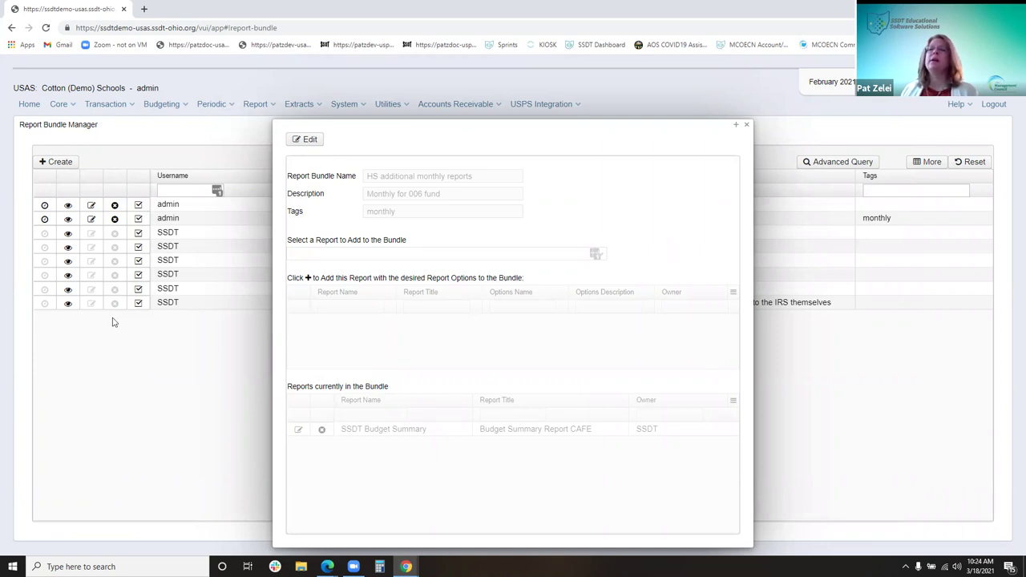
{"action": "left_click", "coordinate": [747, 126]}
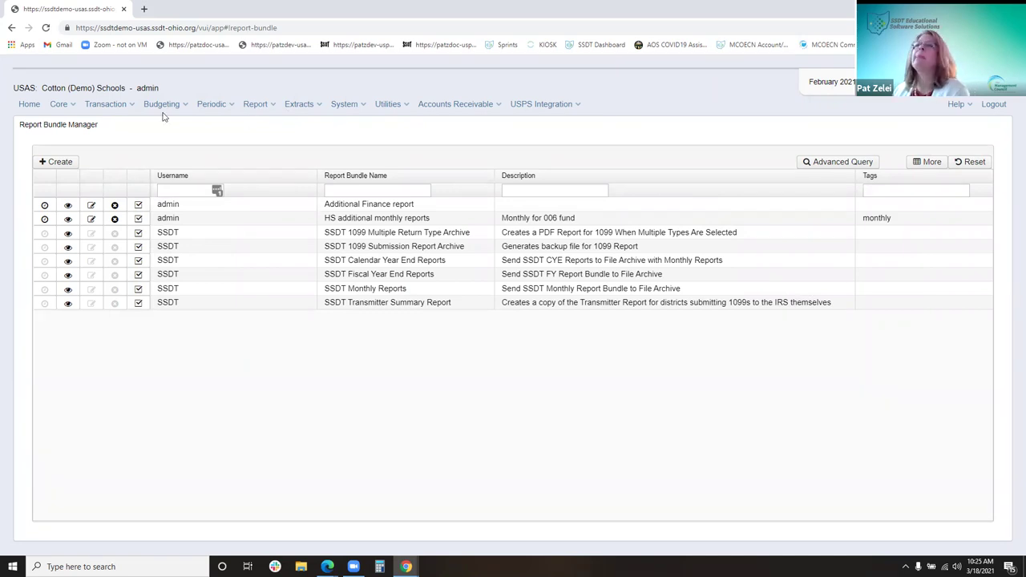
{"action": "left_click", "coordinate": [401, 107]}
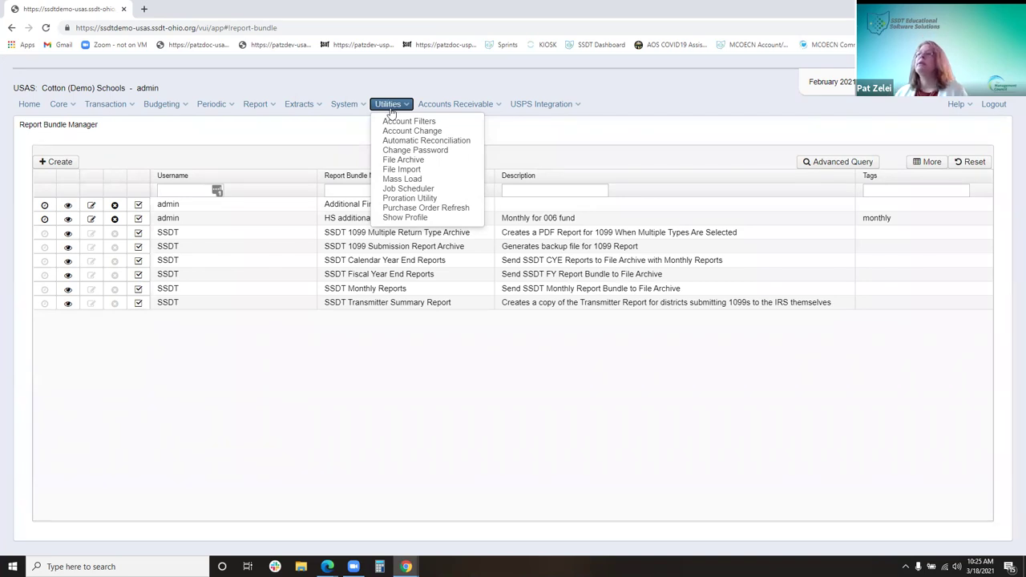
Go to Utilities > Account Filters and create a new account filter
{"action": "left_click", "coordinate": [394, 122]}
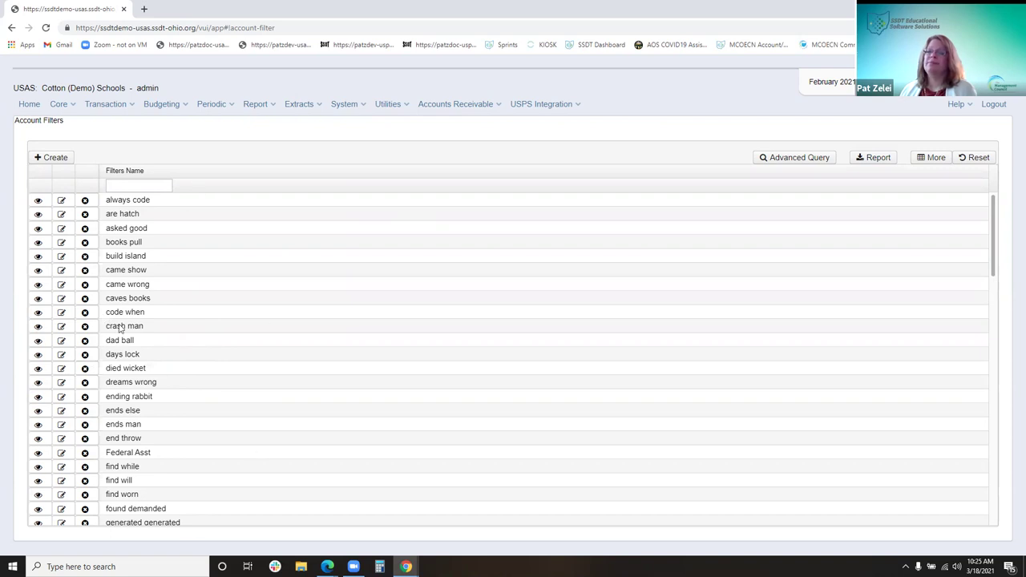
{"action": "left_click", "coordinate": [37, 158]}
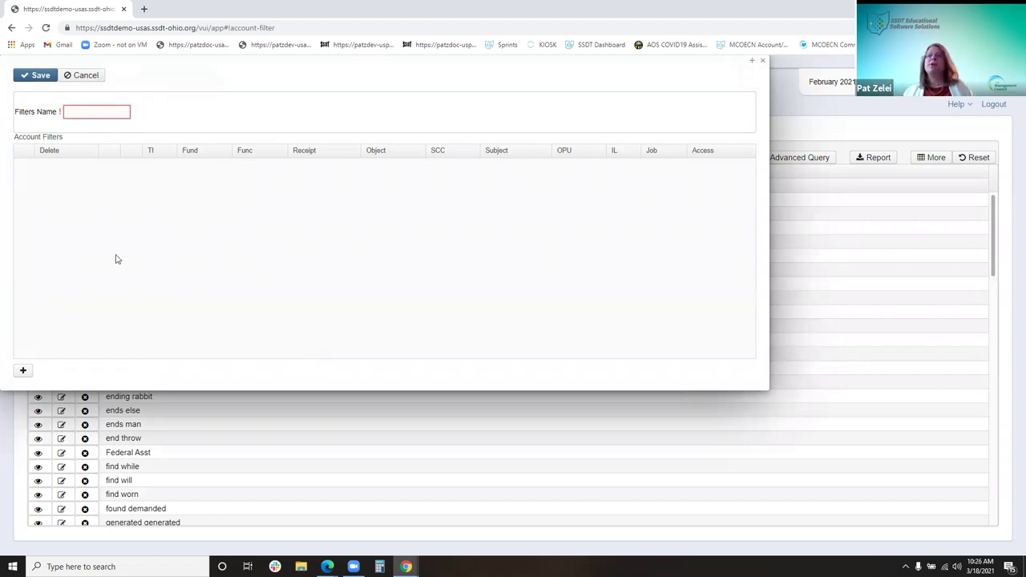
Restart the new filter, name it 'HS Secreattary', and add its first filter row
{"action": "left_click", "coordinate": [761, 62]}
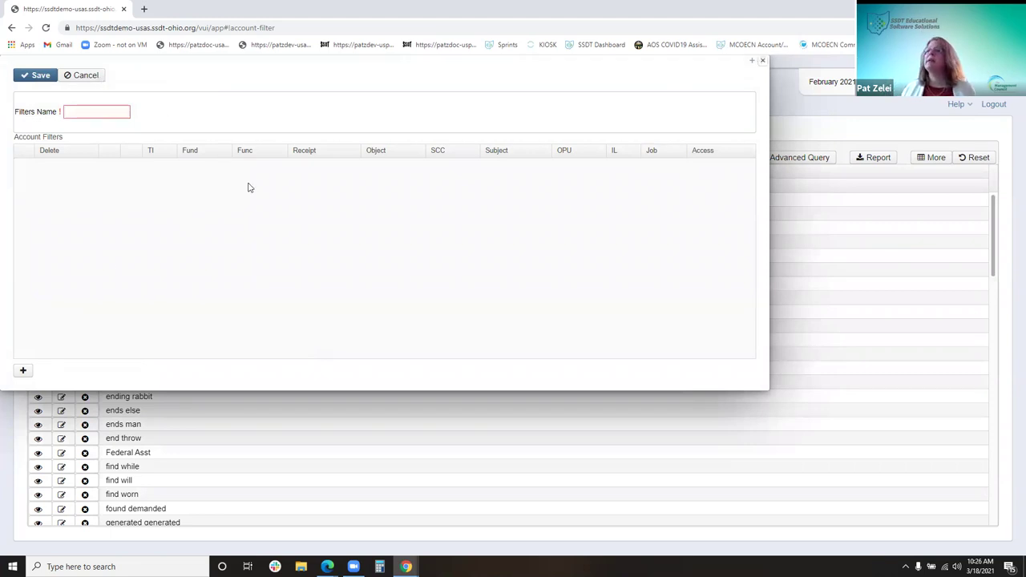
{"action": "left_click", "coordinate": [53, 158]}
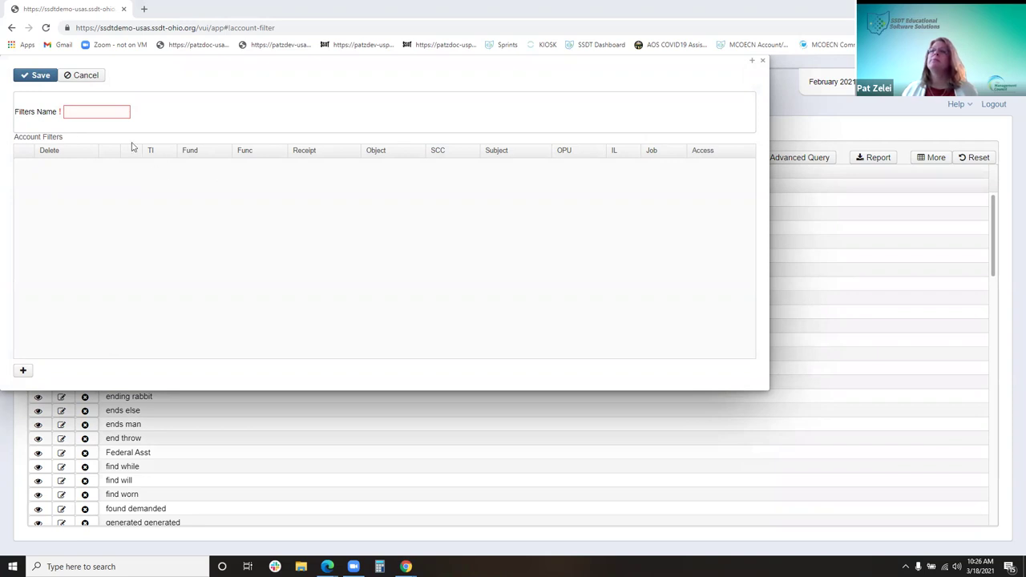
{"action": "left_click", "coordinate": [107, 117]}
{"action": "type", "text": "HS S"}
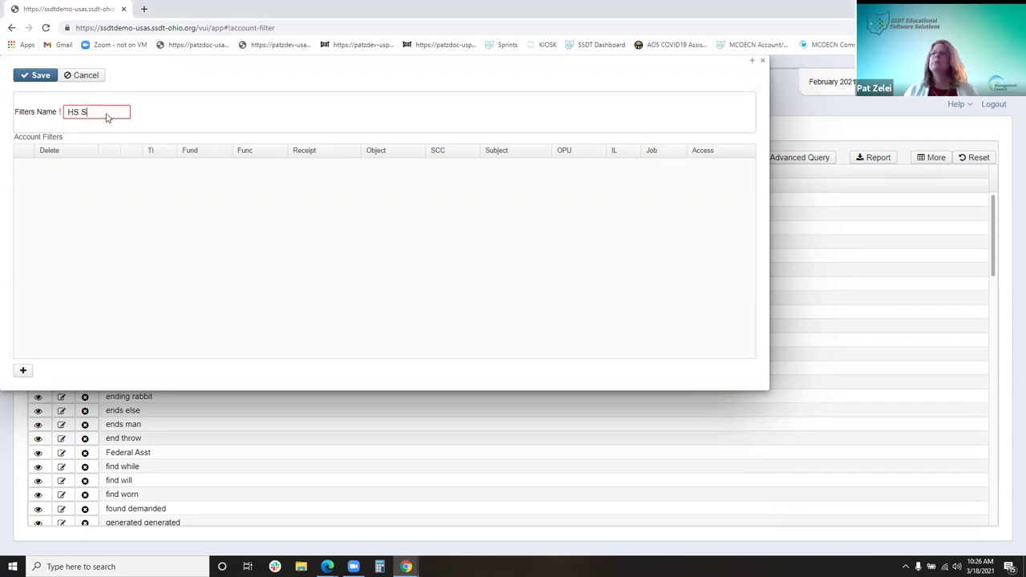
{"action": "type", "text": "ecreat"}
{"action": "type", "text": "tary"}
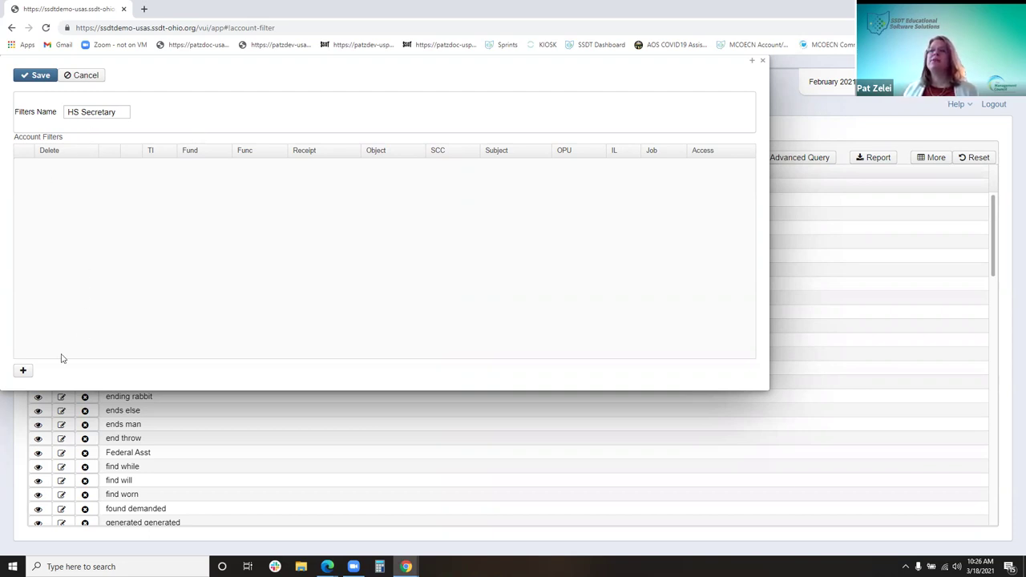
{"action": "left_click", "coordinate": [24, 372]}
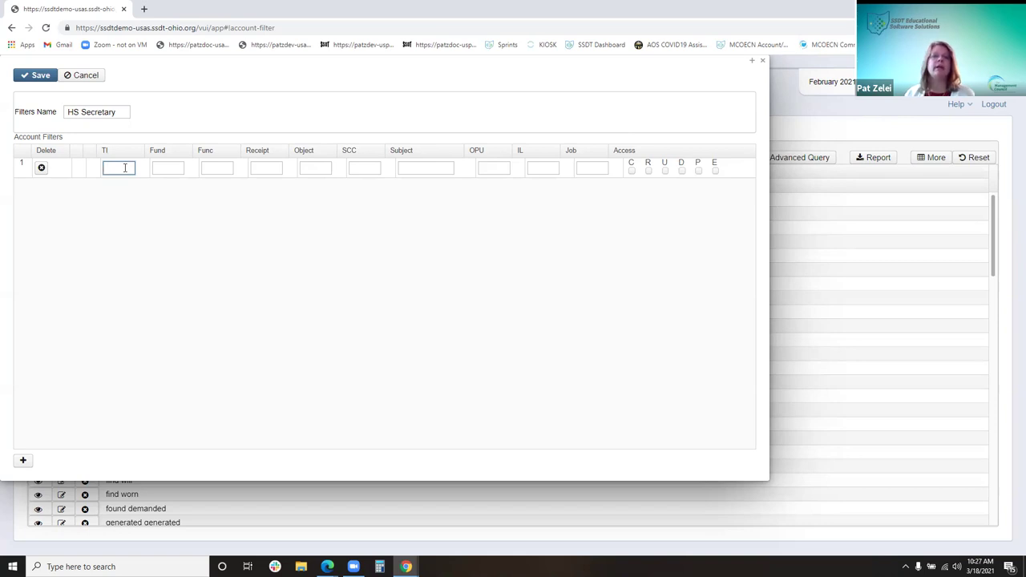
Enter two filter rows: TI 02 with object 1%%, and TI 02 with object 2%%
{"action": "type", "text": "02"}
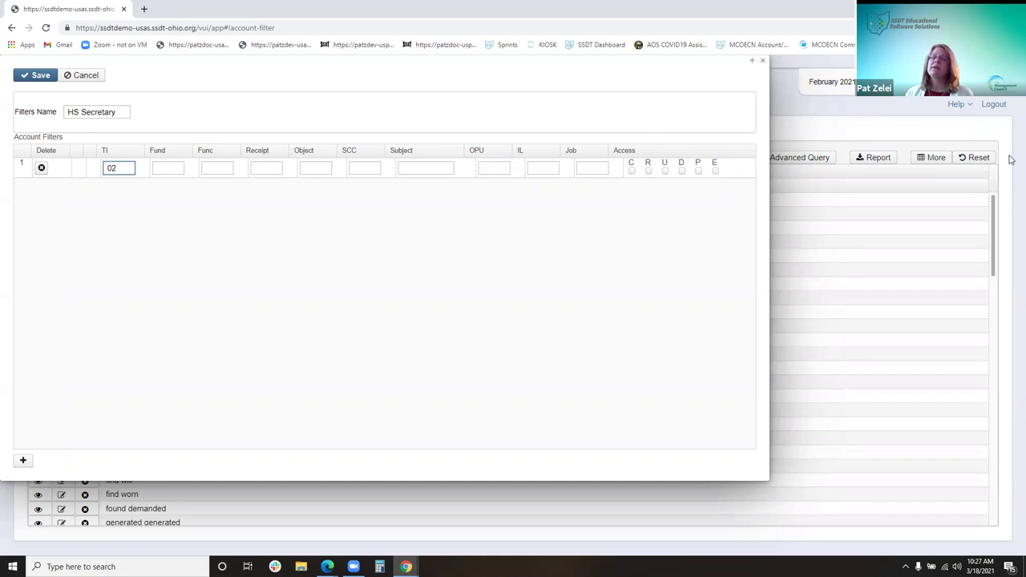
{"action": "key", "text": "Tab"}
{"action": "key", "text": "Tab"}
{"action": "key", "text": "Tab"}
{"action": "key", "text": "Tab"}
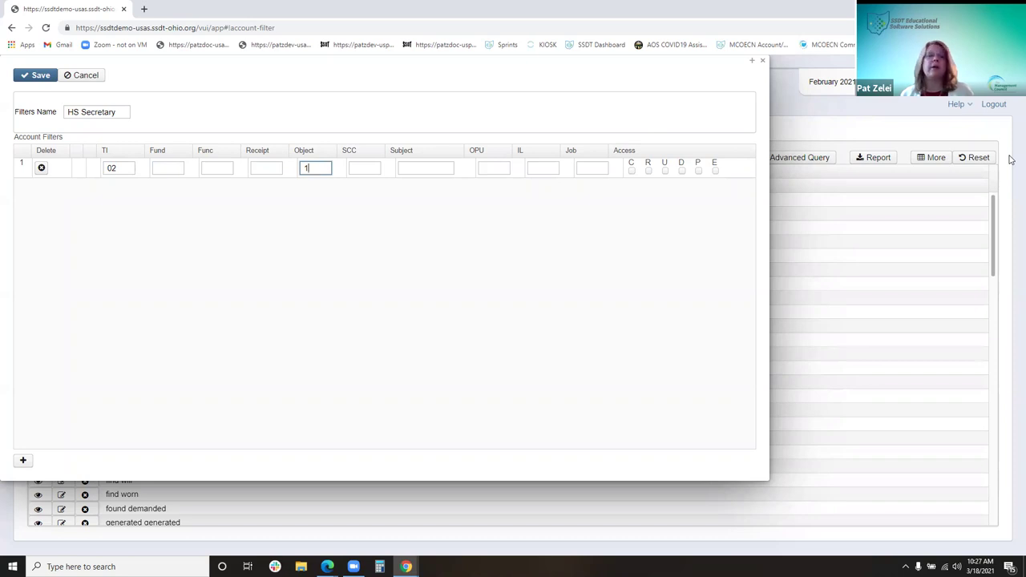
{"action": "type", "text": "1%%"}
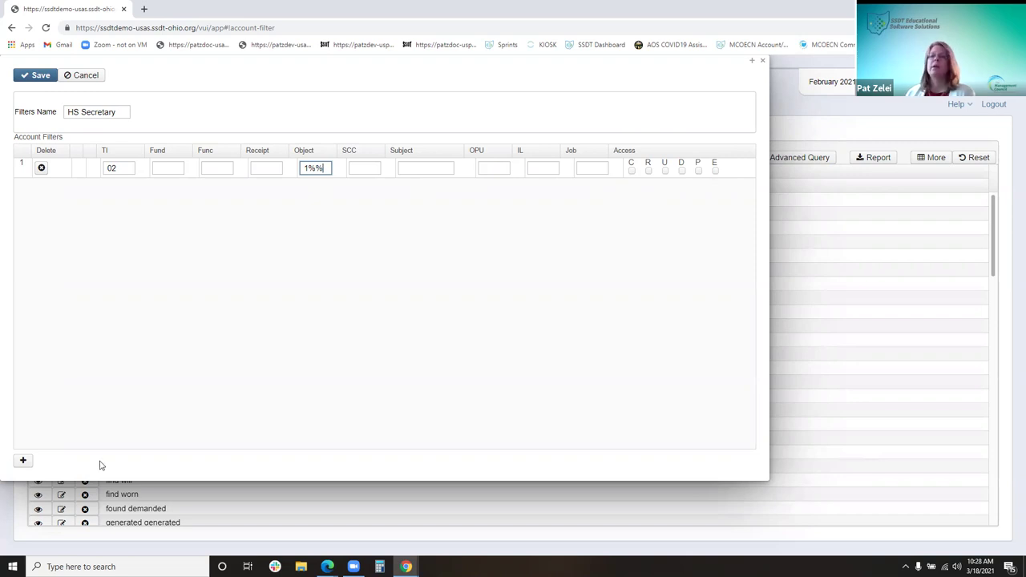
{"action": "left_click", "coordinate": [23, 461]}
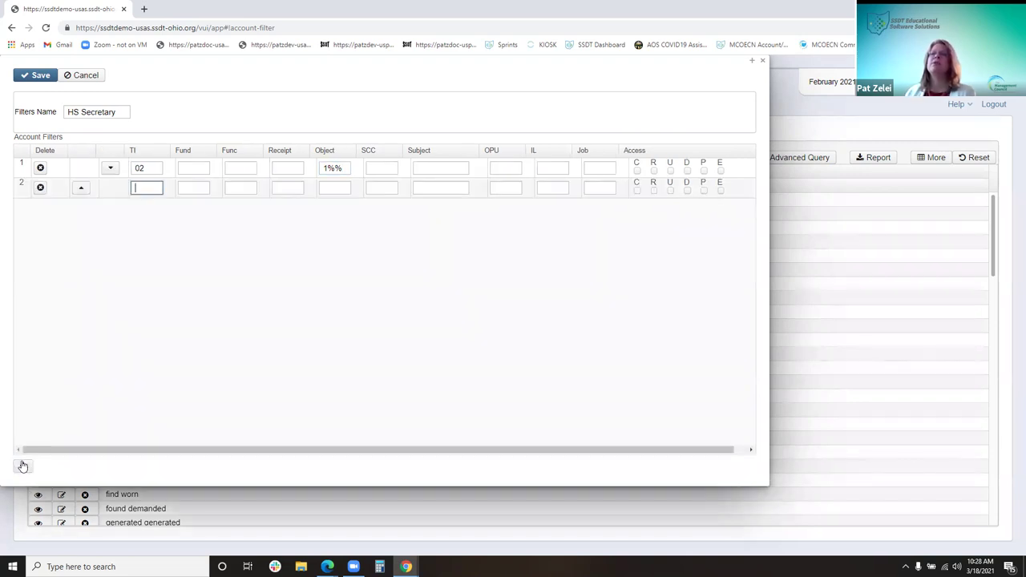
{"action": "type", "text": "02"}
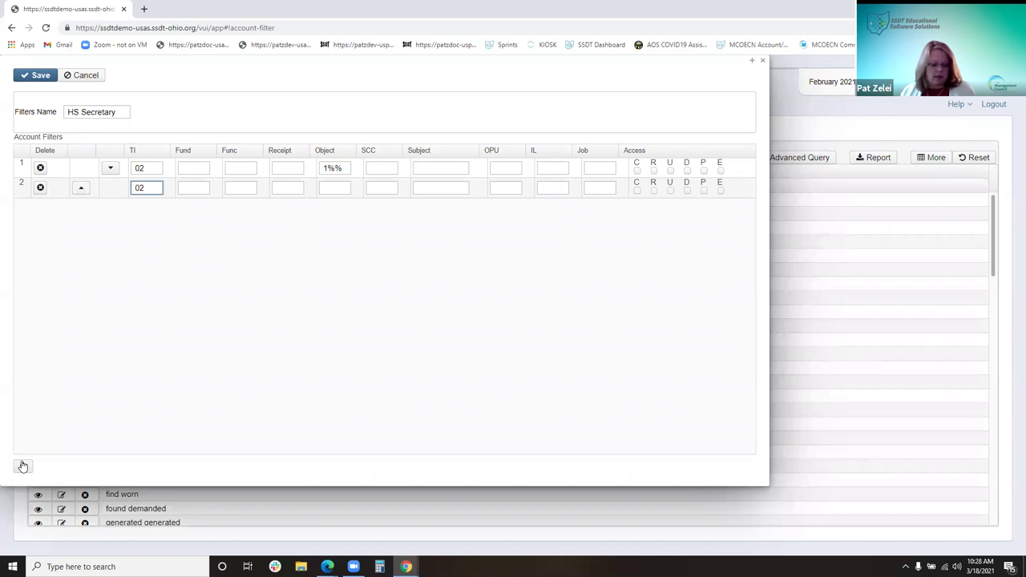
{"action": "key", "text": "Tab"}
{"action": "key", "text": "Tab"}
{"action": "key", "text": "Tab"}
{"action": "key", "text": "Tab"}
{"action": "type", "text": "2%%"}
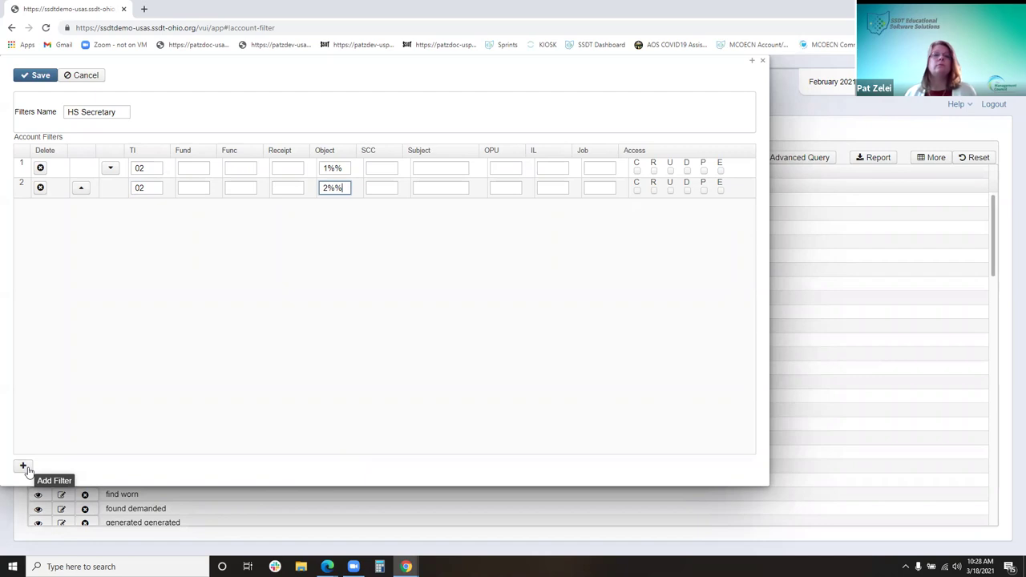
Add a third row with OPU 001, granting read and pre-encumbrance access
{"action": "left_click", "coordinate": [24, 468]}
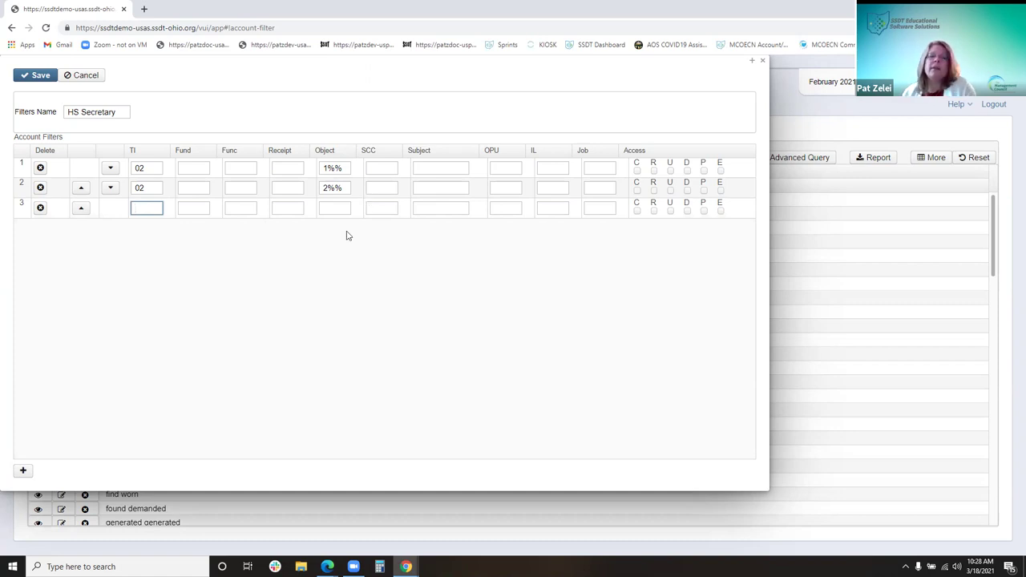
{"action": "left_click", "coordinate": [514, 208]}
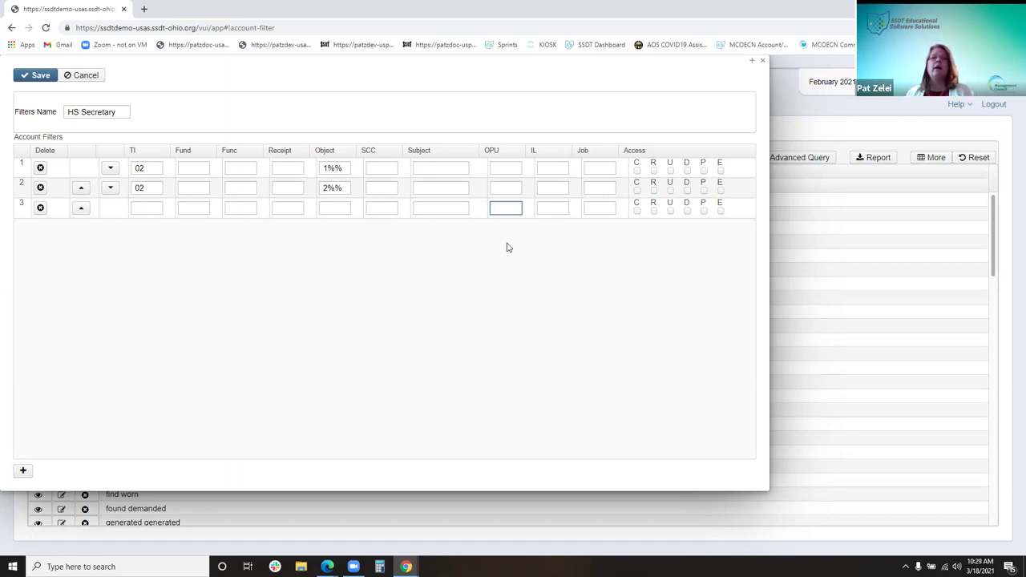
{"action": "type", "text": "001"}
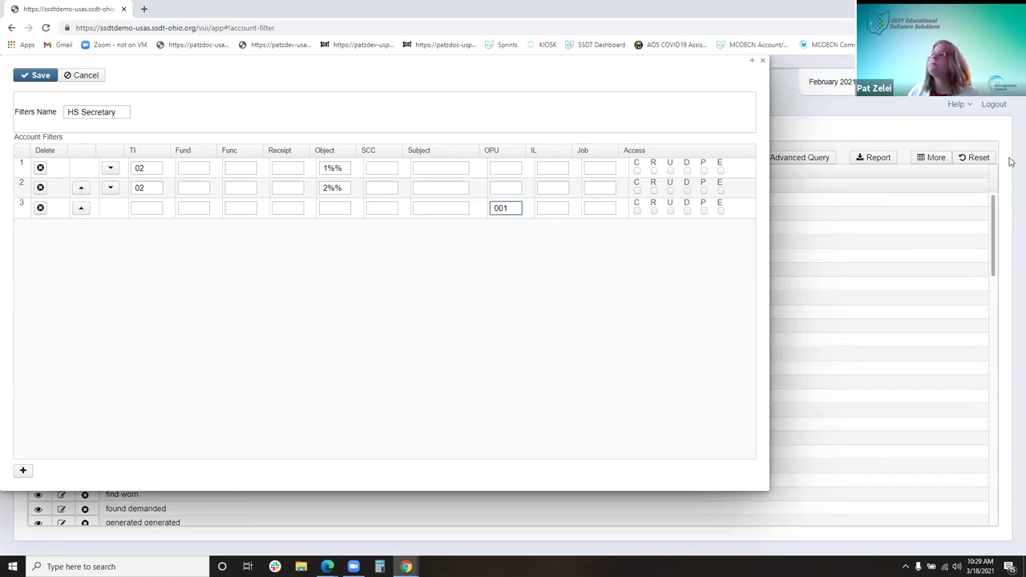
{"action": "left_click", "coordinate": [653, 211]}
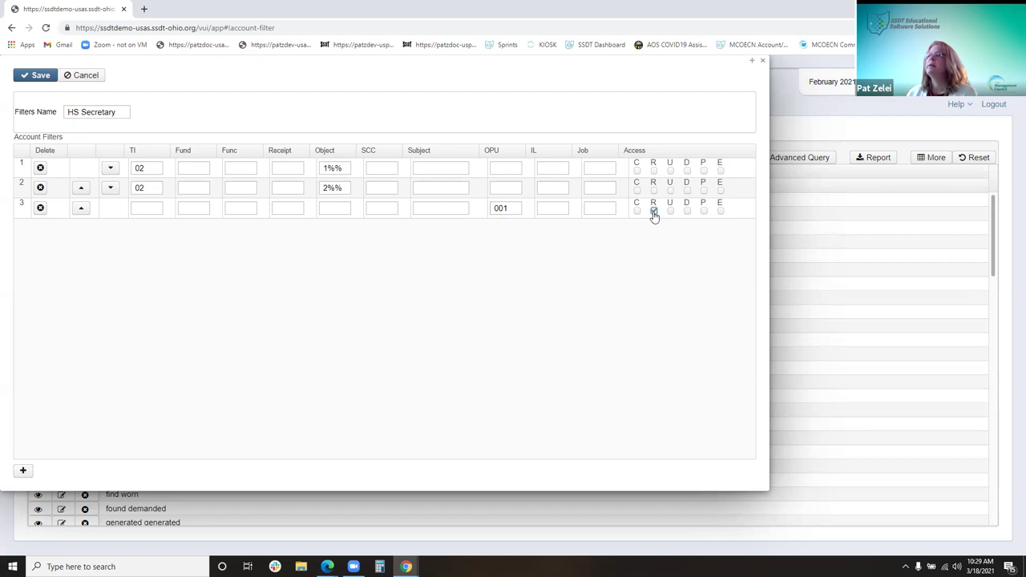
{"action": "left_click", "coordinate": [704, 212]}
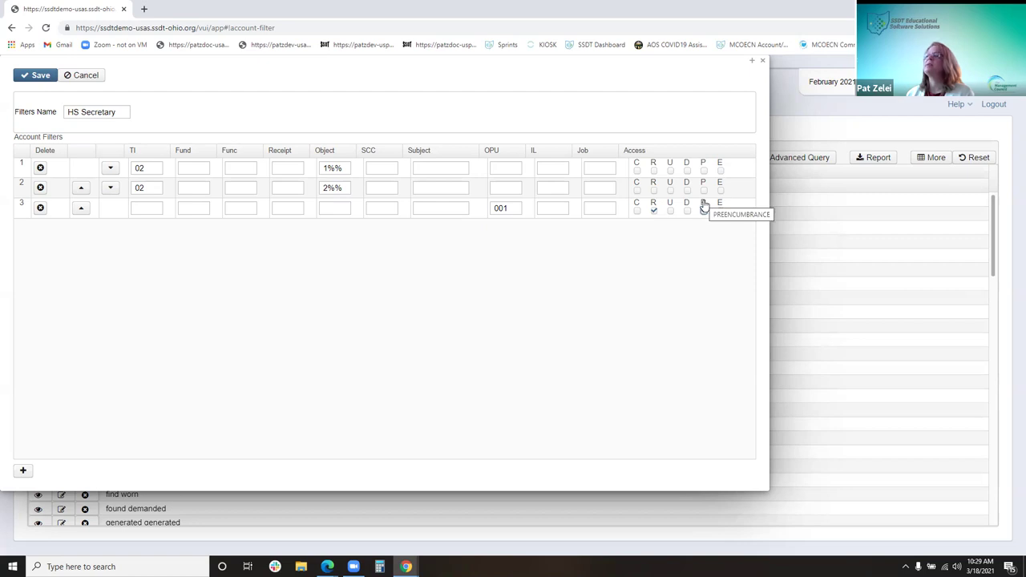
{"action": "left_click", "coordinate": [704, 208]}
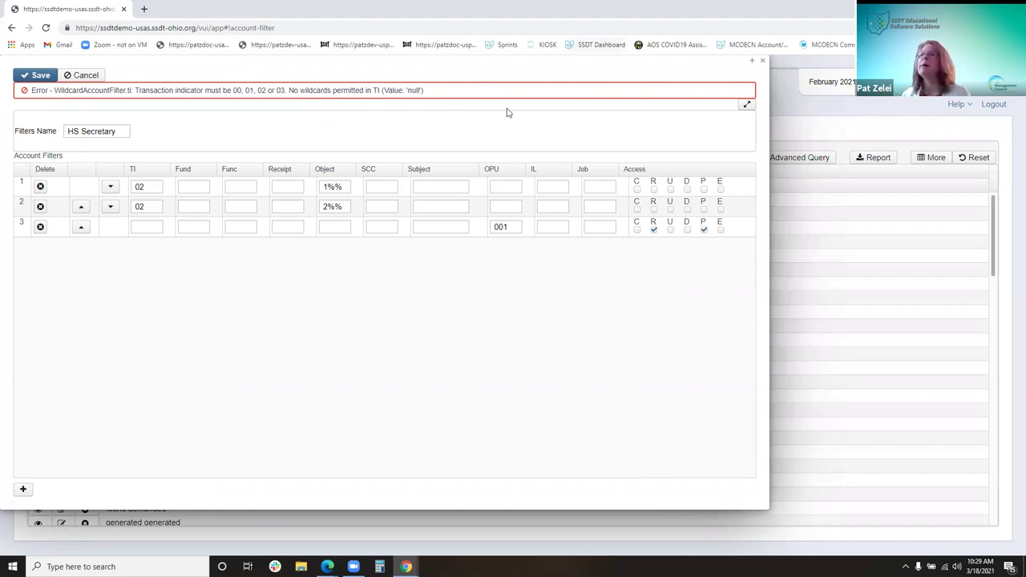
After reviewing the save error, add TI 02 to the OPU 001 row, then save and close HS Secretary
{"action": "left_click", "coordinate": [745, 107]}
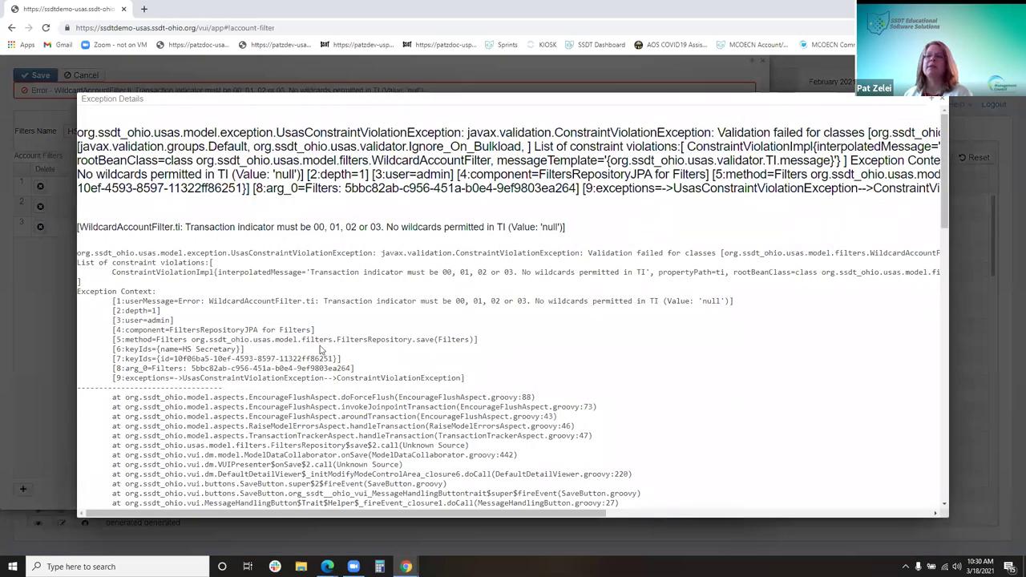
{"action": "left_click", "coordinate": [942, 100]}
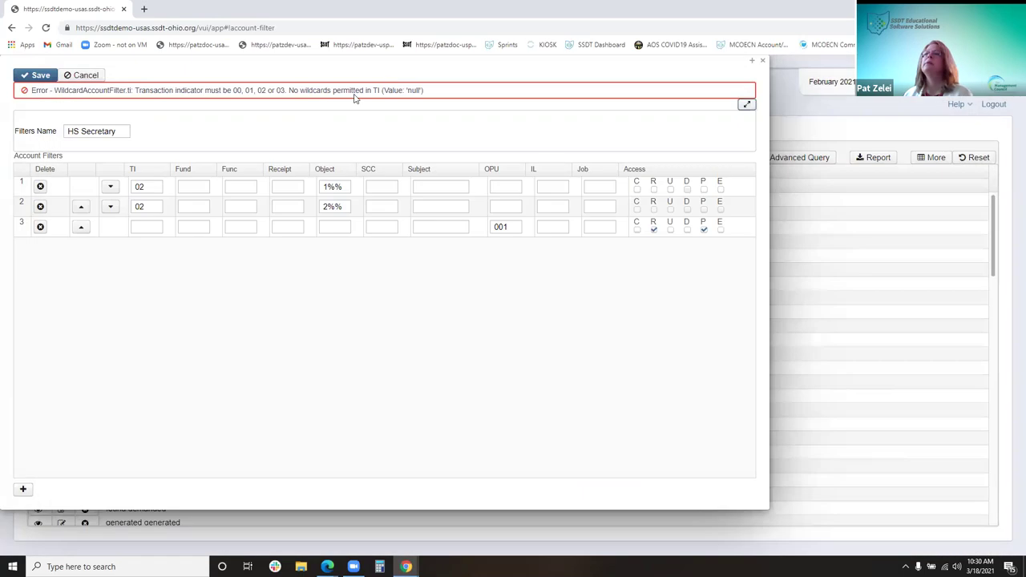
{"action": "left_click", "coordinate": [146, 227]}
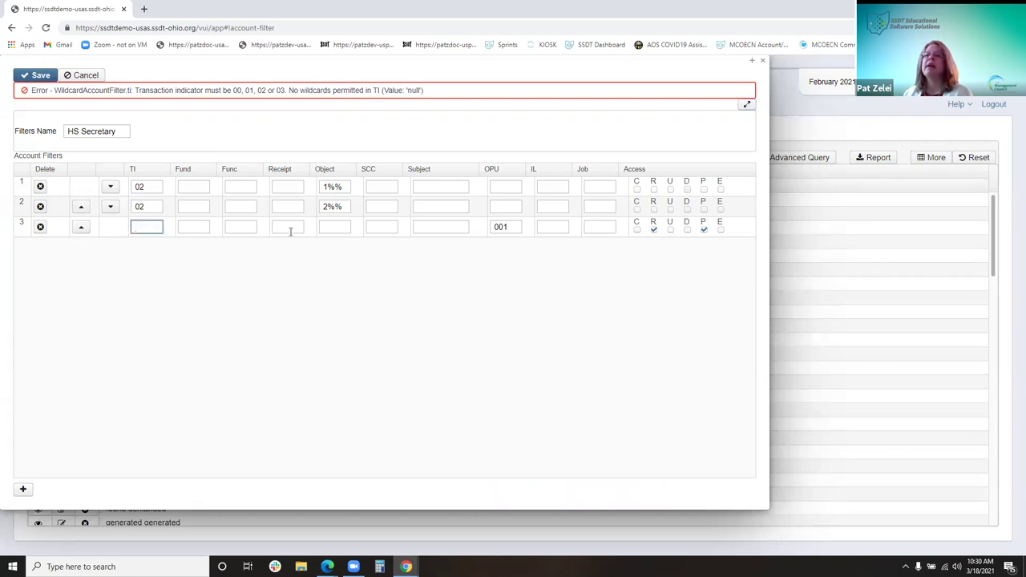
{"action": "type", "text": "02"}
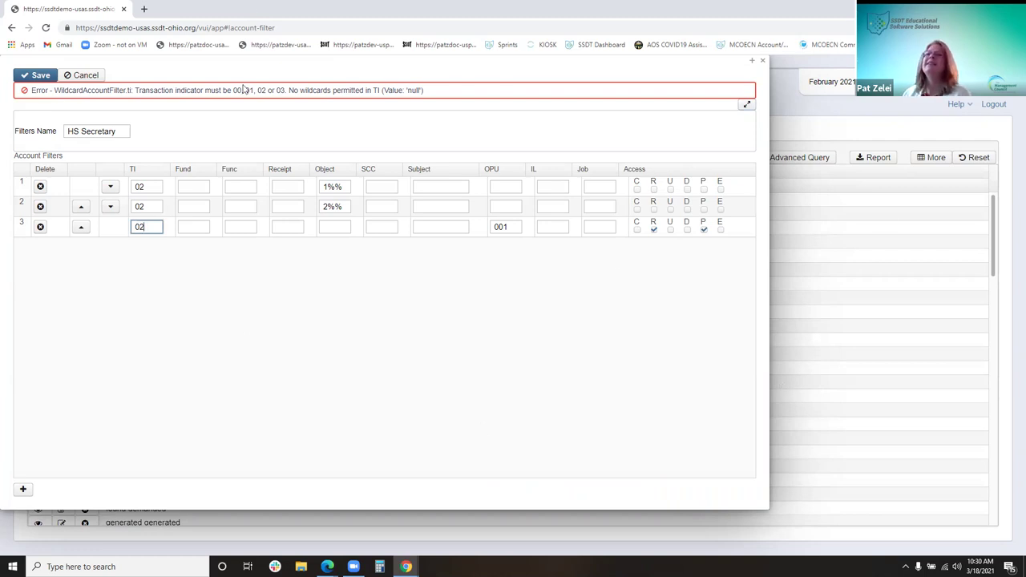
{"action": "left_click", "coordinate": [38, 75]}
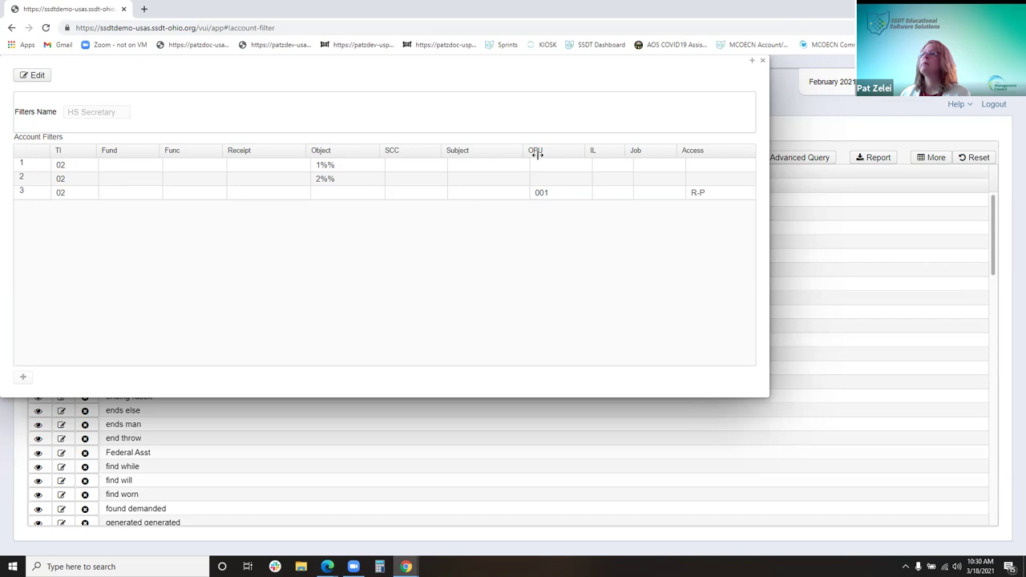
{"action": "left_click", "coordinate": [763, 61]}
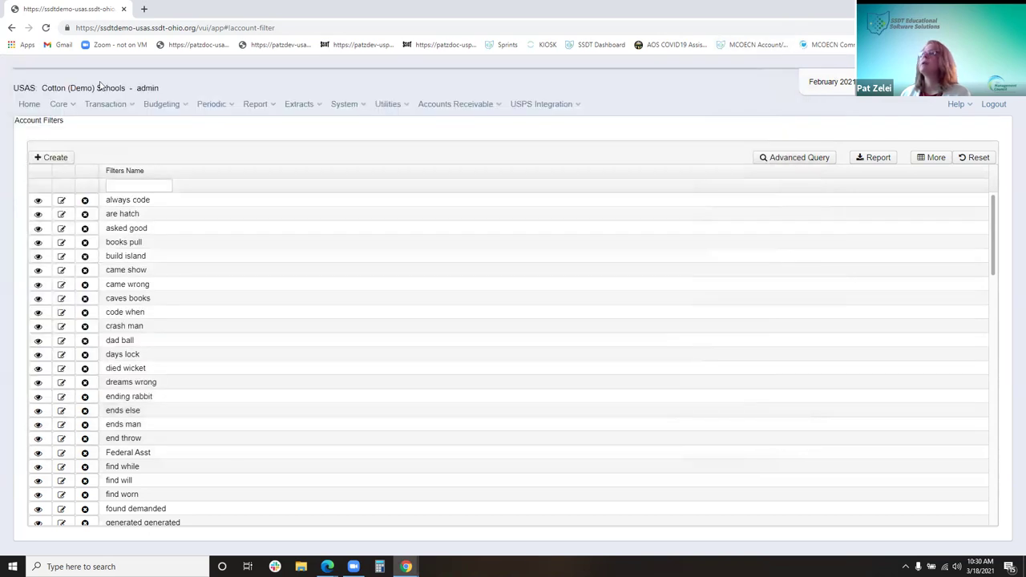
In Report Manager, narrow reports to 'ssdt p' and start Purchase Order Detail with report options included
{"action": "left_click", "coordinate": [257, 107]}
{"action": "left_click", "coordinate": [273, 130]}
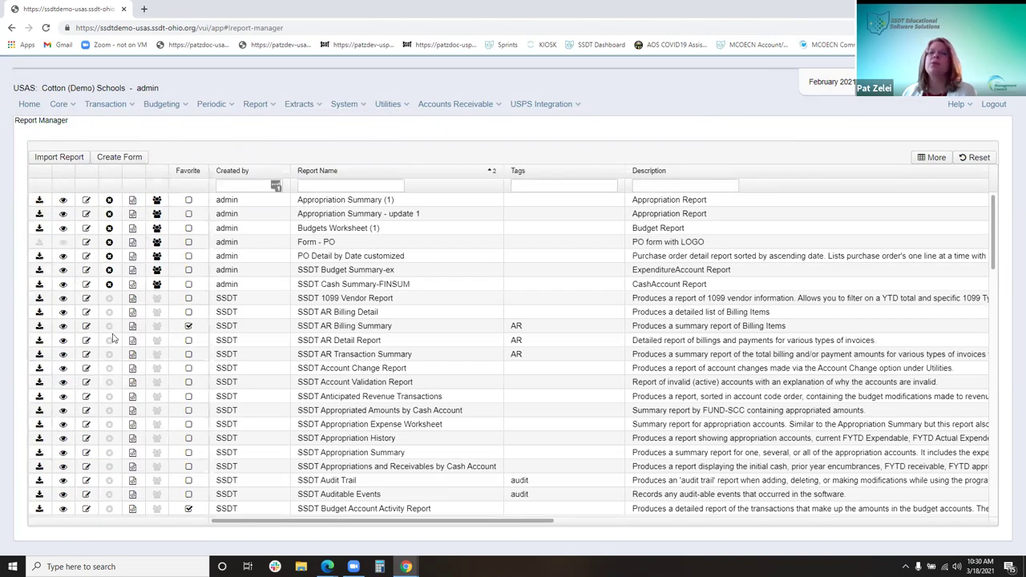
{"action": "left_click", "coordinate": [385, 186]}
{"action": "left_click", "coordinate": [334, 284]}
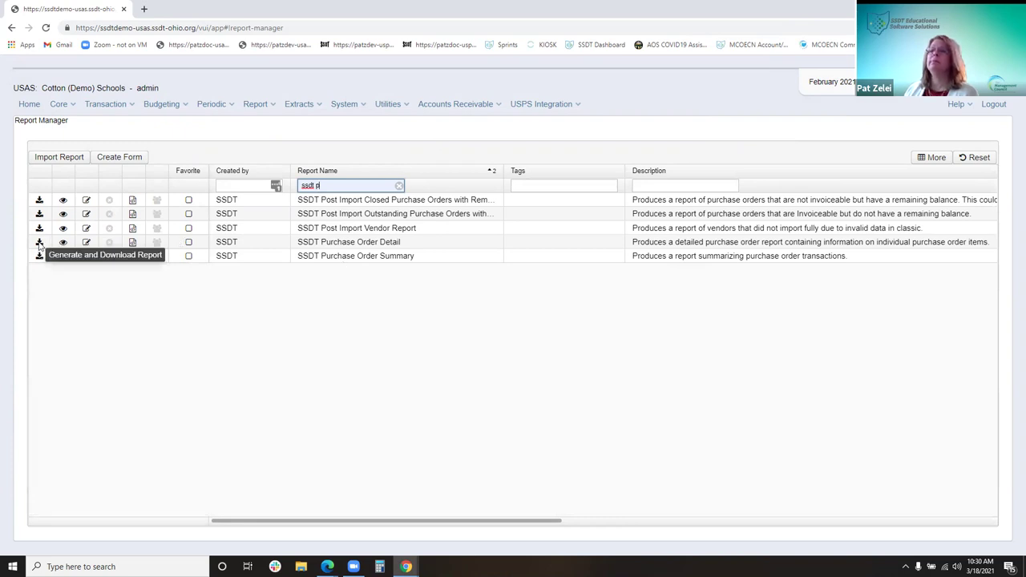
{"action": "left_click", "coordinate": [39, 243]}
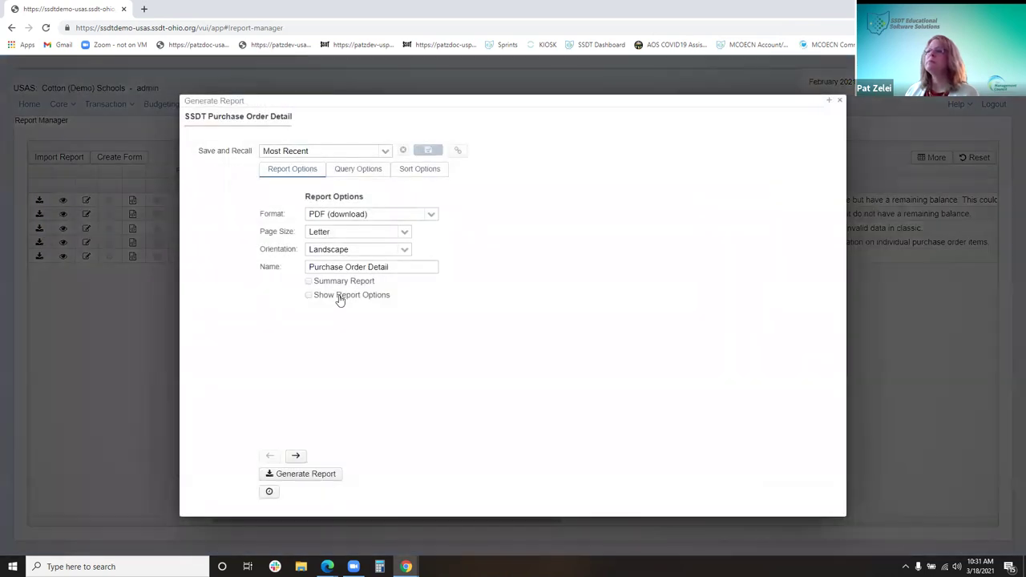
{"action": "left_click", "coordinate": [339, 295]}
{"action": "left_click", "coordinate": [353, 174]}
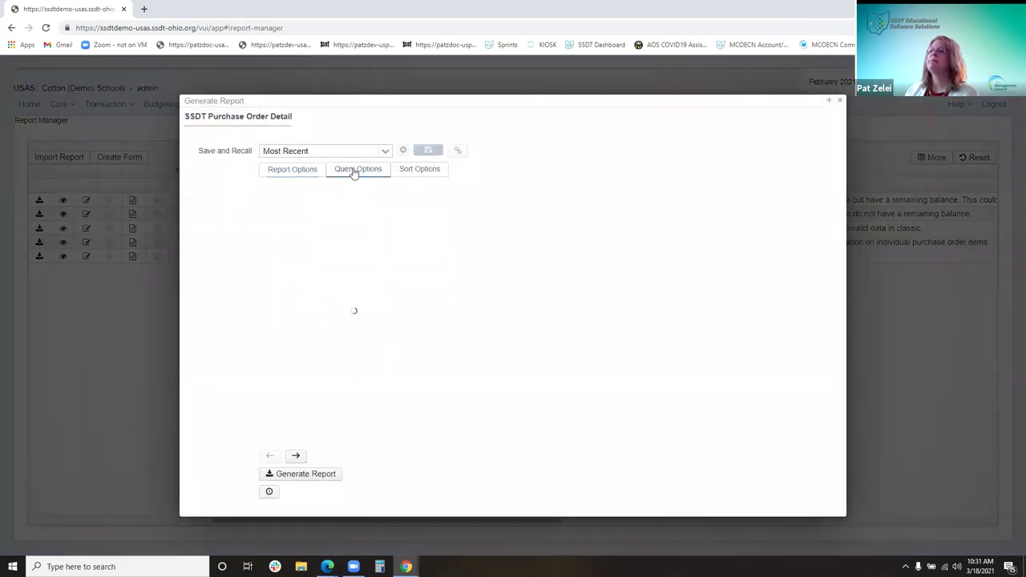
Replace the 'HS peep' filter name with HS Secretary and generate the report
{"action": "left_click_drag", "start_coordinate": [426, 417], "coordinate": [318, 417]}
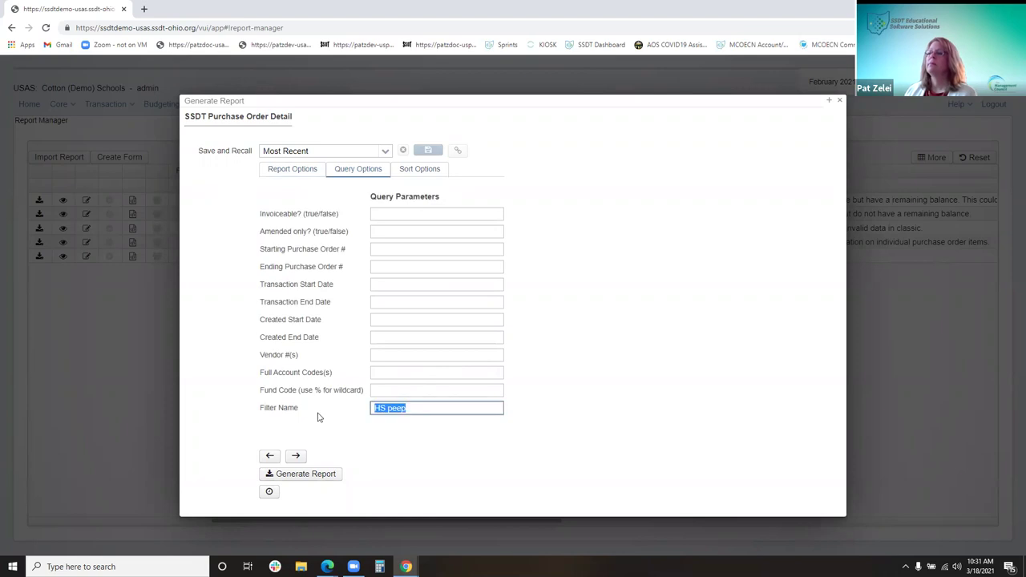
{"action": "key", "text": "BackSpace"}
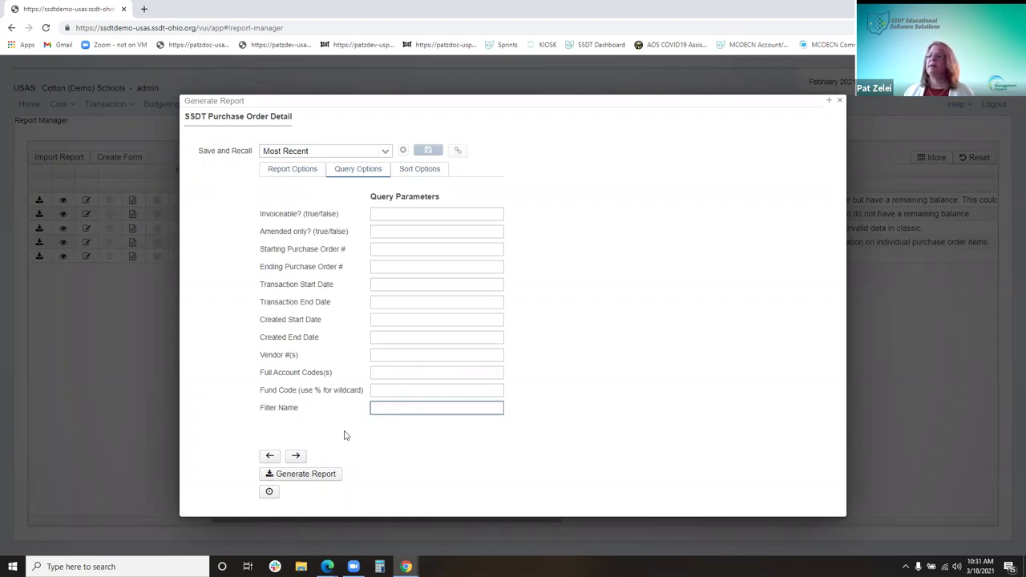
{"action": "left_click", "coordinate": [388, 409]}
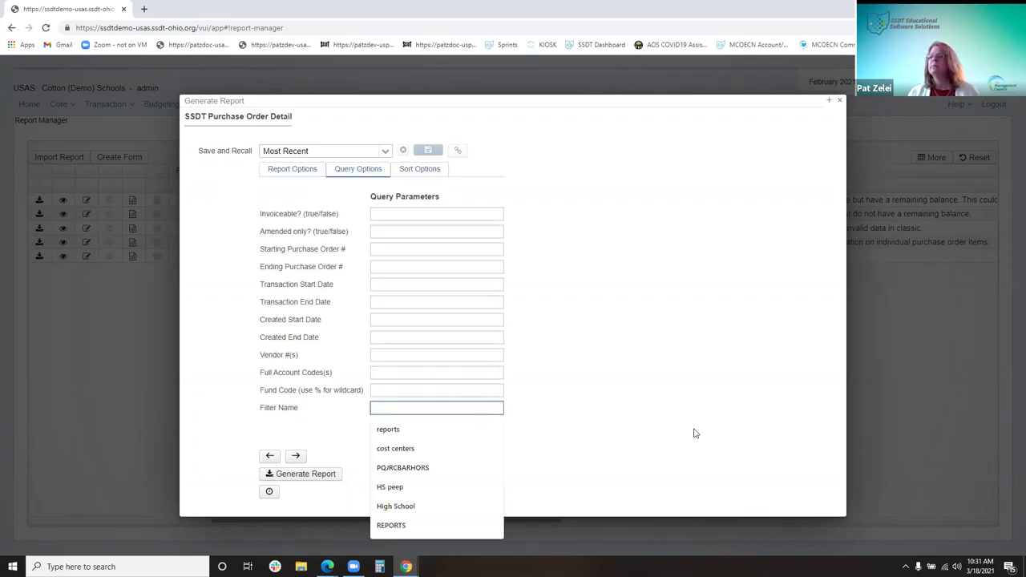
{"action": "key", "text": "Escape"}
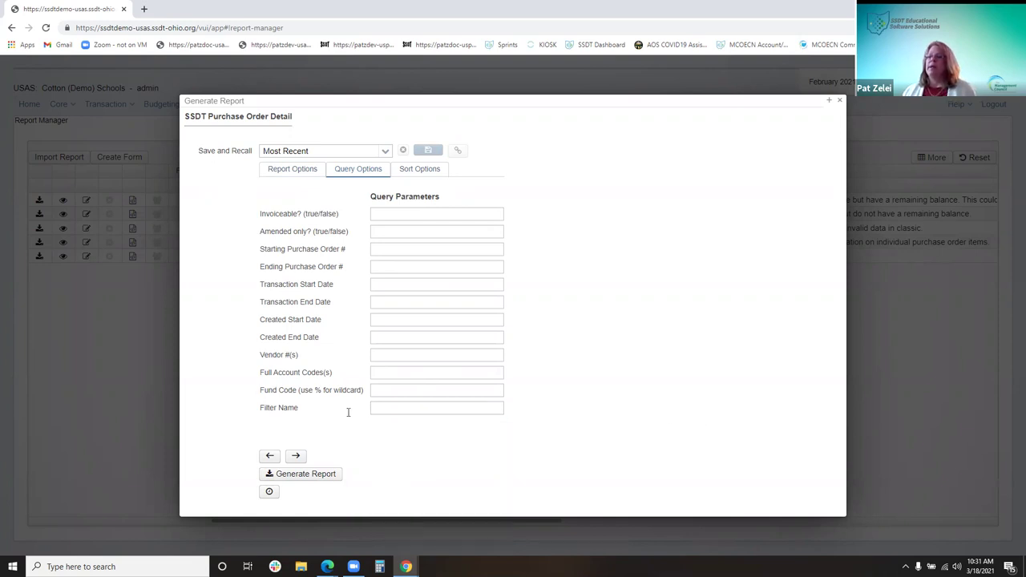
{"action": "left_click", "coordinate": [389, 409]}
{"action": "type", "text": "H"}
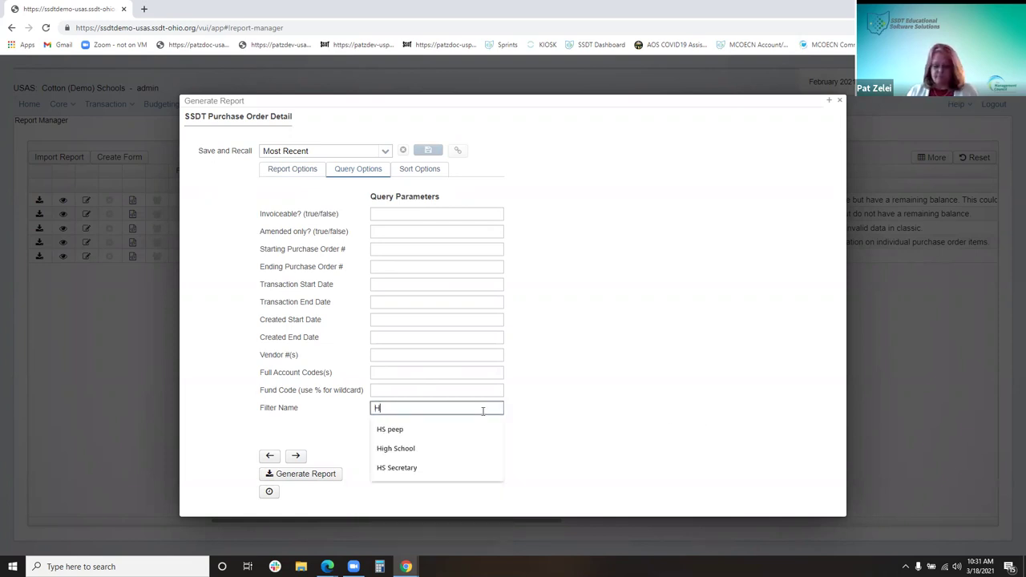
{"action": "type", "text": "S Secretary"}
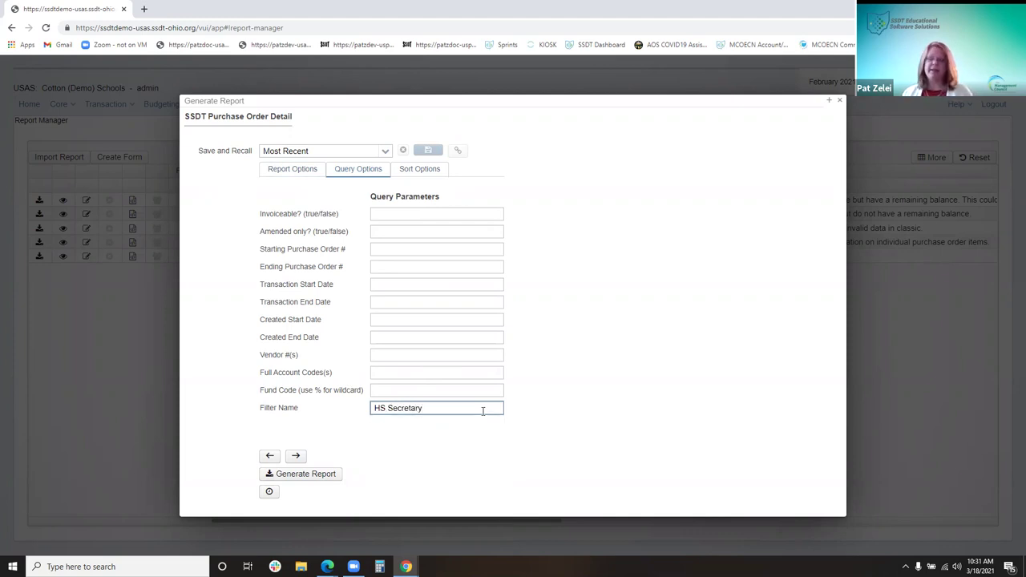
{"action": "key", "text": "BackSpace"}
{"action": "key", "text": "BackSpace"}
{"action": "key", "text": "BackSpace"}
{"action": "key", "text": "BackSpace"}
{"action": "key", "text": "BackSpace"}
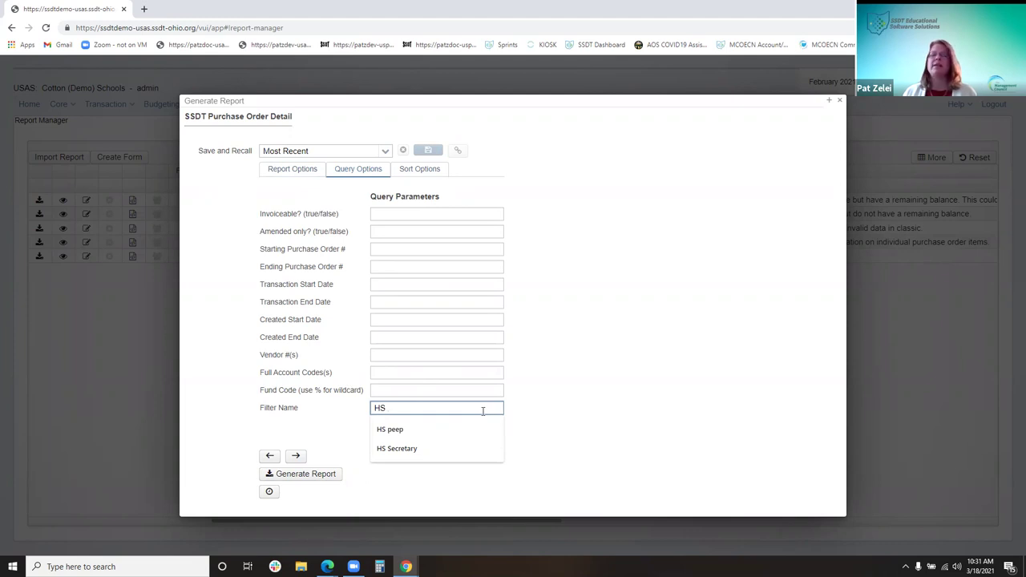
{"action": "type", "text": "secre"}
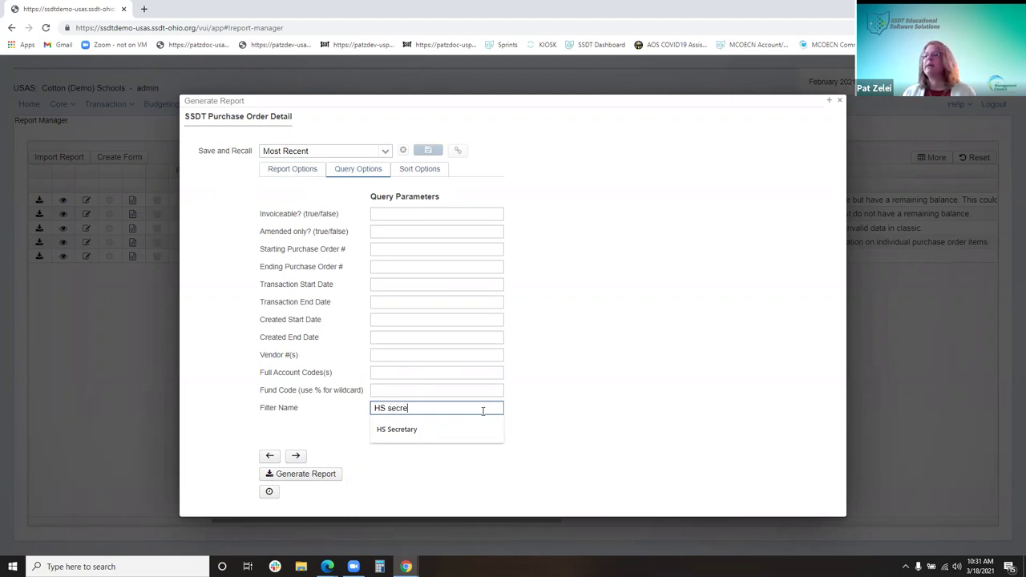
{"action": "type", "text": "tart"}
{"action": "key", "text": "BackSpace"}
{"action": "key", "text": "BackSpace"}
{"action": "key", "text": "BackSpace"}
{"action": "key", "text": "BackSpace"}
{"action": "key", "text": "BackSpace"}
{"action": "key", "text": "BackSpace"}
{"action": "key", "text": "BackSpace"}
{"action": "key", "text": "BackSpace"}
{"action": "key", "text": "BackSpace"}
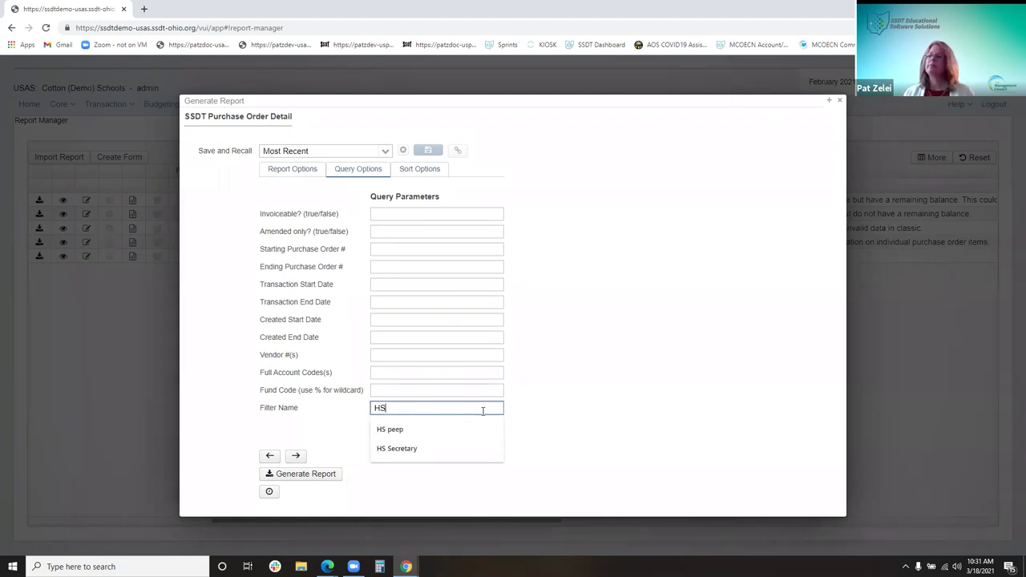
{"action": "type", "text": "Secretary"}
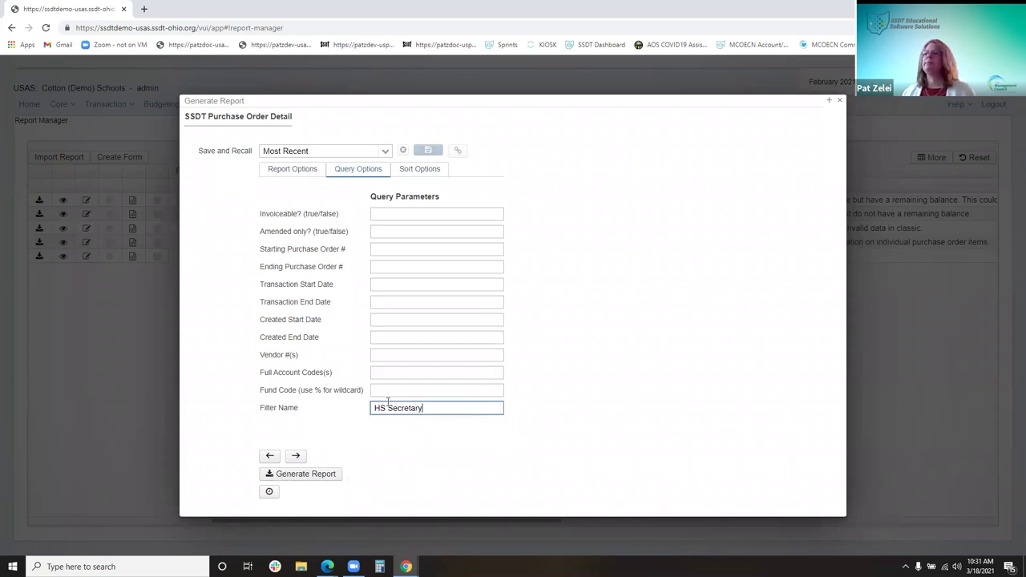
{"action": "left_click", "coordinate": [329, 473]}
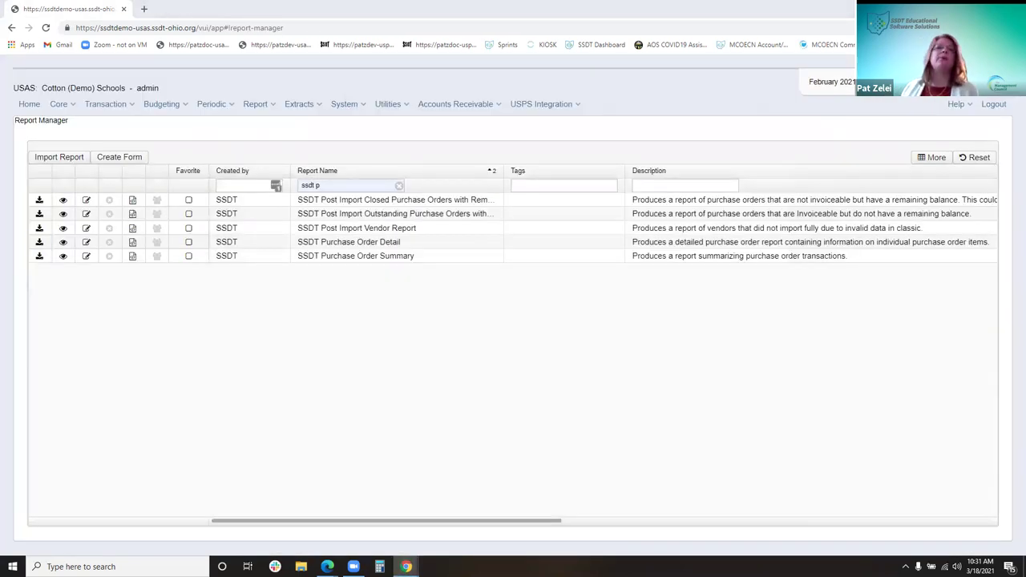
Scroll through the 5-page Purchase Order Detail (15).pdf, zoom in, then close the viewer
{"action": "scroll", "coordinate": [375, 332], "scroll_direction": "down", "scroll_amount": 10}
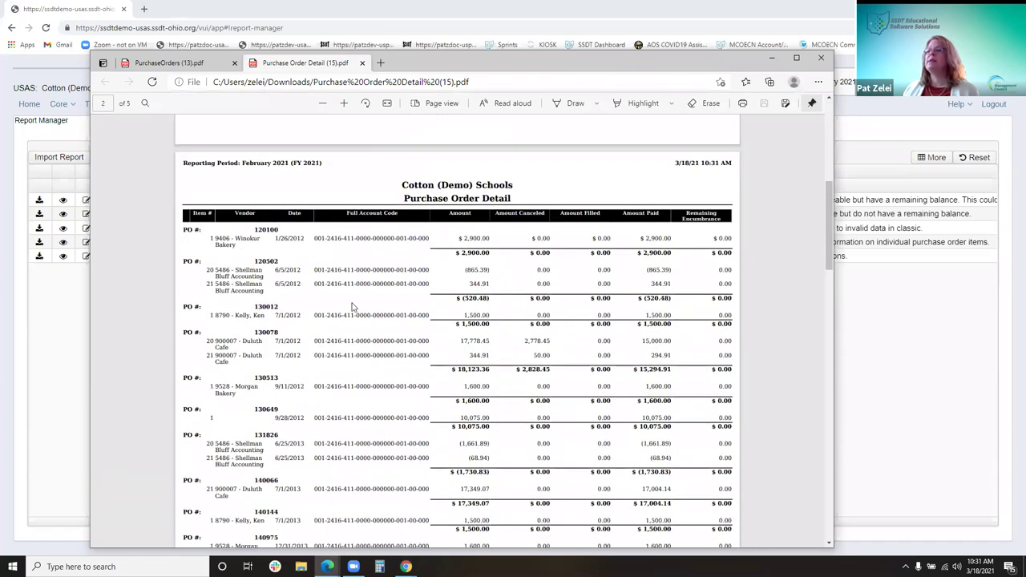
{"action": "scroll", "coordinate": [356, 359], "scroll_direction": "down", "scroll_amount": 5}
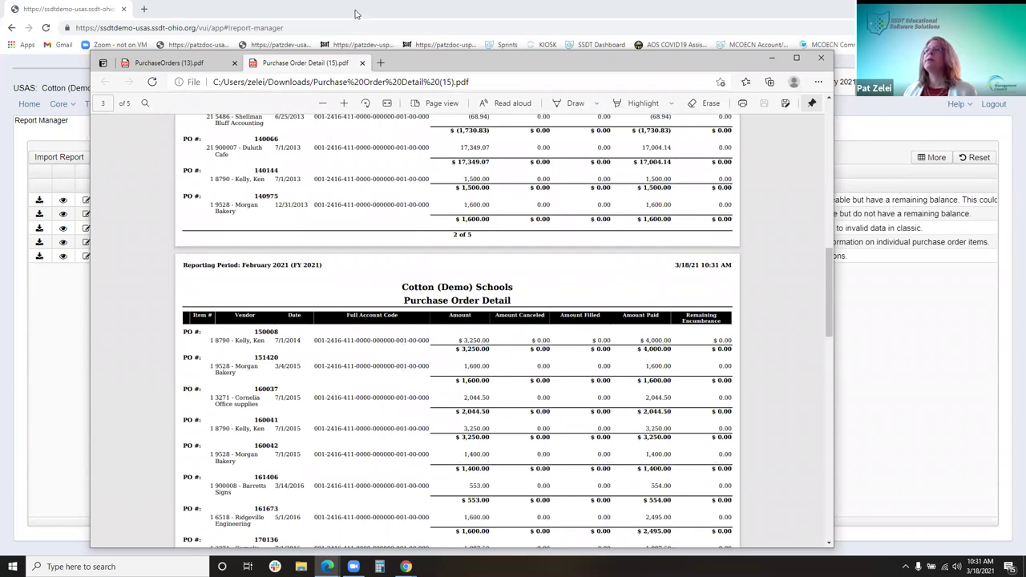
{"action": "left_click", "coordinate": [345, 103]}
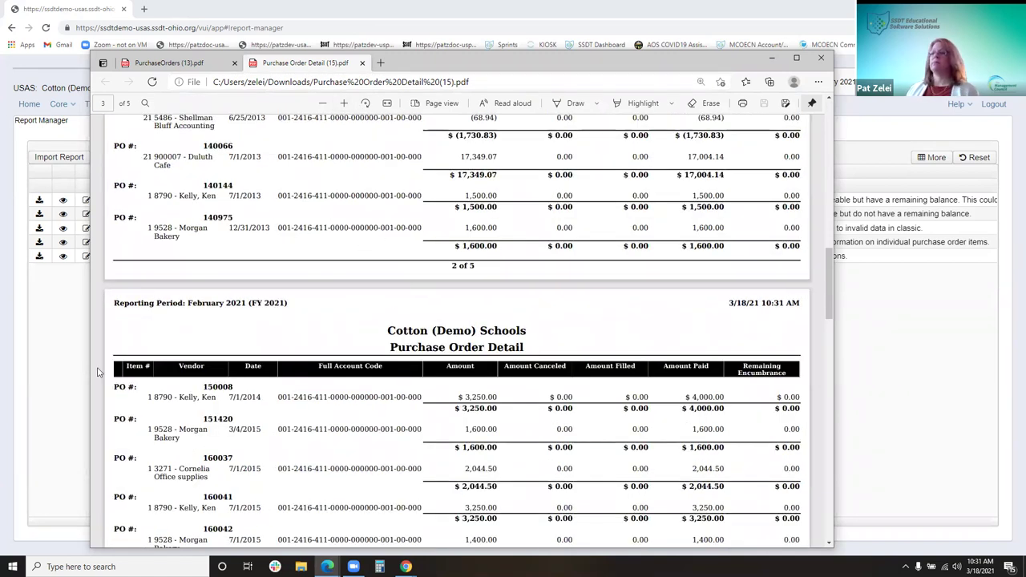
{"action": "left_click", "coordinate": [823, 60]}
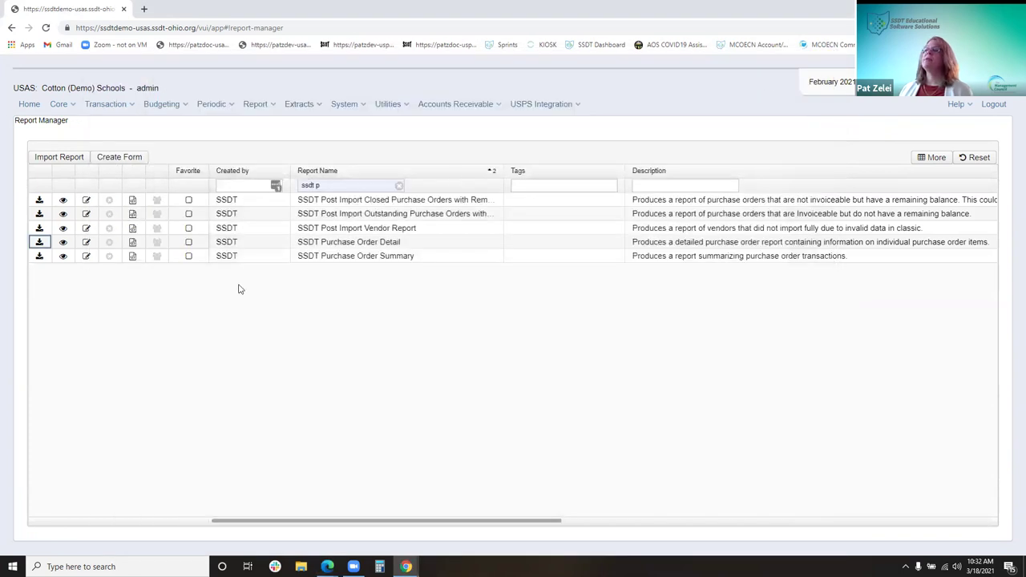
Go to Utilities > Account Change Requests and narrow the Status column
{"action": "left_click", "coordinate": [390, 108]}
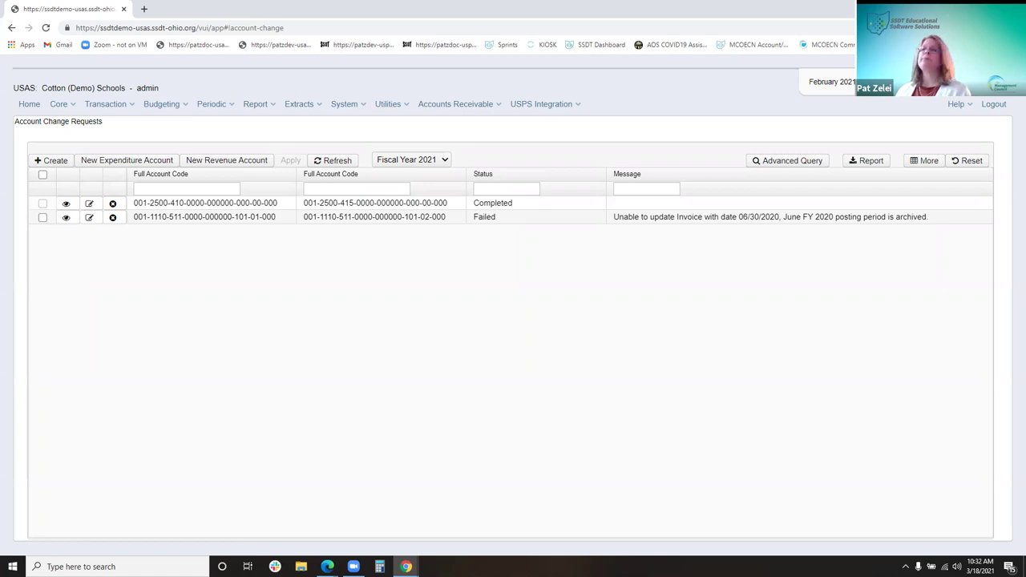
{"action": "left_click_drag", "start_coordinate": [608, 173], "coordinate": [593, 181]}
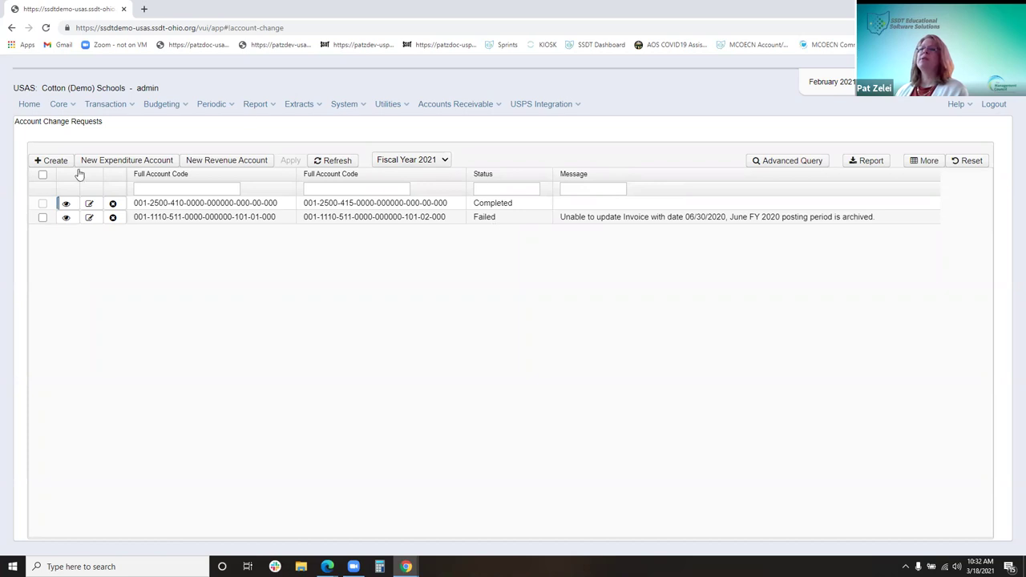
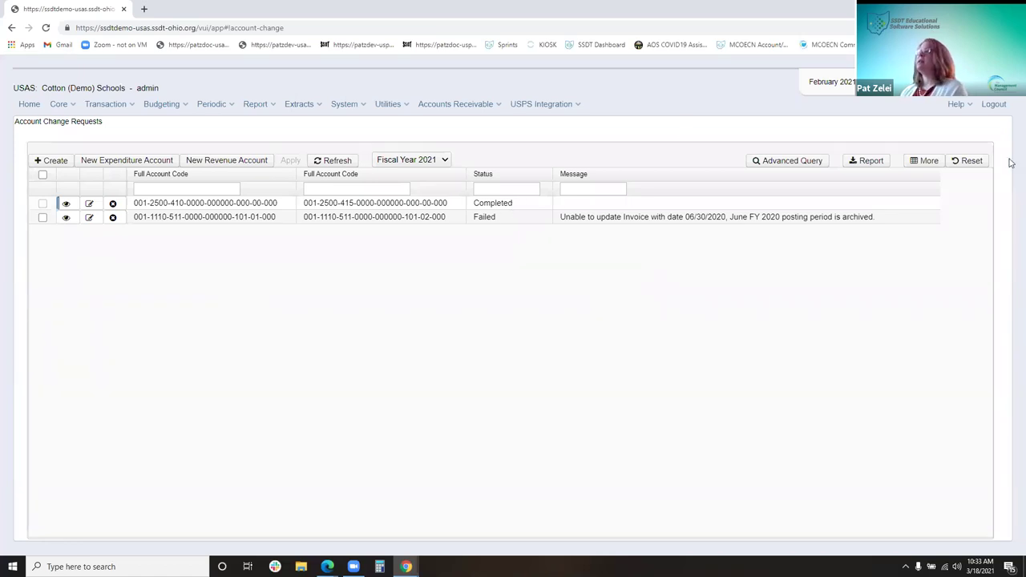
Check the requests grid column choices and close an unsaved new expenditure account form
{"action": "left_click", "coordinate": [930, 163]}
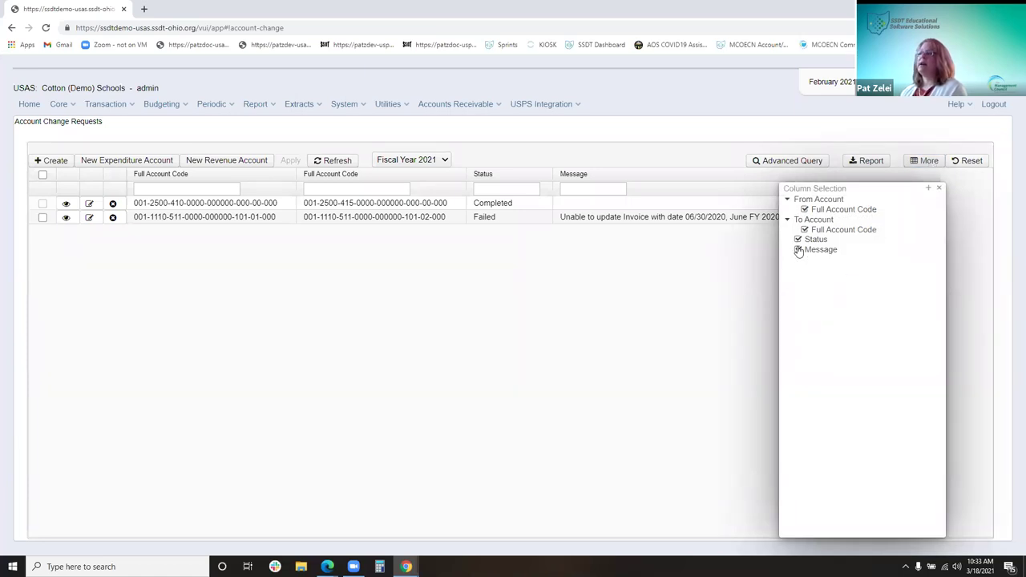
{"action": "left_click", "coordinate": [939, 188]}
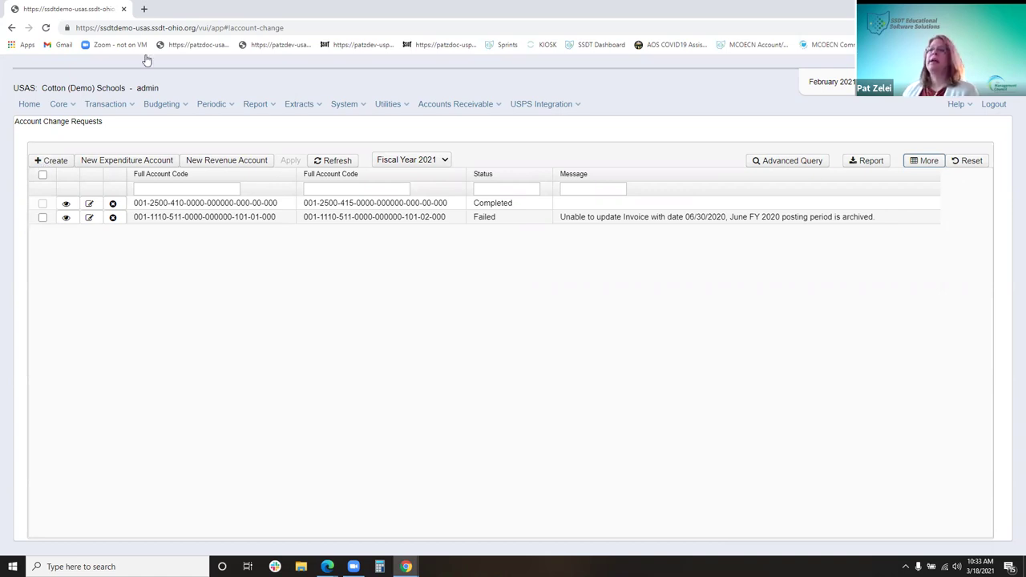
{"action": "left_click", "coordinate": [119, 164]}
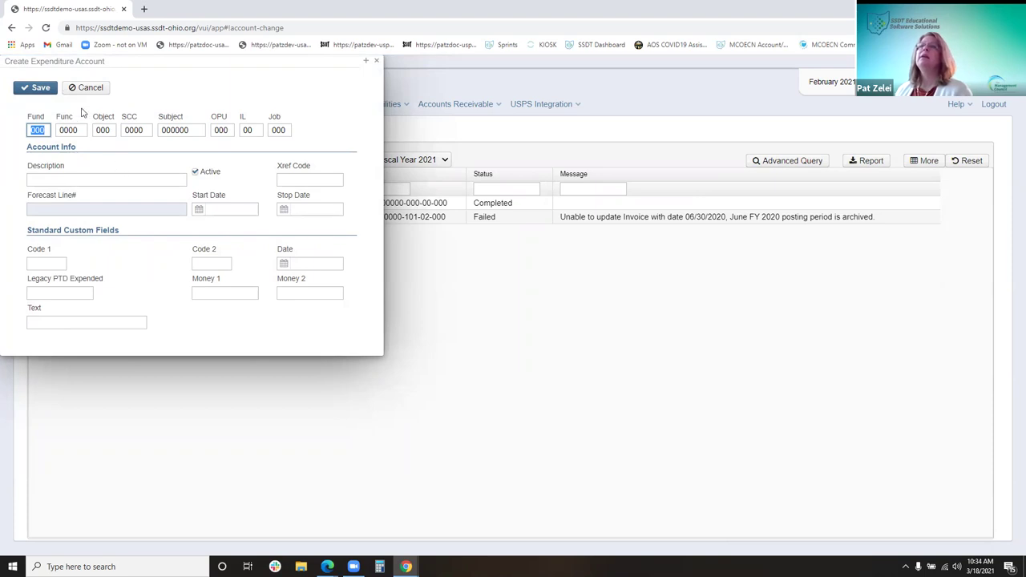
{"action": "left_click", "coordinate": [376, 61]}
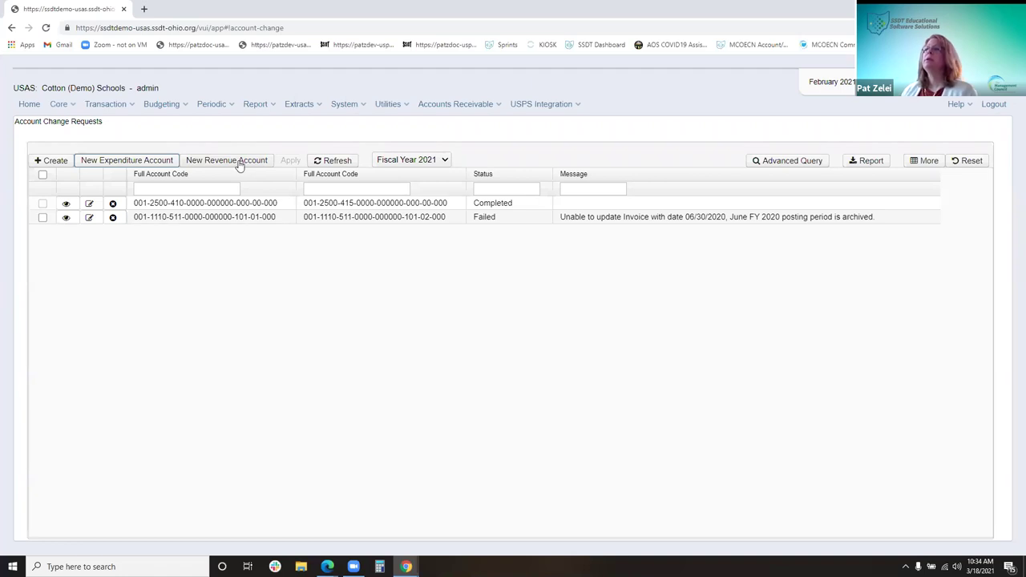
Keep Fiscal Year 2021 and start a new account change request
{"action": "left_click", "coordinate": [445, 161]}
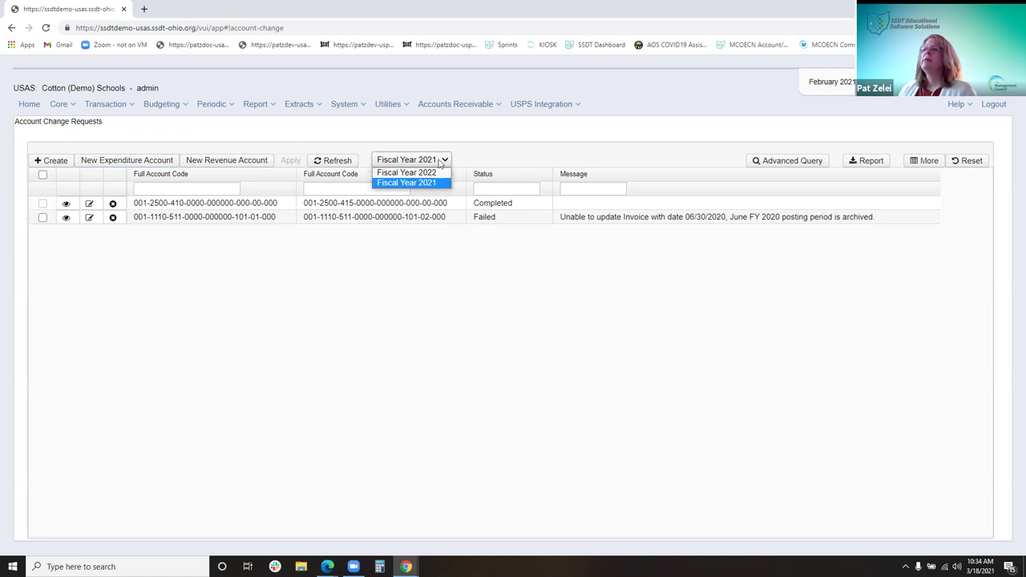
{"action": "left_click", "coordinate": [445, 158]}
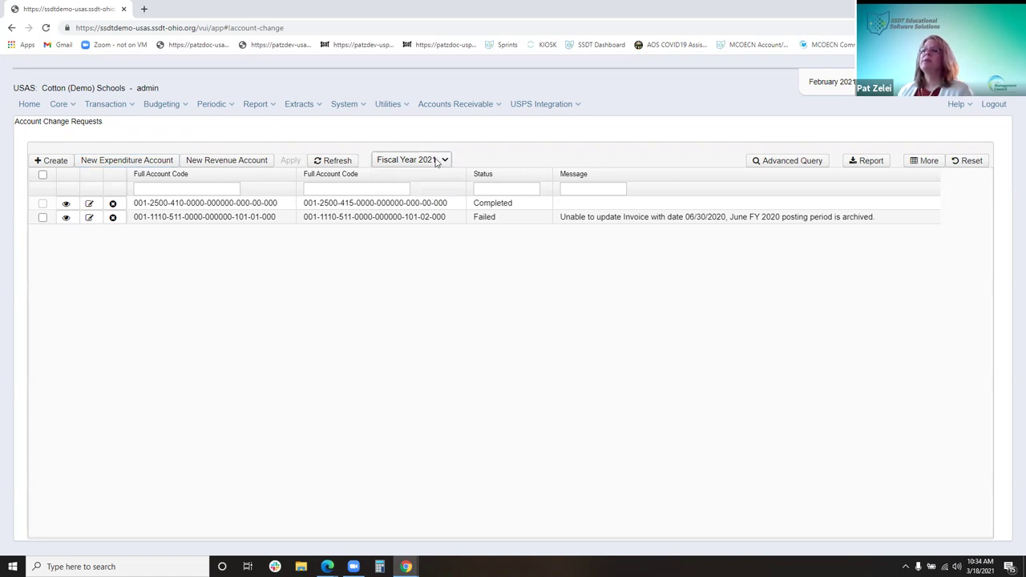
{"action": "left_click", "coordinate": [51, 162]}
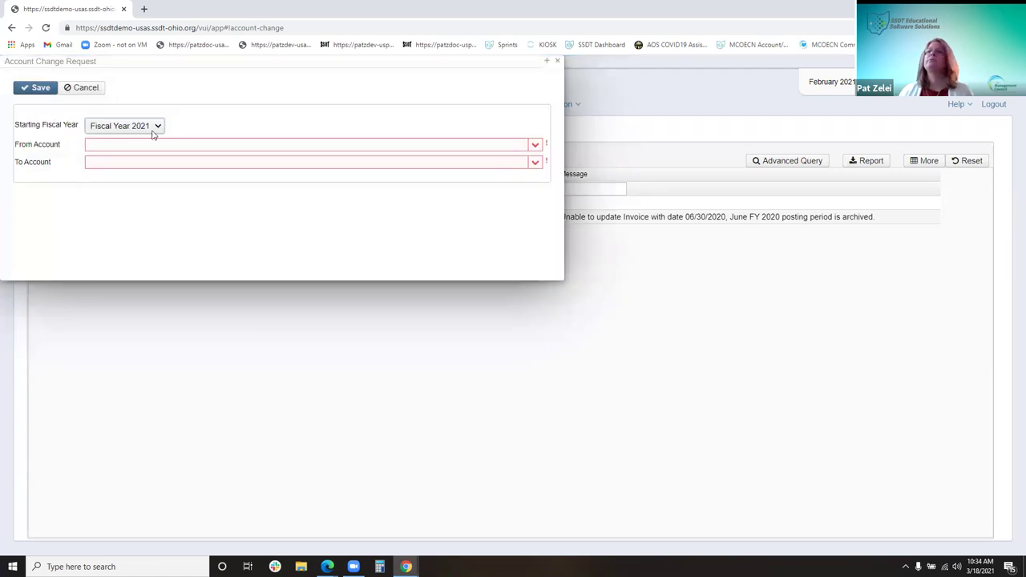
Try from-account entries 02/006- and 03/, then cancel the account change request unsaved
{"action": "left_click", "coordinate": [152, 145]}
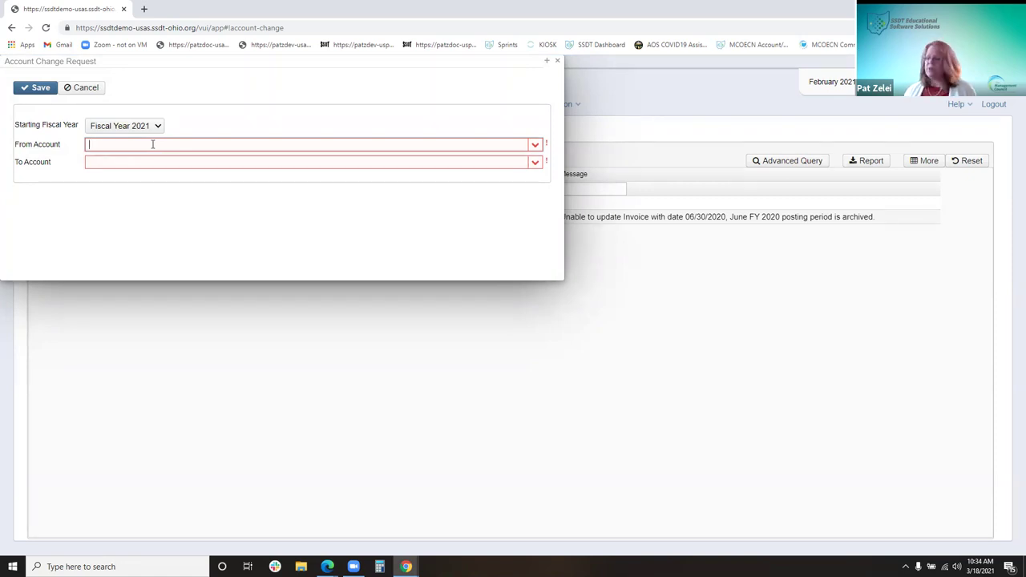
{"action": "left_click", "coordinate": [535, 145]}
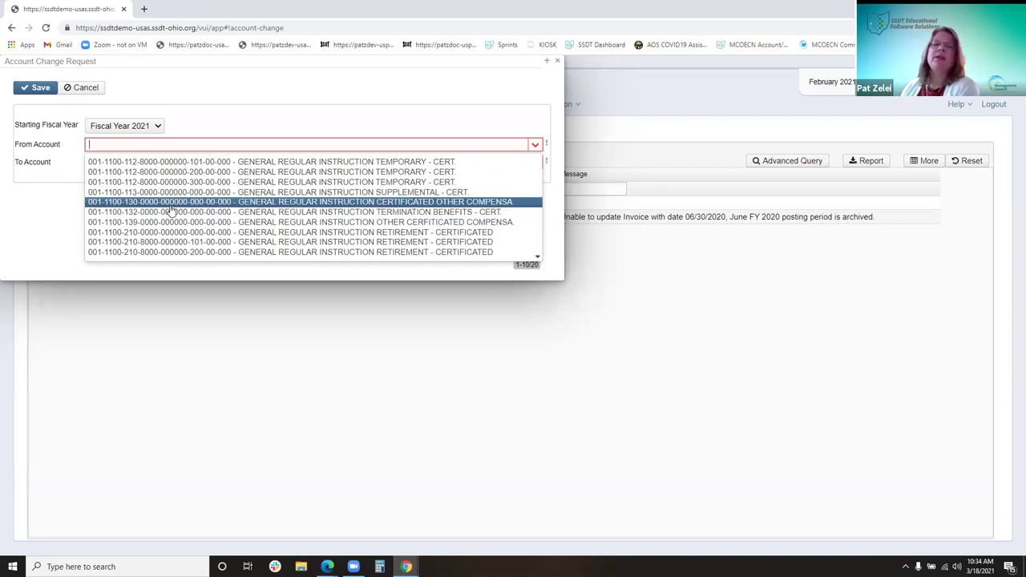
{"action": "left_click", "coordinate": [164, 147]}
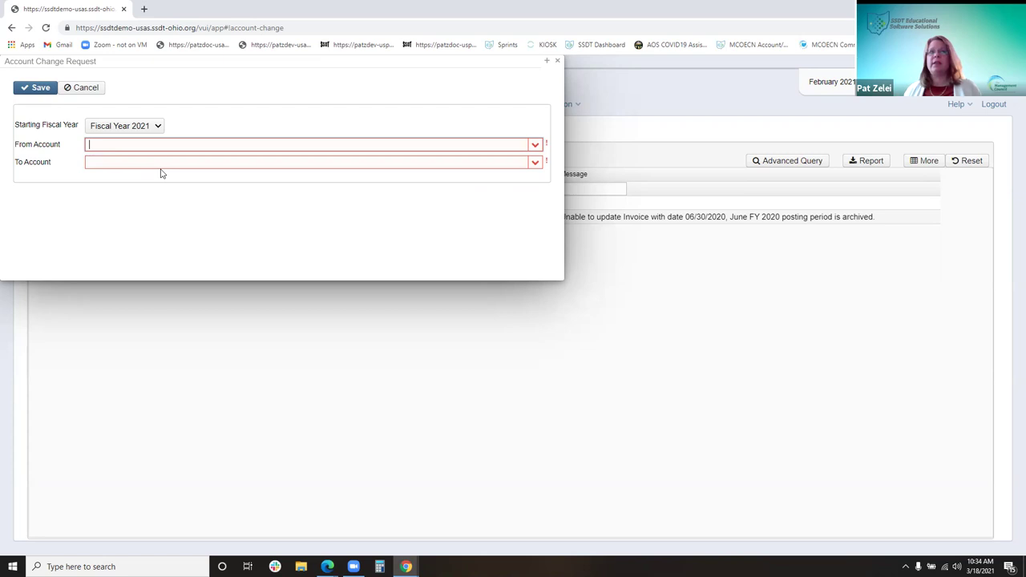
{"action": "type", "text": "02"}
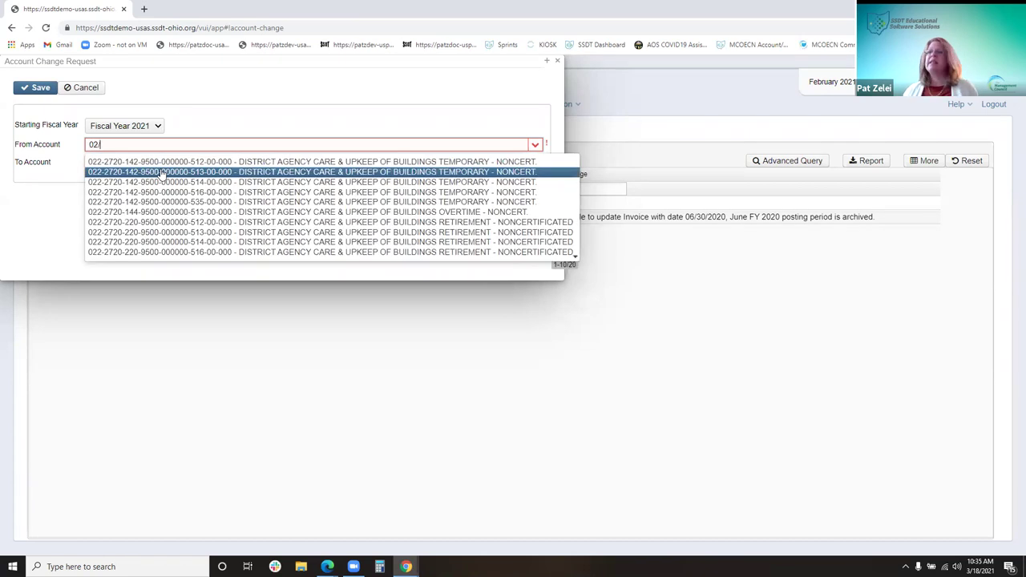
{"action": "type", "text": "/00"}
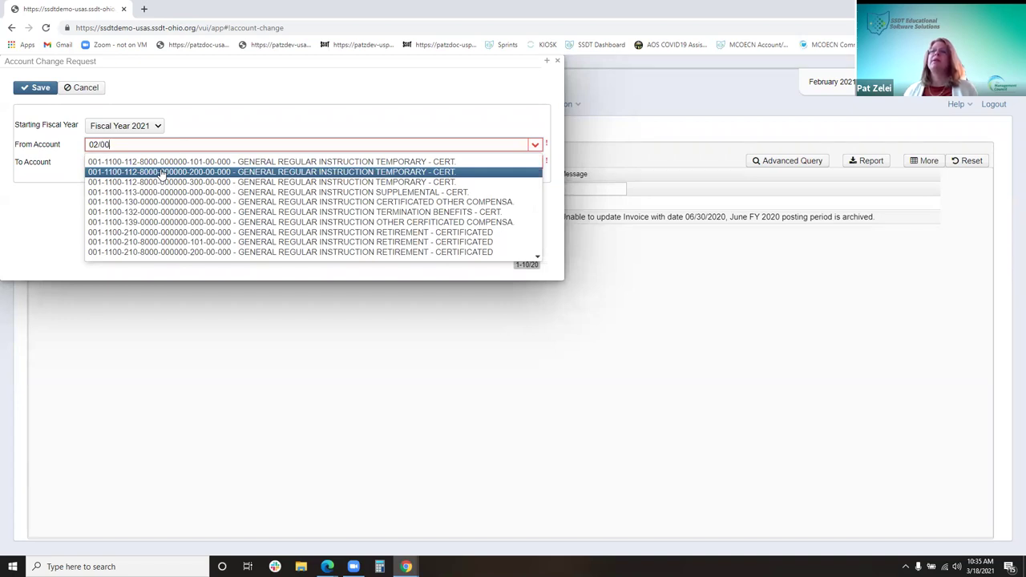
{"action": "type", "text": "6-"}
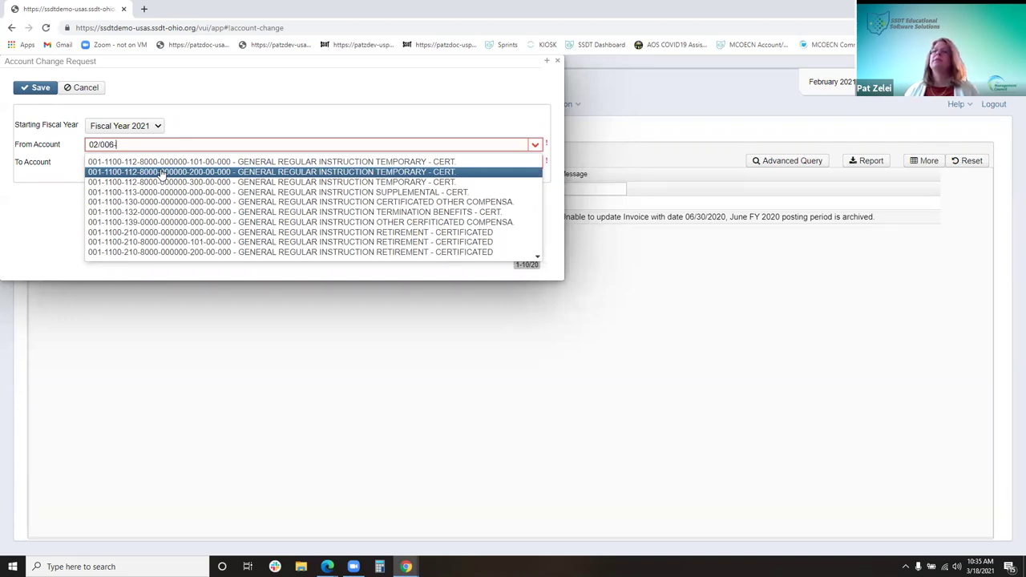
{"action": "key", "text": "BackSpace"}
{"action": "key", "text": "BackSpace"}
{"action": "key", "text": "BackSpace"}
{"action": "key", "text": "BackSpace"}
{"action": "key", "text": "BackSpace"}
{"action": "key", "text": "BackSpace"}
{"action": "key", "text": "BackSpace"}
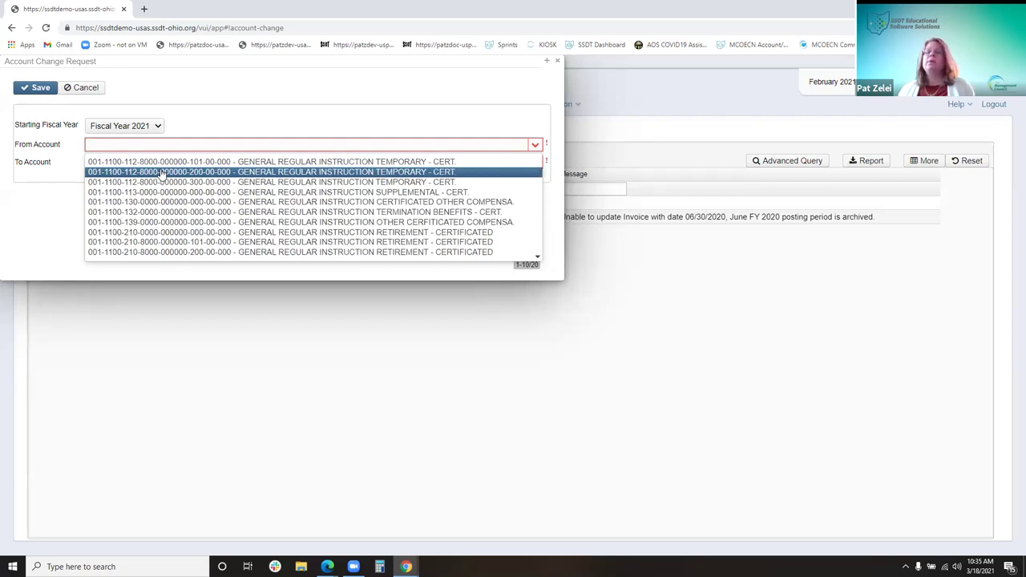
{"action": "type", "text": "03/"}
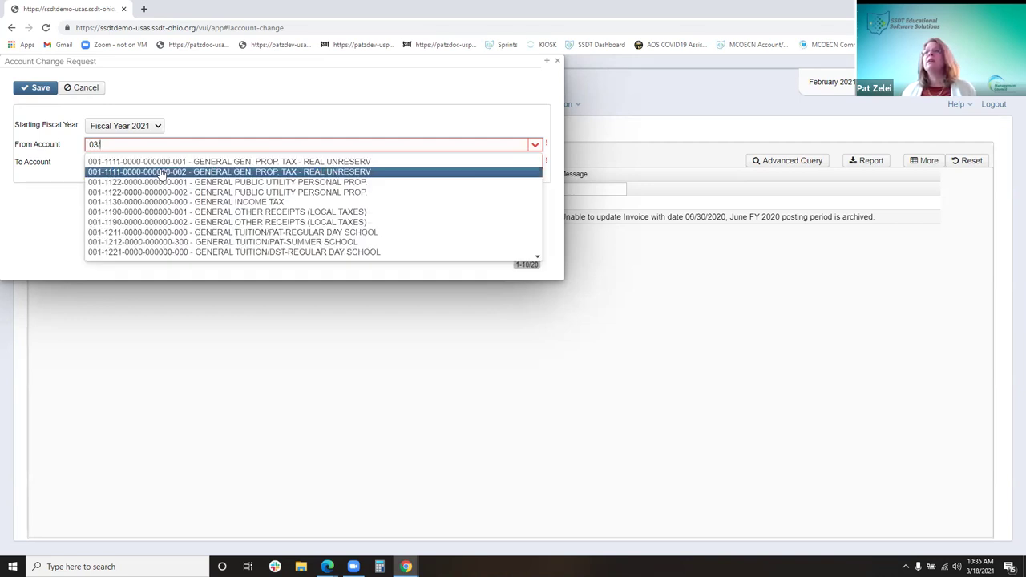
{"action": "key", "text": "Down"}
{"action": "key", "text": "Down"}
{"action": "key", "text": "Down"}
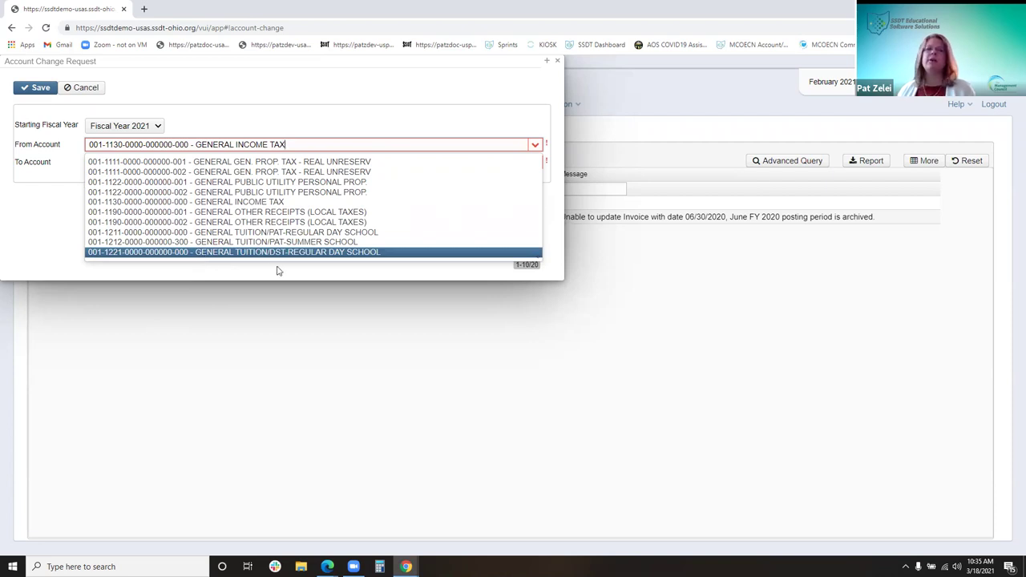
{"action": "key", "text": "Up"}
{"action": "key", "text": "Up"}
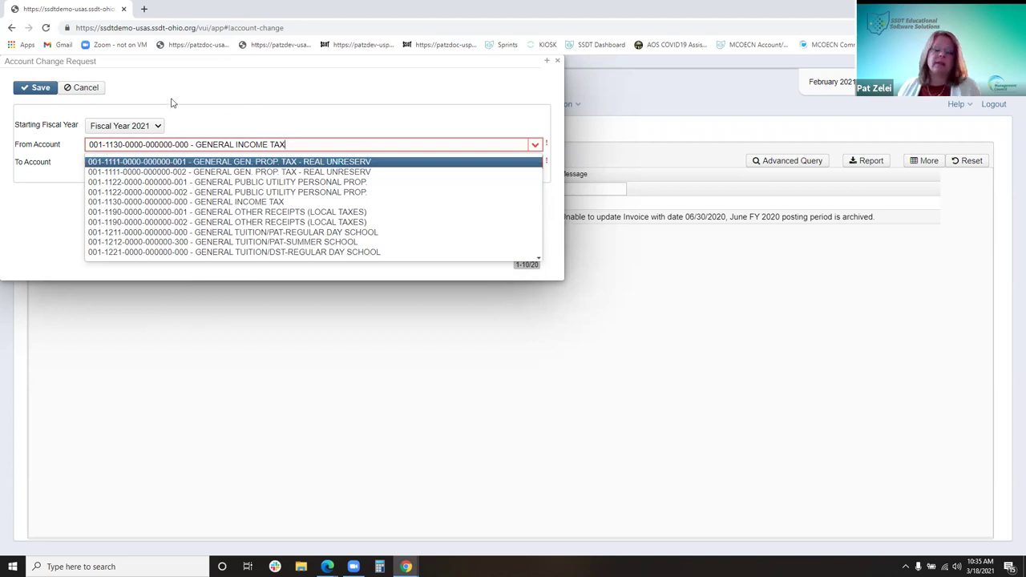
{"action": "left_click", "coordinate": [559, 64]}
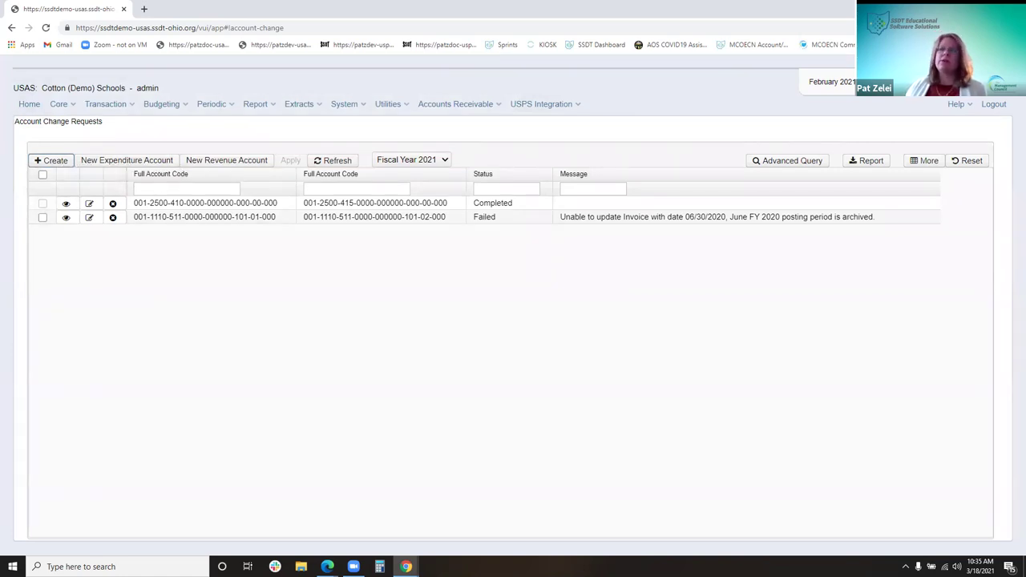
{"action": "left_click", "coordinate": [58, 161]}
{"action": "left_click", "coordinate": [158, 145]}
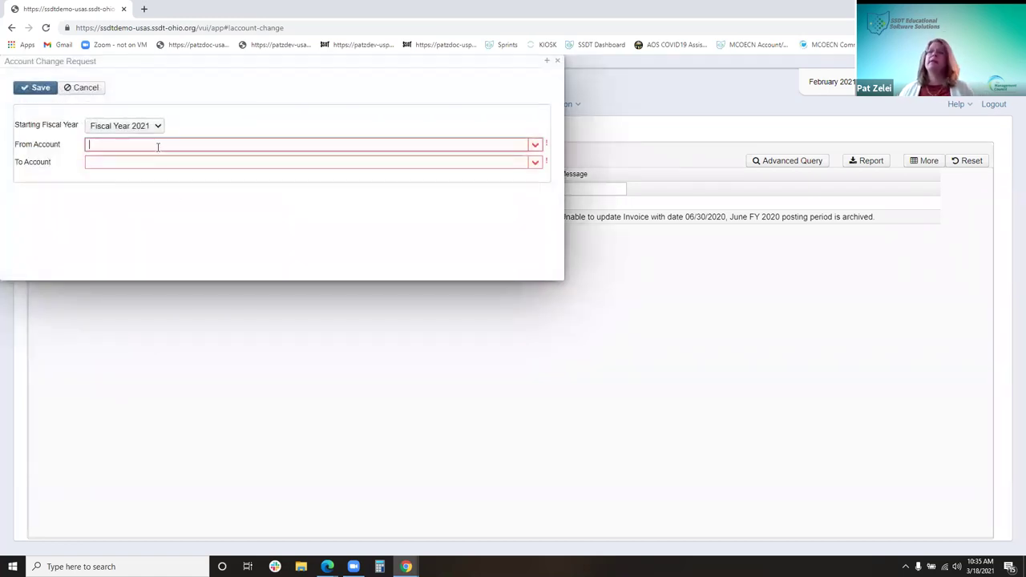
{"action": "type", "text": "001-"}
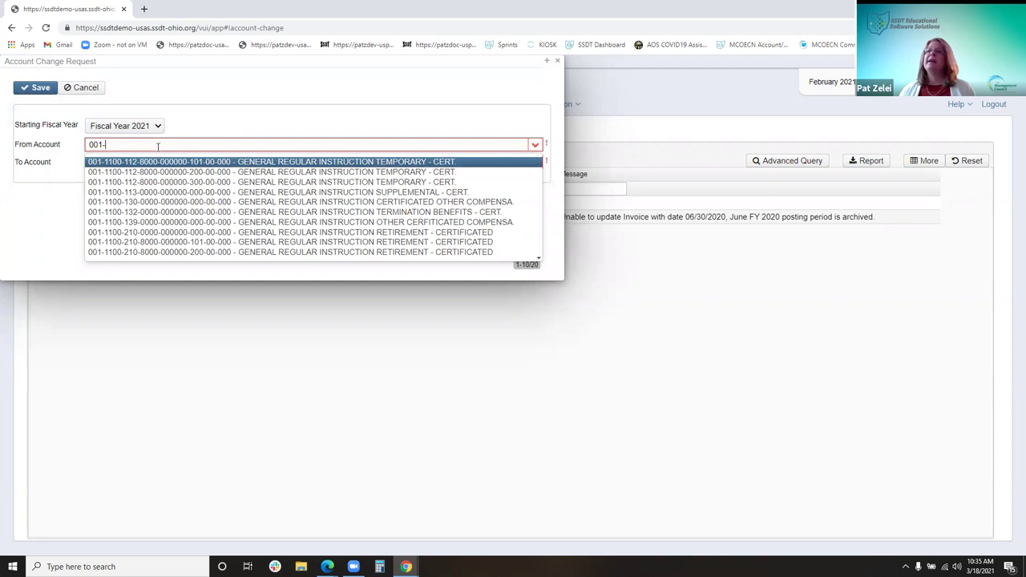
{"action": "type", "text": "1110"}
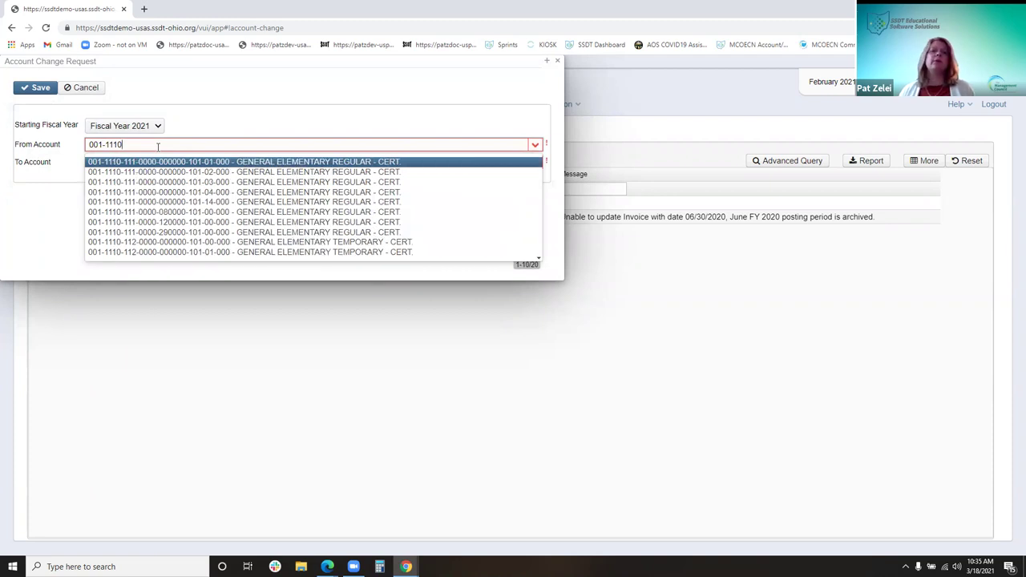
{"action": "type", "text": "-432"}
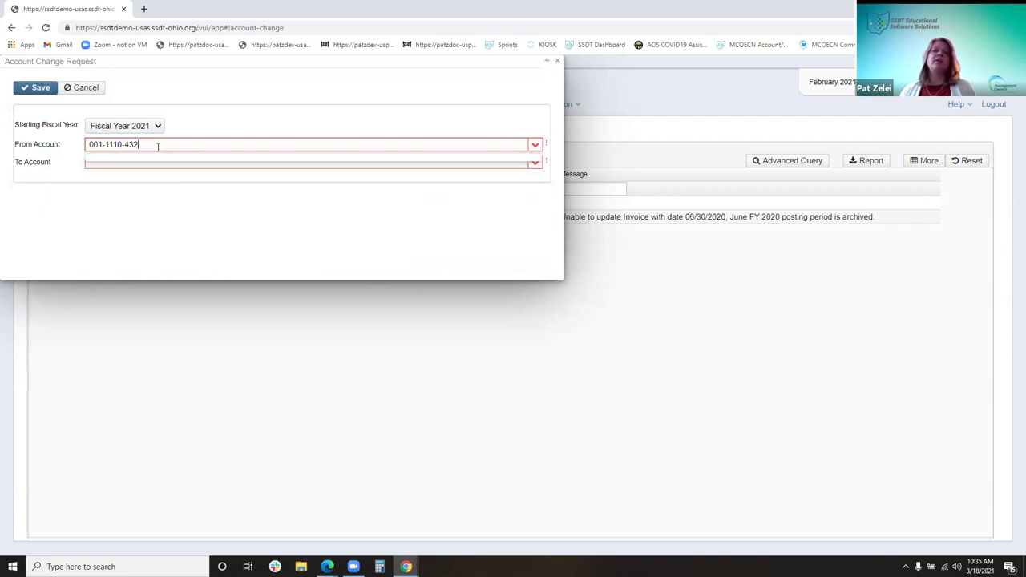
{"action": "type", "text": "-0000-"}
{"action": "type", "text": "00000"}
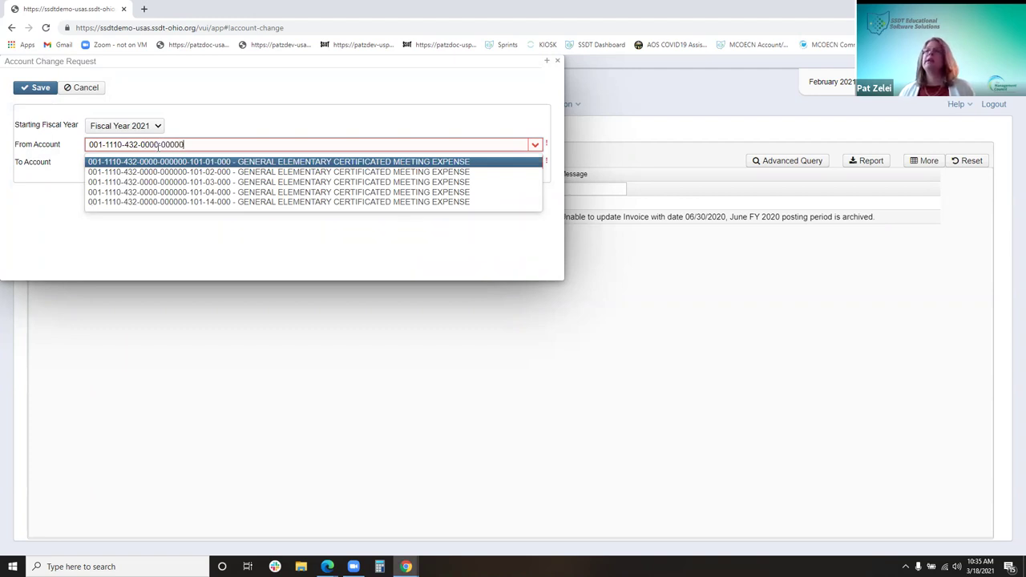
{"action": "type", "text": "0-101"}
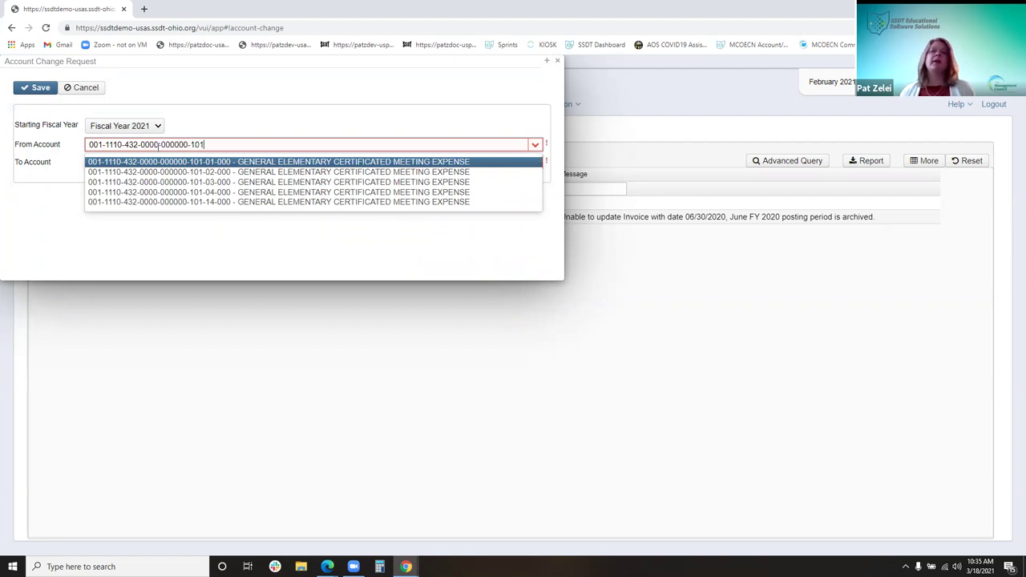
{"action": "type", "text": "-"}
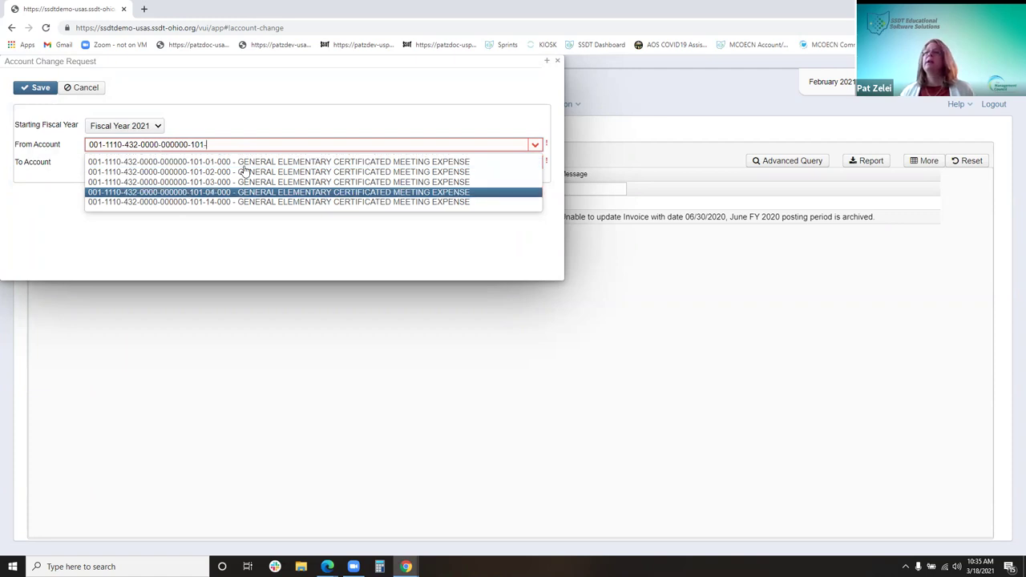
{"action": "left_click", "coordinate": [234, 163]}
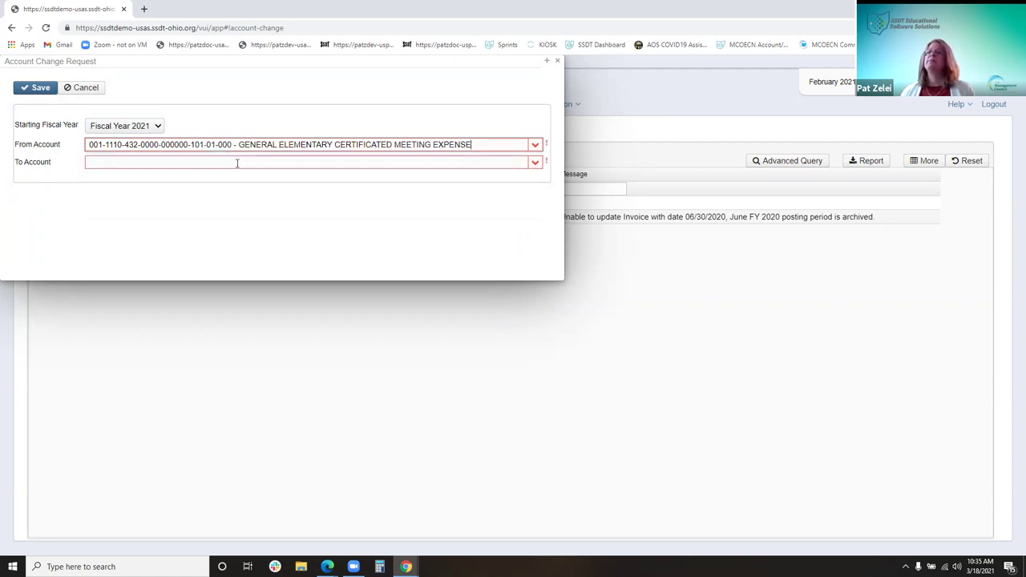
{"action": "left_click_drag", "start_coordinate": [377, 64], "coordinate": [392, 113]}
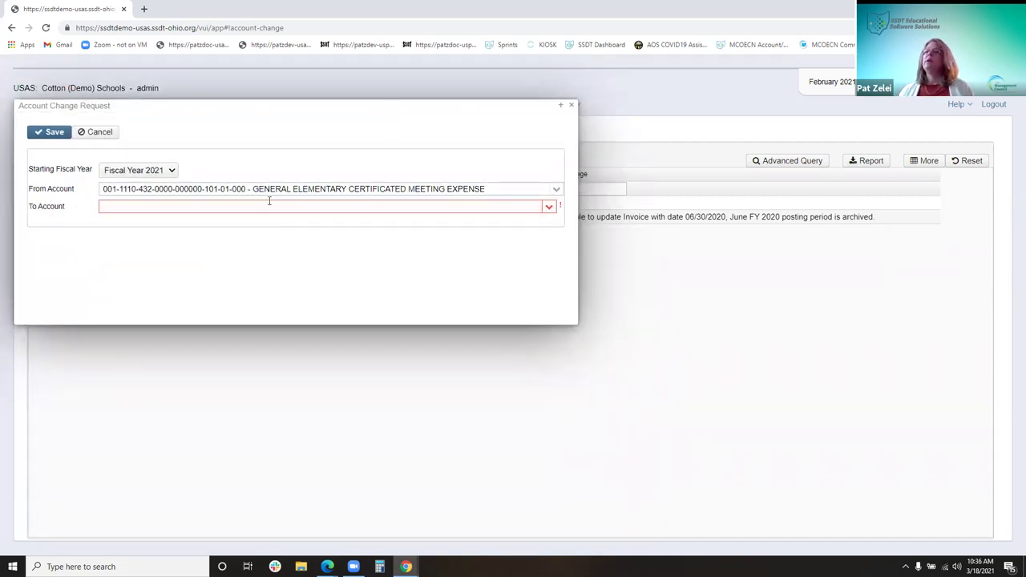
{"action": "left_click", "coordinate": [141, 206]}
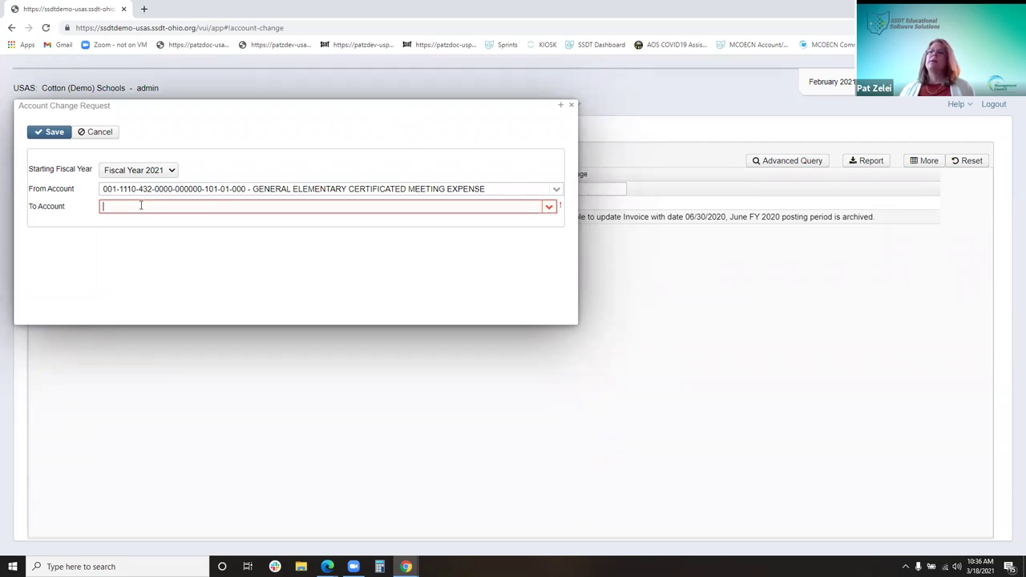
{"action": "type", "text": "001-1"}
{"action": "type", "text": "110-432-"}
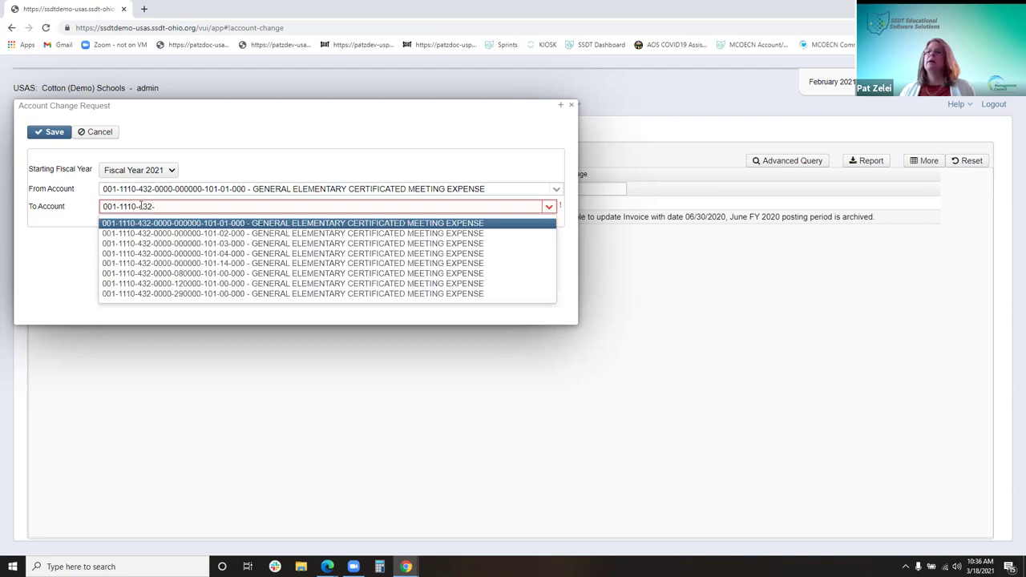
{"action": "key", "text": "Down"}
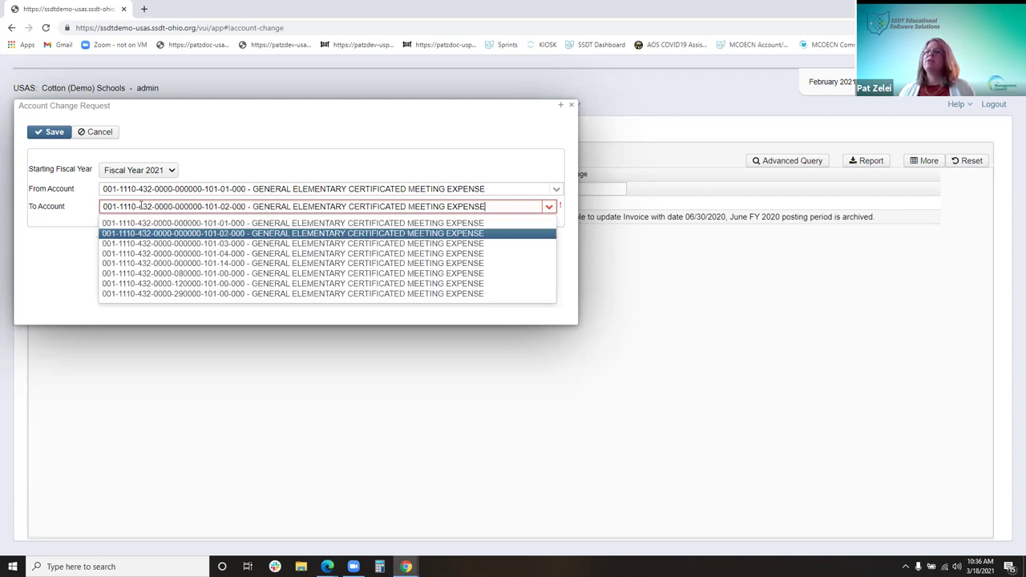
{"action": "key", "text": "Return"}
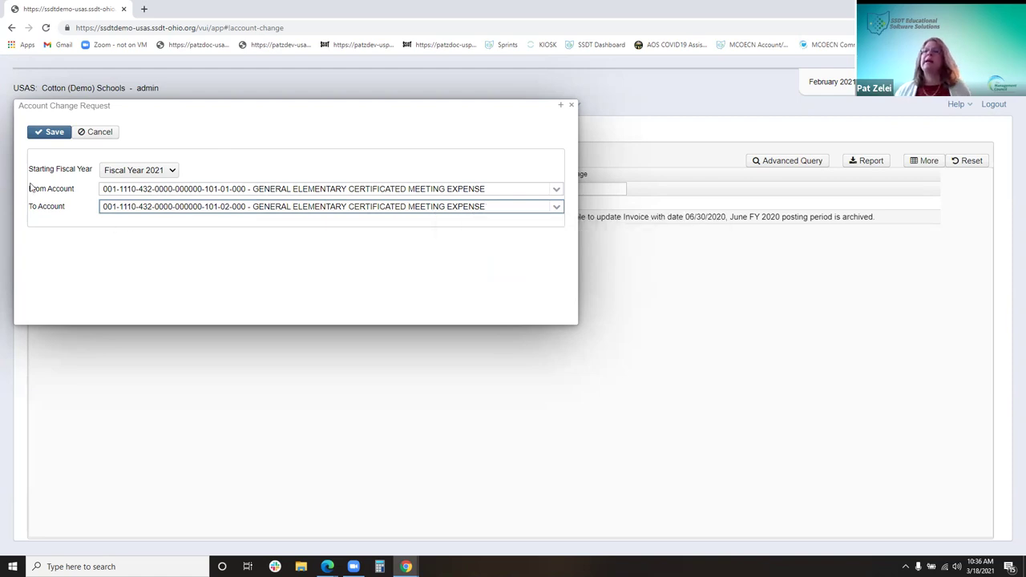
{"action": "left_click", "coordinate": [50, 132]}
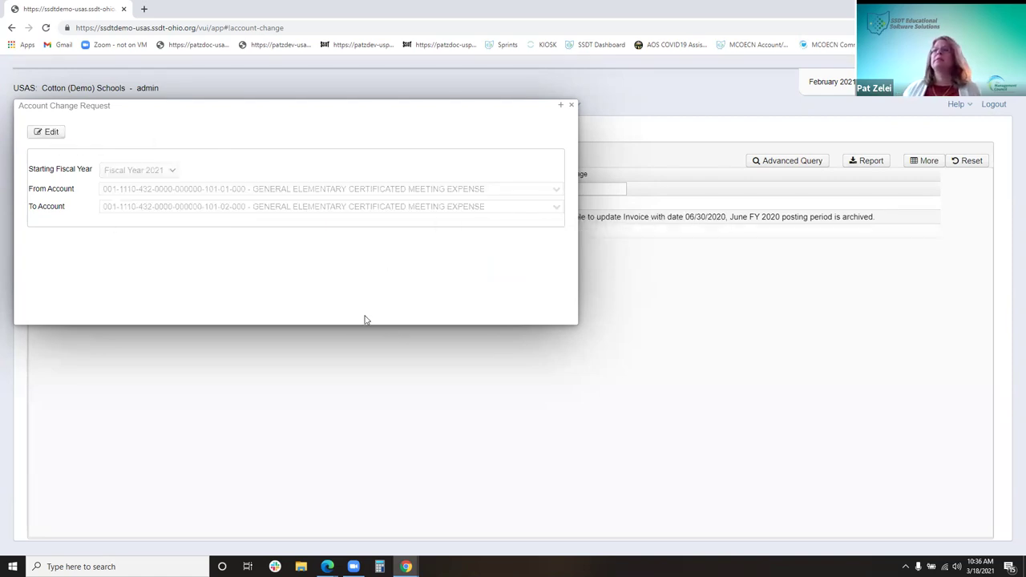
Apply the New 101-01-000 to 101-02-000 request and refresh the list to three requests
{"action": "left_click", "coordinate": [572, 106]}
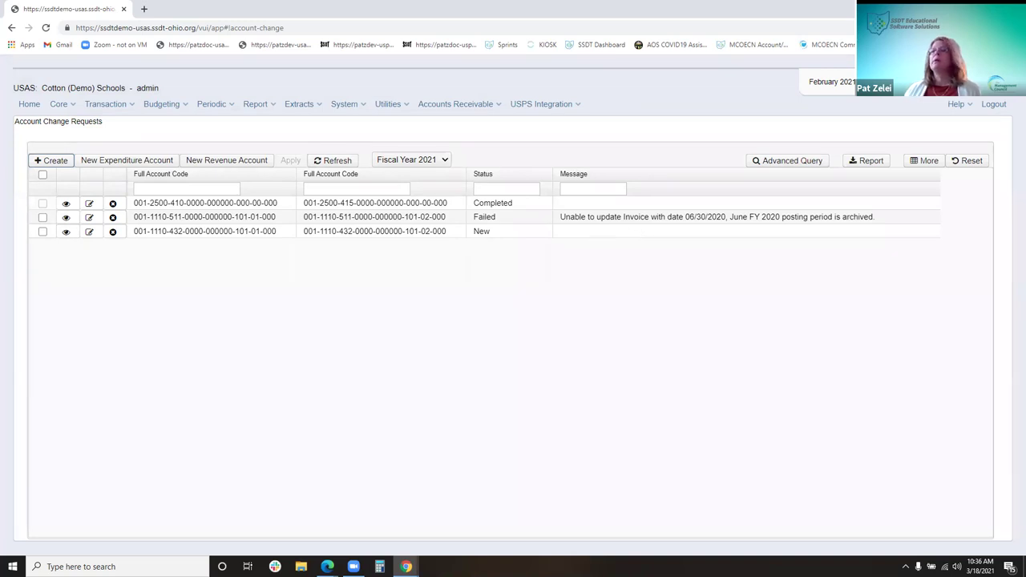
{"action": "left_click", "coordinate": [43, 232]}
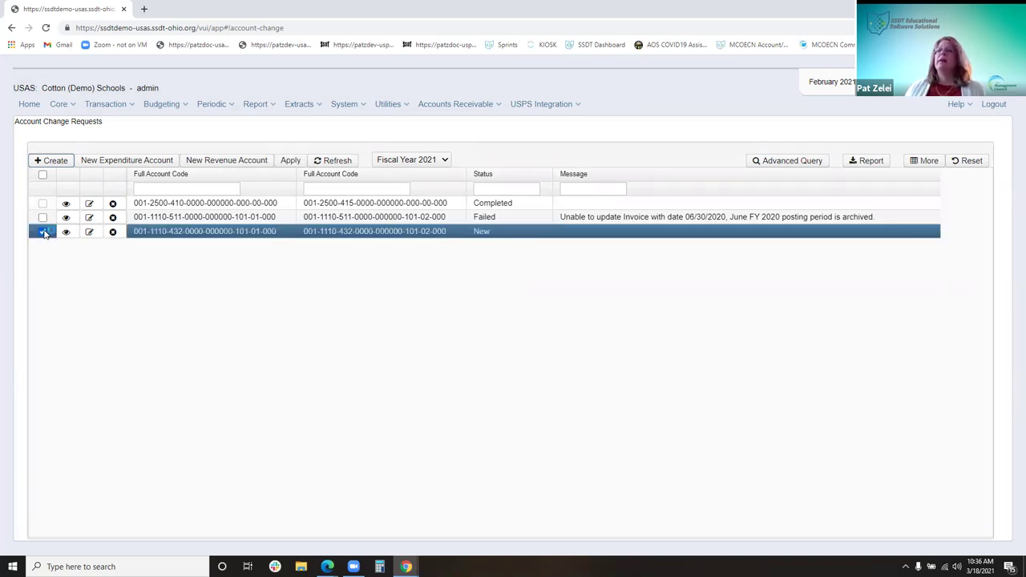
{"action": "left_click", "coordinate": [291, 163]}
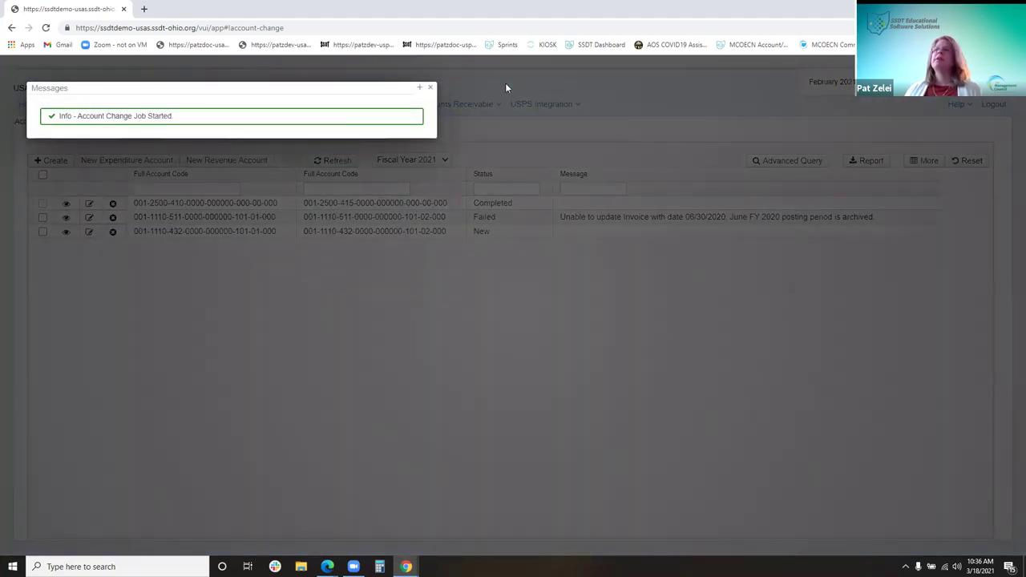
{"action": "left_click", "coordinate": [430, 88]}
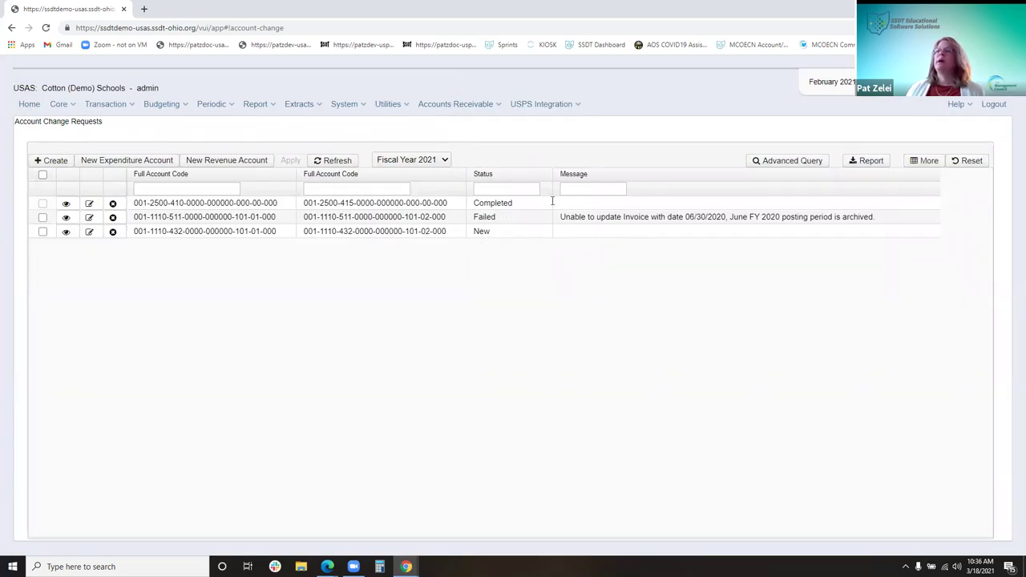
{"action": "left_click", "coordinate": [345, 162]}
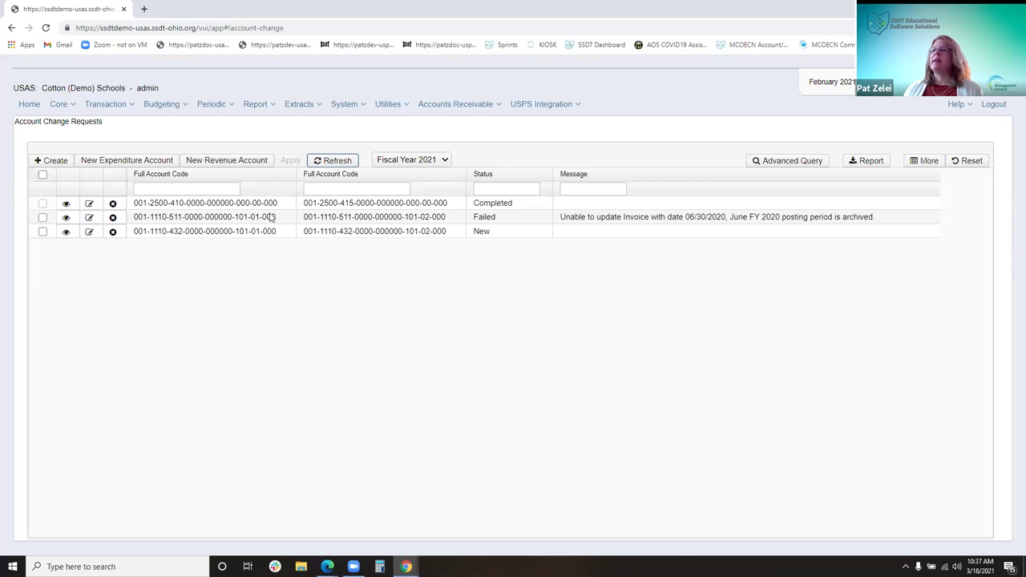
Try rerunning the Failed account change and dismiss the job-in-progress error
{"action": "left_click", "coordinate": [44, 219]}
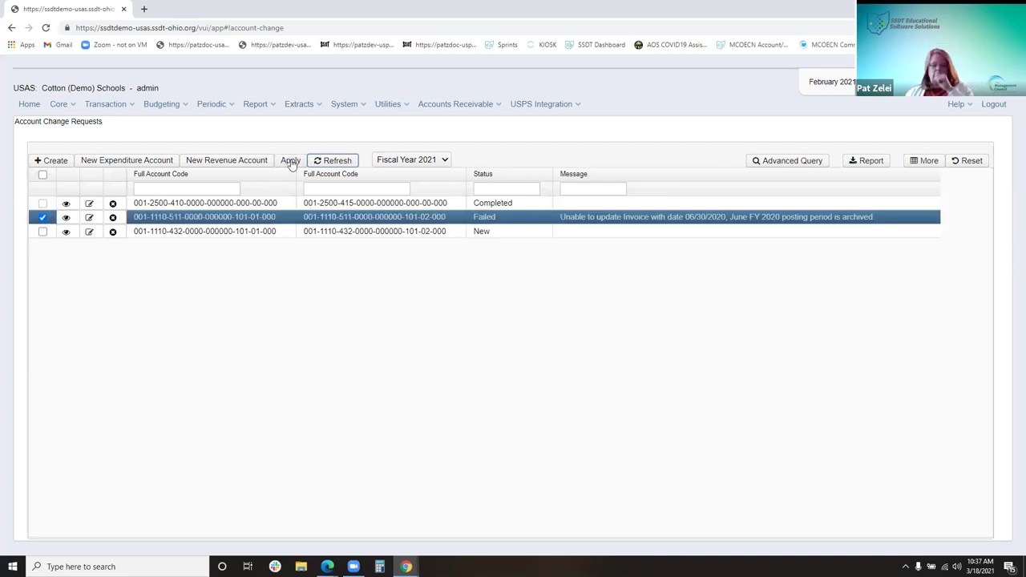
{"action": "left_click", "coordinate": [290, 161]}
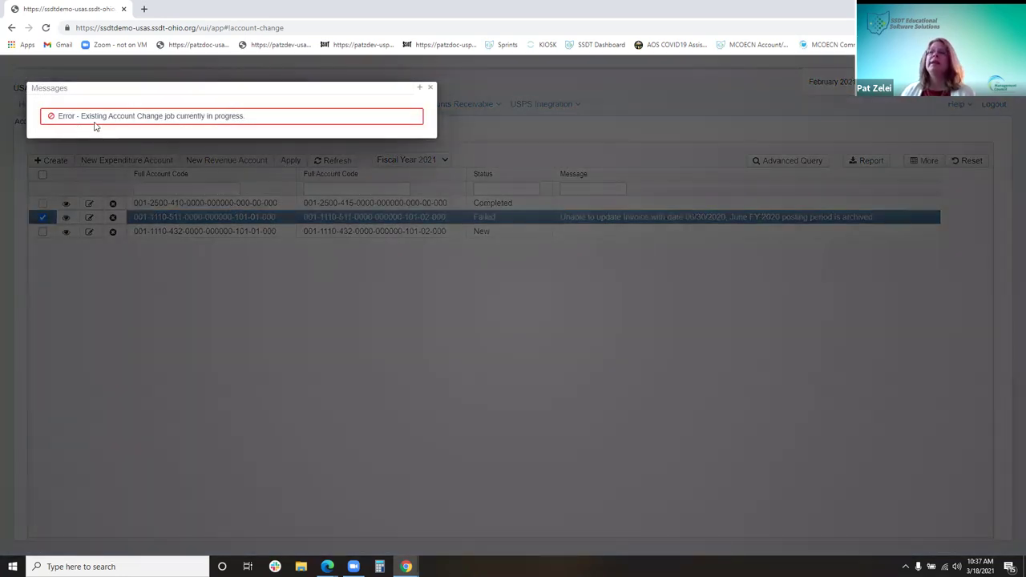
{"action": "left_click", "coordinate": [431, 88]}
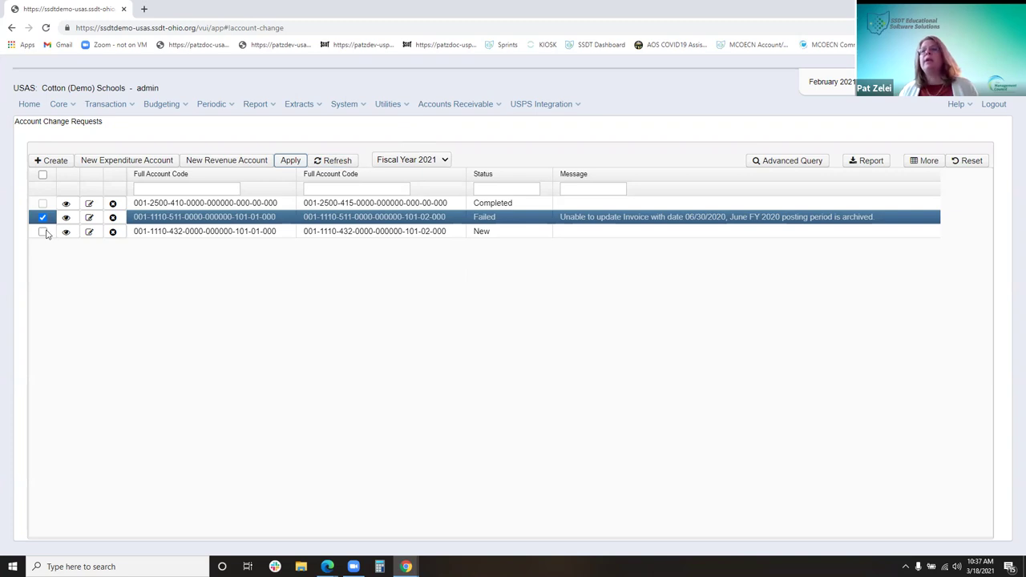
Clear the New and Failed row selections and start a new expenditure account
{"action": "left_click", "coordinate": [42, 231]}
{"action": "left_click", "coordinate": [43, 204]}
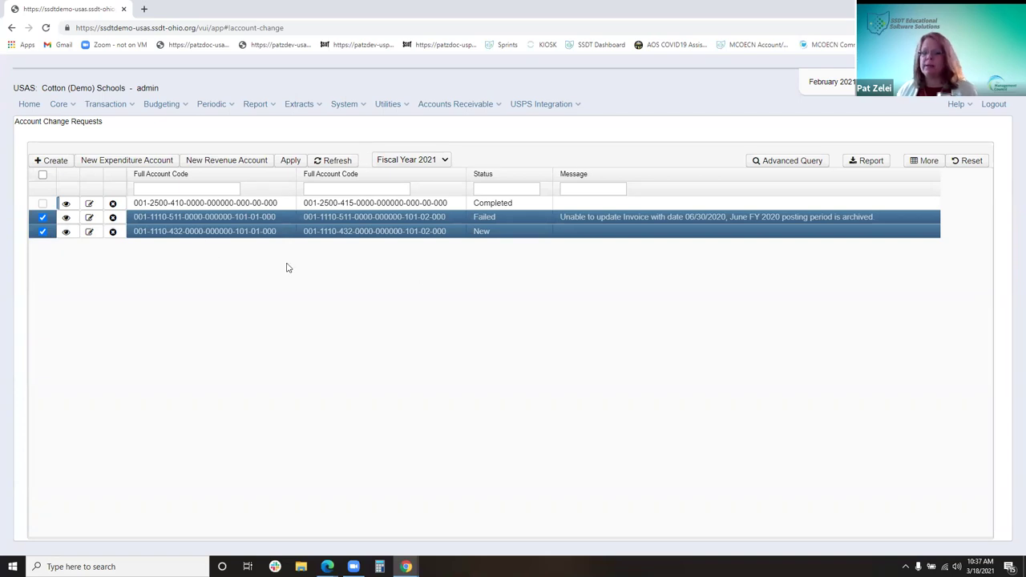
{"action": "left_click", "coordinate": [42, 231]}
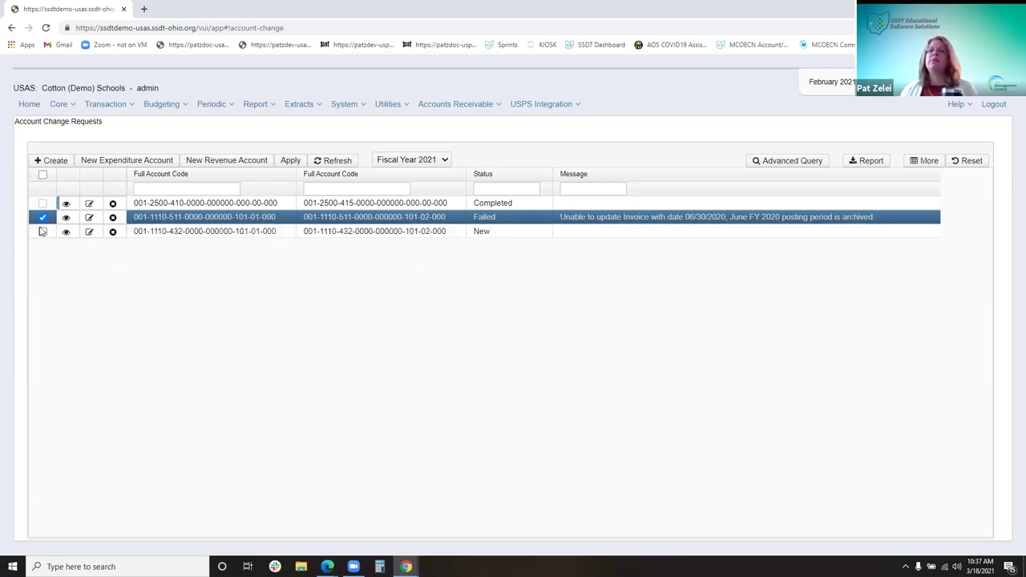
{"action": "left_click", "coordinate": [42, 218]}
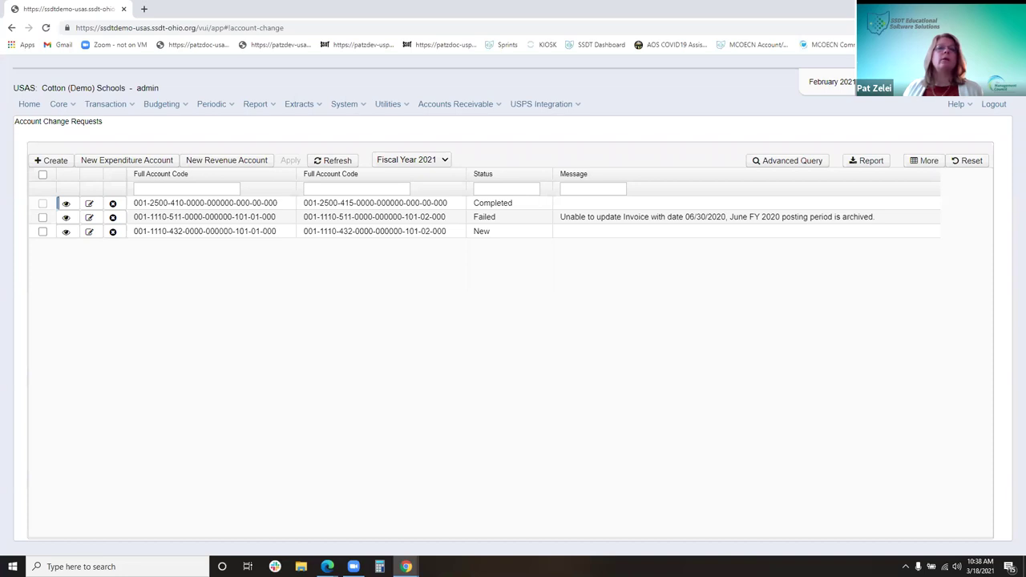
{"action": "left_click", "coordinate": [122, 160]}
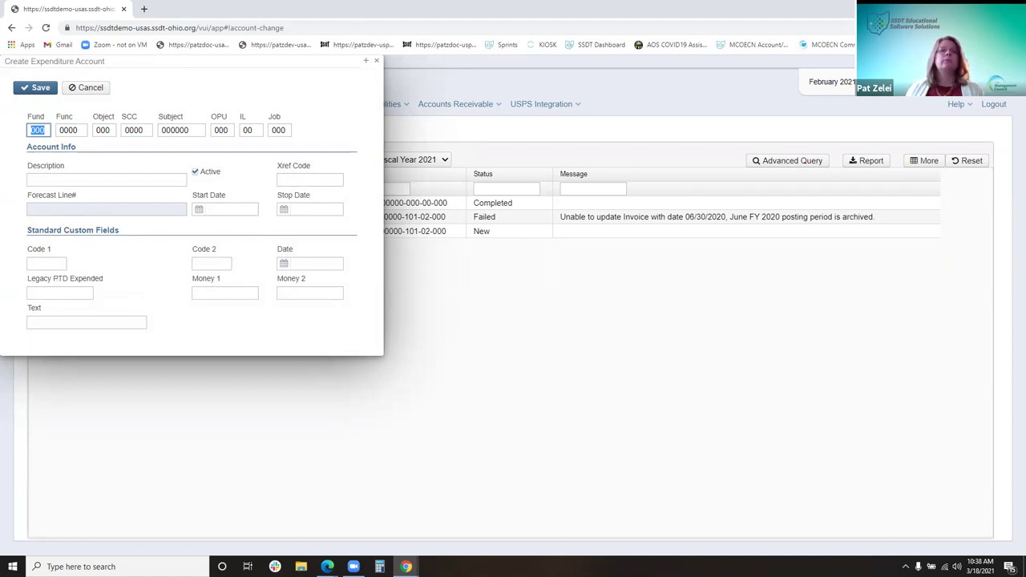
Close the unsaved expenditure account form and go to the utility tools
{"action": "left_click", "coordinate": [376, 61]}
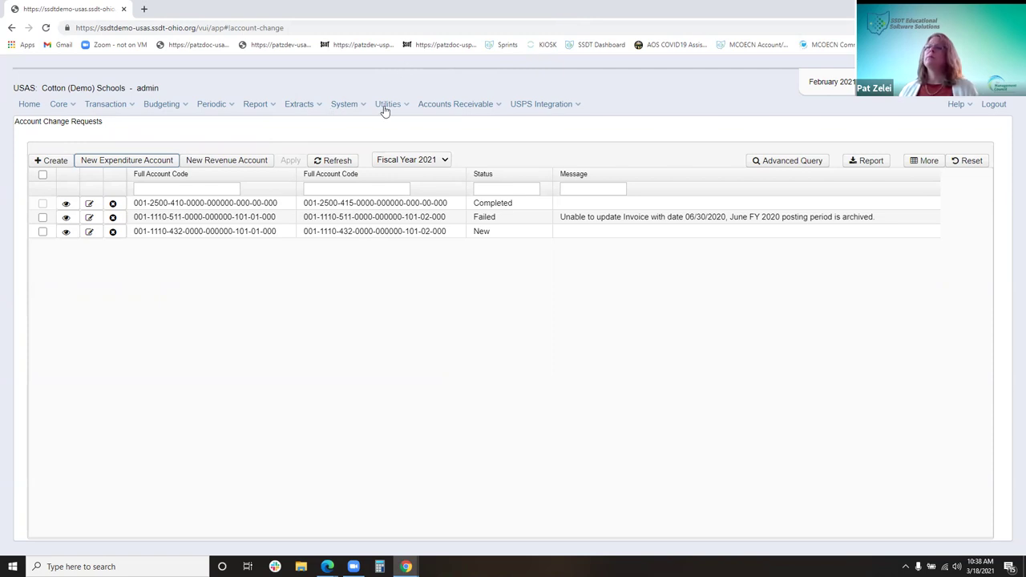
{"action": "left_click", "coordinate": [386, 110]}
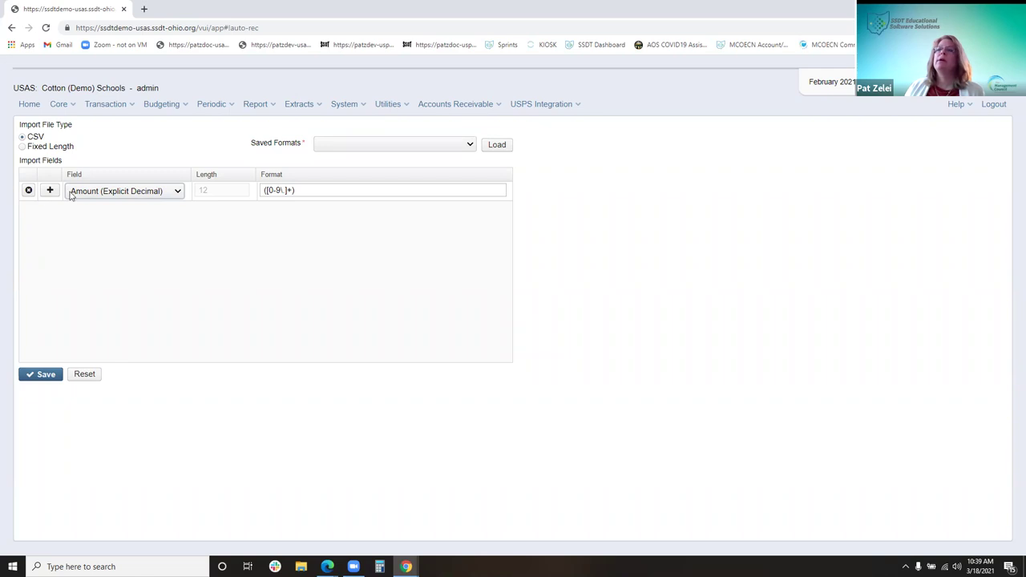
Load the National Bank of SSDT saved import format
{"action": "left_click", "coordinate": [470, 145]}
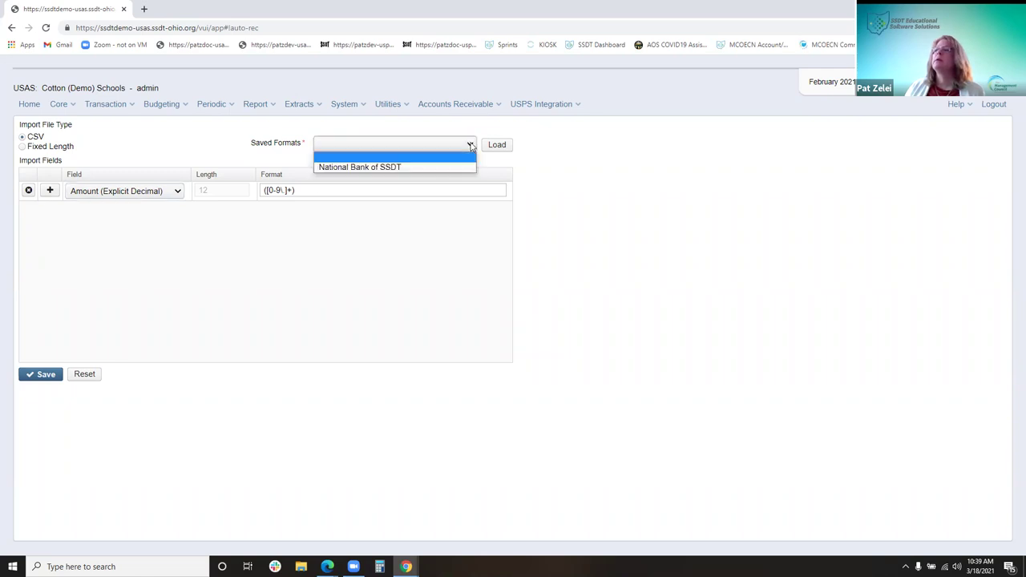
{"action": "left_click", "coordinate": [429, 170]}
{"action": "left_click", "coordinate": [496, 148]}
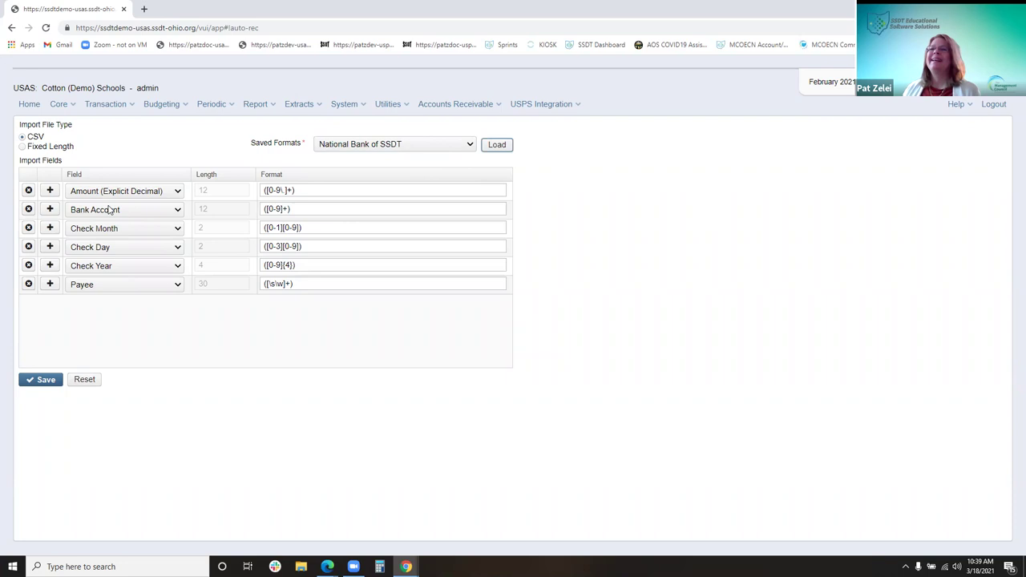
Add two import field rows, set one to Bank Account, then delete both extra rows
{"action": "left_click", "coordinate": [50, 283]}
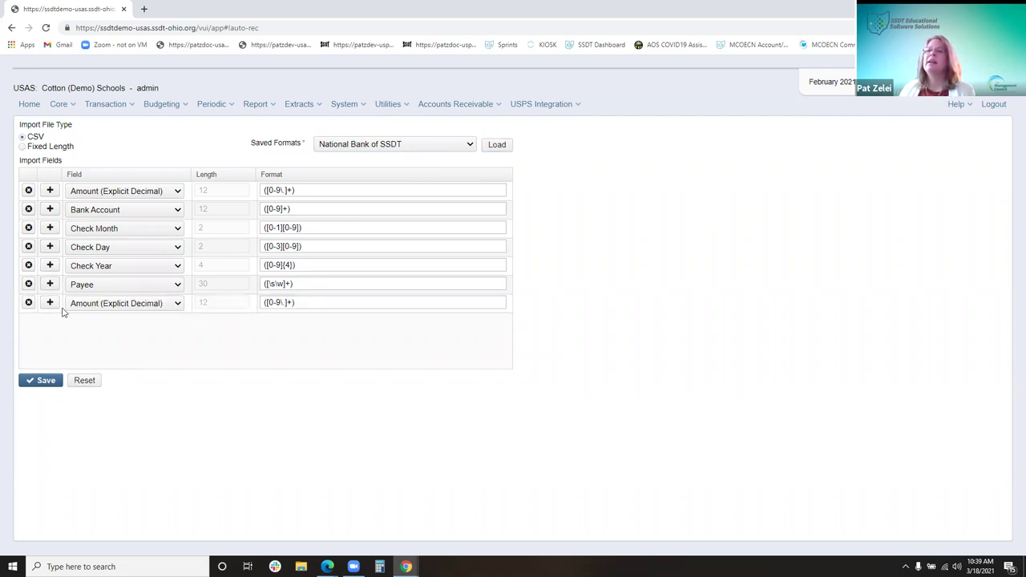
{"action": "left_click", "coordinate": [50, 303]}
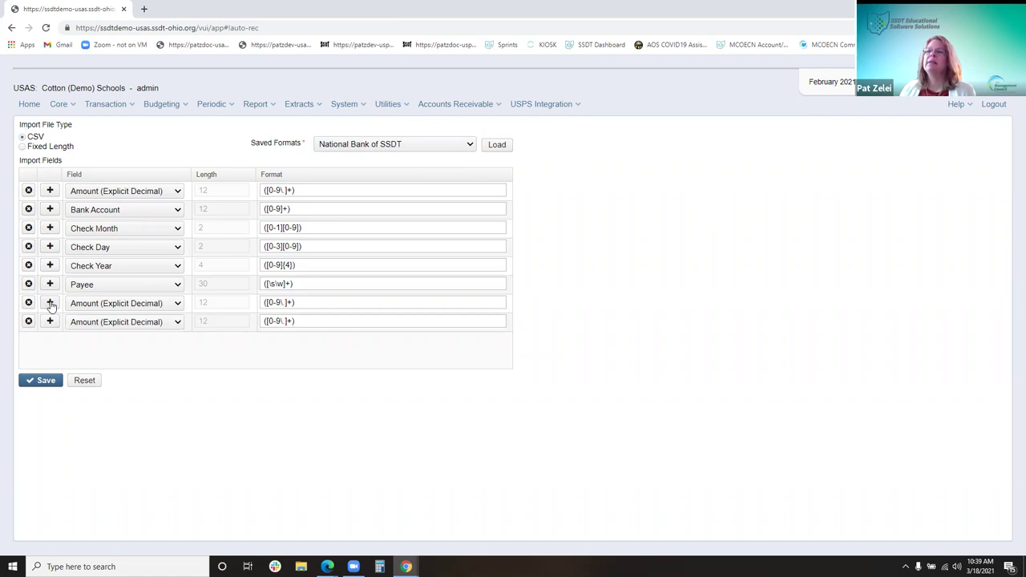
{"action": "left_click", "coordinate": [156, 322]}
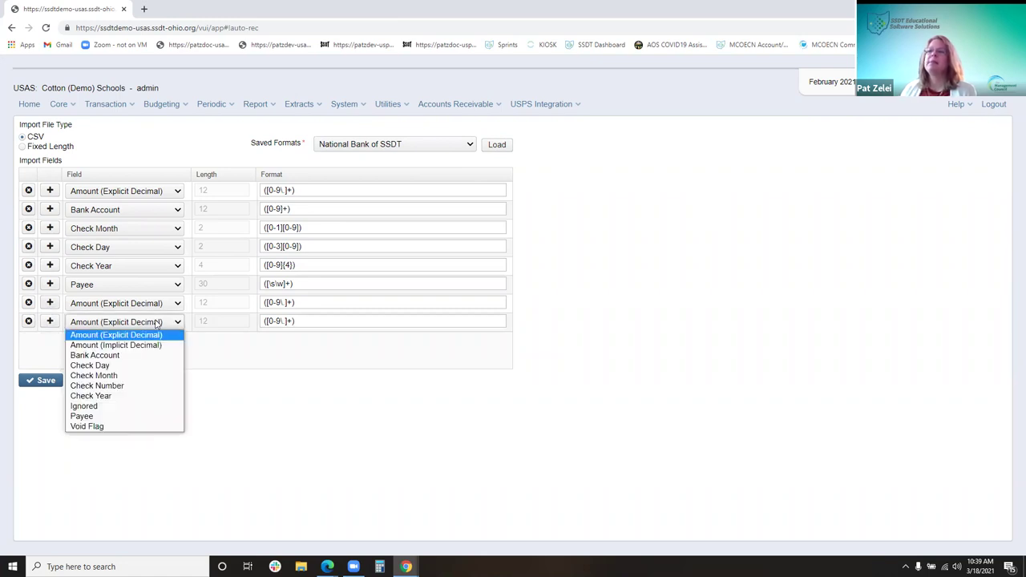
{"action": "left_click", "coordinate": [104, 355]}
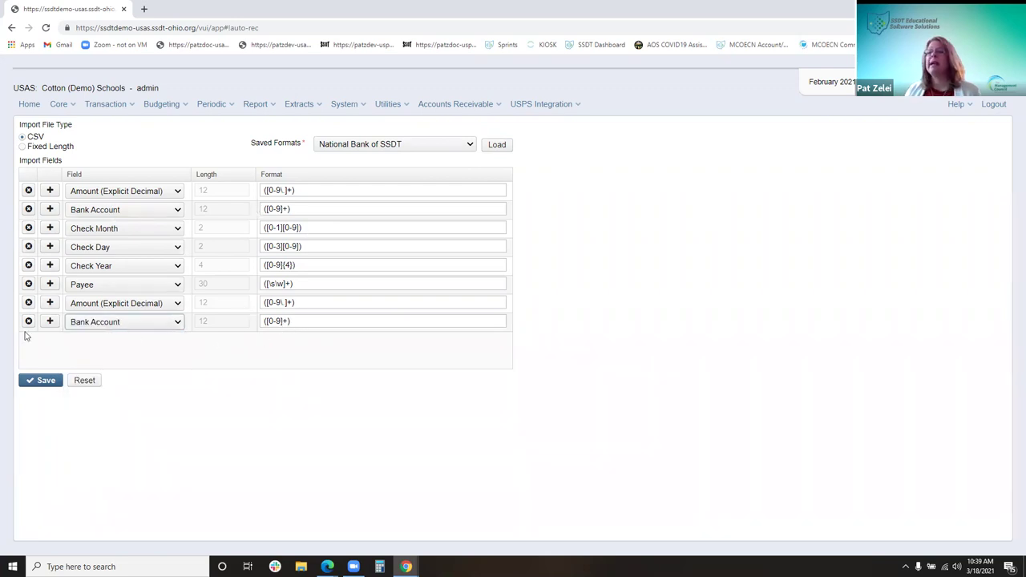
{"action": "left_click", "coordinate": [27, 322]}
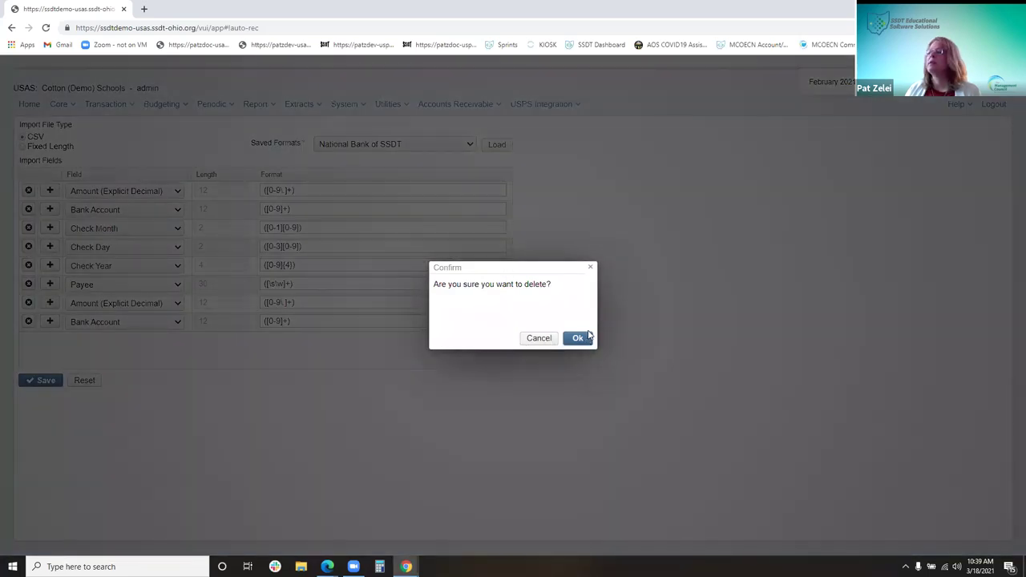
{"action": "left_click", "coordinate": [578, 339]}
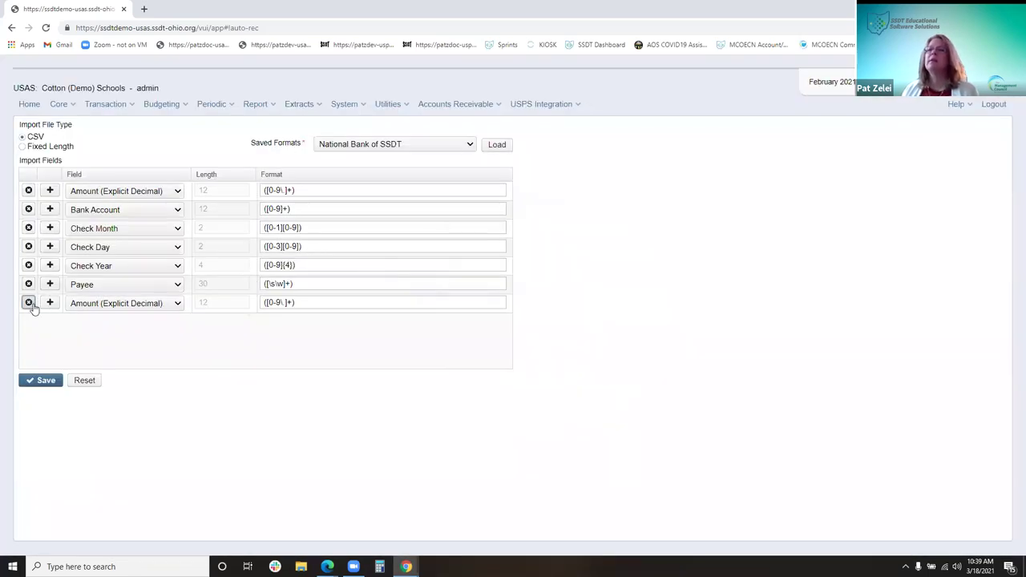
{"action": "left_click", "coordinate": [28, 303]}
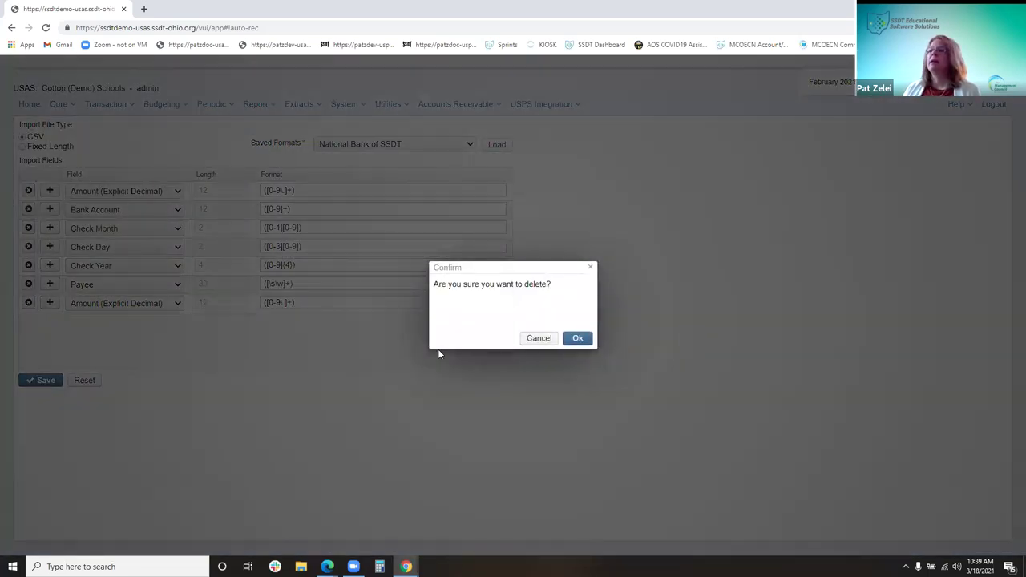
{"action": "left_click", "coordinate": [578, 339]}
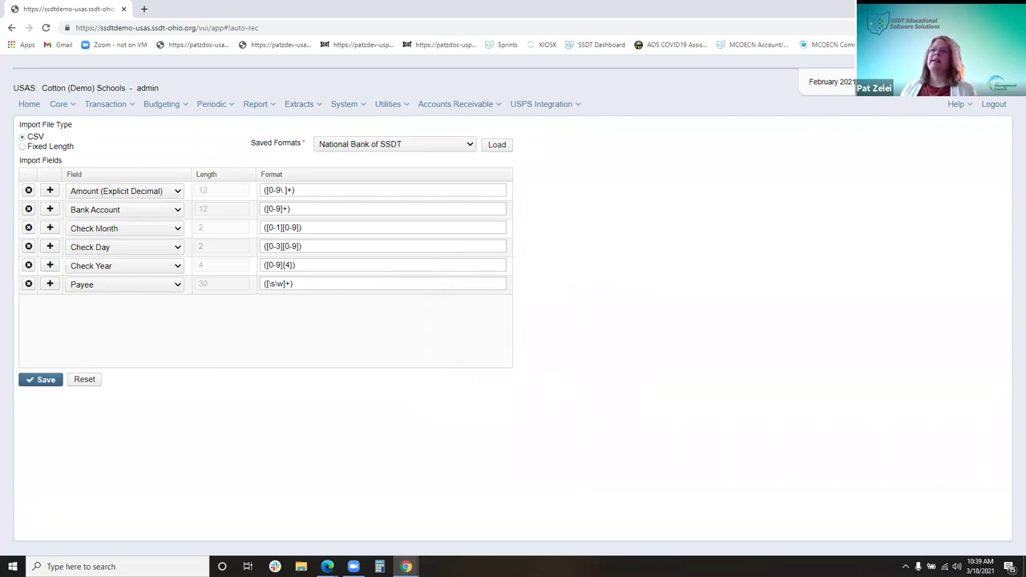
Cancel a first save attempt and reselect National Bank of SSDT in Saved Formats
{"action": "left_click", "coordinate": [25, 383]}
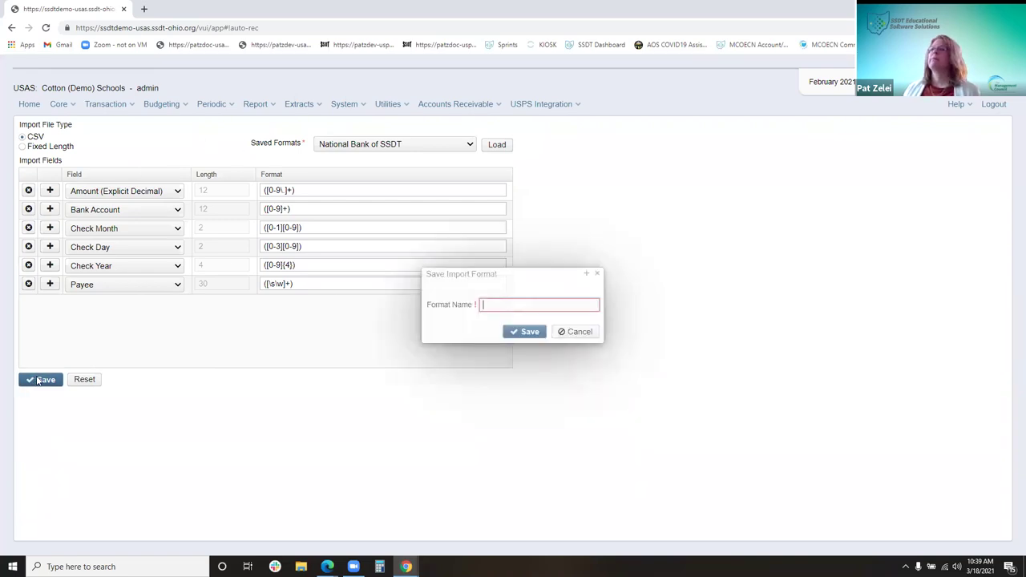
{"action": "left_click", "coordinate": [578, 332]}
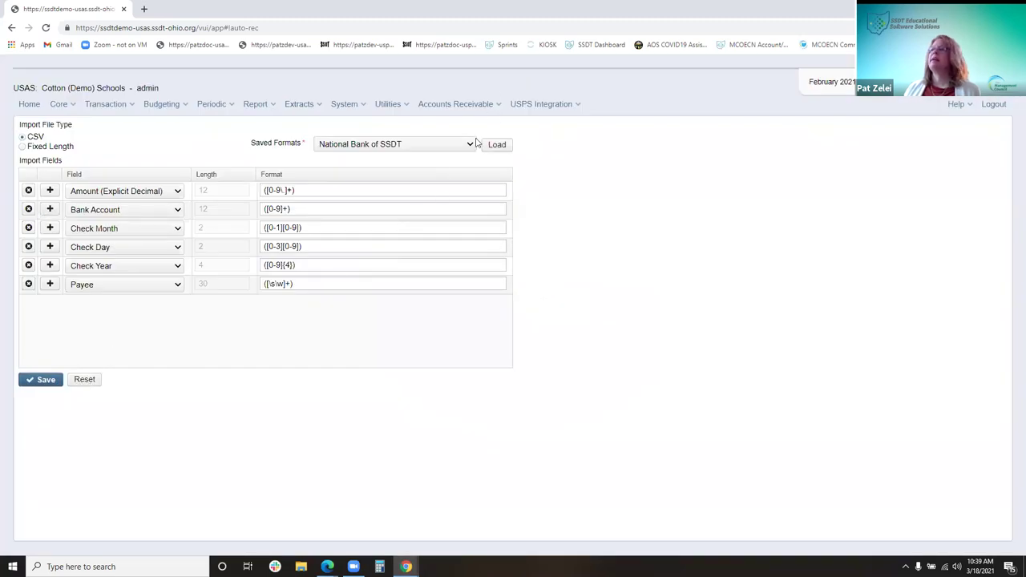
{"action": "left_click", "coordinate": [417, 146]}
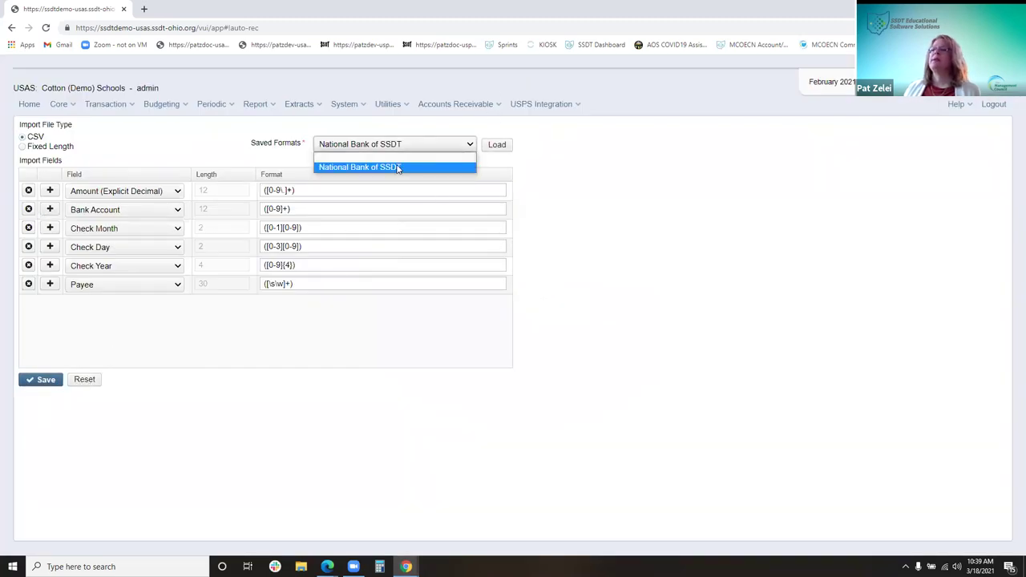
{"action": "left_click", "coordinate": [398, 158]}
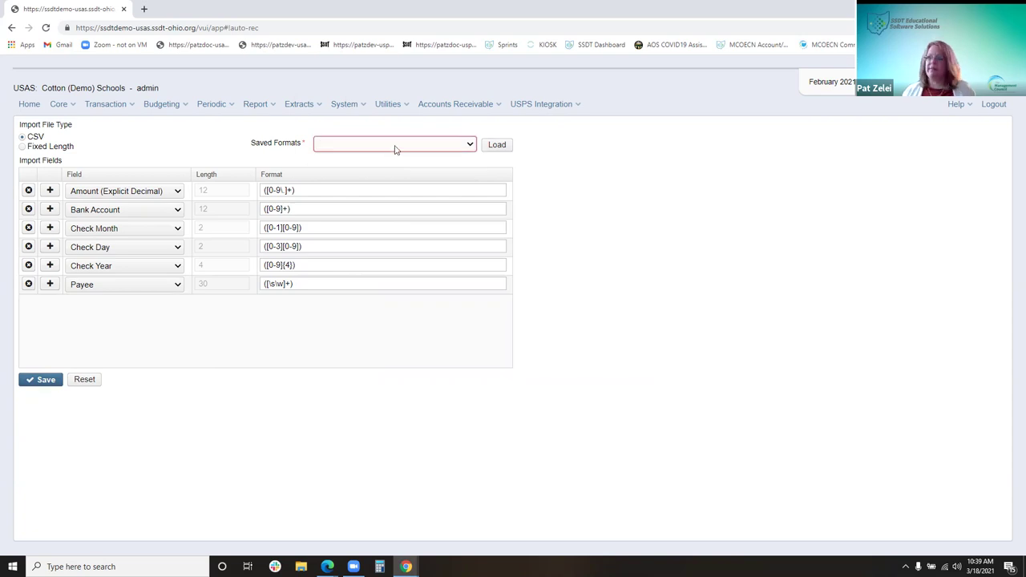
{"action": "left_click", "coordinate": [395, 147]}
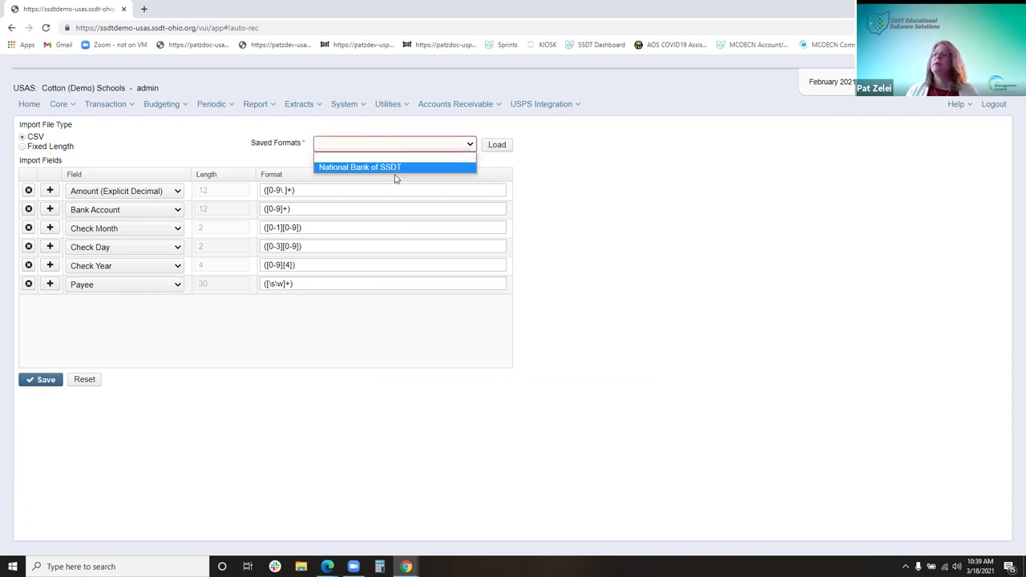
{"action": "left_click", "coordinate": [396, 167]}
{"action": "left_click", "coordinate": [401, 147]}
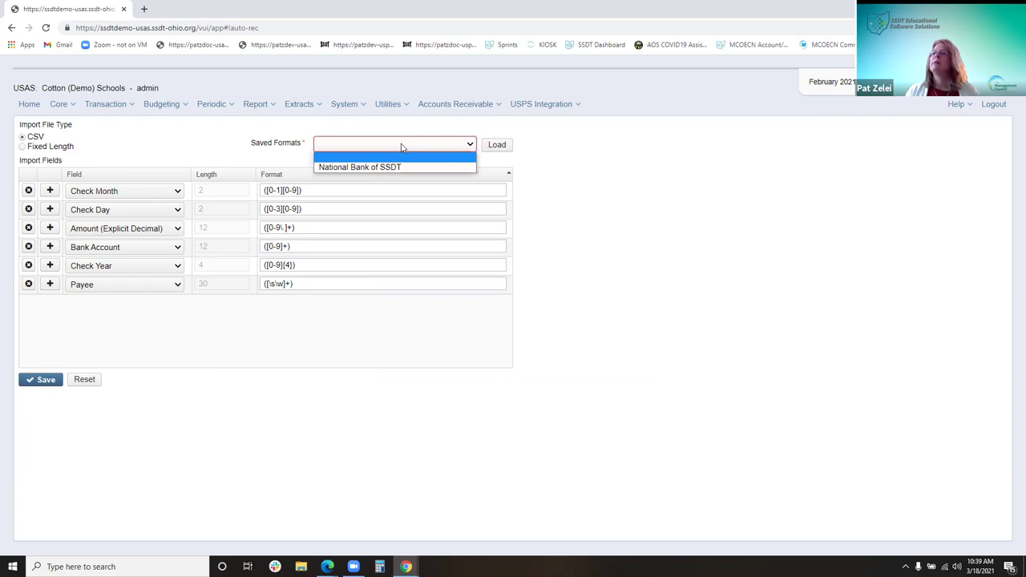
{"action": "left_click", "coordinate": [660, 161]}
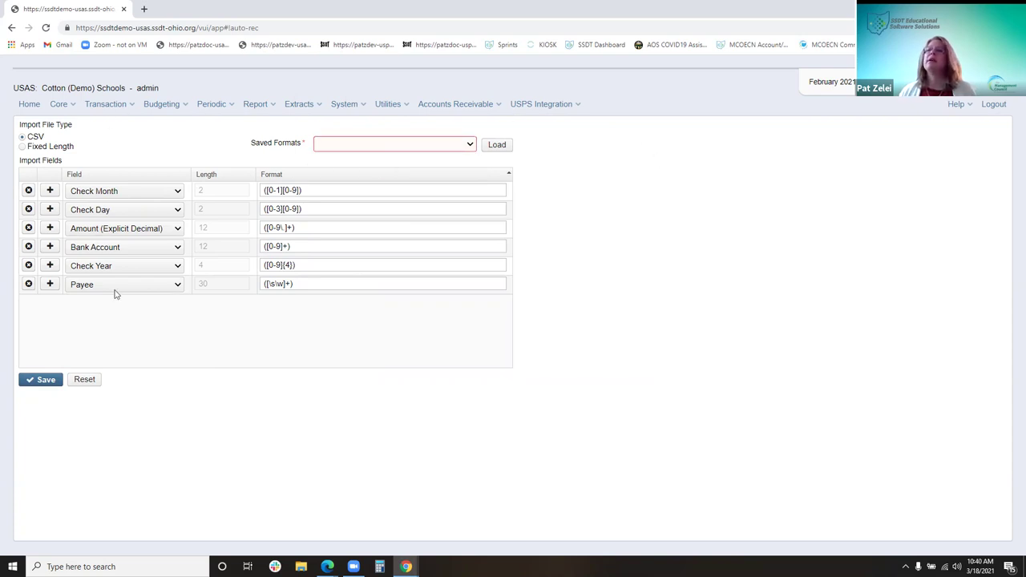
Save the field layout as a new format named Demo Bank and confirm it is listed
{"action": "left_click", "coordinate": [46, 380]}
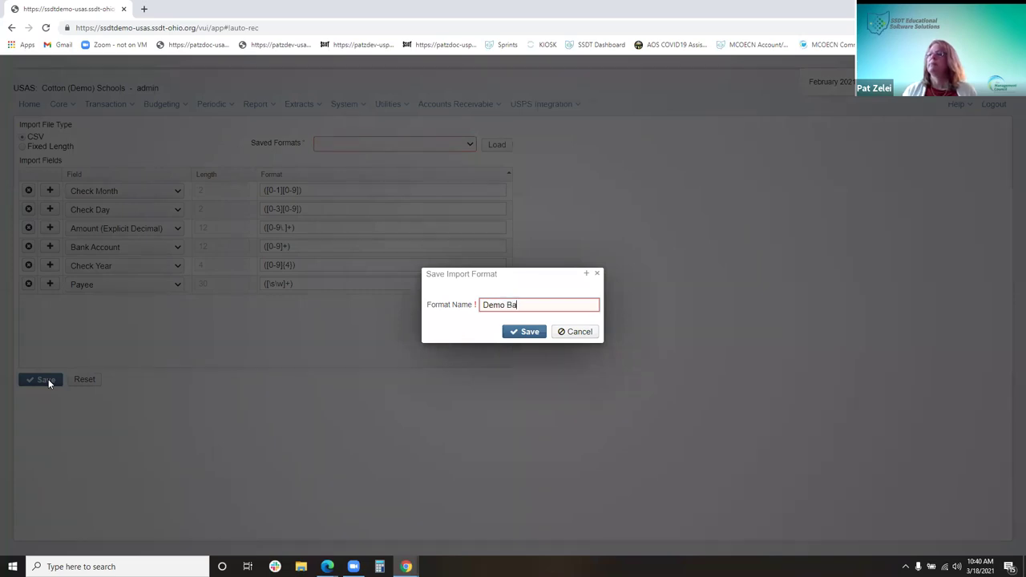
{"action": "left_click", "coordinate": [533, 332]}
{"action": "left_click", "coordinate": [470, 146]}
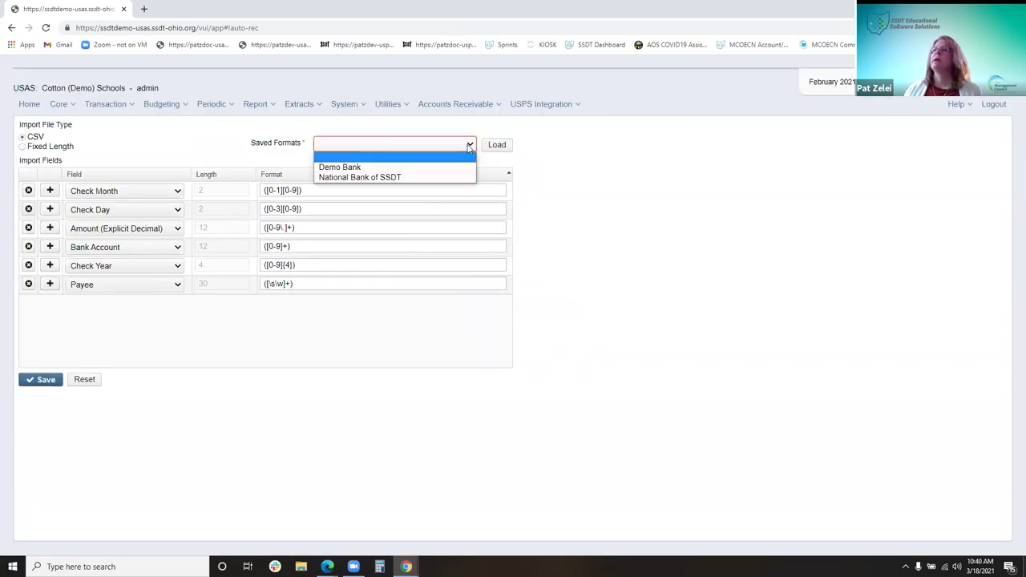
{"action": "left_click", "coordinate": [339, 109]}
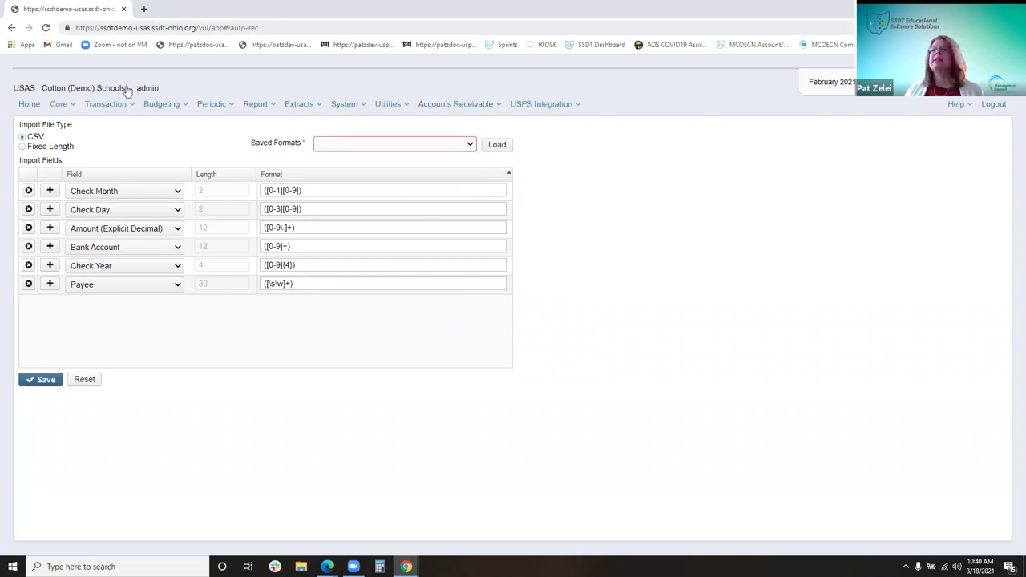
{"action": "left_click", "coordinate": [107, 110]}
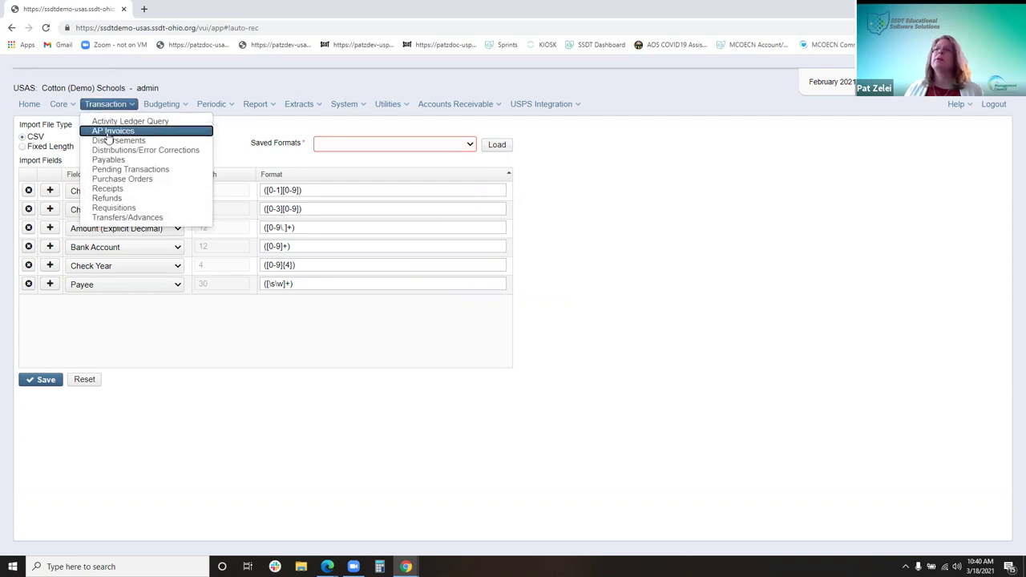
Go to Disbursements, then bring up Utilities > Change Password for the admin user
{"action": "left_click", "coordinate": [106, 142]}
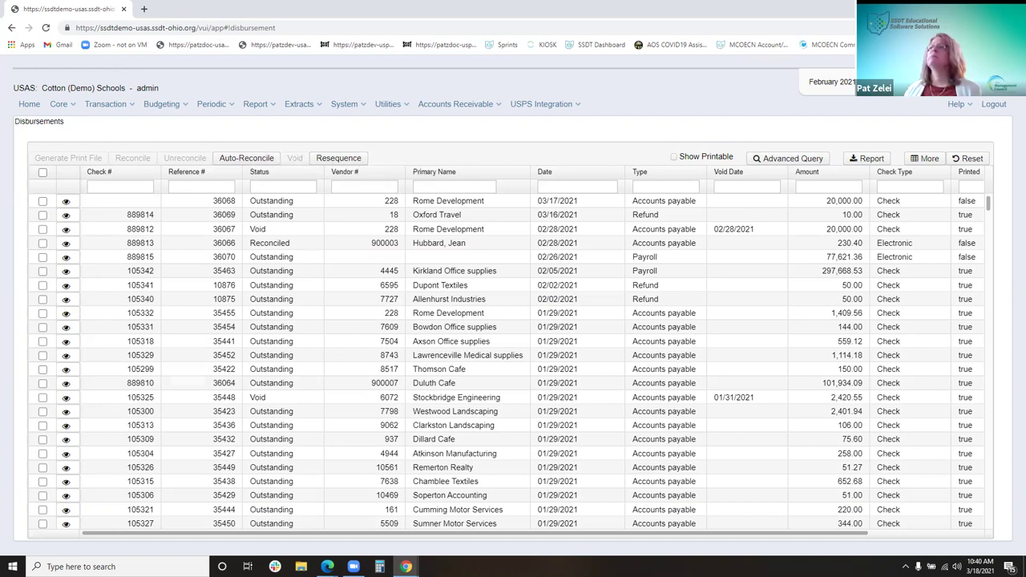
{"action": "left_click", "coordinate": [389, 105]}
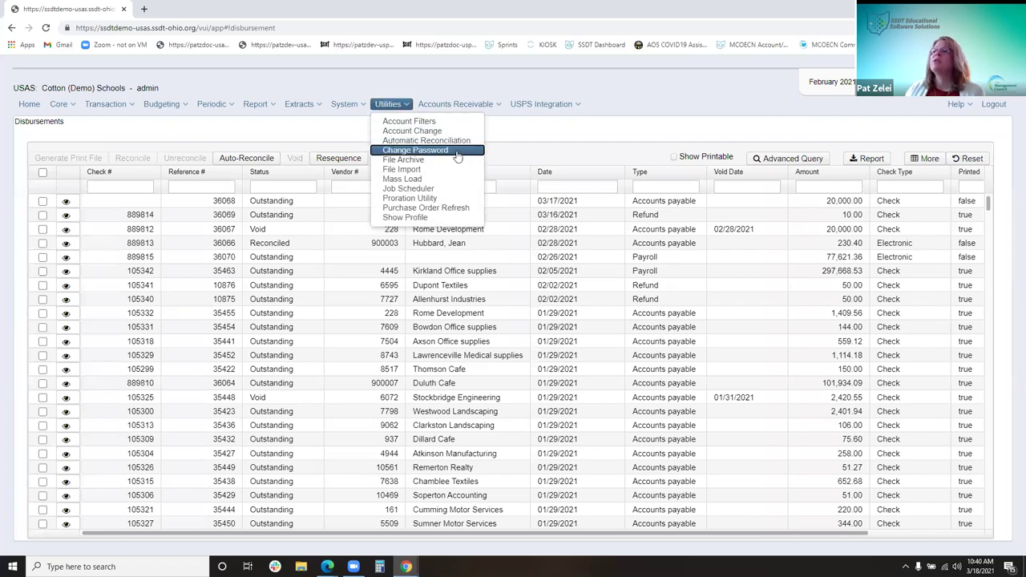
{"action": "left_click", "coordinate": [457, 153]}
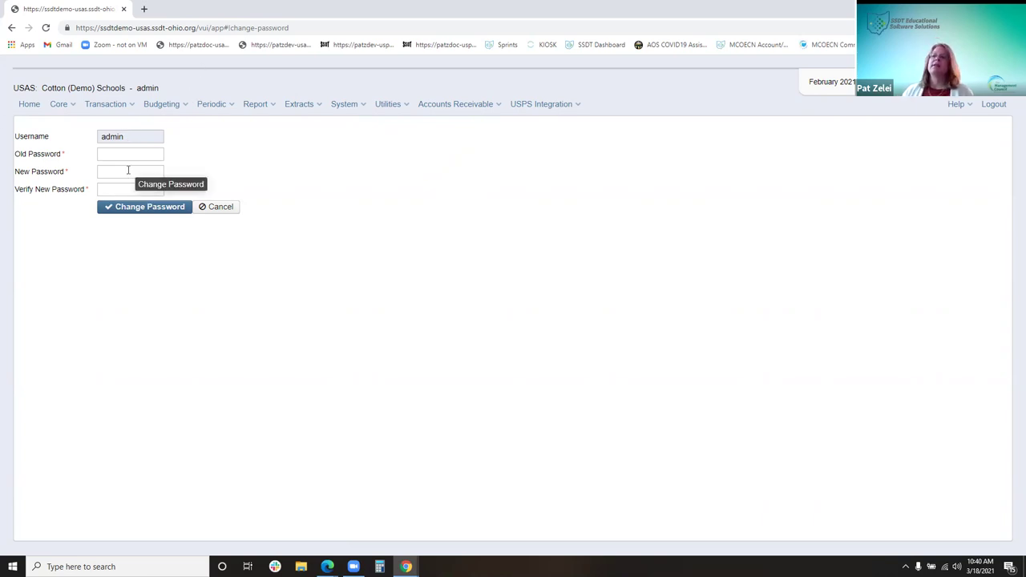
{"action": "left_click", "coordinate": [126, 153]}
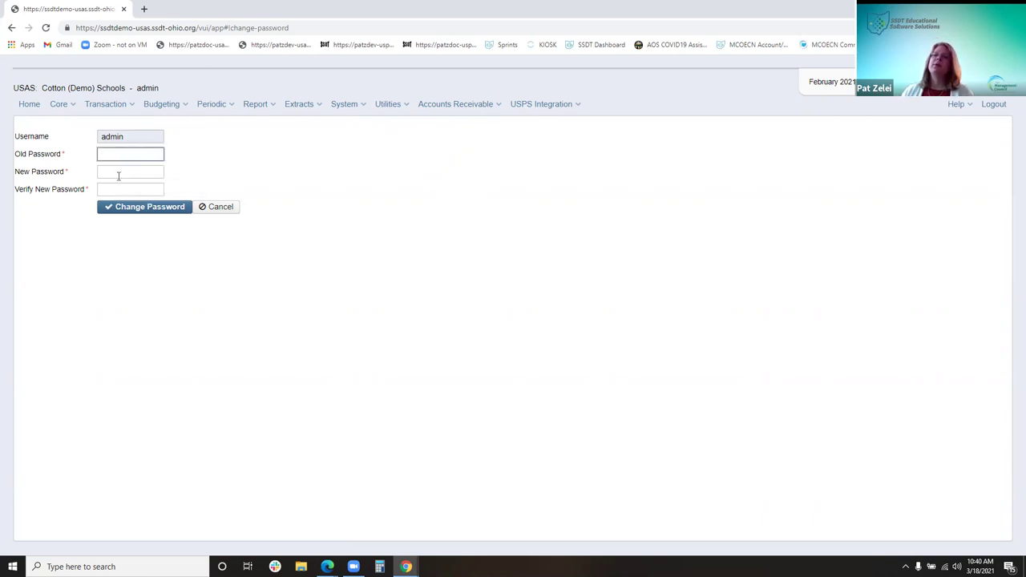
{"action": "left_click", "coordinate": [118, 173]}
{"action": "left_click", "coordinate": [132, 187]}
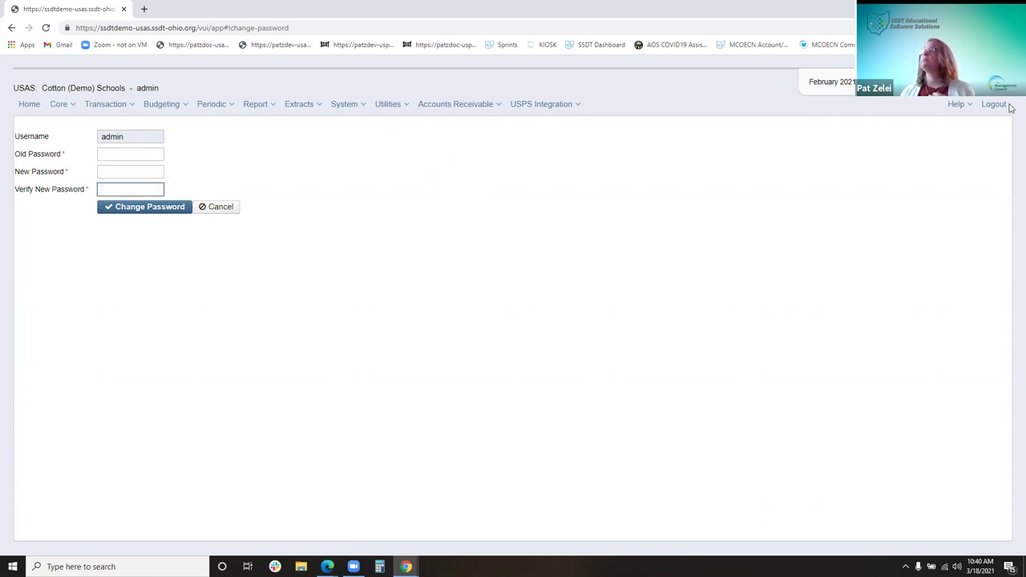
{"action": "left_click", "coordinate": [144, 8]}
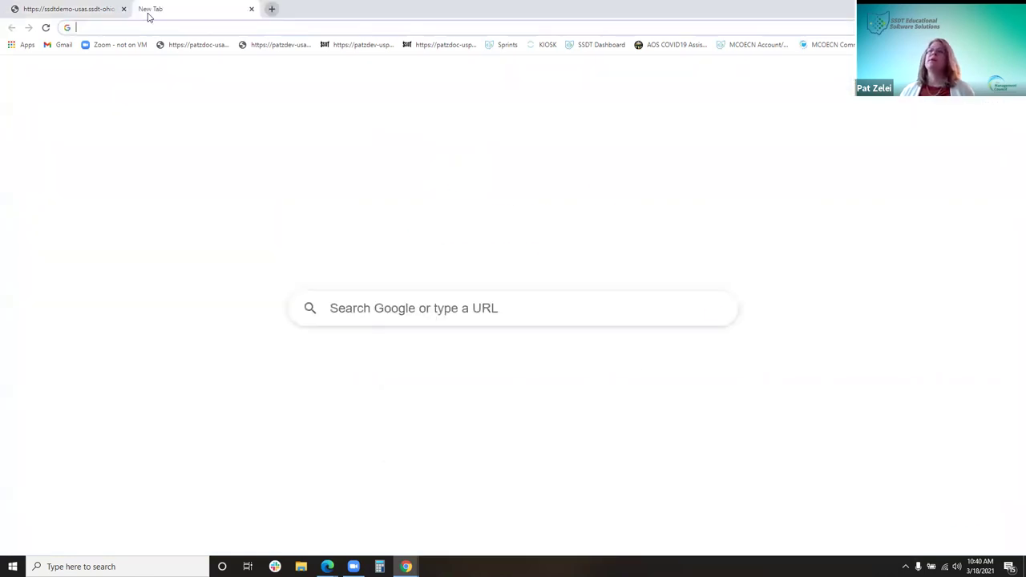
{"action": "type", "text": "ssd"}
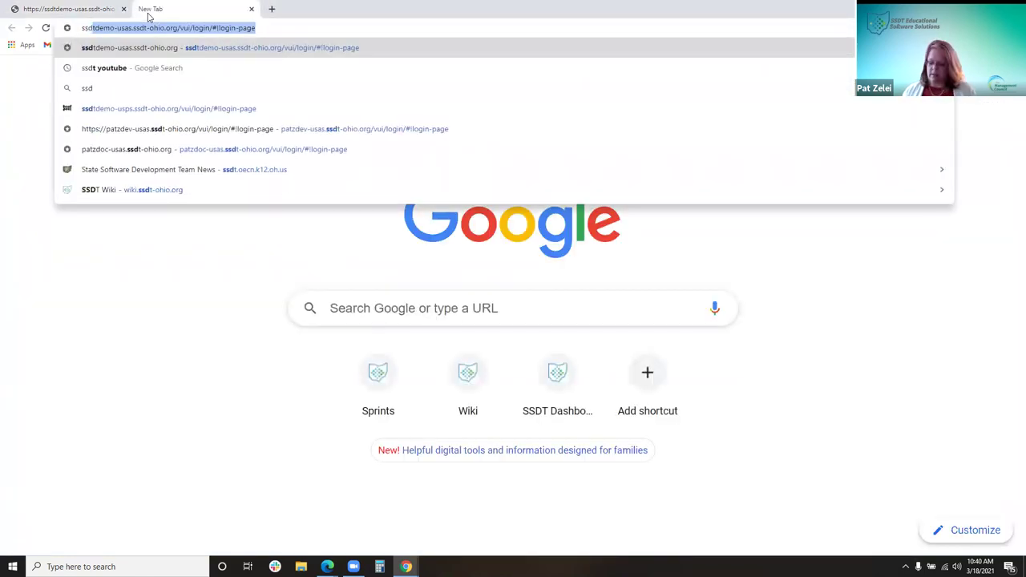
{"action": "key", "text": "Return"}
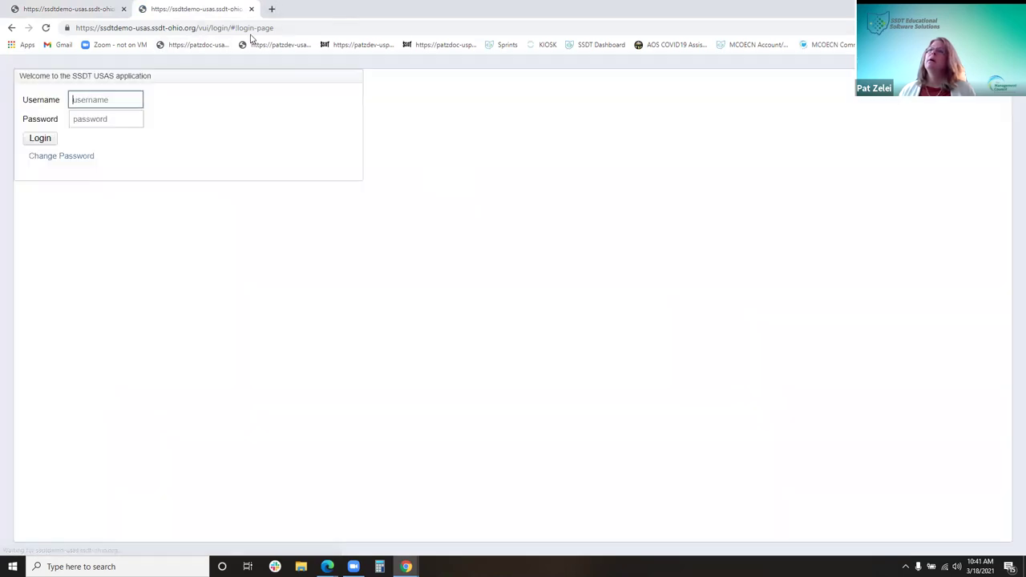
{"action": "left_click", "coordinate": [55, 159]}
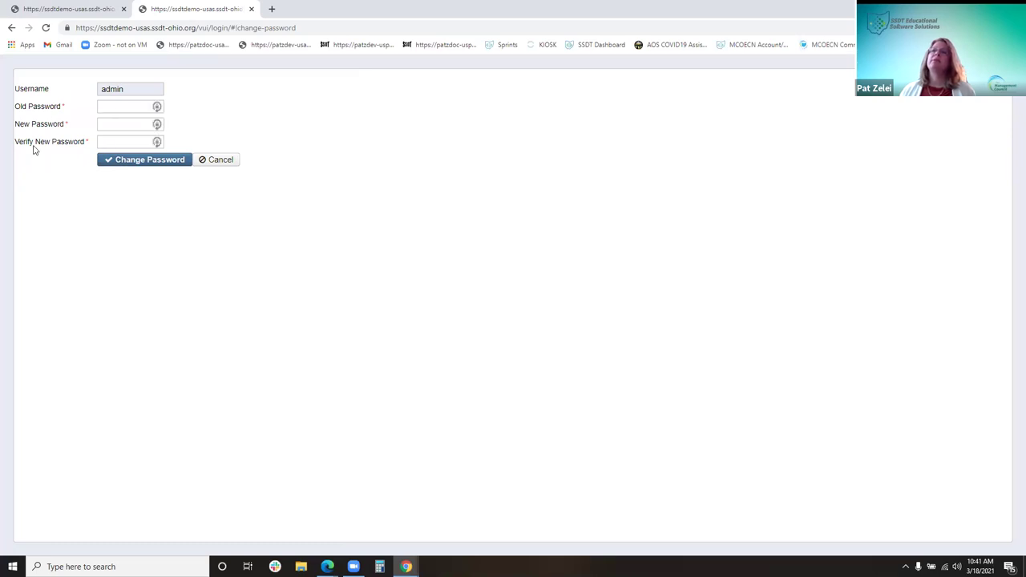
{"action": "left_click", "coordinate": [76, 12]}
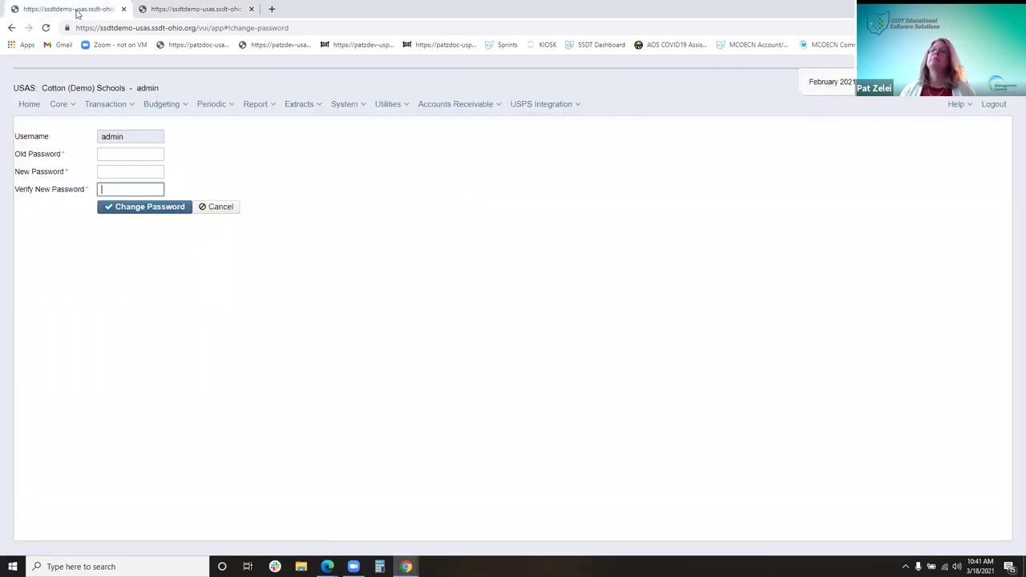
{"action": "left_click", "coordinate": [251, 9]}
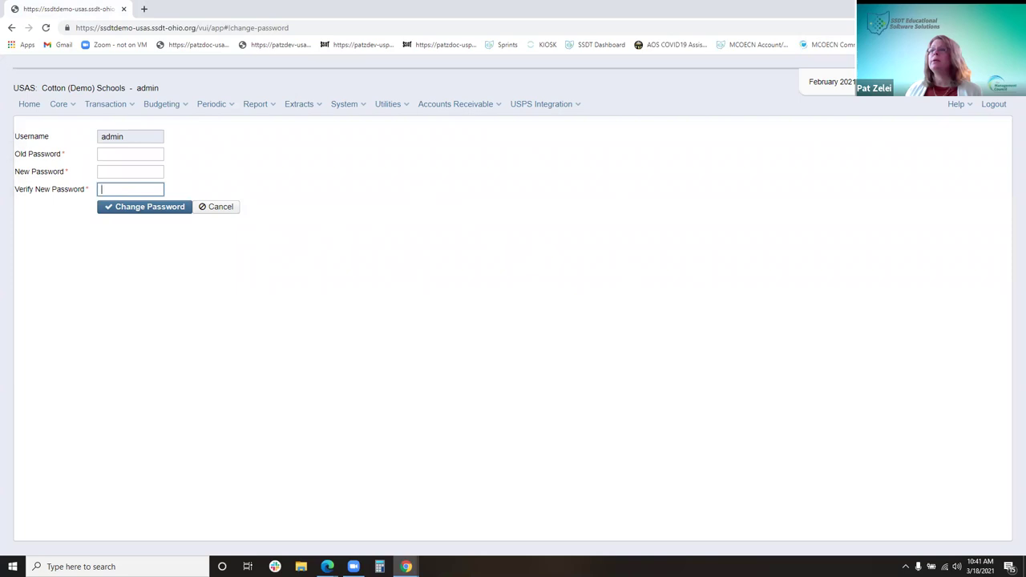
{"action": "left_click", "coordinate": [385, 105]}
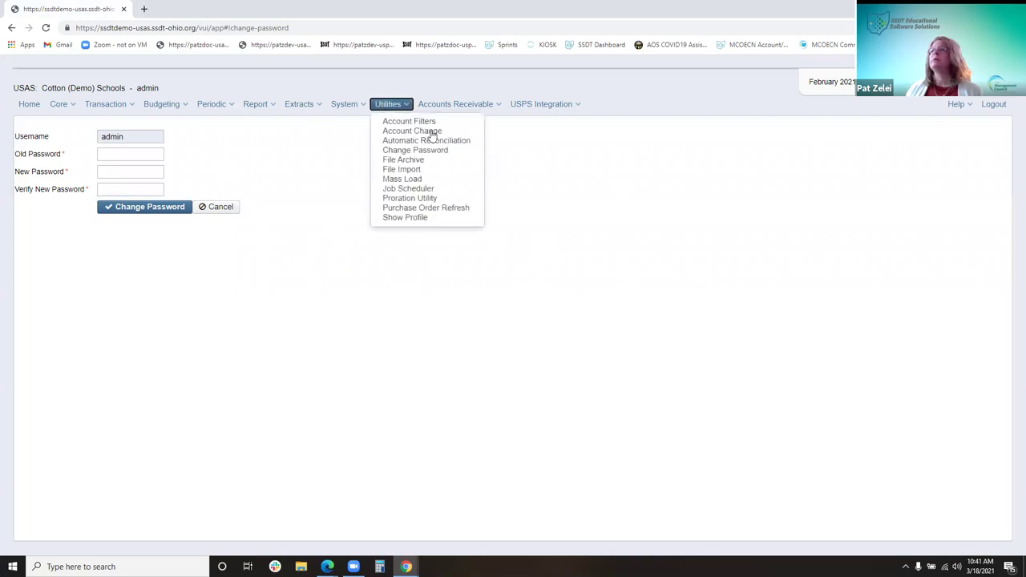
Go to the File Archive and view the December 2021 (FY 2022) monthly reports file set
{"action": "left_click", "coordinate": [433, 160]}
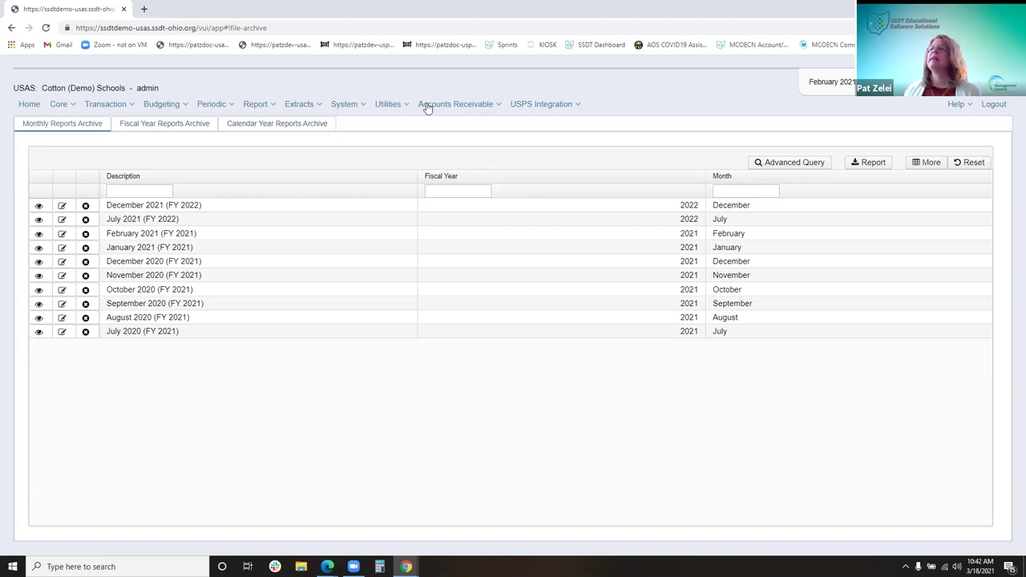
{"action": "left_click", "coordinate": [388, 104]}
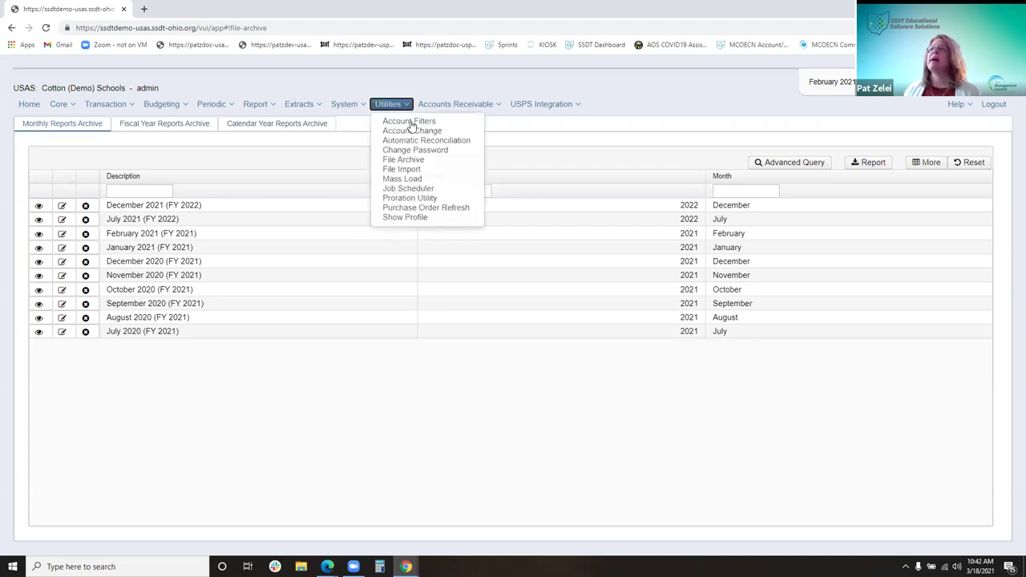
{"action": "left_click", "coordinate": [426, 179]}
{"action": "left_click", "coordinate": [265, 458]}
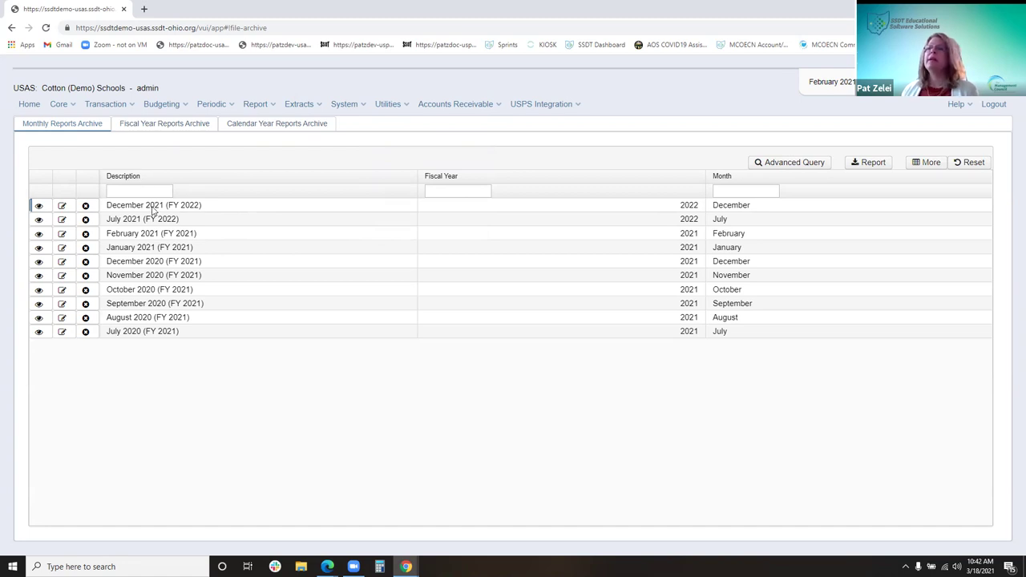
{"action": "left_click", "coordinate": [38, 206]}
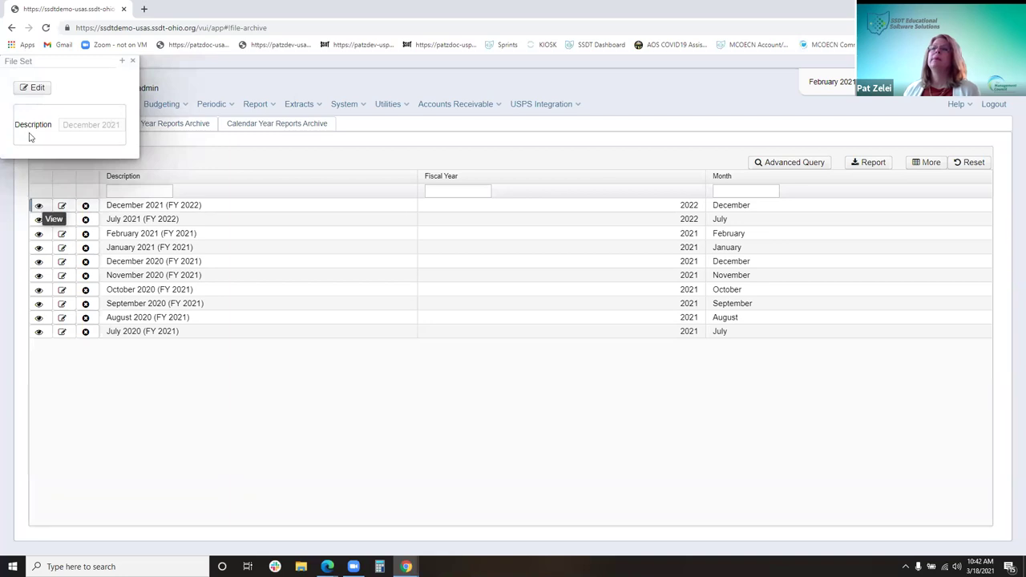
Close the file set panel and view the December 2021 (FY 2022) report files
{"action": "left_click", "coordinate": [36, 90]}
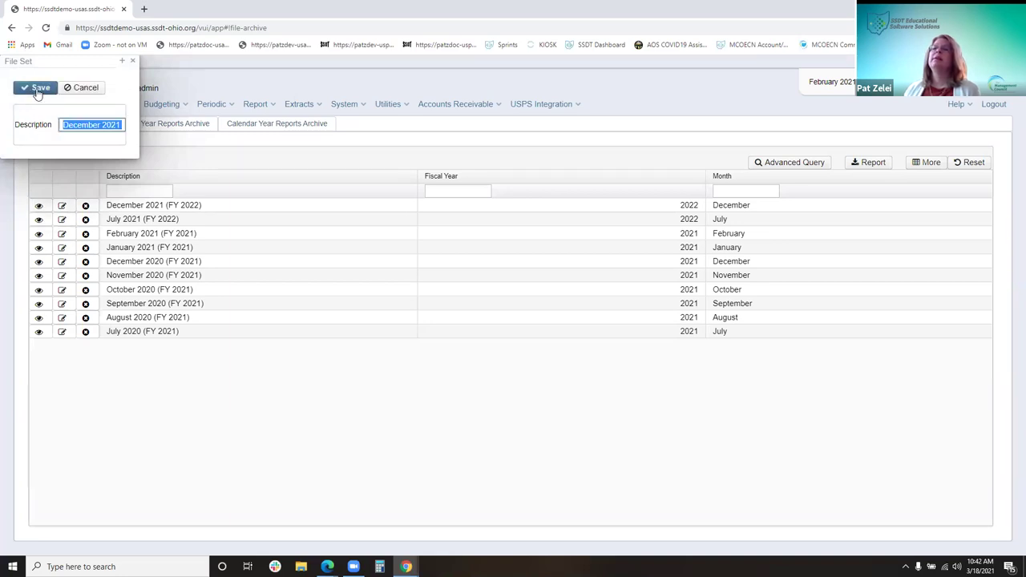
{"action": "left_click", "coordinate": [132, 62]}
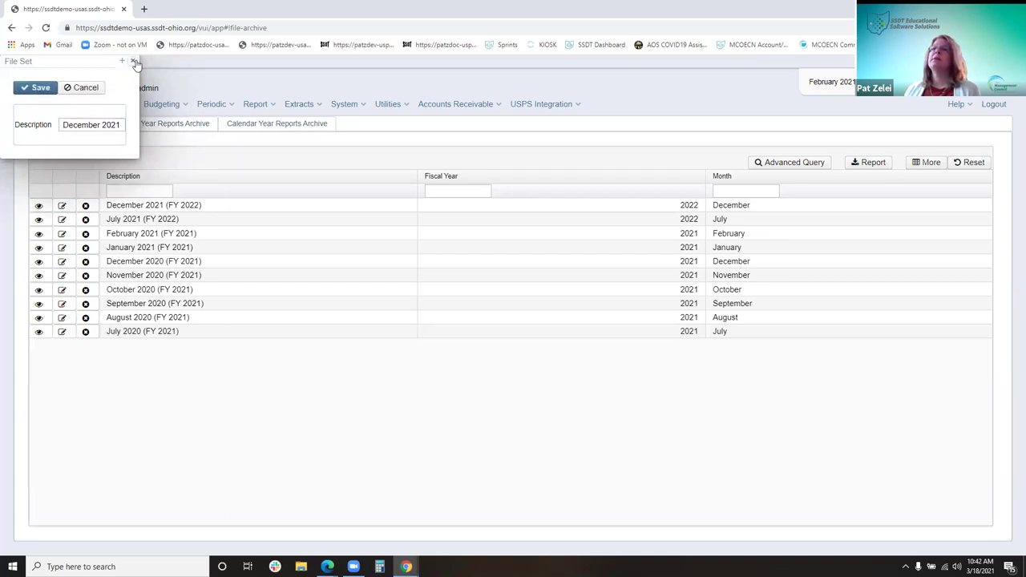
{"action": "left_click", "coordinate": [39, 206]}
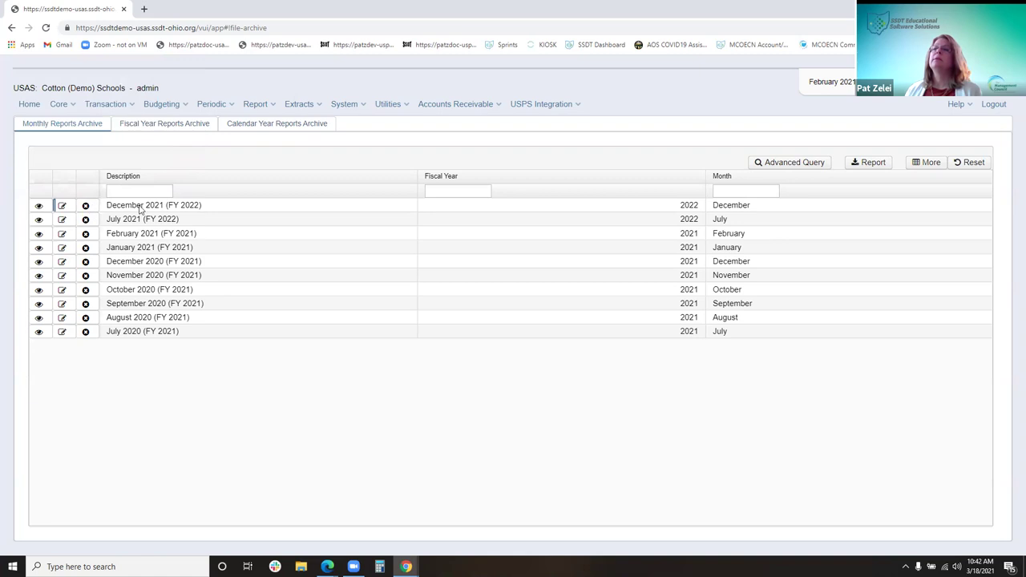
{"action": "left_click", "coordinate": [140, 207]}
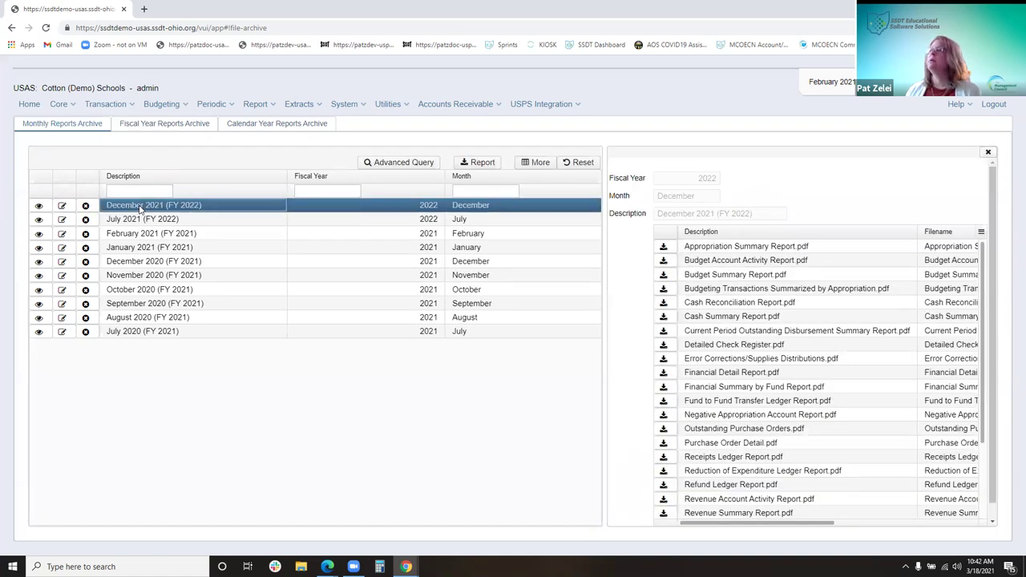
List the January 2021 (FY 2021) report files and open Purchase Order Detail.pdf
{"action": "left_click", "coordinate": [138, 245]}
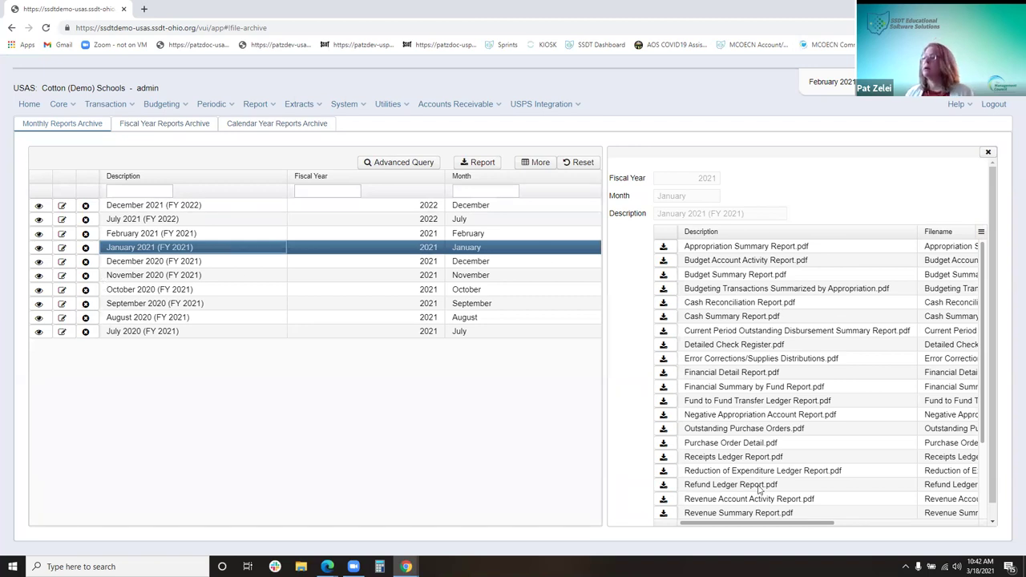
{"action": "scroll", "coordinate": [760, 486], "scroll_direction": "down", "scroll_amount": 1}
{"action": "scroll", "coordinate": [765, 481], "scroll_direction": "down", "scroll_amount": 1}
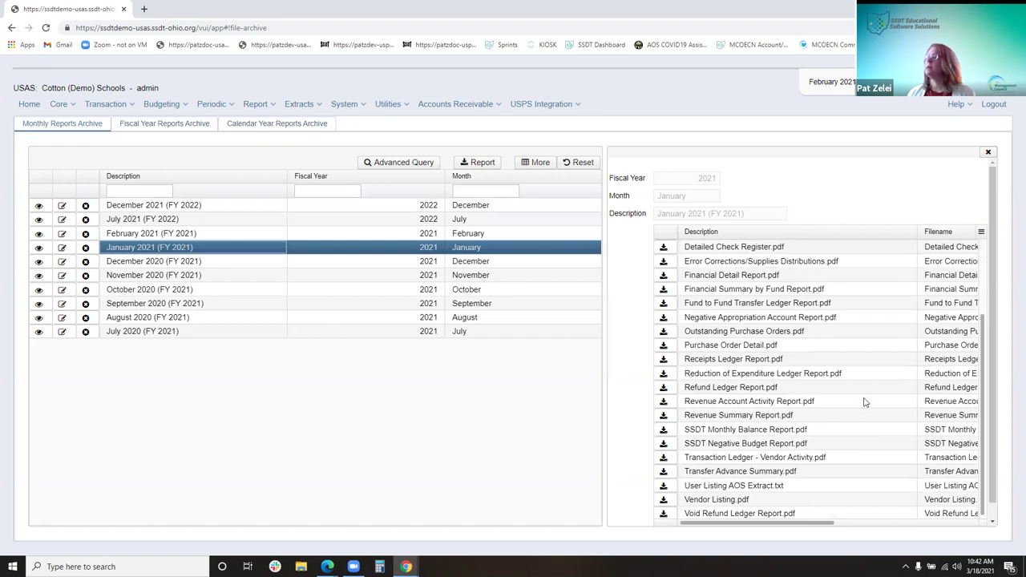
{"action": "left_click_drag", "start_coordinate": [827, 524], "coordinate": [999, 518]}
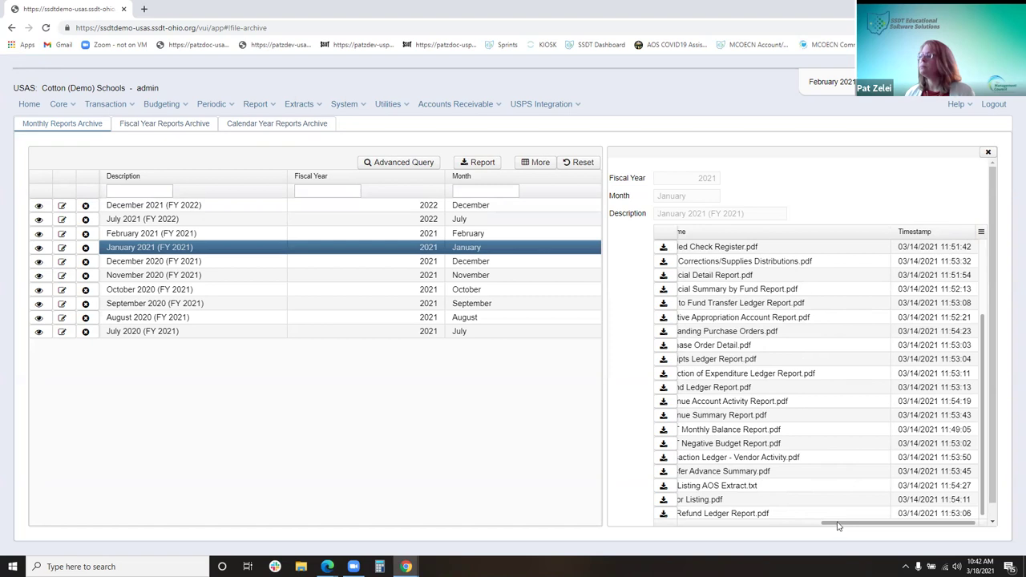
{"action": "left_click_drag", "start_coordinate": [841, 528], "coordinate": [637, 532]}
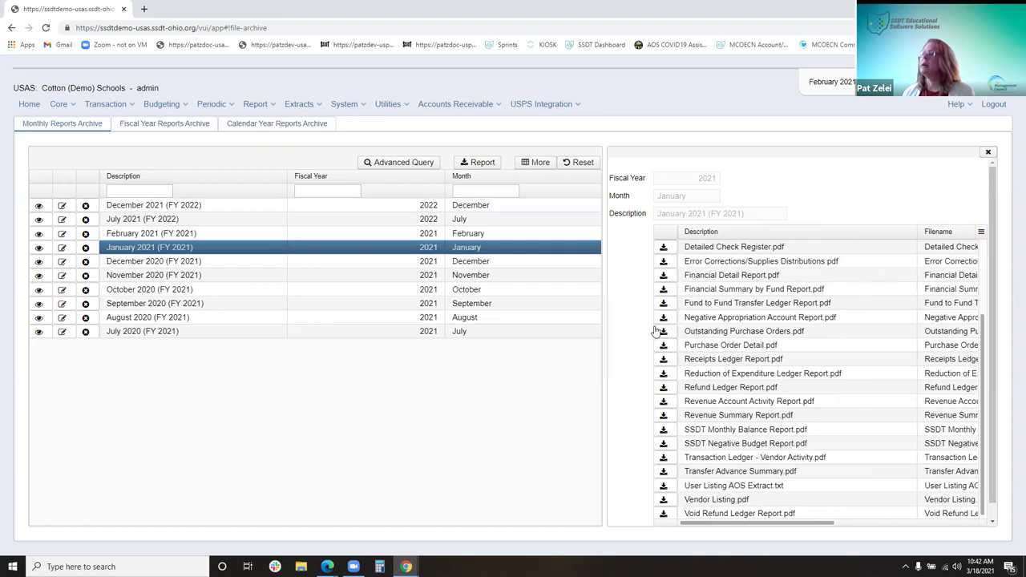
{"action": "left_click", "coordinate": [663, 346]}
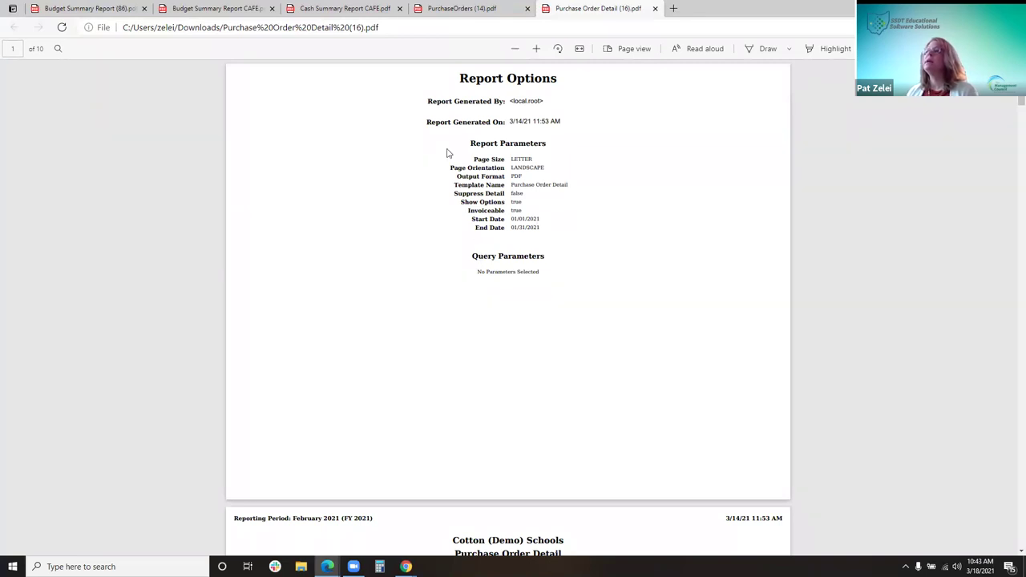
Zoom in on the Report Options page, highlight the Invoiceable and date rows, then return to USAS
{"action": "left_click", "coordinate": [535, 49]}
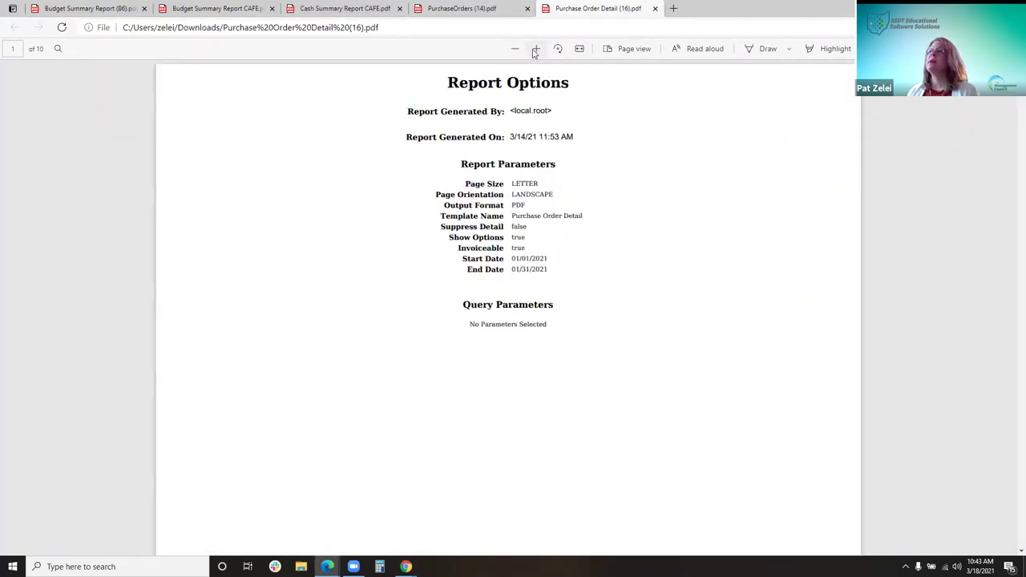
{"action": "left_click_drag", "start_coordinate": [520, 366], "coordinate": [636, 412]}
{"action": "left_click", "coordinate": [709, 419]}
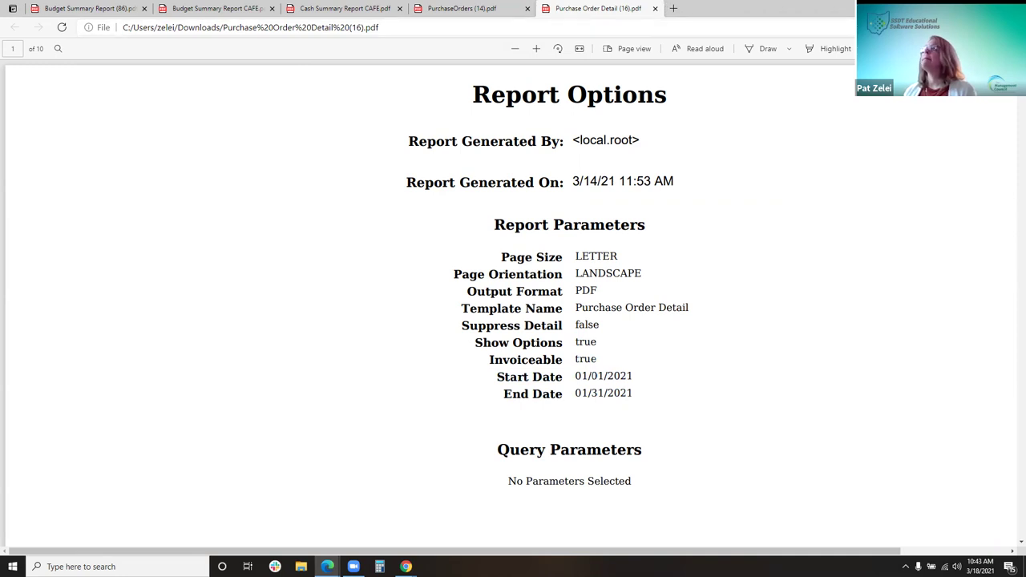
{"action": "key", "text": "alt+Tab"}
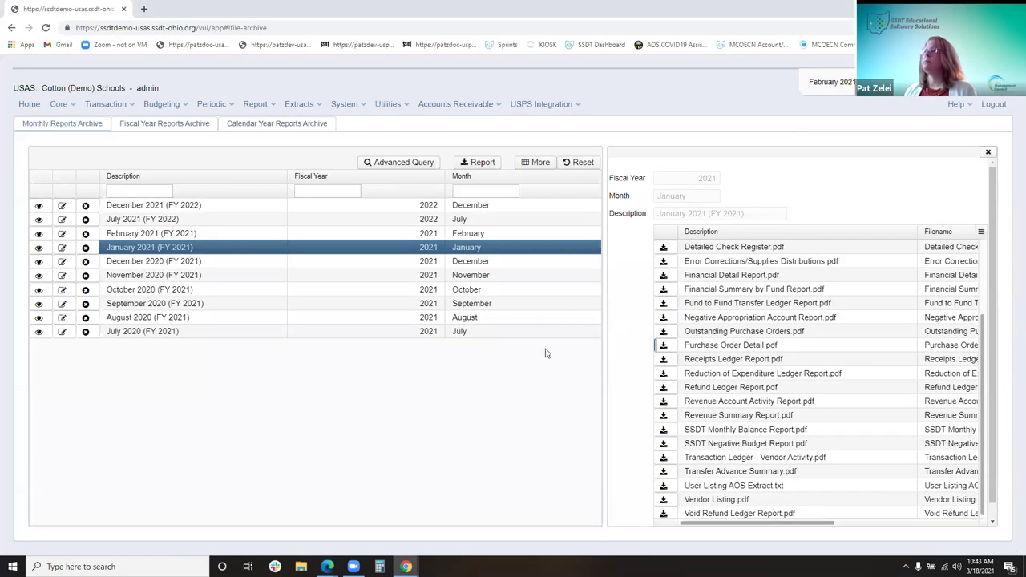
Close the report file panel and narrow the archive grid's Fiscal Year column
{"action": "left_click", "coordinate": [989, 152]}
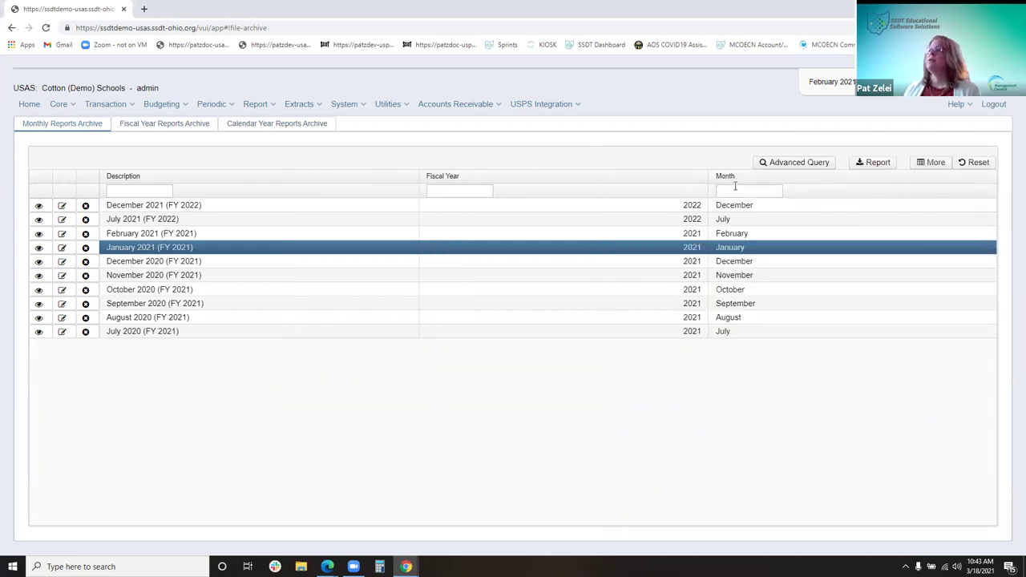
{"action": "left_click_drag", "start_coordinate": [711, 176], "coordinate": [537, 205]}
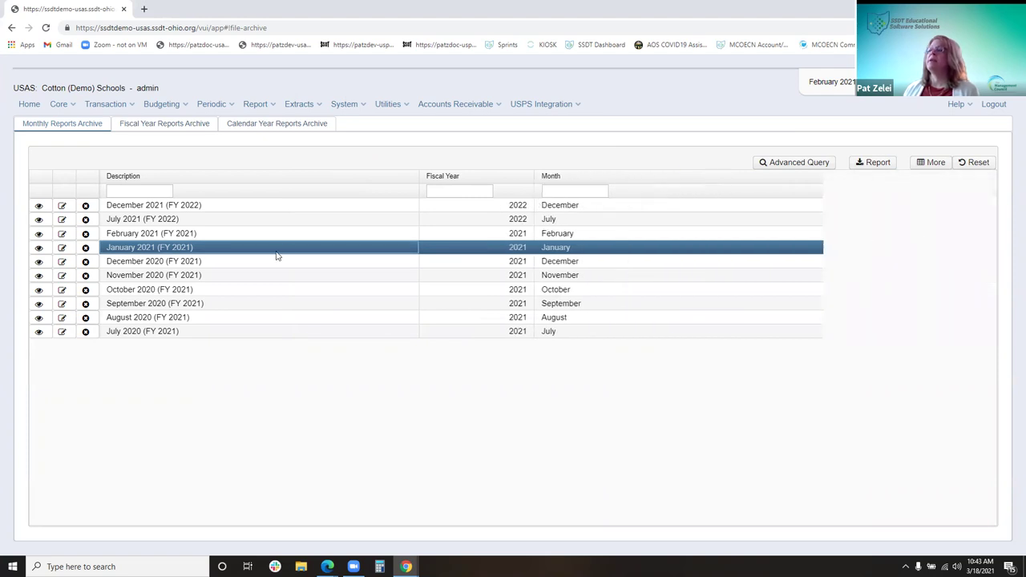
{"action": "left_click", "coordinate": [449, 192]}
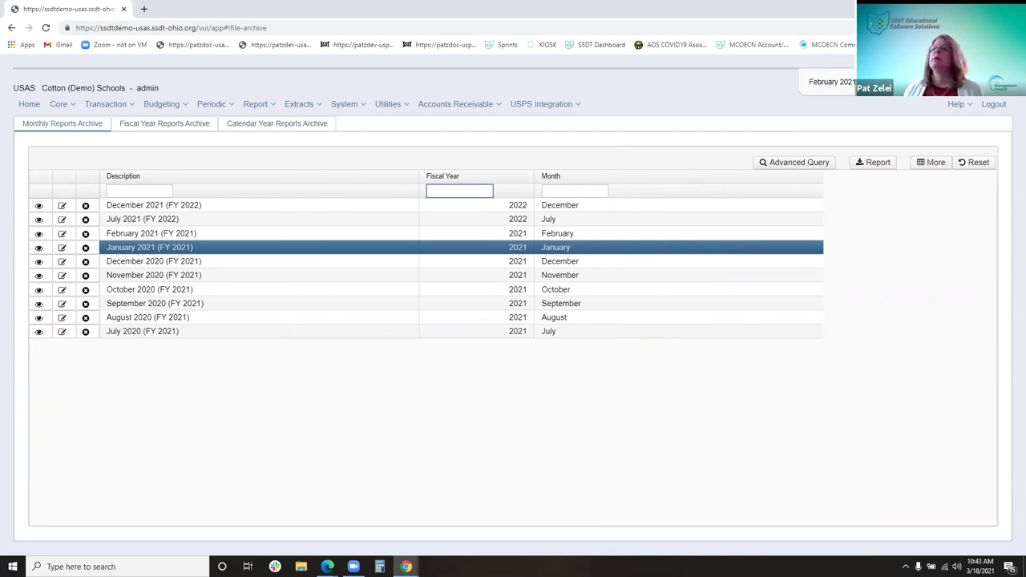
Switch to the Calendar Year Reports Archive and list the Calendar Year 2020 report files
{"action": "left_click", "coordinate": [167, 126]}
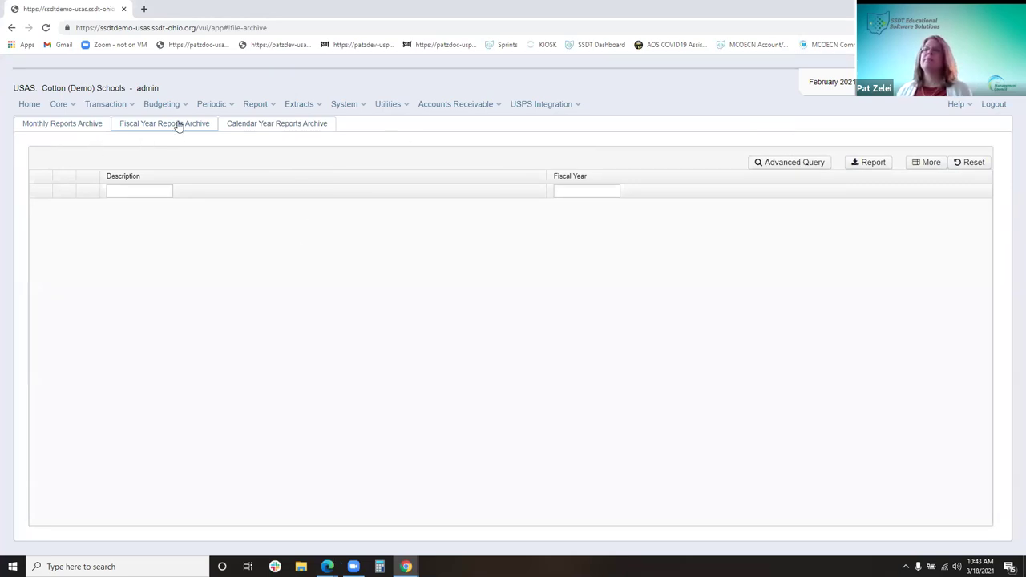
{"action": "left_click", "coordinate": [280, 129]}
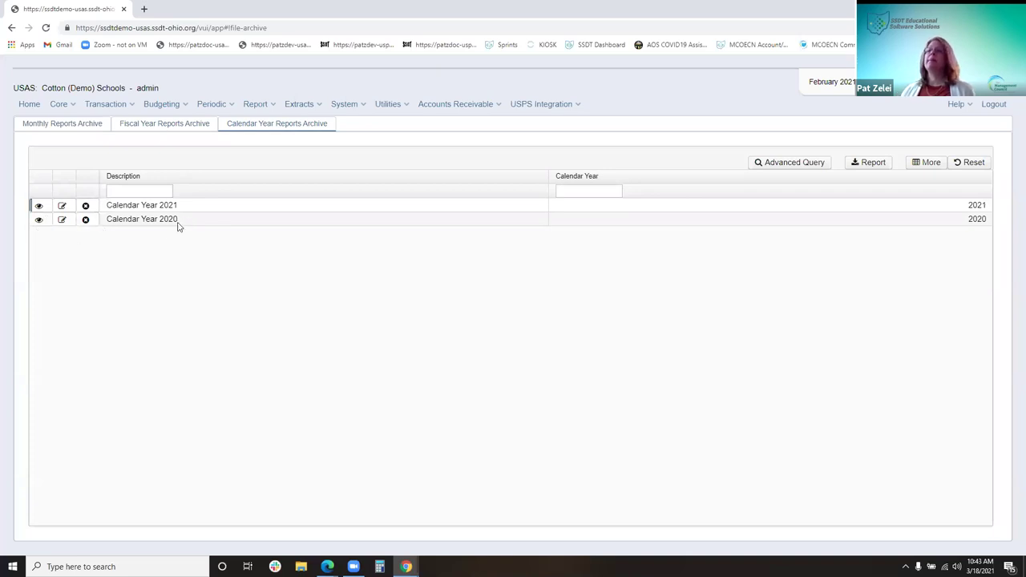
{"action": "left_click", "coordinate": [180, 222]}
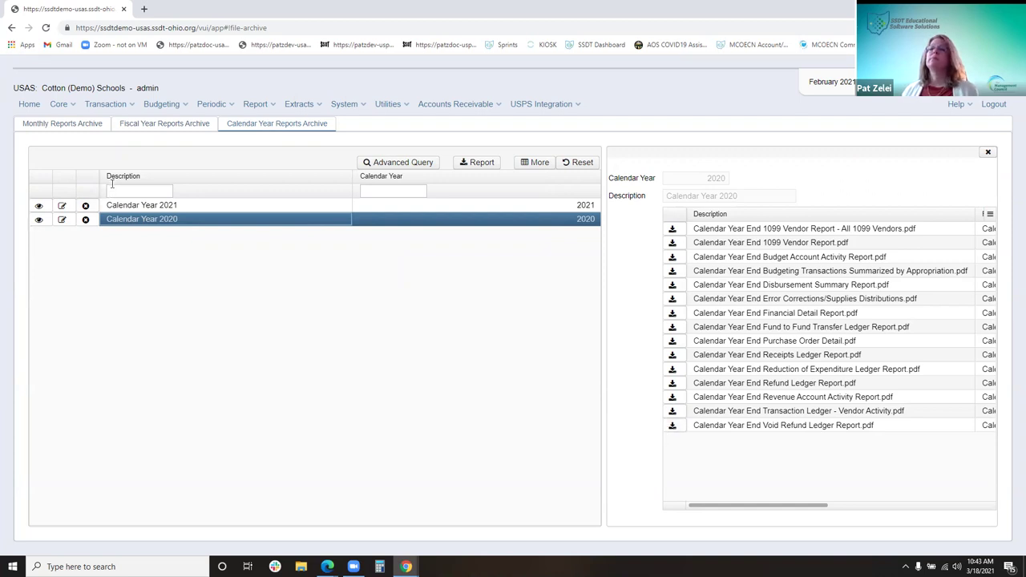
{"action": "left_click", "coordinate": [390, 106]}
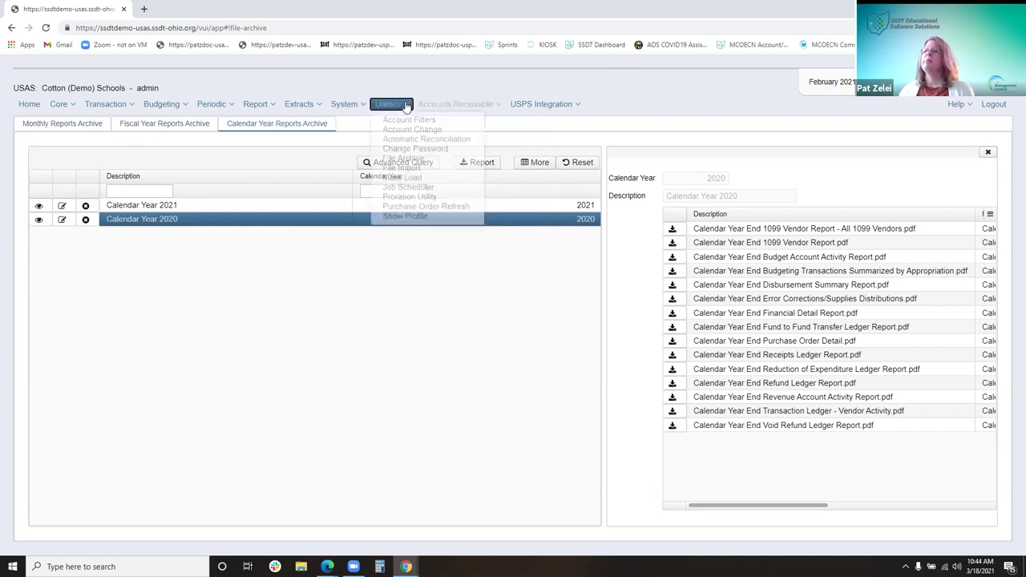
{"action": "left_click", "coordinate": [356, 108]}
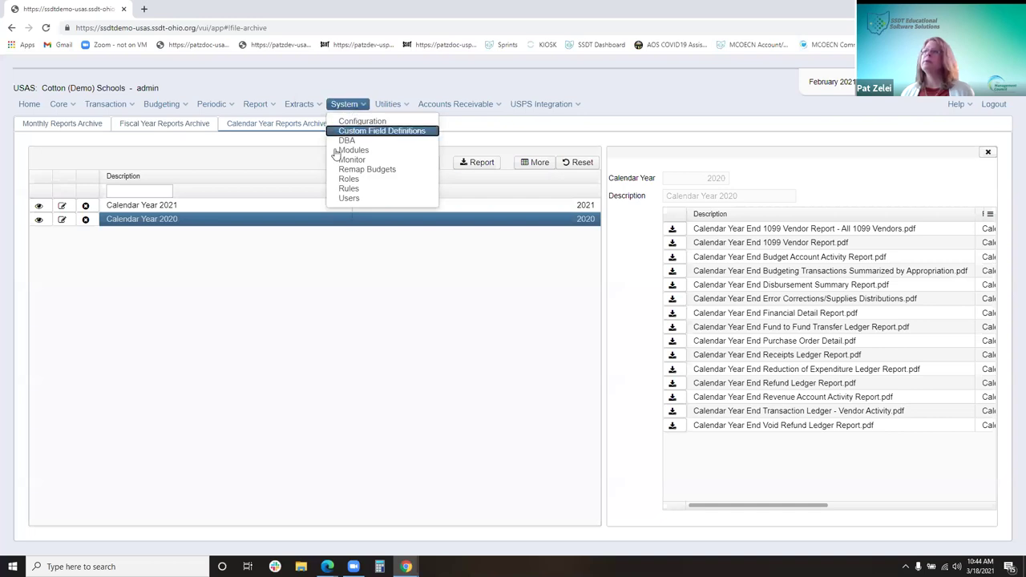
Check File Import's zip upload without choosing a file, then go to Utilities > Mass Load
{"action": "mouse_move", "coordinate": [388, 104]}
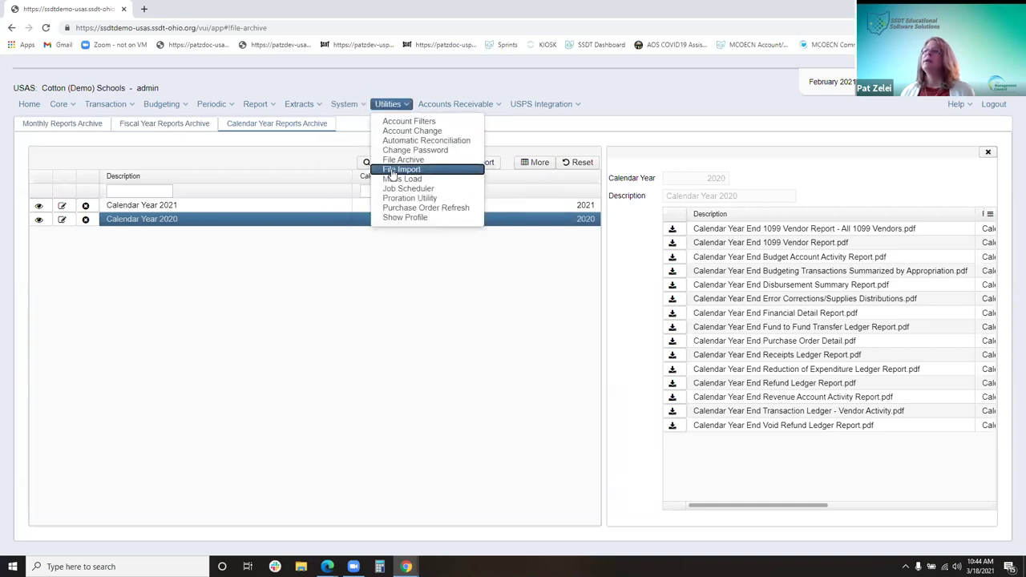
{"action": "left_click", "coordinate": [393, 172]}
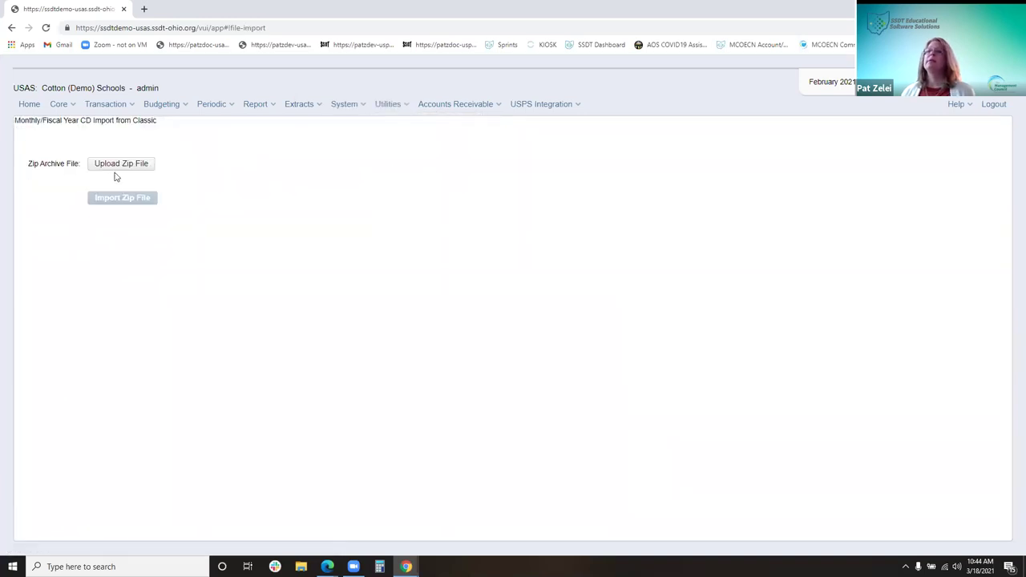
{"action": "left_click", "coordinate": [133, 169]}
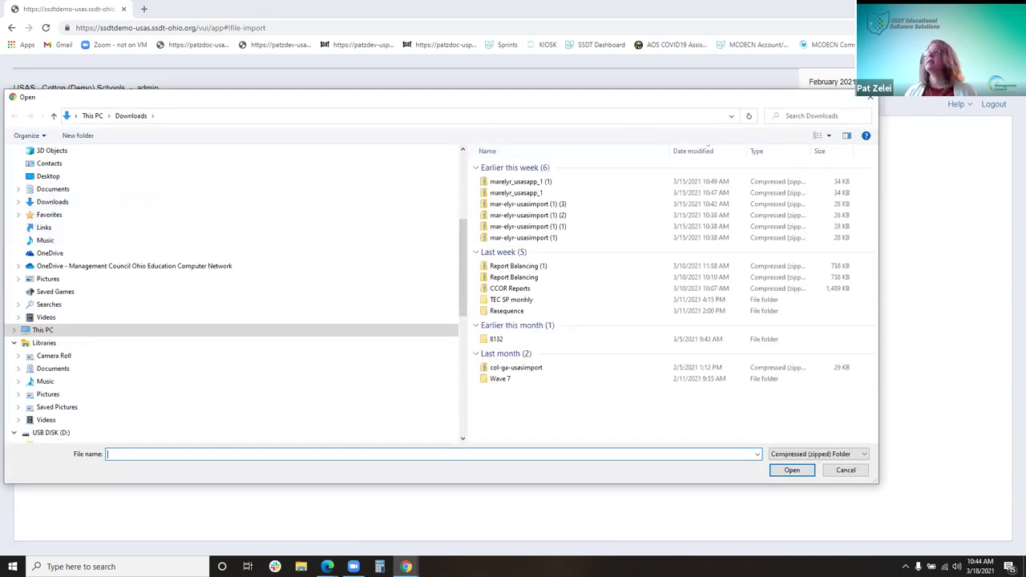
{"action": "left_click", "coordinate": [869, 97]}
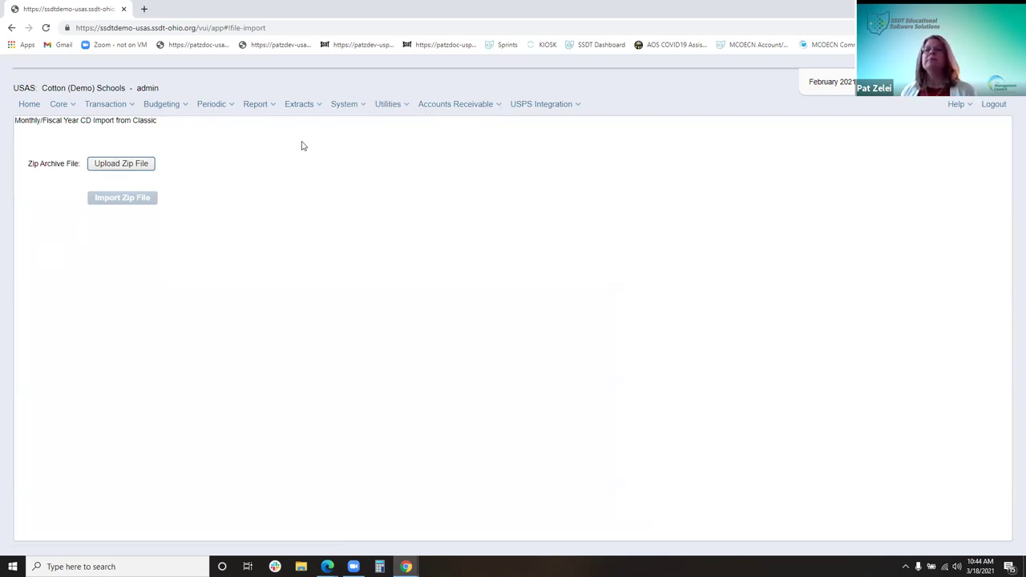
{"action": "left_click", "coordinate": [394, 109]}
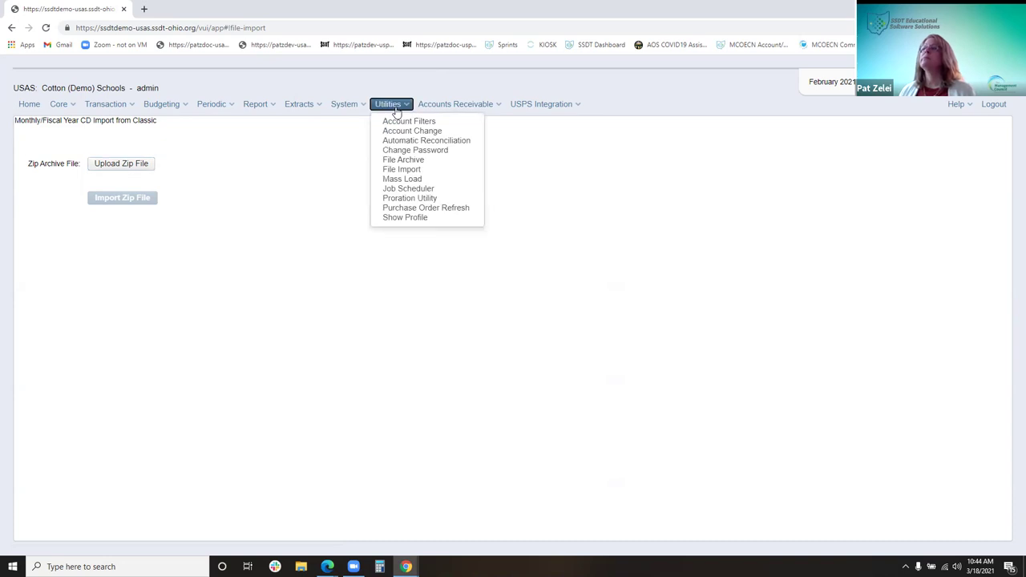
{"action": "left_click", "coordinate": [402, 179]}
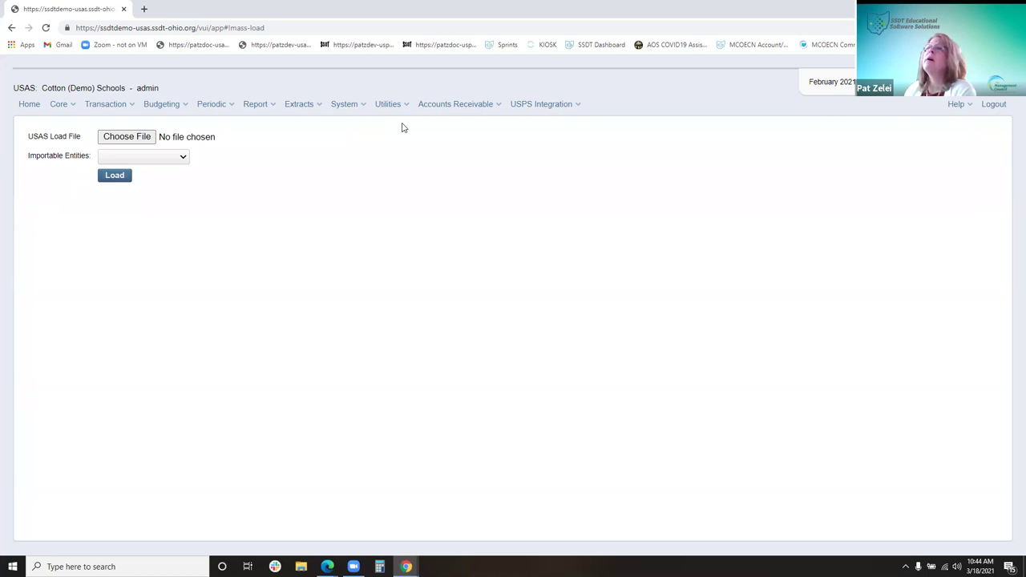
Open the SSDT wiki in a new tab and go to the USAS-R Utilities documentation
{"action": "left_click", "coordinate": [147, 10]}
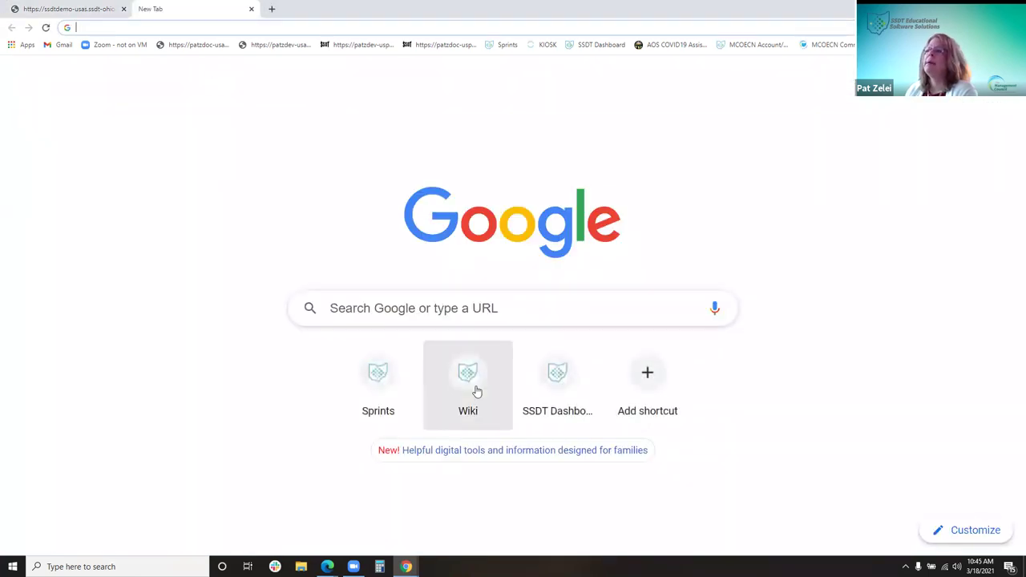
{"action": "left_click", "coordinate": [477, 390]}
{"action": "scroll", "coordinate": [431, 372], "scroll_direction": "down", "scroll_amount": 3}
{"action": "scroll", "coordinate": [432, 371], "scroll_direction": "down", "scroll_amount": 3}
{"action": "left_click", "coordinate": [404, 278]}
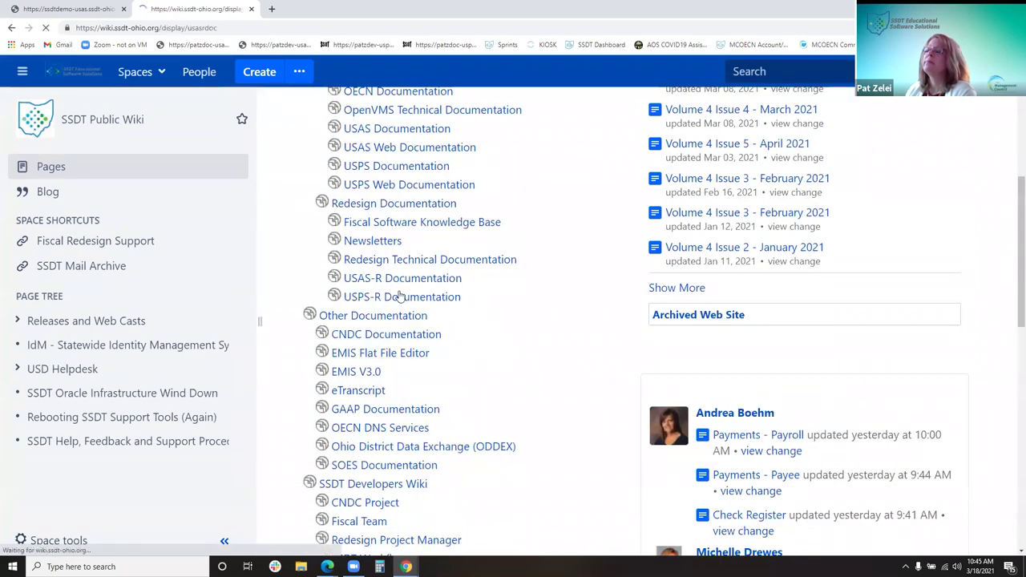
{"action": "scroll", "coordinate": [380, 396], "scroll_direction": "down", "scroll_amount": 3}
{"action": "left_click", "coordinate": [333, 517]}
Read the Mass Load page's account CSV format tables, then return to the USAS tab
{"action": "scroll", "coordinate": [357, 417], "scroll_direction": "down", "scroll_amount": 2}
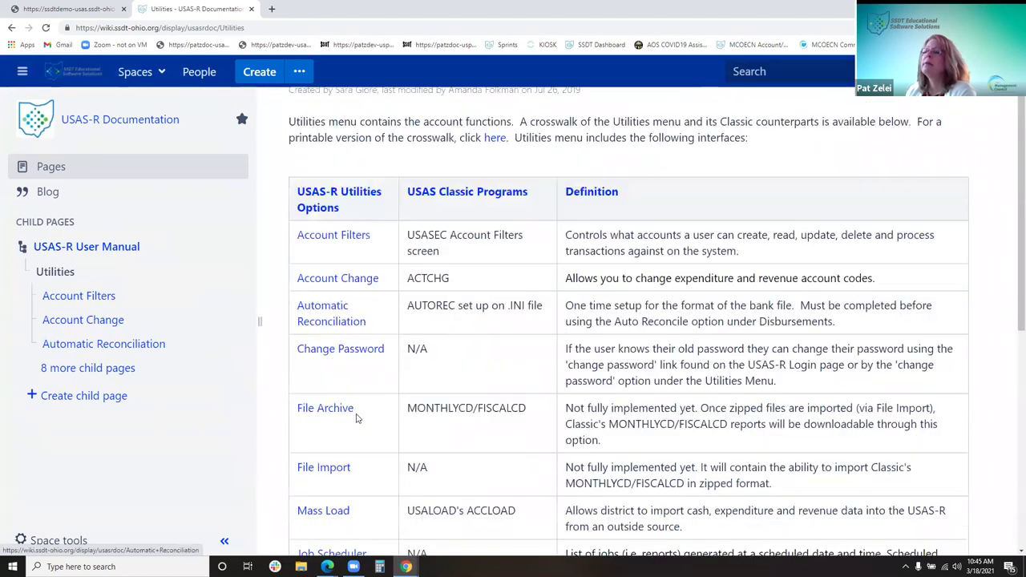
{"action": "left_click", "coordinate": [336, 505]}
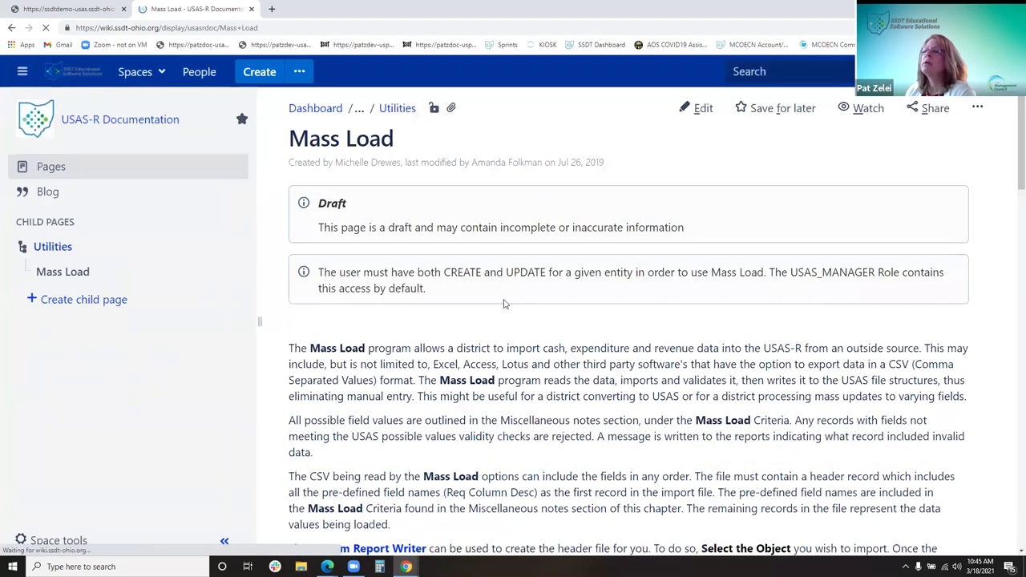
{"action": "scroll", "coordinate": [507, 320], "scroll_direction": "down", "scroll_amount": 5}
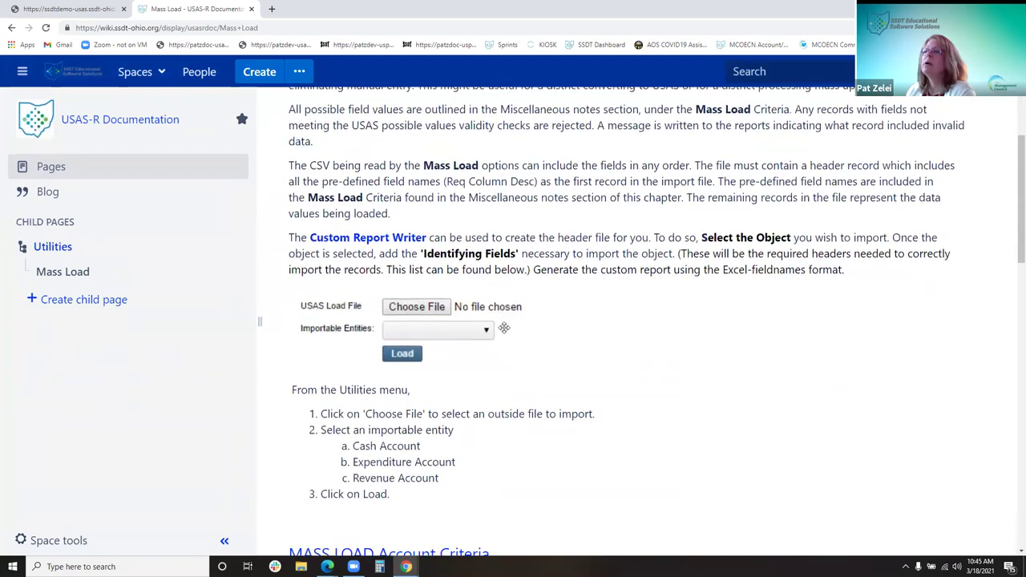
{"action": "scroll", "coordinate": [504, 328], "scroll_direction": "down", "scroll_amount": 5}
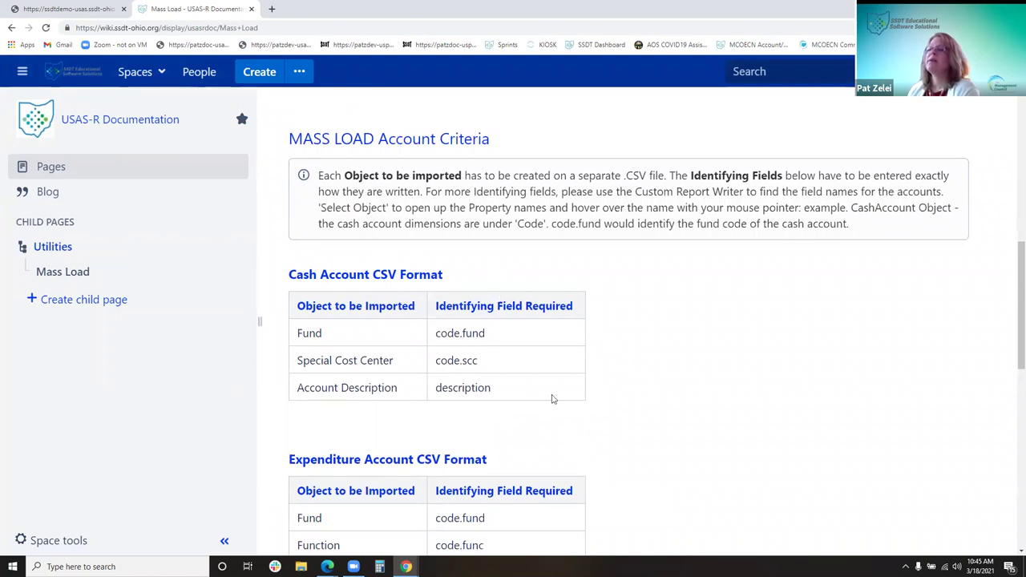
{"action": "scroll", "coordinate": [550, 396], "scroll_direction": "down", "scroll_amount": 2}
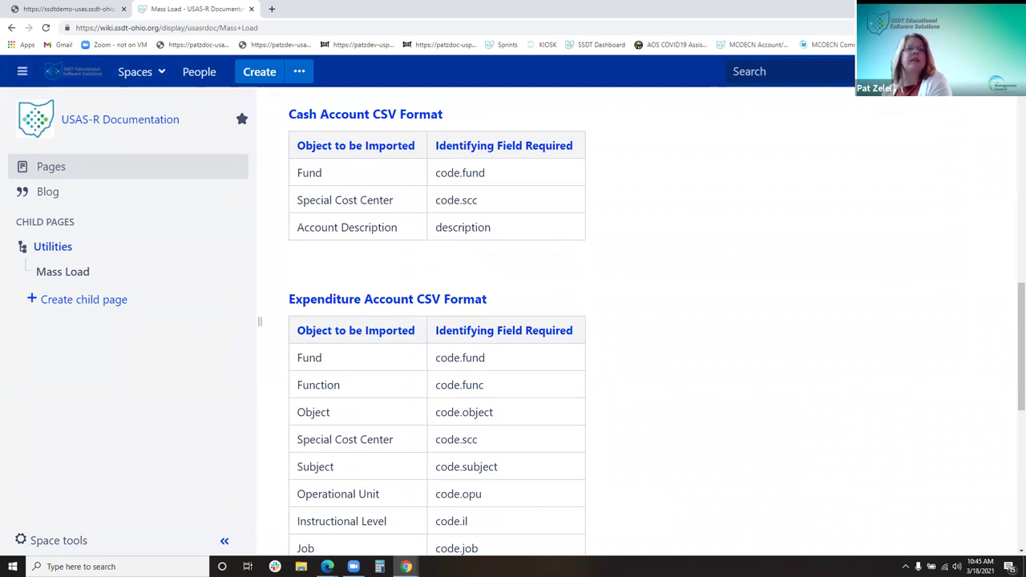
{"action": "scroll", "coordinate": [704, 406], "scroll_direction": "down", "scroll_amount": 1}
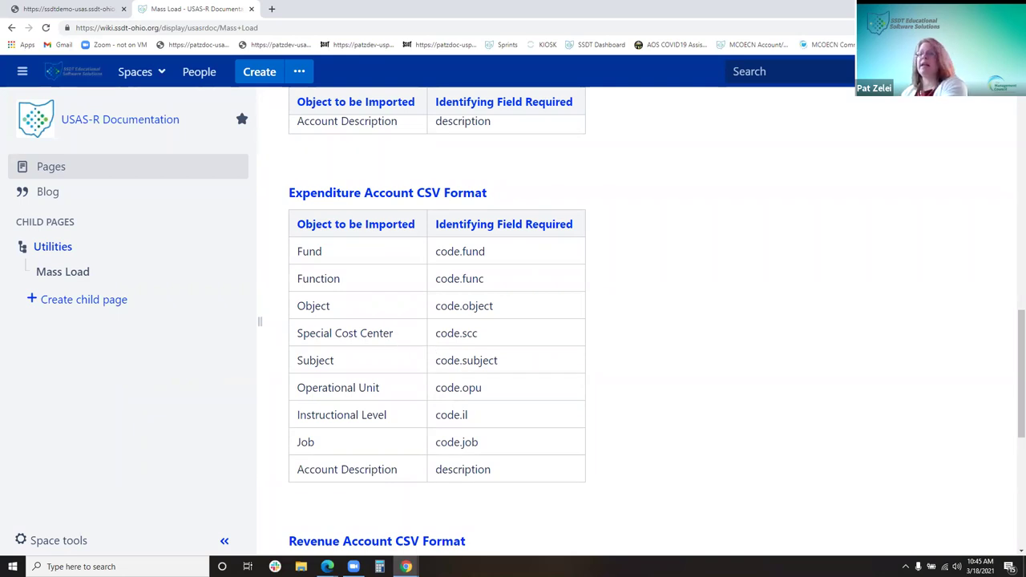
{"action": "left_click", "coordinate": [26, 10]}
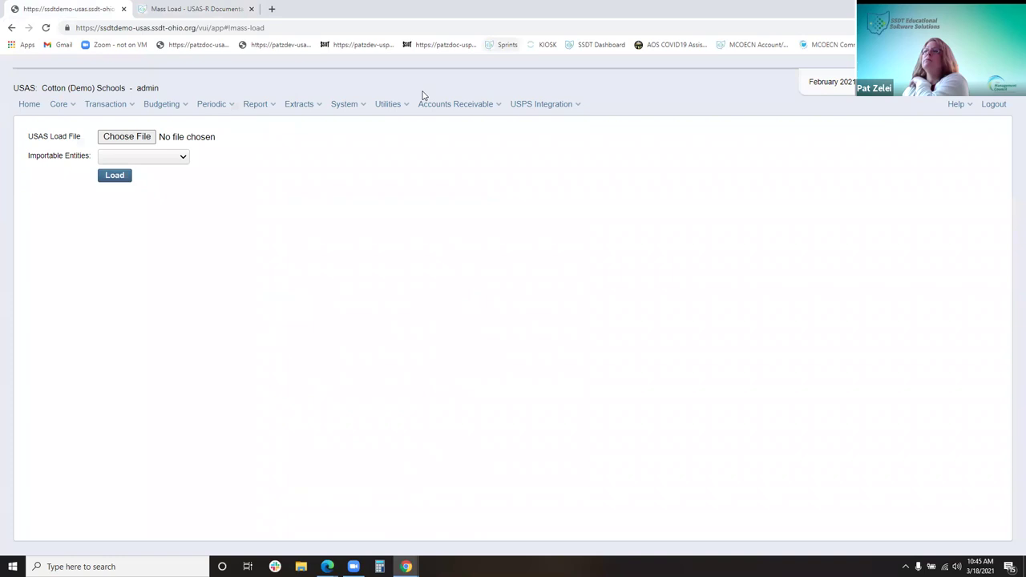
Open the Job Scheduler, view the Budget Summary Report CAFE job, then the failed HS job's details
{"action": "left_click", "coordinate": [393, 105]}
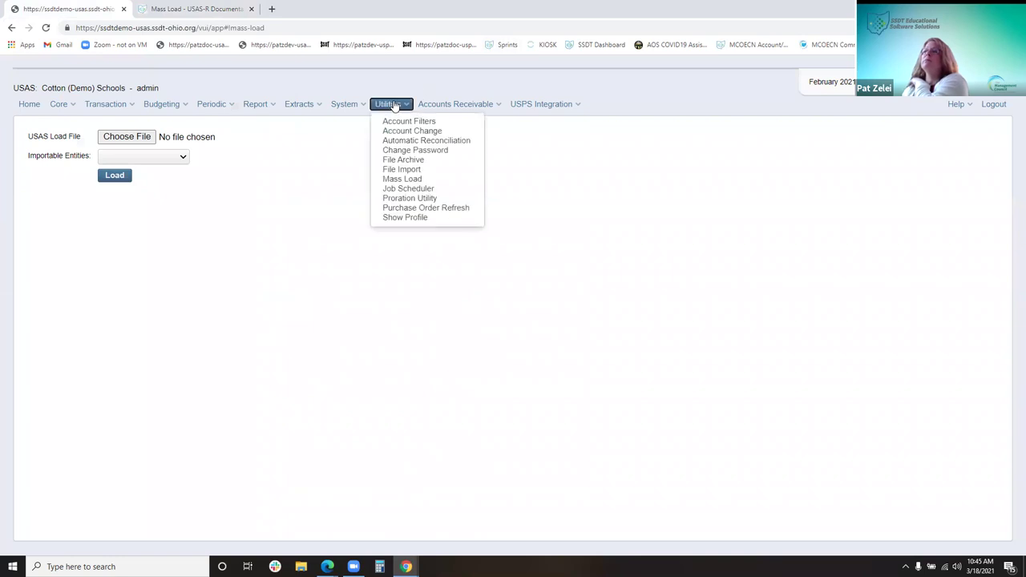
{"action": "left_click", "coordinate": [418, 189]}
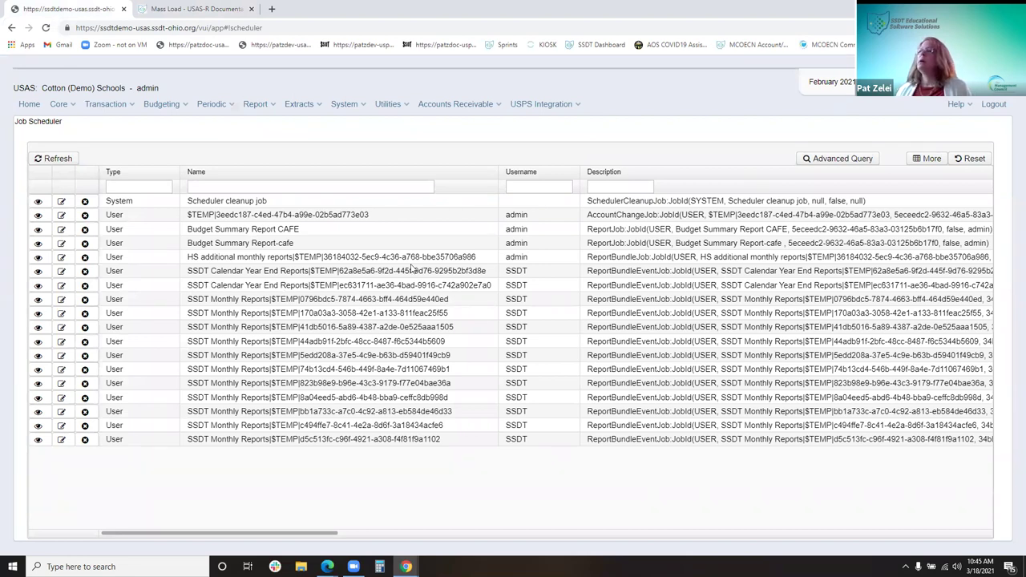
{"action": "left_click_drag", "start_coordinate": [341, 534], "coordinate": [493, 536]}
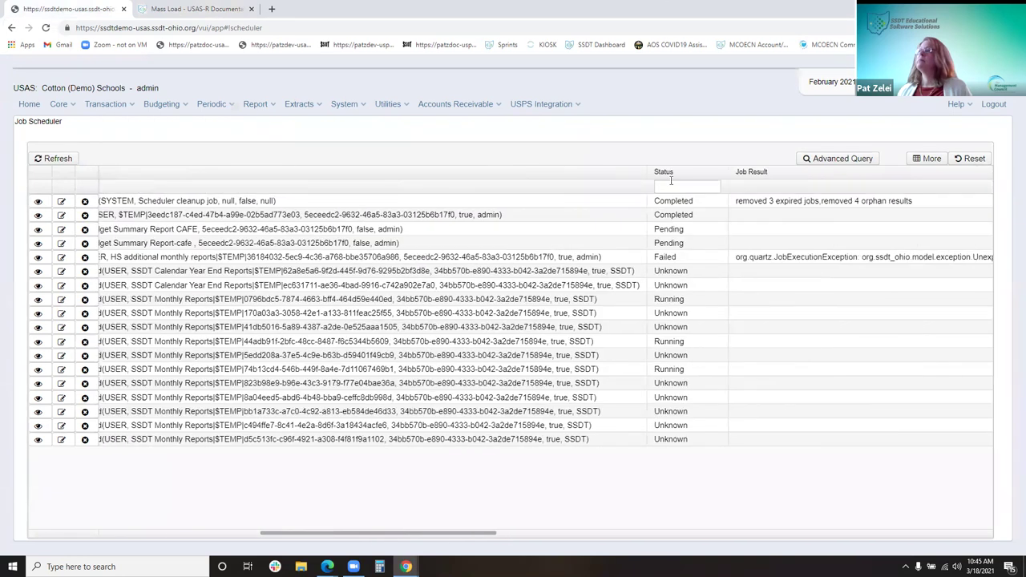
{"action": "left_click_drag", "start_coordinate": [672, 175], "coordinate": [142, 188]}
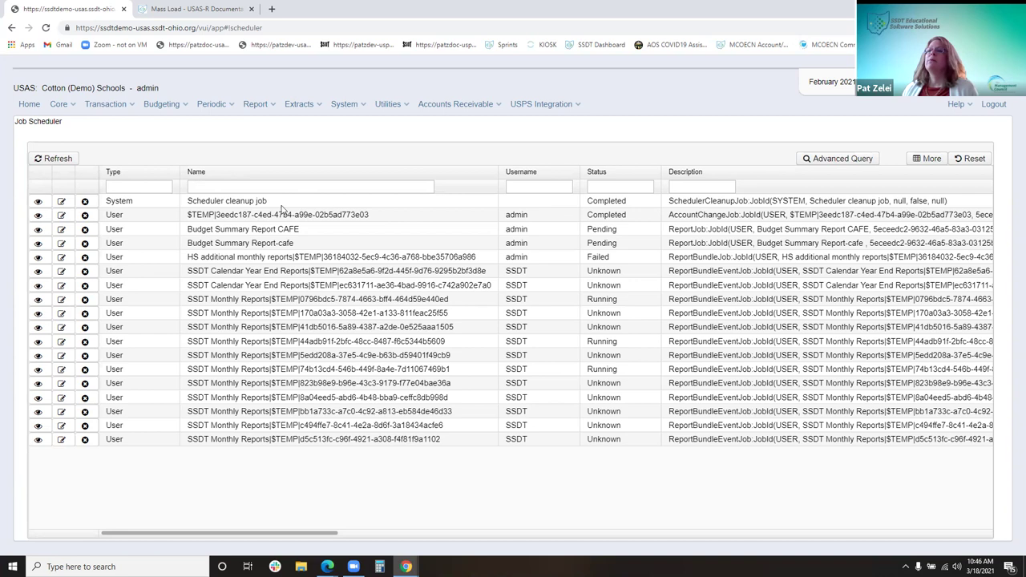
{"action": "left_click_drag", "start_coordinate": [303, 228], "coordinate": [301, 251]}
{"action": "left_click", "coordinate": [304, 249]}
{"action": "left_click", "coordinate": [463, 246]}
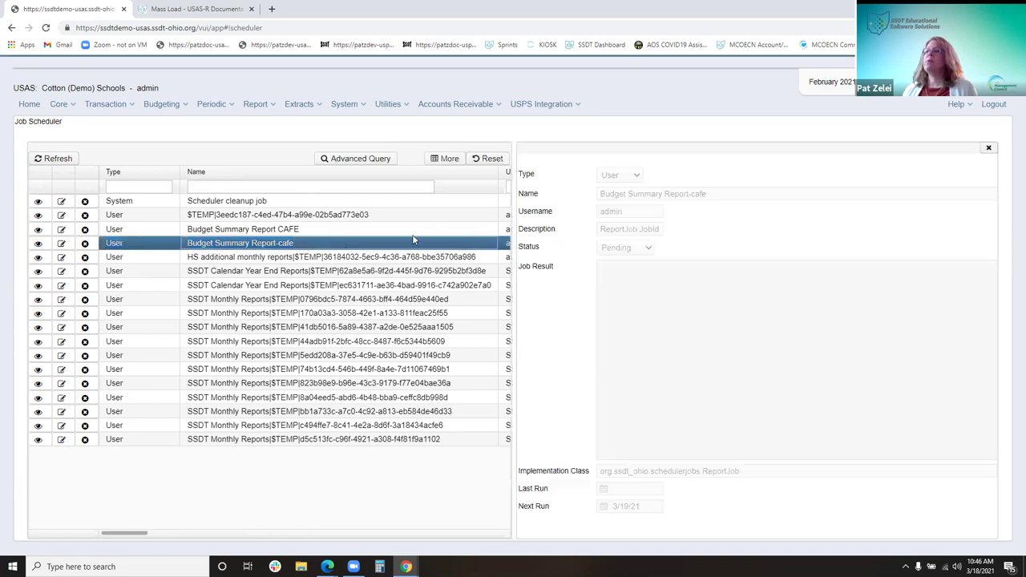
{"action": "left_click", "coordinate": [989, 147]}
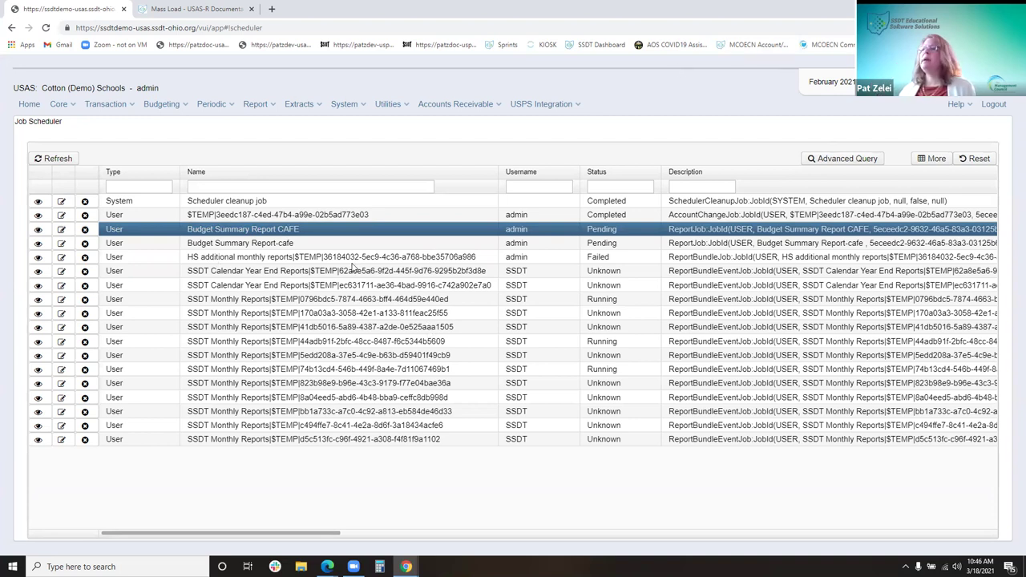
{"action": "left_click", "coordinate": [684, 257]}
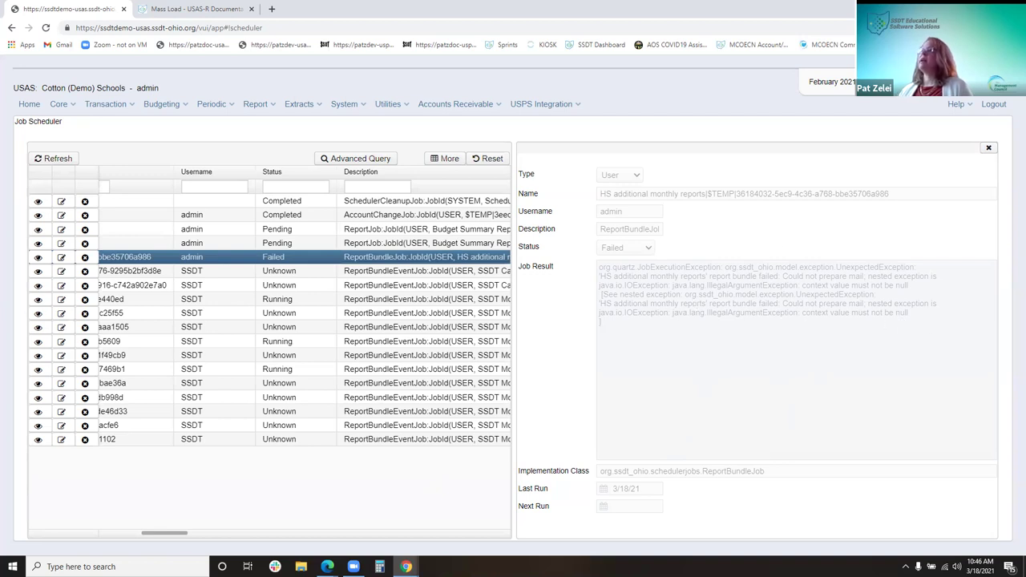
Delete the failed HS additional monthly reports job row and confirm the deletion
{"action": "left_click", "coordinate": [988, 149]}
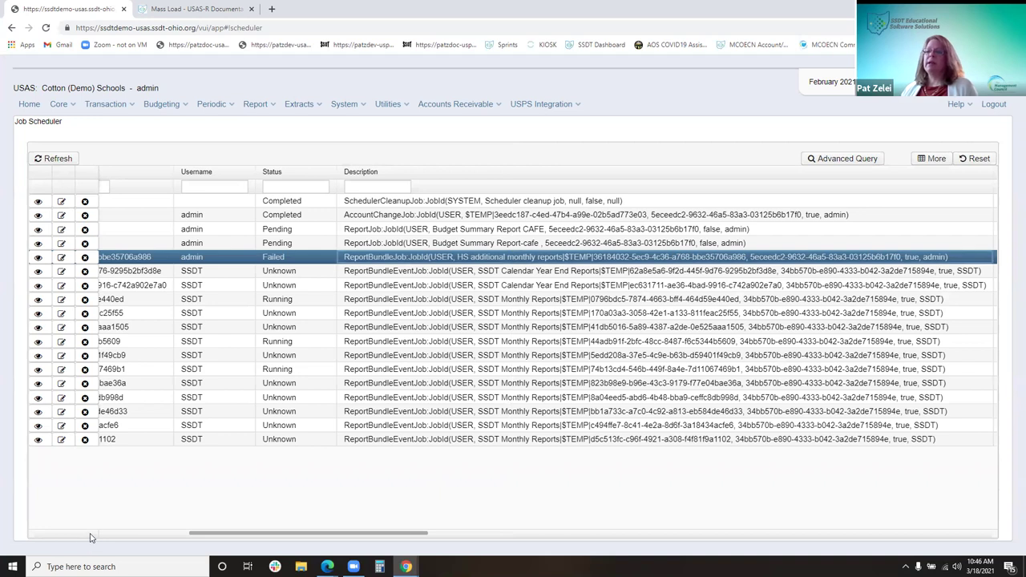
{"action": "scroll", "coordinate": [139, 535], "scroll_direction": "left", "scroll_amount": 4}
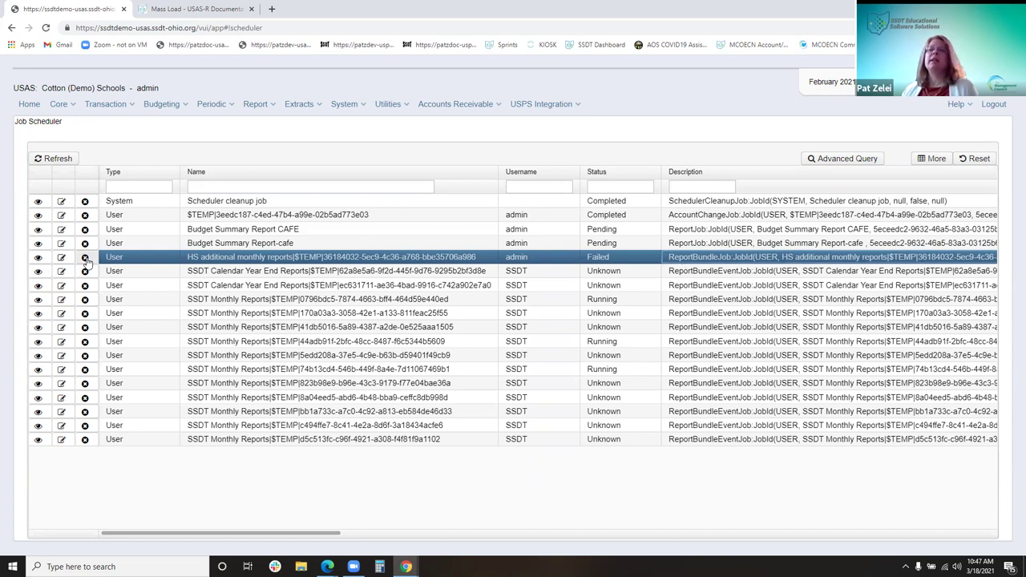
{"action": "left_click", "coordinate": [85, 258]}
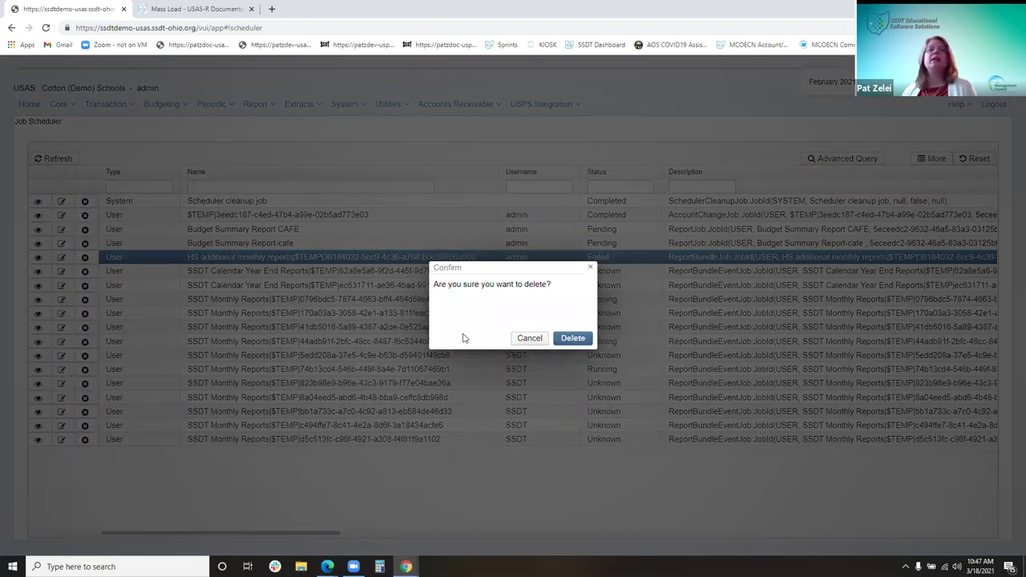
{"action": "key", "text": "Return"}
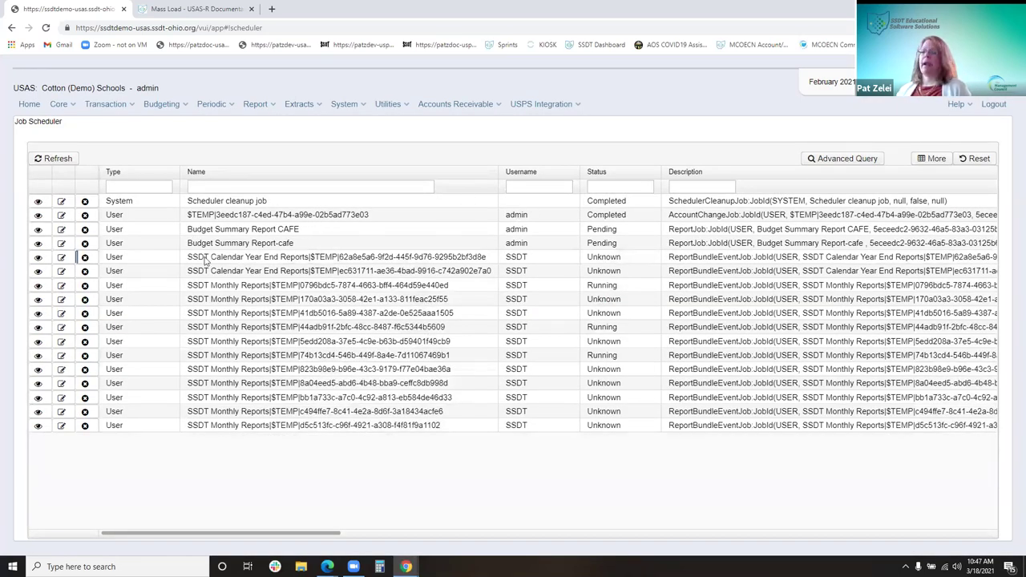
{"action": "left_click", "coordinate": [390, 104]}
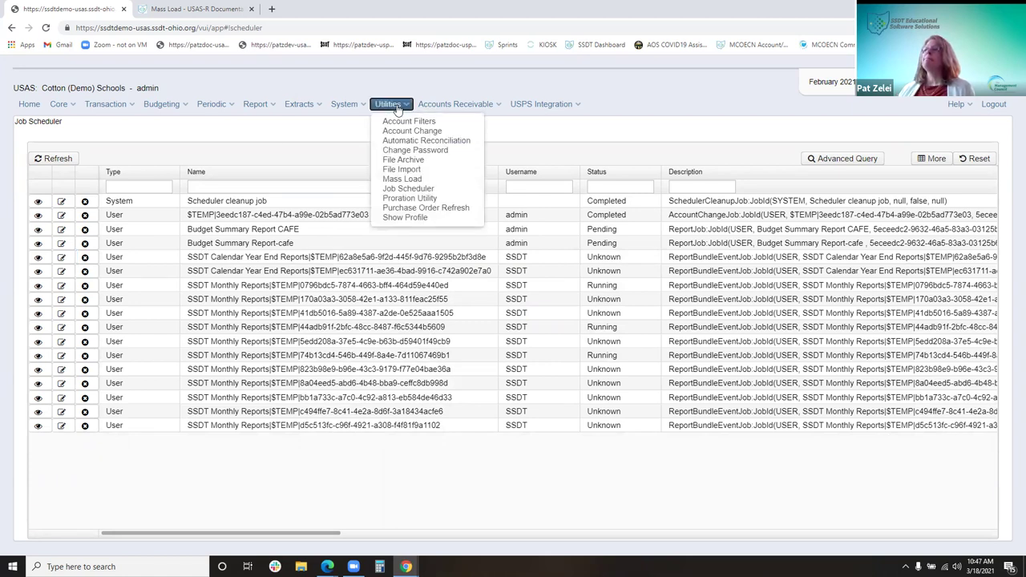
Open the Proration Utility, showing Calendar Year to Date, no account filter and a blank file name
{"action": "left_click", "coordinate": [428, 200]}
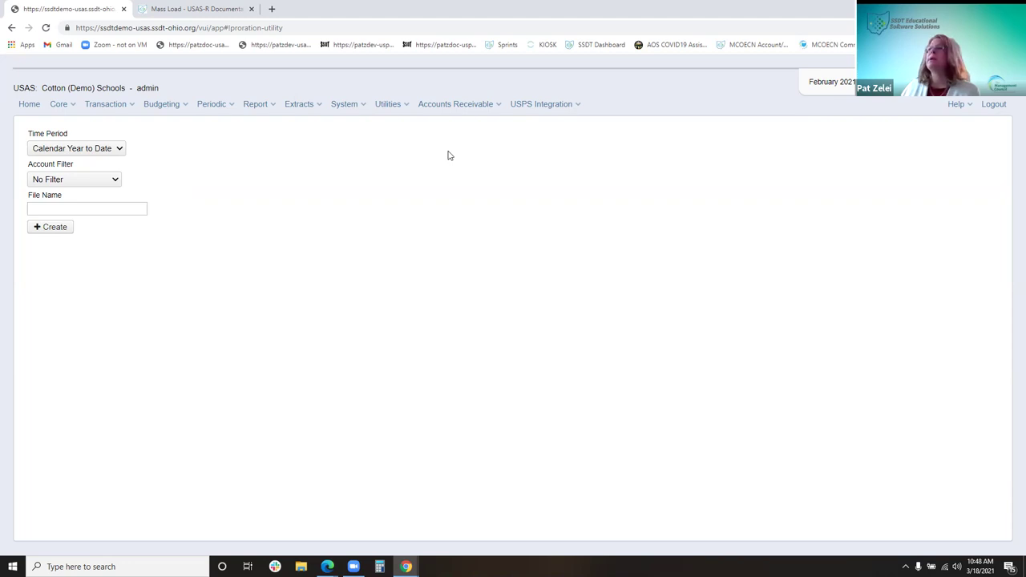
{"action": "left_click", "coordinate": [407, 104]}
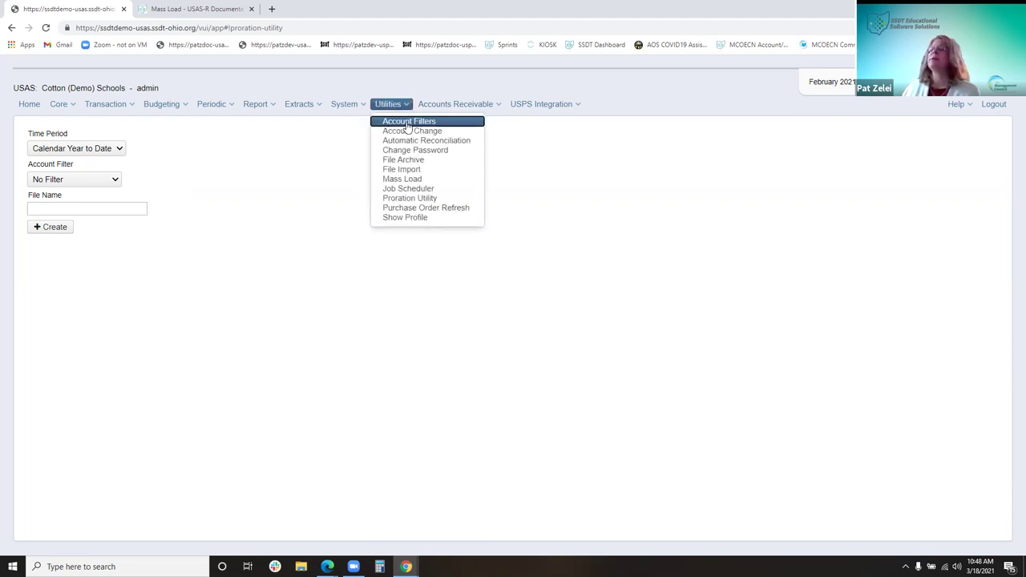
Search Account Filters for 'workers con' and open the Workers Comp filter
{"action": "left_click", "coordinate": [408, 124]}
{"action": "left_click", "coordinate": [133, 185]}
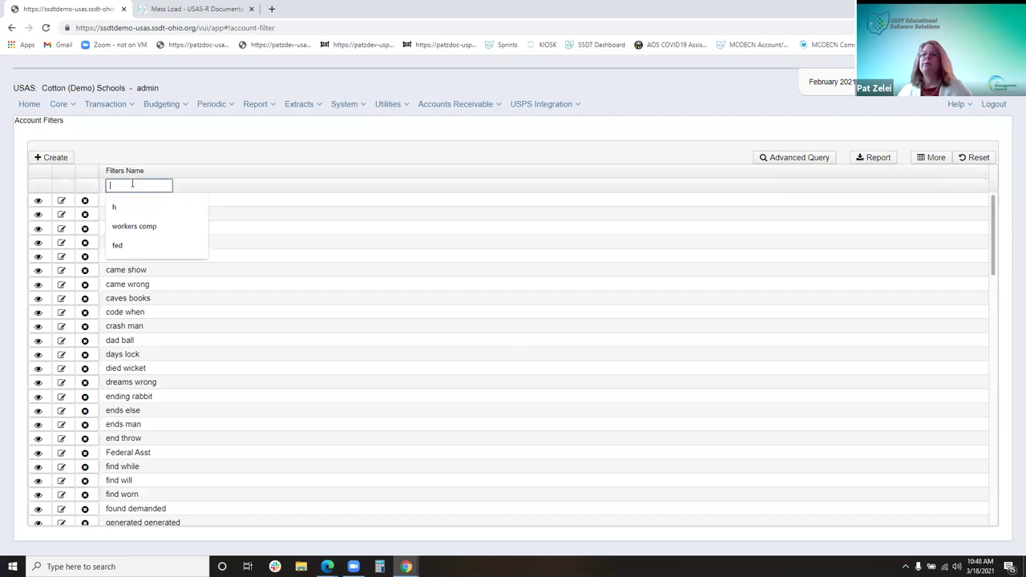
{"action": "type", "text": "workers con"}
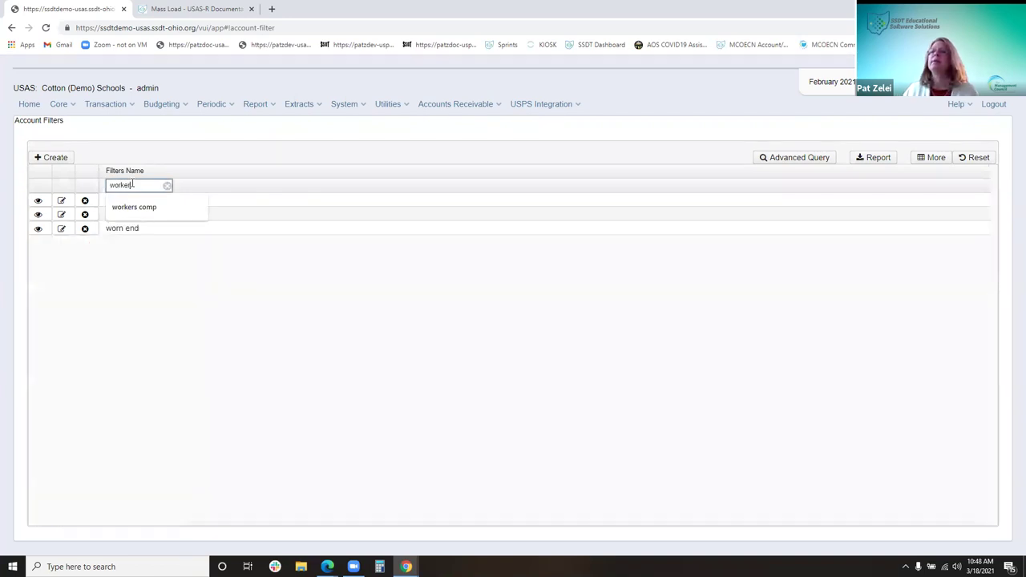
{"action": "left_click", "coordinate": [146, 210]}
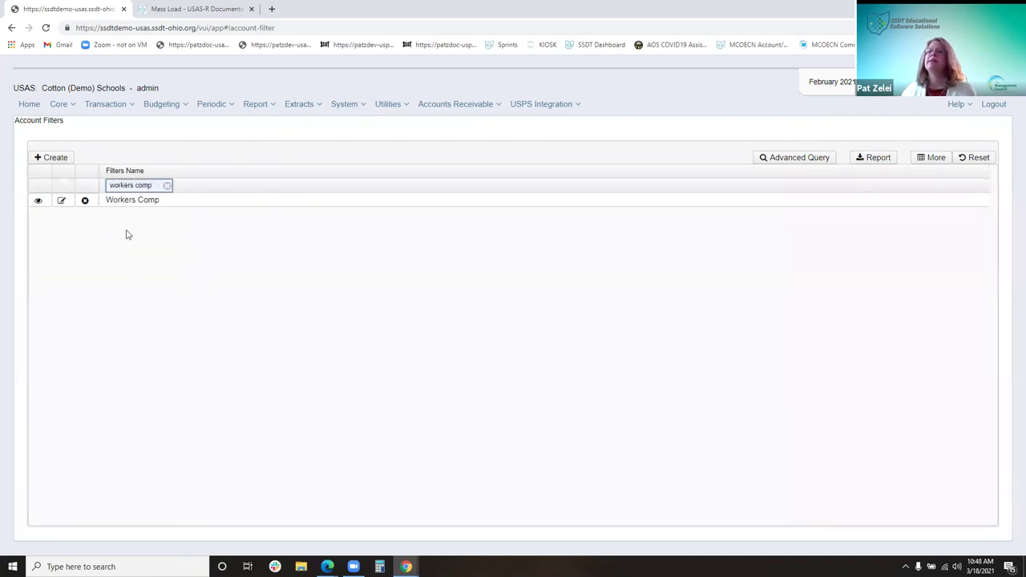
{"action": "left_click", "coordinate": [39, 202]}
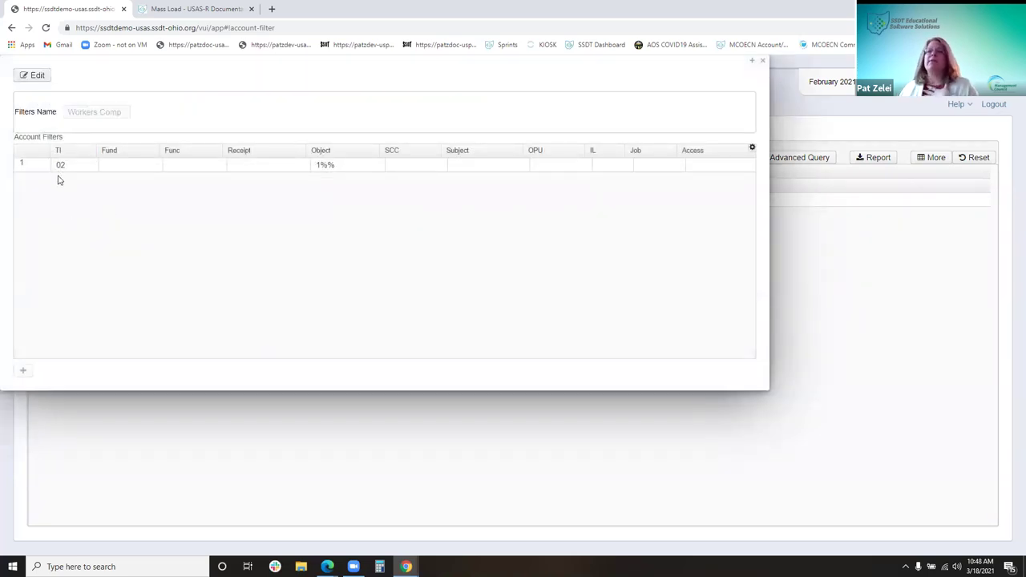
Inspect the Workers Comp filter's fields, including object 1%%, and close without saving
{"action": "left_click", "coordinate": [36, 78]}
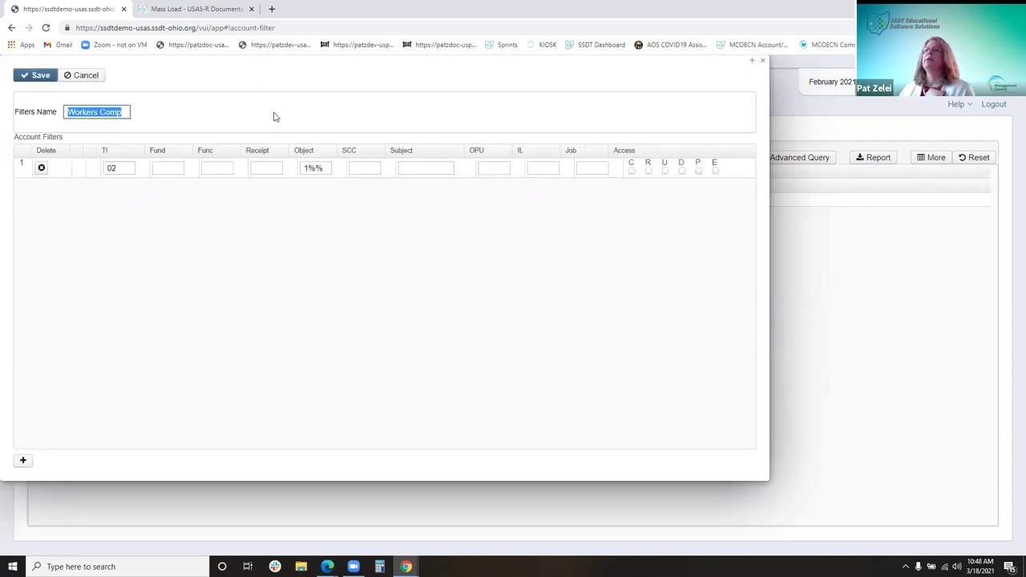
{"action": "left_click", "coordinate": [437, 134]}
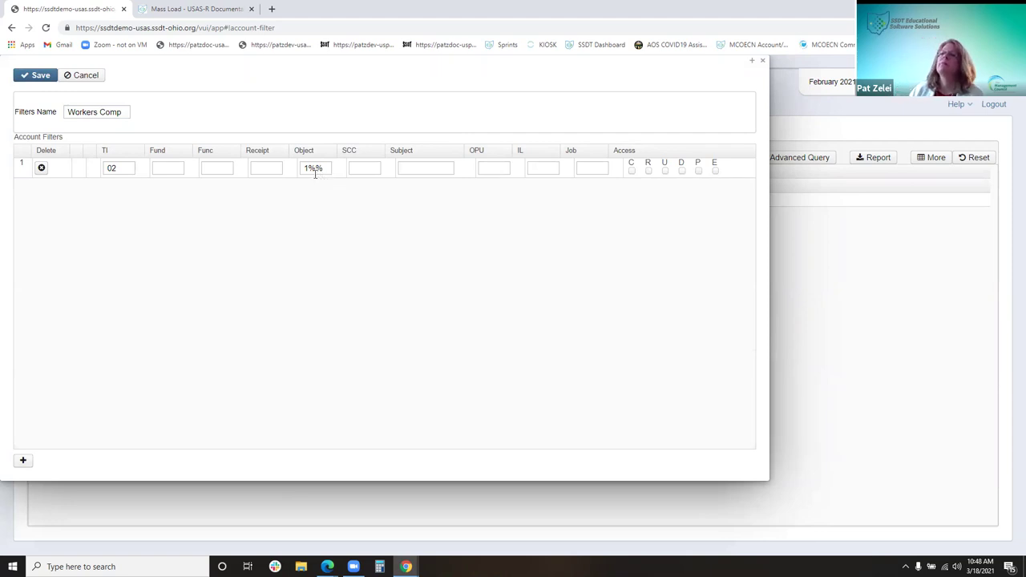
{"action": "left_click", "coordinate": [310, 167]}
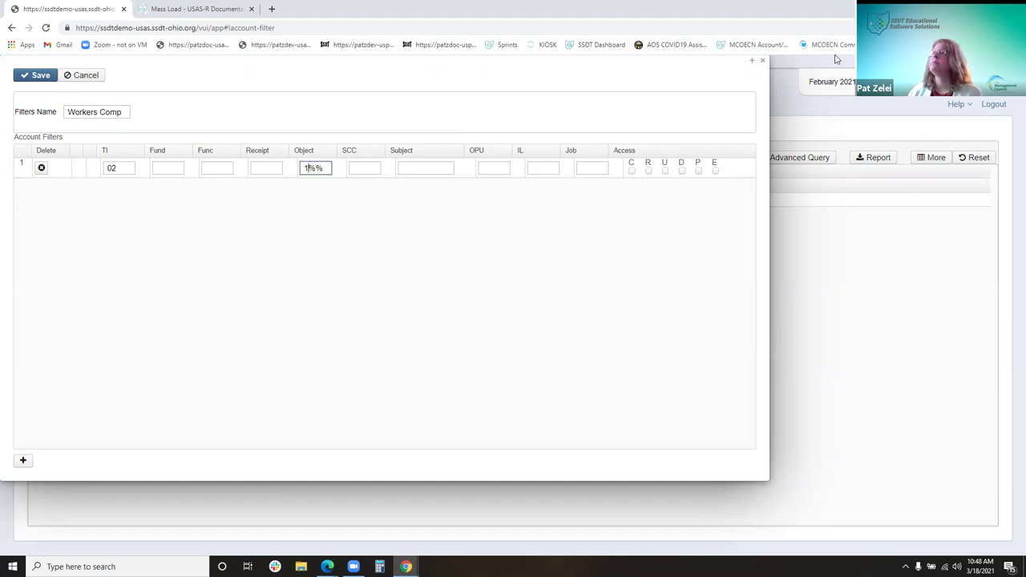
{"action": "left_click", "coordinate": [762, 63]}
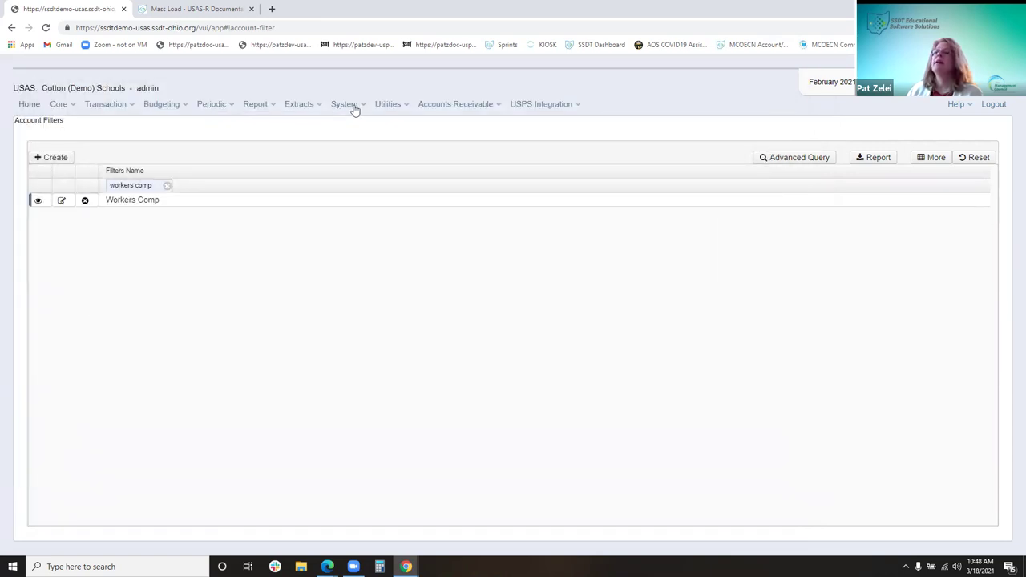
{"action": "left_click", "coordinate": [389, 105]}
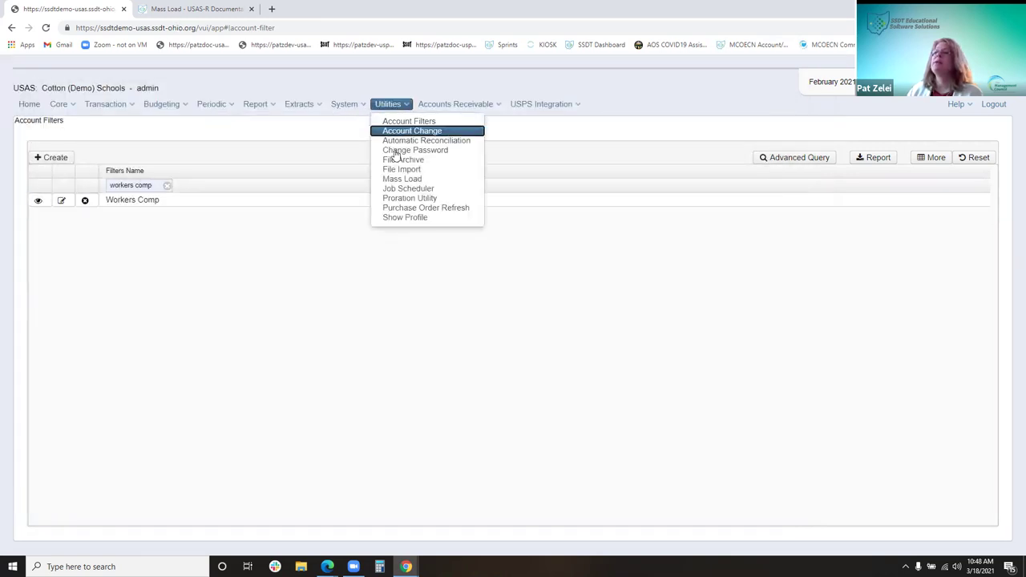
Create a Calendar Year to Date proration worksheet using the Workers Comp account filter
{"action": "left_click", "coordinate": [413, 200]}
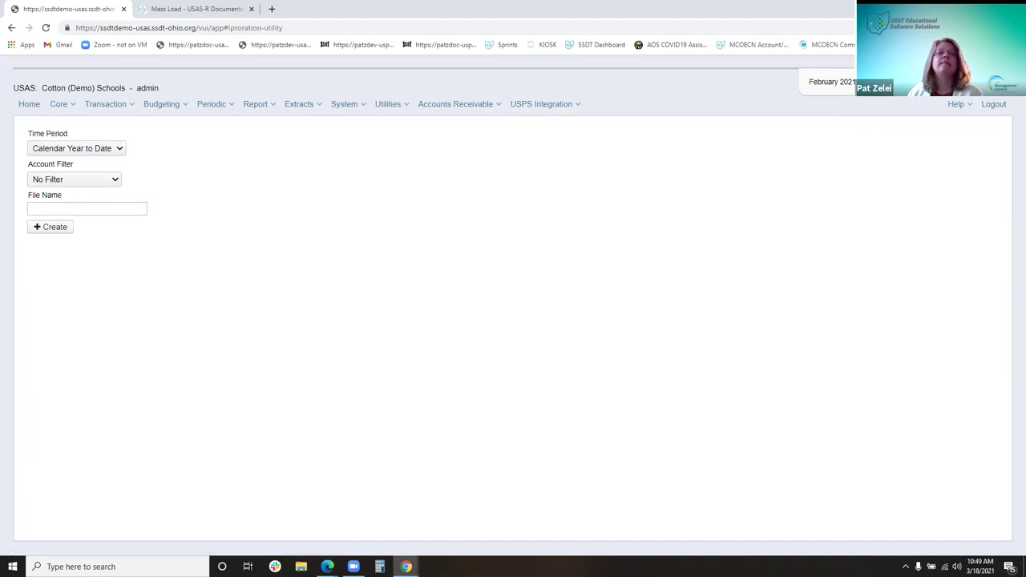
{"action": "left_click", "coordinate": [71, 181]}
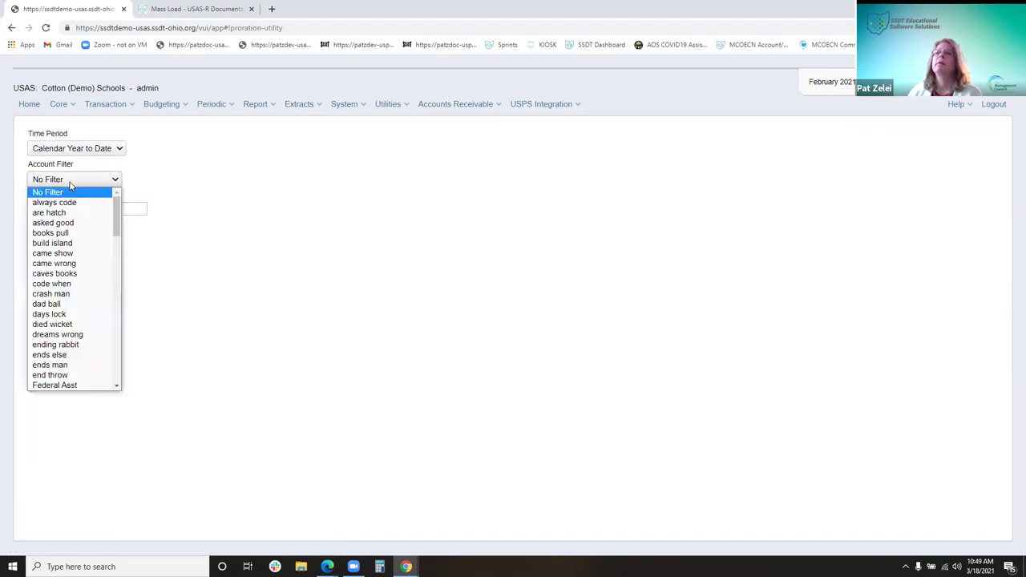
{"action": "left_click_drag", "start_coordinate": [116, 214], "coordinate": [116, 409]}
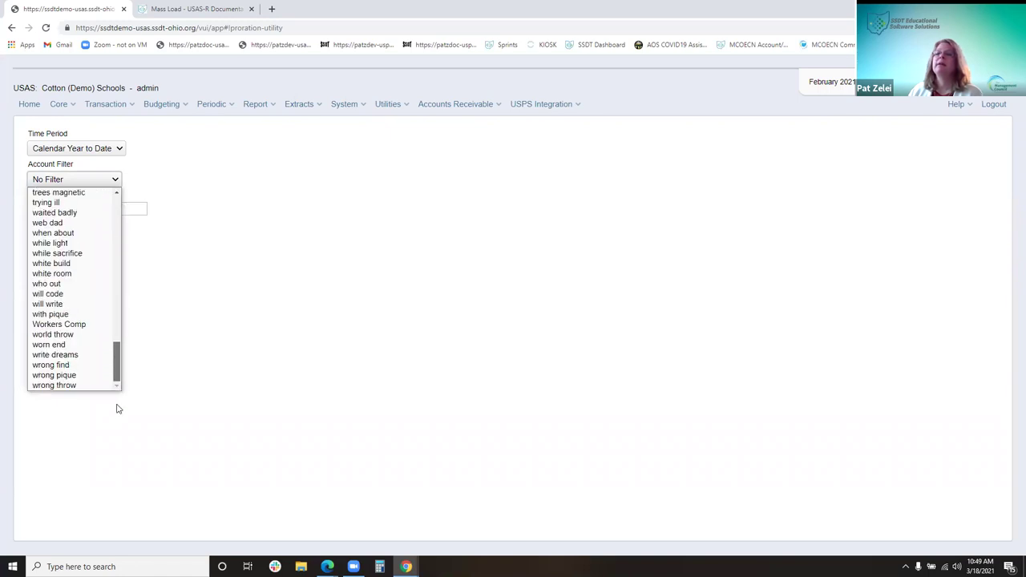
{"action": "left_click", "coordinate": [64, 325]}
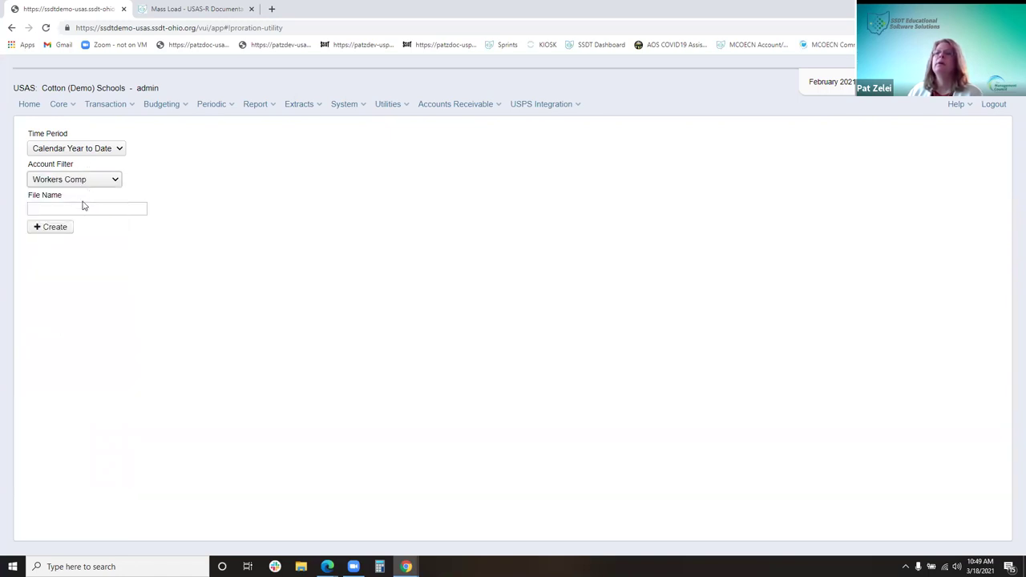
{"action": "left_click", "coordinate": [117, 180]}
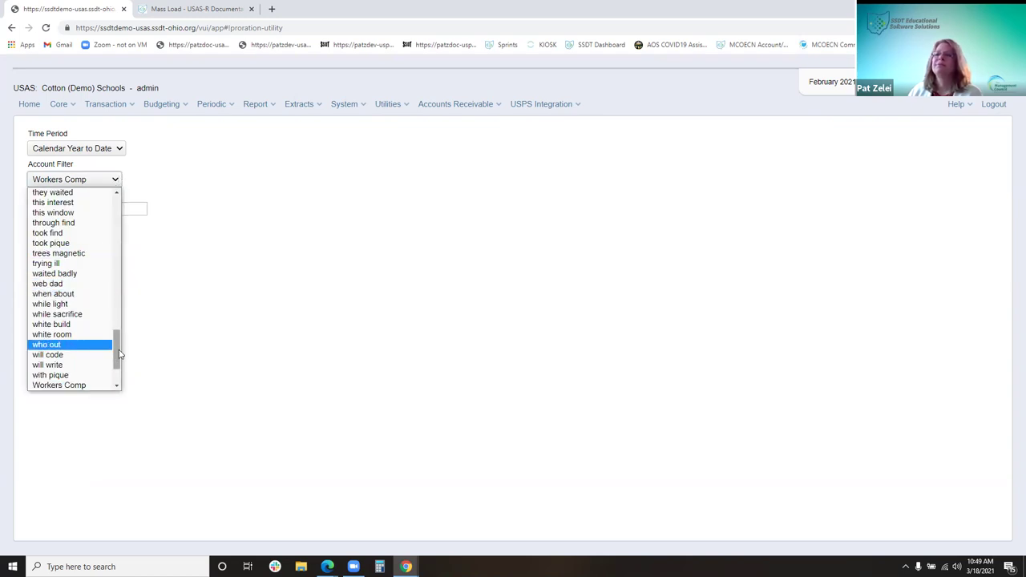
{"action": "left_click", "coordinate": [117, 181]}
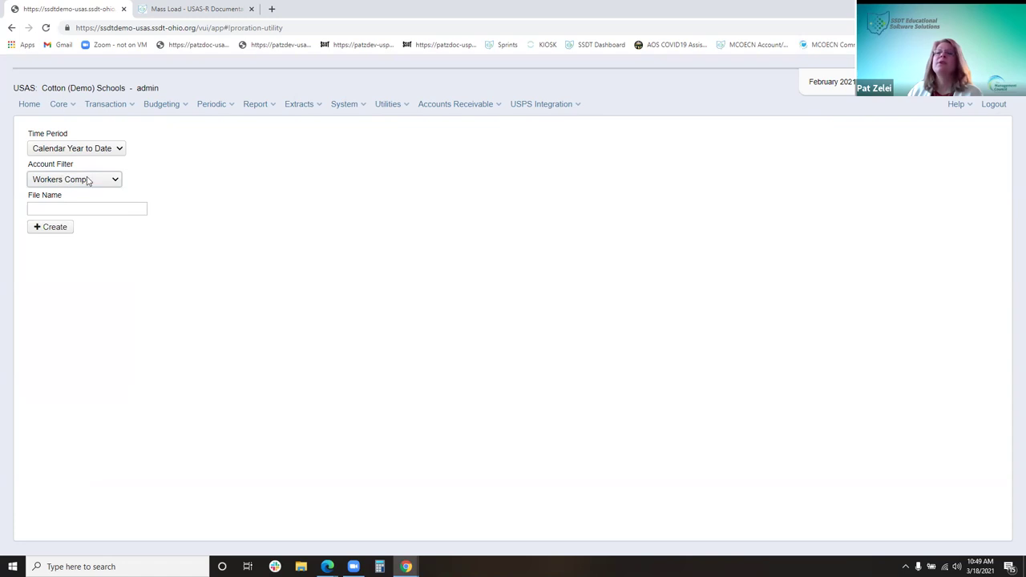
{"action": "left_click", "coordinate": [92, 184]}
{"action": "left_click", "coordinate": [92, 179]}
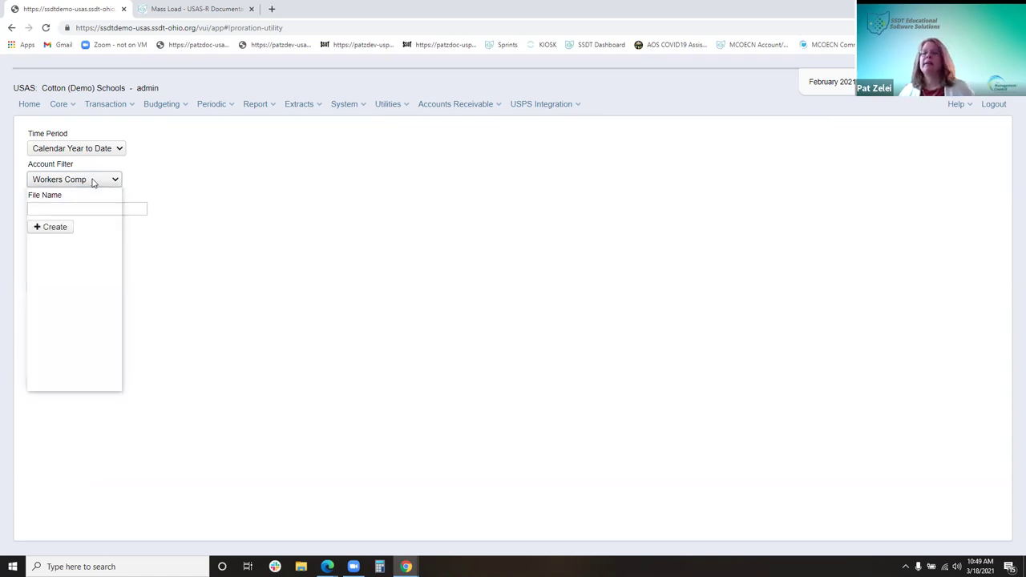
{"action": "left_click", "coordinate": [118, 207]}
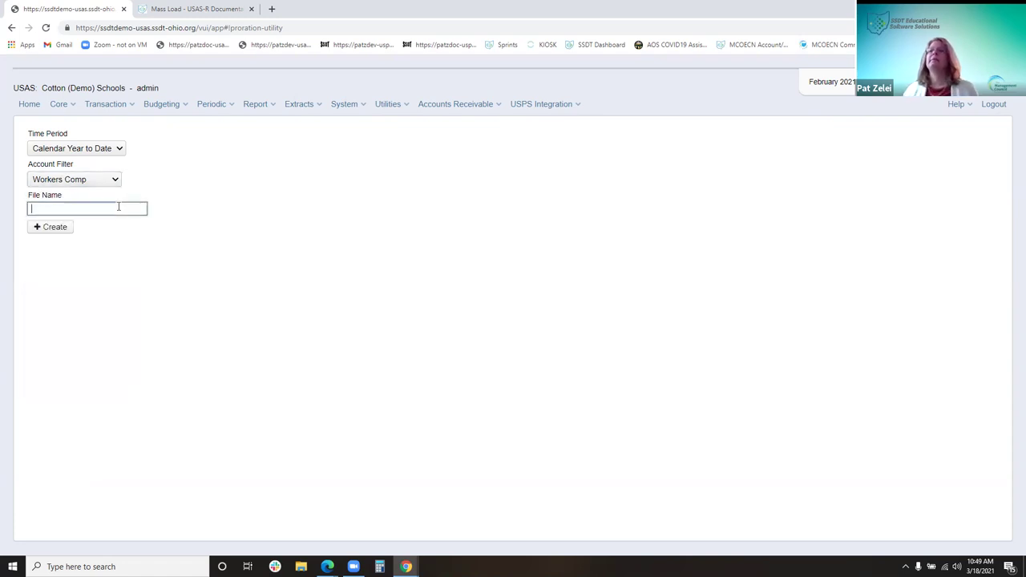
{"action": "left_click", "coordinate": [63, 229]}
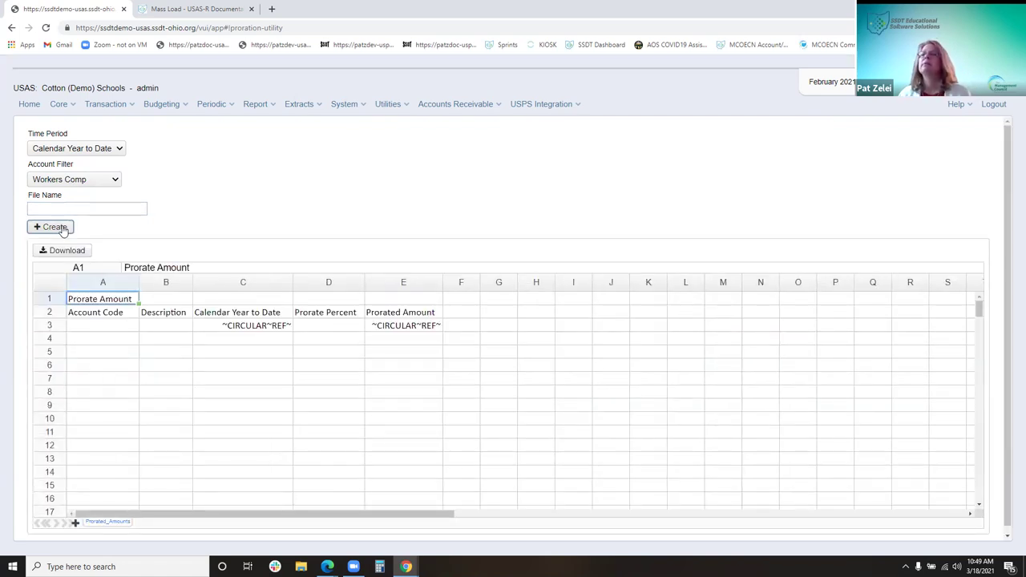
Keep the Workers Comp account filter, name the file 'Workers Comp' and create the worksheet
{"action": "left_click", "coordinate": [113, 180]}
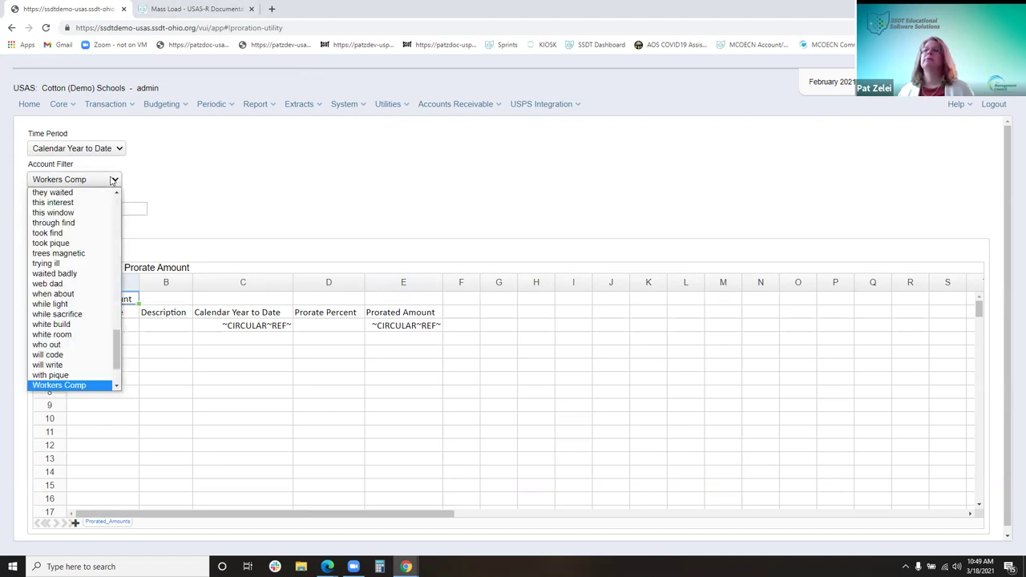
{"action": "left_click", "coordinate": [178, 188]}
{"action": "left_click", "coordinate": [130, 210]}
{"action": "type", "text": "work"}
{"action": "key", "text": "BackSpace"}
{"action": "key", "text": "BackSpace"}
{"action": "type", "text": "Workers Comp"}
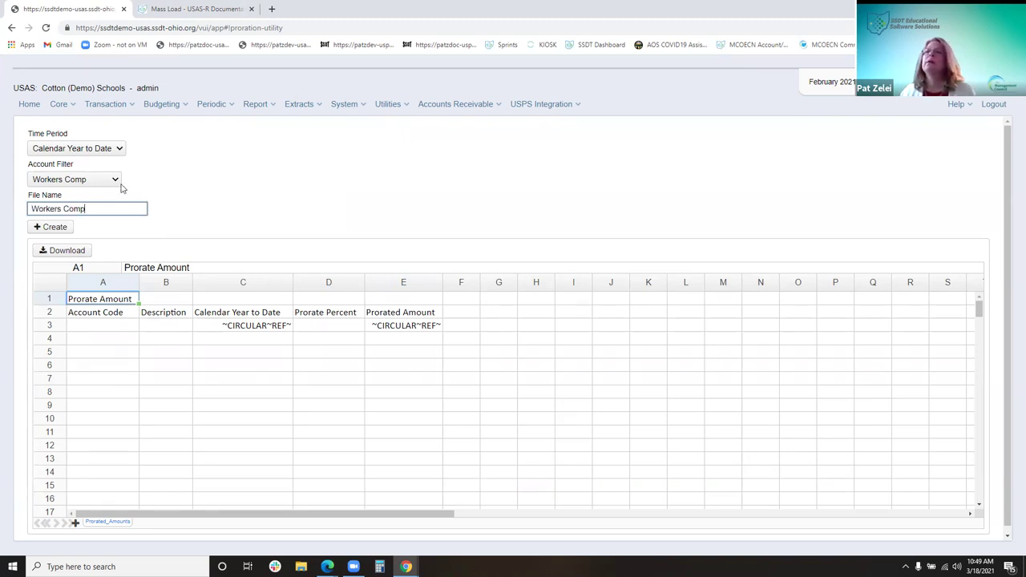
{"action": "left_click", "coordinate": [64, 230]}
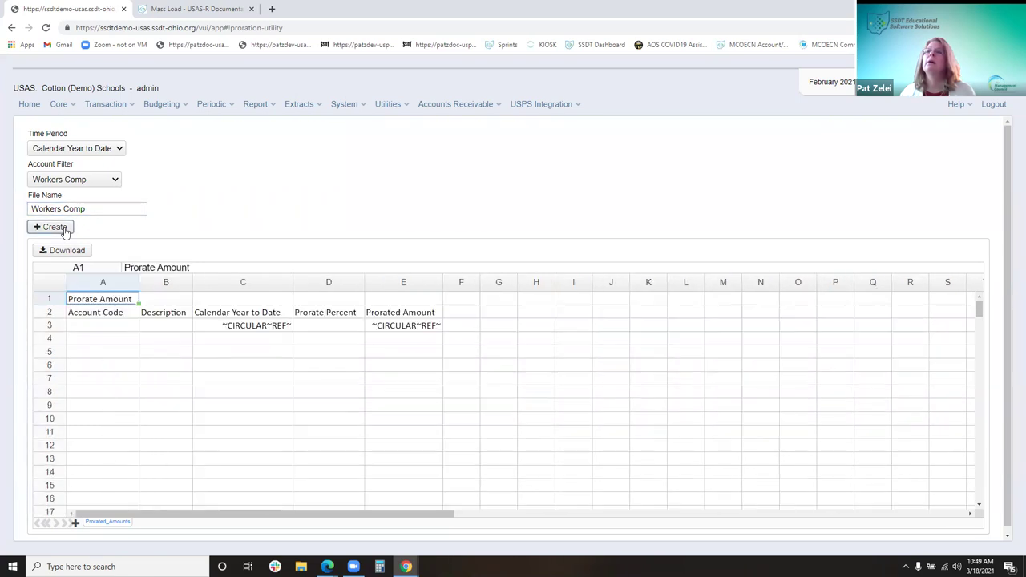
Download the proration file, decline Excel's recovery prompt, and close the empty Excel window
{"action": "left_click", "coordinate": [77, 254]}
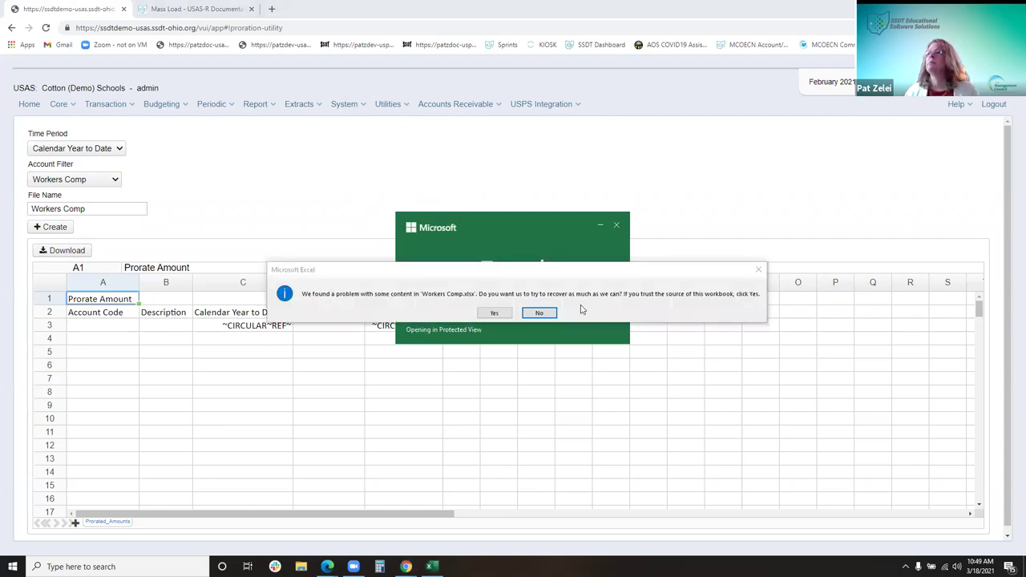
{"action": "left_click", "coordinate": [757, 271]}
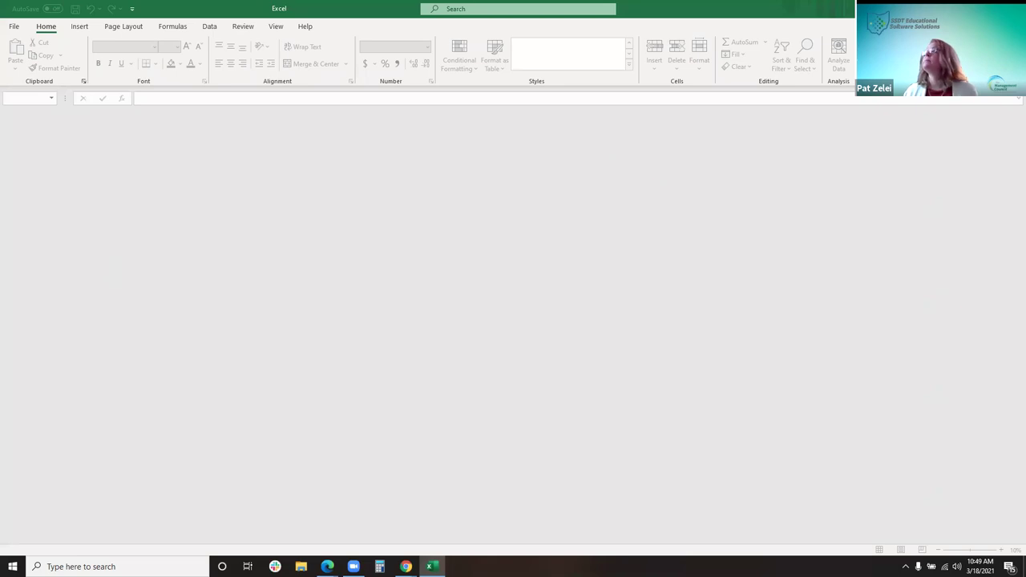
{"action": "key", "text": "alt+F4"}
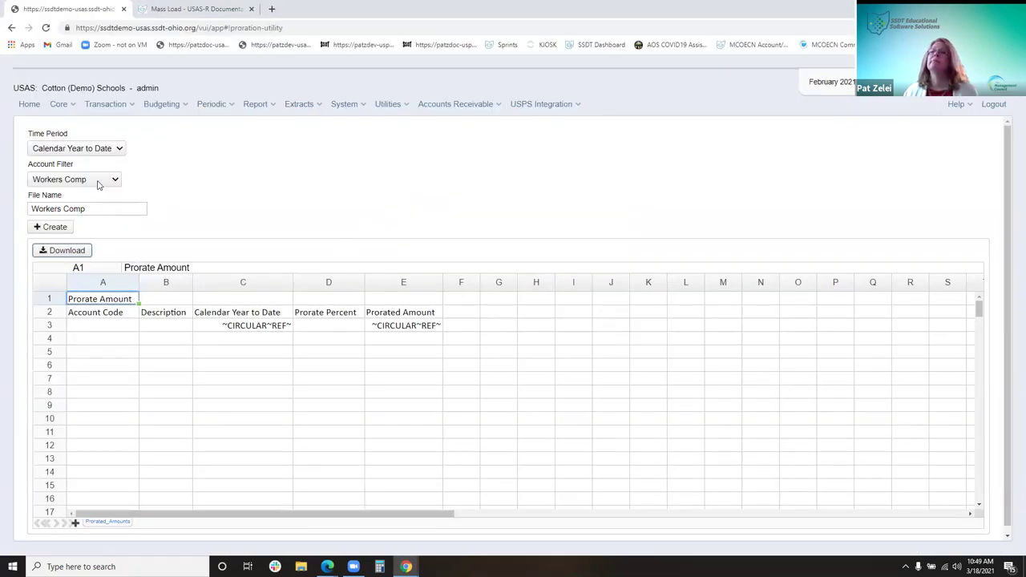
Regenerate the proration worksheet with the obj account filter and narrow the Description column
{"action": "left_click", "coordinate": [116, 179]}
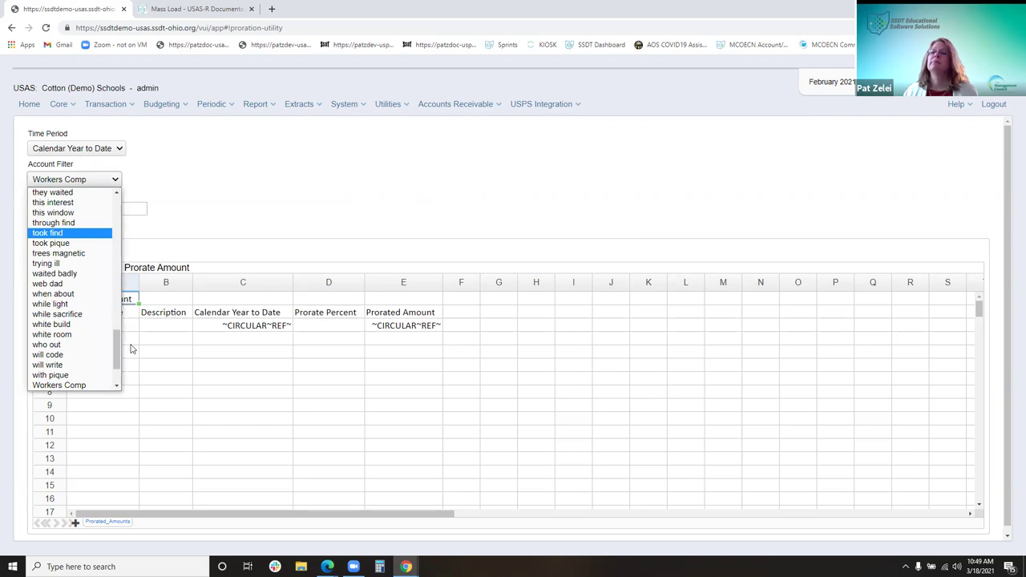
{"action": "left_click_drag", "start_coordinate": [117, 349], "coordinate": [115, 291]}
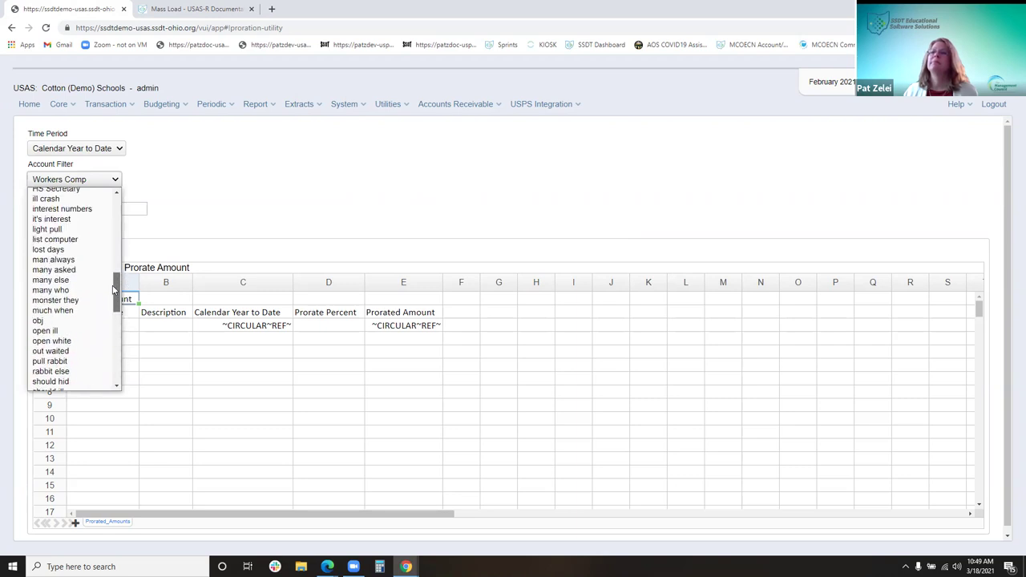
{"action": "left_click", "coordinate": [46, 322]}
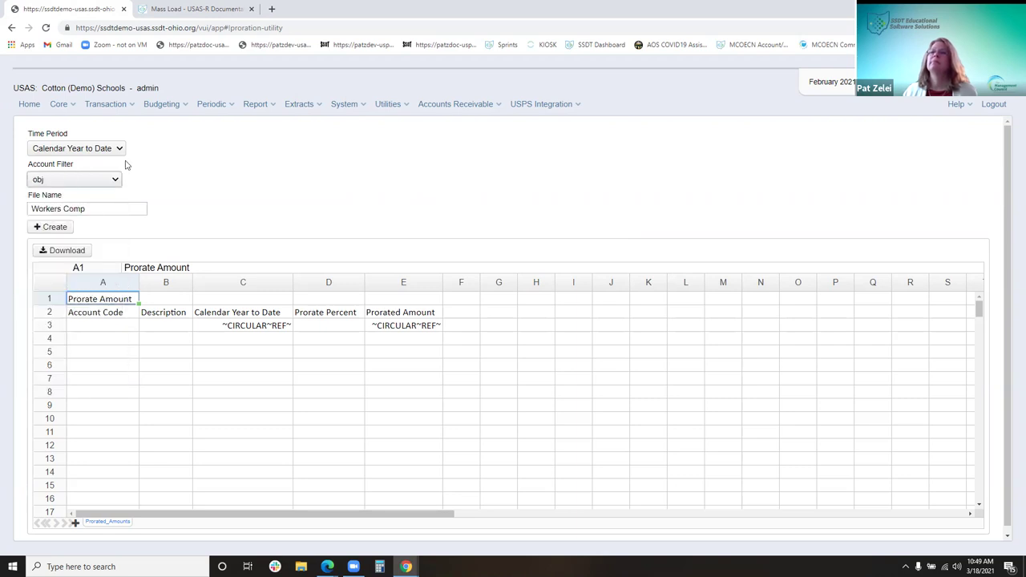
{"action": "left_click", "coordinate": [58, 229]}
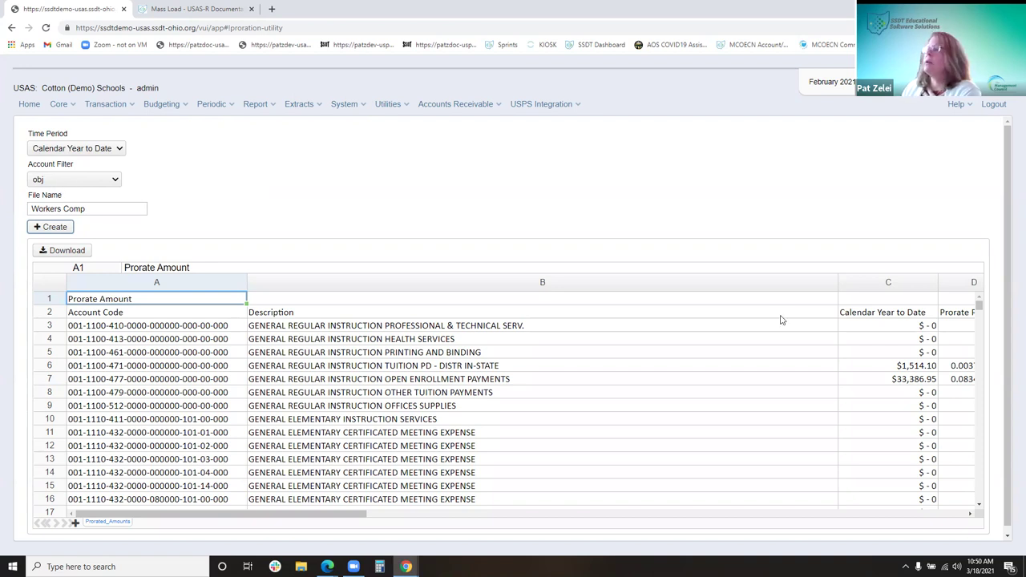
{"action": "left_click_drag", "start_coordinate": [837, 282], "coordinate": [543, 282]}
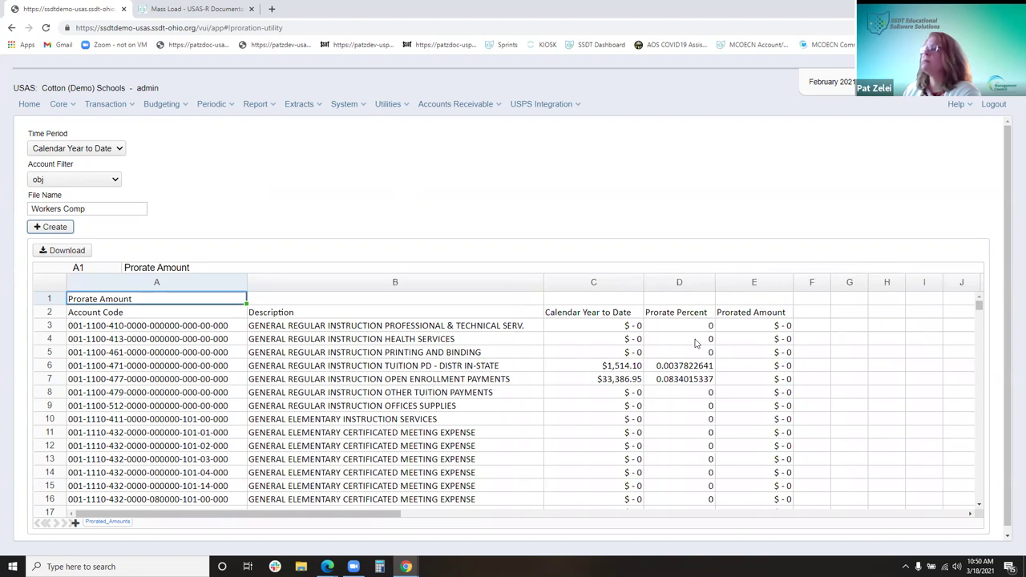
{"action": "left_click", "coordinate": [306, 299]}
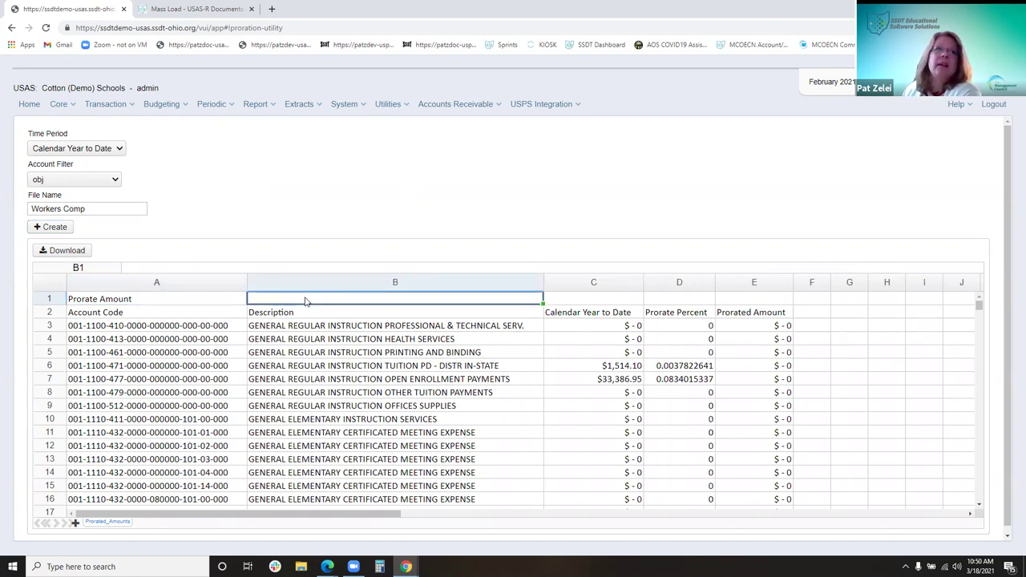
{"action": "type", "text": "100000"}
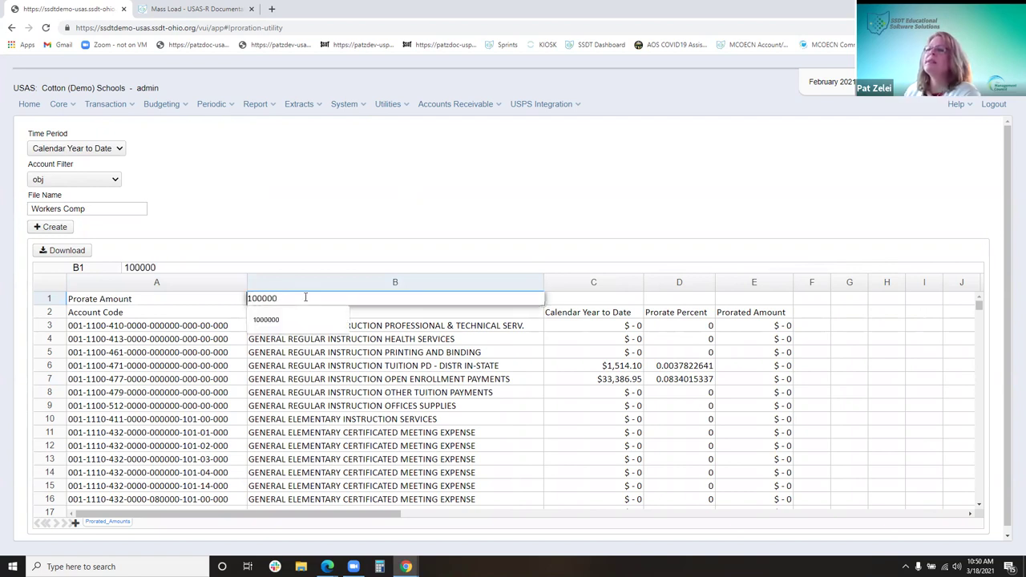
{"action": "key", "text": "BackSpace"}
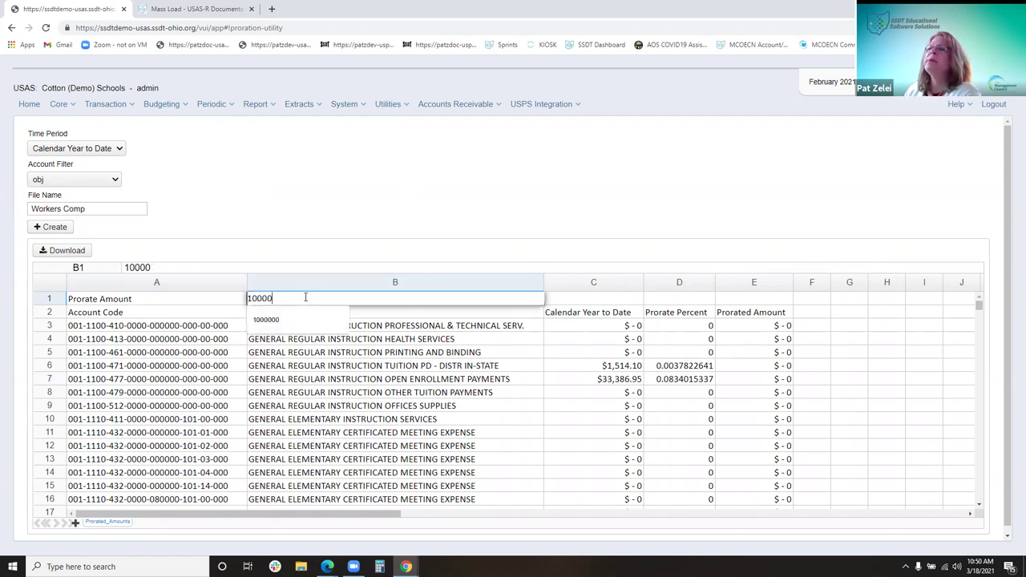
{"action": "left_click", "coordinate": [377, 251]}
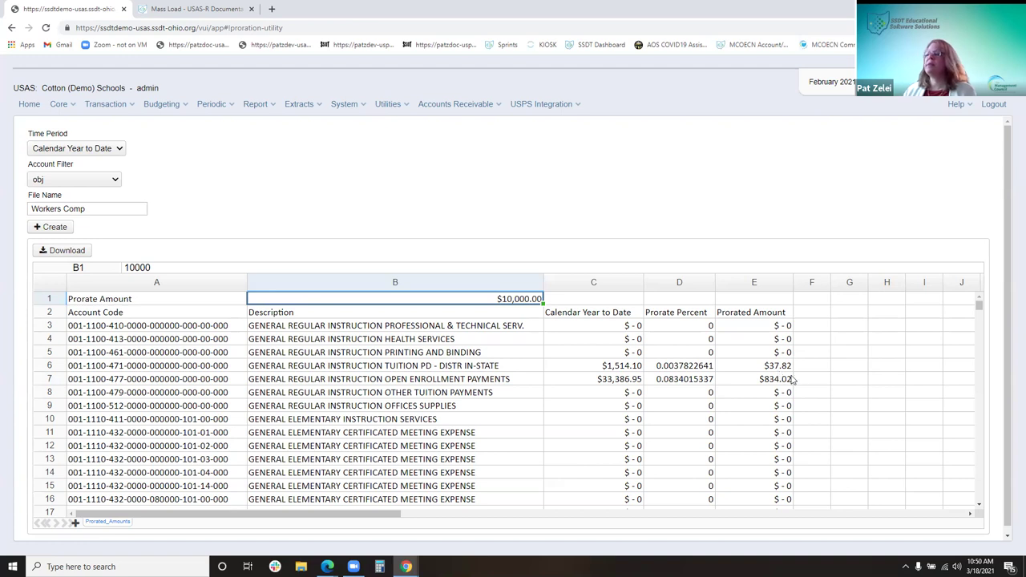
{"action": "scroll", "coordinate": [781, 375], "scroll_direction": "down", "scroll_amount": 5}
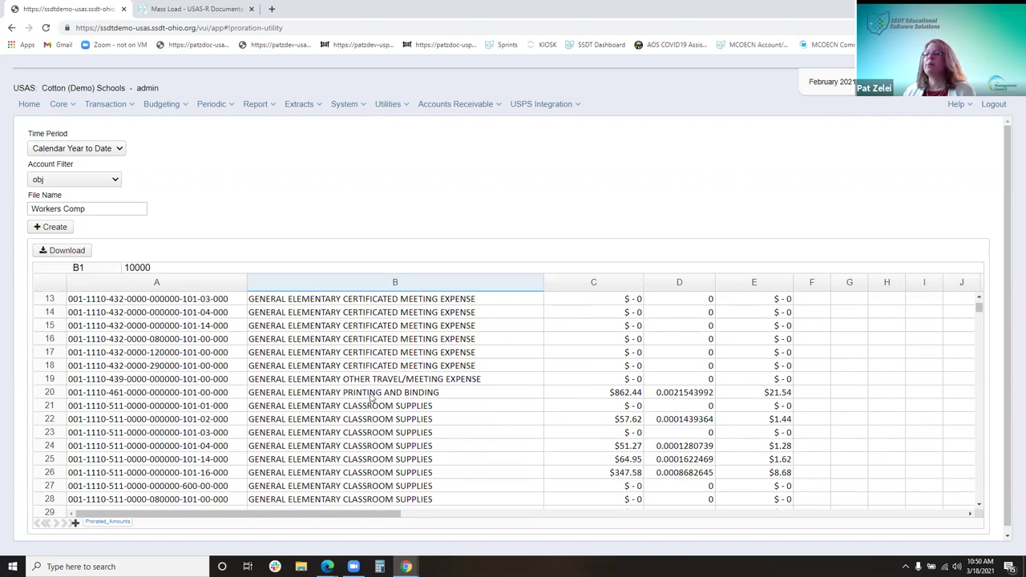
{"action": "scroll", "coordinate": [610, 400], "scroll_direction": "down", "scroll_amount": 5}
{"action": "scroll", "coordinate": [612, 400], "scroll_direction": "down", "scroll_amount": 7}
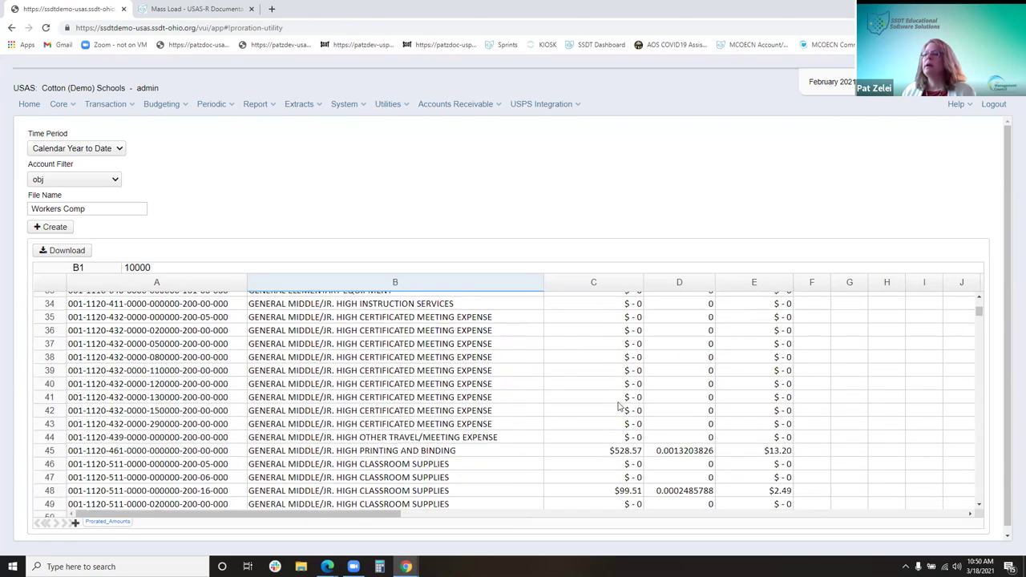
{"action": "scroll", "coordinate": [407, 425], "scroll_direction": "down", "scroll_amount": 3}
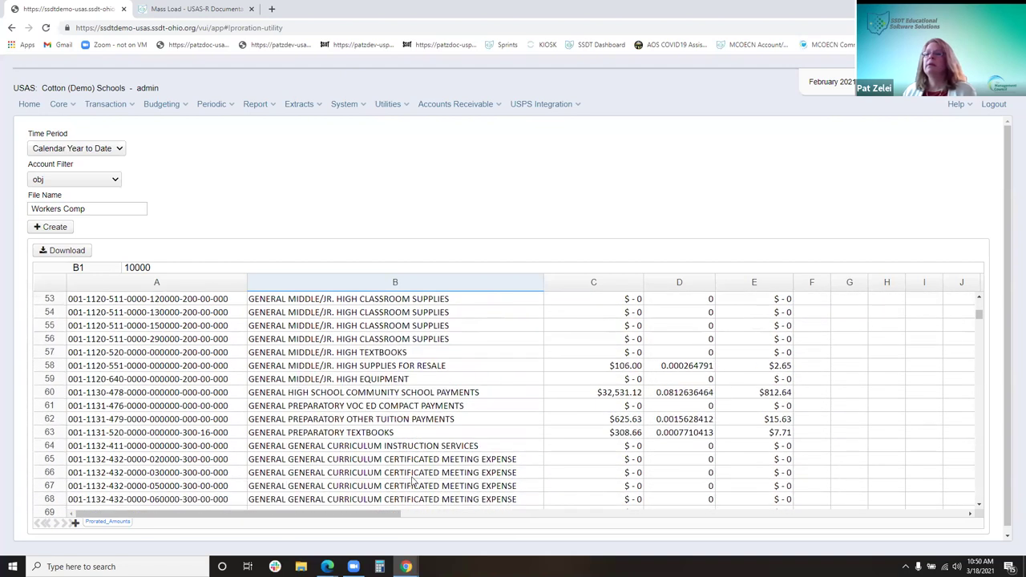
{"action": "scroll", "coordinate": [409, 437], "scroll_direction": "up", "scroll_amount": 6}
{"action": "scroll", "coordinate": [405, 433], "scroll_direction": "up", "scroll_amount": 4}
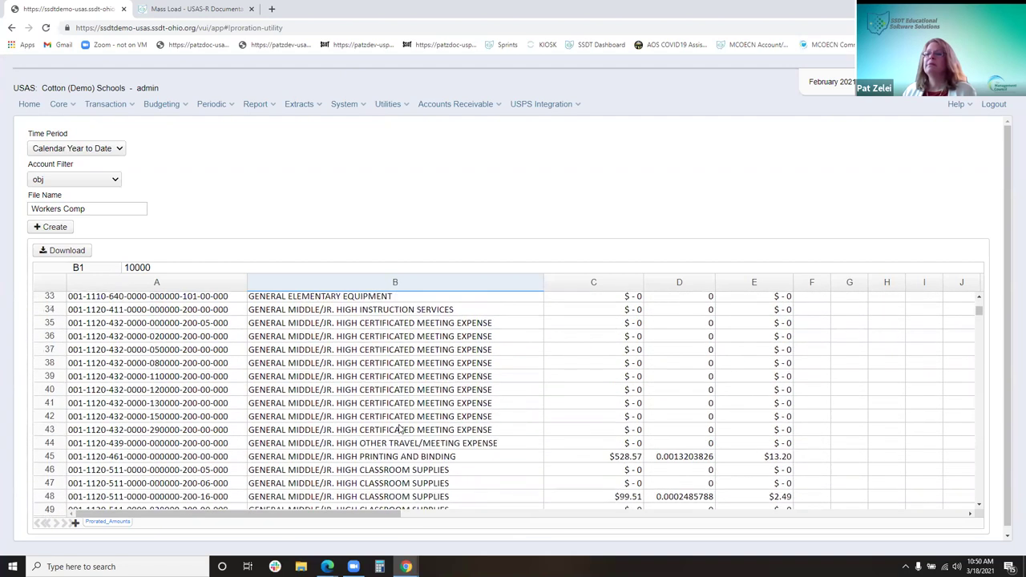
{"action": "scroll", "coordinate": [543, 361], "scroll_direction": "down", "scroll_amount": 4}
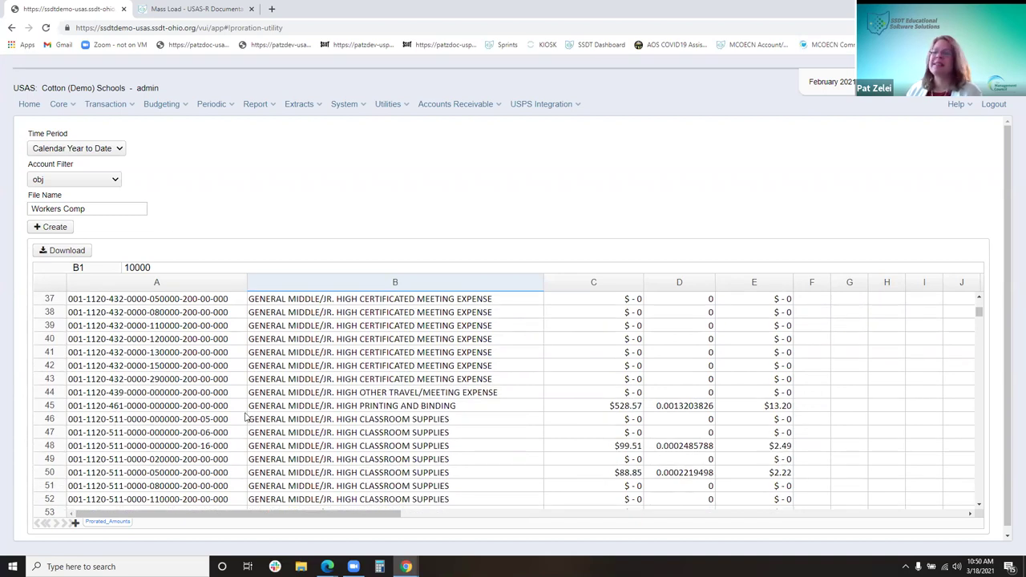
{"action": "scroll", "coordinate": [323, 353], "scroll_direction": "up", "scroll_amount": 7}
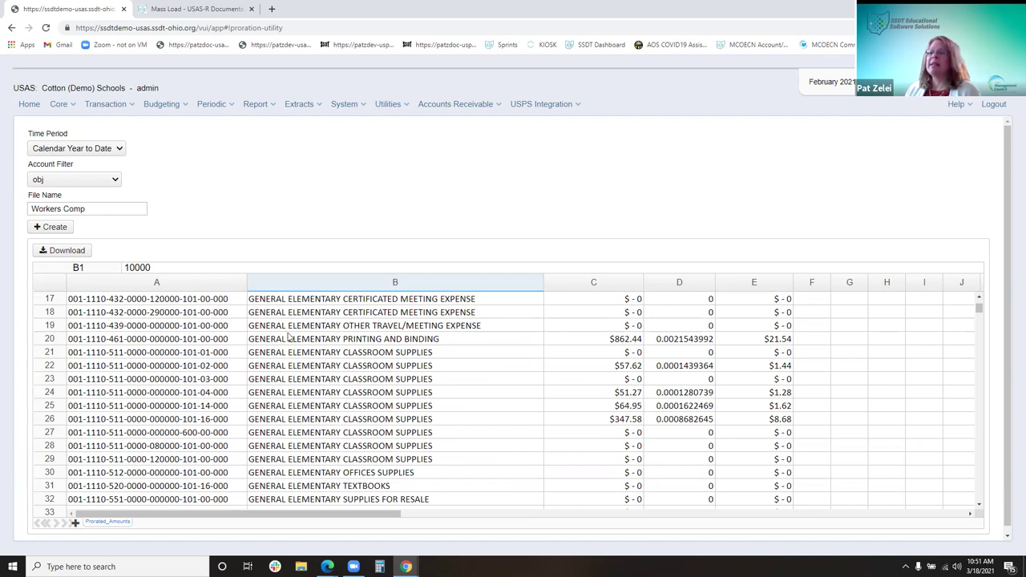
{"action": "scroll", "coordinate": [288, 338], "scroll_direction": "up", "scroll_amount": 6}
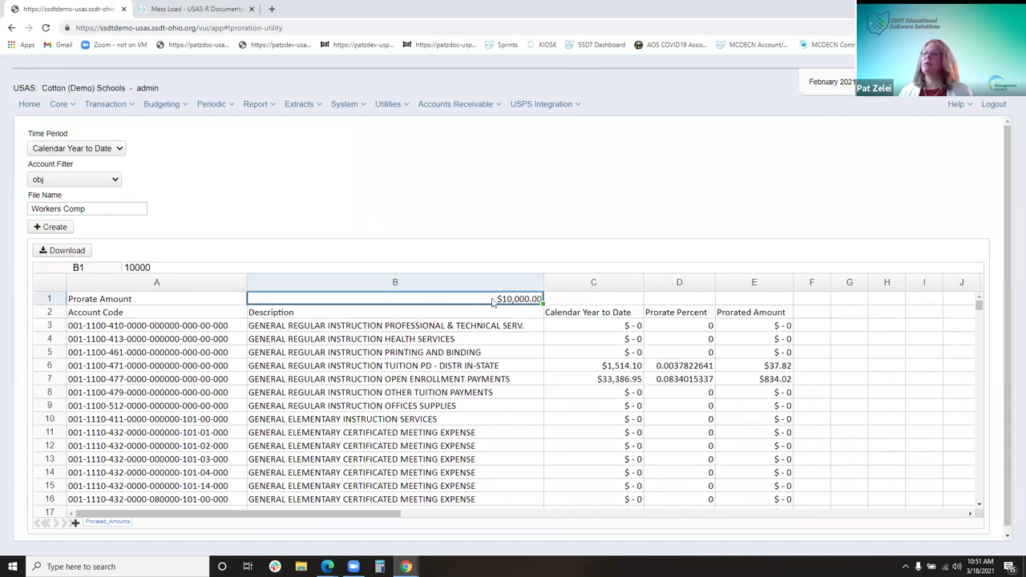
Inspect the $10,000.00 prorate amount and the =Prorate_Amount*D12 formula, then bring up Utilities
{"action": "left_click", "coordinate": [538, 301]}
{"action": "left_click", "coordinate": [515, 301]}
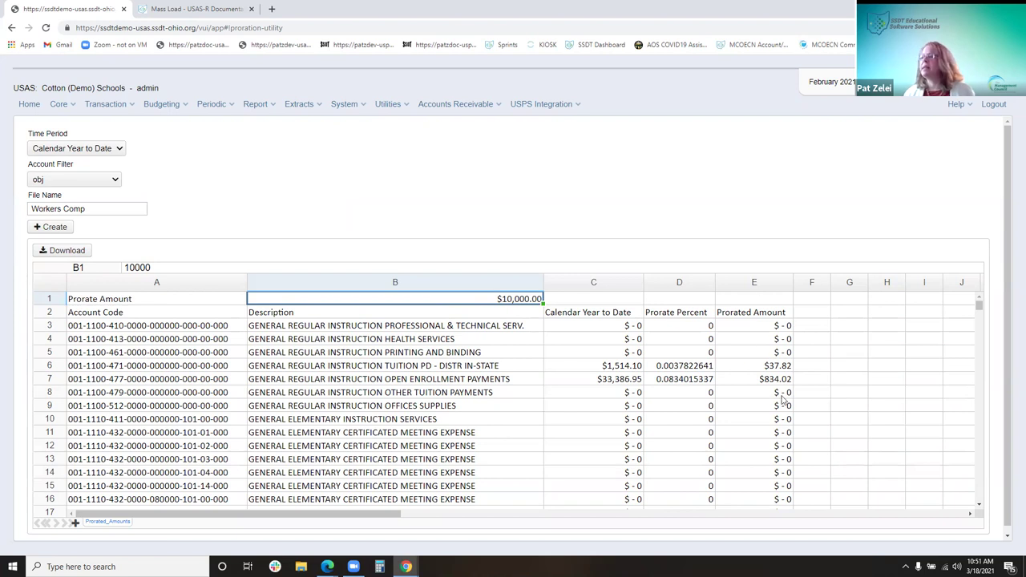
{"action": "left_click_drag", "start_coordinate": [790, 445], "coordinate": [792, 456]}
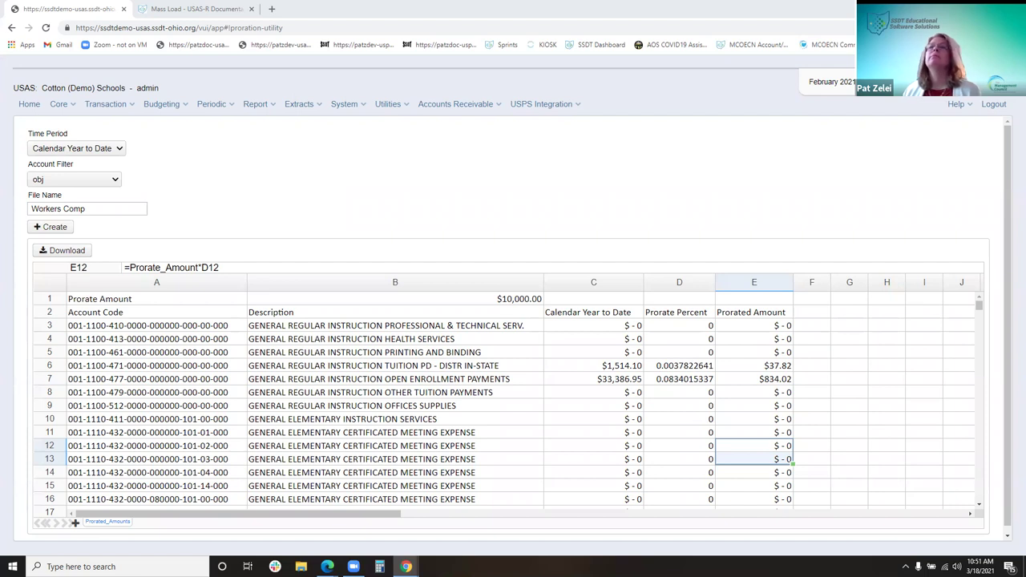
{"action": "scroll", "coordinate": [737, 474], "scroll_direction": "down", "scroll_amount": 3}
{"action": "scroll", "coordinate": [695, 449], "scroll_direction": "down", "scroll_amount": 12}
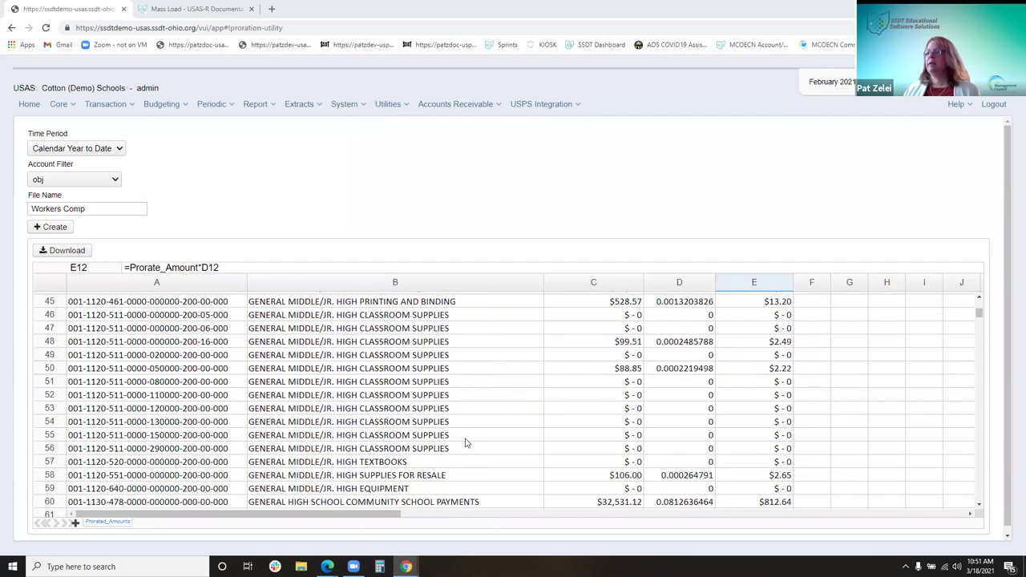
{"action": "scroll", "coordinate": [467, 442], "scroll_direction": "down", "scroll_amount": 3}
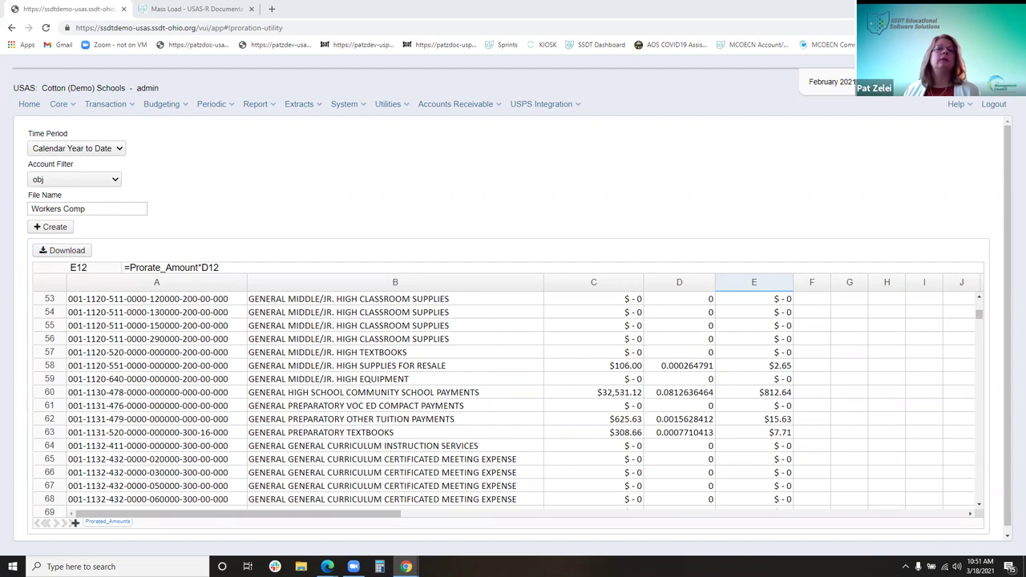
{"action": "left_click", "coordinate": [403, 105]}
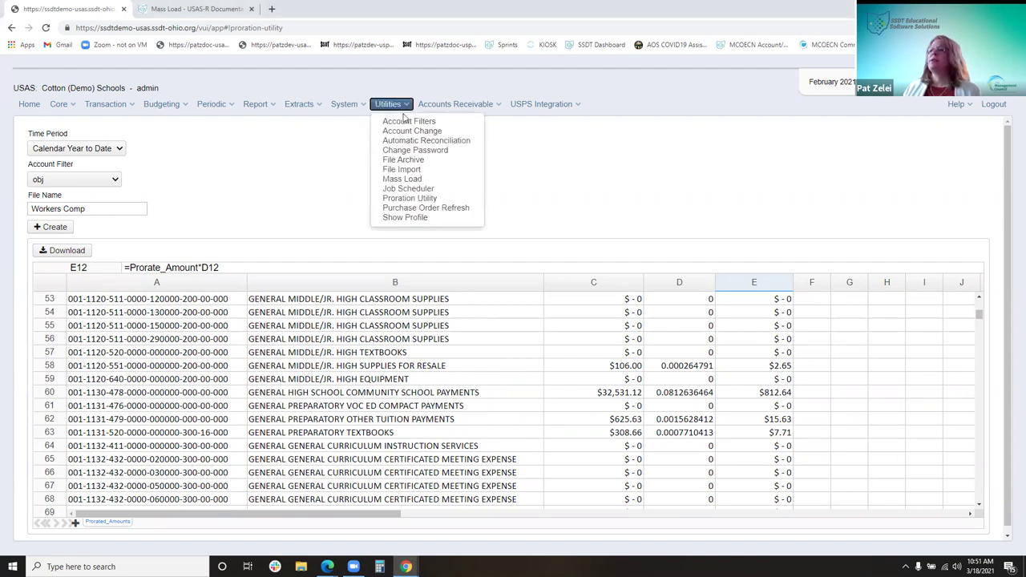
Open Purchase Order Refresh, try a purchase order number, then clear the field and reopen Utilities
{"action": "left_click", "coordinate": [458, 211]}
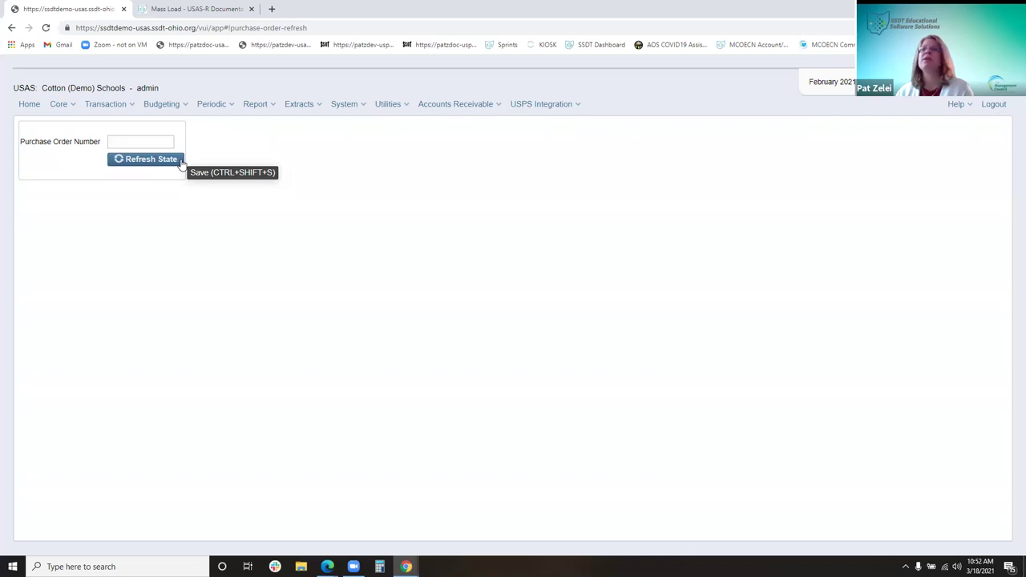
{"action": "left_click", "coordinate": [170, 143]}
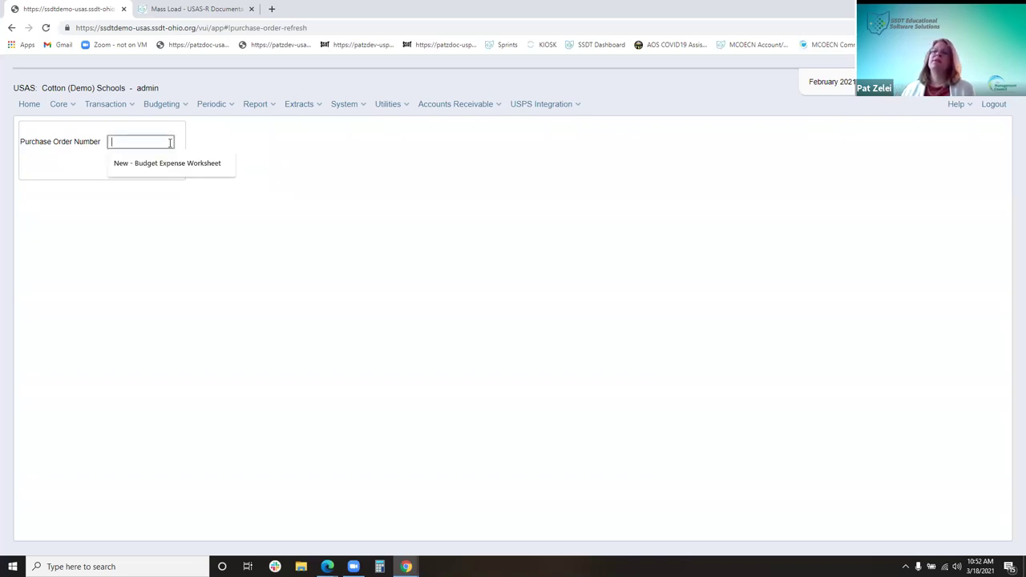
{"action": "type", "text": "28000222"}
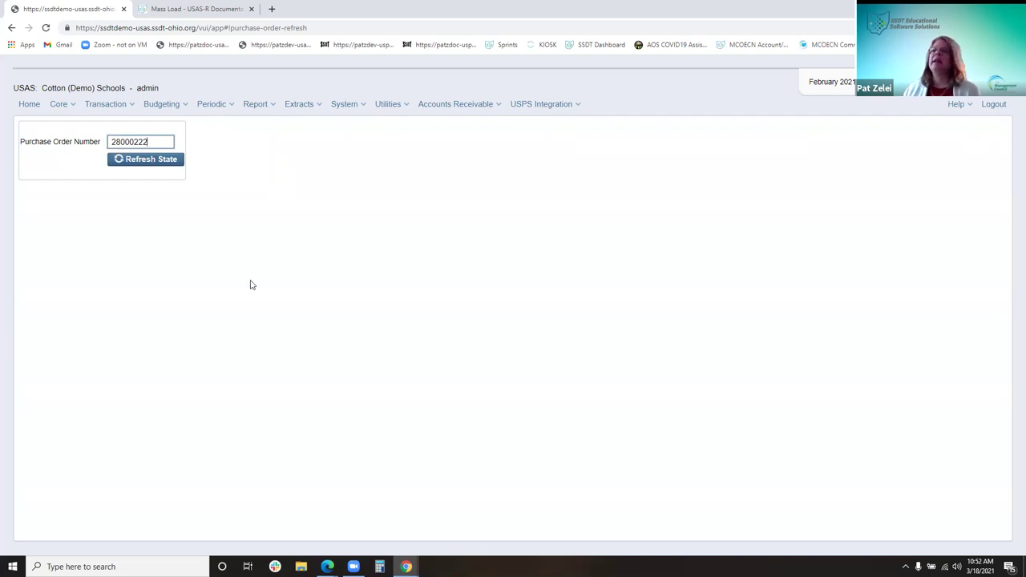
{"action": "key", "text": "BackSpace"}
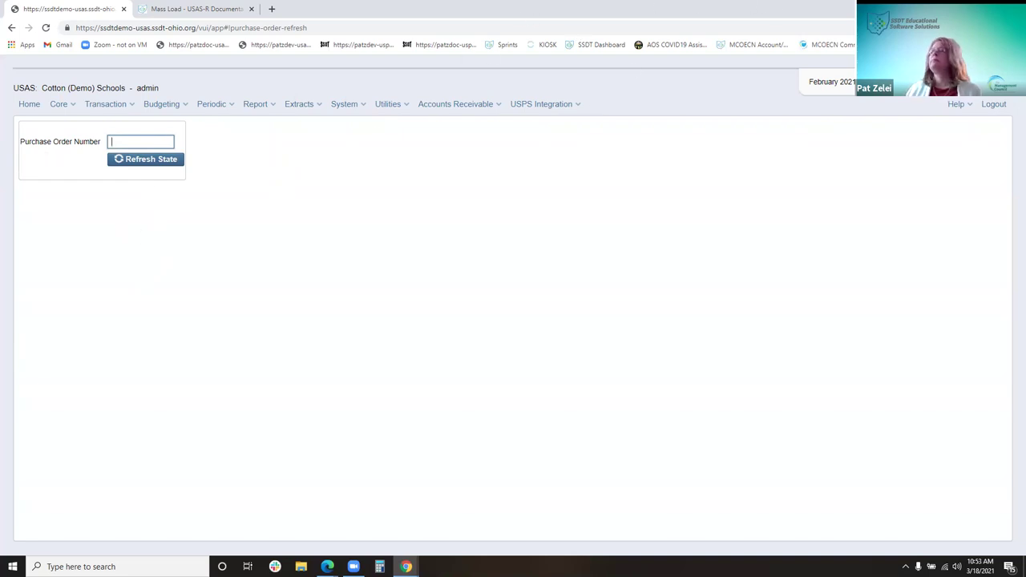
{"action": "left_click", "coordinate": [389, 111]}
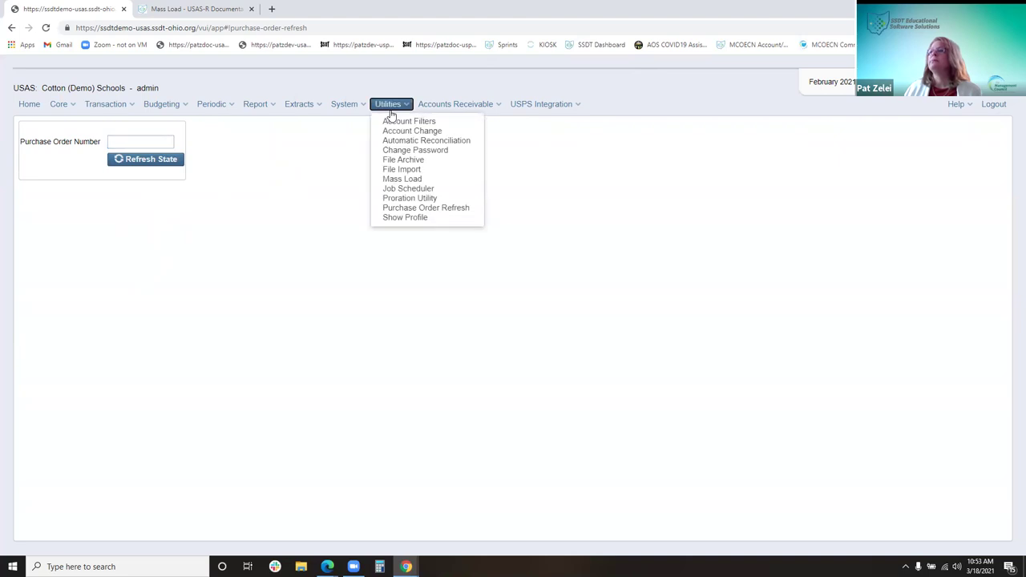
Show the current user's profile, then bring up and dismiss the Utilities menu
{"action": "left_click", "coordinate": [439, 221]}
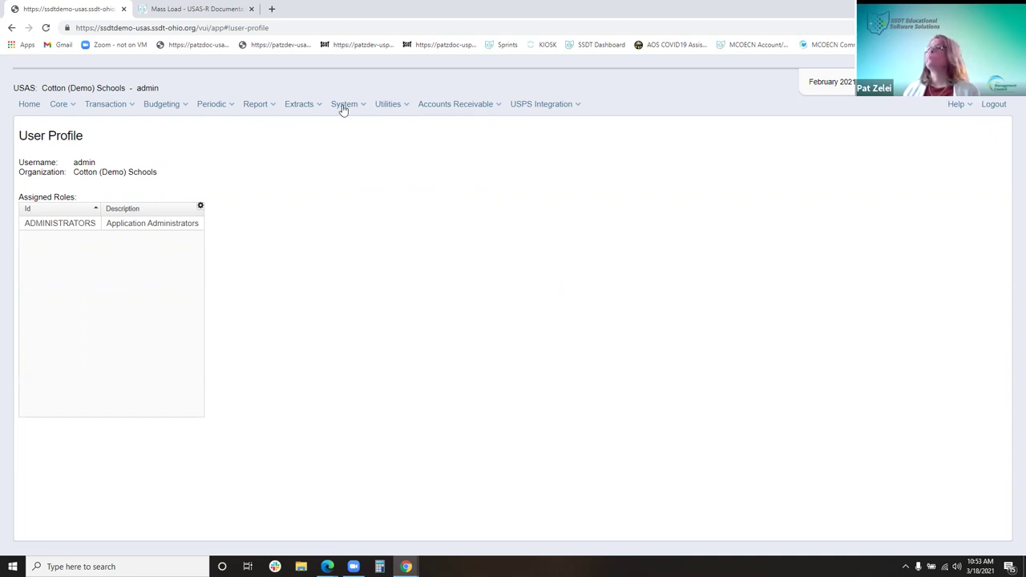
{"action": "left_click", "coordinate": [404, 107]}
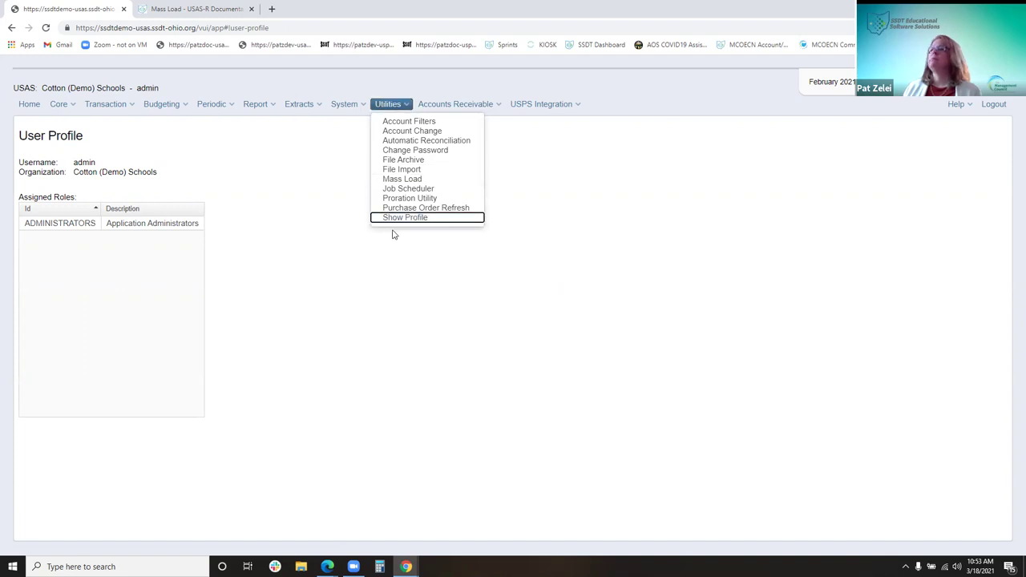
{"action": "left_click", "coordinate": [329, 242]}
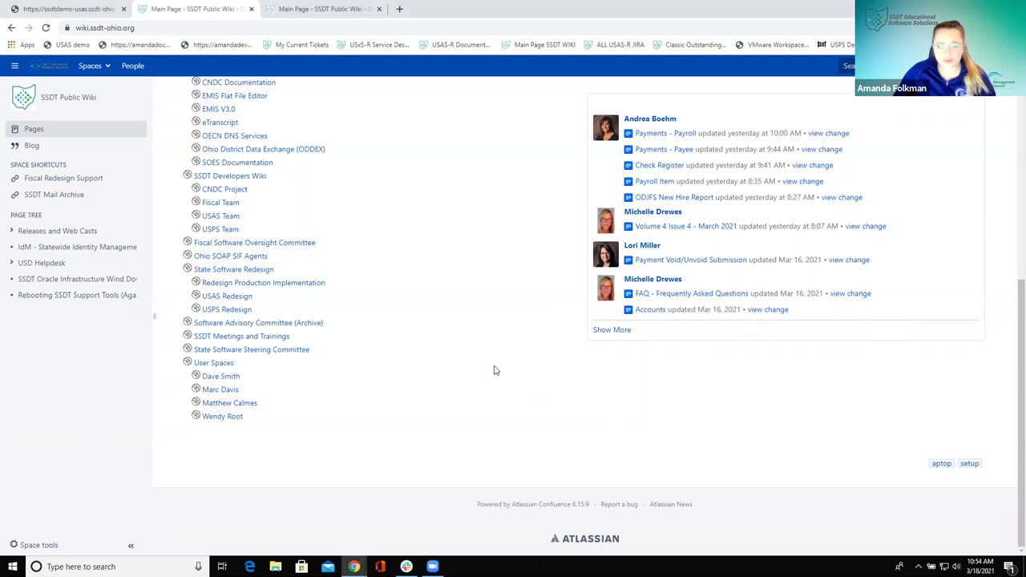
Go to USAS-R Documentation under Redesign Documentation on the SSDT Public Wiki main page
{"action": "scroll", "coordinate": [446, 335], "scroll_direction": "up", "scroll_amount": 1}
{"action": "scroll", "coordinate": [447, 335], "scroll_direction": "up", "scroll_amount": 5}
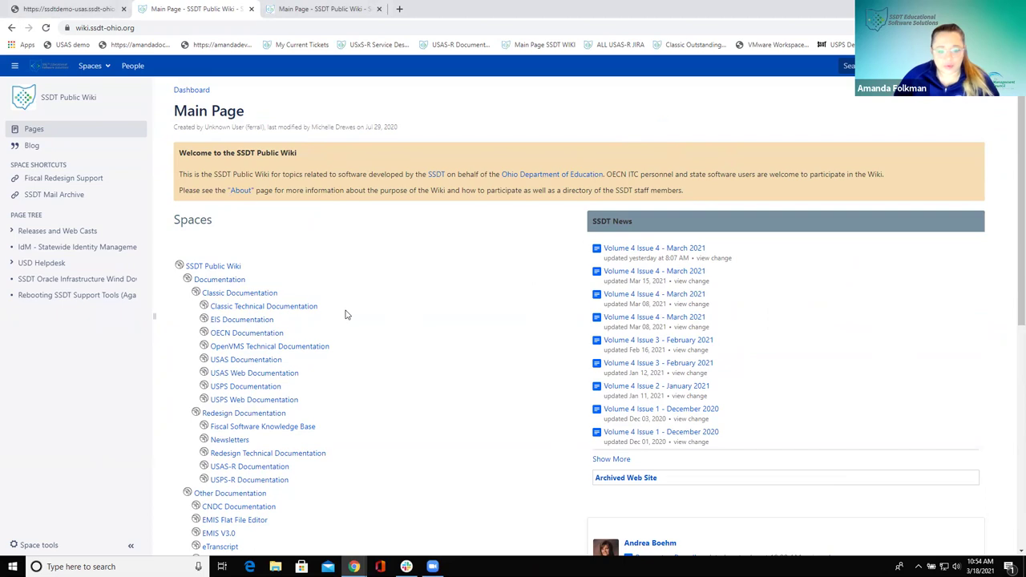
{"action": "left_click", "coordinate": [256, 467]}
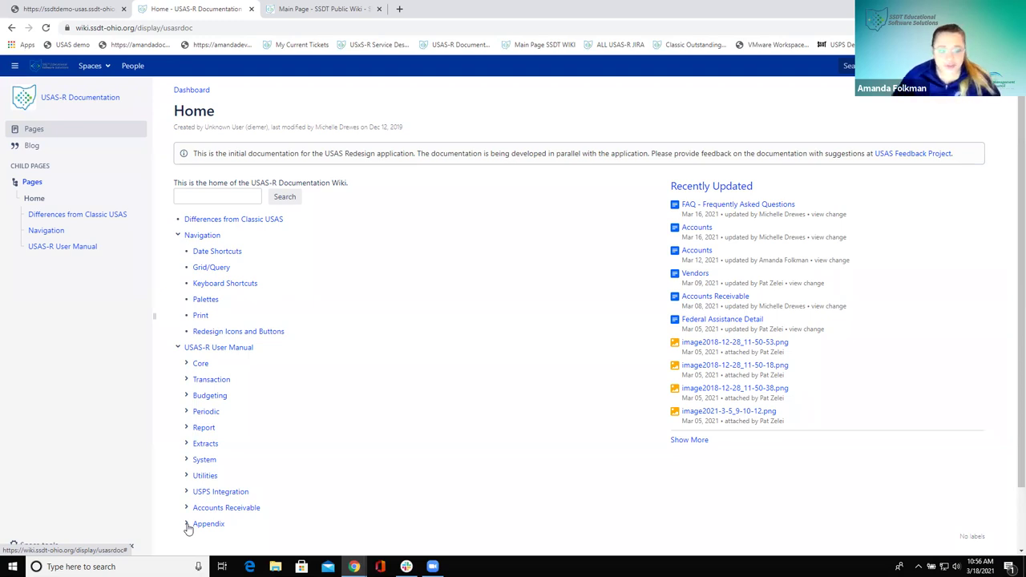
Expand Appendix > Useful Procedures and go to 'Creating an Inventory Extract and Importing into Classic EIS'
{"action": "left_click", "coordinate": [186, 525]}
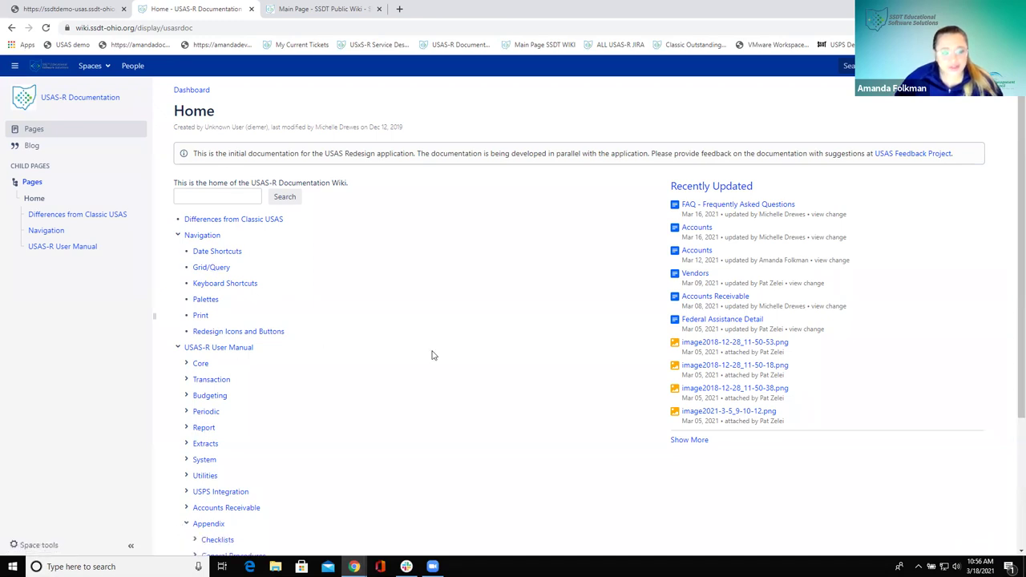
{"action": "scroll", "coordinate": [433, 355], "scroll_direction": "down", "scroll_amount": 3}
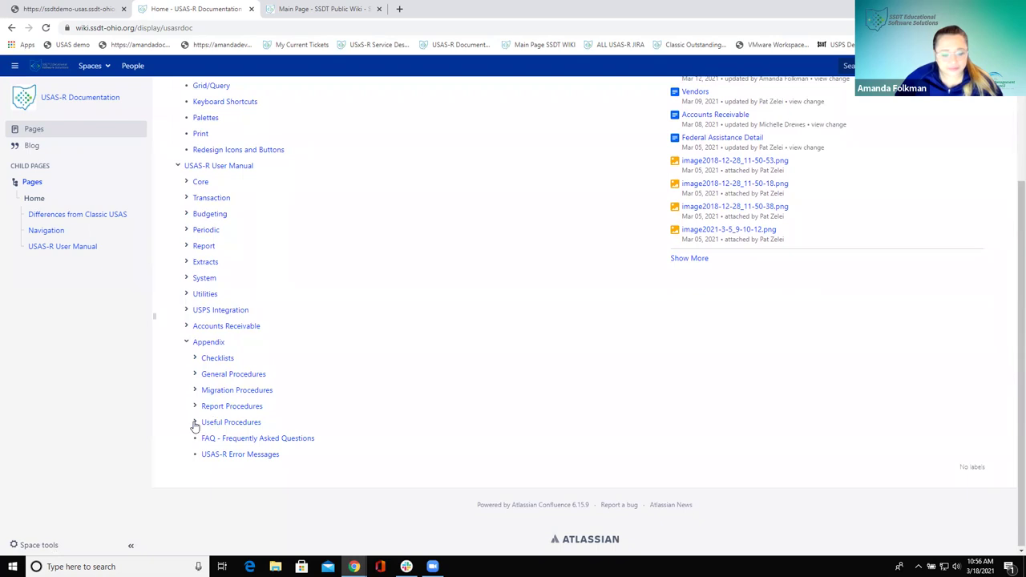
{"action": "left_click", "coordinate": [195, 424]}
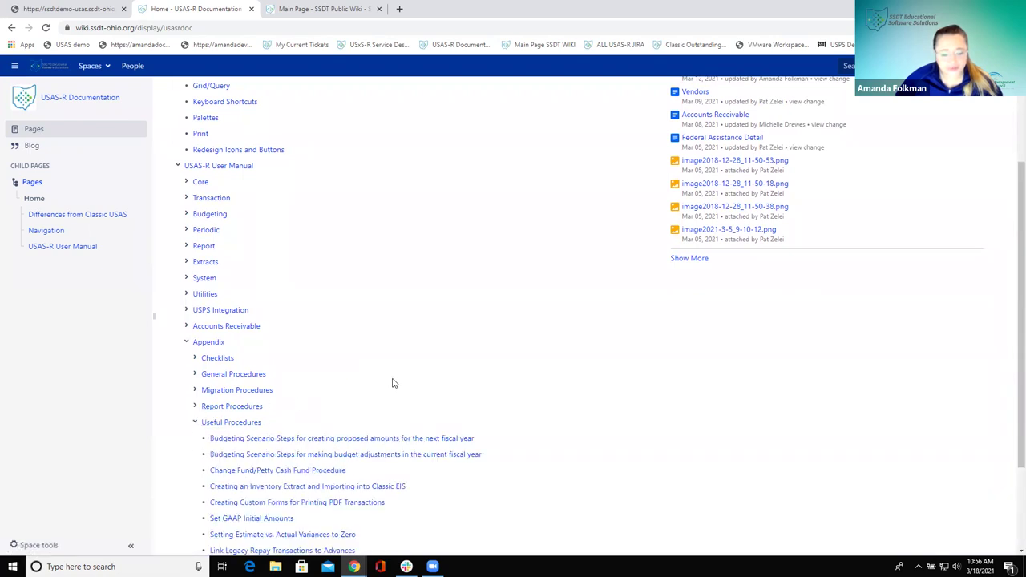
{"action": "scroll", "coordinate": [393, 384], "scroll_direction": "down", "scroll_amount": 1}
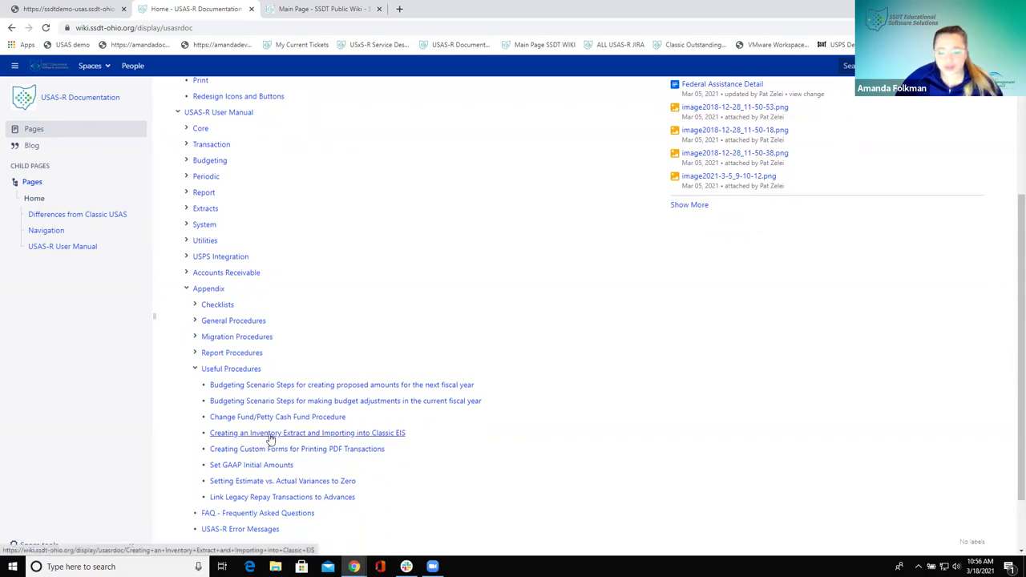
{"action": "left_click", "coordinate": [271, 435]}
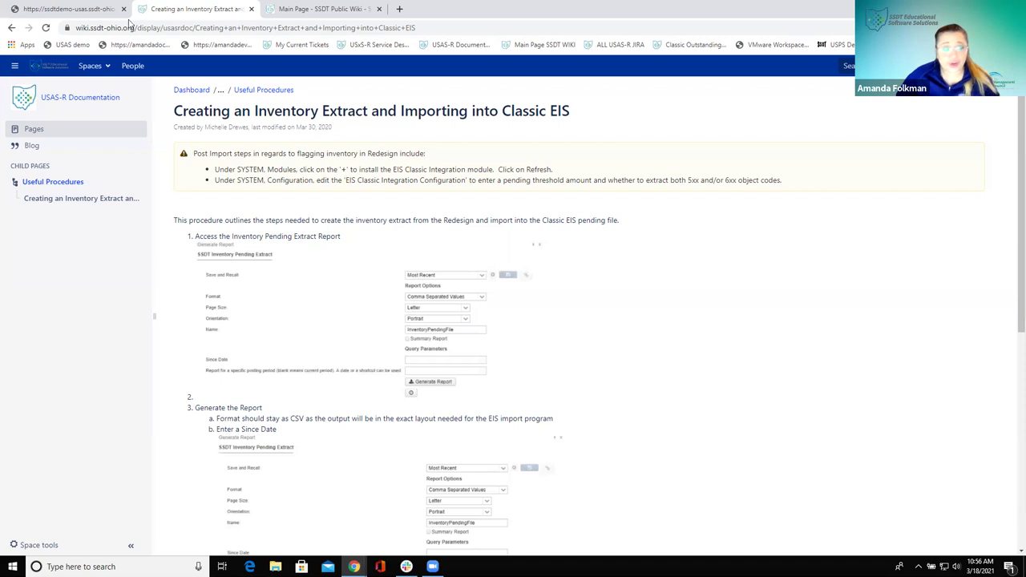
Return to USAS and show System > Modules, where EIS Classic Integration 8.16.0 is installed
{"action": "left_click", "coordinate": [76, 9]}
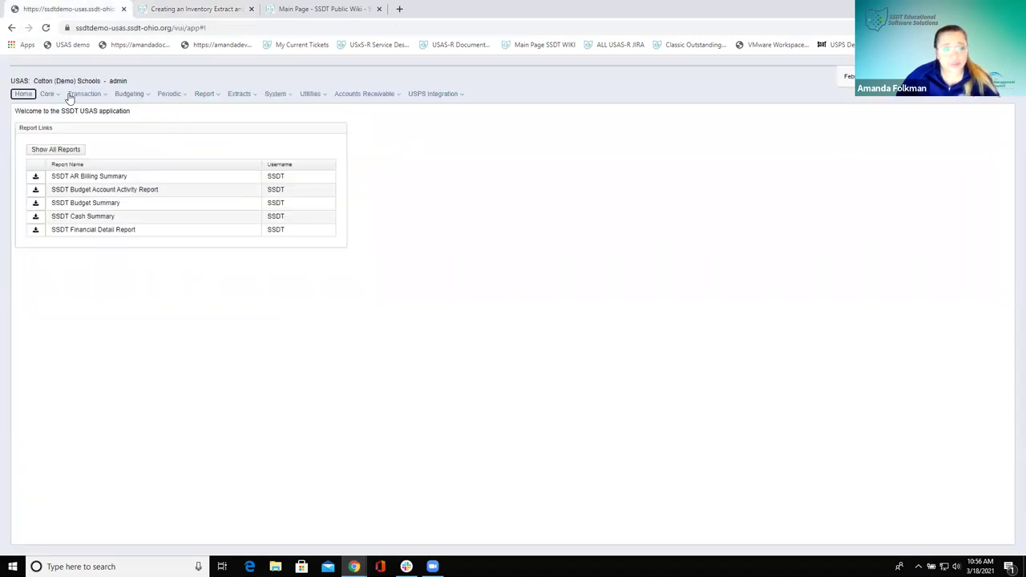
{"action": "left_click", "coordinate": [273, 95]}
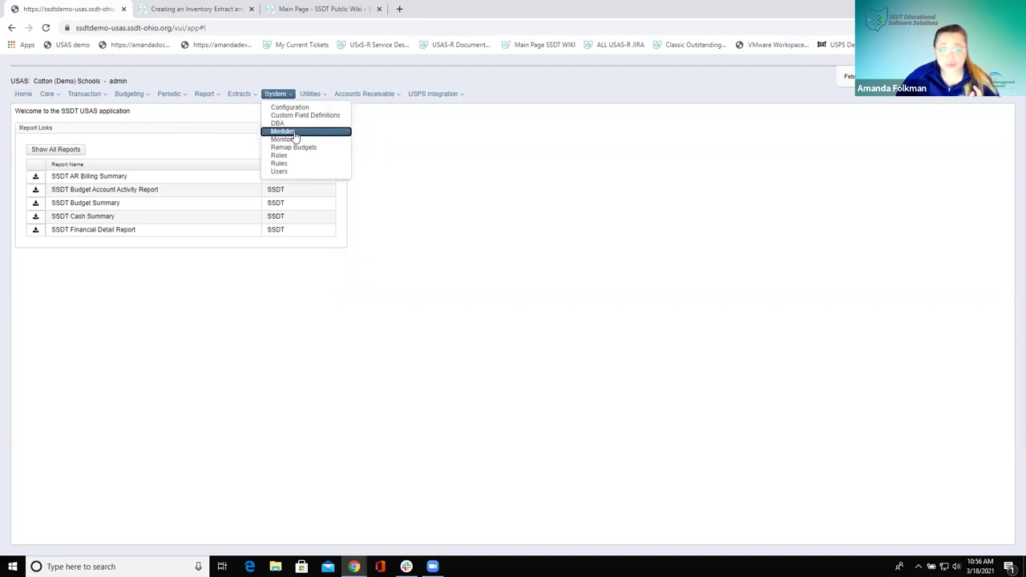
{"action": "left_click", "coordinate": [293, 132]}
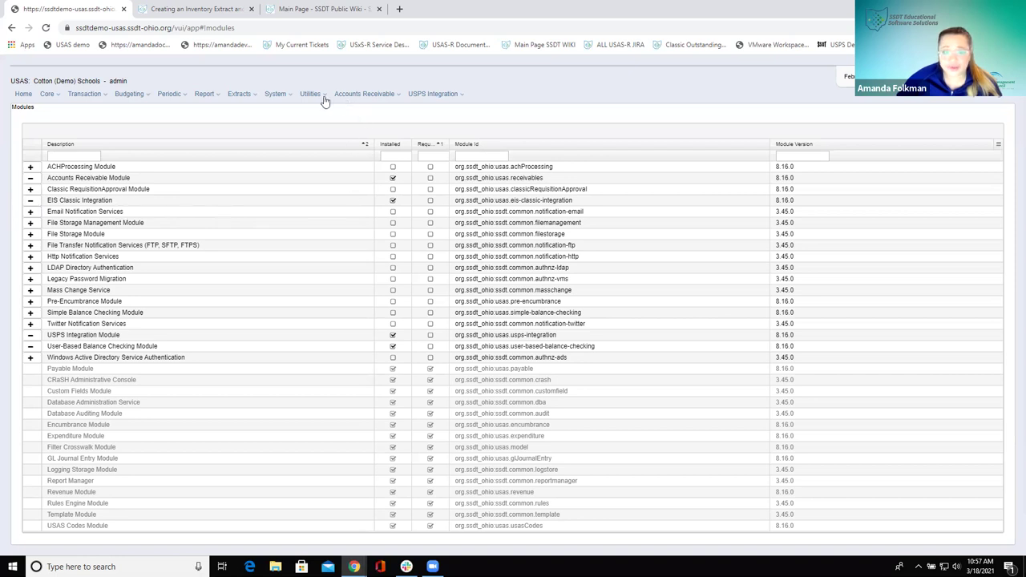
Review the EIS Classic Integration Configuration (Pending Threshold 5,000.00, Automatic unchecked) without changes
{"action": "left_click", "coordinate": [275, 94]}
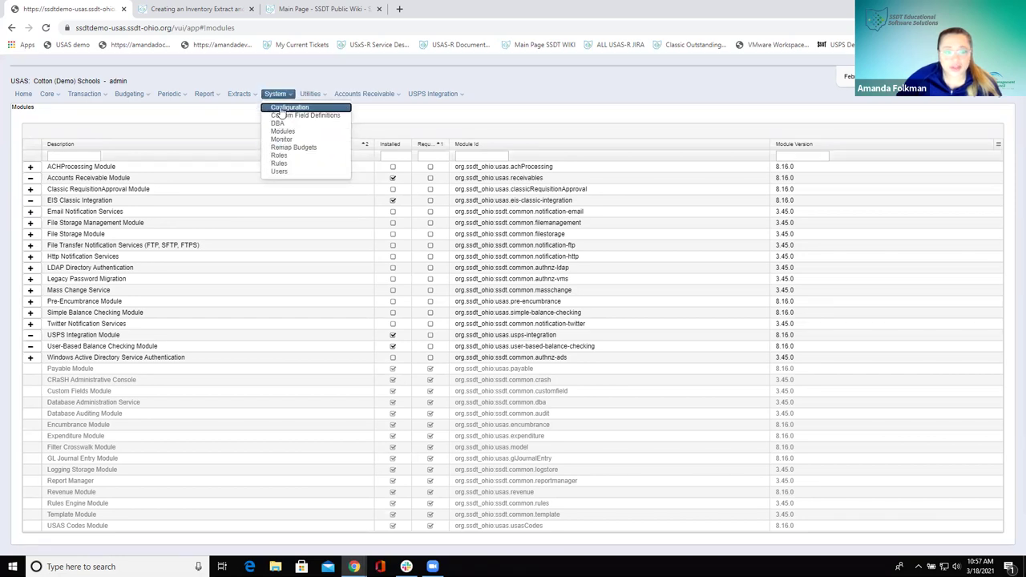
{"action": "left_click", "coordinate": [281, 108]}
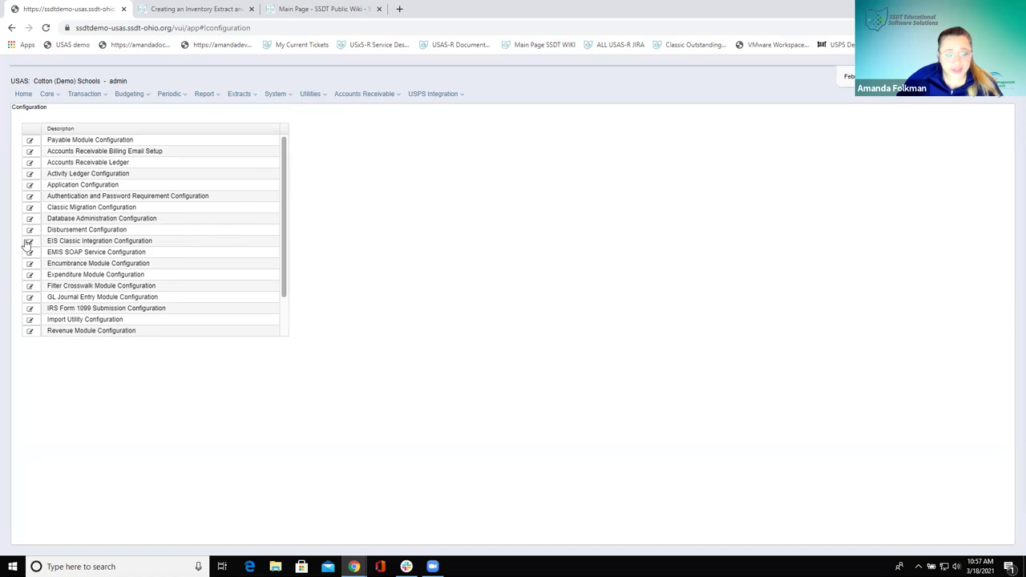
{"action": "left_click", "coordinate": [29, 241]}
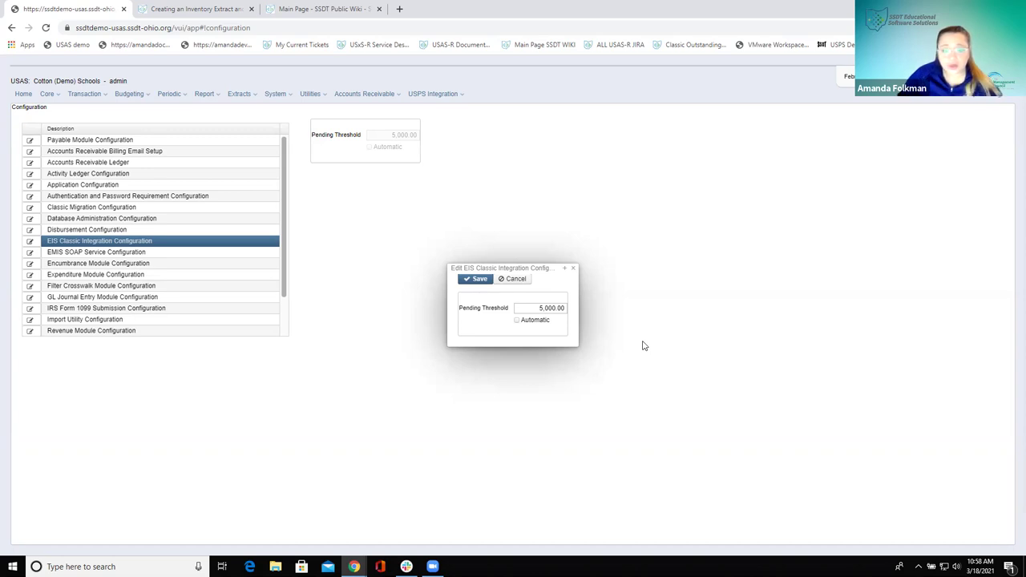
{"action": "left_click", "coordinate": [573, 268]}
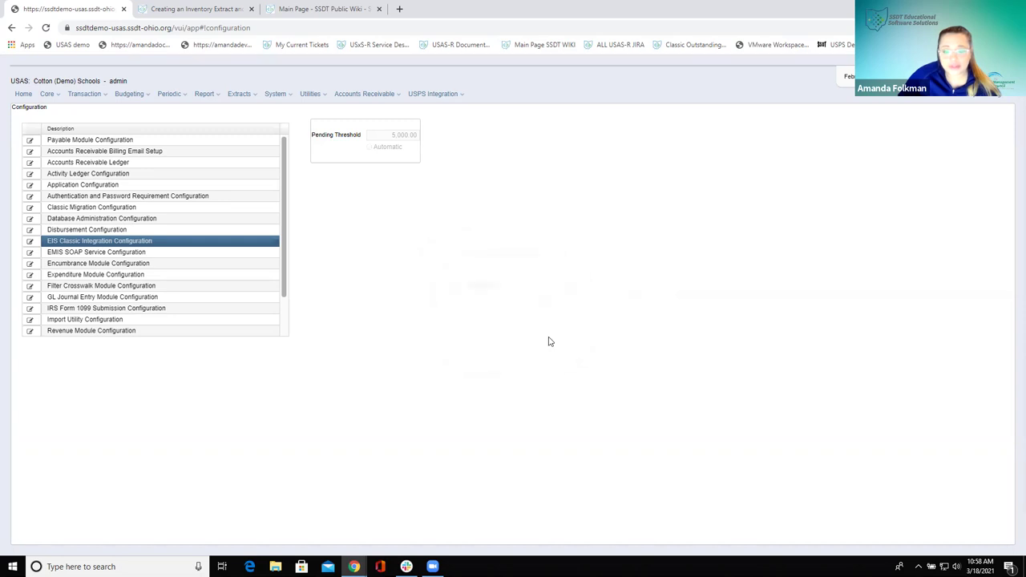
{"action": "left_click", "coordinate": [84, 95]}
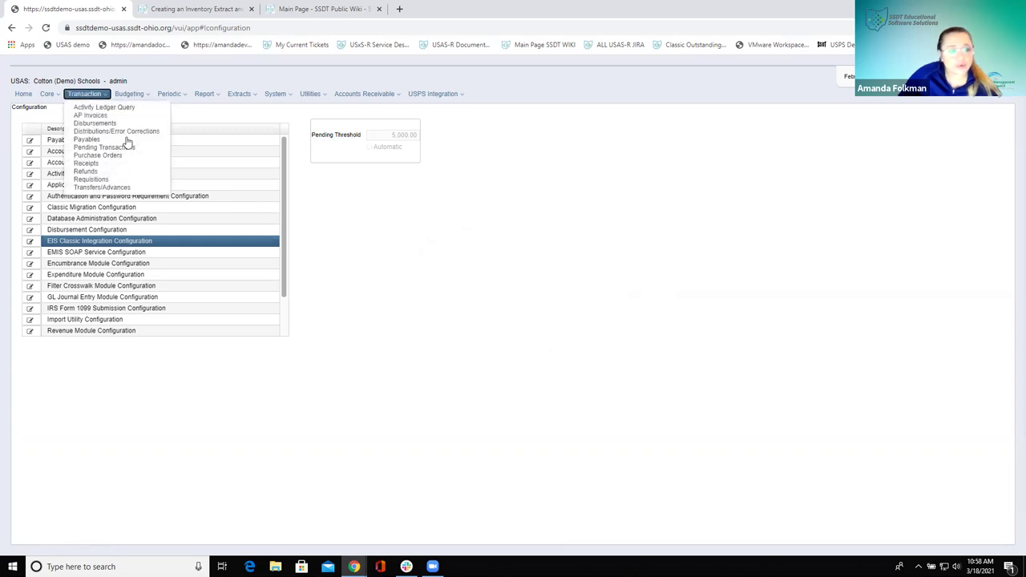
Flag invoice lines 1 and 2 (electricity) as EIS Inventory Items and close the invoice form
{"action": "left_click", "coordinate": [125, 156]}
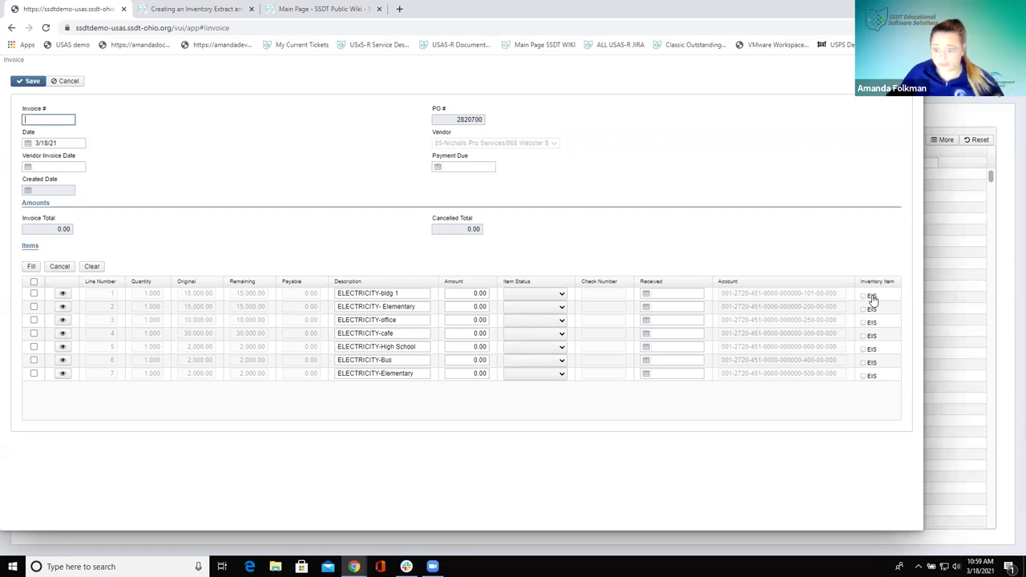
{"action": "left_click", "coordinate": [865, 296]}
{"action": "left_click", "coordinate": [864, 309]}
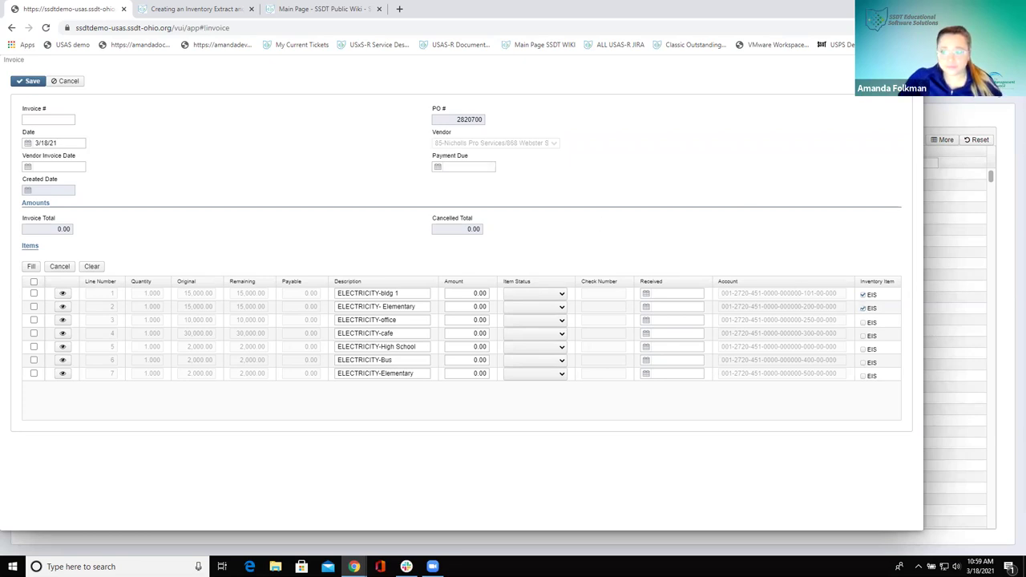
{"action": "key", "text": "Escape"}
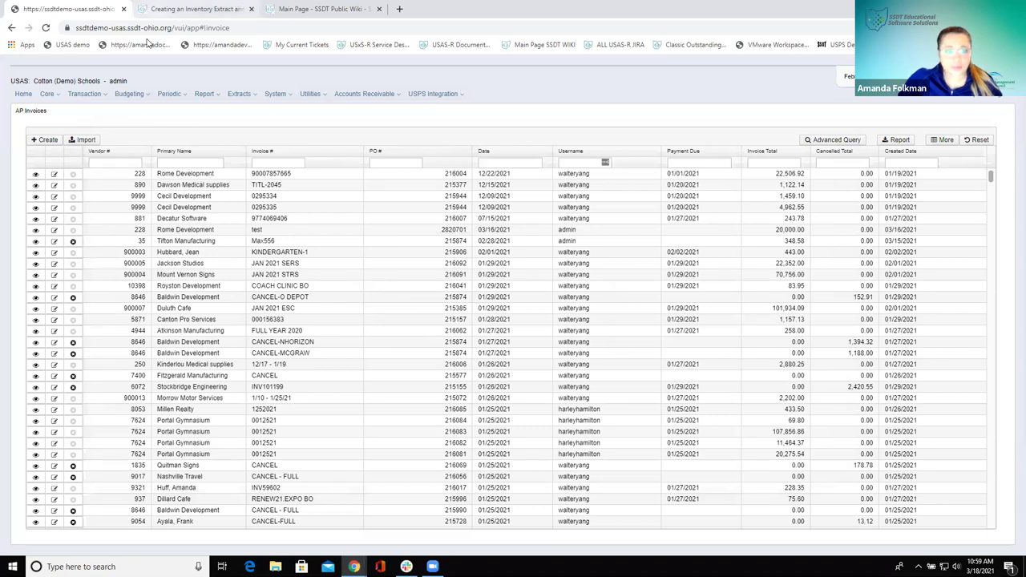
Look up the Inventory Pending Extract report name in the wiki procedure
{"action": "left_click", "coordinate": [235, 7]}
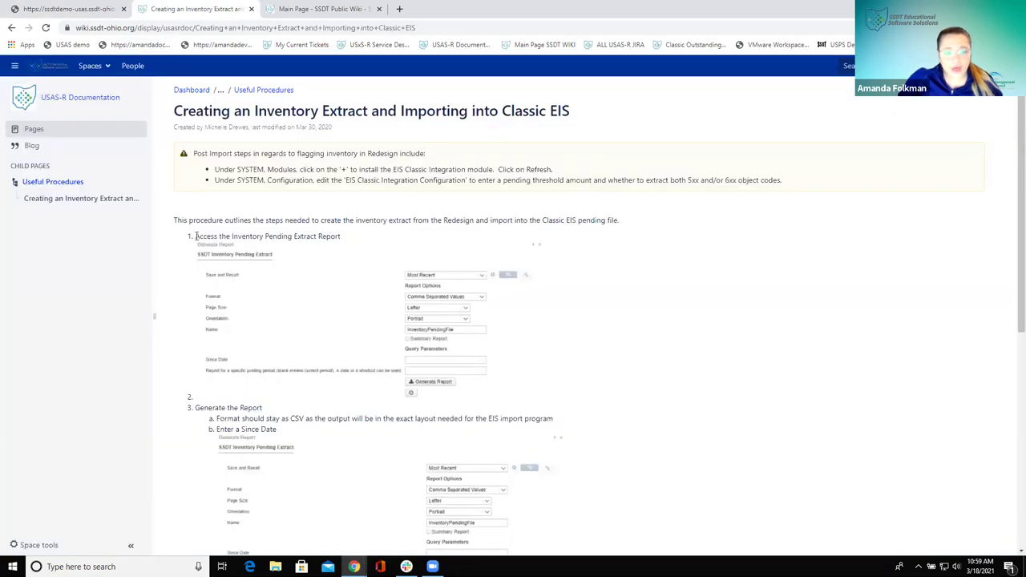
{"action": "left_click_drag", "start_coordinate": [232, 237], "coordinate": [341, 238]}
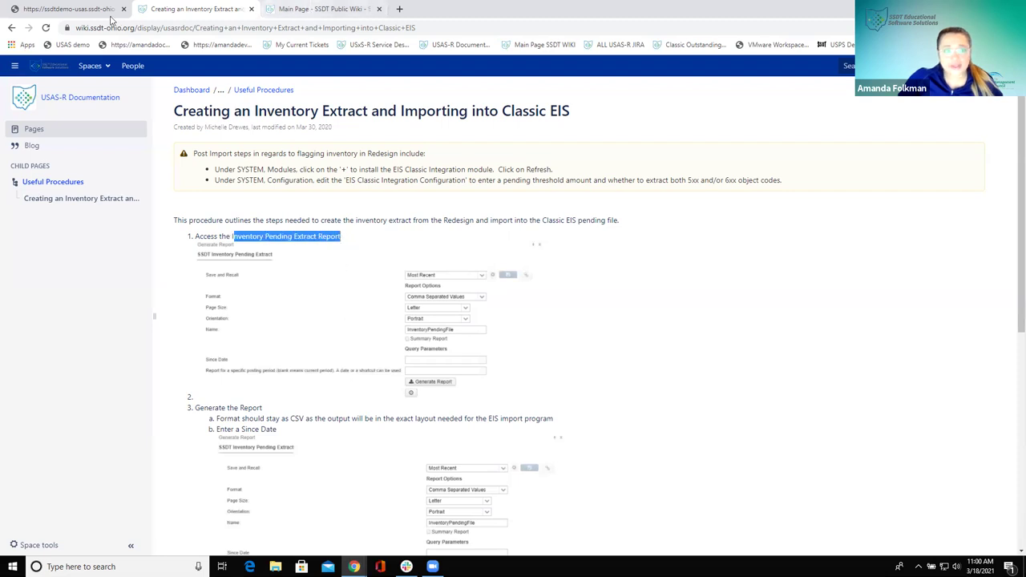
{"action": "left_click", "coordinate": [72, 10]}
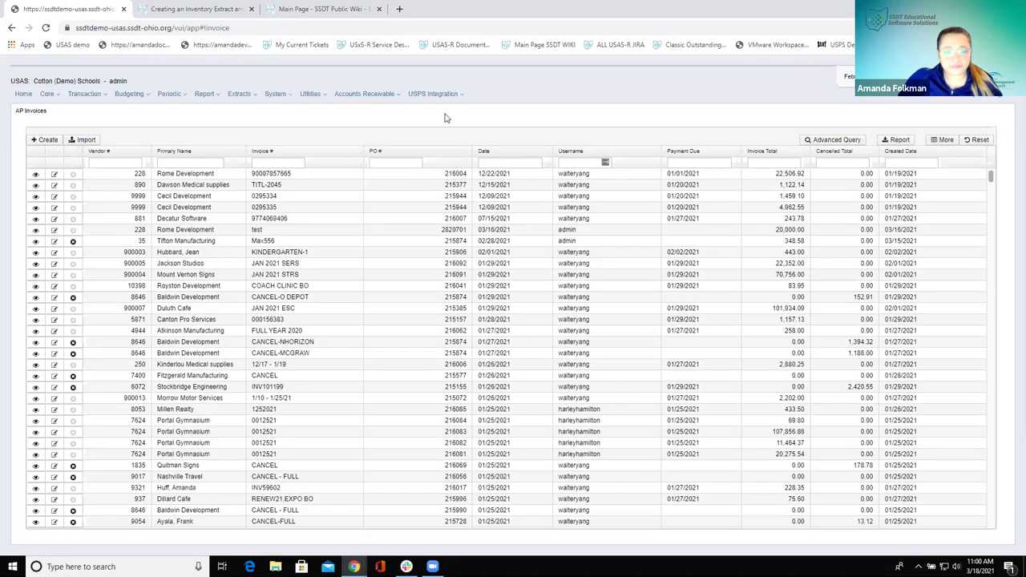
Filter Report Manager by Report Name '%inventory' and run SSDT Inventory Pending Extract
{"action": "left_click", "coordinate": [205, 95]}
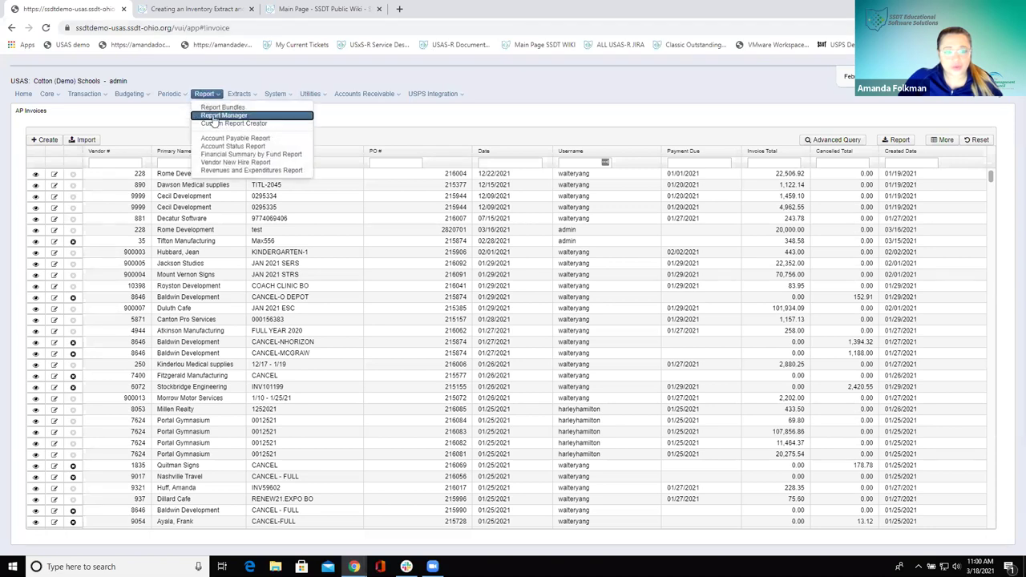
{"action": "left_click", "coordinate": [224, 116]}
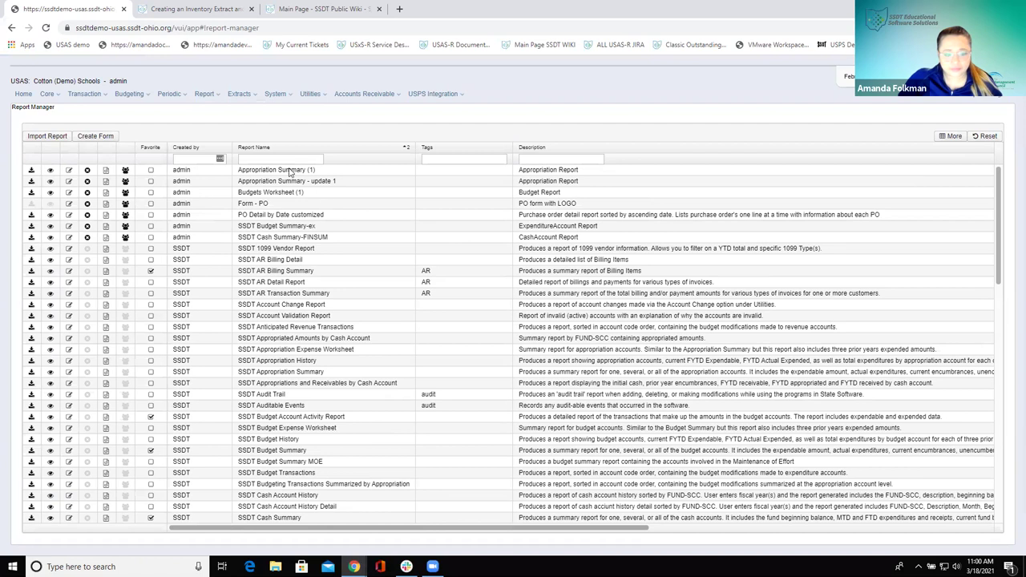
{"action": "left_click", "coordinate": [280, 159]}
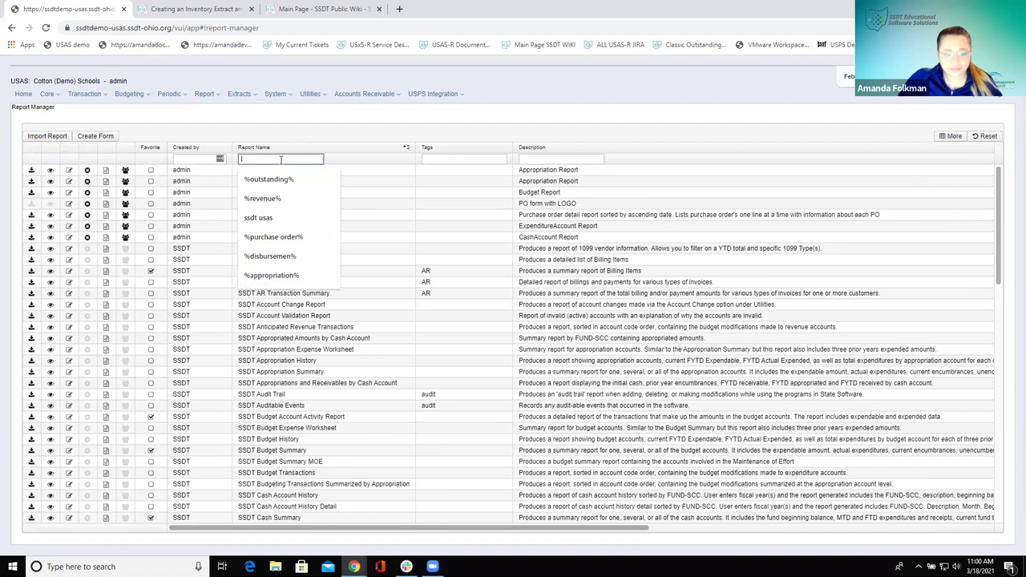
{"action": "type", "text": "%inventory%"}
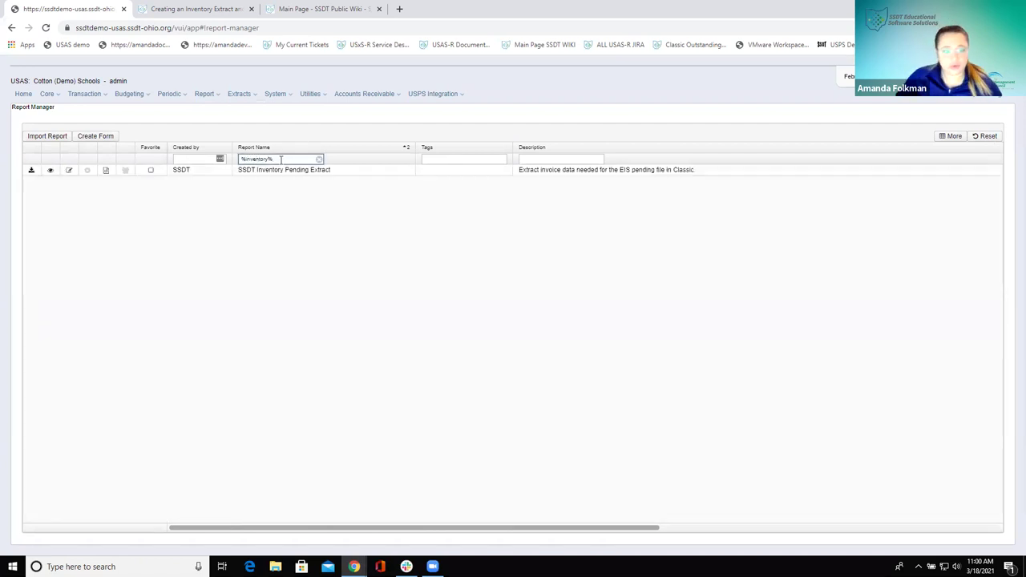
{"action": "left_click", "coordinate": [31, 170]}
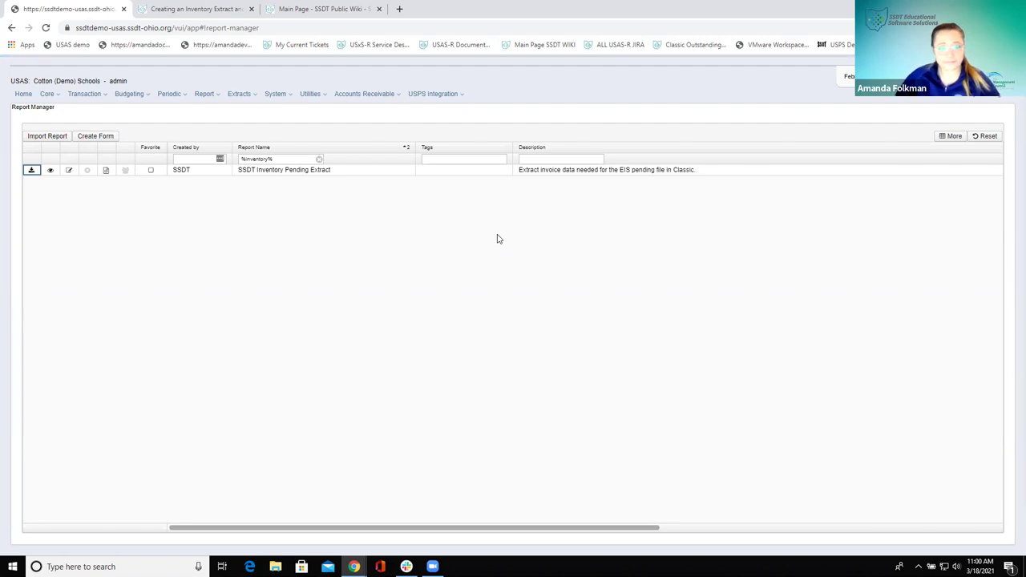
Review the next steps of the wiki procedure before returning to USAS
{"action": "left_click", "coordinate": [193, 9]}
{"action": "scroll", "coordinate": [260, 359], "scroll_direction": "down", "scroll_amount": 3}
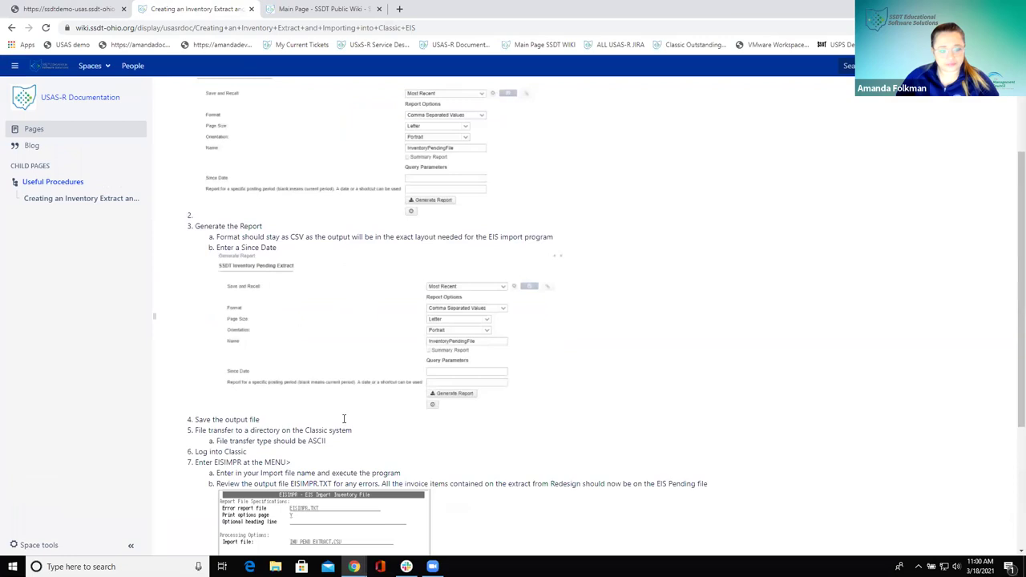
{"action": "scroll", "coordinate": [344, 418], "scroll_direction": "down", "scroll_amount": 2}
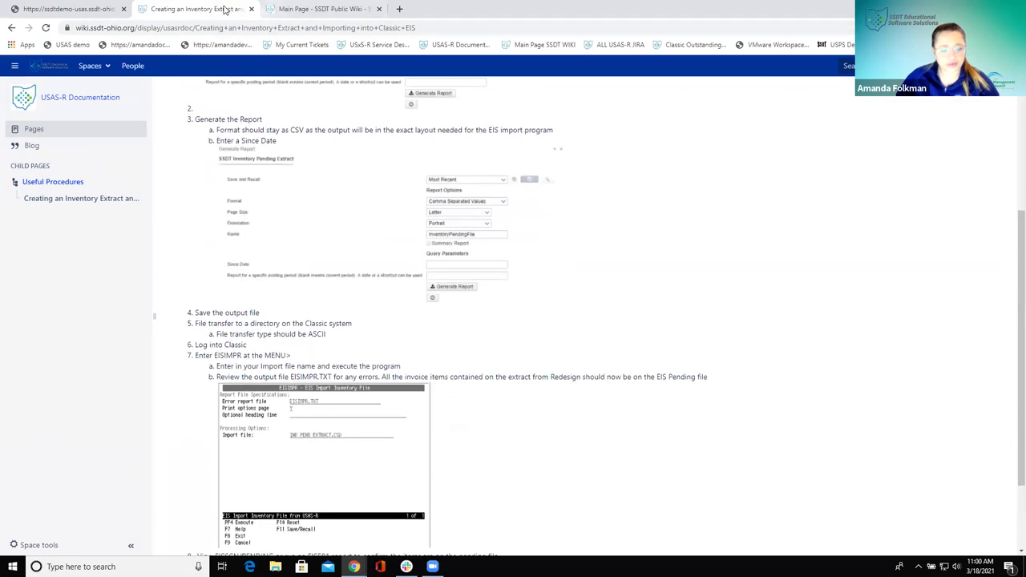
{"action": "left_click", "coordinate": [312, 9]}
{"action": "left_click", "coordinate": [44, 8]}
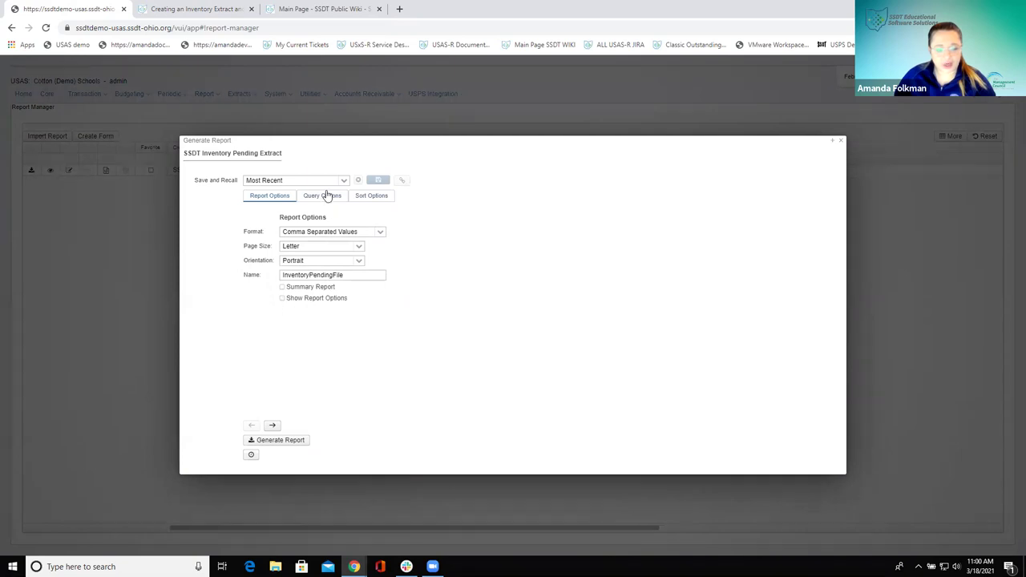
Keep Comma Separated Values format and display the empty Since Date query option
{"action": "left_click", "coordinate": [317, 231]}
{"action": "left_click", "coordinate": [494, 281]}
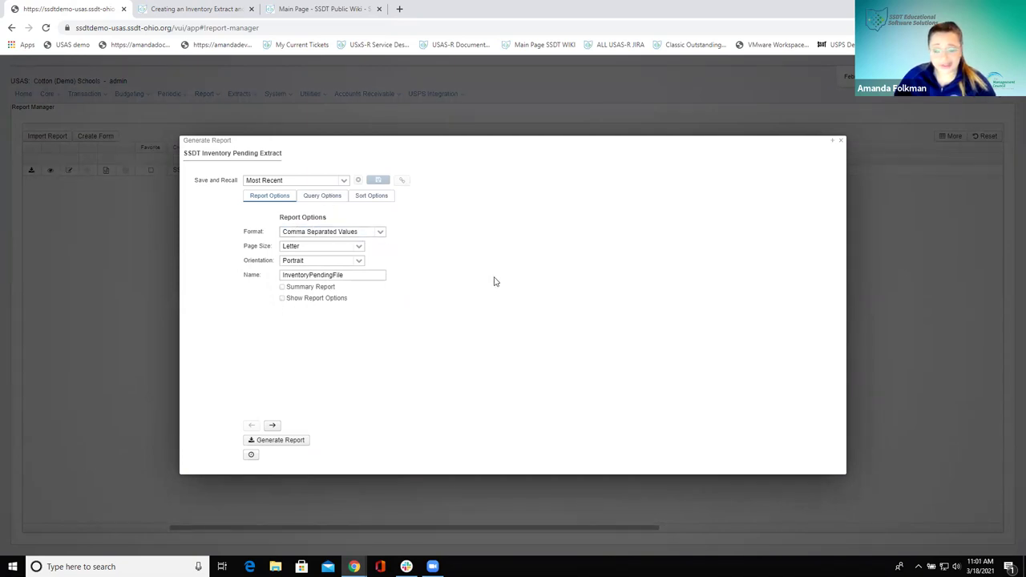
{"action": "left_click", "coordinate": [321, 201]}
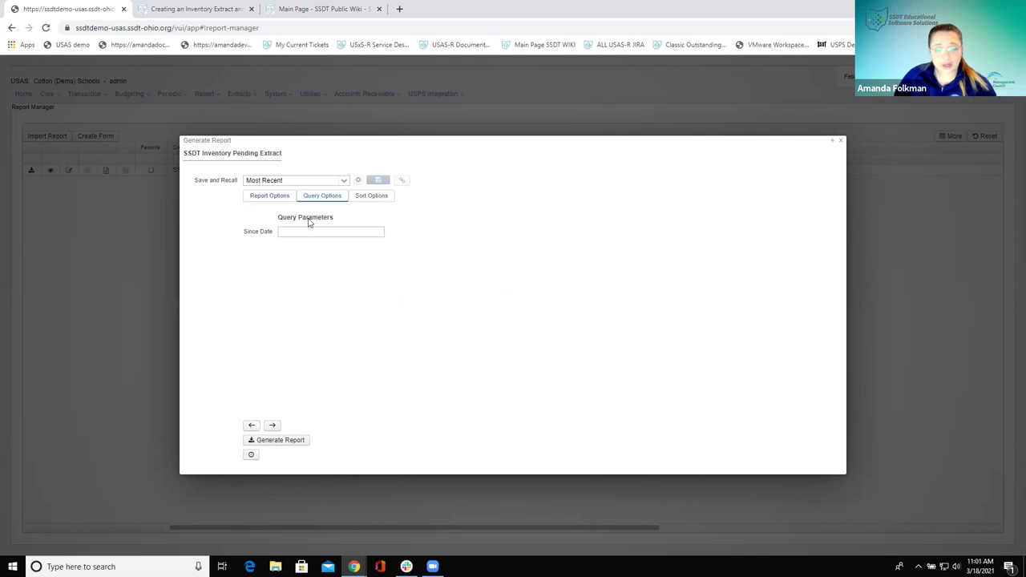
{"action": "left_click", "coordinate": [292, 233]}
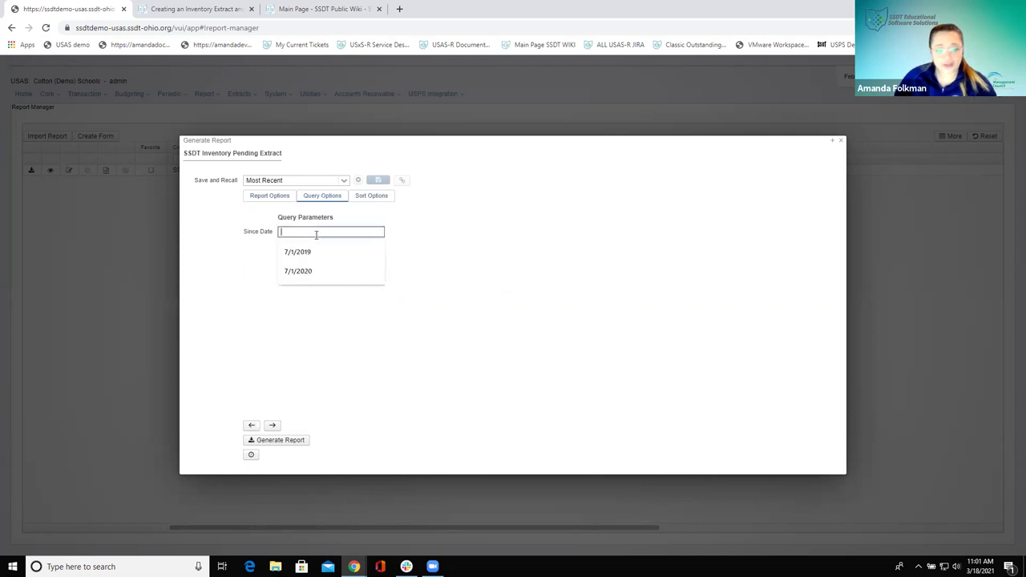
{"action": "left_click", "coordinate": [535, 252]}
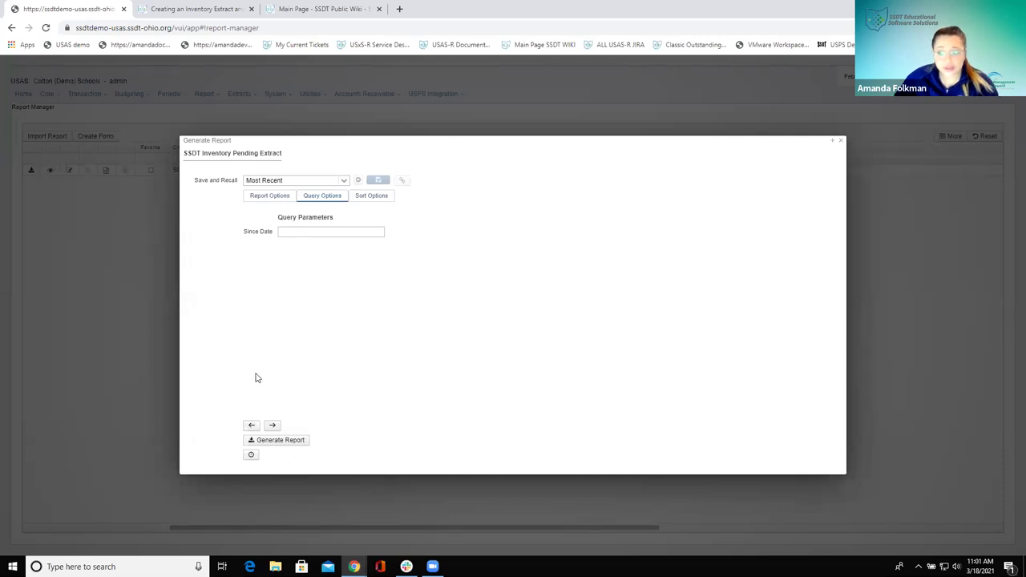
Scroll the wiki procedure to its EISIMPR import steps and zoom it to 150%
{"action": "left_click", "coordinate": [196, 12]}
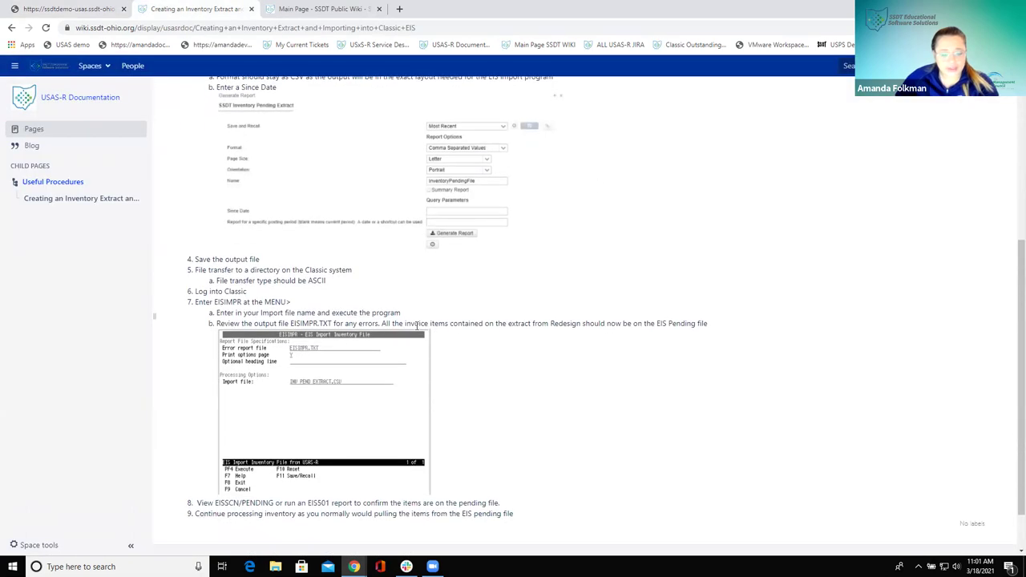
{"action": "scroll", "coordinate": [303, 364], "scroll_direction": "down", "scroll_amount": 2}
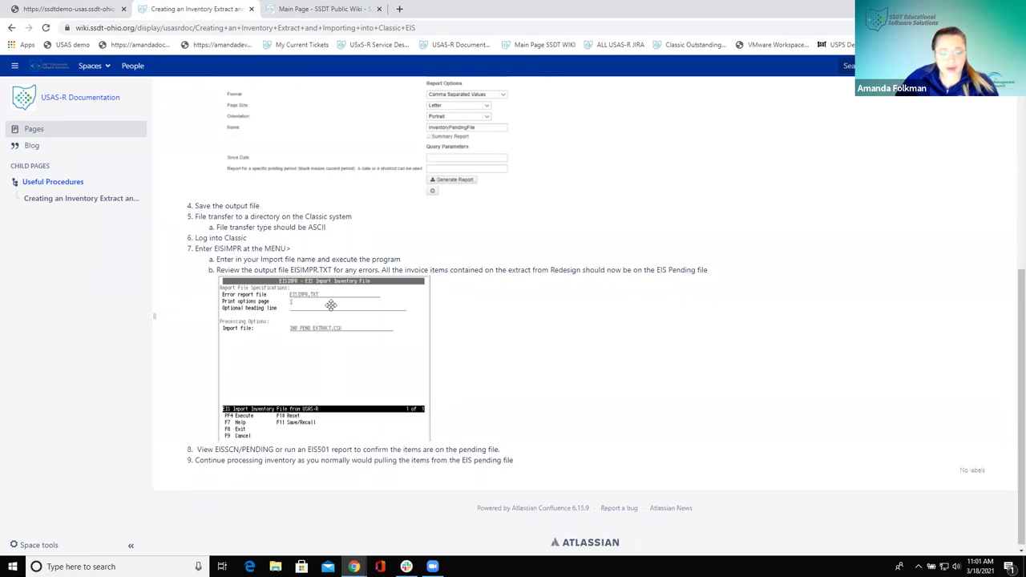
{"action": "key", "text": "ctrl+plus"}
{"action": "key", "text": "ctrl+plus"}
{"action": "key", "text": "ctrl+plus"}
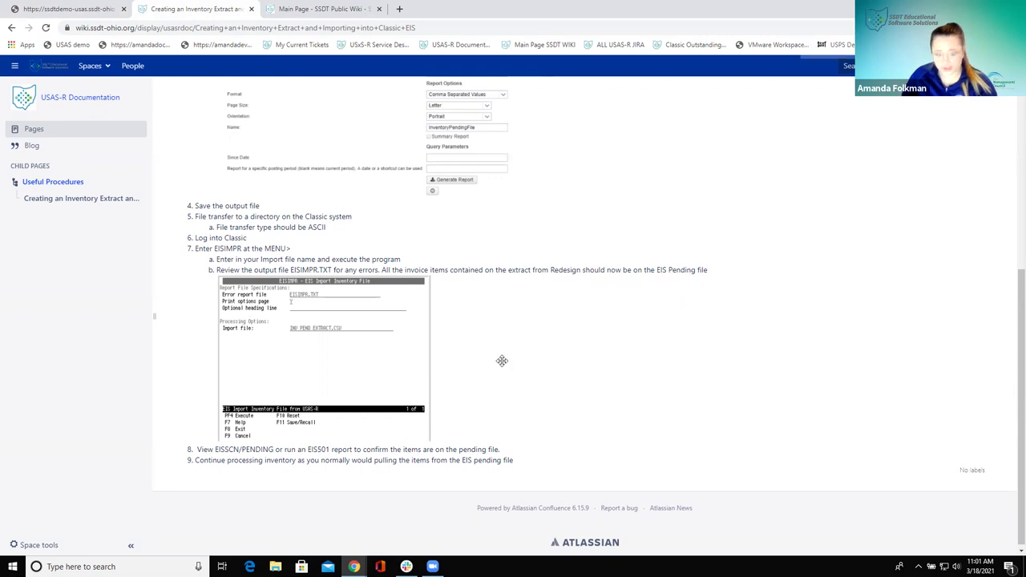
{"action": "scroll", "coordinate": [678, 403], "scroll_direction": "down", "scroll_amount": 3}
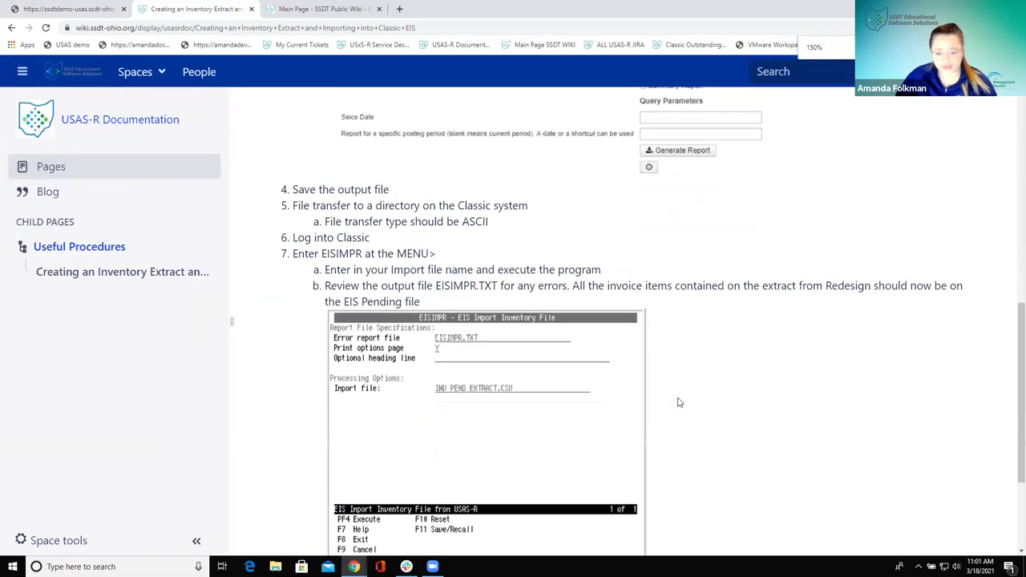
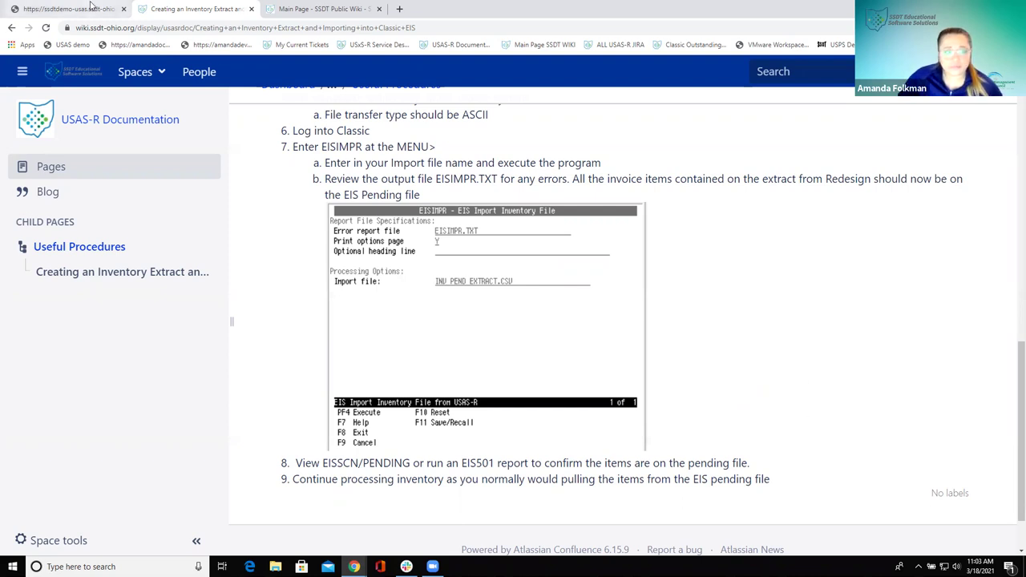
Switch to the 'Main Page - SSDT Public Wiki' tab and zoom the page out one level
{"action": "left_click", "coordinate": [294, 10]}
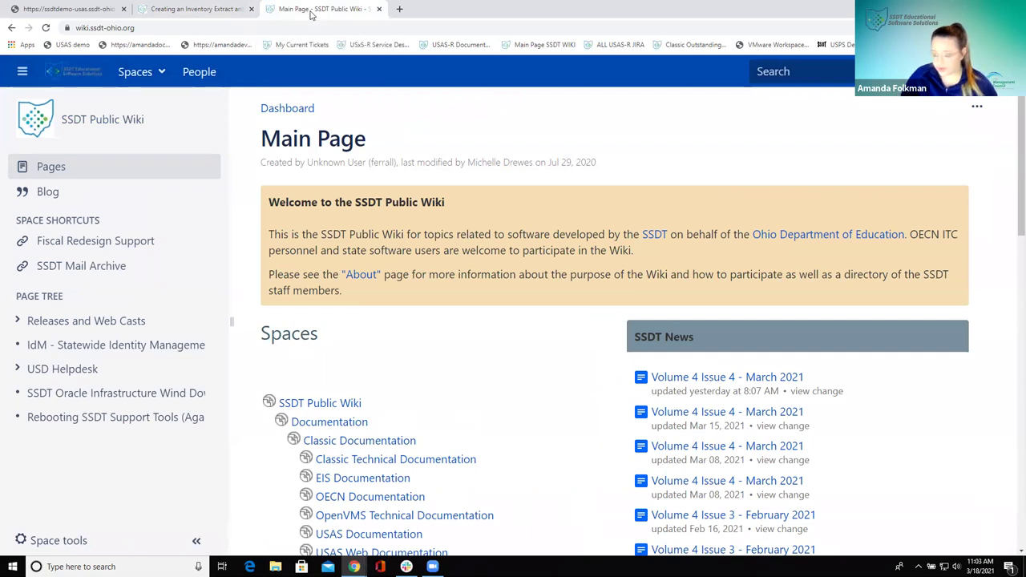
{"action": "key", "text": "ctrl+minus"}
{"action": "key", "text": "ctrl+minus"}
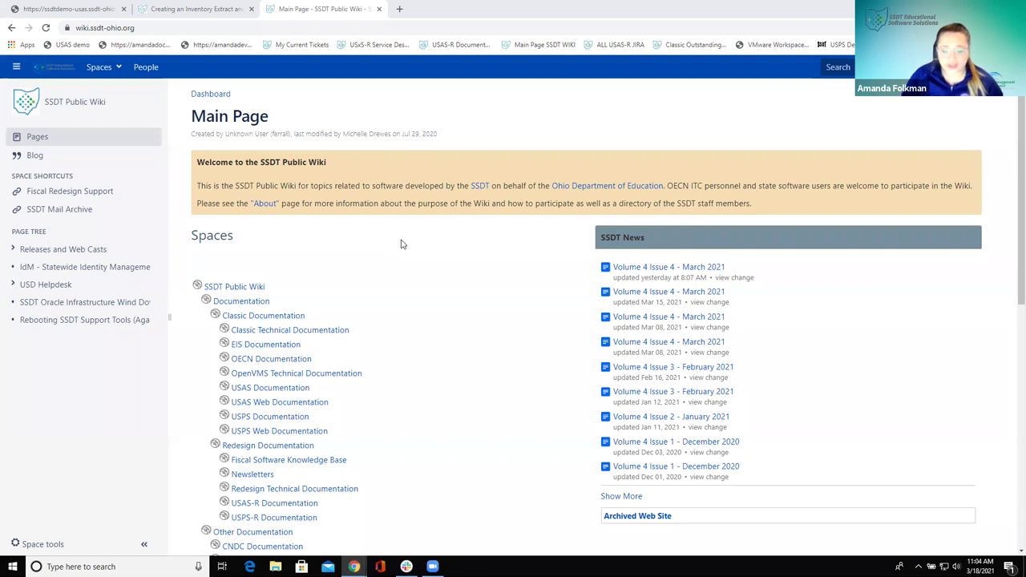
{"action": "scroll", "coordinate": [419, 271], "scroll_direction": "down", "scroll_amount": 1}
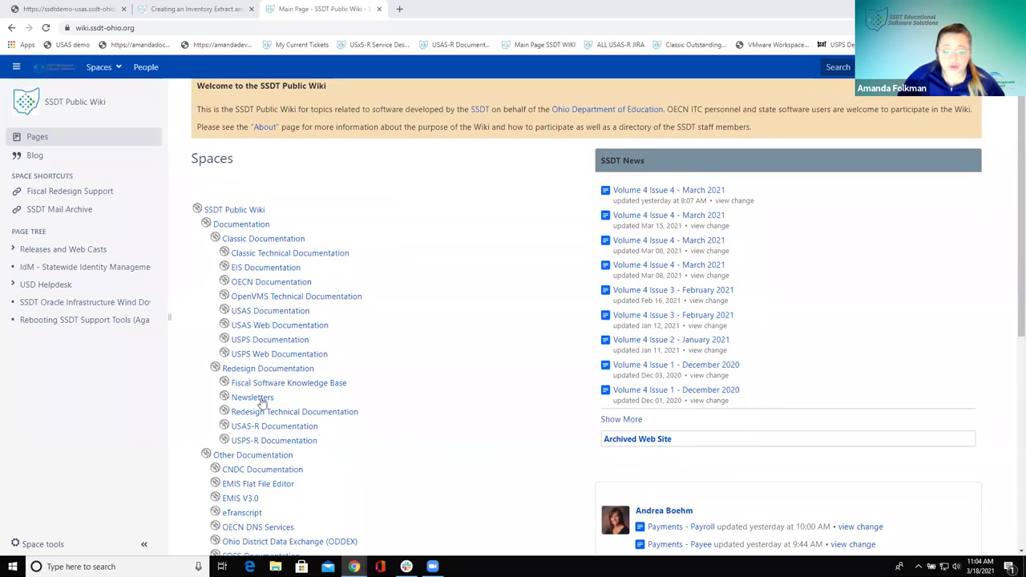
Open USAS-R Documentation under Redesign Documentation and expand the Appendix in its page tree
{"action": "left_click", "coordinate": [268, 434]}
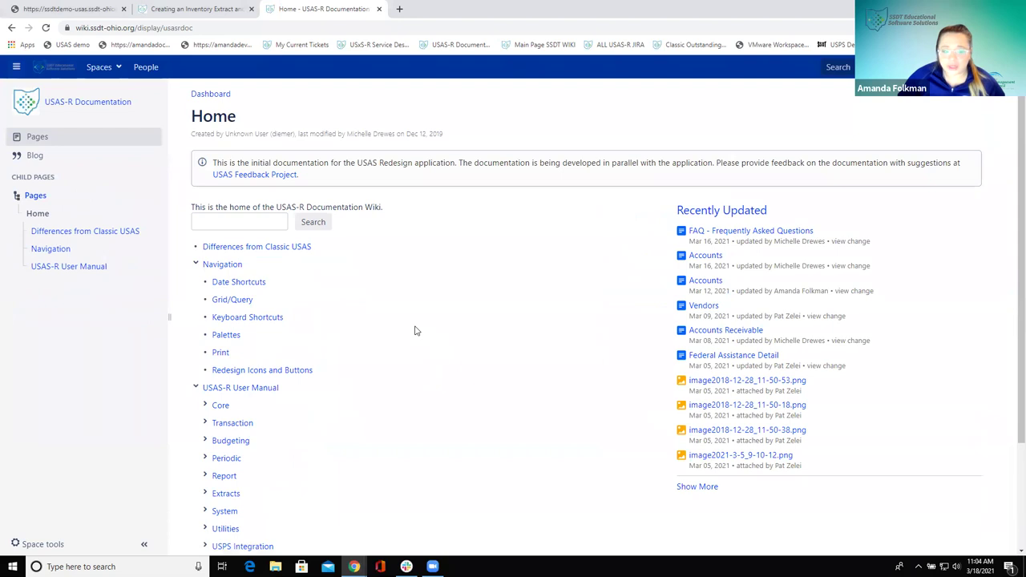
{"action": "scroll", "coordinate": [415, 330], "scroll_direction": "down", "scroll_amount": 1}
{"action": "scroll", "coordinate": [415, 330], "scroll_direction": "down", "scroll_amount": 1}
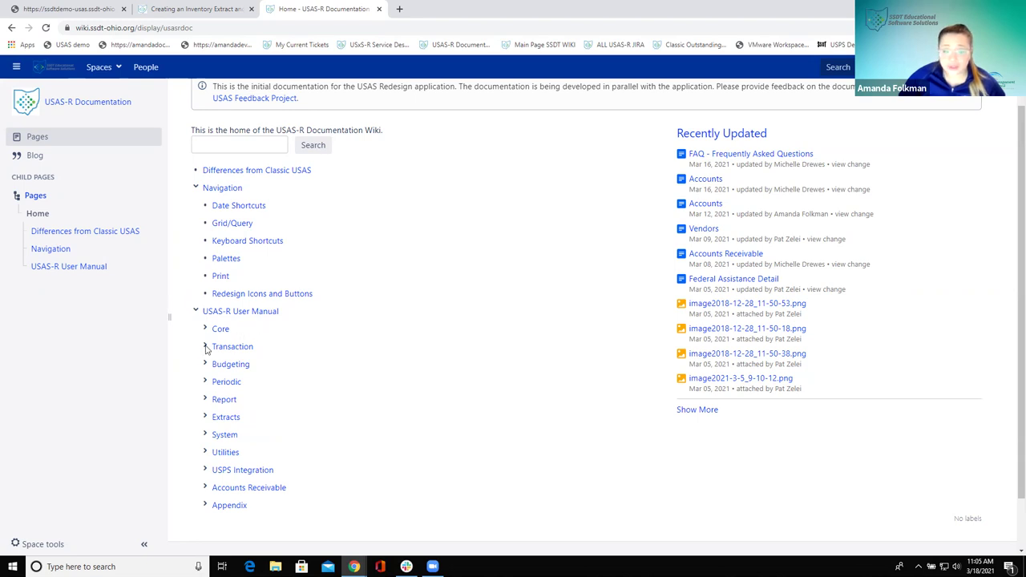
{"action": "scroll", "coordinate": [295, 362], "scroll_direction": "down", "scroll_amount": 1}
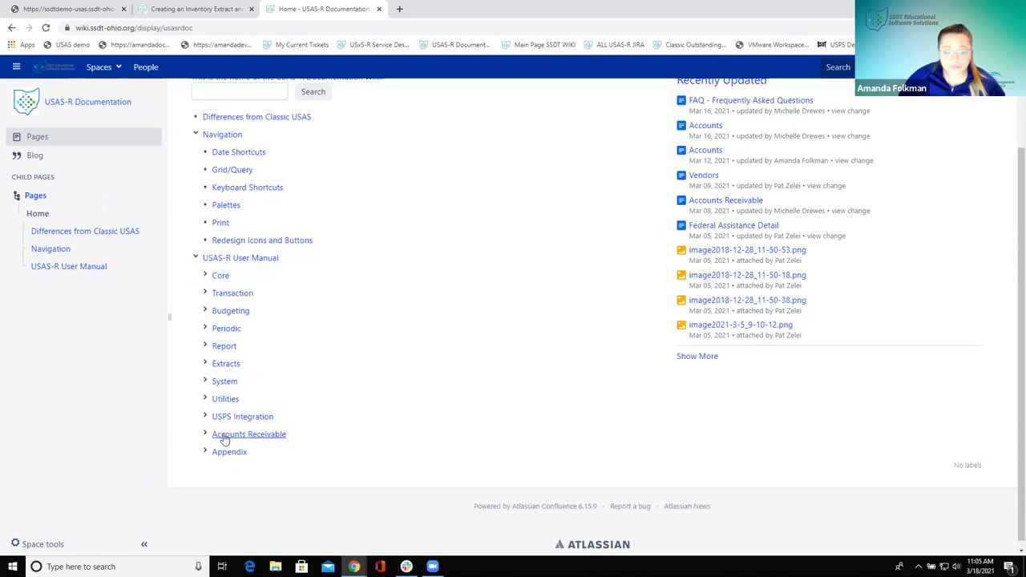
{"action": "left_click", "coordinate": [206, 453]}
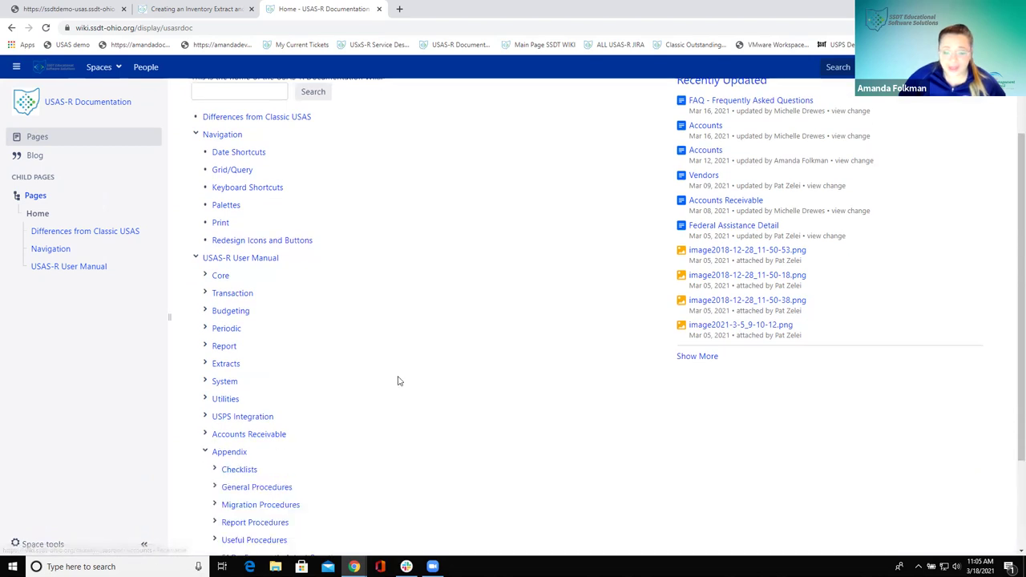
{"action": "scroll", "coordinate": [398, 380], "scroll_direction": "down", "scroll_amount": 2}
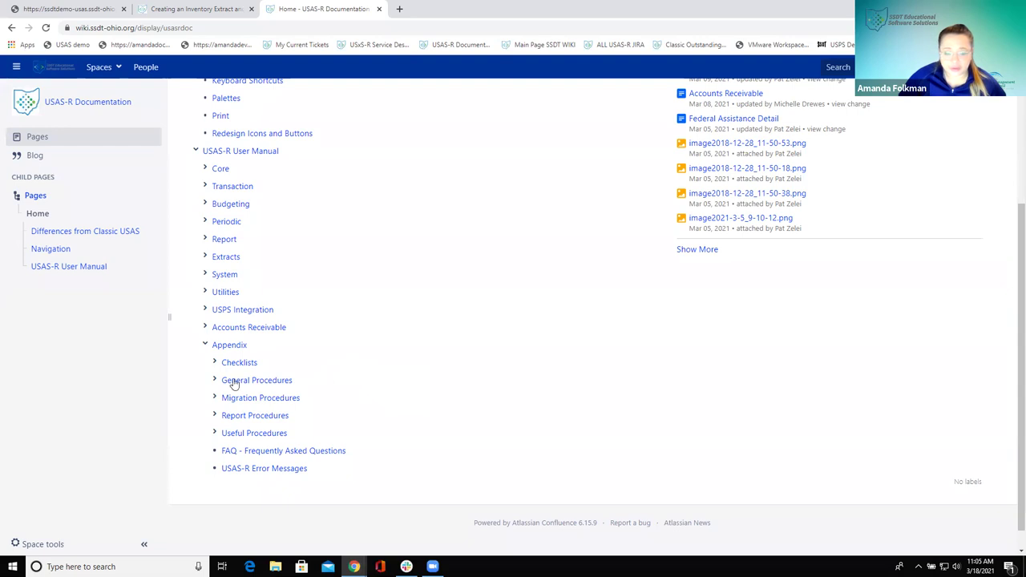
{"action": "scroll", "coordinate": [200, 357], "scroll_direction": "down", "scroll_amount": 1}
Peek at the Checklists and General Procedures pages, collapse both, and expand Migration Procedures
{"action": "left_click", "coordinate": [215, 339]}
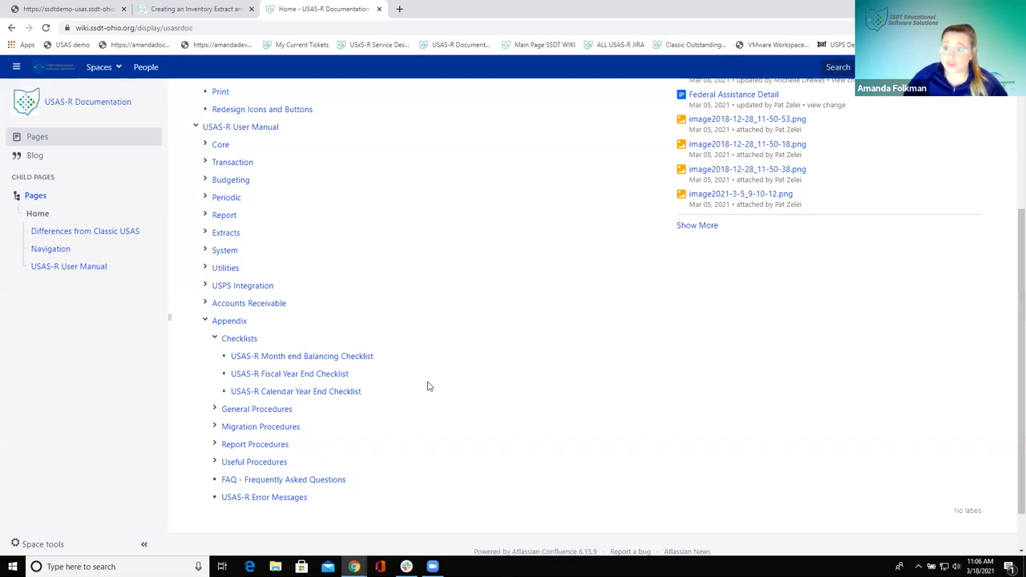
{"action": "left_click", "coordinate": [214, 338]}
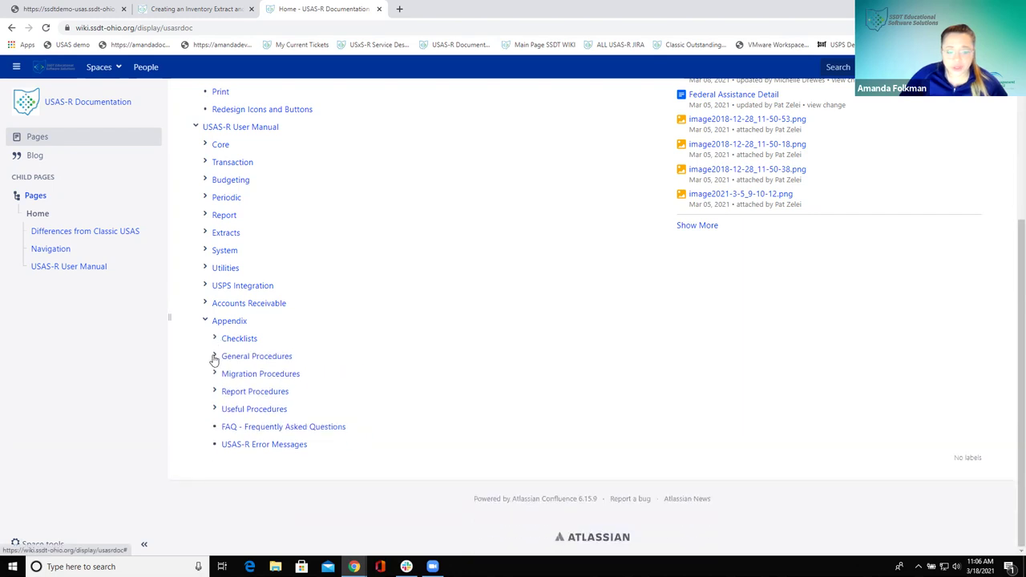
{"action": "left_click", "coordinate": [215, 358]}
{"action": "scroll", "coordinate": [517, 352], "scroll_direction": "down", "scroll_amount": 1}
{"action": "scroll", "coordinate": [517, 353], "scroll_direction": "down", "scroll_amount": 1}
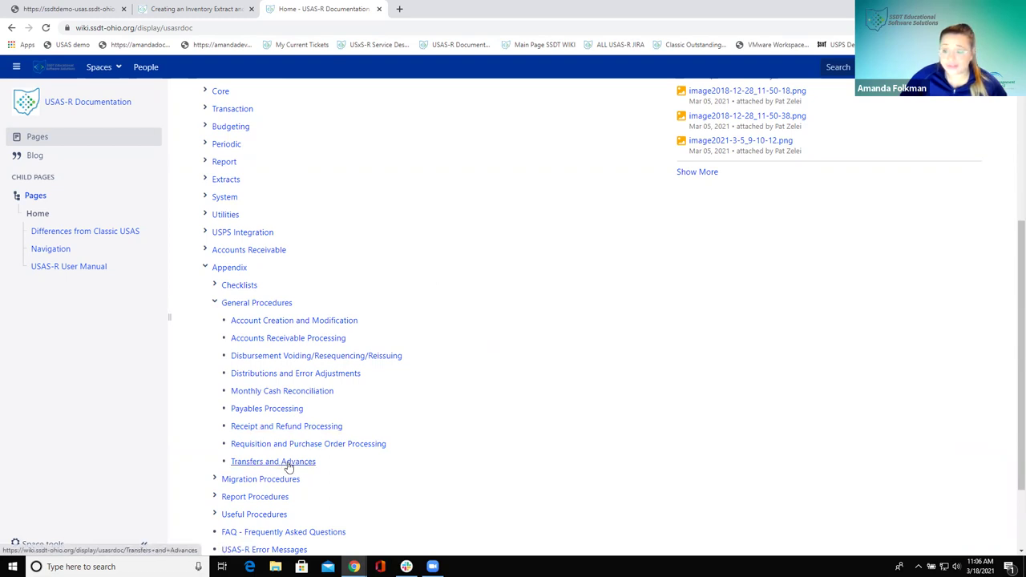
{"action": "scroll", "coordinate": [362, 433], "scroll_direction": "down", "scroll_amount": 1}
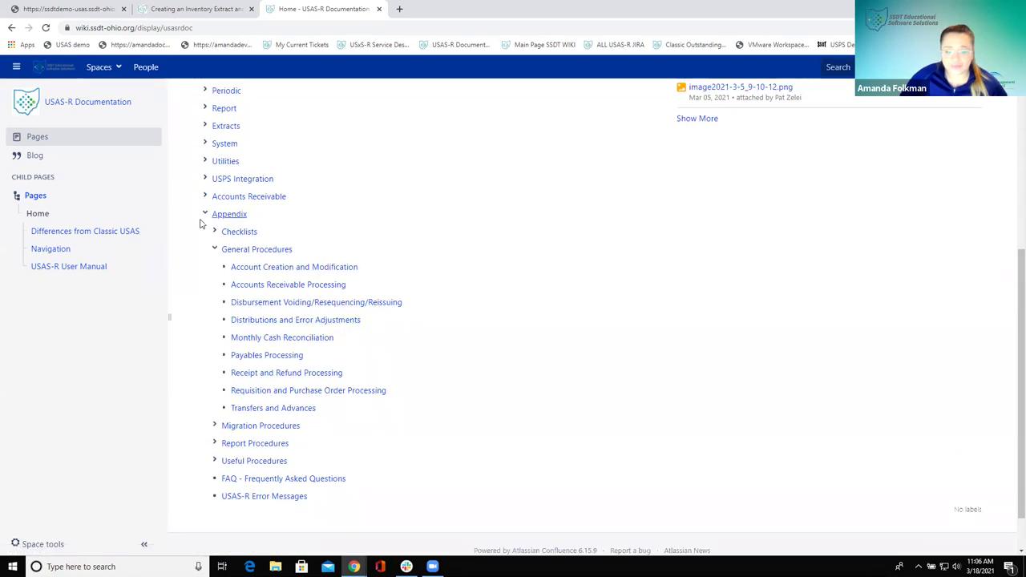
{"action": "left_click", "coordinate": [214, 249]}
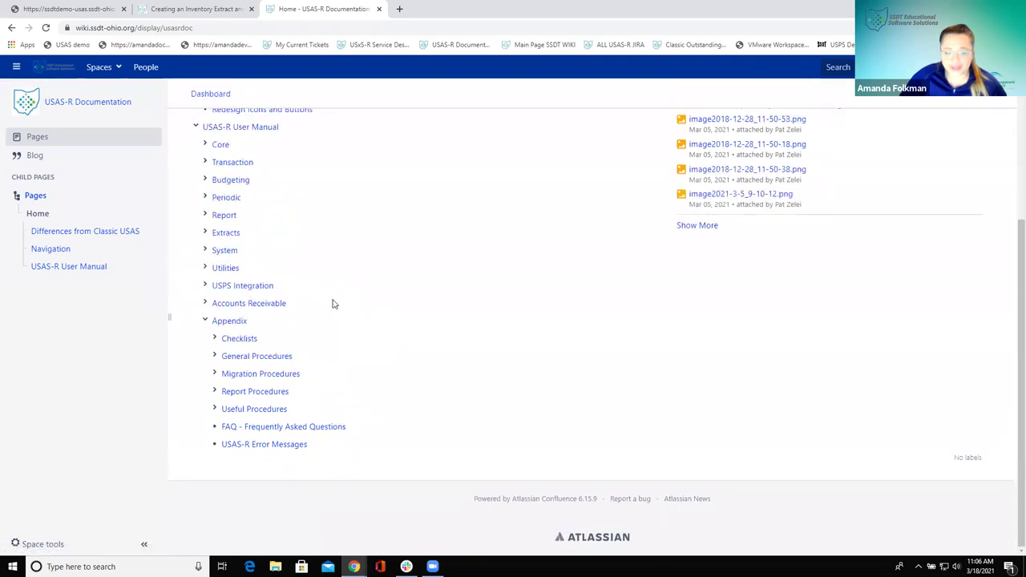
{"action": "left_click", "coordinate": [214, 373]}
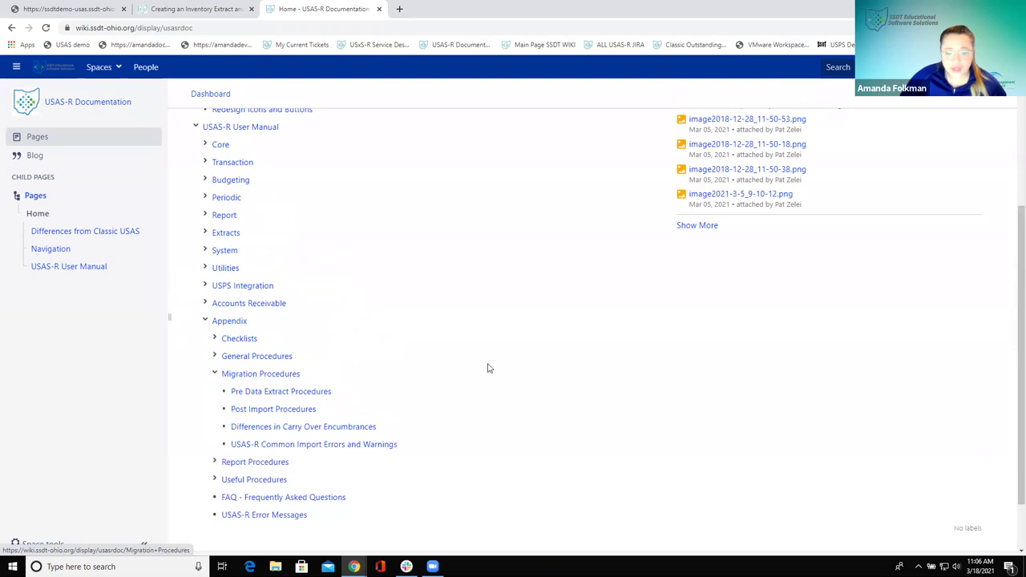
{"action": "scroll", "coordinate": [489, 368], "scroll_direction": "down", "scroll_amount": 1}
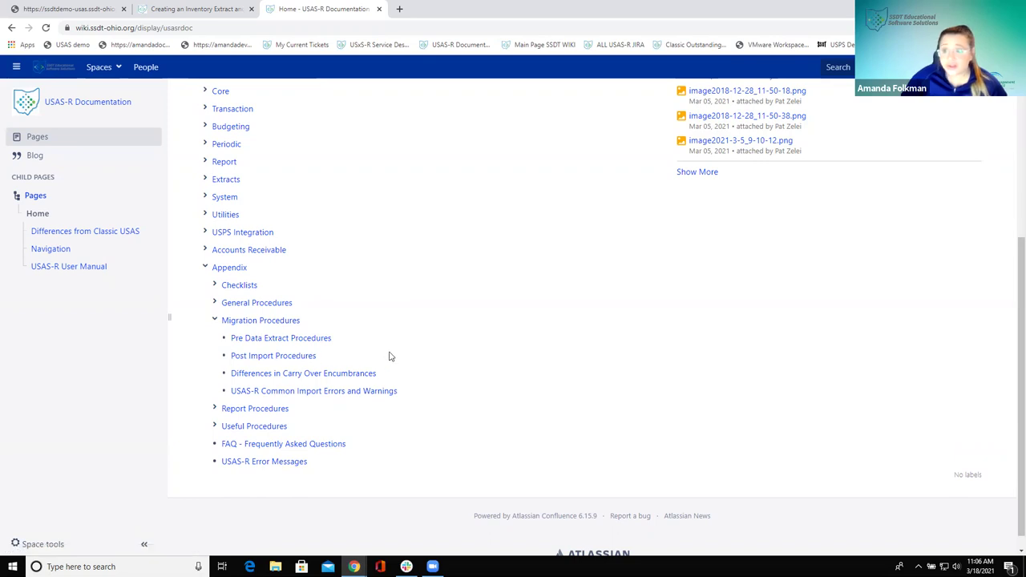
Open Post Import Procedures and highlight a module requirement while reading the setup steps
{"action": "left_click", "coordinate": [302, 358]}
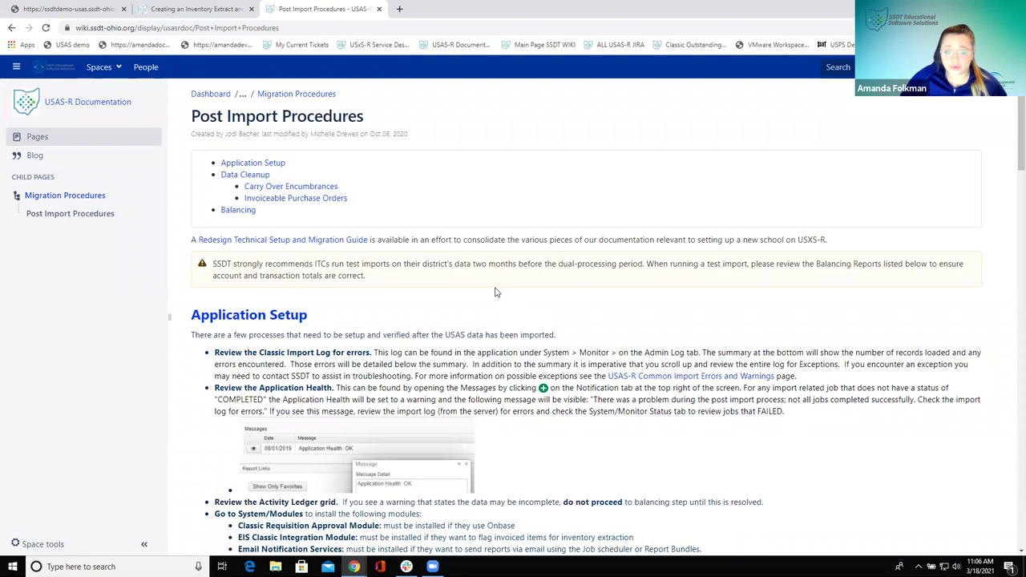
{"action": "scroll", "coordinate": [496, 293], "scroll_direction": "down", "scroll_amount": 3}
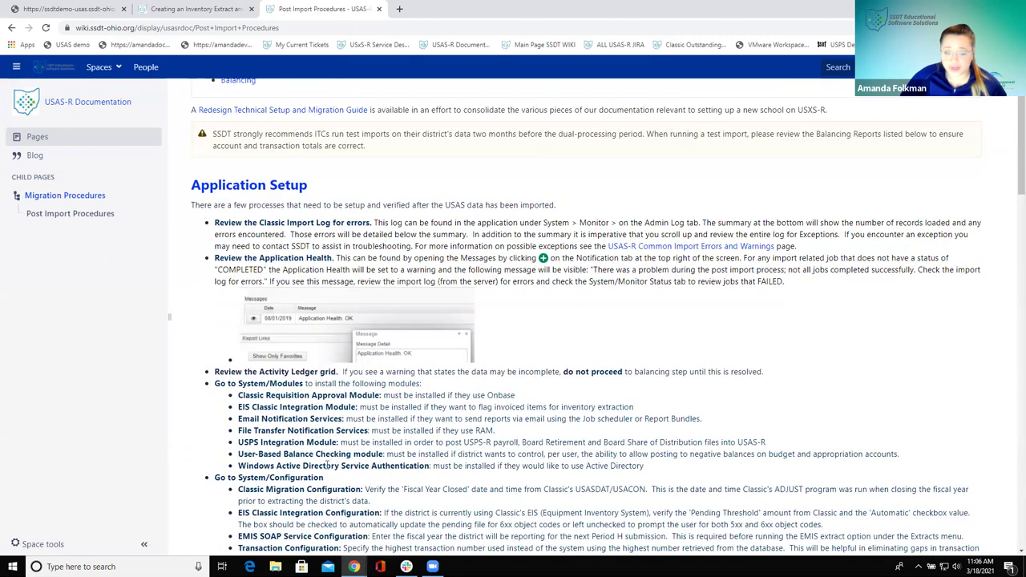
{"action": "scroll", "coordinate": [328, 460], "scroll_direction": "down", "scroll_amount": 1}
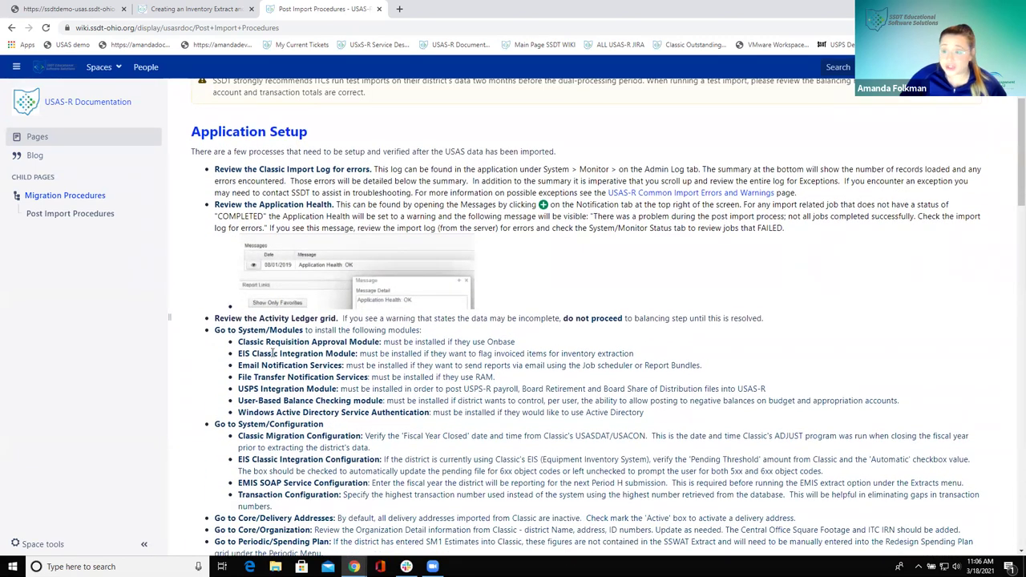
{"action": "left_click_drag", "start_coordinate": [244, 342], "coordinate": [294, 365]}
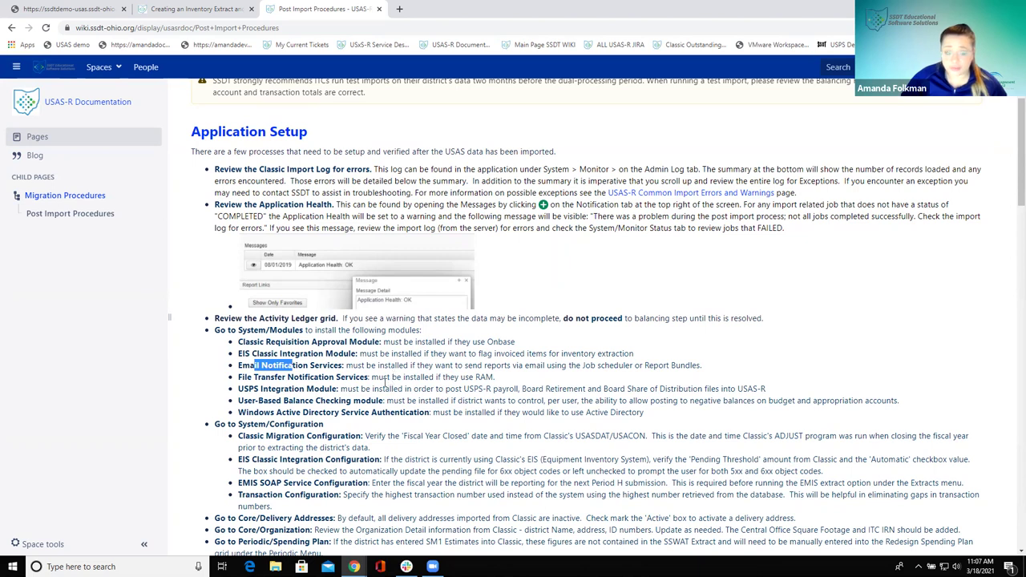
Highlight the Core/Delivery Addresses instruction, finish reviewing, and go back to USAS-R Documentation home
{"action": "scroll", "coordinate": [385, 383], "scroll_direction": "down", "scroll_amount": 2}
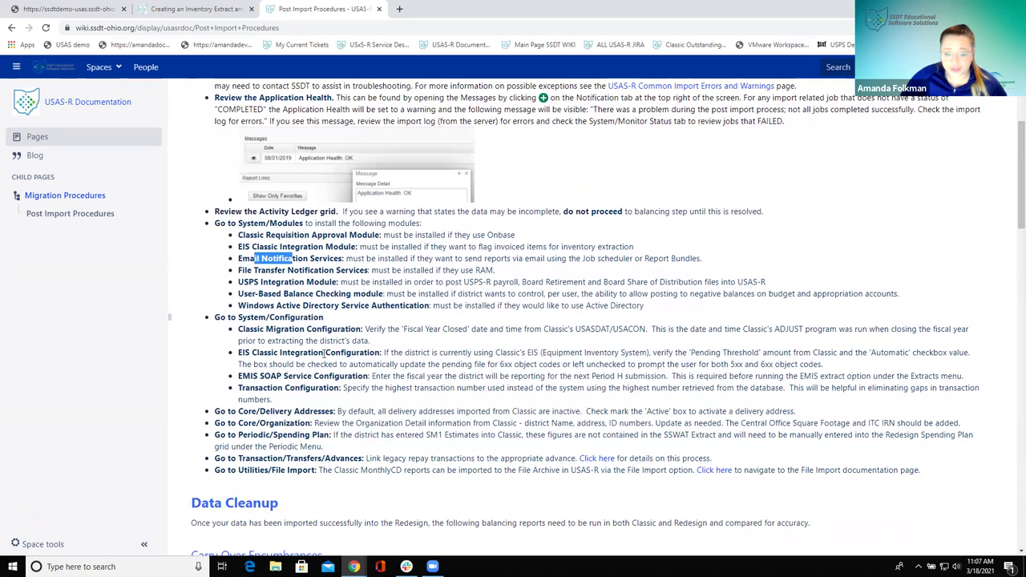
{"action": "scroll", "coordinate": [469, 361], "scroll_direction": "down", "scroll_amount": 1}
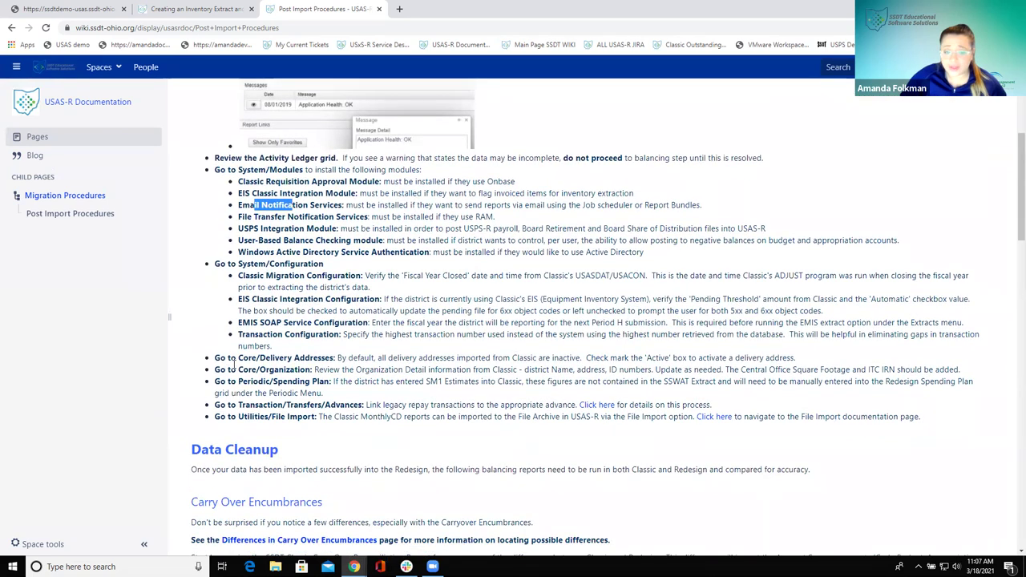
{"action": "left_click_drag", "start_coordinate": [234, 364], "coordinate": [261, 369]}
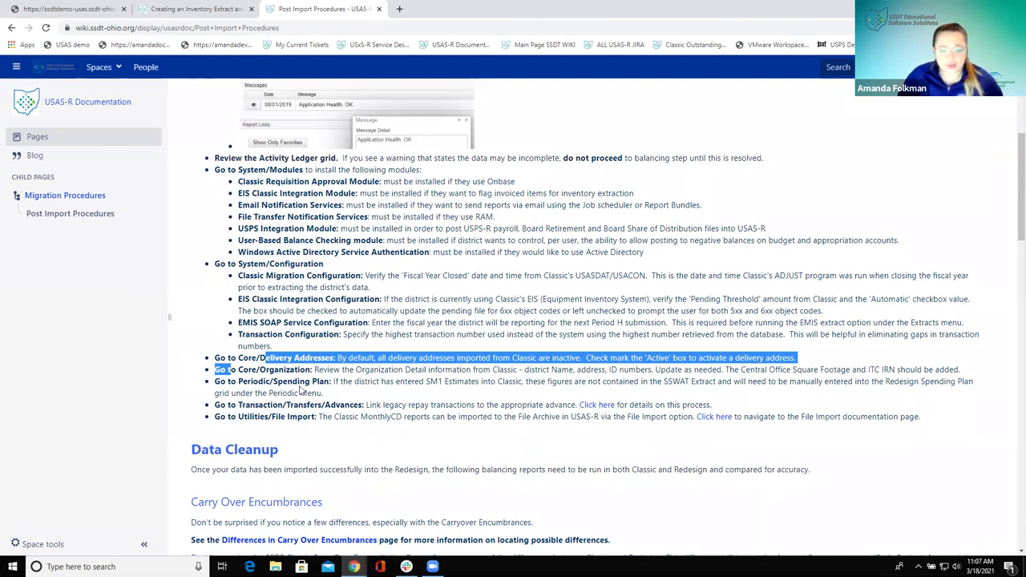
{"action": "scroll", "coordinate": [301, 389], "scroll_direction": "down", "scroll_amount": 1}
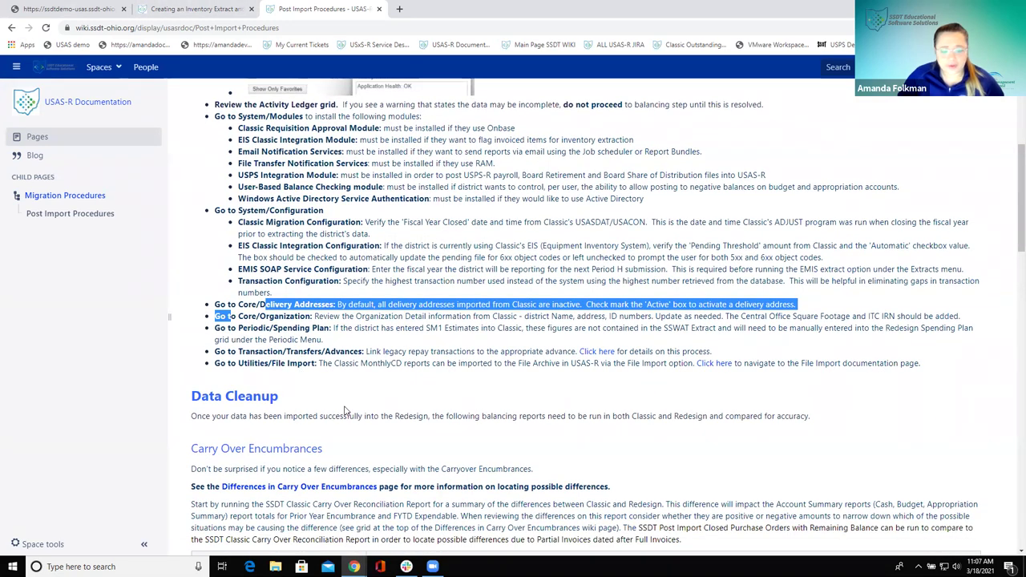
{"action": "scroll", "coordinate": [345, 411], "scroll_direction": "down", "scroll_amount": 5}
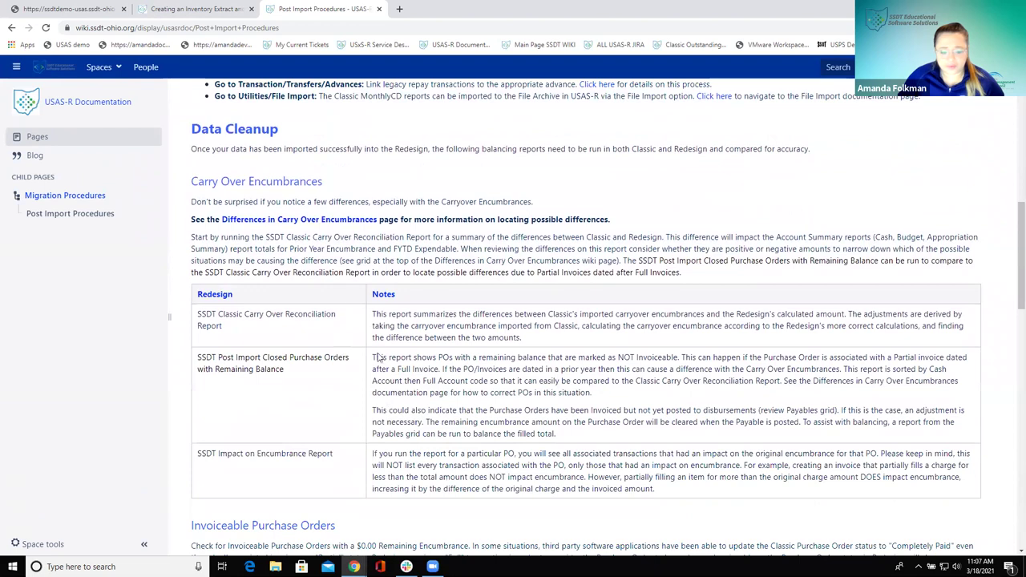
{"action": "left_click", "coordinate": [10, 28]}
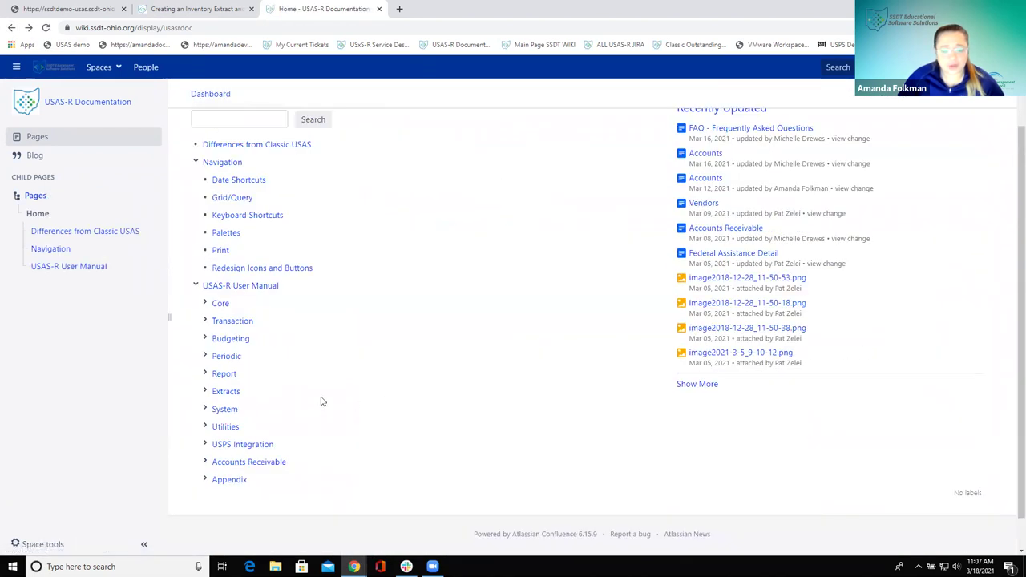
Re-expand the Appendix and open the Report Procedures branch to list its five pages
{"action": "left_click", "coordinate": [205, 478]}
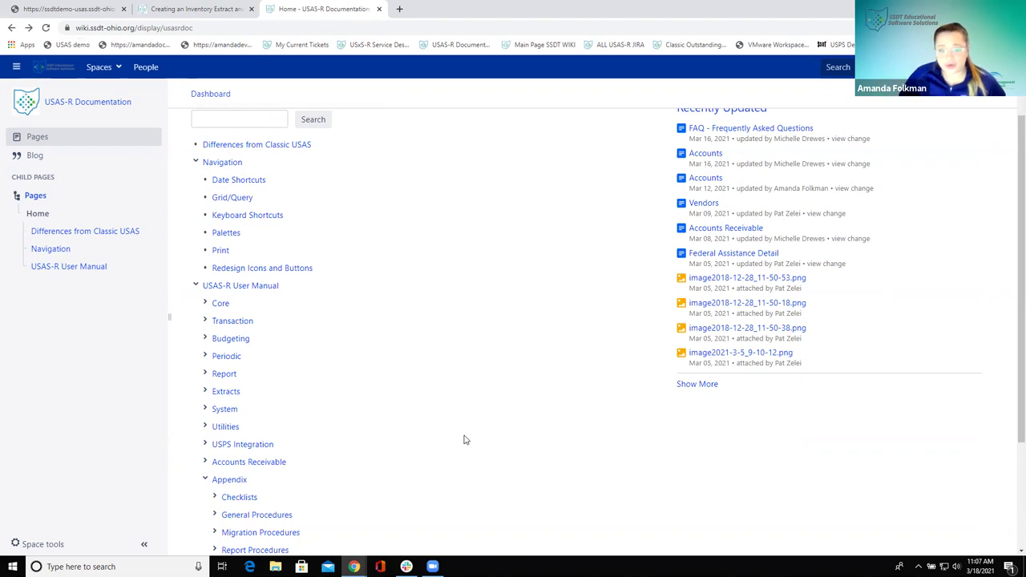
{"action": "scroll", "coordinate": [452, 429], "scroll_direction": "down", "scroll_amount": 3}
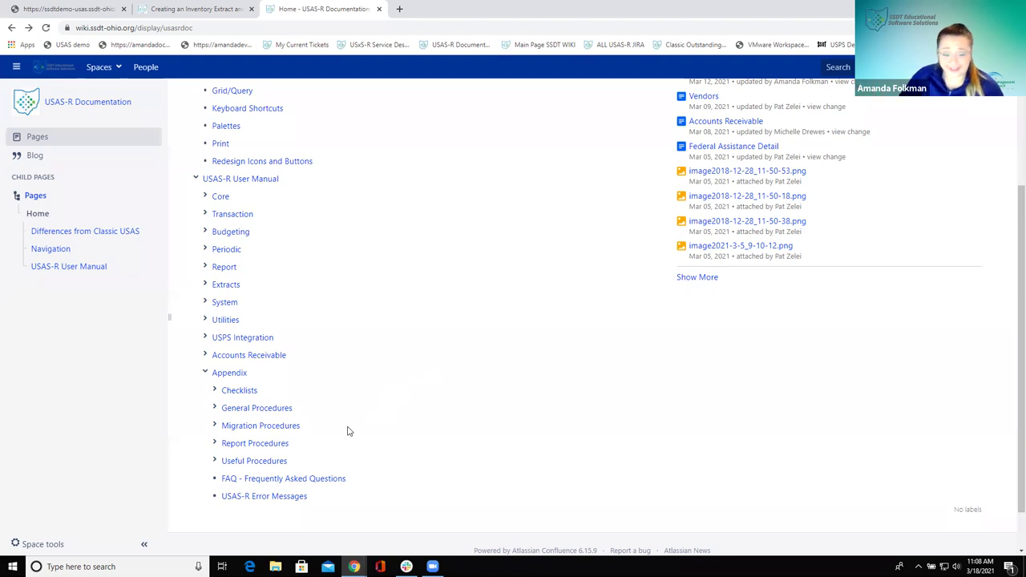
{"action": "scroll", "coordinate": [339, 428], "scroll_direction": "down", "scroll_amount": 2}
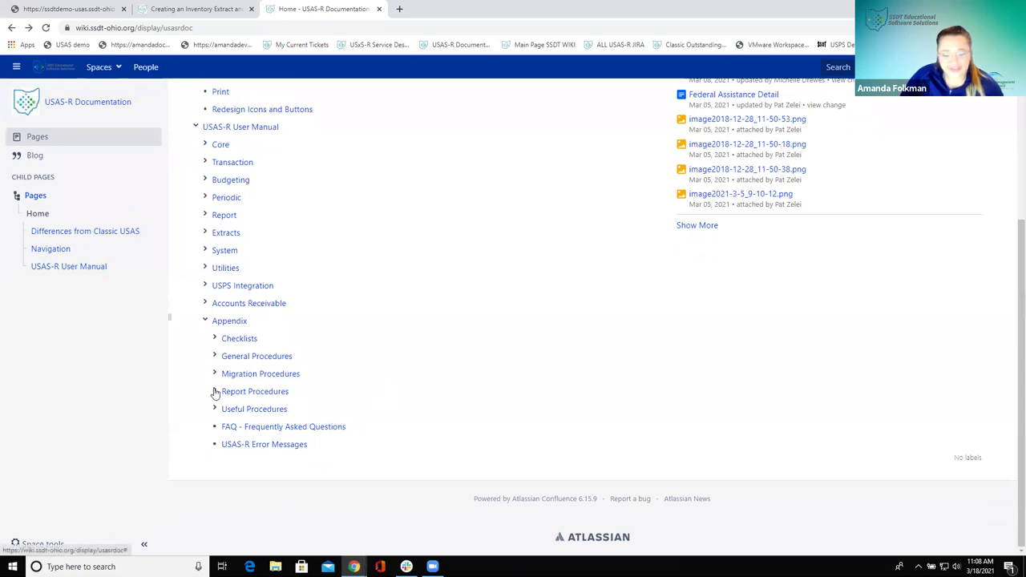
{"action": "left_click", "coordinate": [215, 392]}
{"action": "scroll", "coordinate": [570, 378], "scroll_direction": "down", "scroll_amount": 2}
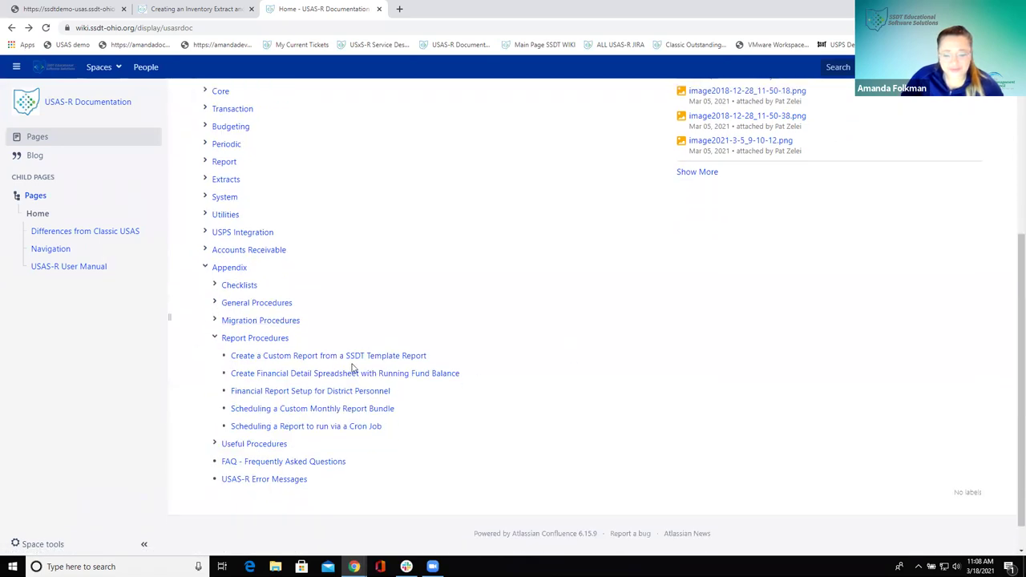
Open the 'Scheduling a Report to run via a Cron Job' page and skim its Cash Summary example
{"action": "left_click", "coordinate": [279, 428]}
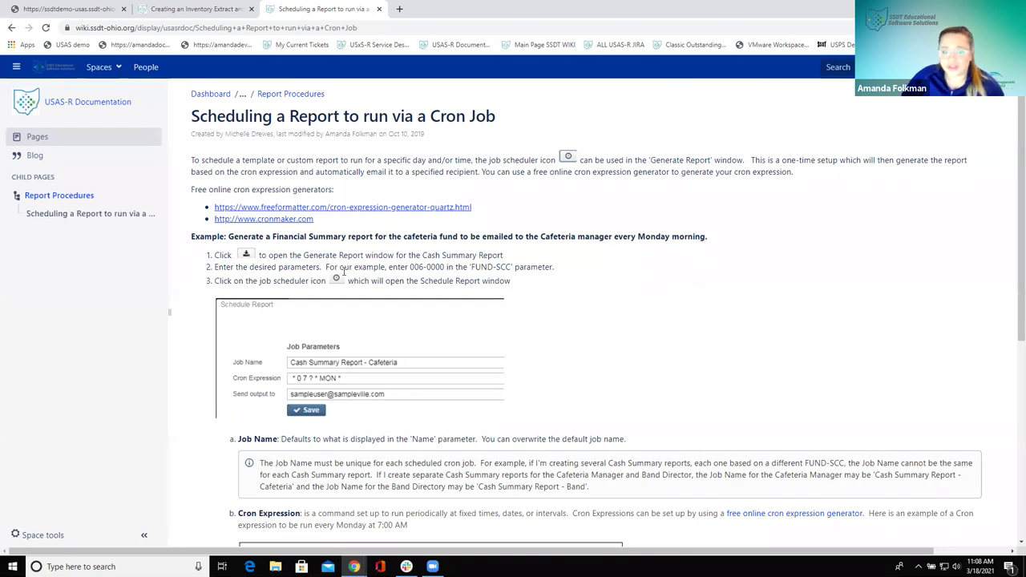
{"action": "scroll", "coordinate": [345, 273], "scroll_direction": "down", "scroll_amount": 5}
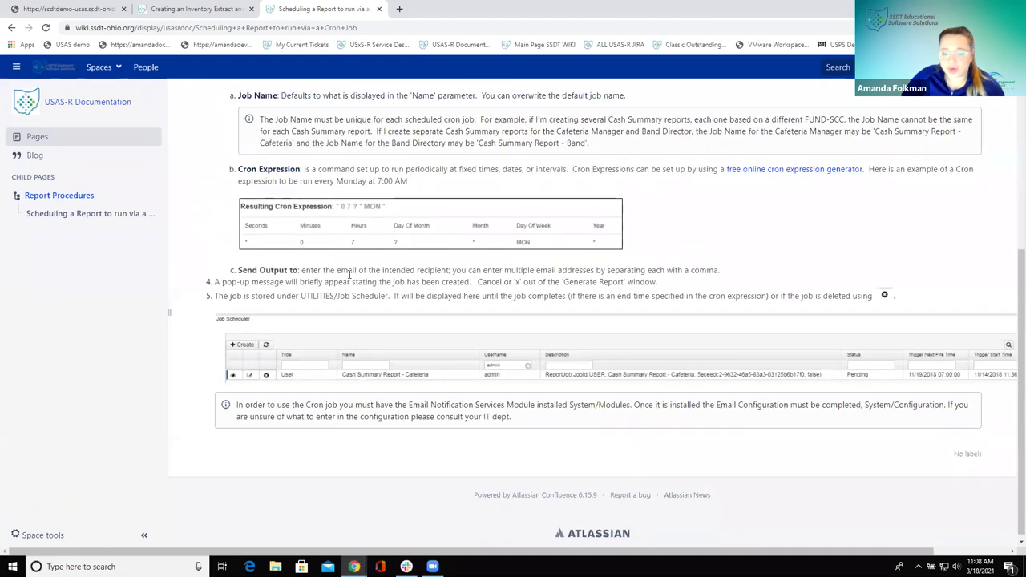
{"action": "scroll", "coordinate": [348, 275], "scroll_direction": "up", "scroll_amount": 2}
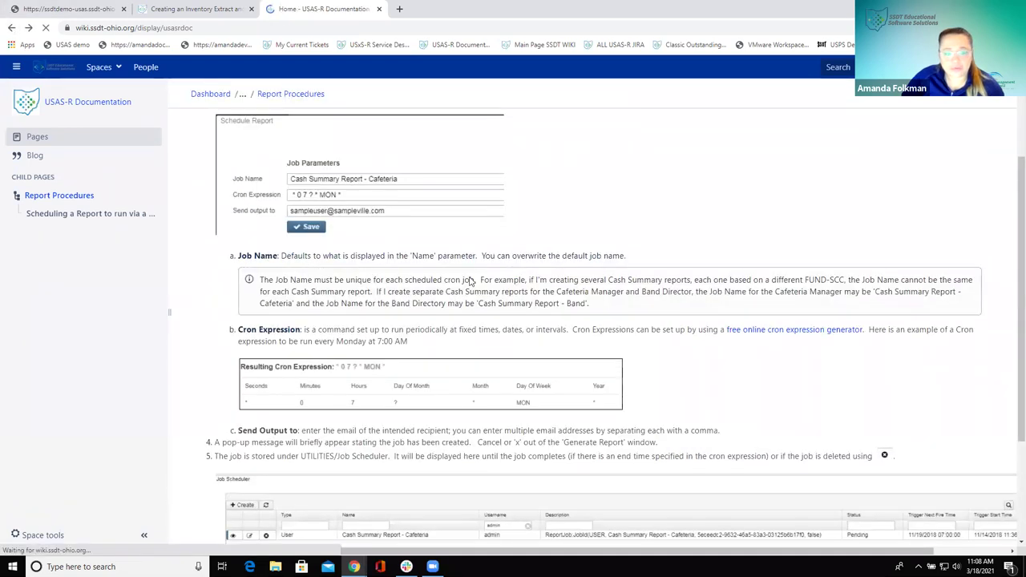
Expand the Appendix, review the eight Useful Procedures child pages, then collapse that branch
{"action": "left_click", "coordinate": [206, 480]}
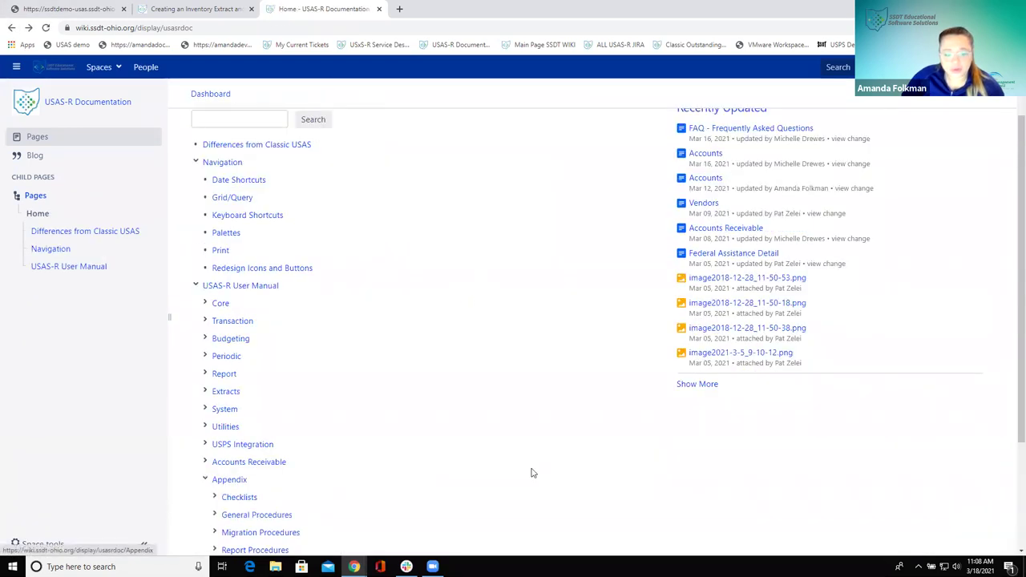
{"action": "scroll", "coordinate": [525, 473], "scroll_direction": "down", "scroll_amount": 2}
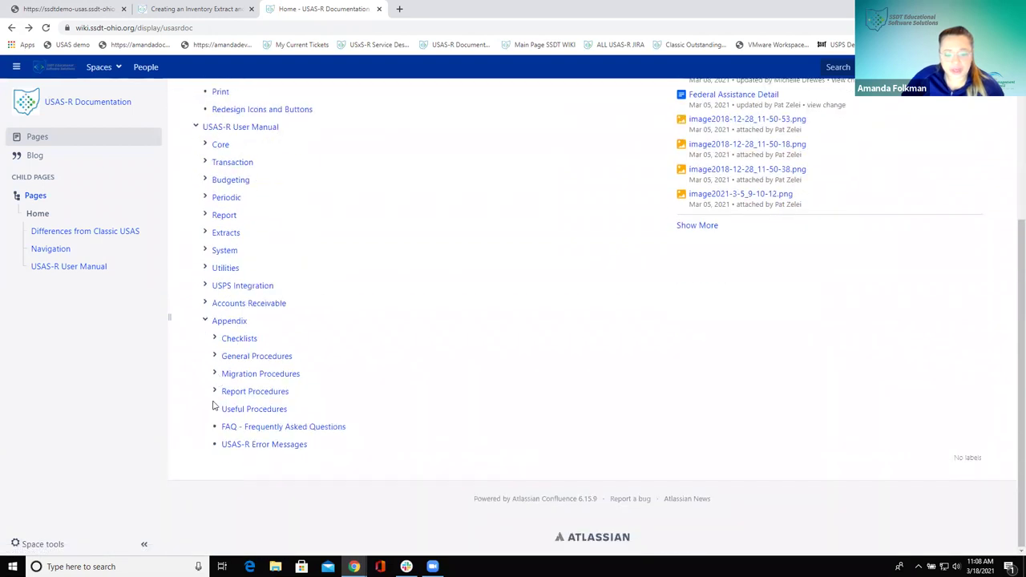
{"action": "left_click", "coordinate": [214, 410]}
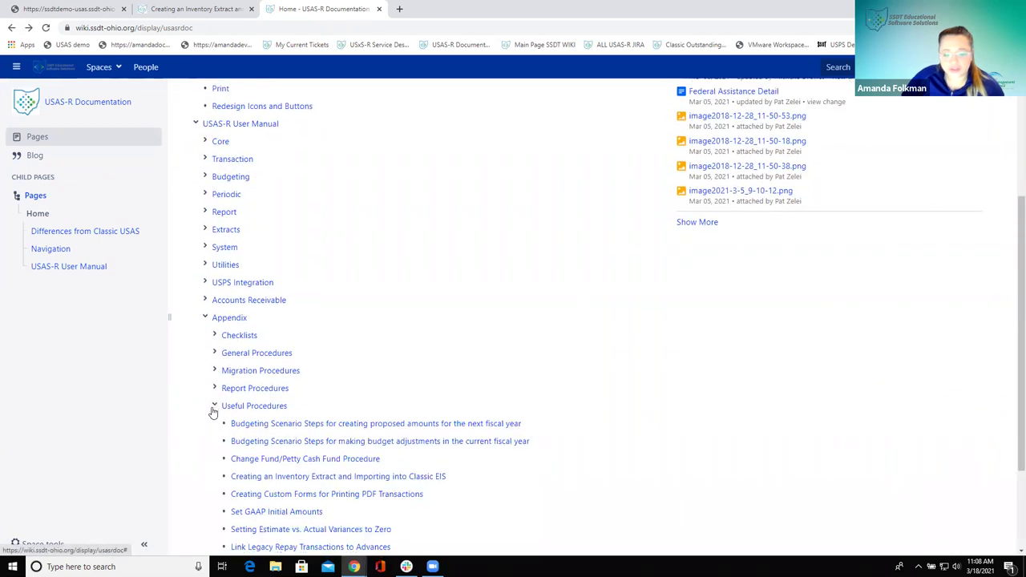
{"action": "scroll", "coordinate": [212, 412], "scroll_direction": "down", "scroll_amount": 1}
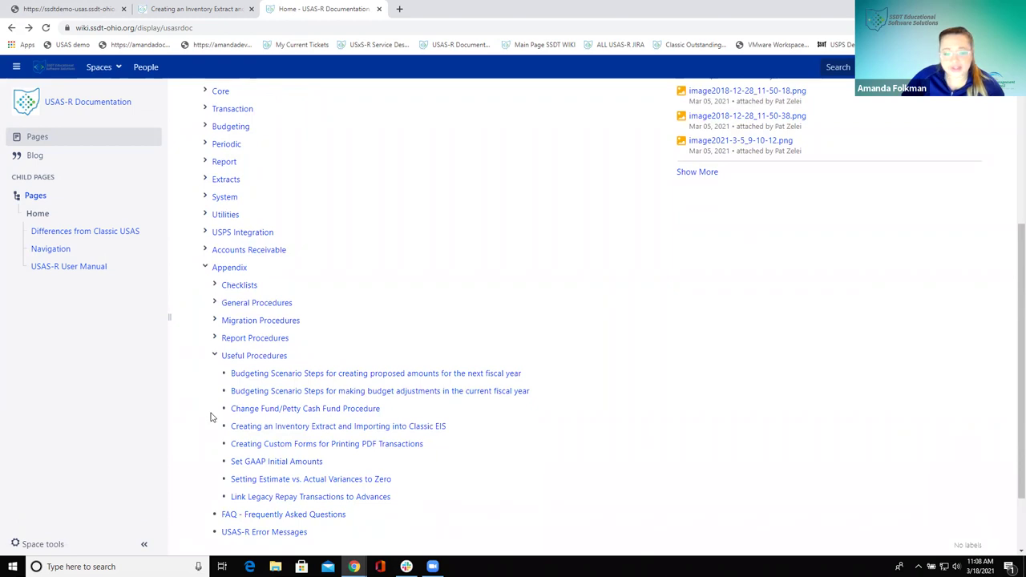
{"action": "scroll", "coordinate": [212, 413], "scroll_direction": "down", "scroll_amount": 1}
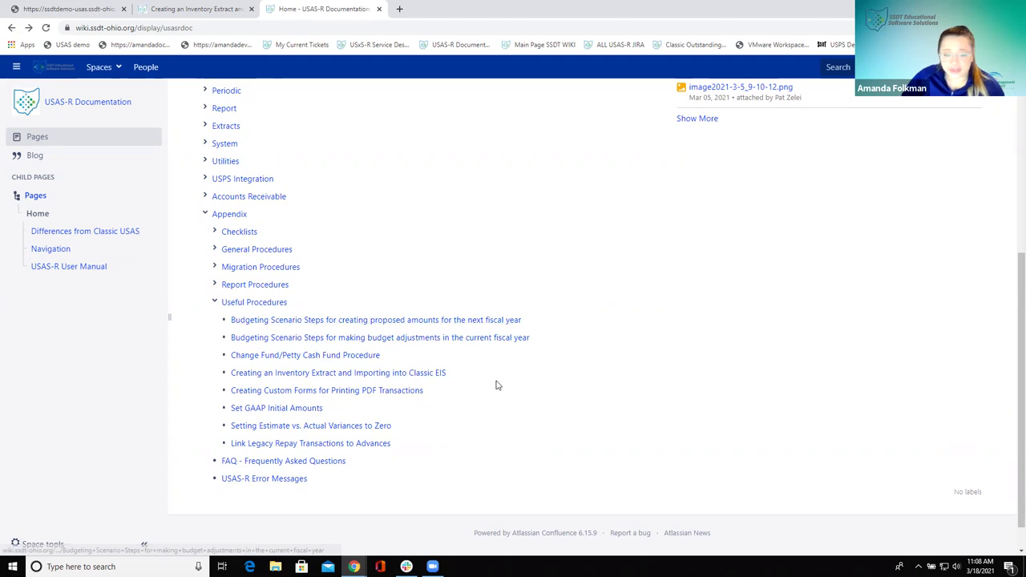
{"action": "scroll", "coordinate": [505, 341], "scroll_direction": "down", "scroll_amount": 2}
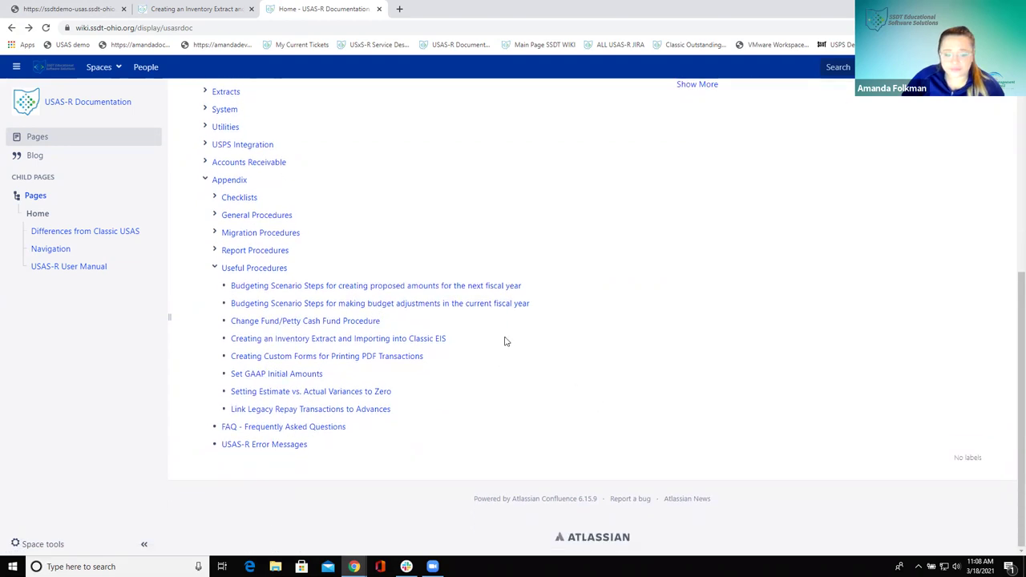
{"action": "left_click", "coordinate": [215, 268]}
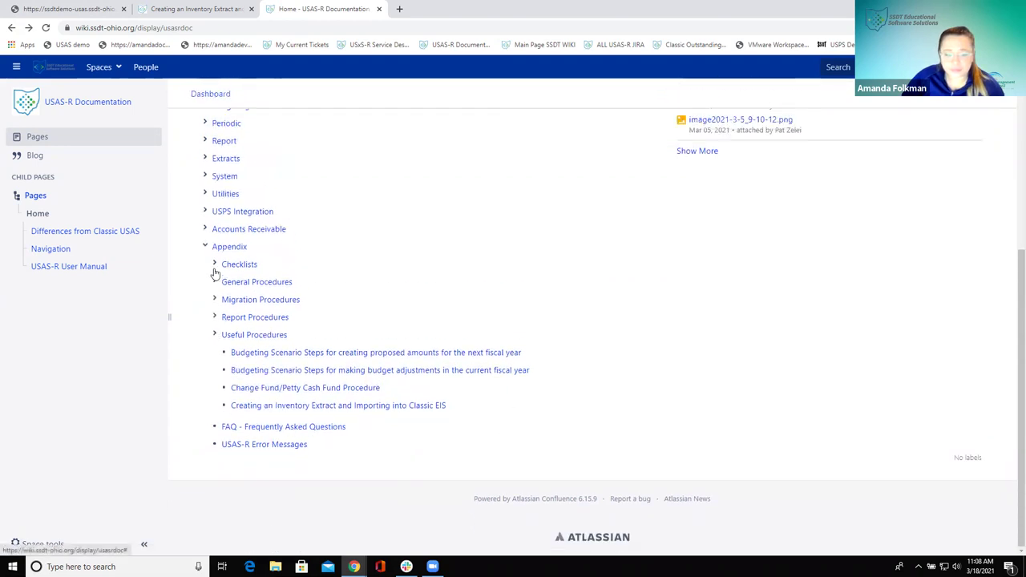
{"action": "left_click", "coordinate": [297, 428]}
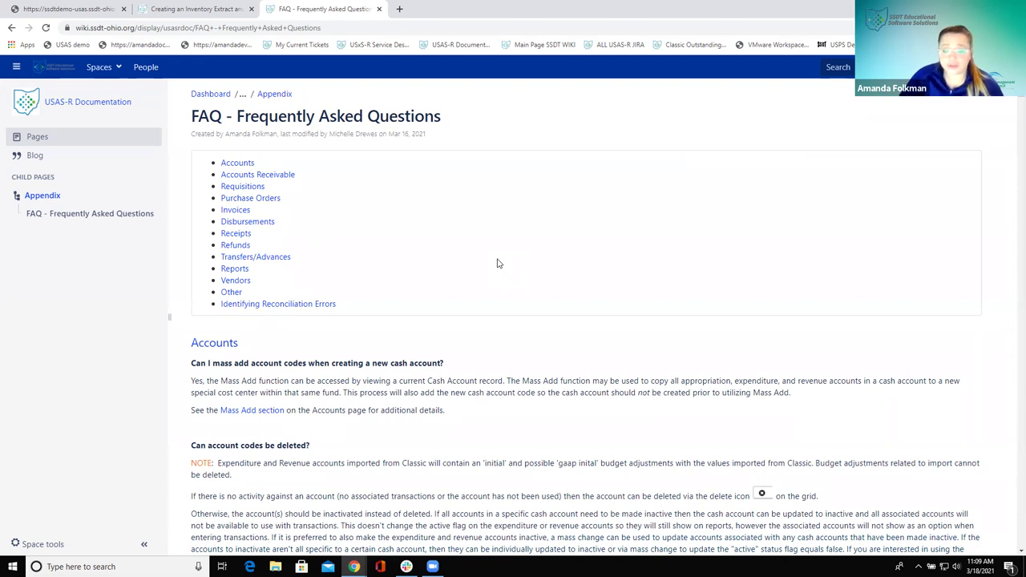
{"action": "scroll", "coordinate": [493, 271], "scroll_direction": "down", "scroll_amount": 3}
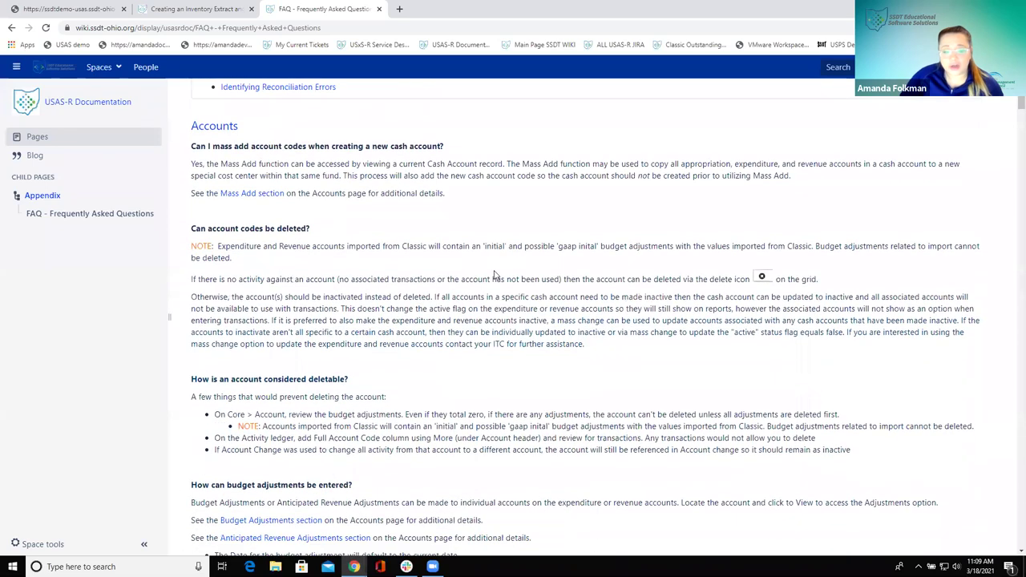
{"action": "scroll", "coordinate": [494, 275], "scroll_direction": "down", "scroll_amount": 1}
{"action": "scroll", "coordinate": [494, 271], "scroll_direction": "down", "scroll_amount": 1}
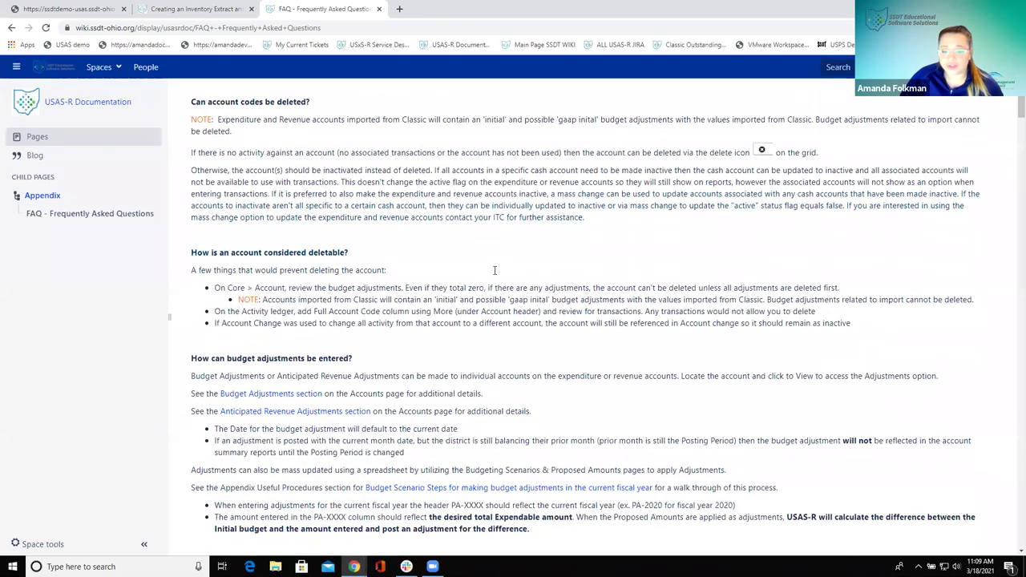
{"action": "scroll", "coordinate": [495, 270], "scroll_direction": "down", "scroll_amount": 2}
{"action": "scroll", "coordinate": [494, 271], "scroll_direction": "down", "scroll_amount": 1}
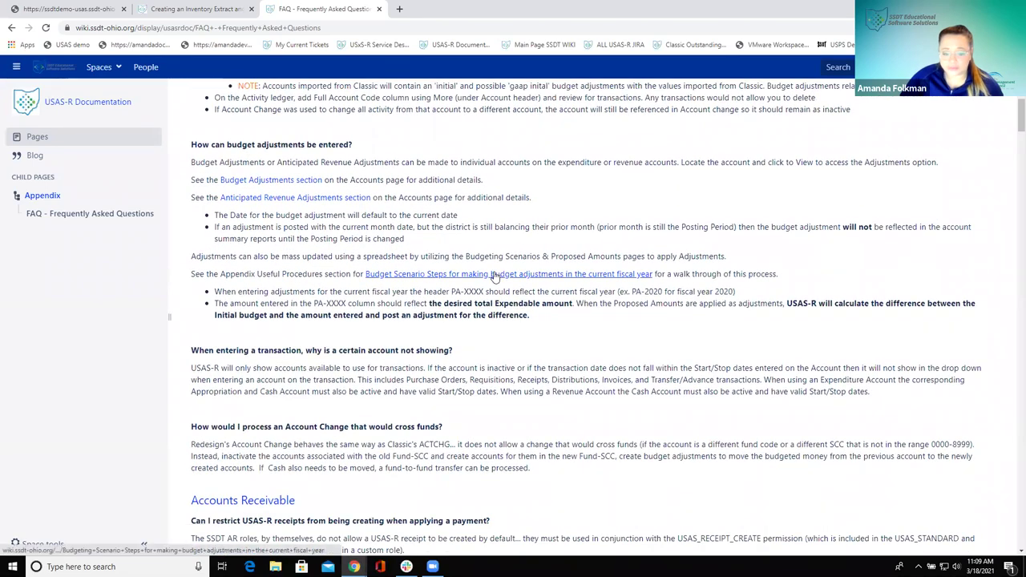
{"action": "scroll", "coordinate": [451, 284], "scroll_direction": "up", "scroll_amount": 4}
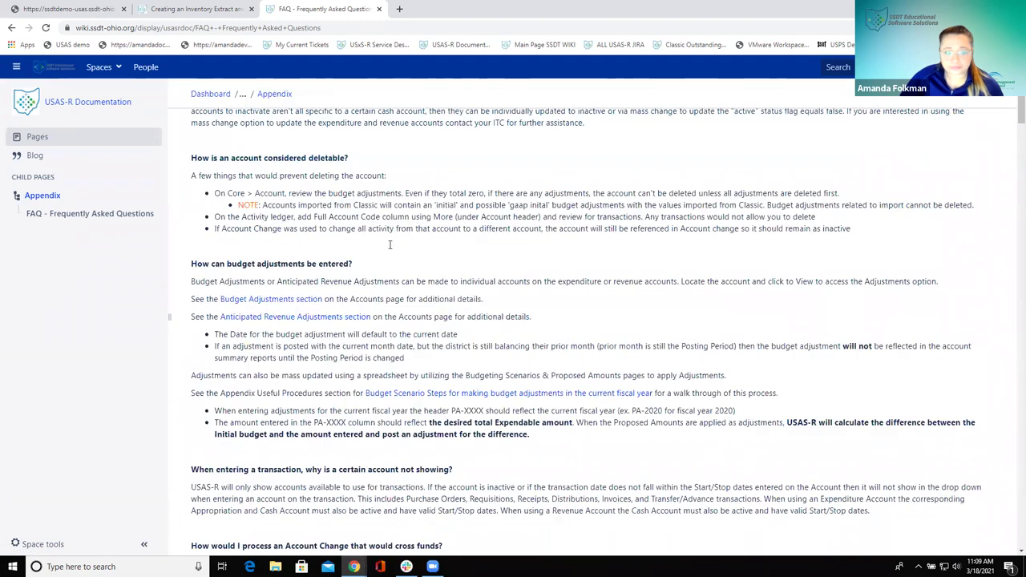
{"action": "left_click", "coordinate": [11, 28]}
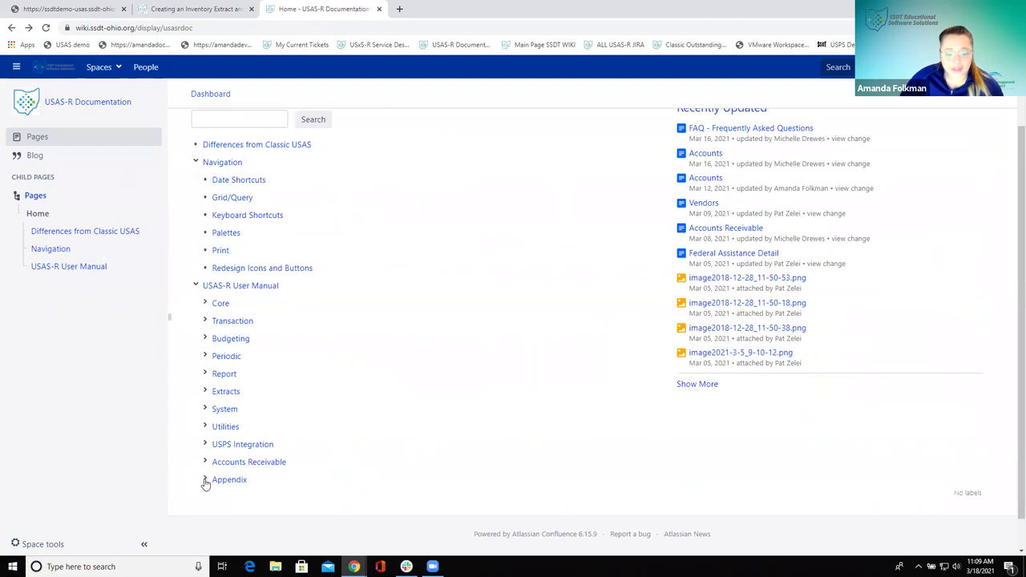
{"action": "left_click", "coordinate": [205, 480]}
{"action": "scroll", "coordinate": [222, 504], "scroll_direction": "down", "scroll_amount": 3}
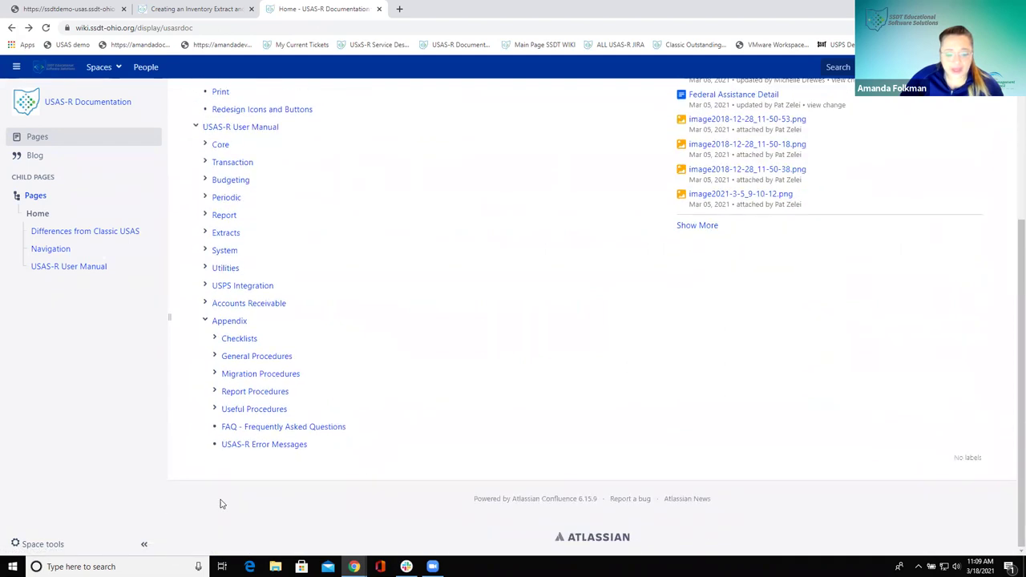
Open USAS-R Error Messages and scroll through the General, Accounts, Requisitions and Purchase Orders errors
{"action": "left_click", "coordinate": [258, 446]}
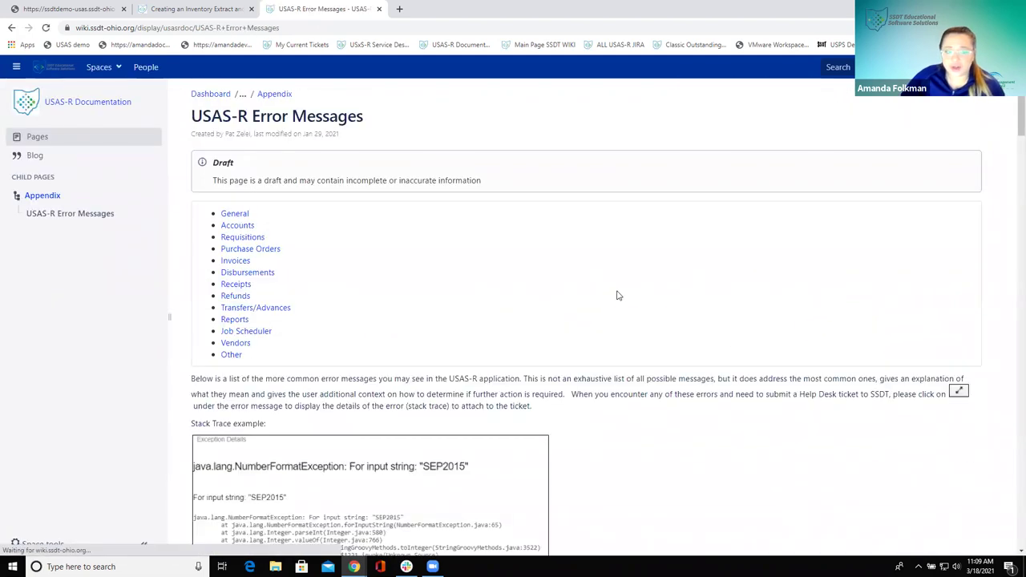
{"action": "scroll", "coordinate": [609, 315], "scroll_direction": "down", "scroll_amount": 1}
{"action": "scroll", "coordinate": [609, 317], "scroll_direction": "down", "scroll_amount": 1}
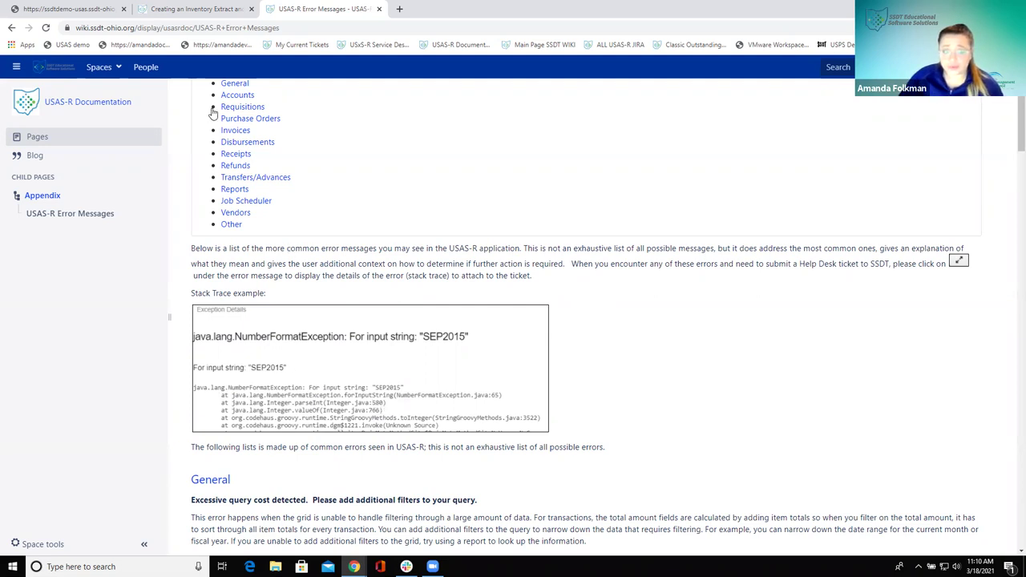
{"action": "scroll", "coordinate": [499, 243], "scroll_direction": "down", "scroll_amount": 3}
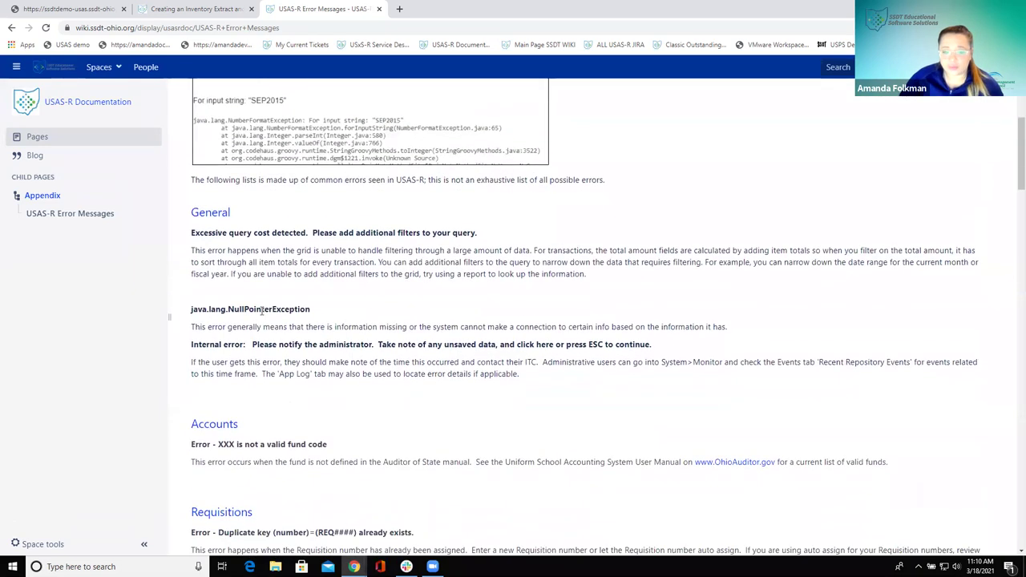
{"action": "scroll", "coordinate": [312, 383], "scroll_direction": "down", "scroll_amount": 1}
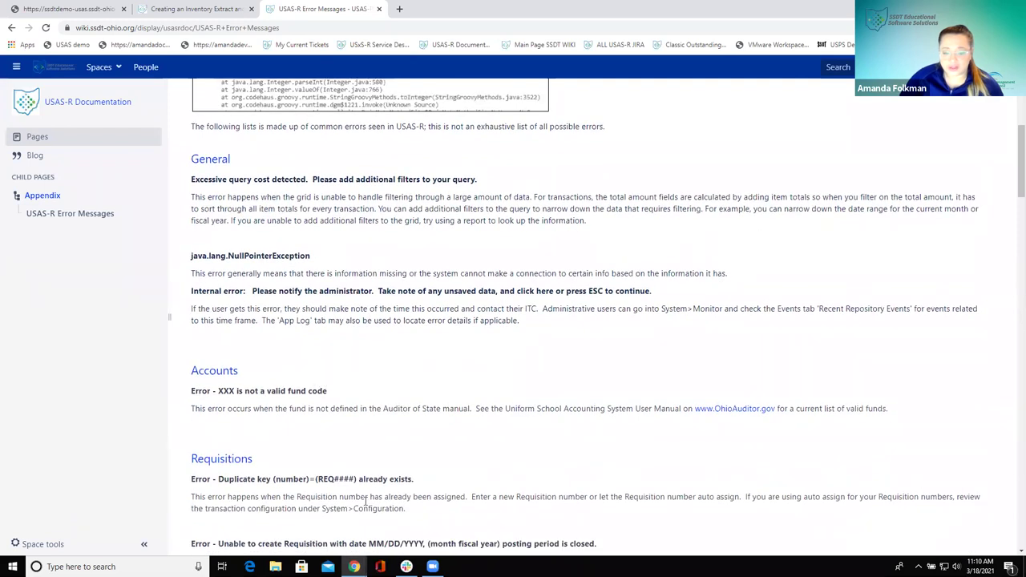
{"action": "scroll", "coordinate": [347, 471], "scroll_direction": "down", "scroll_amount": 1}
{"action": "scroll", "coordinate": [305, 445], "scroll_direction": "down", "scroll_amount": 2}
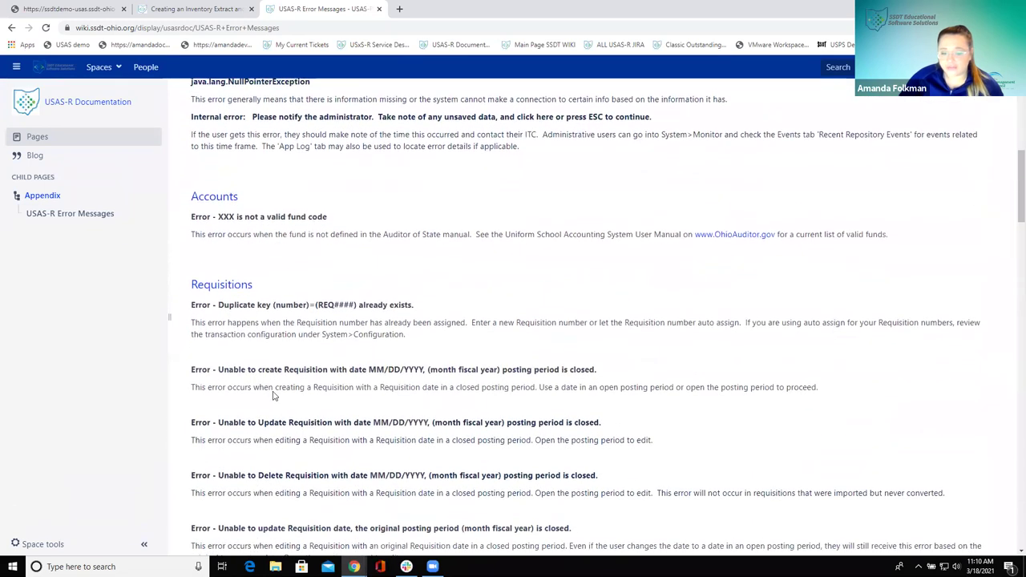
{"action": "scroll", "coordinate": [423, 449], "scroll_direction": "down", "scroll_amount": 3}
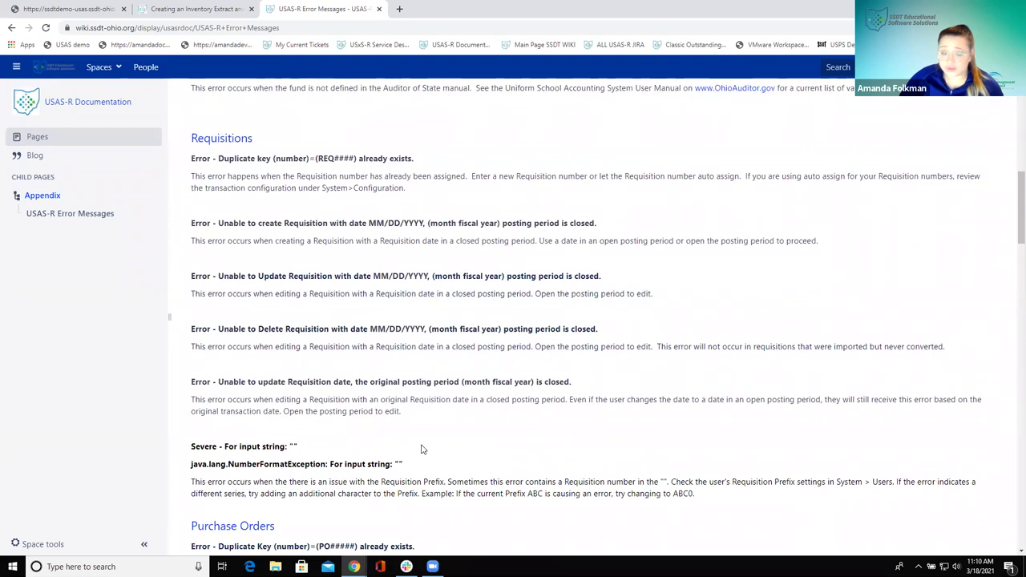
{"action": "scroll", "coordinate": [422, 449], "scroll_direction": "down", "scroll_amount": 3}
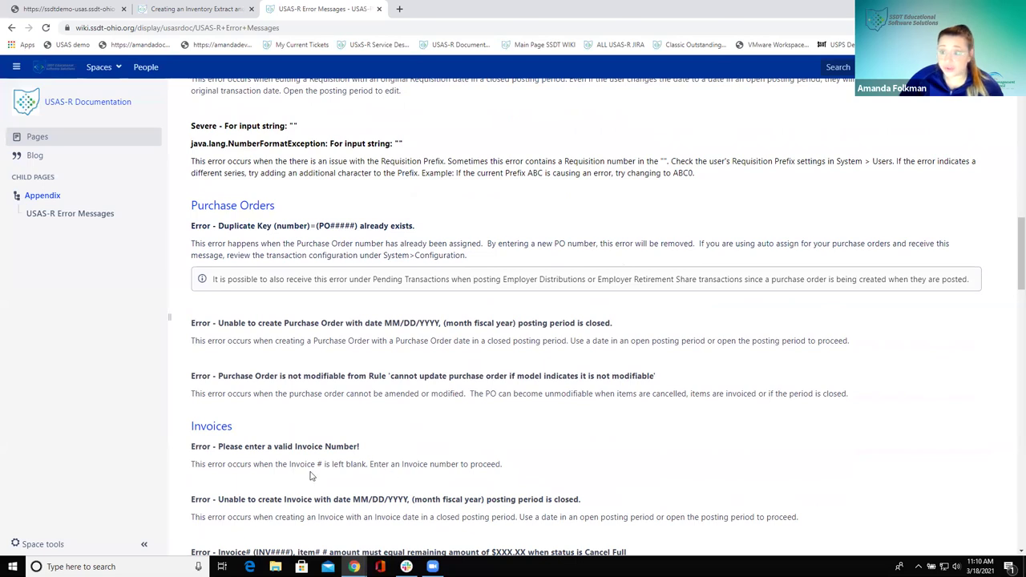
Find 'duplicate' on the page to reach the Duplicate key errors, then return to USAS-R Documentation home
{"action": "key", "text": "ctrl+f"}
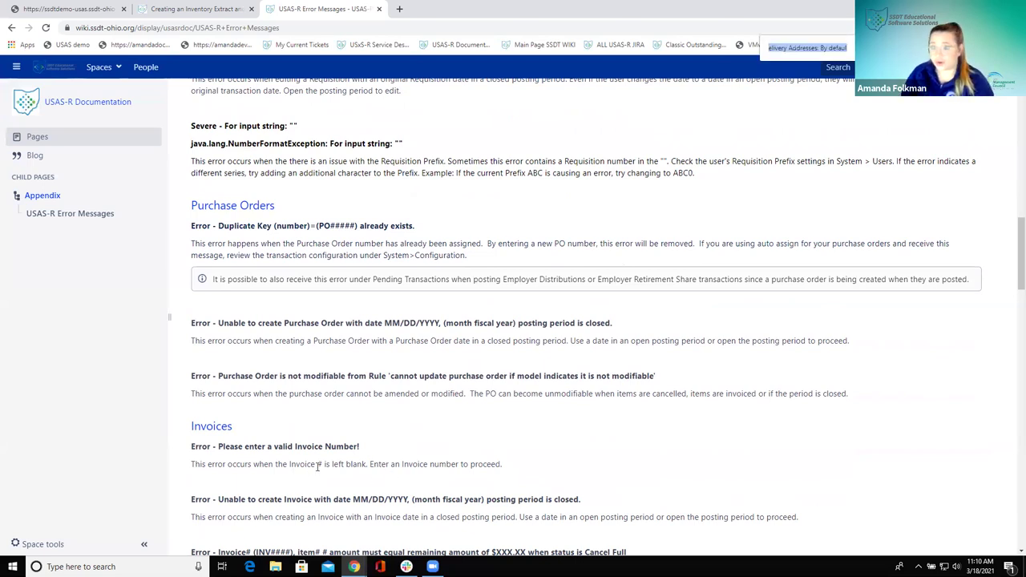
{"action": "key", "text": "BackSpace"}
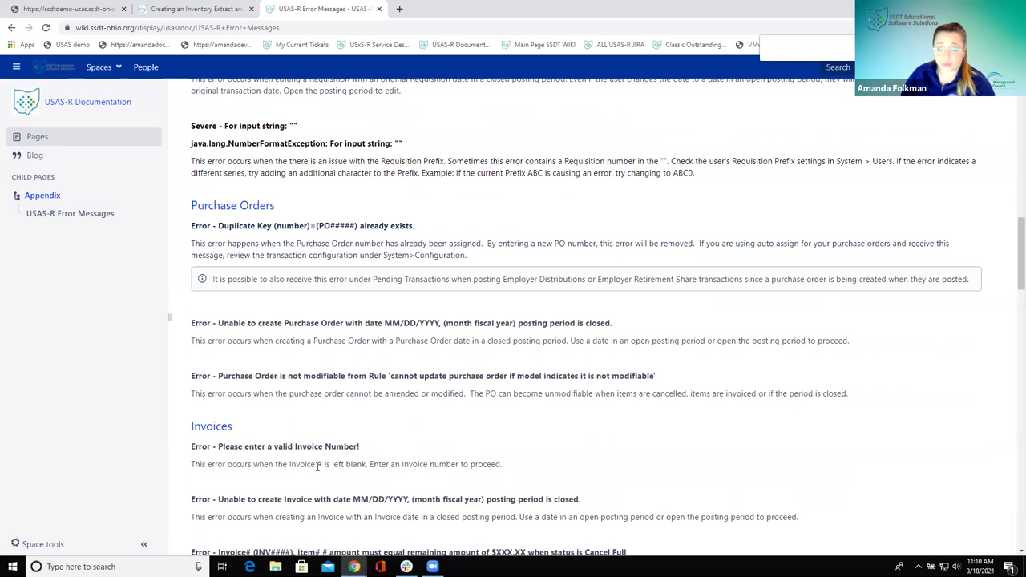
{"action": "type", "text": "duplicate"}
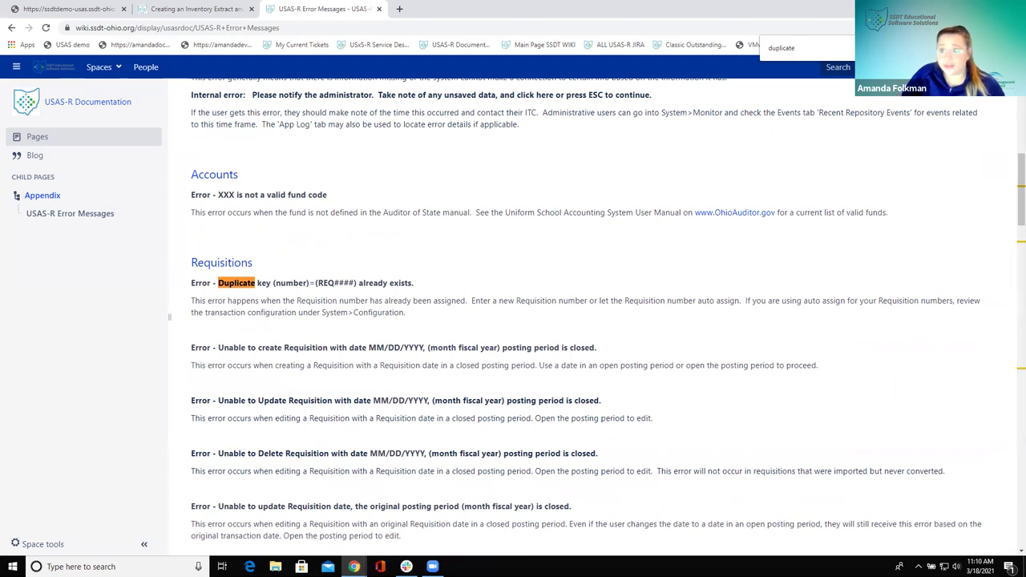
{"action": "key", "text": "Return"}
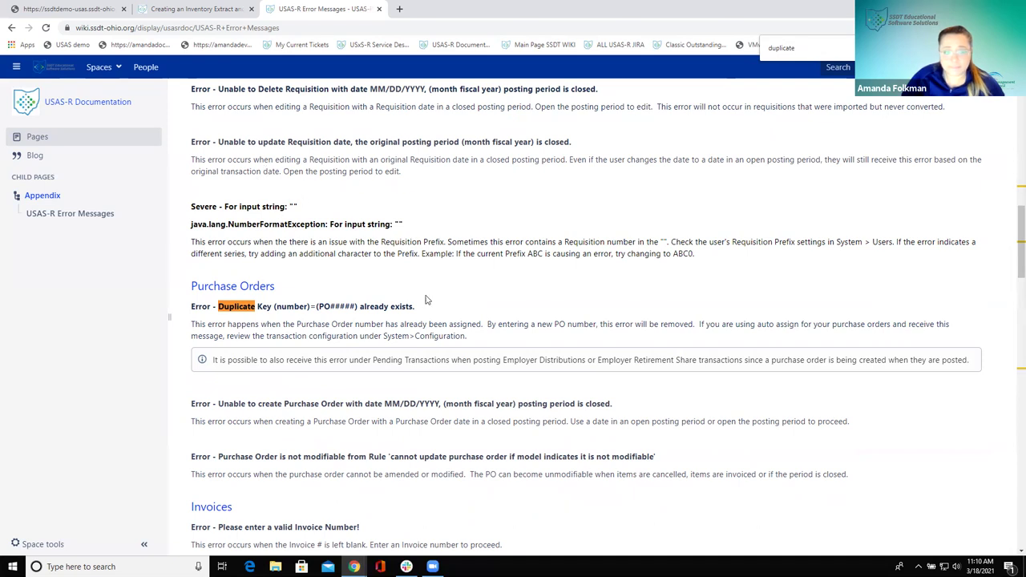
{"action": "left_click", "coordinate": [12, 28]}
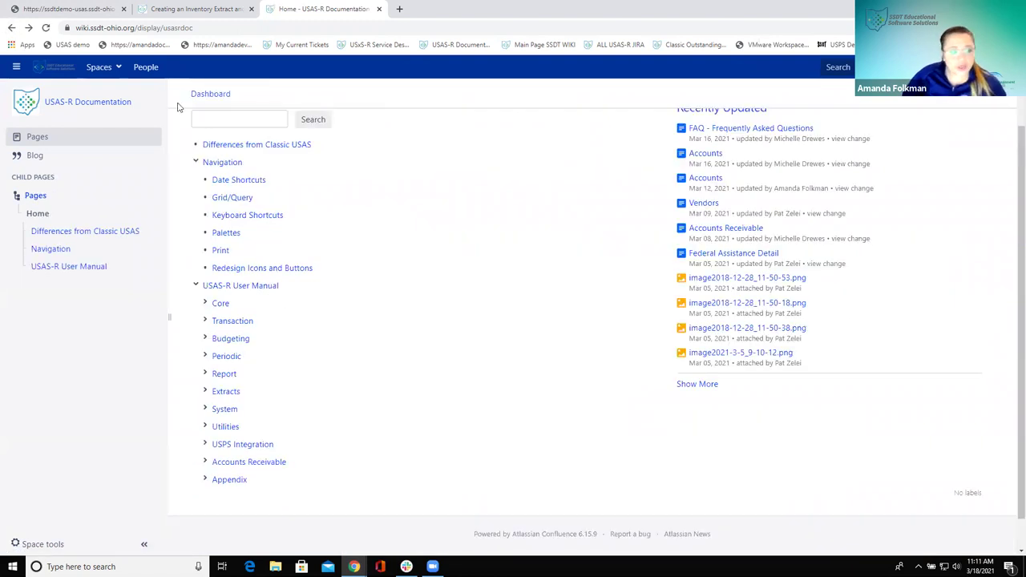
Go to the wiki Main Page via the header logo and open SSDT Meetings and Trainings
{"action": "left_click", "coordinate": [50, 70]}
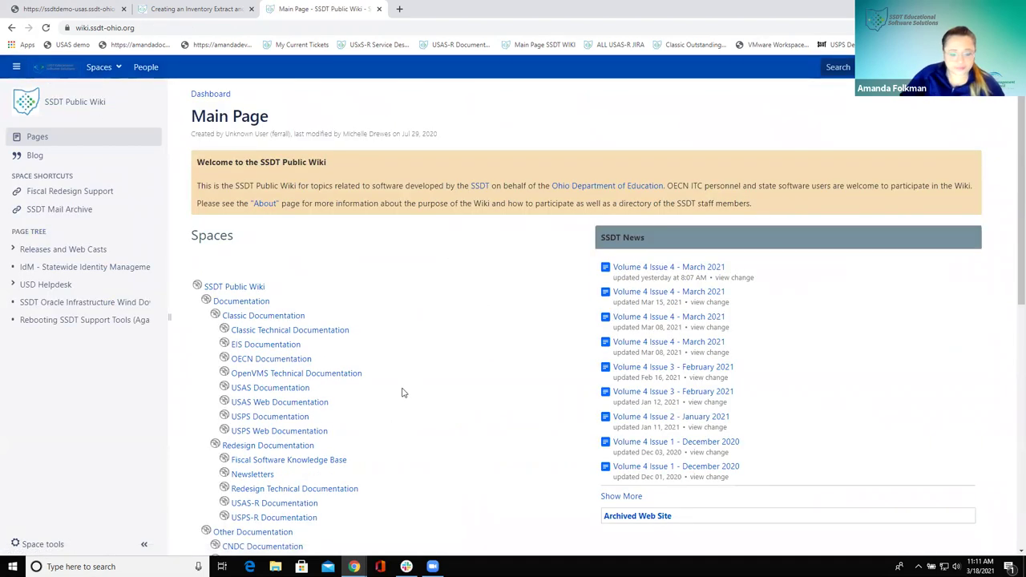
{"action": "scroll", "coordinate": [388, 393], "scroll_direction": "down", "scroll_amount": 4}
{"action": "scroll", "coordinate": [387, 391], "scroll_direction": "down", "scroll_amount": 3}
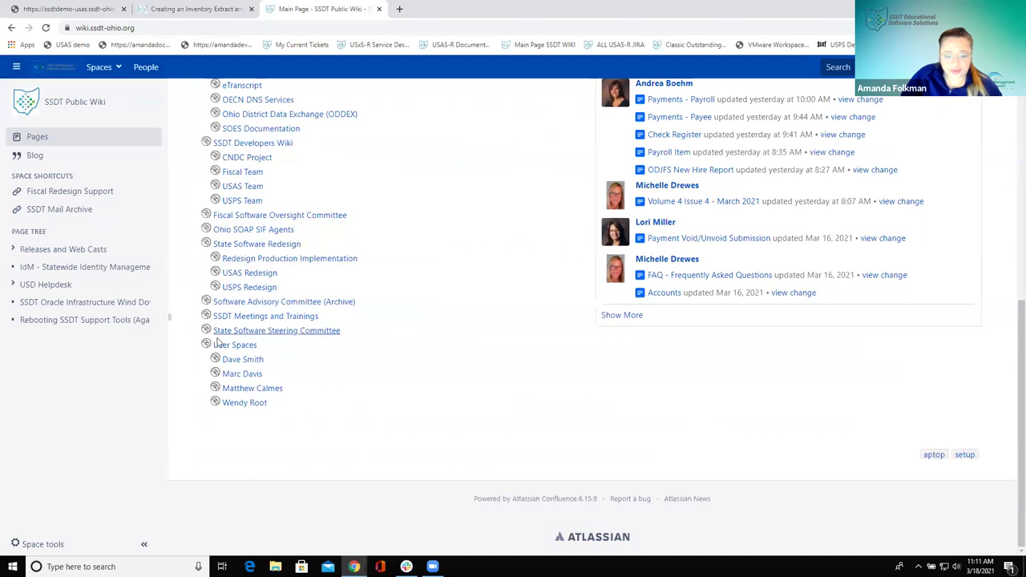
{"action": "left_click", "coordinate": [245, 317]}
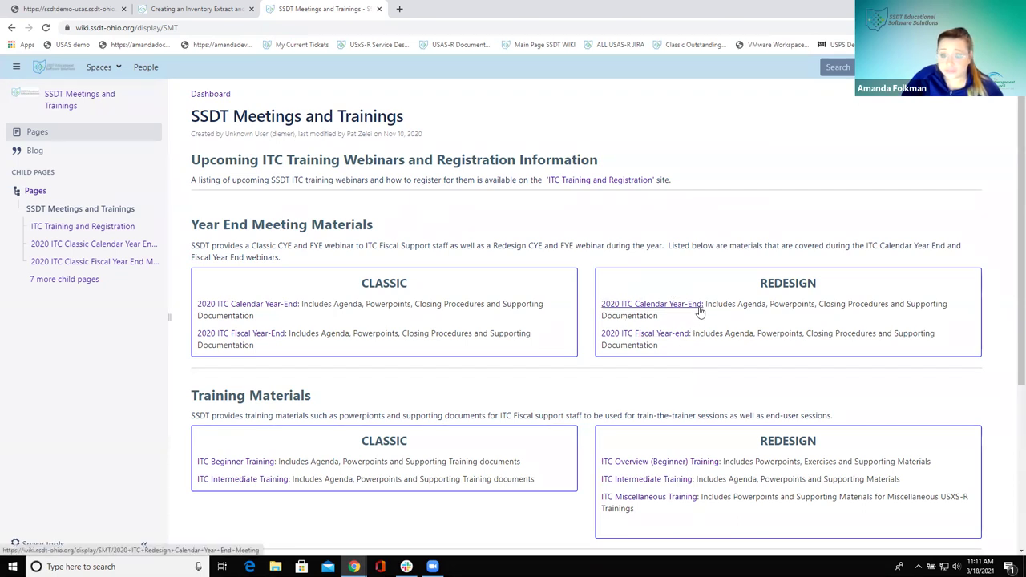
{"action": "left_click", "coordinate": [596, 181]}
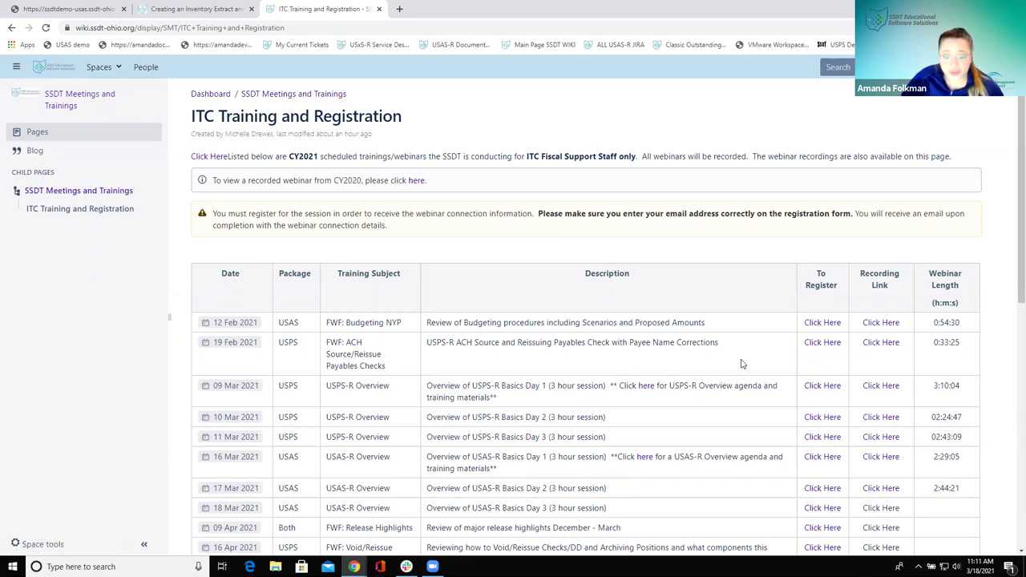
{"action": "scroll", "coordinate": [742, 364], "scroll_direction": "down", "scroll_amount": 4}
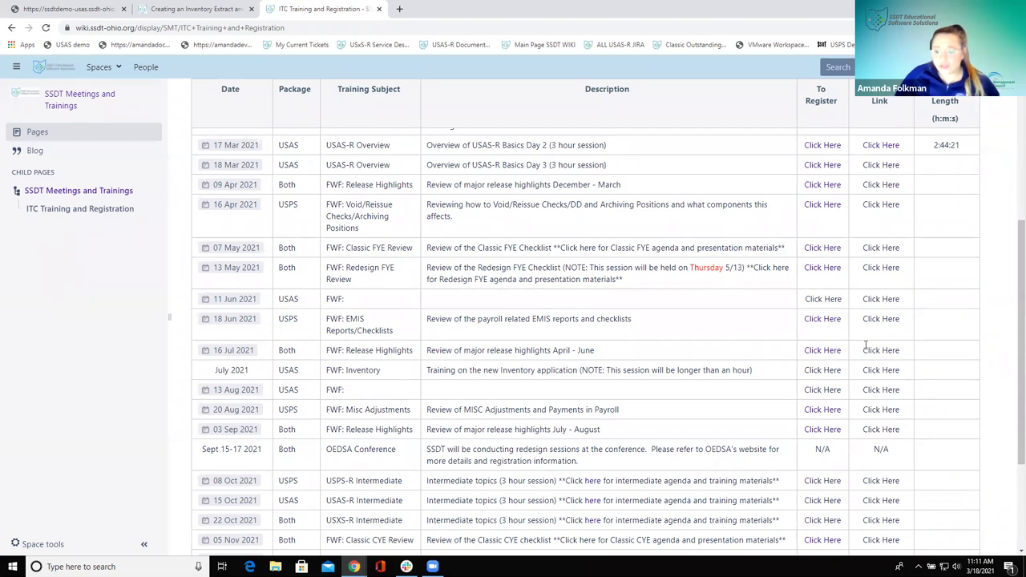
{"action": "scroll", "coordinate": [866, 344], "scroll_direction": "up", "scroll_amount": 2}
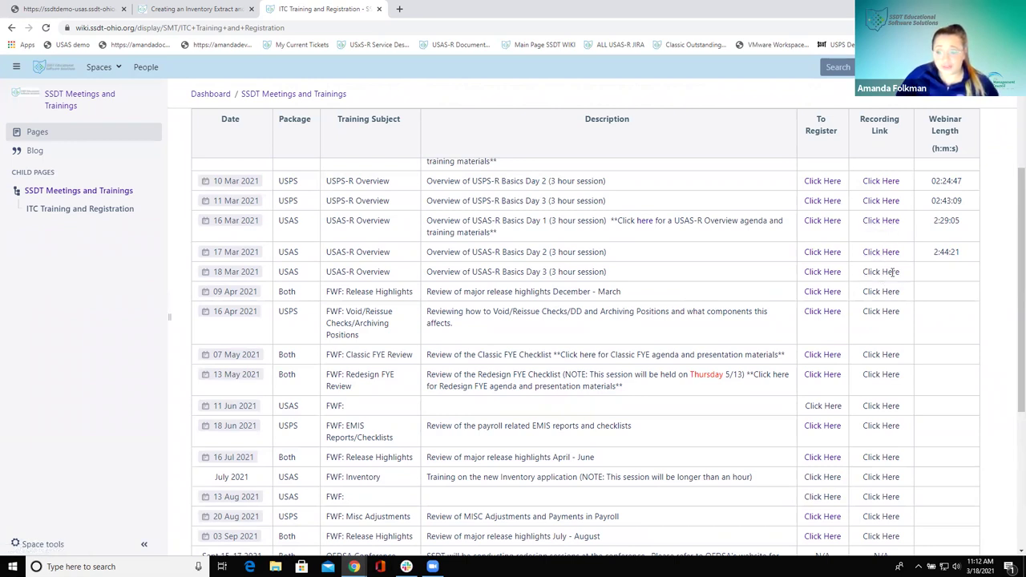
{"action": "scroll", "coordinate": [892, 273], "scroll_direction": "up", "scroll_amount": 3}
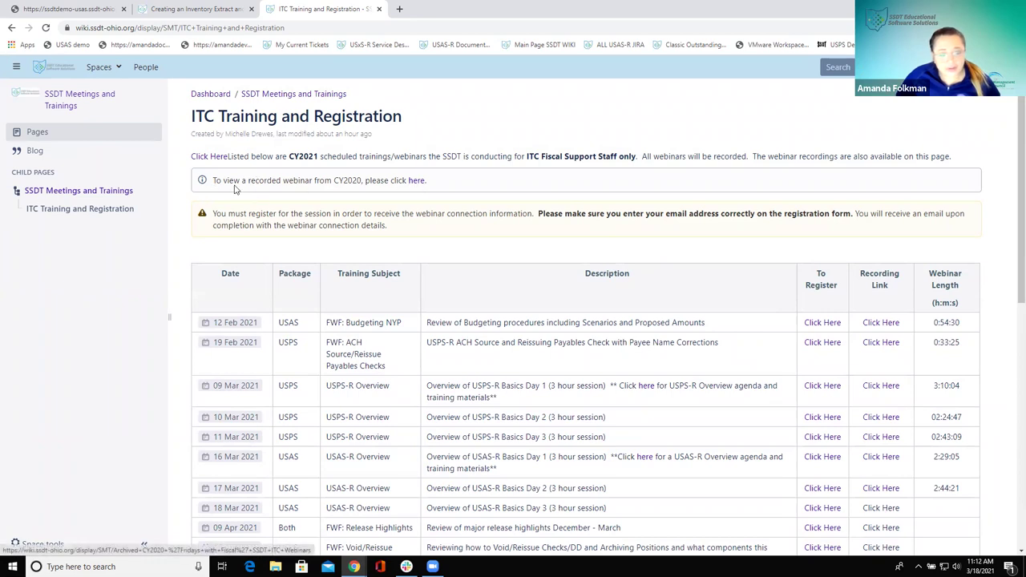
Open the archived CY2020 'Fridays with Fiscal' webinar list and play the 01 May 2020 Migrations recording
{"action": "left_click", "coordinate": [416, 184]}
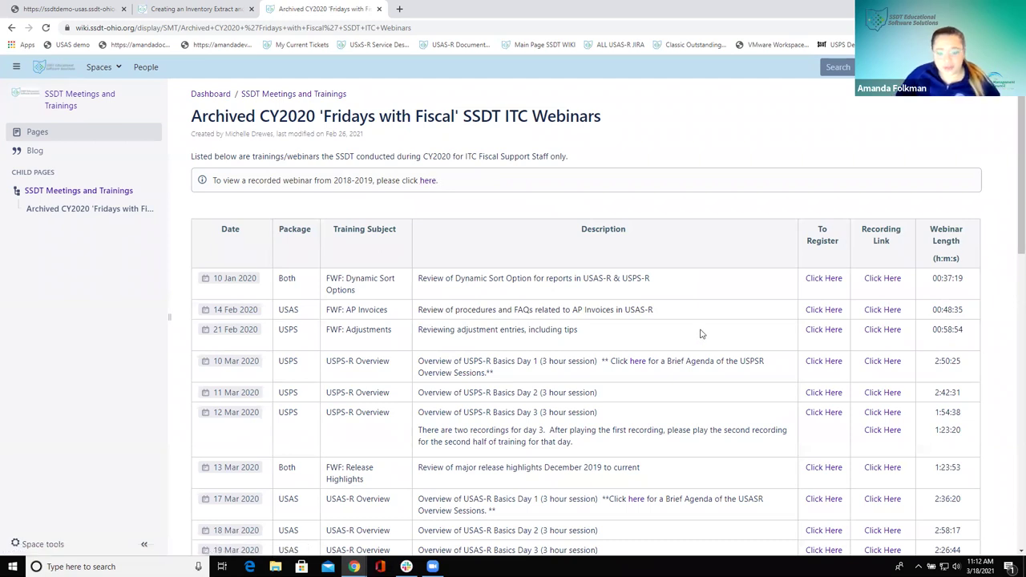
{"action": "scroll", "coordinate": [689, 329], "scroll_direction": "down", "scroll_amount": 5}
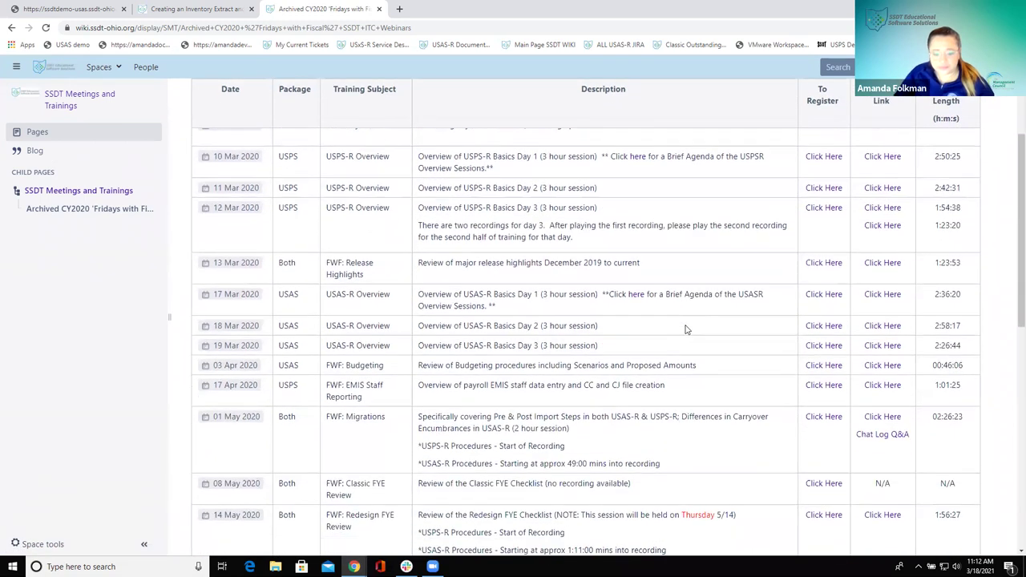
{"action": "scroll", "coordinate": [686, 329], "scroll_direction": "down", "scroll_amount": 4}
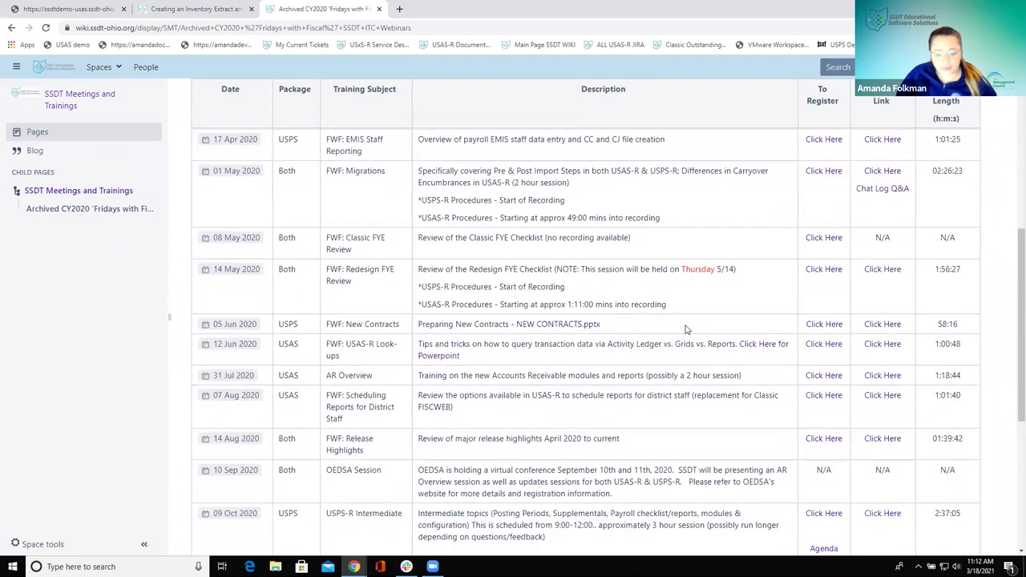
{"action": "scroll", "coordinate": [686, 329], "scroll_direction": "down", "scroll_amount": 3}
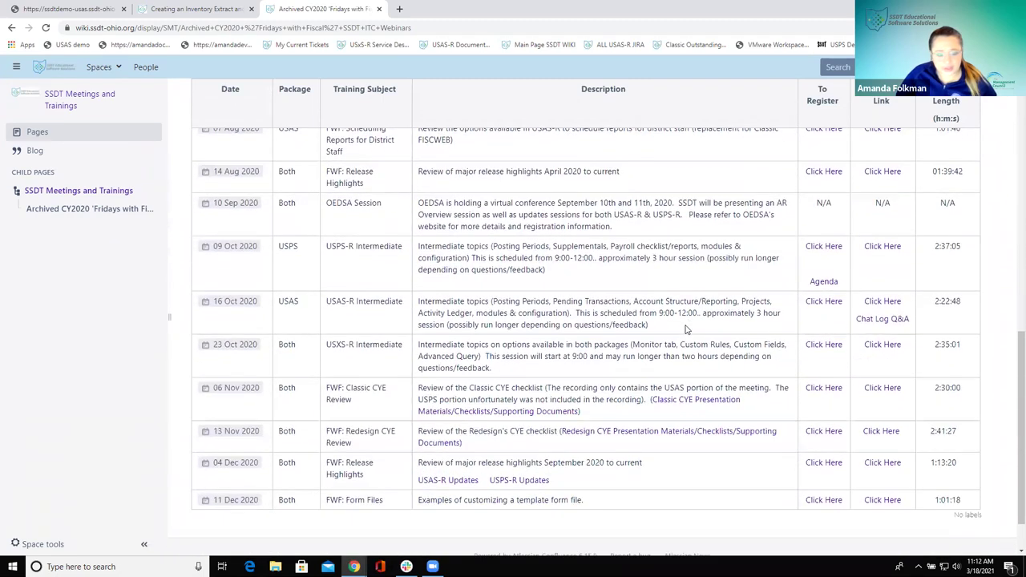
{"action": "scroll", "coordinate": [685, 328], "scroll_direction": "up", "scroll_amount": 4}
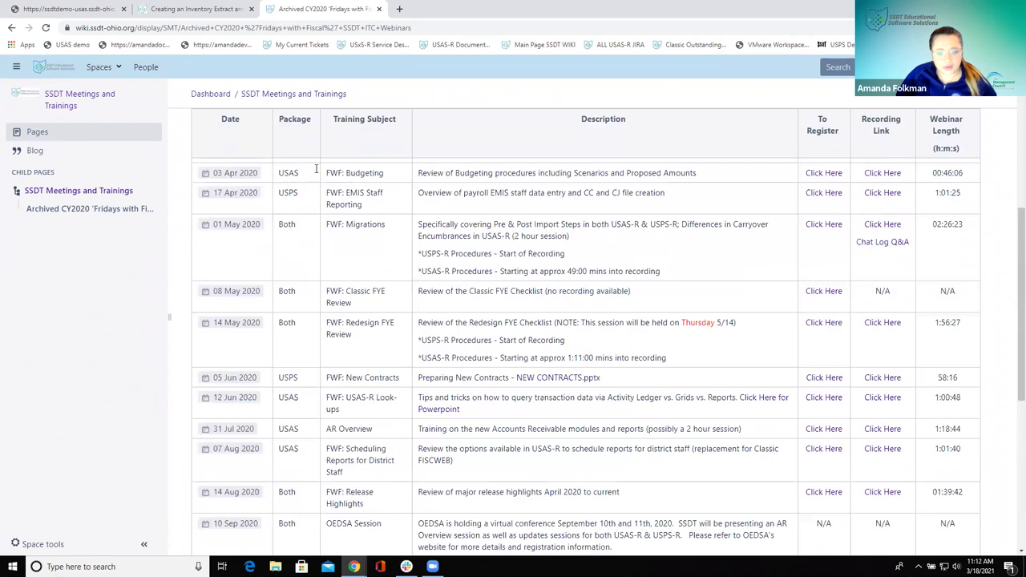
{"action": "left_click", "coordinate": [876, 231]}
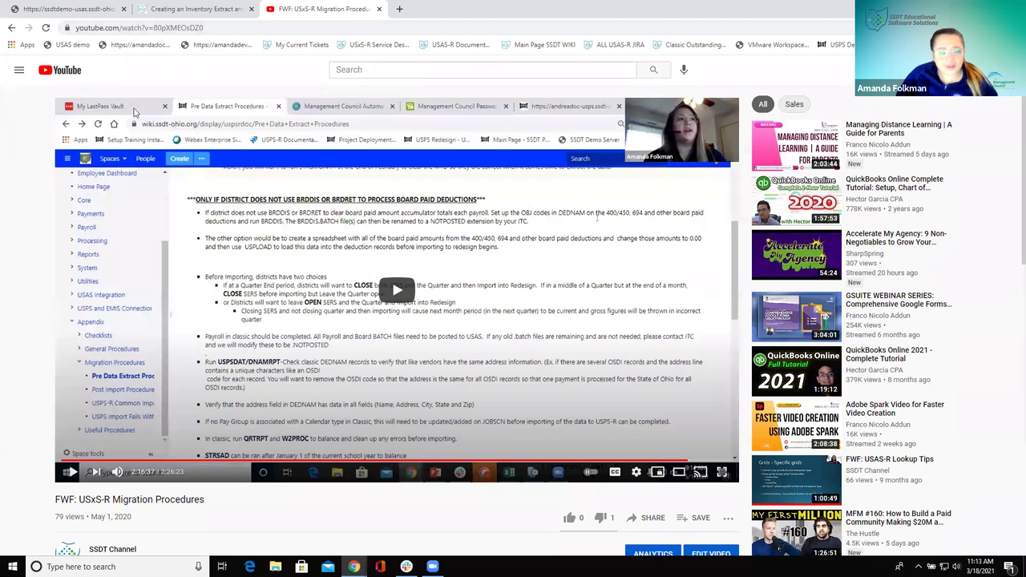
Restart the USxS-R Migration Procedures video near its beginning, then go to the SSDT Channel page
{"action": "left_click", "coordinate": [59, 461]}
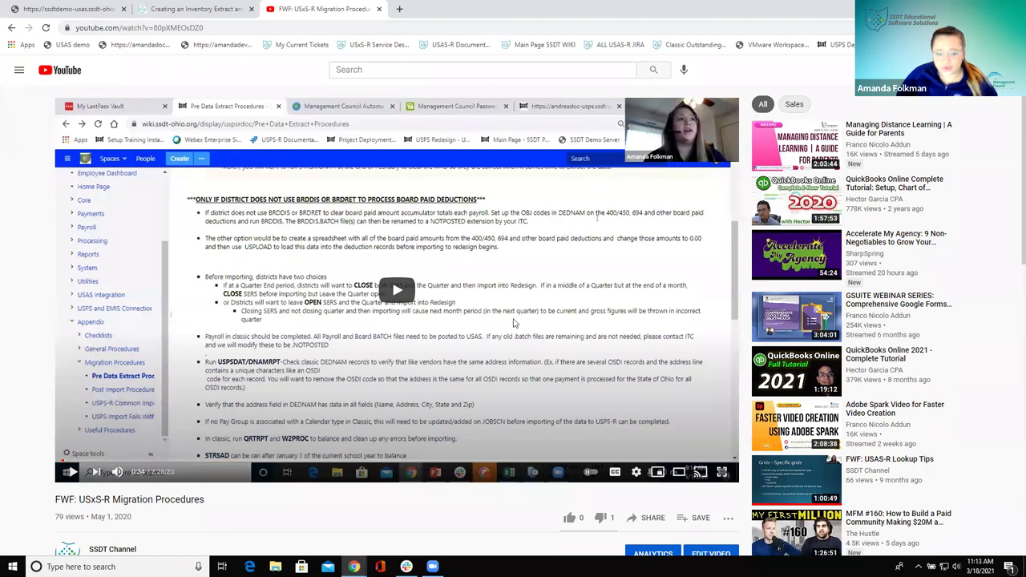
{"action": "scroll", "coordinate": [513, 323], "scroll_direction": "down", "scroll_amount": 1}
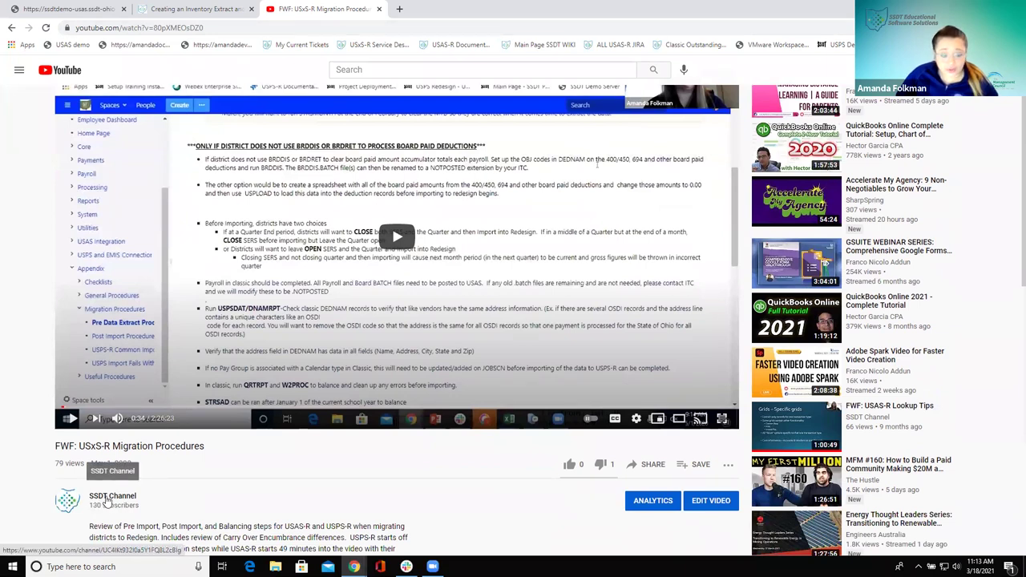
{"action": "left_click", "coordinate": [106, 500]}
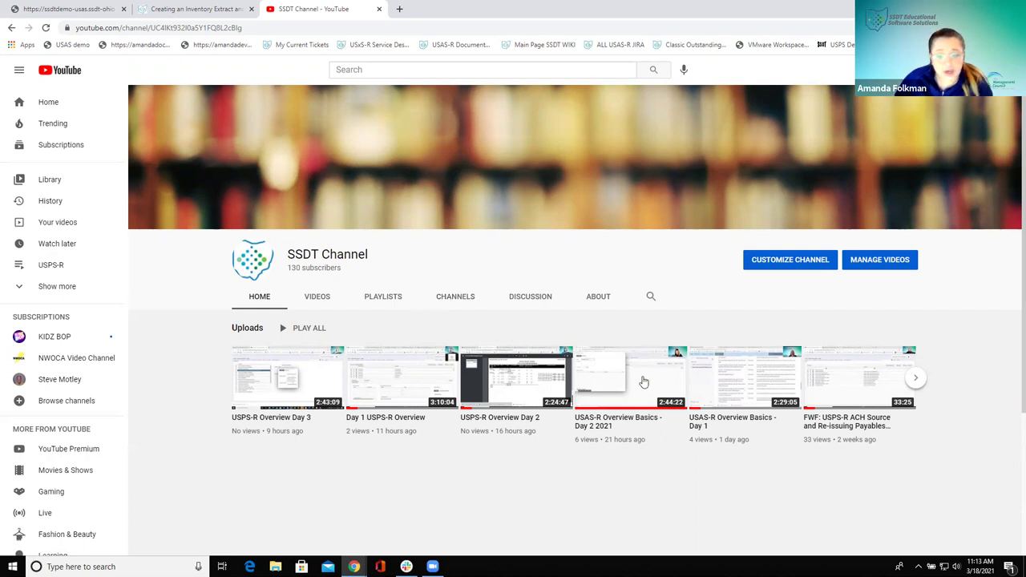
{"action": "mouse_move", "coordinate": [792, 375]}
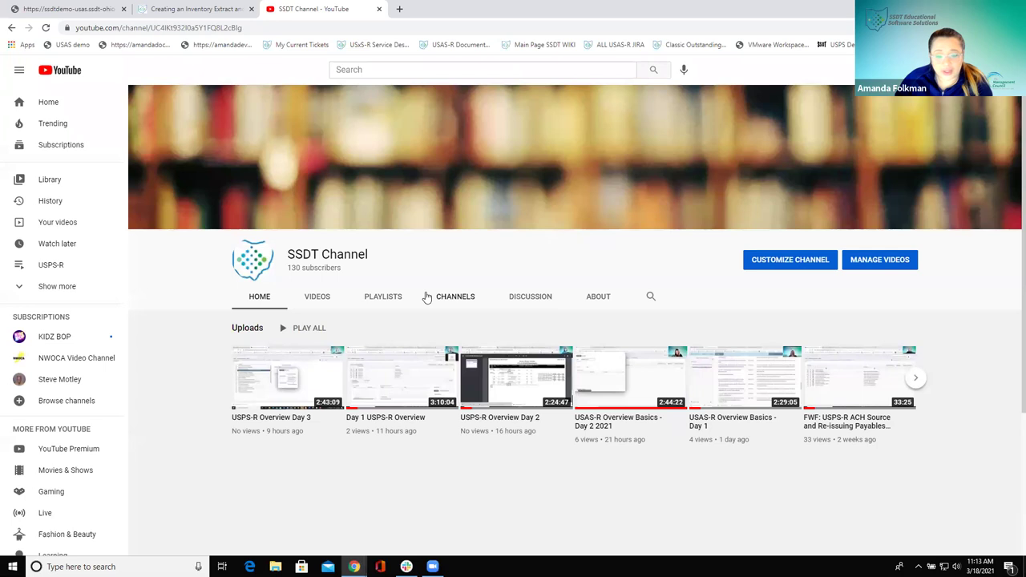
{"action": "left_click", "coordinate": [381, 301]}
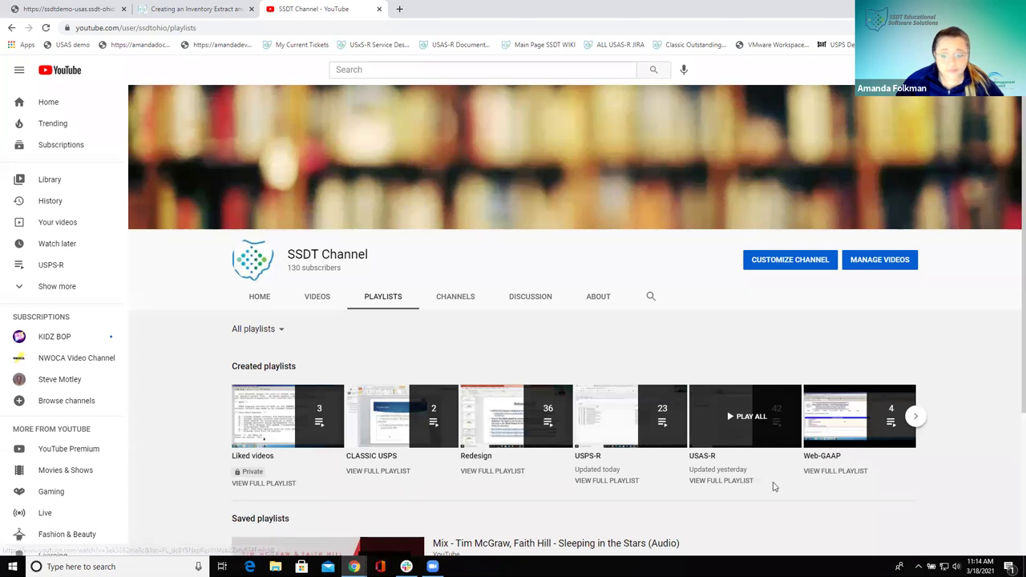
{"action": "left_click", "coordinate": [915, 417]}
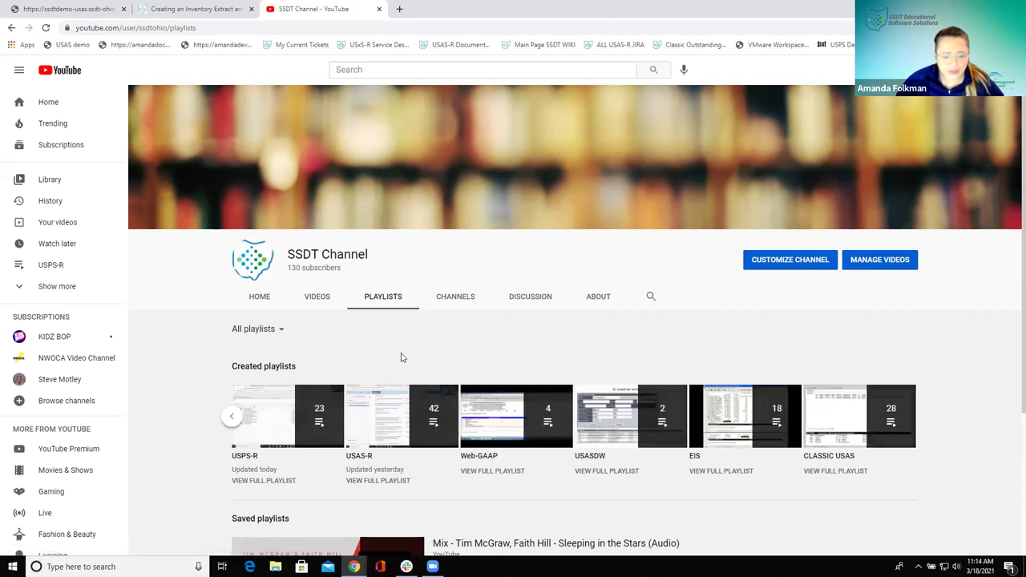
{"action": "left_click", "coordinate": [231, 416]}
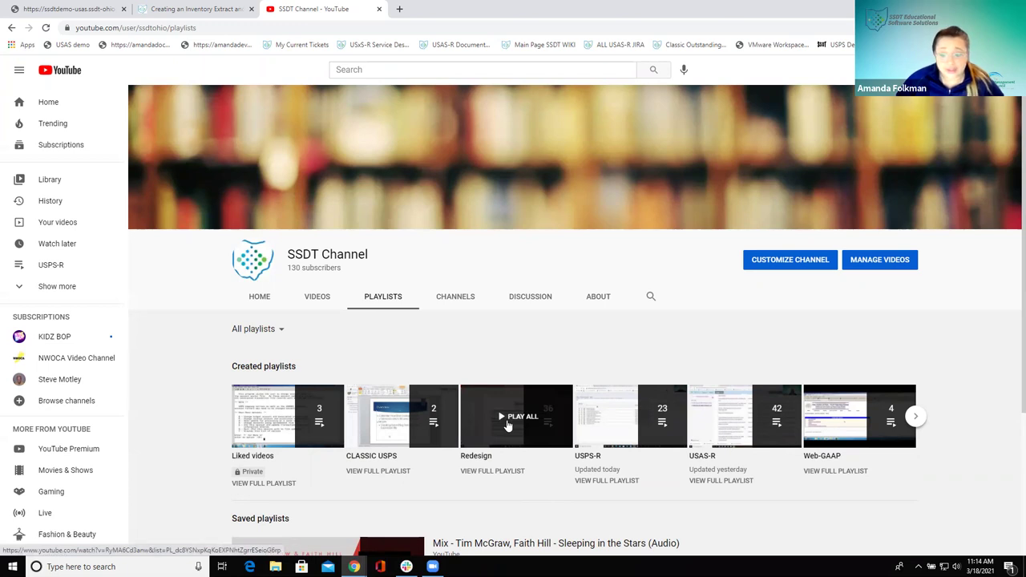
{"action": "left_click", "coordinate": [271, 301]}
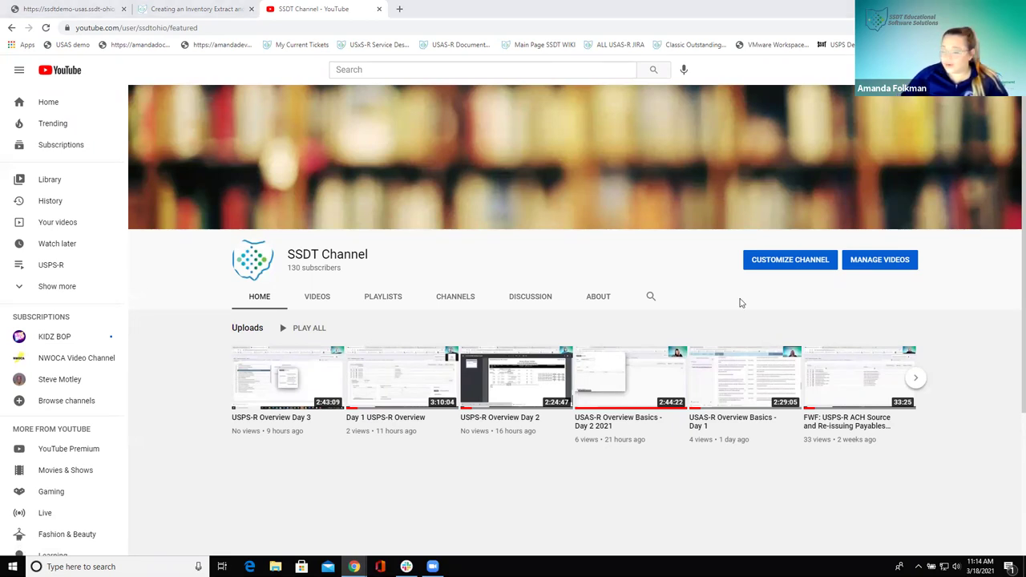
{"action": "left_click", "coordinate": [12, 27]}
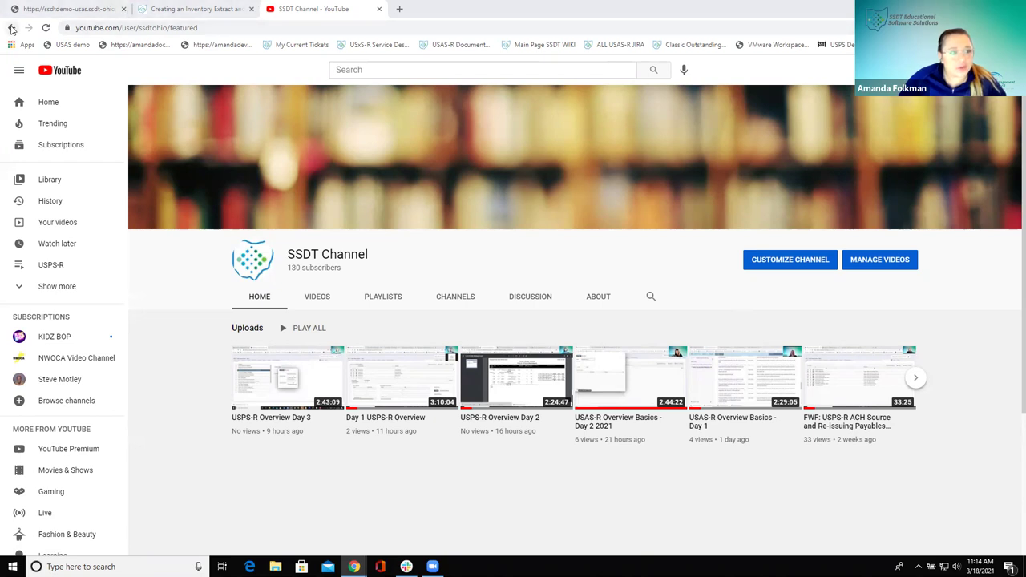
{"action": "left_click", "coordinate": [12, 28]}
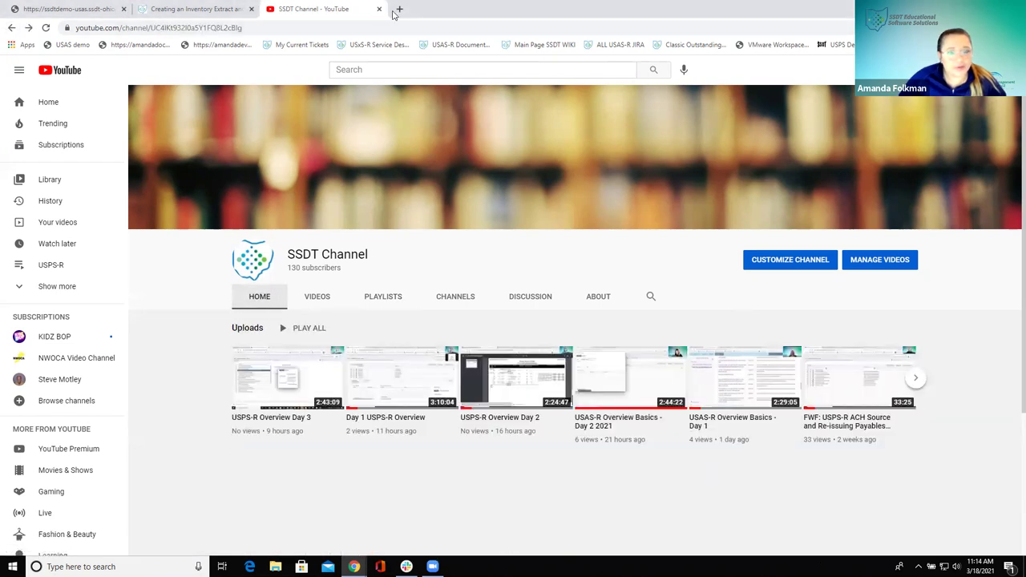
Load the SSDT Public Wiki main page from the 'Main Page SSDT WIKI' bookmark in a new tab
{"action": "left_click", "coordinate": [399, 9]}
{"action": "left_click", "coordinate": [529, 44]}
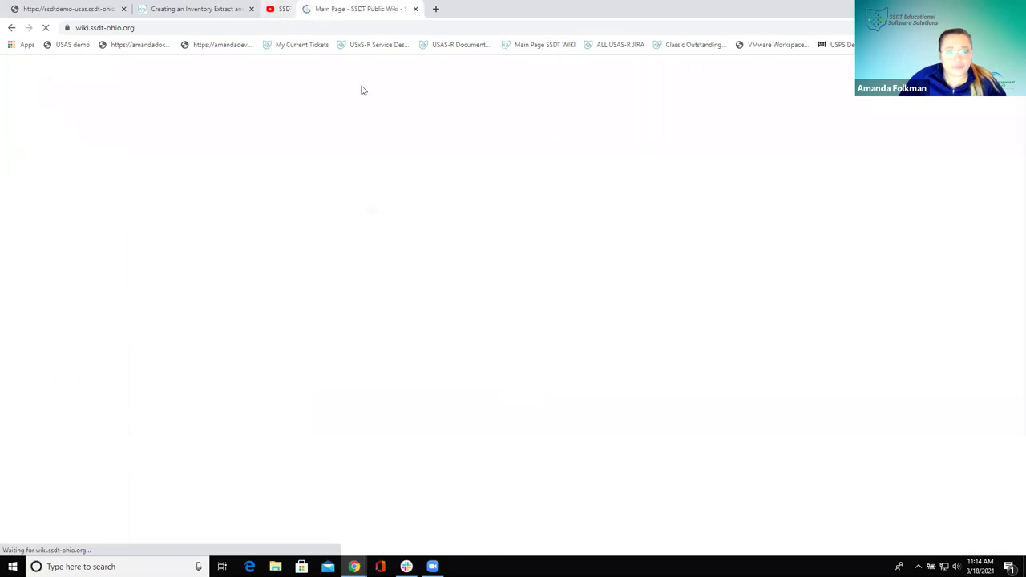
{"action": "scroll", "coordinate": [360, 278], "scroll_direction": "down", "scroll_amount": 2}
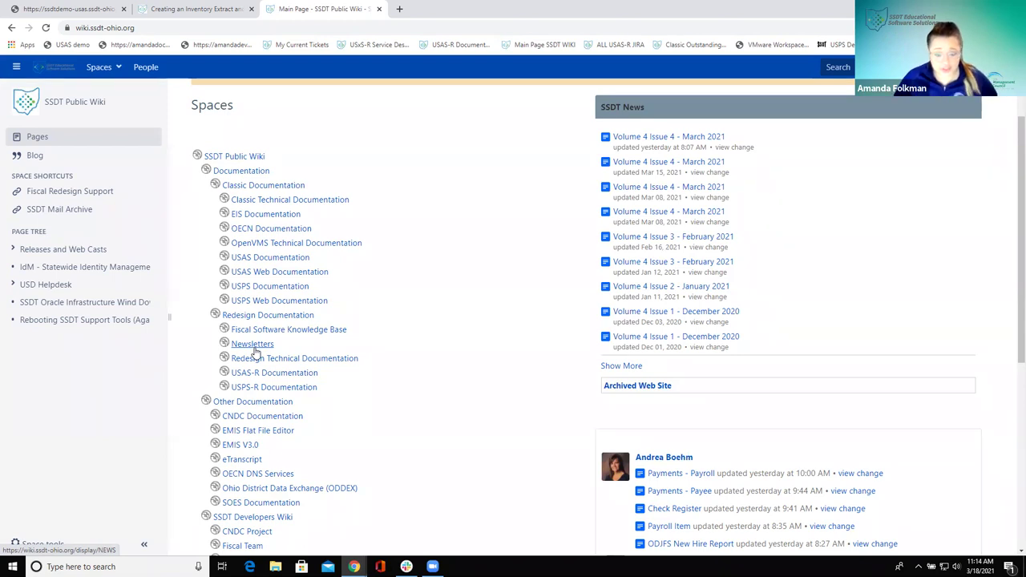
Open the Newsletters space and enter 'budgeting' in its search box
{"action": "left_click", "coordinate": [254, 350]}
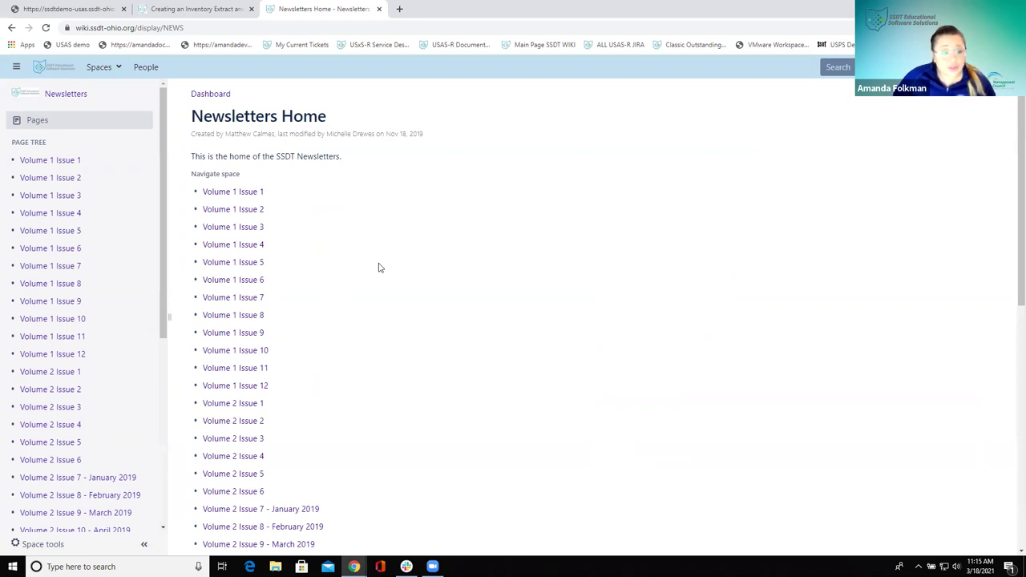
{"action": "scroll", "coordinate": [378, 266], "scroll_direction": "down", "scroll_amount": 6}
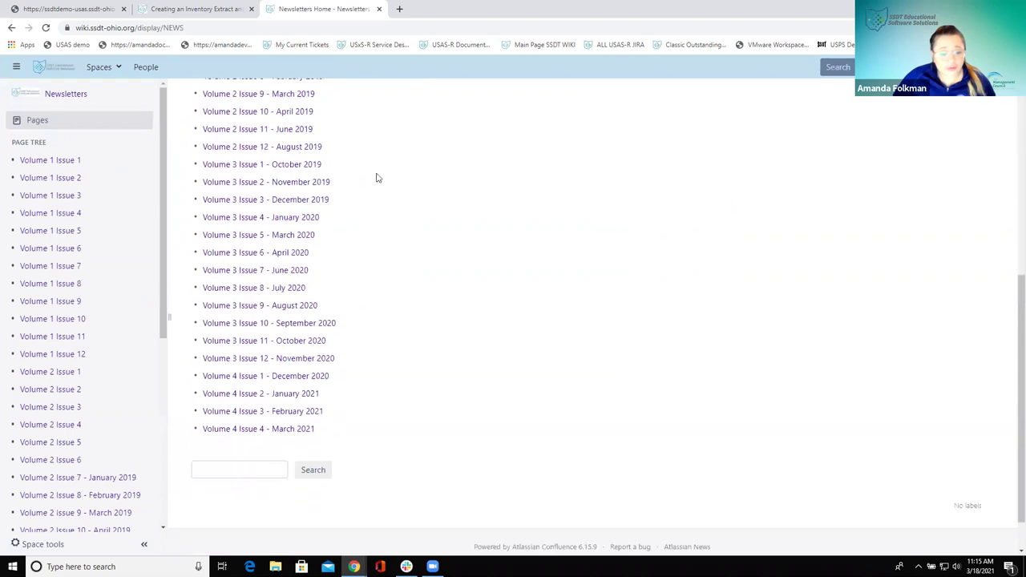
{"action": "left_click", "coordinate": [235, 472]}
{"action": "type", "text": "budgeting"}
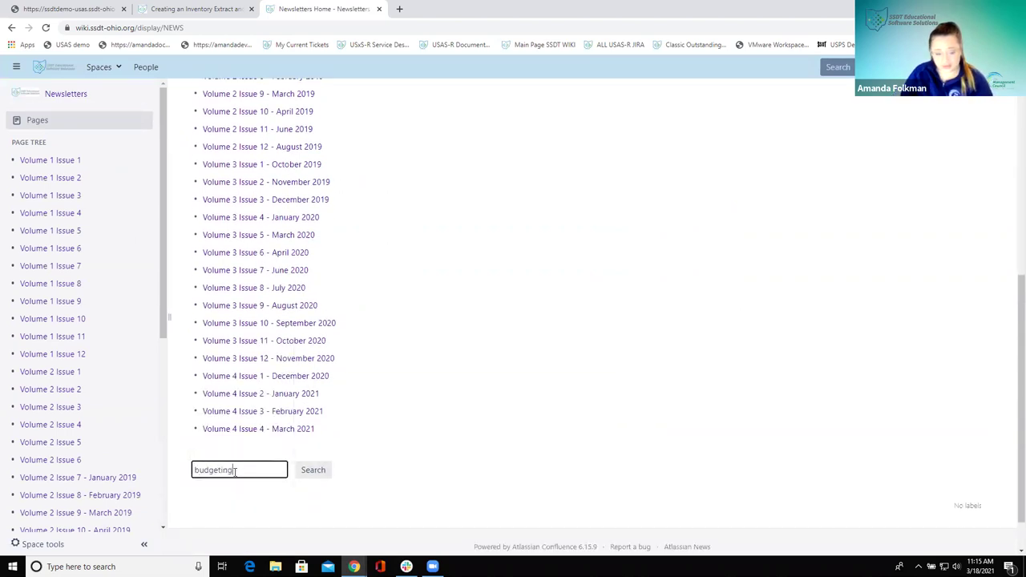
{"action": "key", "text": "Return"}
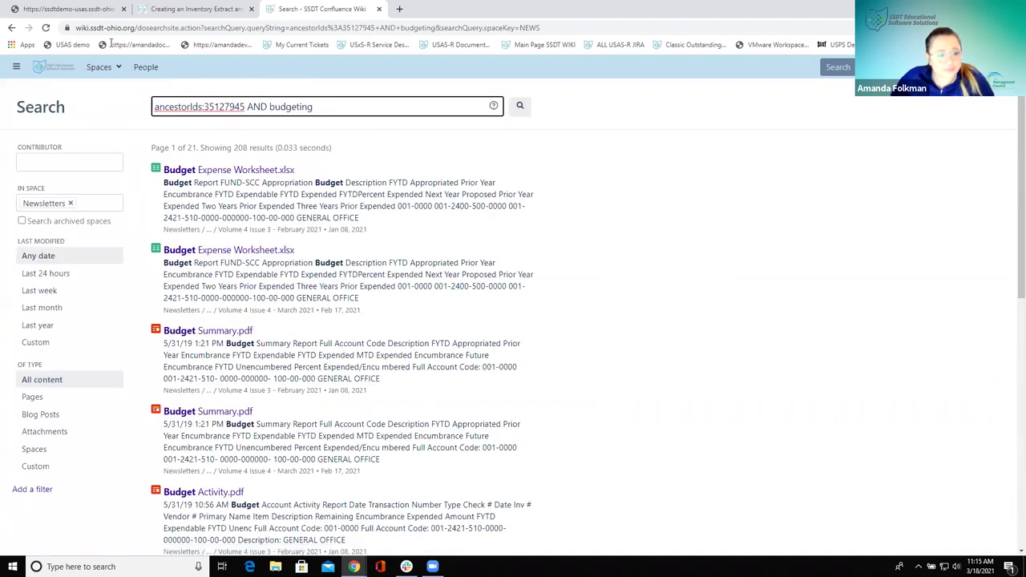
{"action": "scroll", "coordinate": [398, 435], "scroll_direction": "down", "scroll_amount": 3}
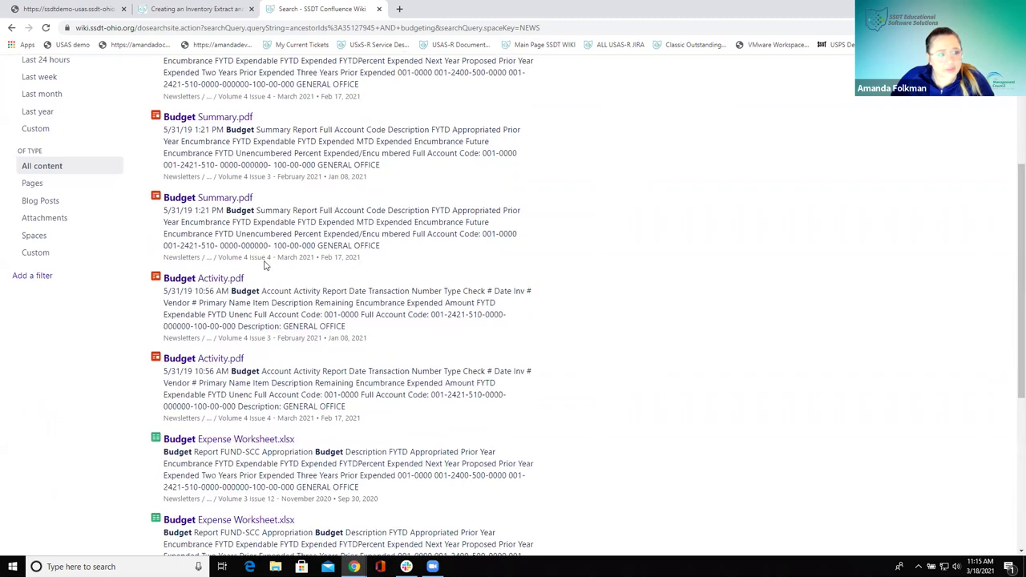
{"action": "key", "text": "alt+Left"}
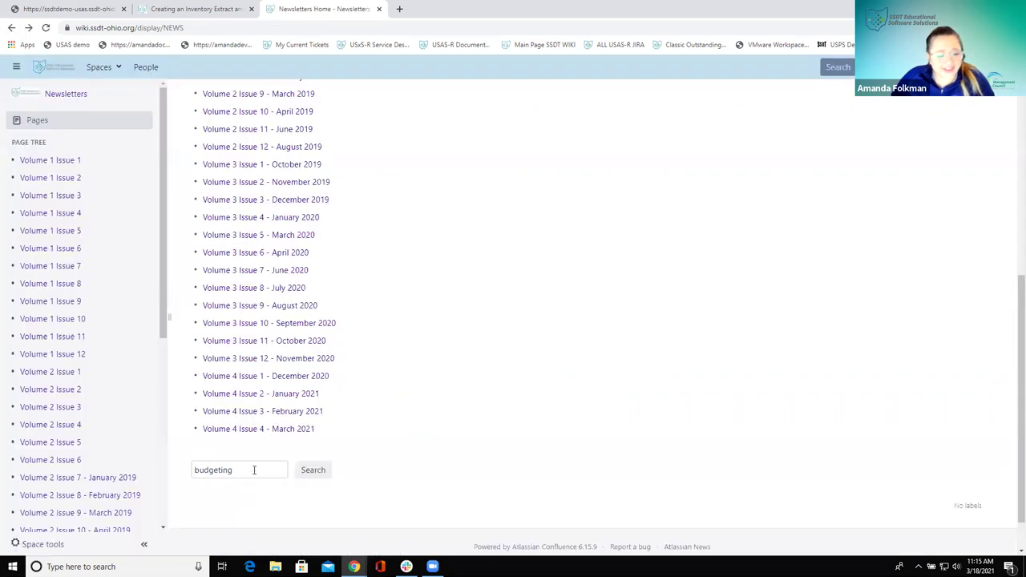
{"action": "left_click_drag", "start_coordinate": [254, 470], "coordinate": [185, 464]}
{"action": "key", "text": "BackSpace"}
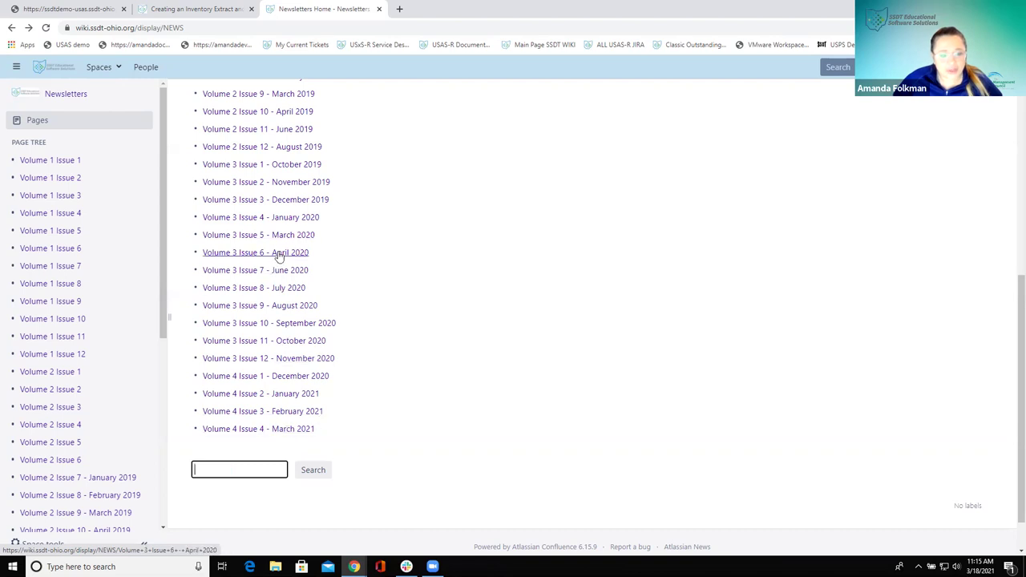
{"action": "left_click", "coordinate": [279, 254]}
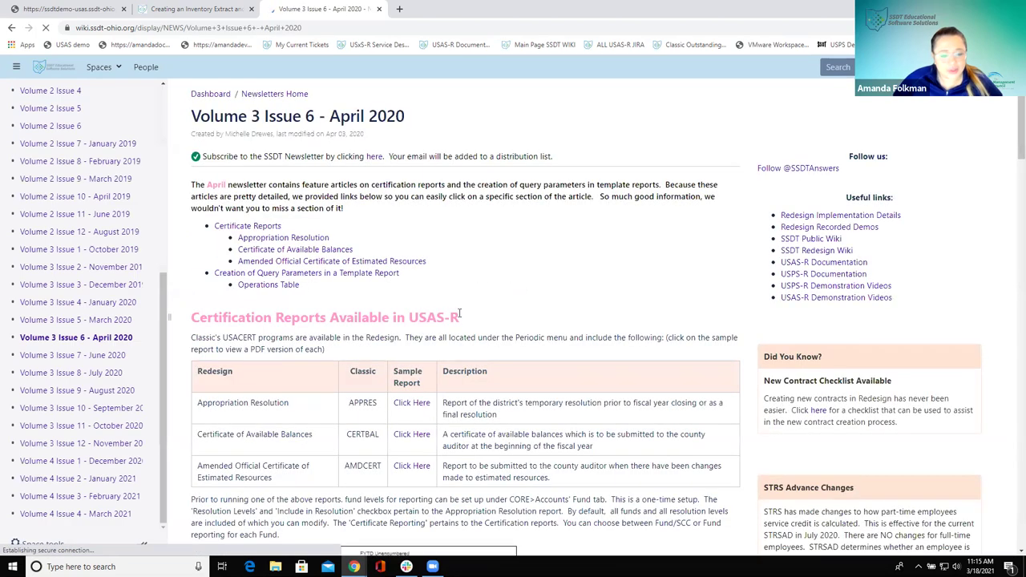
{"action": "scroll", "coordinate": [449, 313], "scroll_direction": "down", "scroll_amount": 2}
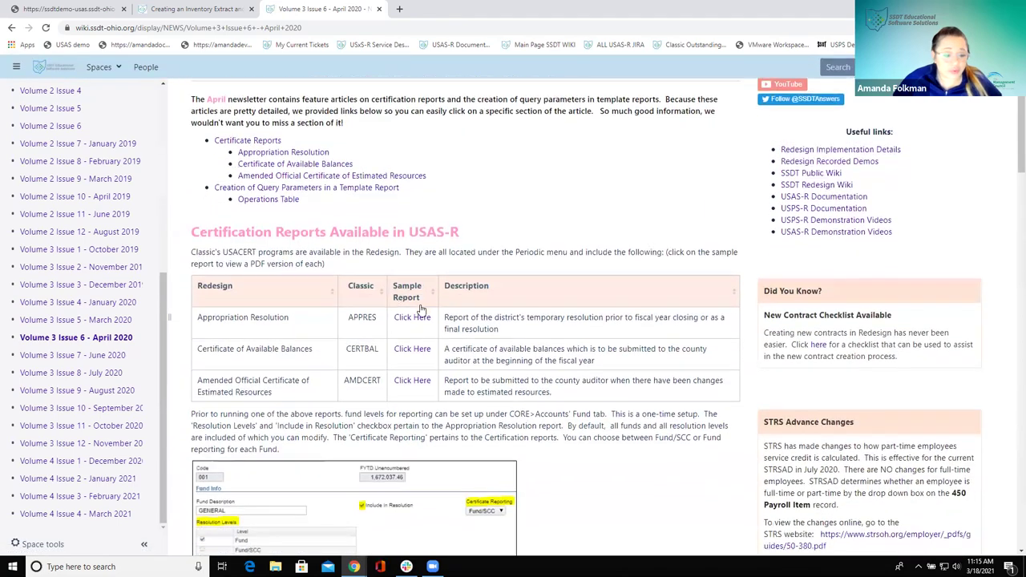
{"action": "scroll", "coordinate": [421, 309], "scroll_direction": "down", "scroll_amount": 7}
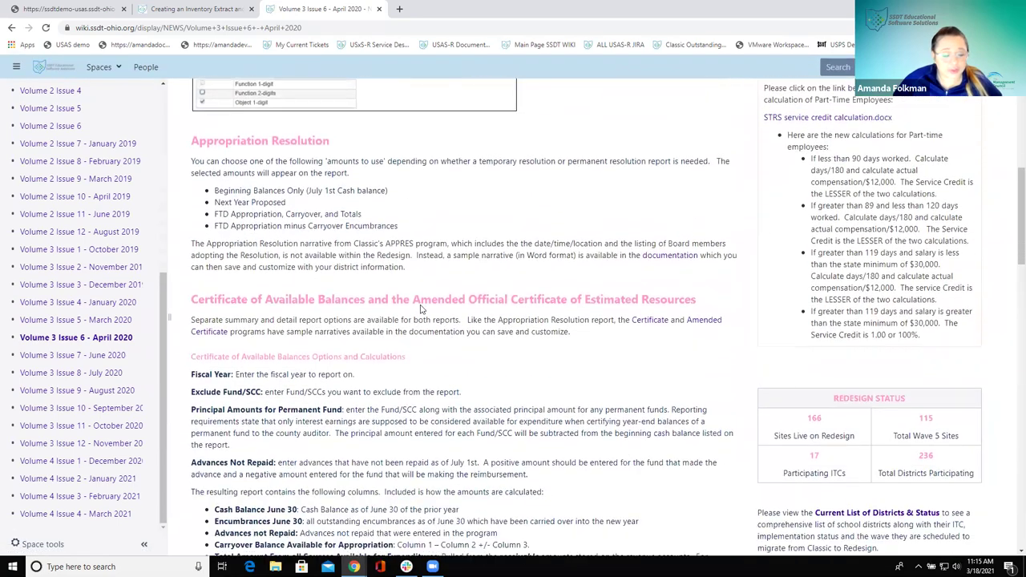
{"action": "scroll", "coordinate": [421, 309], "scroll_direction": "down", "scroll_amount": 3}
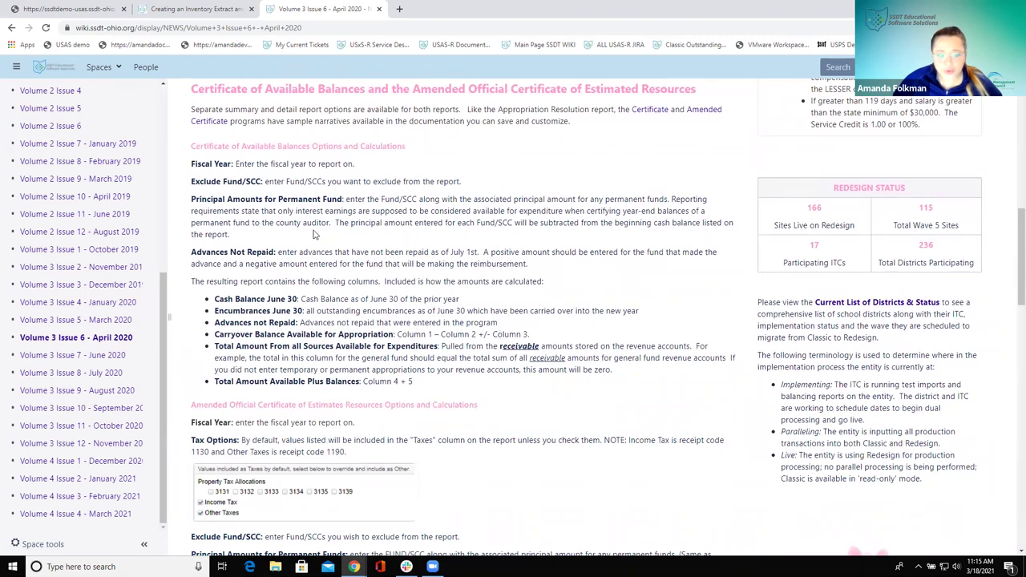
{"action": "left_click", "coordinate": [12, 27]}
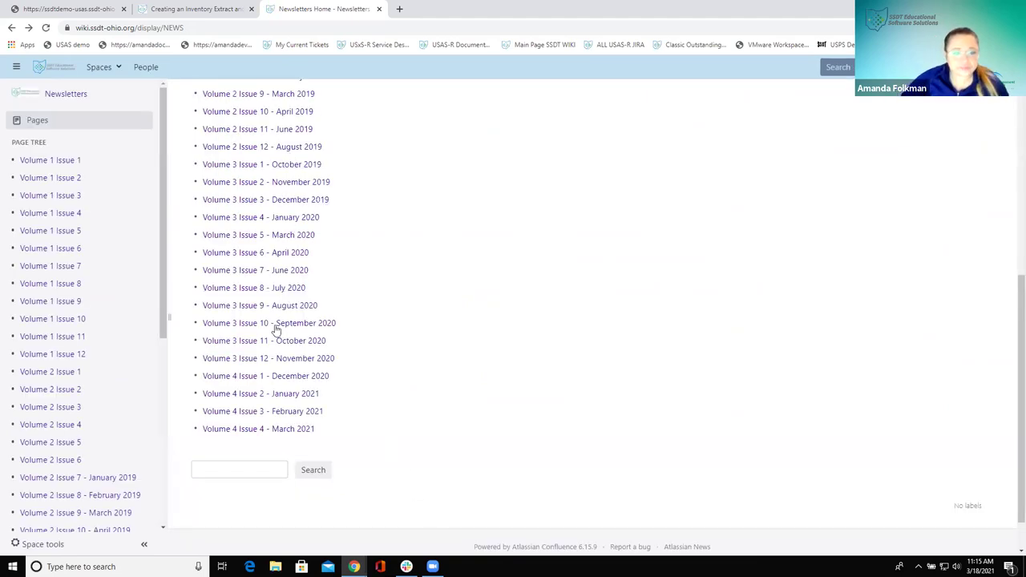
Go back to the wiki main page, reopen the Newsletters space and scroll its issue list
{"action": "left_click", "coordinate": [11, 28]}
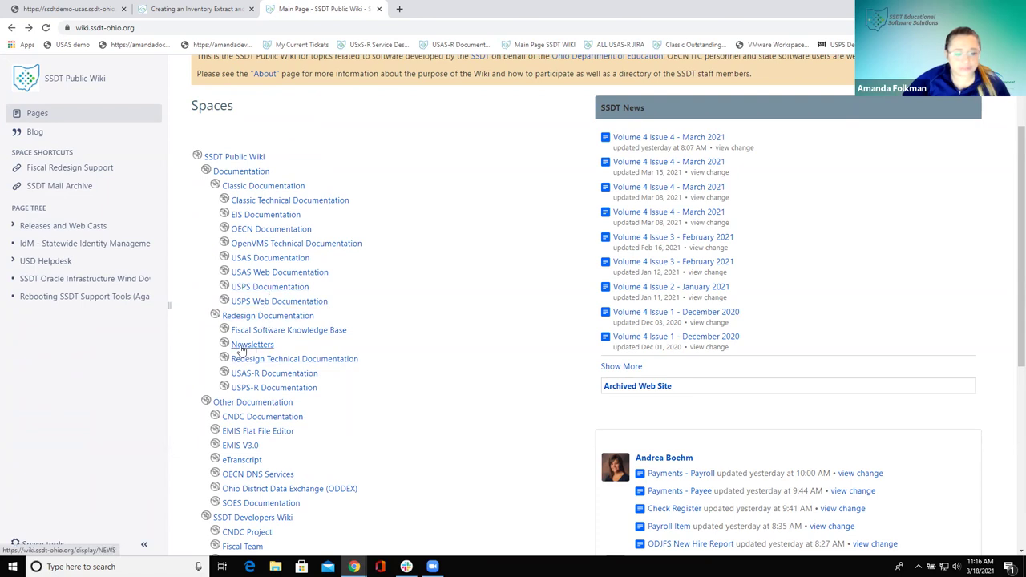
{"action": "scroll", "coordinate": [240, 351], "scroll_direction": "down", "scroll_amount": 2}
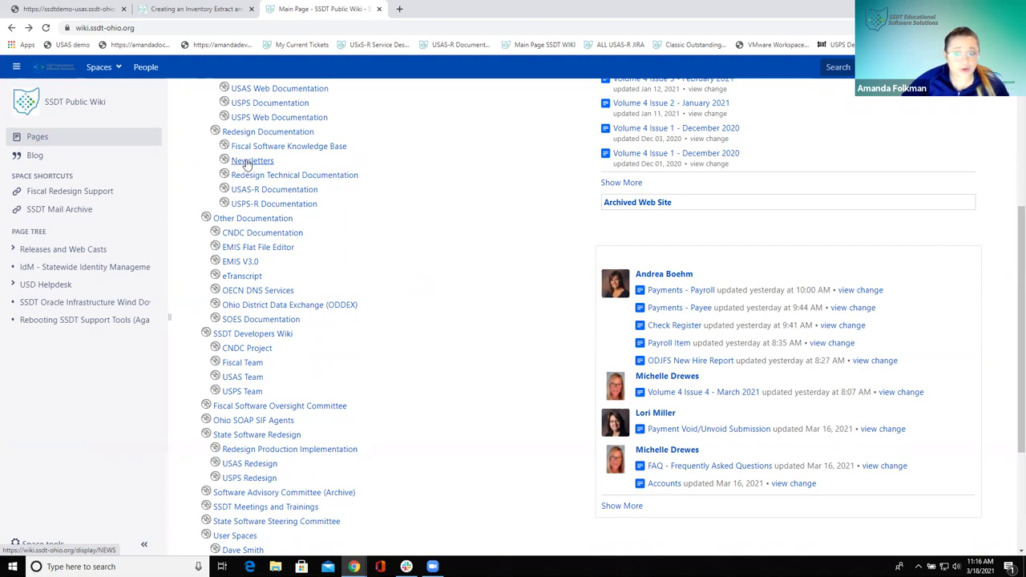
{"action": "left_click", "coordinate": [246, 162]}
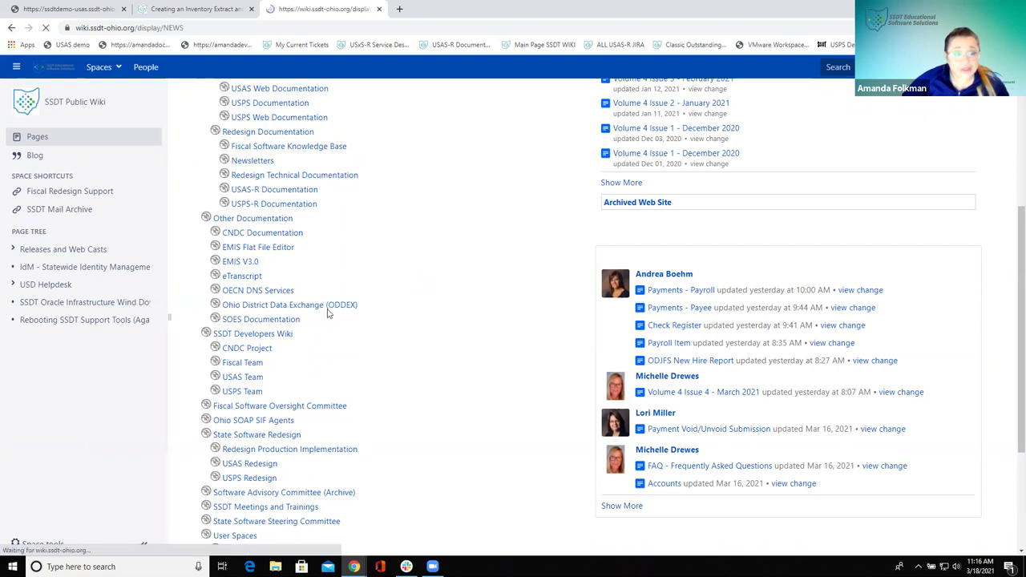
{"action": "scroll", "coordinate": [245, 373], "scroll_direction": "down", "scroll_amount": 2}
{"action": "scroll", "coordinate": [248, 433], "scroll_direction": "down", "scroll_amount": 4}
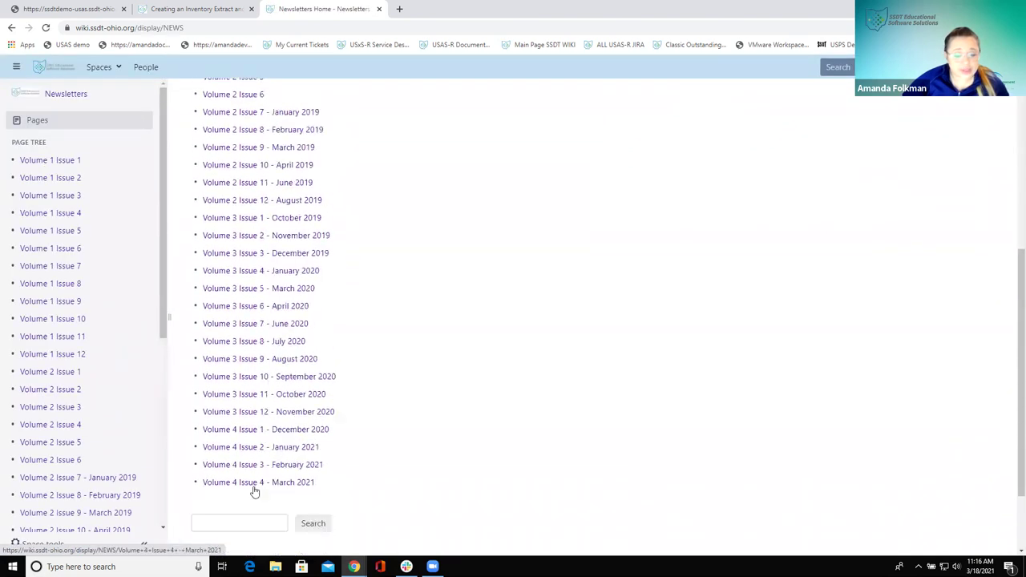
Open the Volume 4 Issue 4 - March 2021 newsletter and scroll down to Redesign Status
{"action": "left_click", "coordinate": [238, 485]}
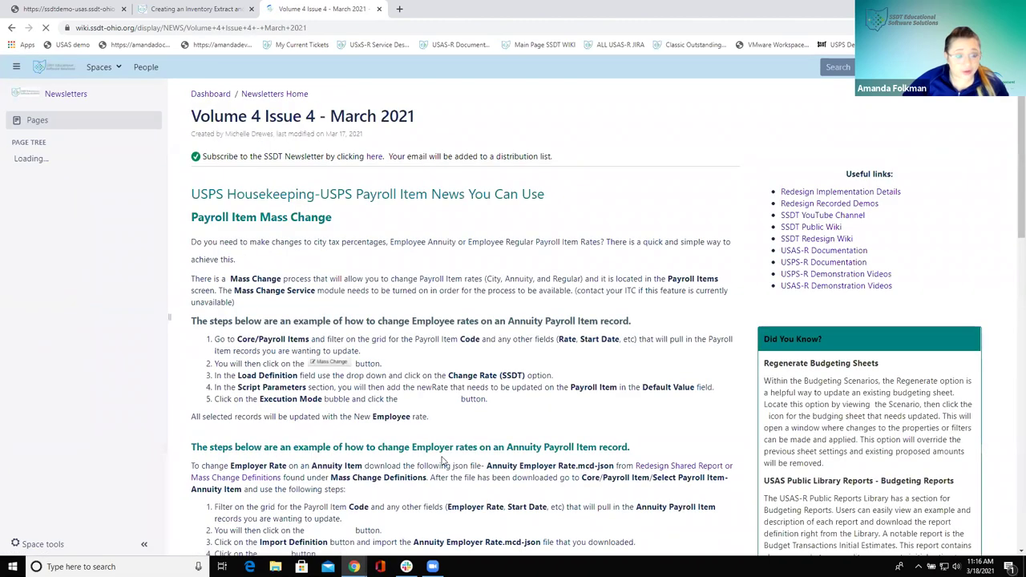
{"action": "scroll", "coordinate": [808, 290], "scroll_direction": "down", "scroll_amount": 2}
{"action": "scroll", "coordinate": [808, 291], "scroll_direction": "down", "scroll_amount": 8}
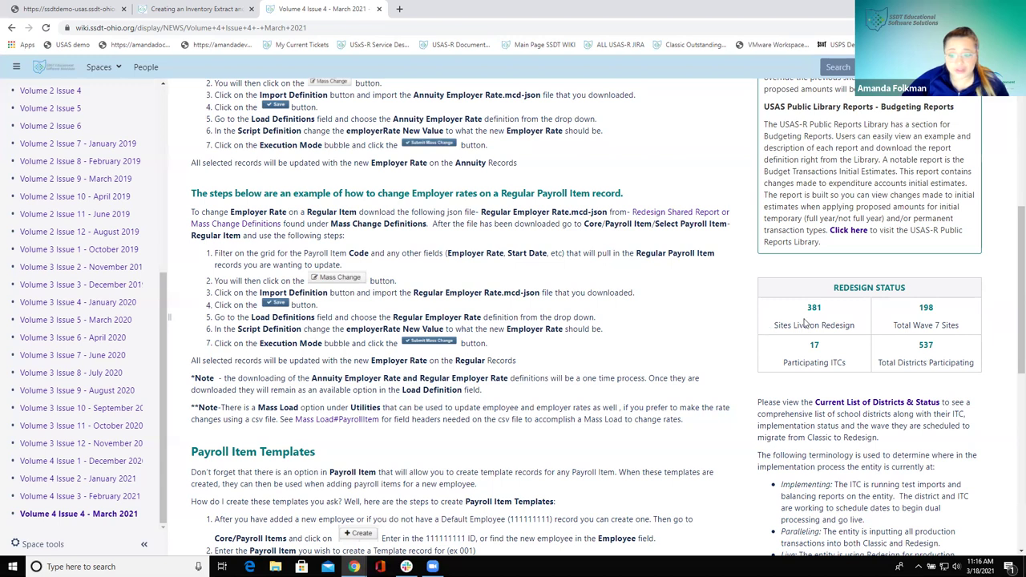
{"action": "scroll", "coordinate": [801, 317], "scroll_direction": "down", "scroll_amount": 2}
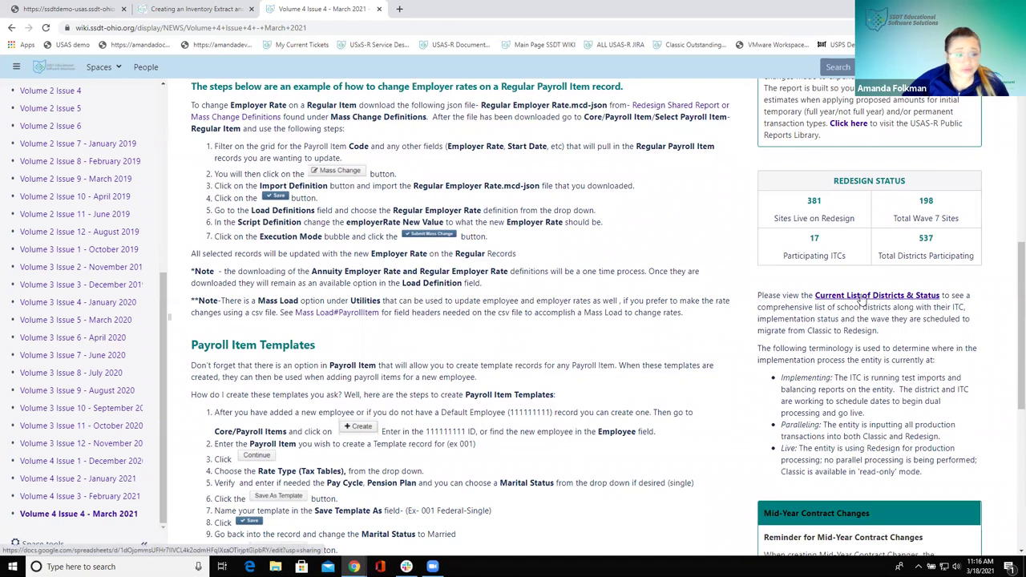
{"action": "left_click", "coordinate": [862, 298]}
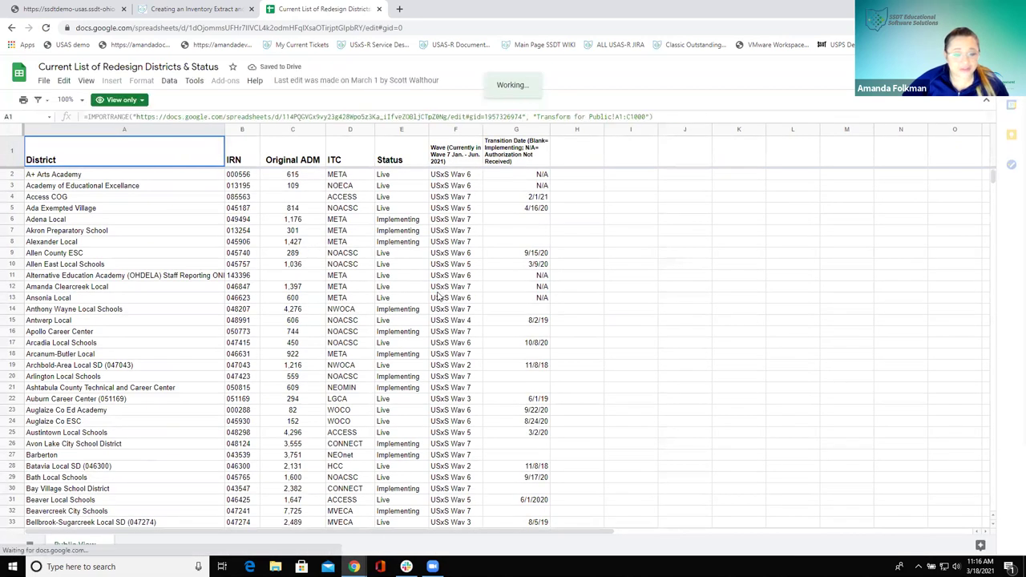
{"action": "scroll", "coordinate": [439, 296], "scroll_direction": "down", "scroll_amount": 5}
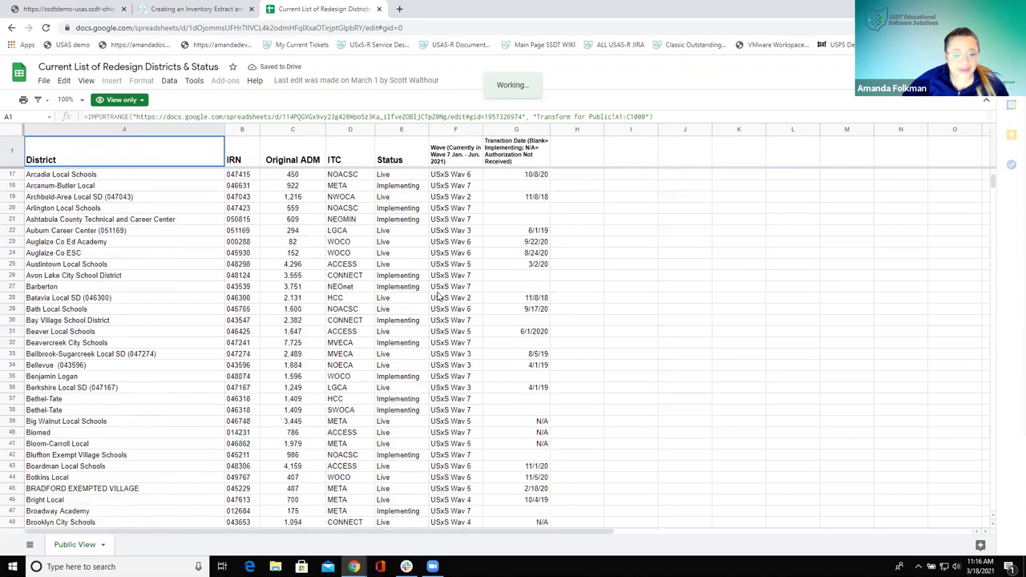
{"action": "scroll", "coordinate": [437, 289], "scroll_direction": "up", "scroll_amount": 5}
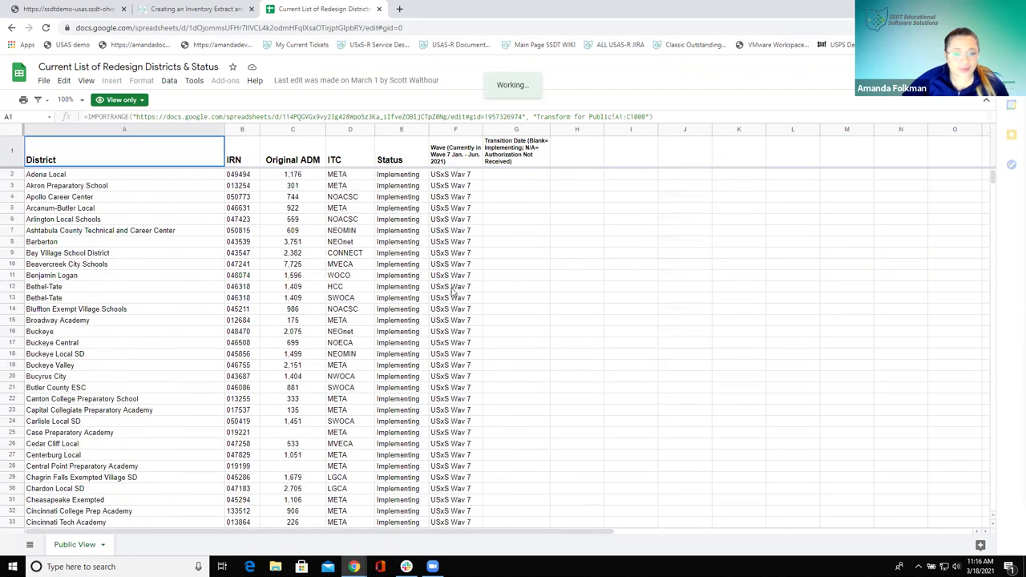
{"action": "left_click", "coordinate": [12, 27]}
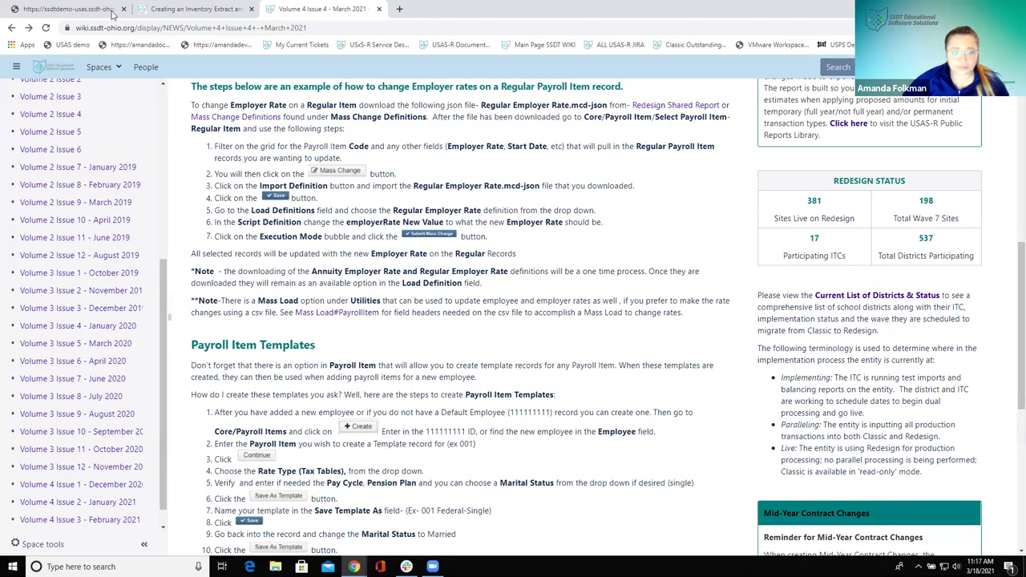
Go back twice to the wiki main page and open the Redesign Technical Documentation space
{"action": "left_click", "coordinate": [12, 27]}
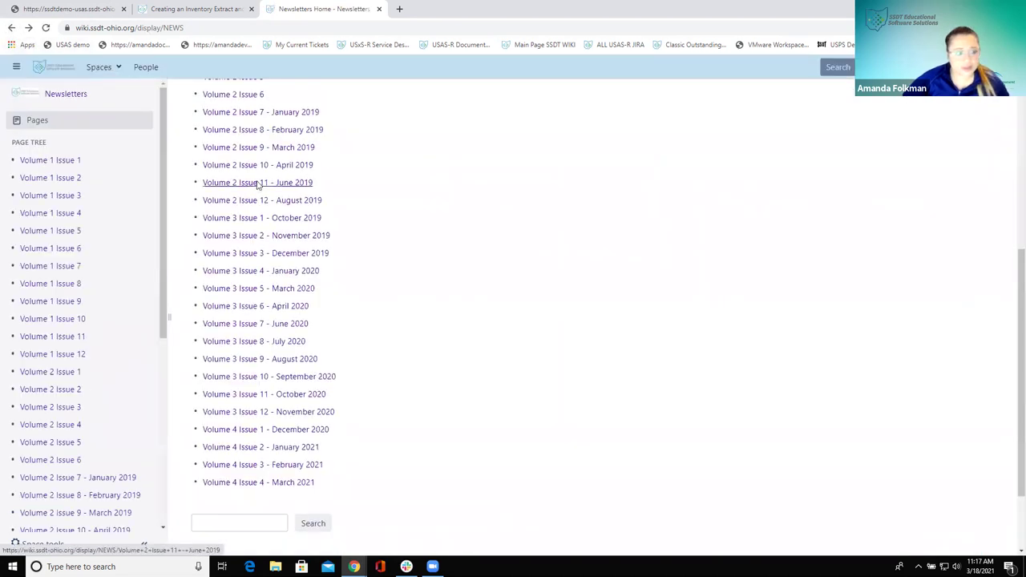
{"action": "key", "text": "alt+Left"}
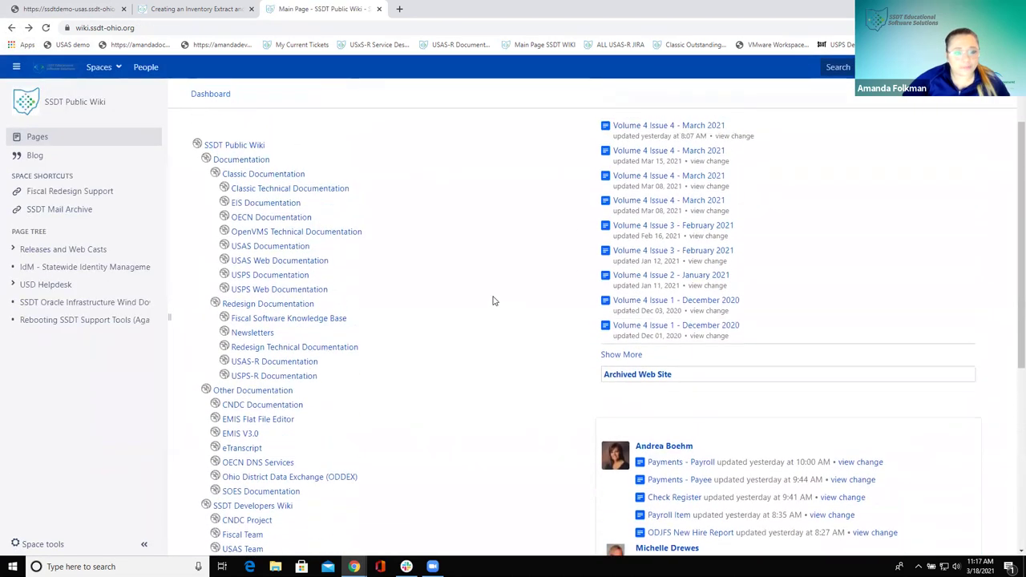
{"action": "scroll", "coordinate": [493, 301], "scroll_direction": "up", "scroll_amount": 1}
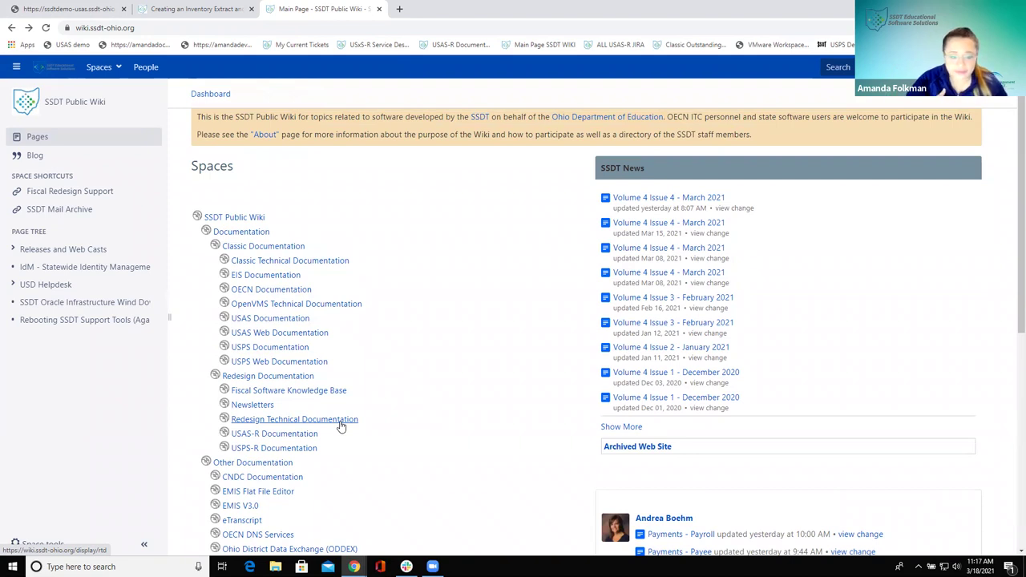
{"action": "left_click", "coordinate": [273, 422]}
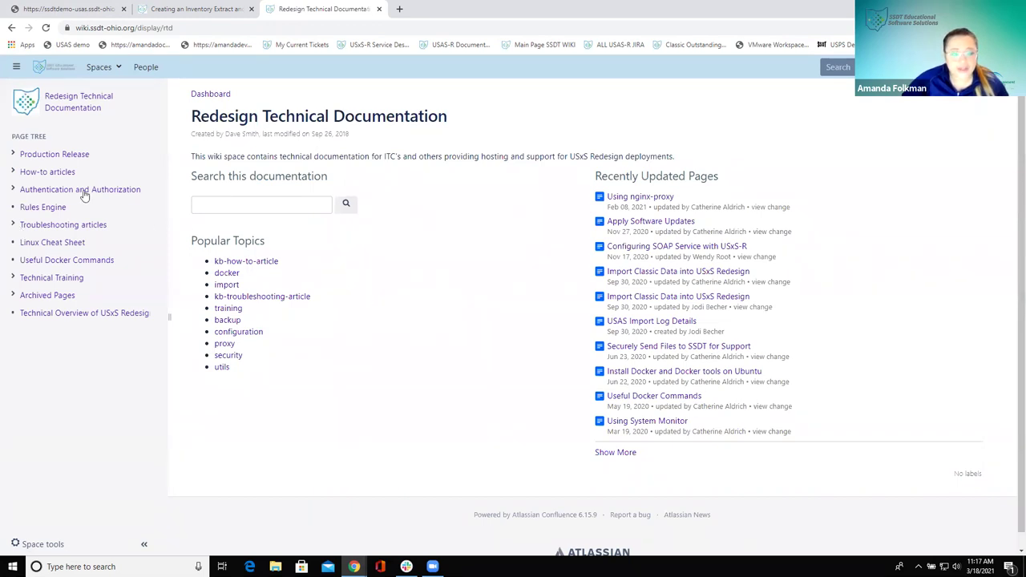
Expand How-to articles in the page tree and open 'Configuring SOAP Service with USxS-R'
{"action": "left_click", "coordinate": [13, 172]}
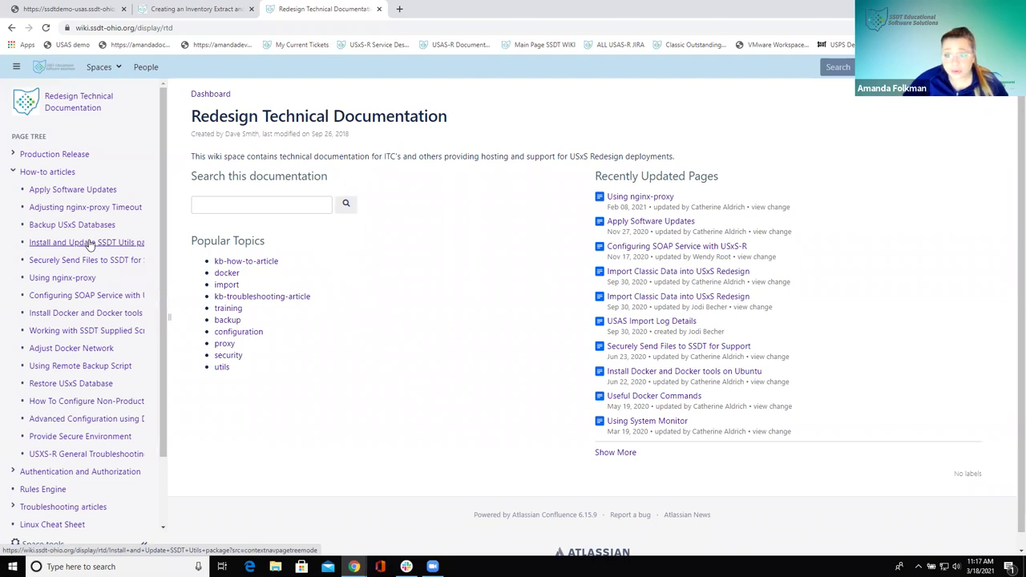
{"action": "left_click", "coordinate": [55, 298]}
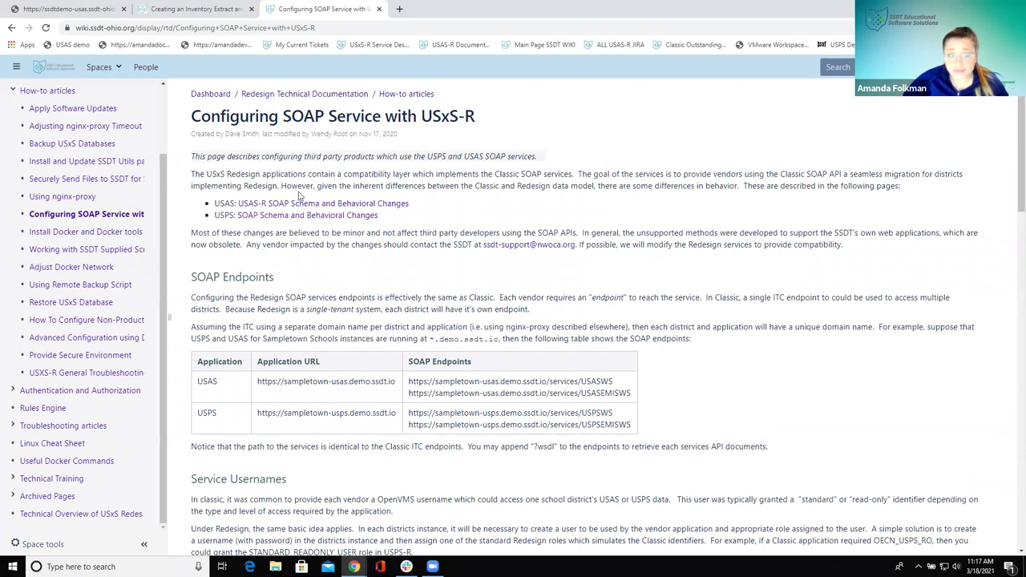
Read the start of the SOAP article, briefly highlighting the classic vendor usernames paragraph
{"action": "scroll", "coordinate": [327, 343], "scroll_direction": "down", "scroll_amount": 1}
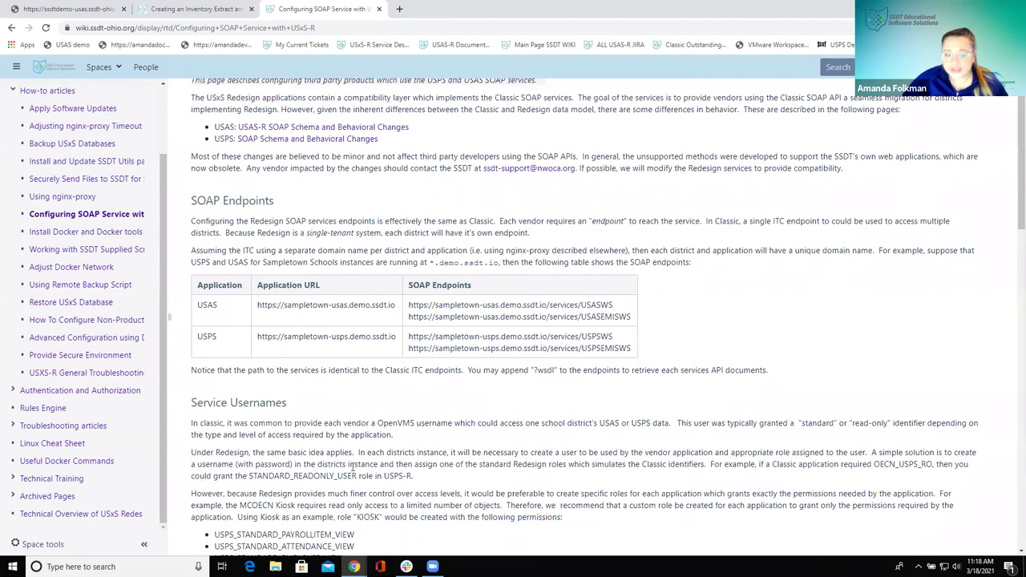
{"action": "scroll", "coordinate": [350, 462], "scroll_direction": "down", "scroll_amount": 2}
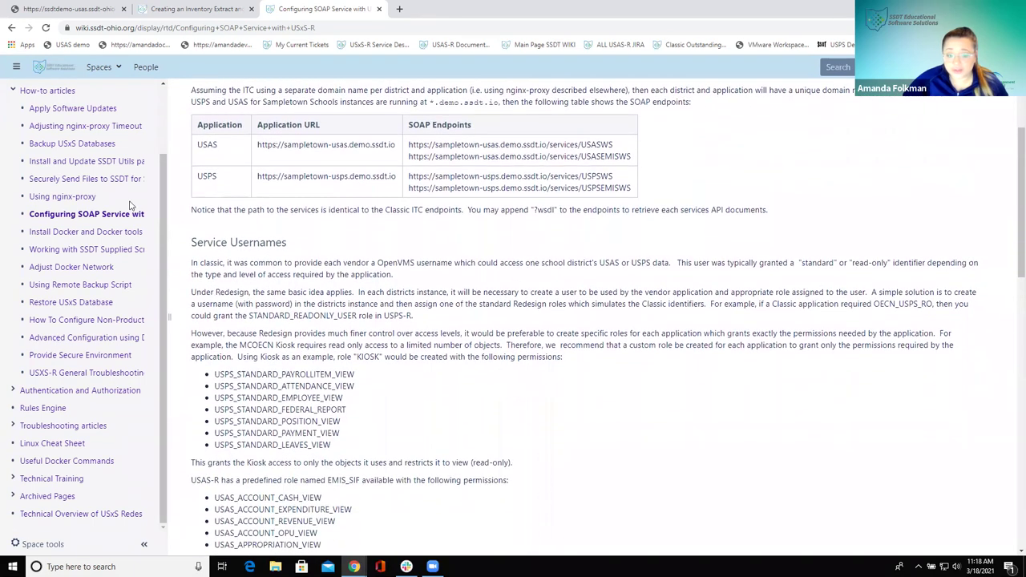
{"action": "triple_click", "coordinate": [208, 265]}
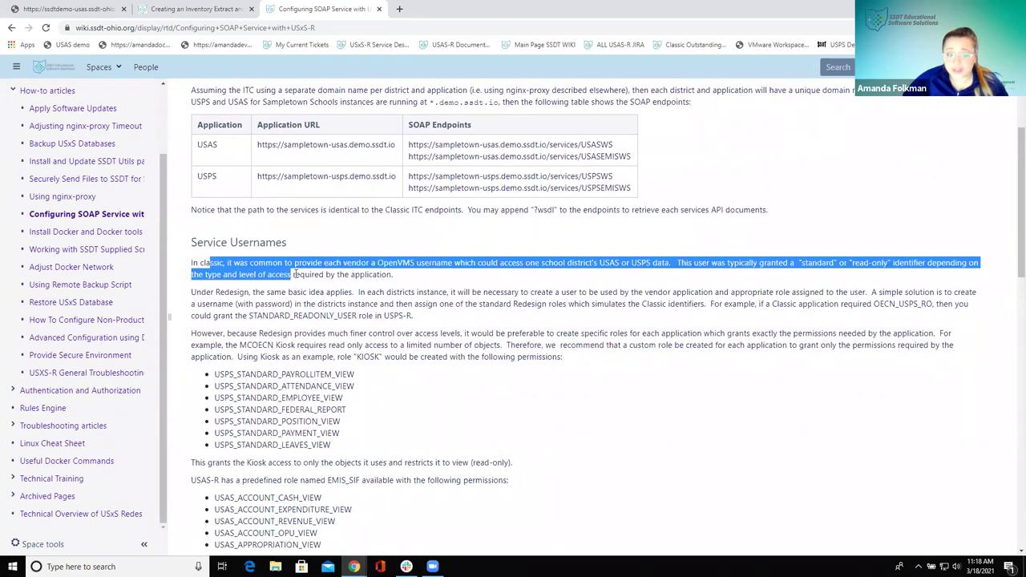
{"action": "left_click", "coordinate": [283, 298]}
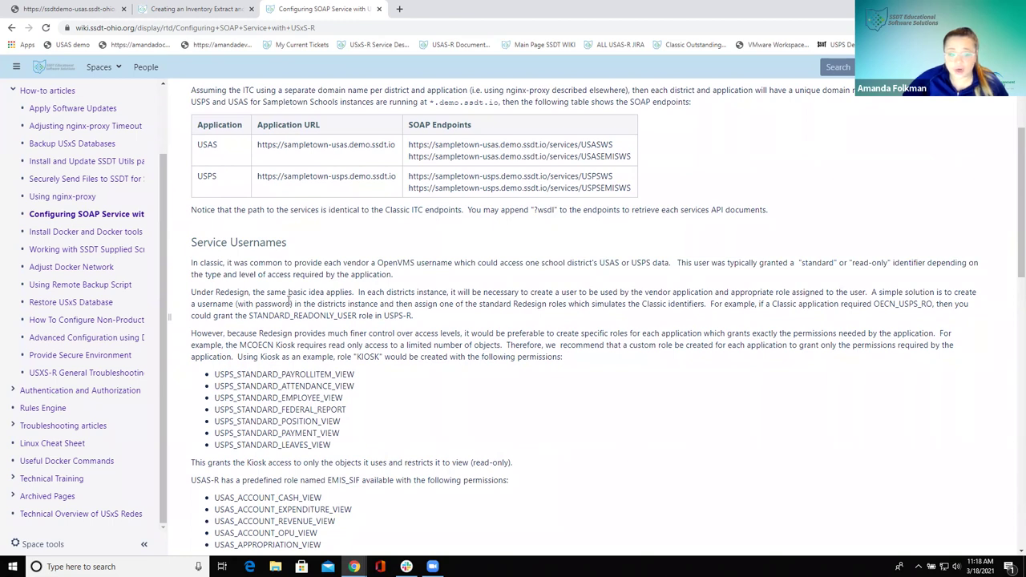
Read through the rest of the SOAP article, then return to the Redesign Technical Documentation home
{"action": "scroll", "coordinate": [290, 300], "scroll_direction": "down", "scroll_amount": 4}
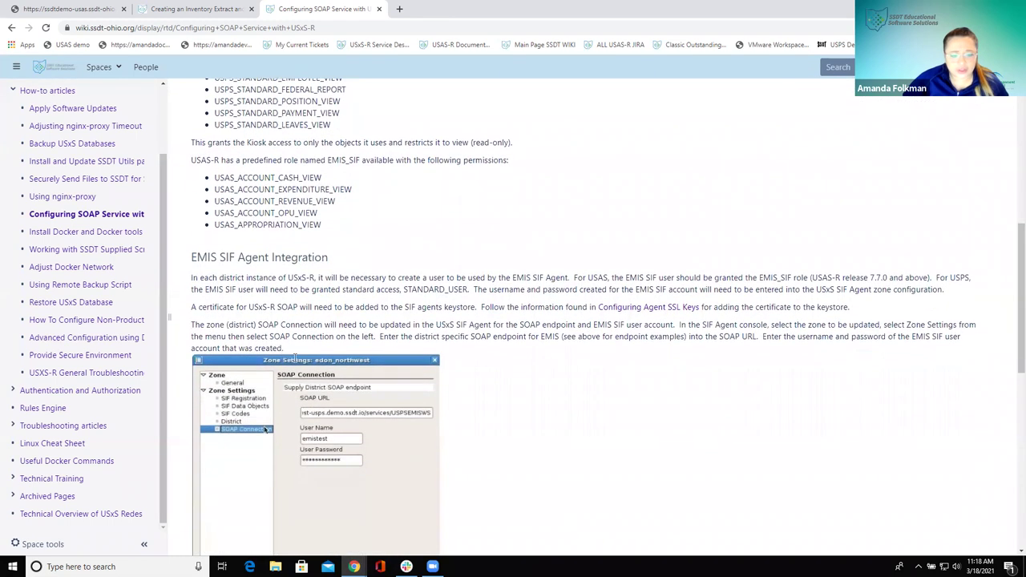
{"action": "scroll", "coordinate": [249, 289], "scroll_direction": "down", "scroll_amount": 4}
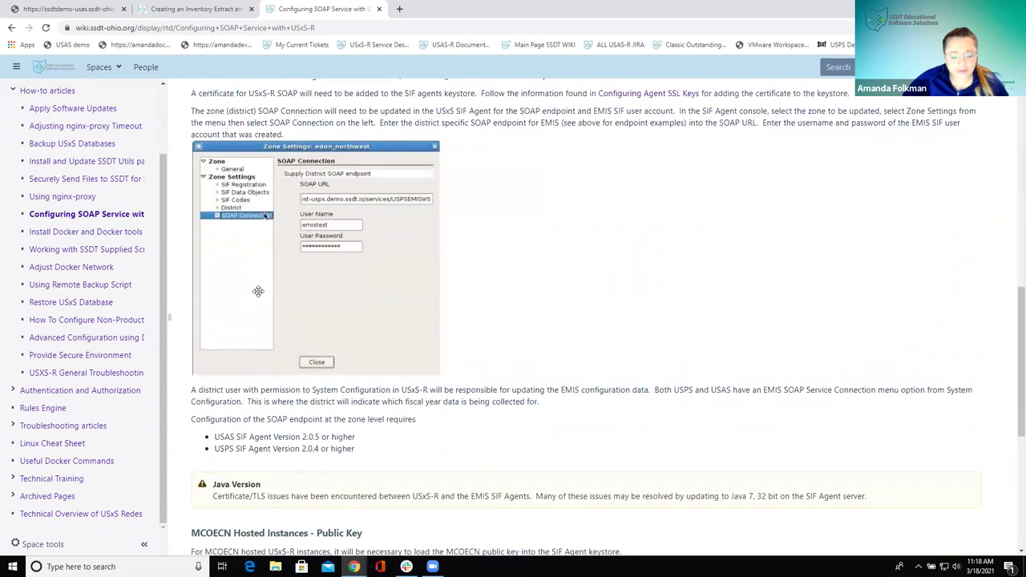
{"action": "scroll", "coordinate": [260, 293], "scroll_direction": "down", "scroll_amount": 1}
{"action": "scroll", "coordinate": [260, 295], "scroll_direction": "down", "scroll_amount": 2}
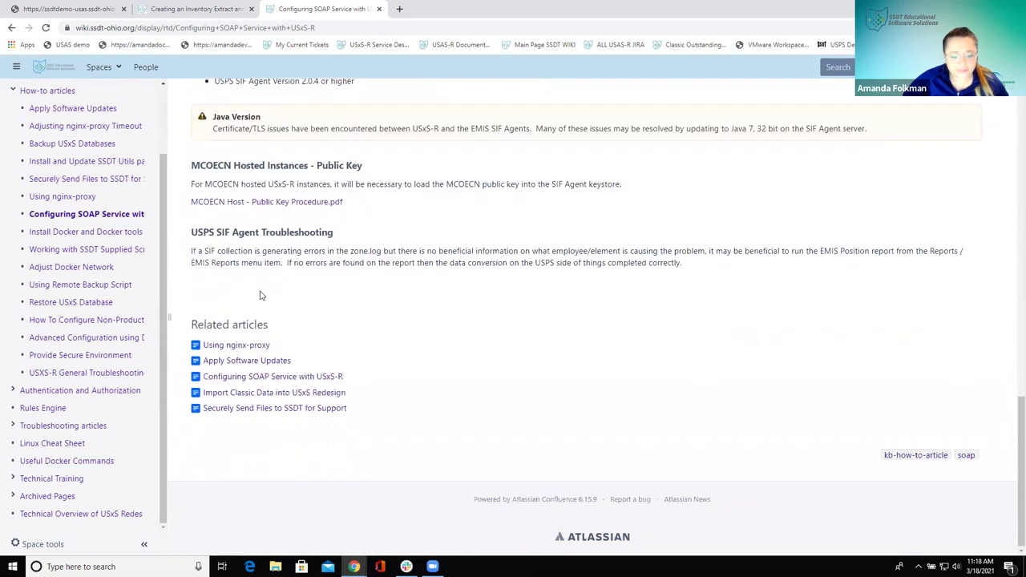
{"action": "scroll", "coordinate": [259, 295], "scroll_direction": "up", "scroll_amount": 15}
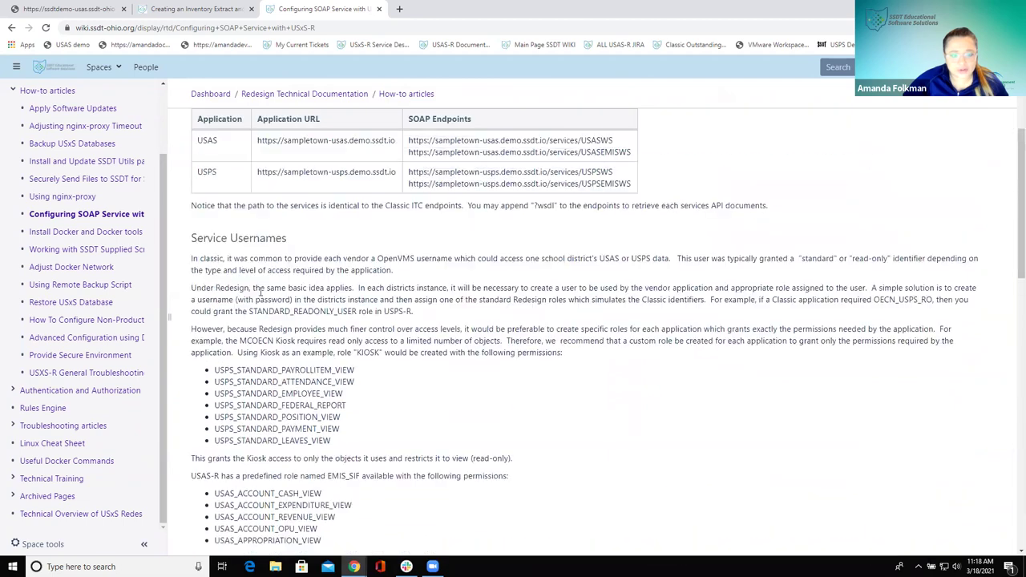
{"action": "scroll", "coordinate": [260, 292], "scroll_direction": "up", "scroll_amount": 2}
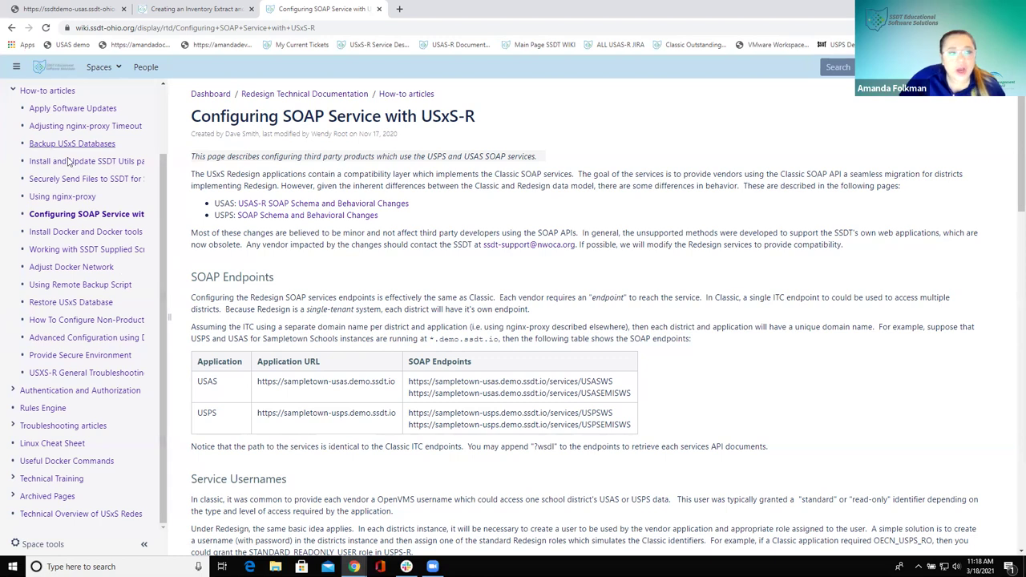
{"action": "scroll", "coordinate": [96, 240], "scroll_direction": "up", "scroll_amount": 2}
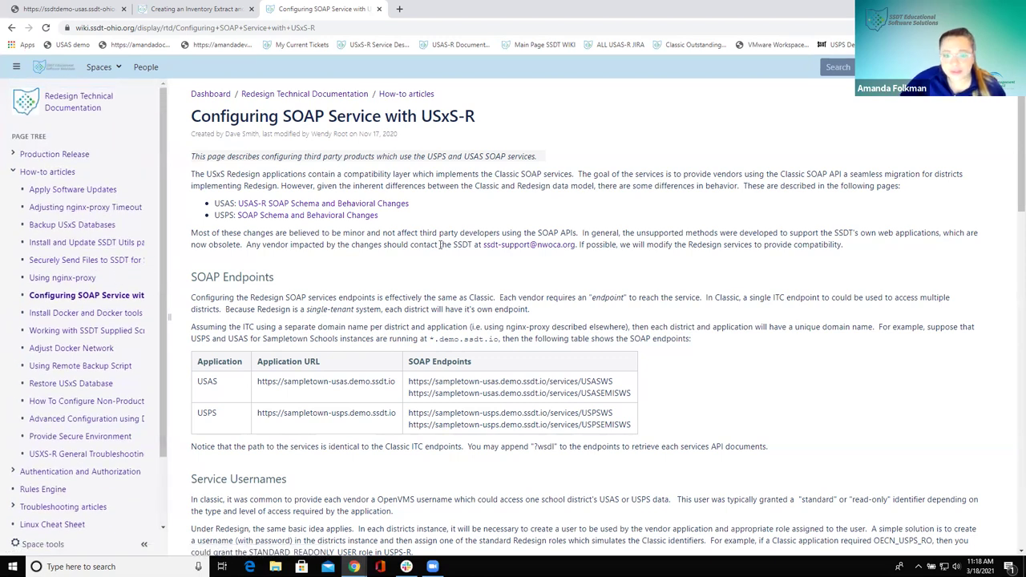
{"action": "left_click", "coordinate": [10, 28]}
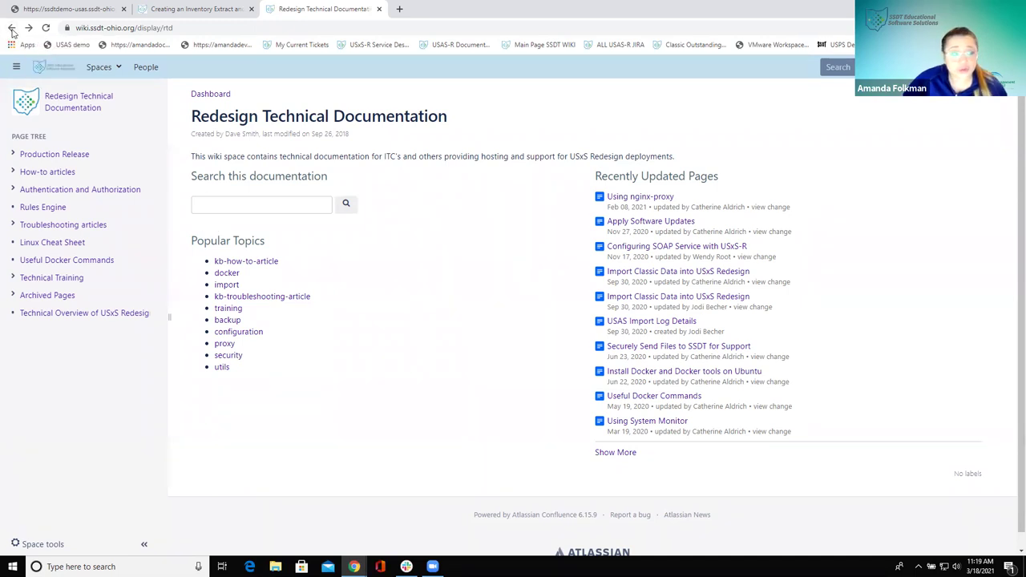
Go back to the SSDT Public Wiki Main Page and look over its Spaces list
{"action": "left_click", "coordinate": [11, 28]}
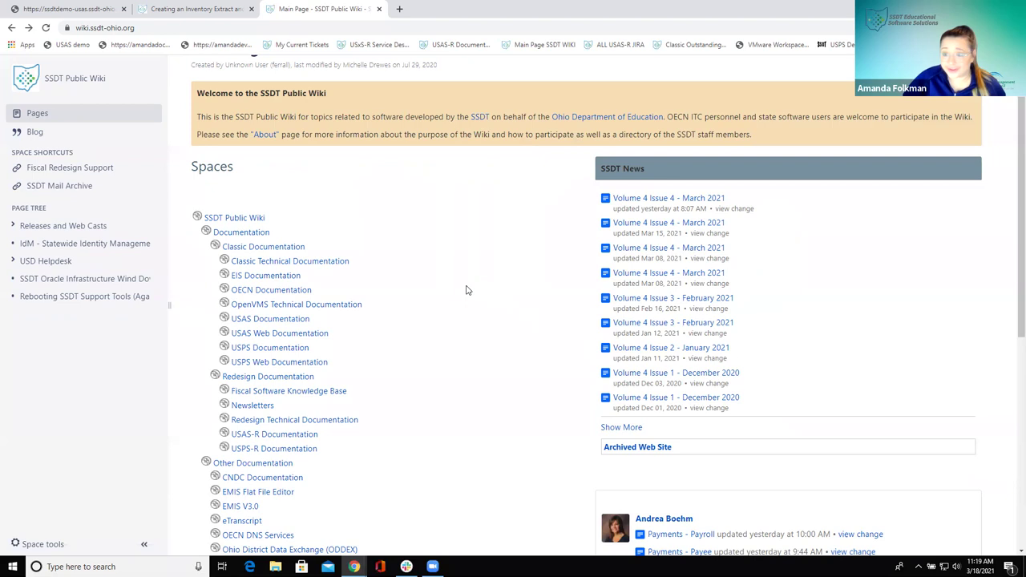
{"action": "scroll", "coordinate": [518, 348], "scroll_direction": "down", "scroll_amount": 1}
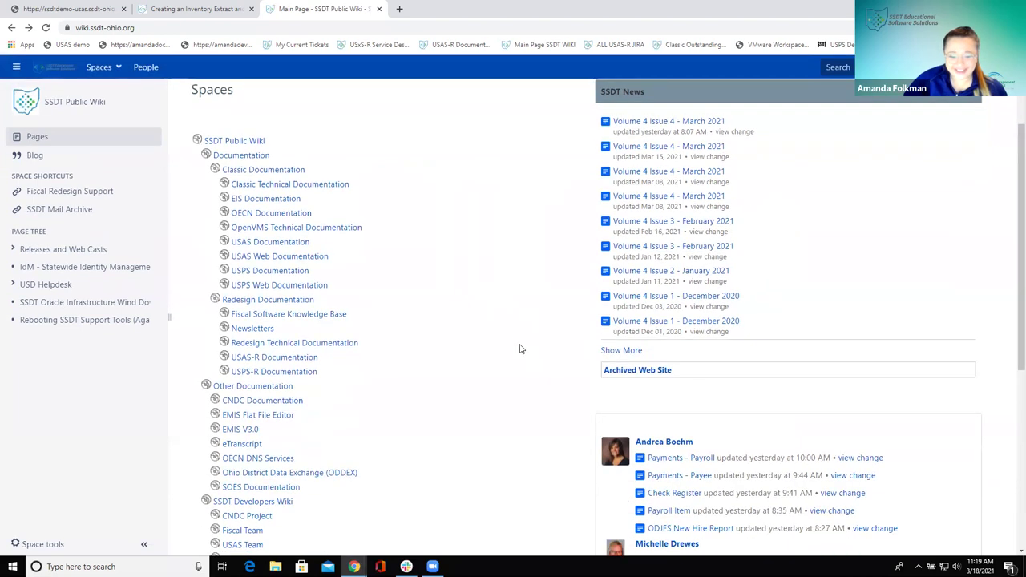
{"action": "scroll", "coordinate": [520, 349], "scroll_direction": "up", "scroll_amount": 2}
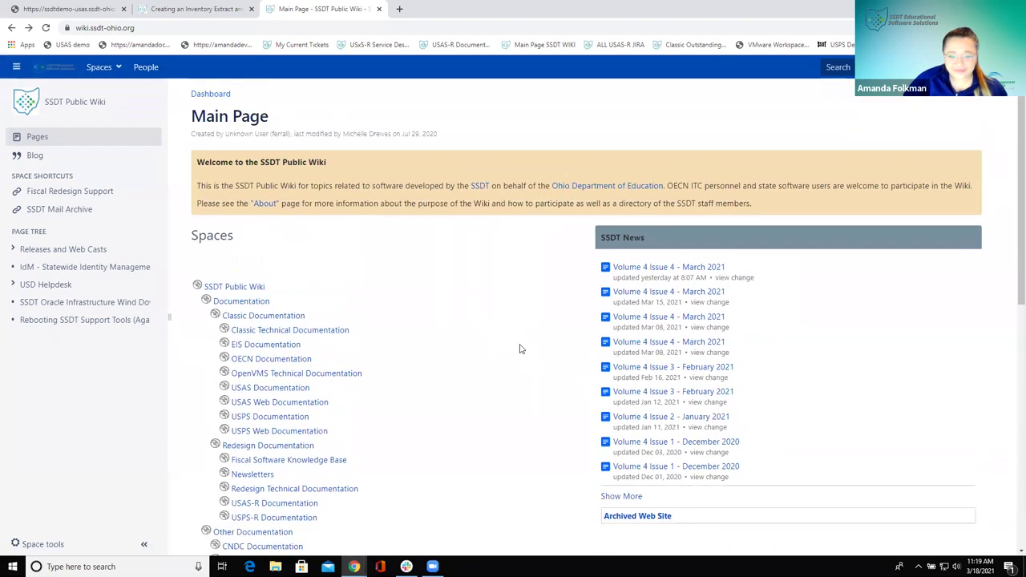